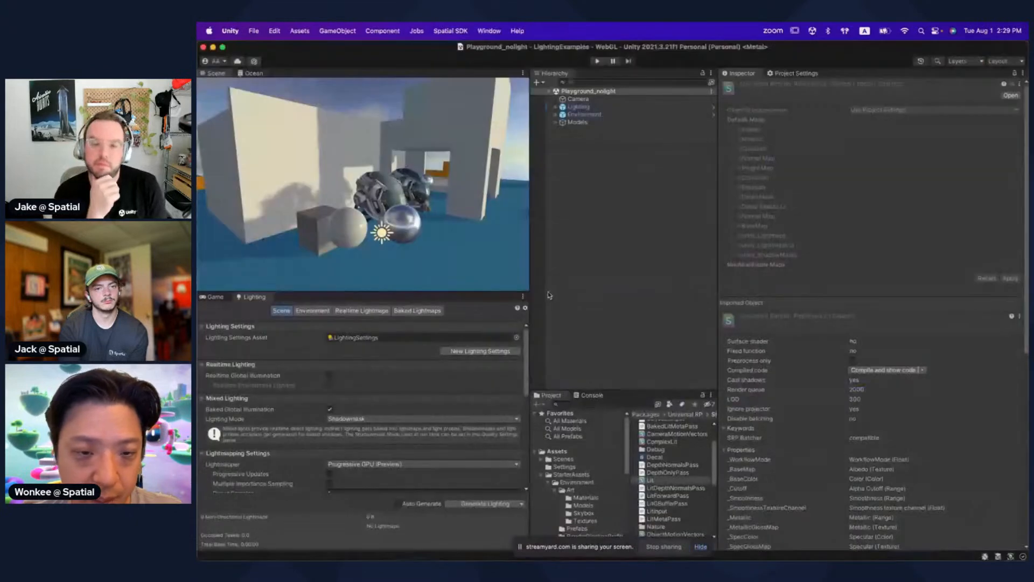
Step: Disable the Directional Light in the Lighting group while viewing the plastic sphere up close
alt+drag(384, 216, 343, 227)
scroll(343, 228, up, 3)
scroll(347, 226, up, 5)
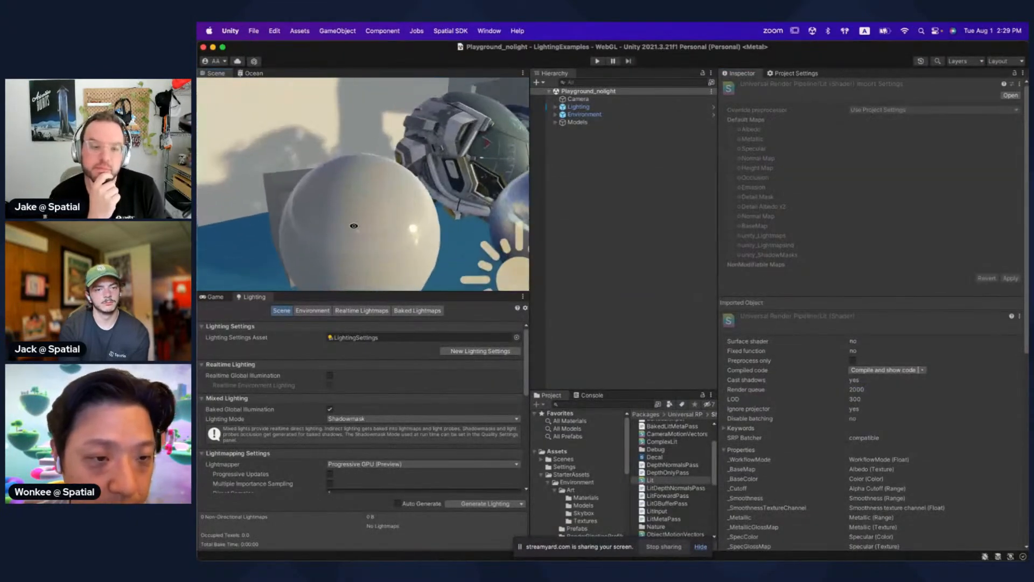
scroll(354, 224, down, 2)
click(587, 107)
key(Right)
click(605, 115)
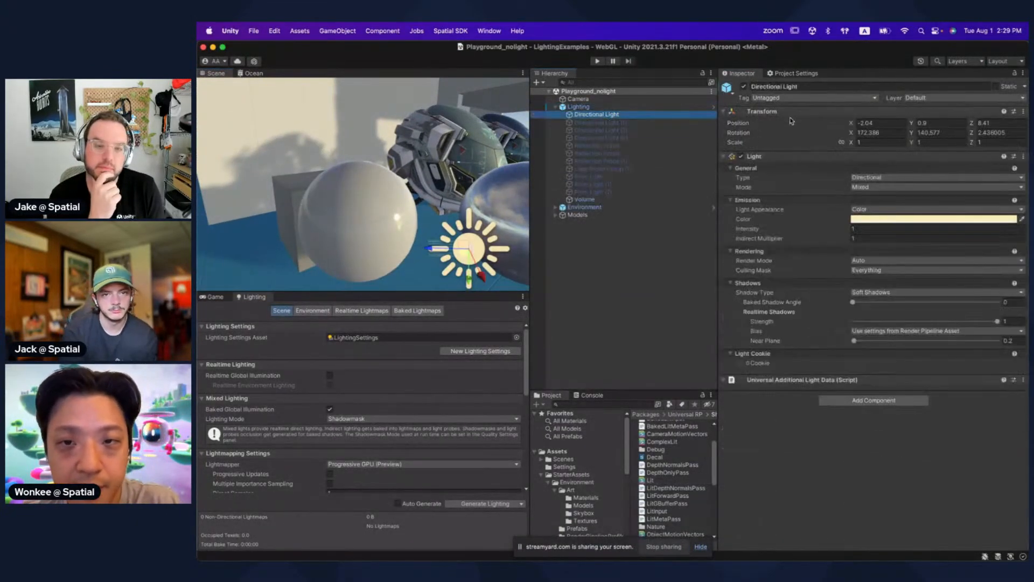
click(743, 86)
alt+drag(448, 211, 453, 217)
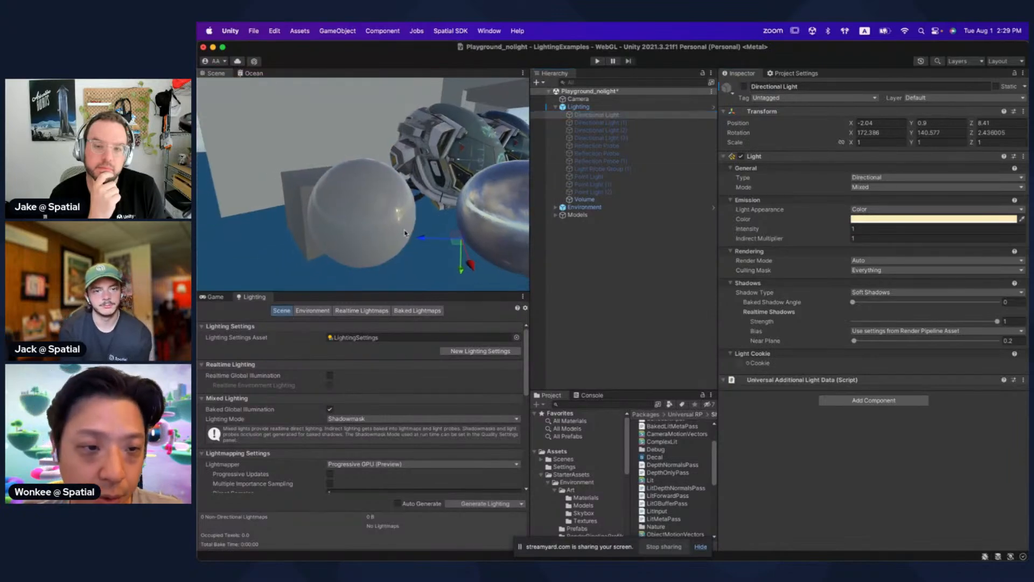
Step: Compare the unlit spheres' reflections with the bright area of the sky and re-enable the Directional Light
key(shift+space)
alt+drag(569, 292, 828, 252)
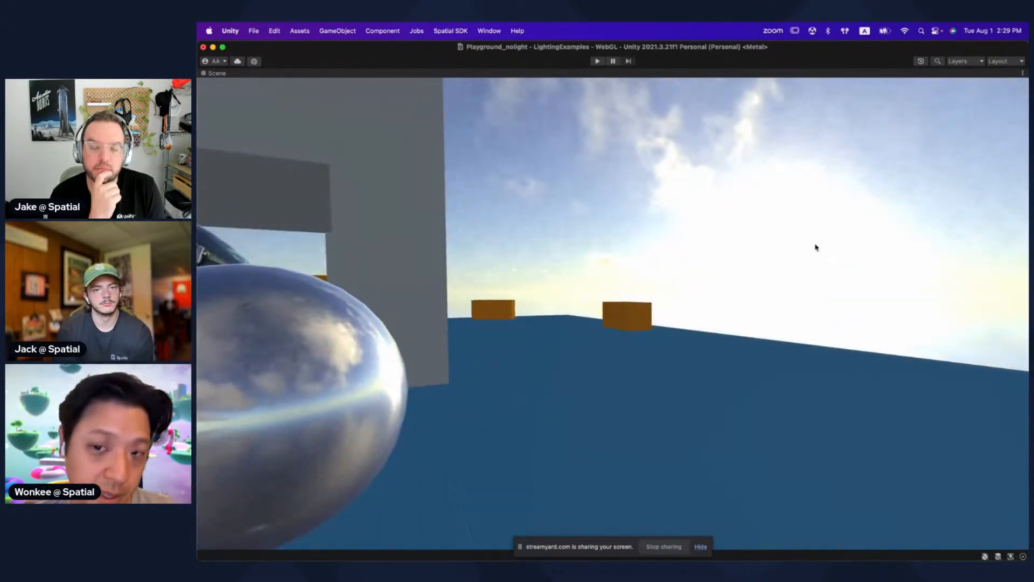
alt+drag(816, 247, 538, 298)
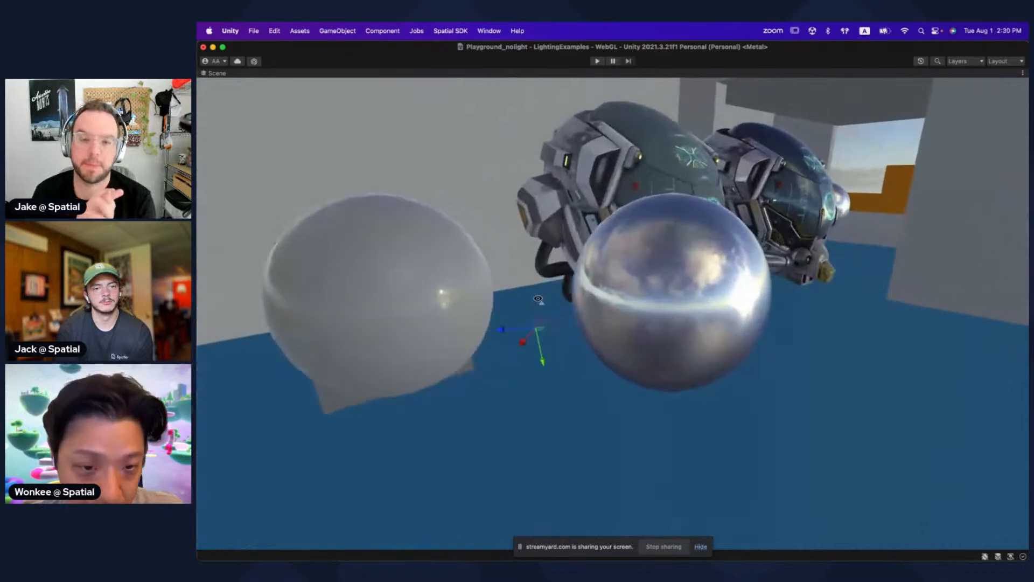
key(shift+space)
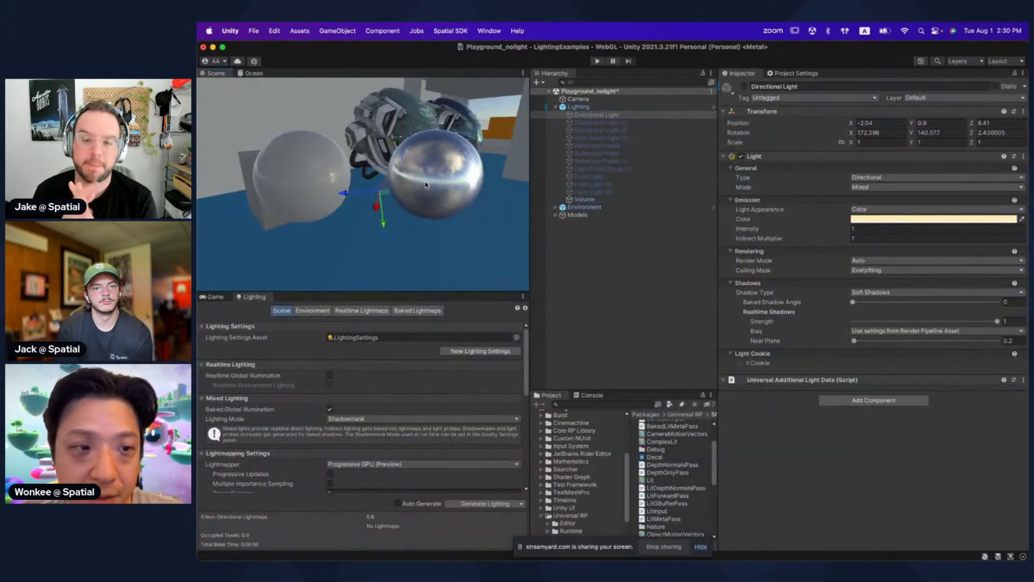
scroll(426, 185, up, 5)
alt+drag(426, 185, 380, 173)
click(744, 87)
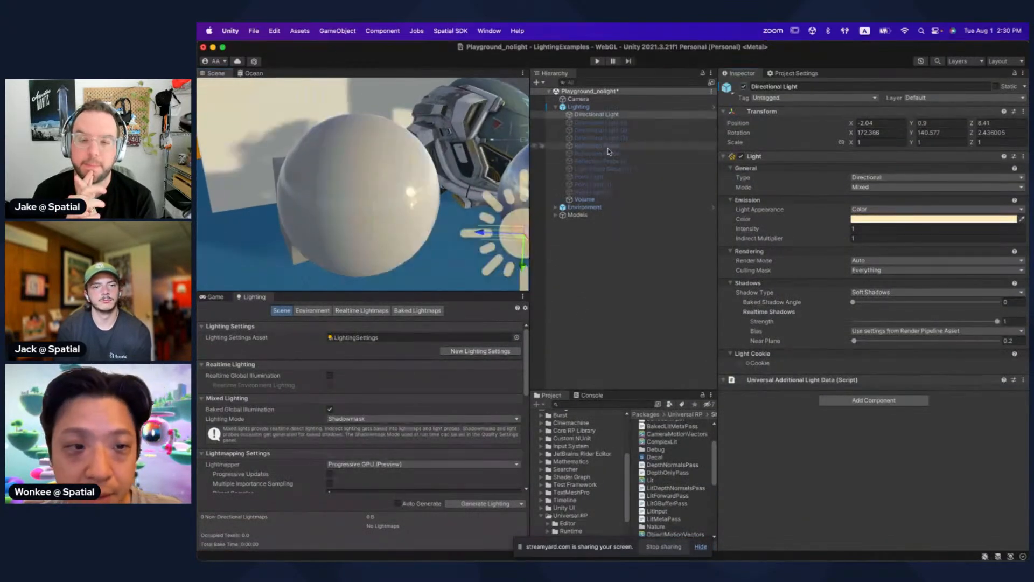
Step: Select Sphere_Plastic and locate the Specular Highlights option among its material's advanced options
scroll(426, 196, up, 5)
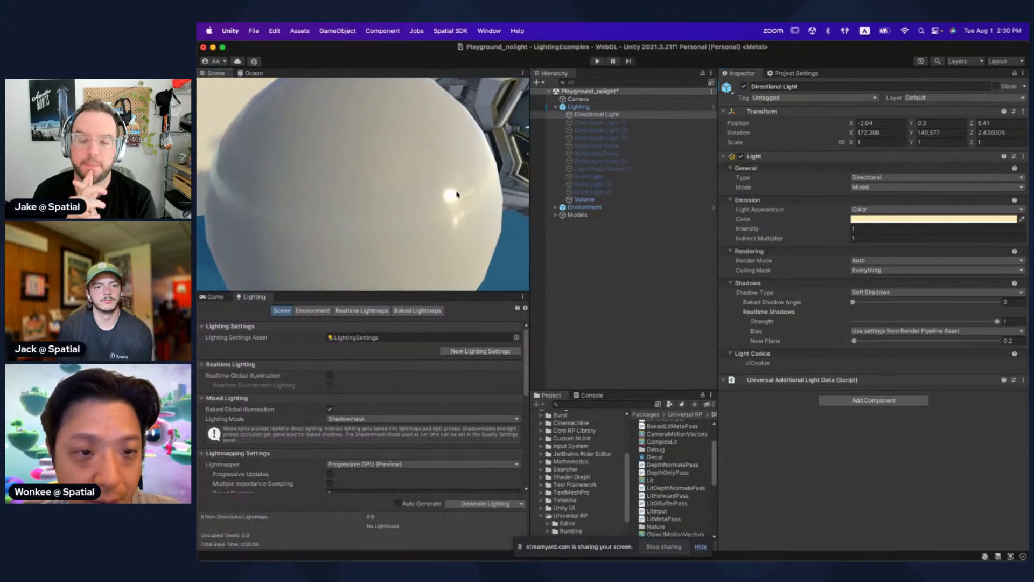
scroll(456, 195, down, 3)
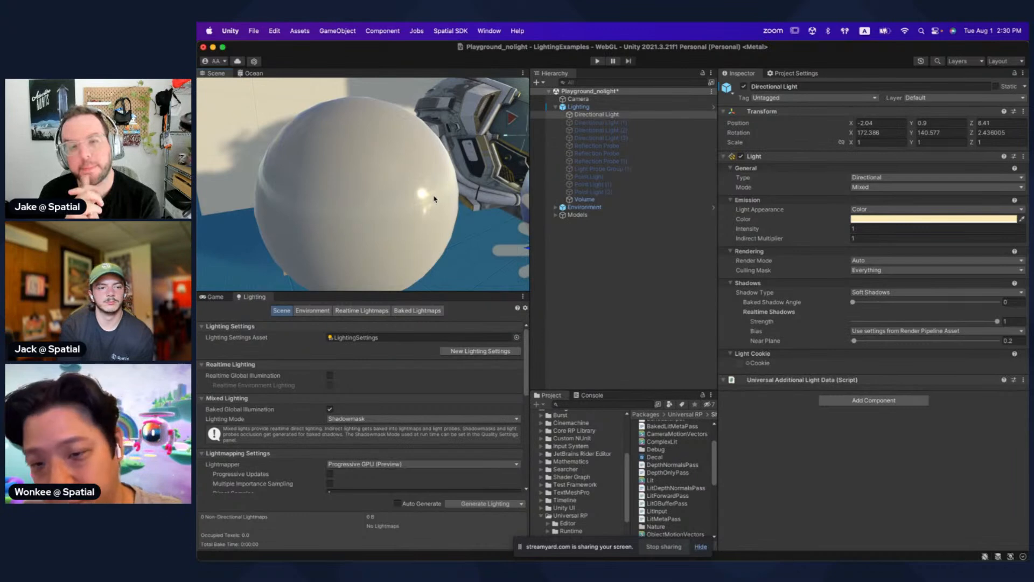
click(385, 191)
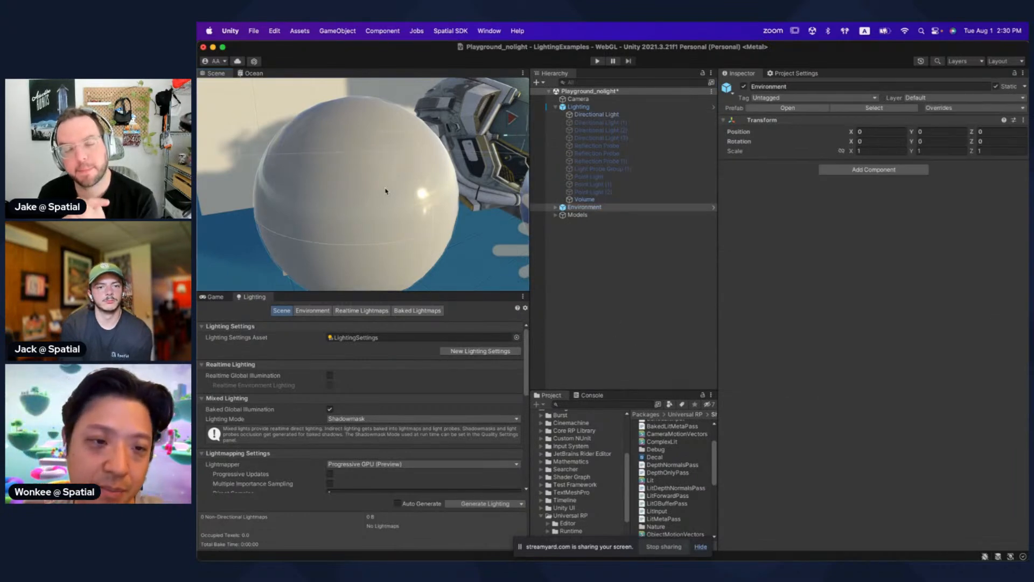
click(369, 192)
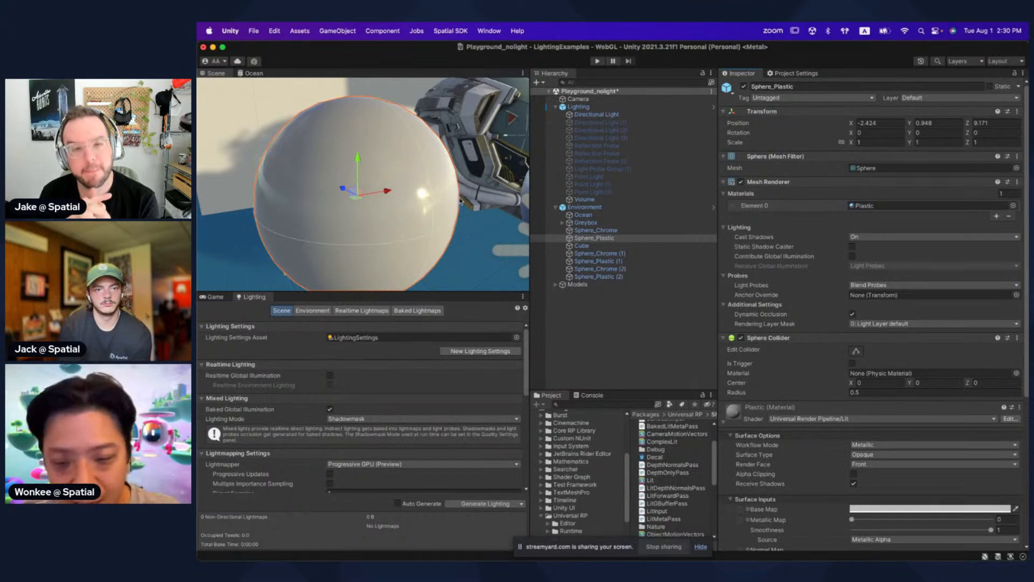
scroll(963, 352, down, 10)
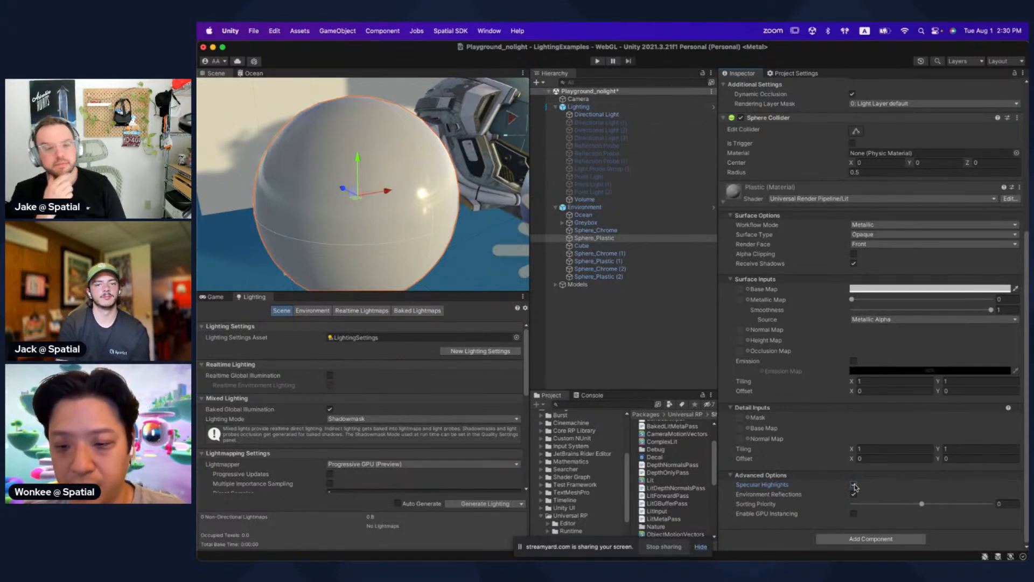
Step: Rotate the Directional Light so it shines down on the scene from a steeper angle
click(596, 114)
right_drag(458, 180, 430, 231)
key(s)
key(w)
key(e)
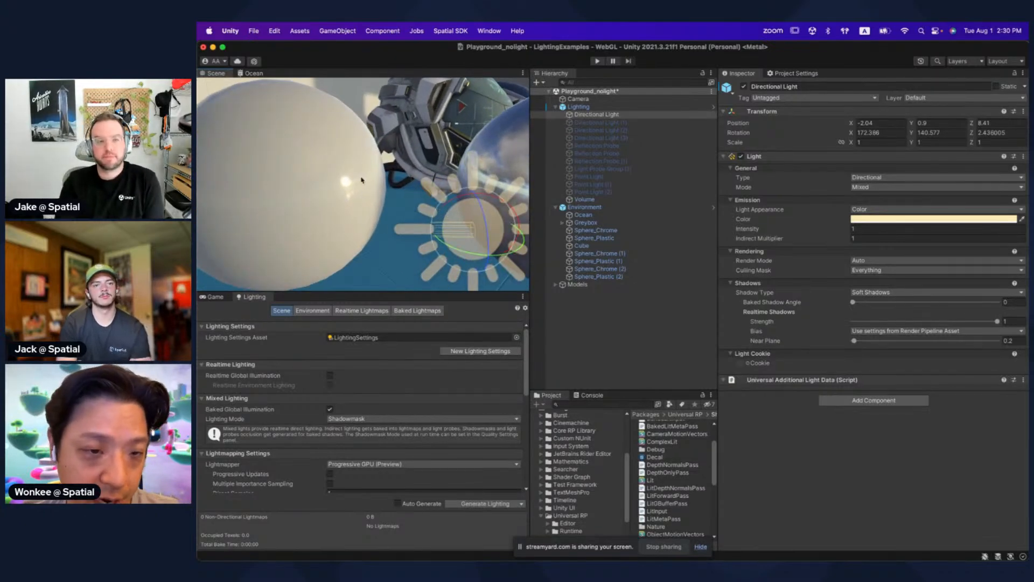
right_drag(464, 258, 307, 224)
right_drag(391, 197, 355, 206)
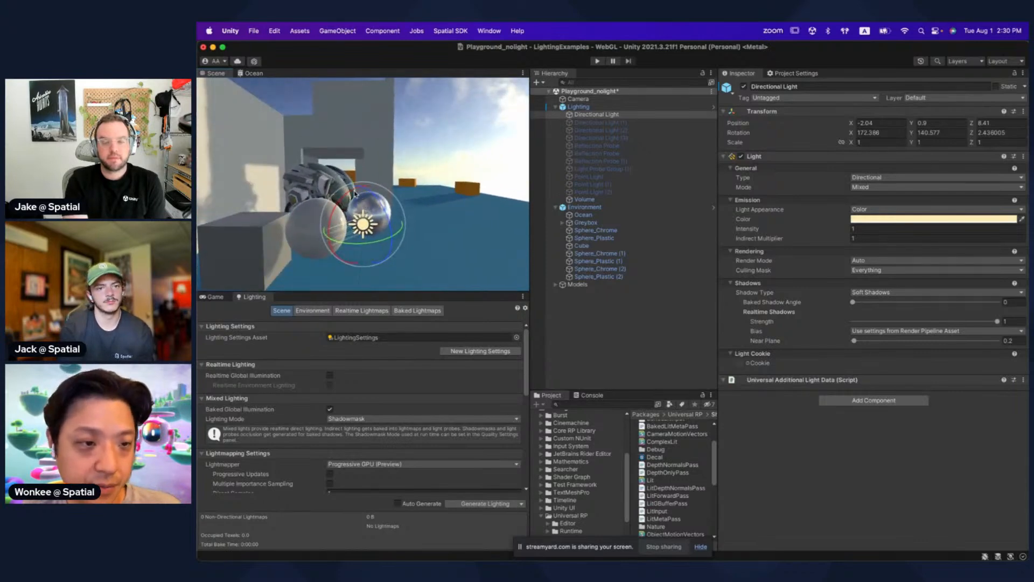
drag(355, 193, 335, 237)
Step: Rotate the Directional Light back so its direction lines up with the bright sun area of the sky
right_drag(385, 202, 363, 196)
key(shift+space)
right_drag(530, 269, 748, 291)
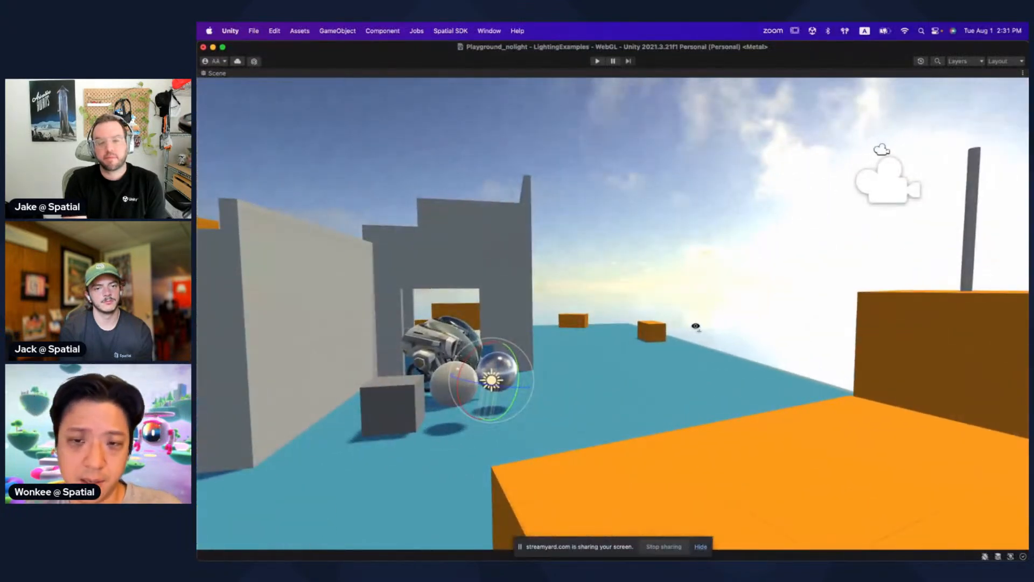
right_drag(695, 326, 737, 198)
right_drag(663, 347, 809, 309)
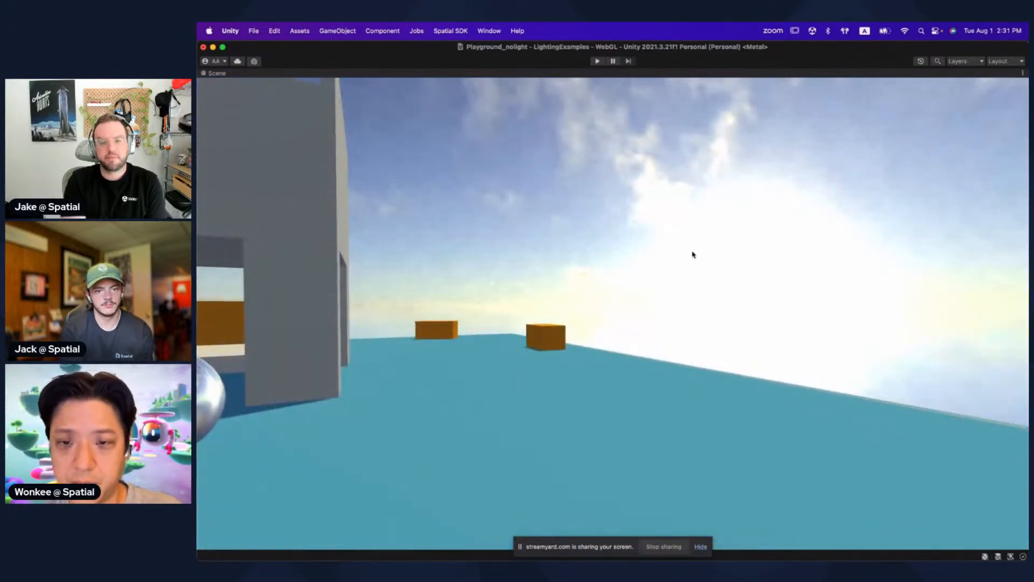
right_drag(692, 254, 963, 269)
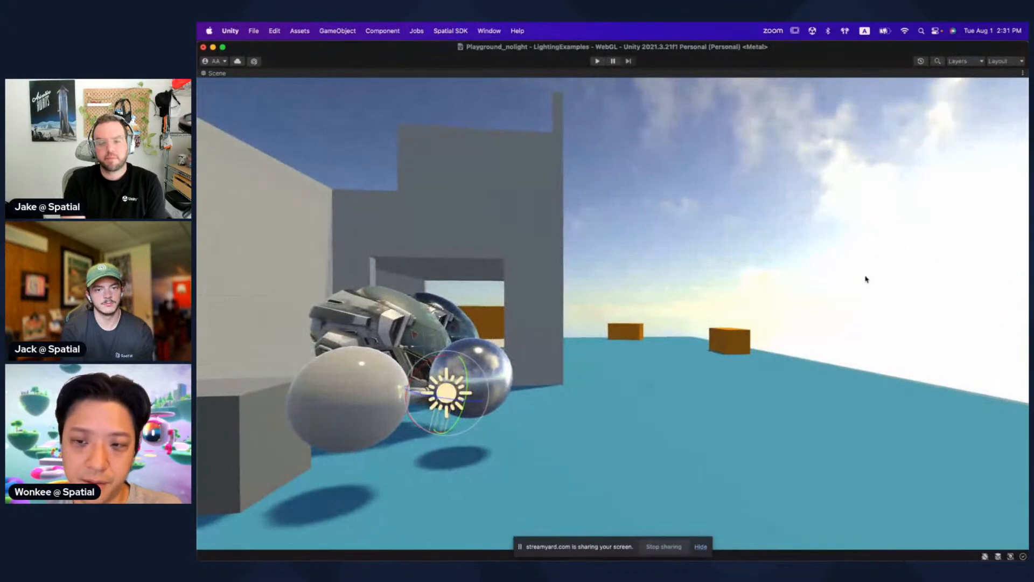
right_drag(866, 279, 466, 266)
mouse_move(775, 299)
mouse_down()
mouse_move(785, 302)
mouse_move(790, 285)
mouse_move(762, 250)
mouse_move(770, 256)
mouse_up()
key(s)
mouse_move(772, 255)
right_down()
mouse_move(863, 219)
mouse_move(844, 227)
mouse_move(881, 225)
right_up()
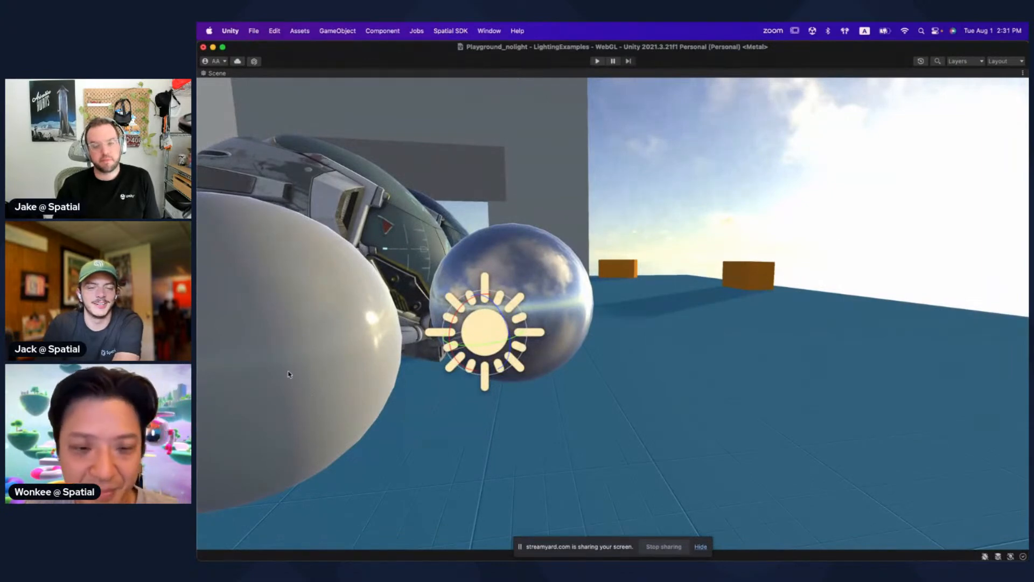
Step: Fine-tune the Directional Light's rotation to about 173.5, 140.4, 2.4, checking the highlights on the plastic and chrome spheres
right_drag(564, 319, 428, 327)
key(w)
mouse_move(719, 322)
mouse_down()
mouse_move(685, 328)
mouse_move(715, 323)
mouse_up()
key(s)
right_drag(693, 343, 670, 343)
key(w)
key(d)
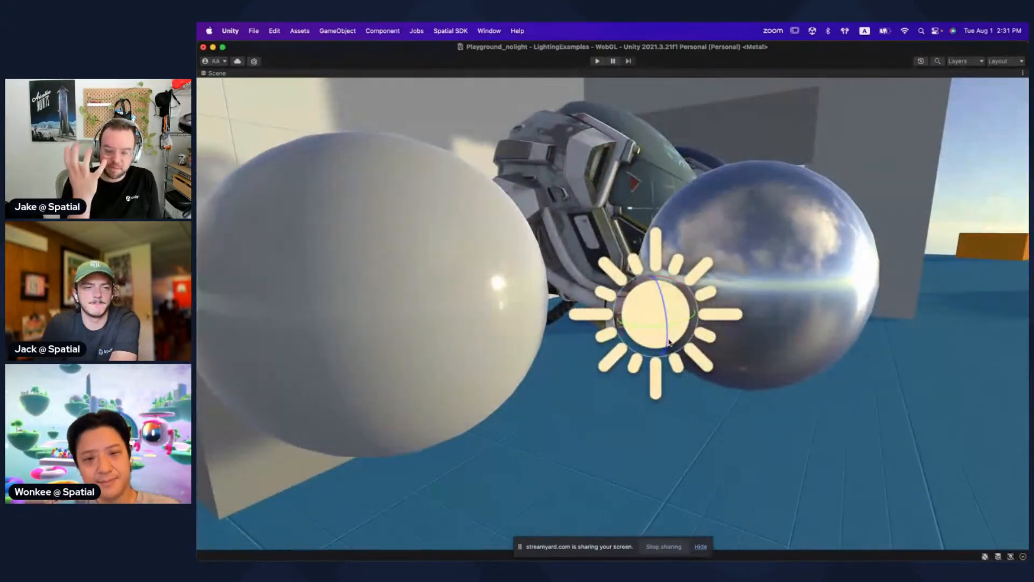
mouse_move(620, 342)
right_down()
mouse_move(835, 262)
mouse_move(607, 334)
right_up()
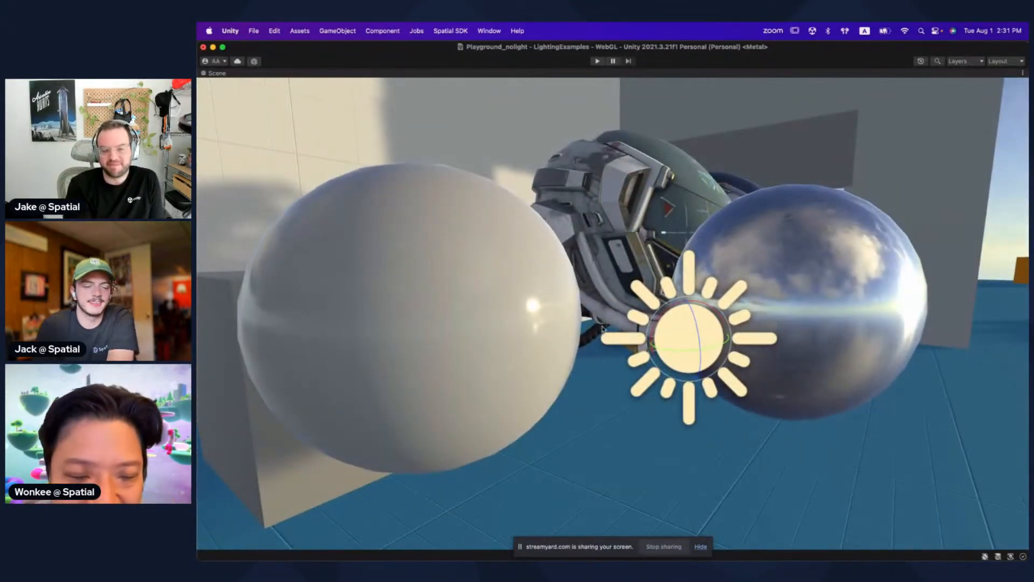
key(shift+space)
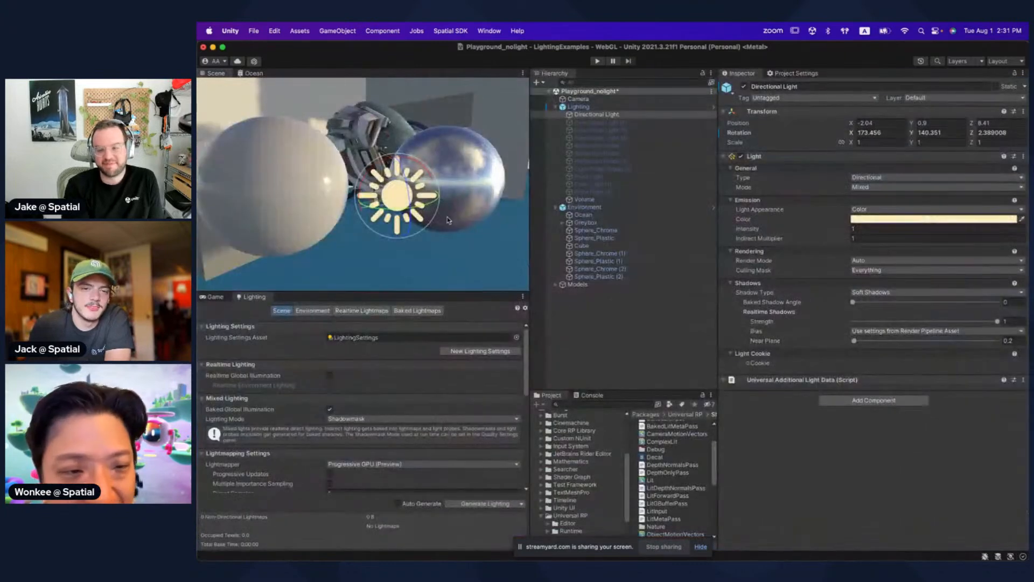
Step: Examine the specular highlight on the plastic sphere and the sky reflection on the chrome sphere in the enlarged Scene view
key(super+Tab)
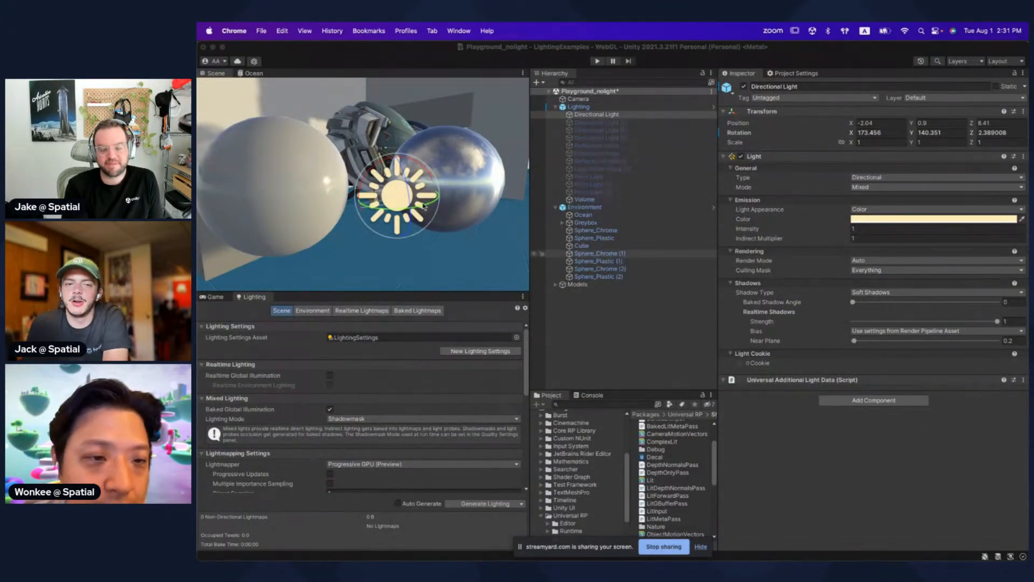
click(496, 259)
key(shift+space)
right_drag(663, 284, 616, 326)
key(d)
key(w)
key(e)
key(s)
key(d)
key(a)
key(shift+space)
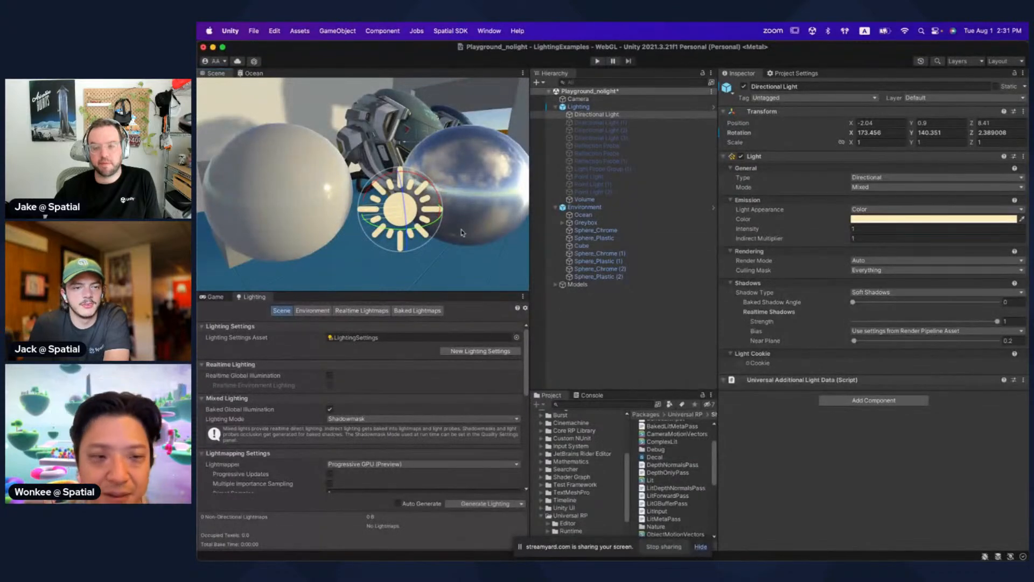
Step: Switch to the slide presentation in Chrome and review the specular reflection slides, ending on "Let's make this scene black"
key(super+Tab)
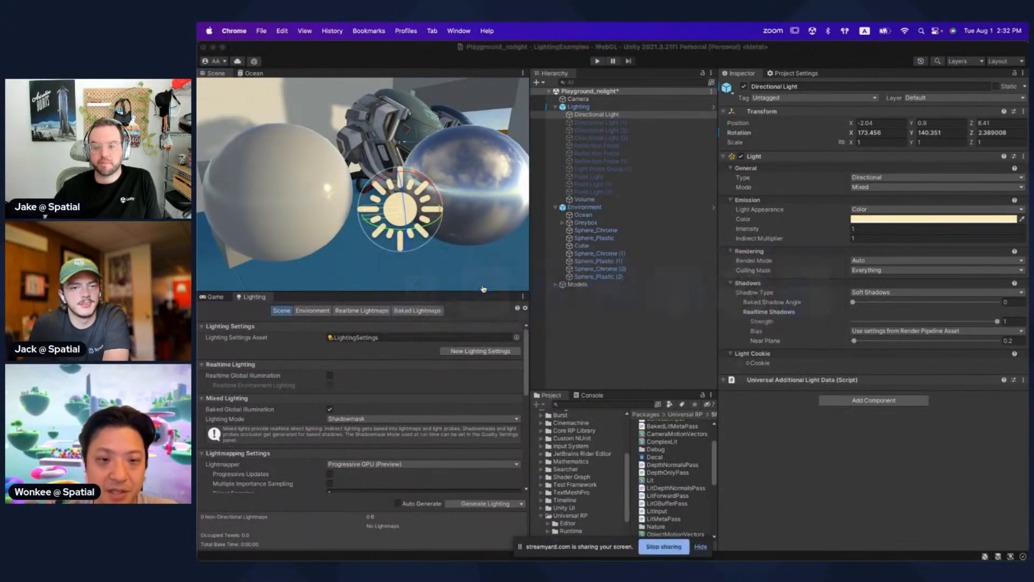
click(1008, 178)
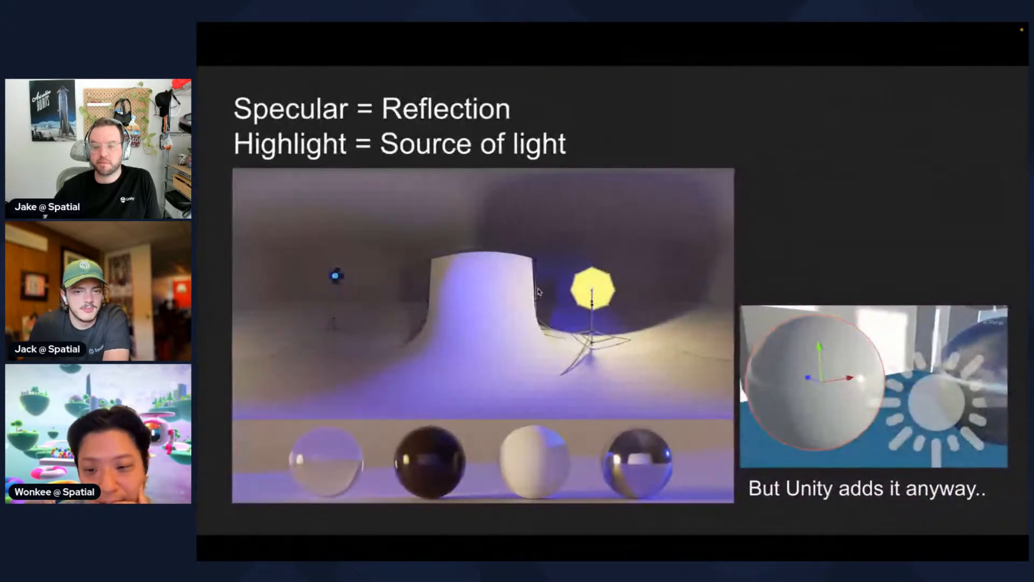
click(844, 352)
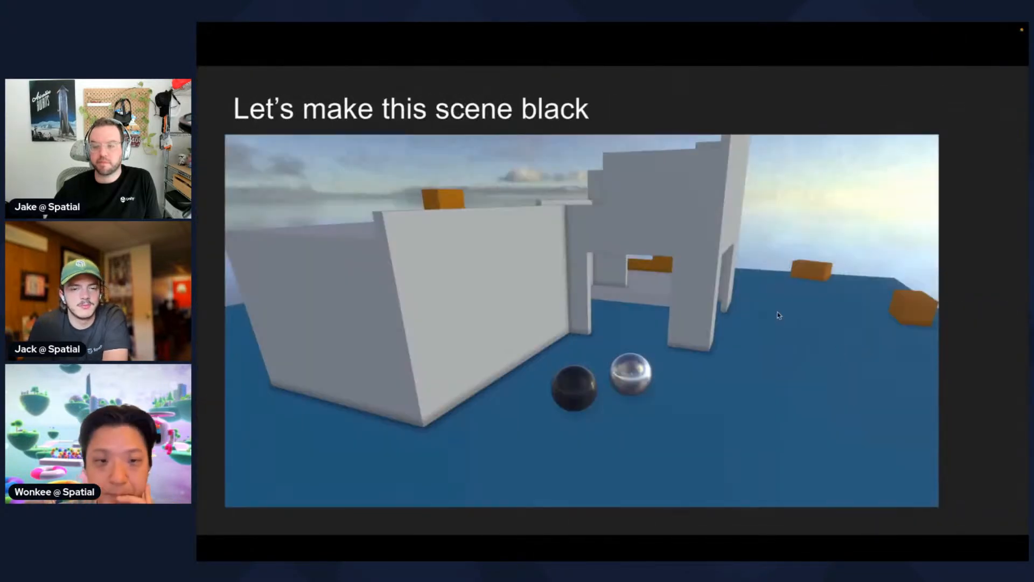
key(Left)
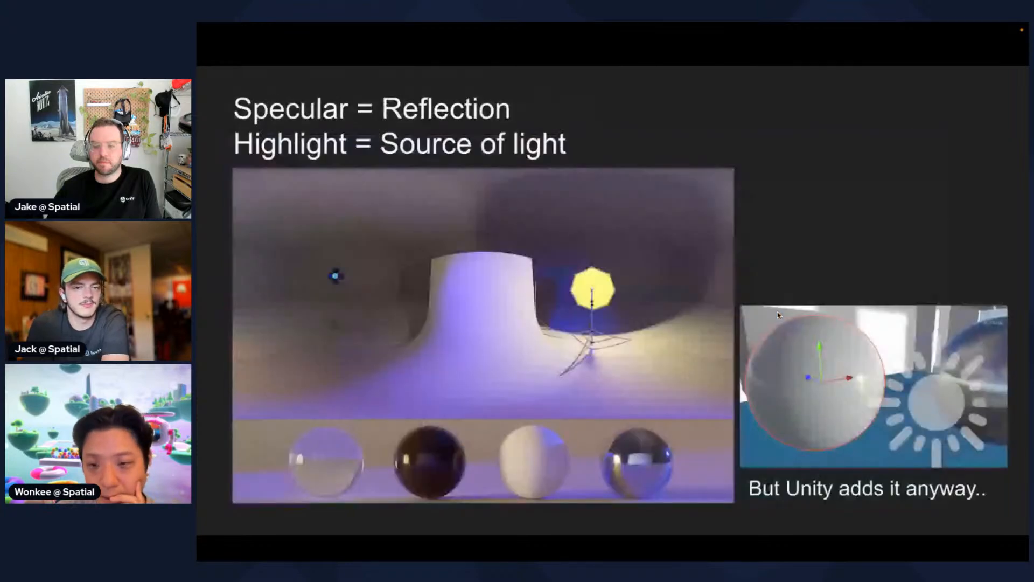
key(Left)
key(Left)
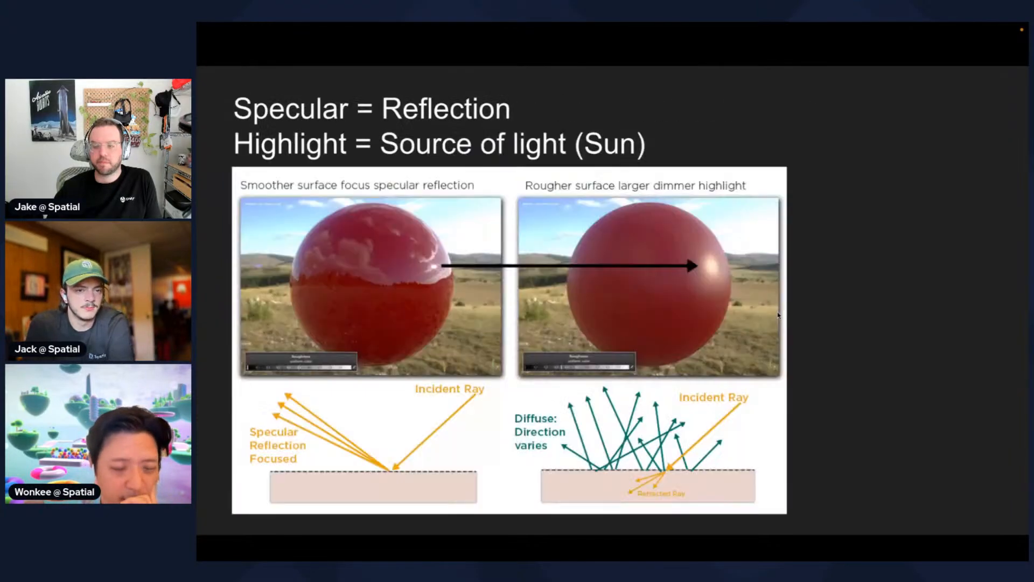
key(Right)
key(Left)
key(Left)
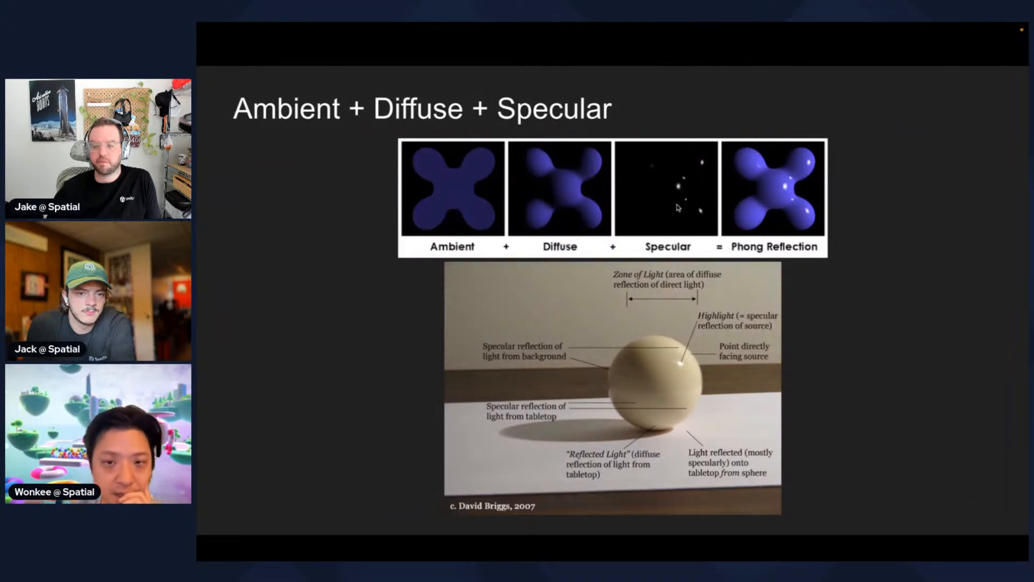
key(Right)
key(Right)
key(Right)
key(Right)
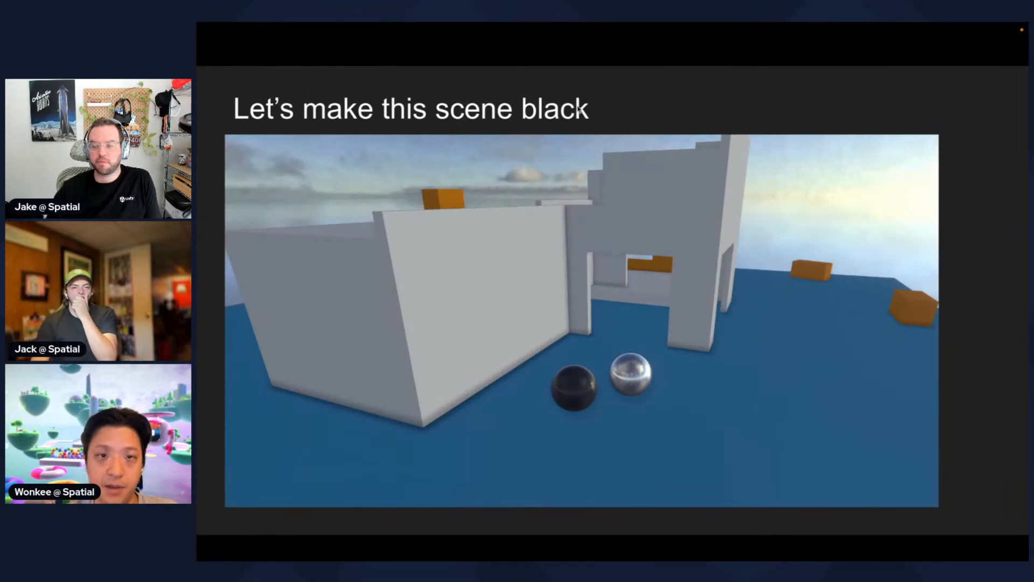
Step: Switch back to Unity, disable the whole Lighting group, and inspect the scene without its lights
key(super+Tab)
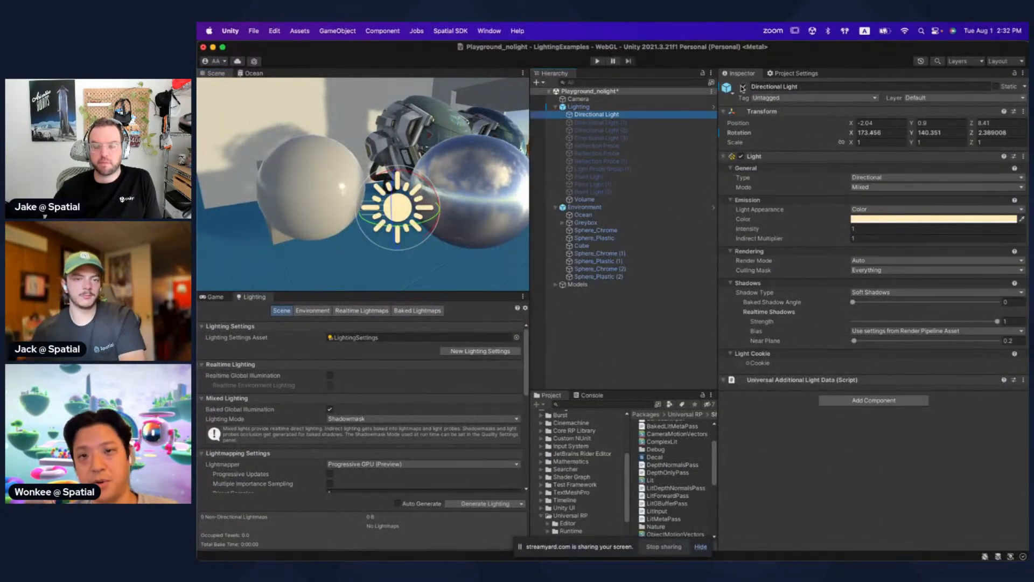
click(642, 107)
click(744, 86)
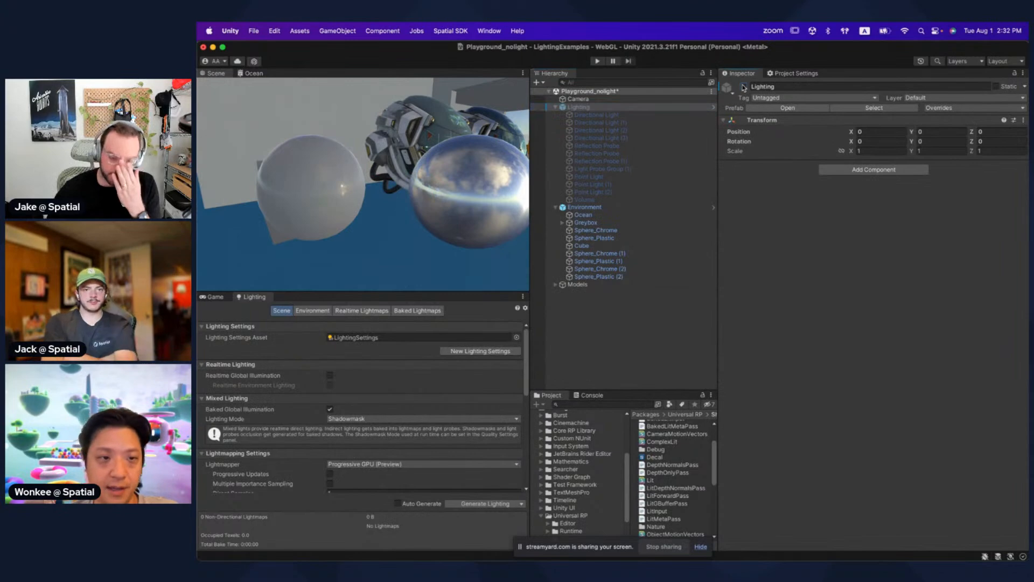
key(shift+space)
alt+drag(490, 247, 574, 259)
scroll(574, 259, down, 5)
scroll(574, 259, down, 5)
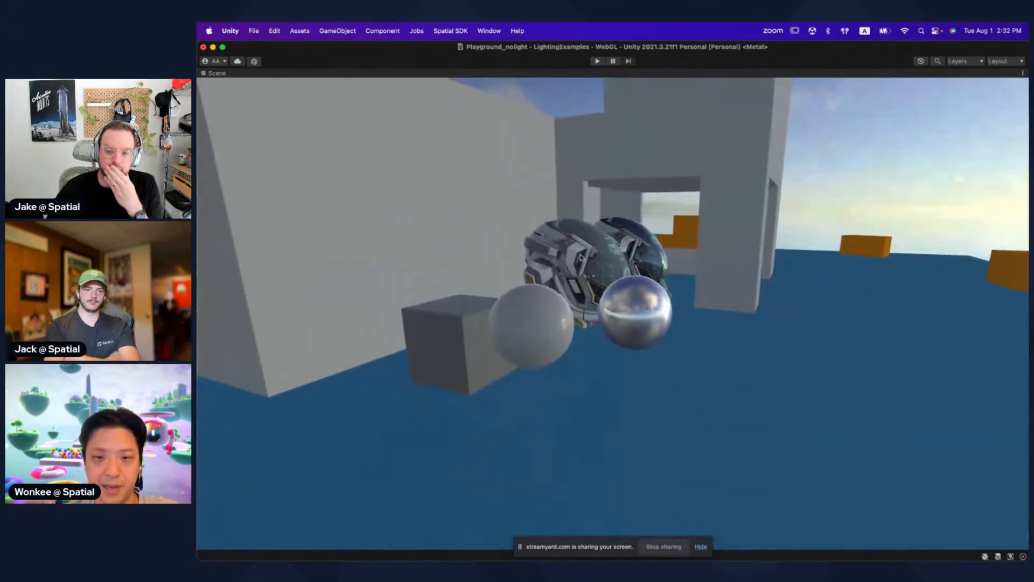
right_drag(689, 294, 690, 294)
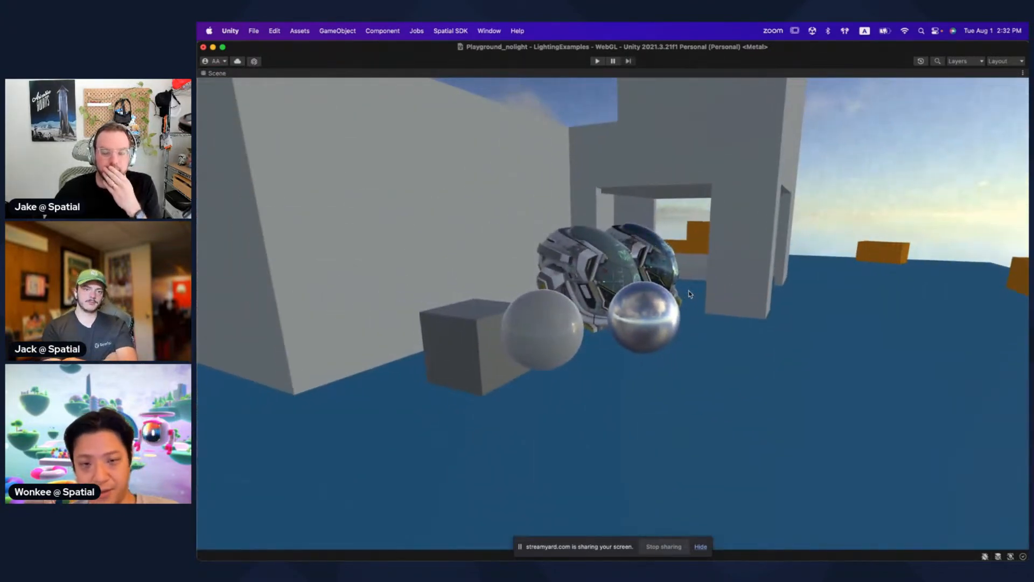
key(shift+space)
scroll(383, 205, up, 6)
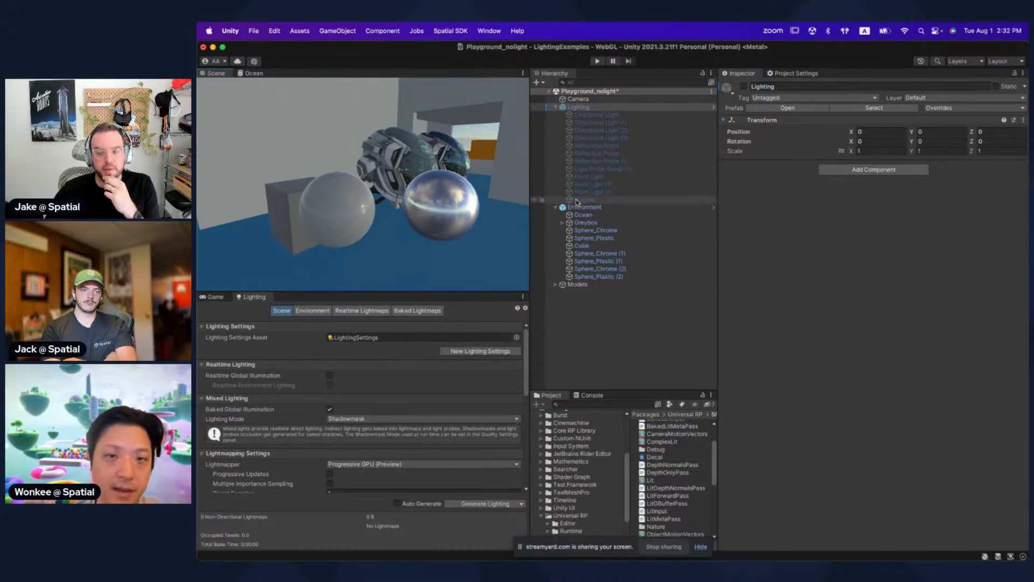
Step: Bring up the Lighting window's environment settings and set the Environment Lighting intensity multiplier to 0
right_drag(418, 197, 380, 211)
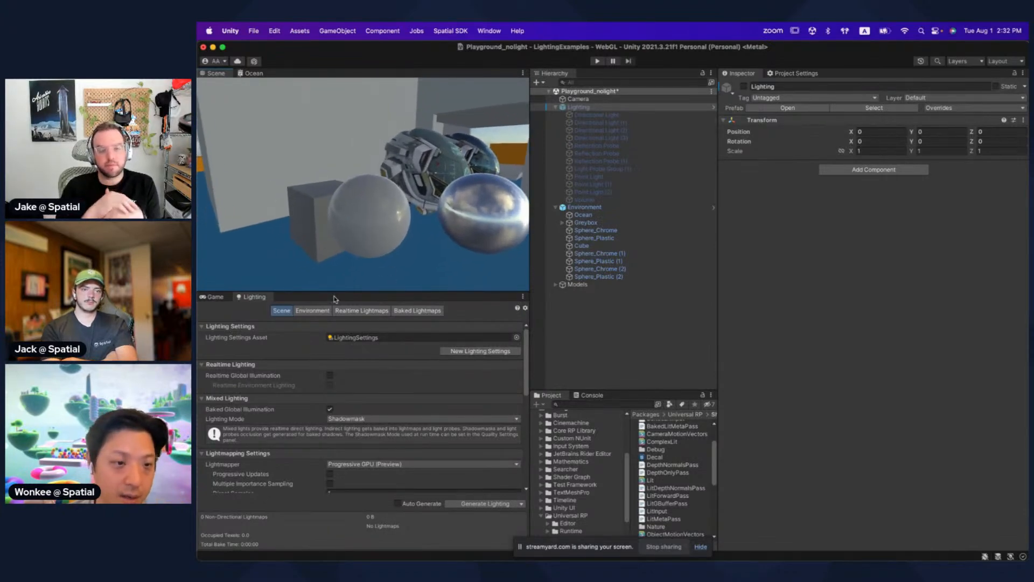
click(488, 32)
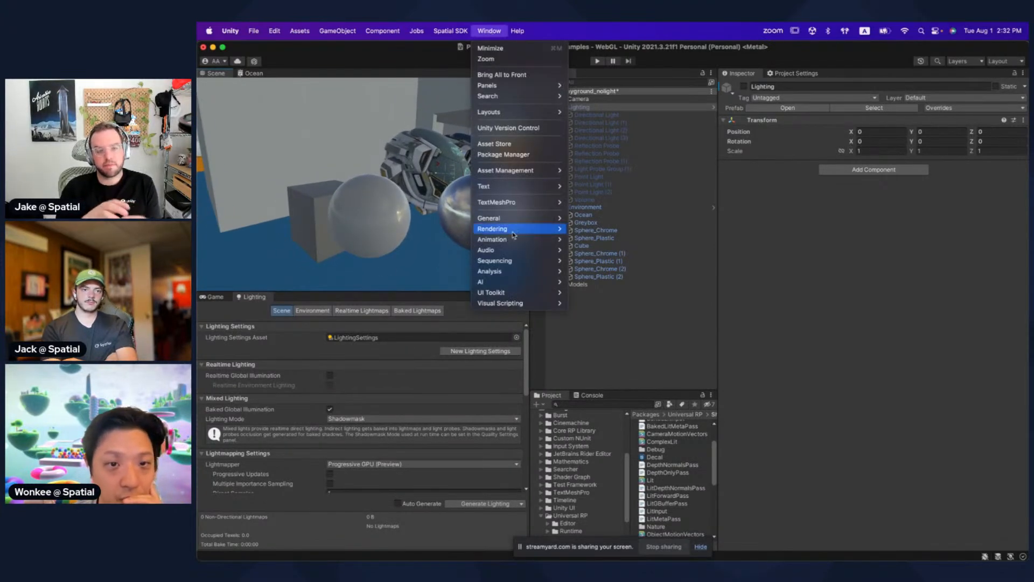
mouse_move(516, 267)
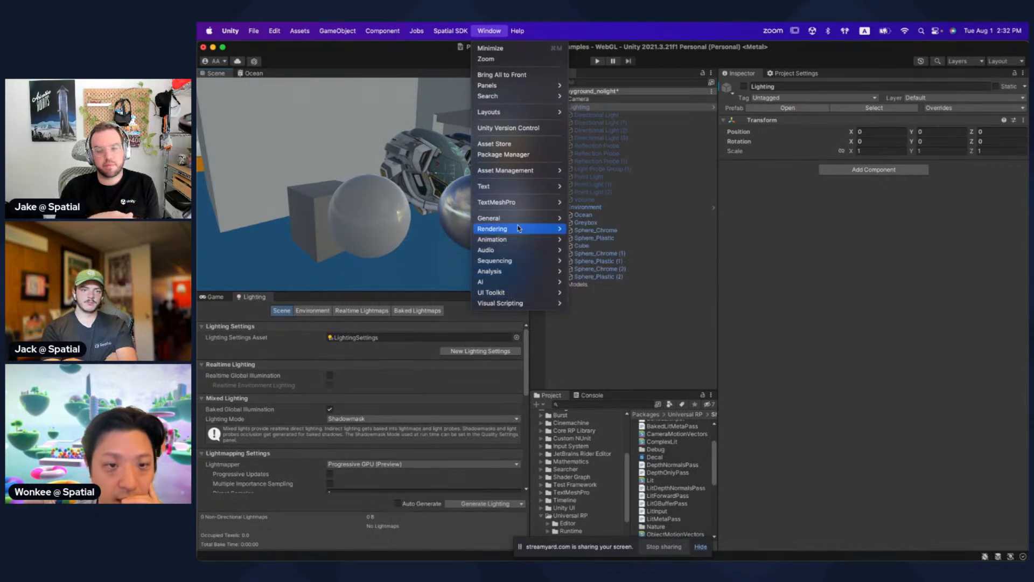
mouse_move(519, 232)
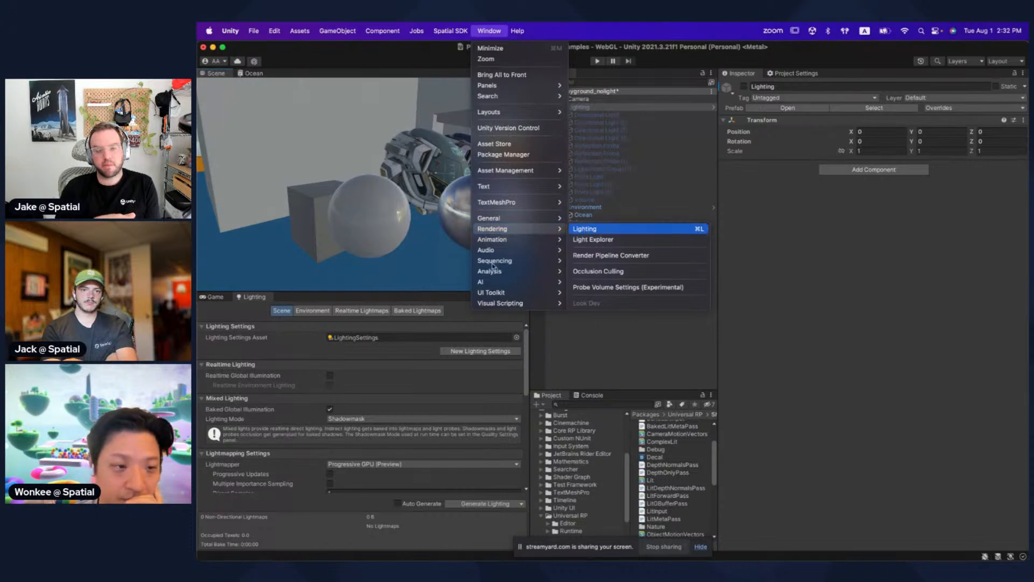
click(251, 298)
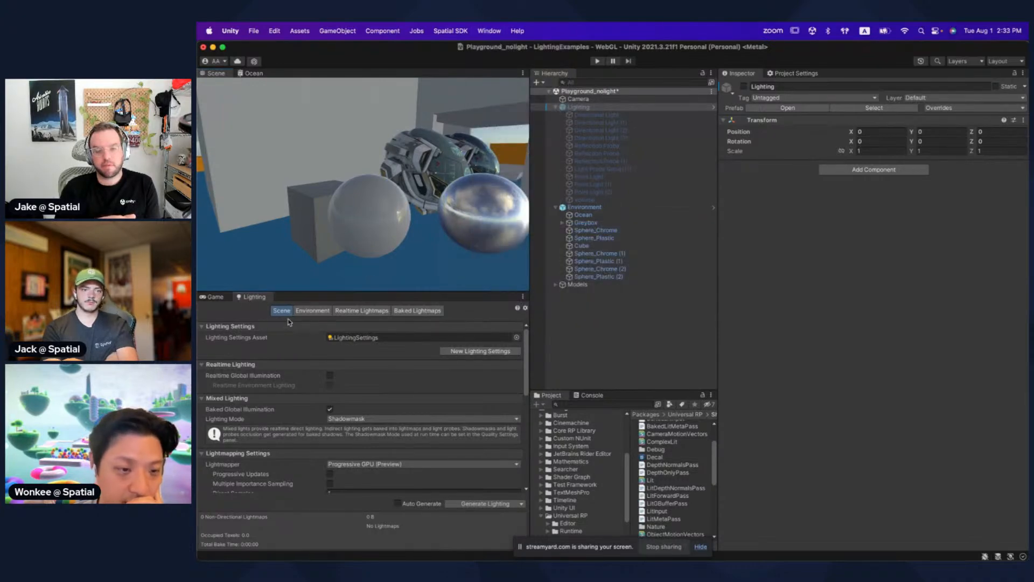
scroll(296, 356, down, 2)
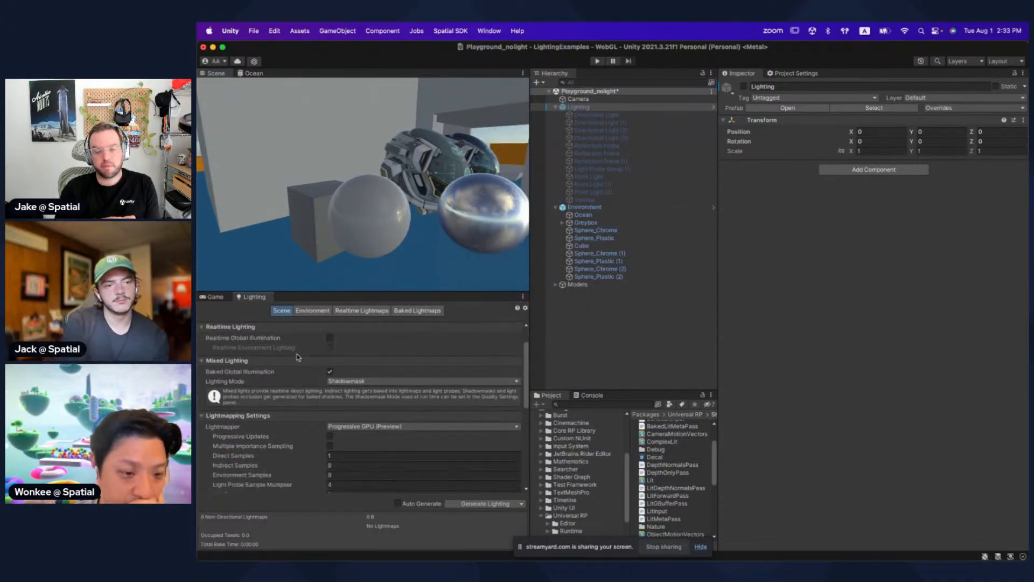
scroll(298, 357, down, 5)
click(312, 310)
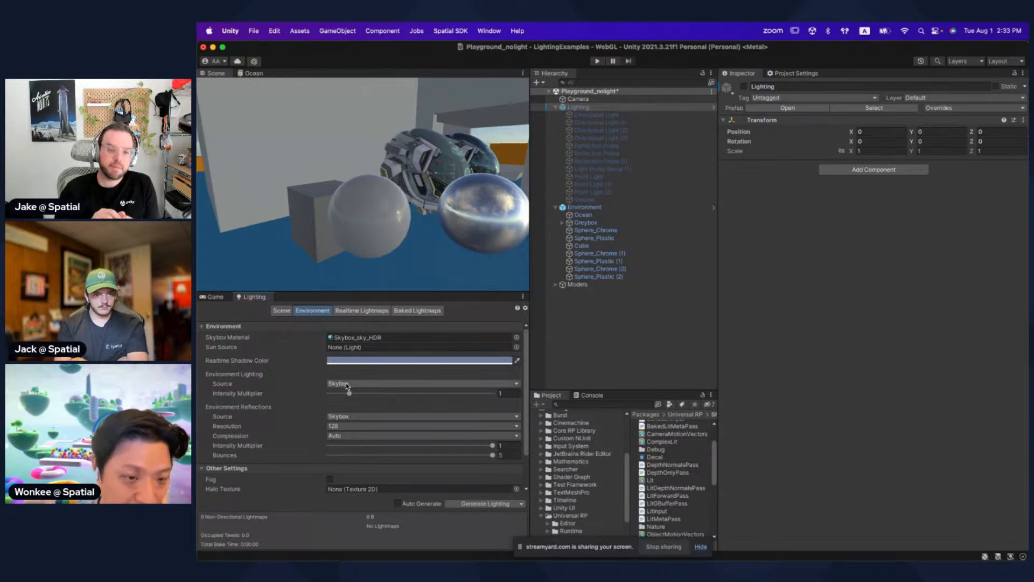
click(348, 383)
key(Escape)
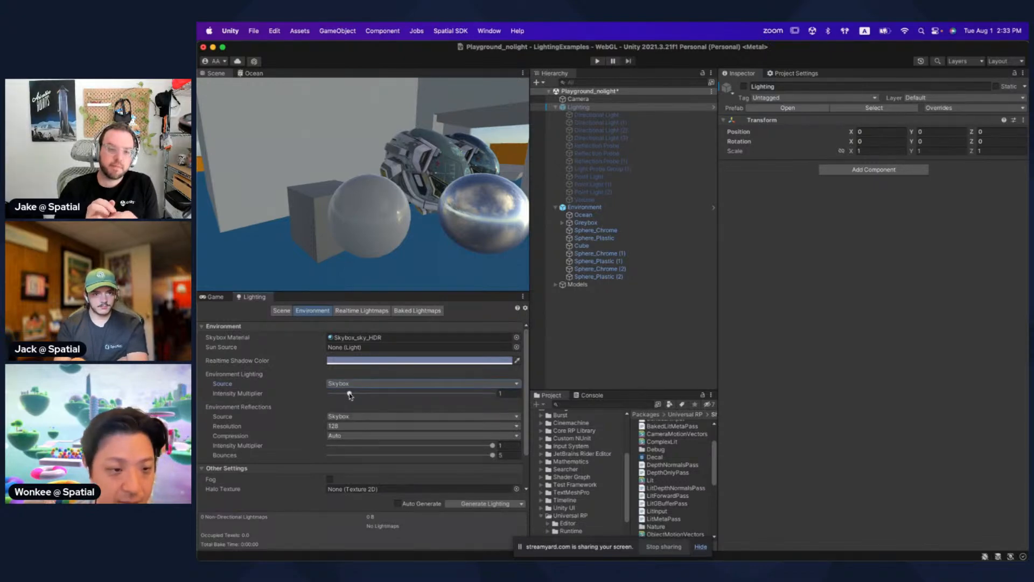
drag(349, 394, 329, 394)
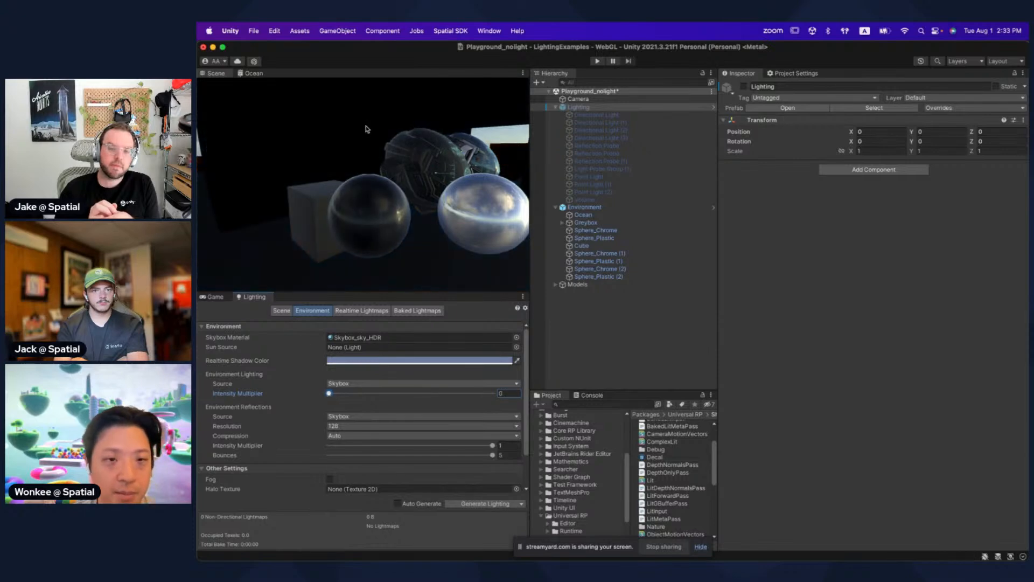
Step: Inspect the sky reflections on the plastic and chrome spheres in the enlarged Scene view, and select the disabled Directional Light
right_drag(368, 129, 687, 346)
key(shift+space)
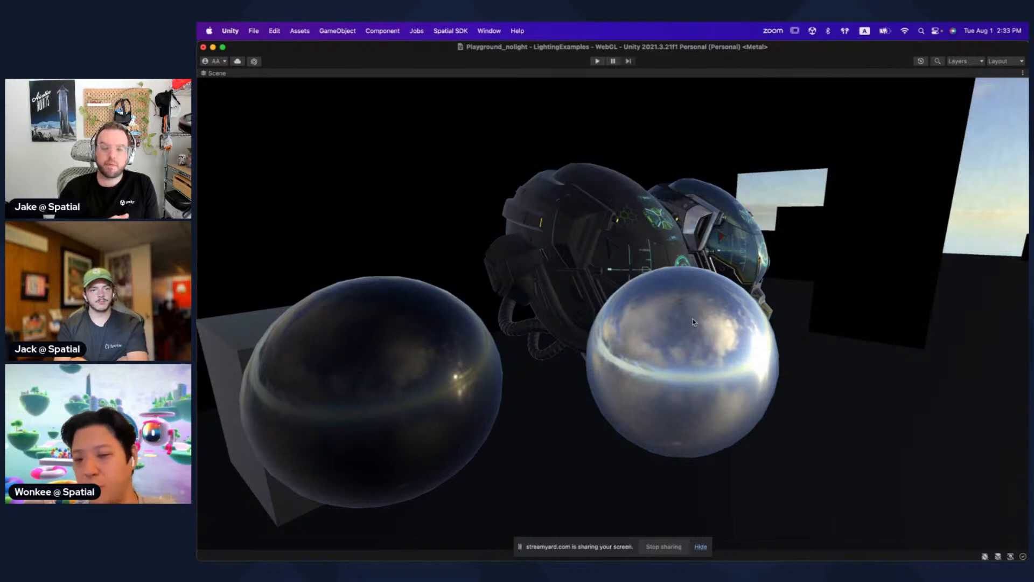
key(shift+space)
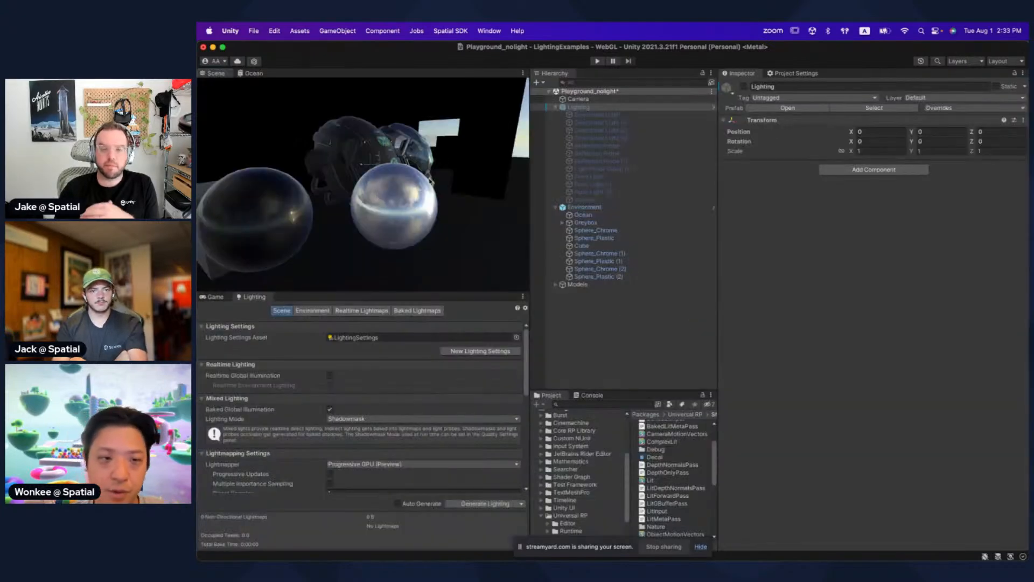
click(597, 115)
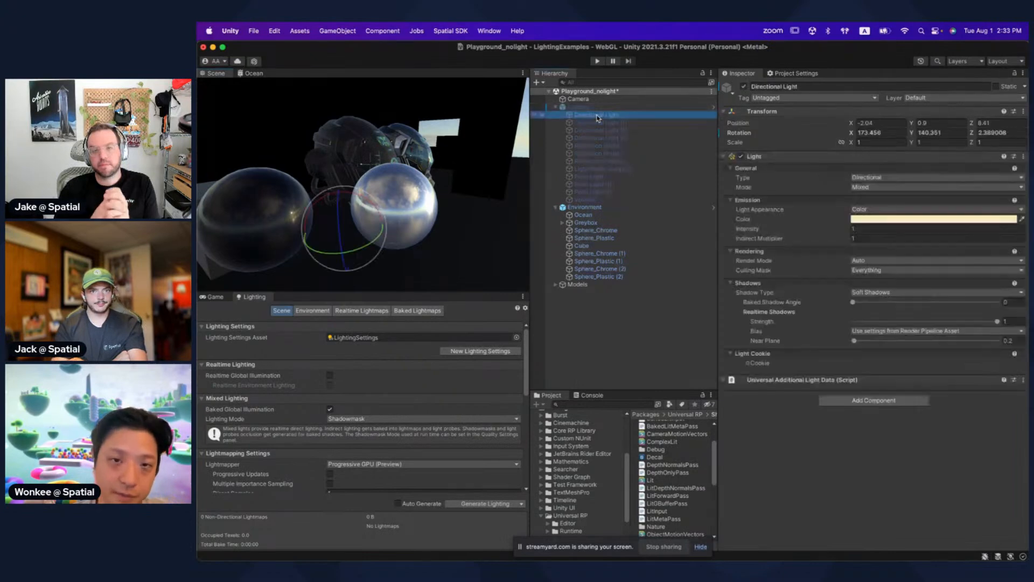
key(f)
right_drag(365, 156, 422, 171)
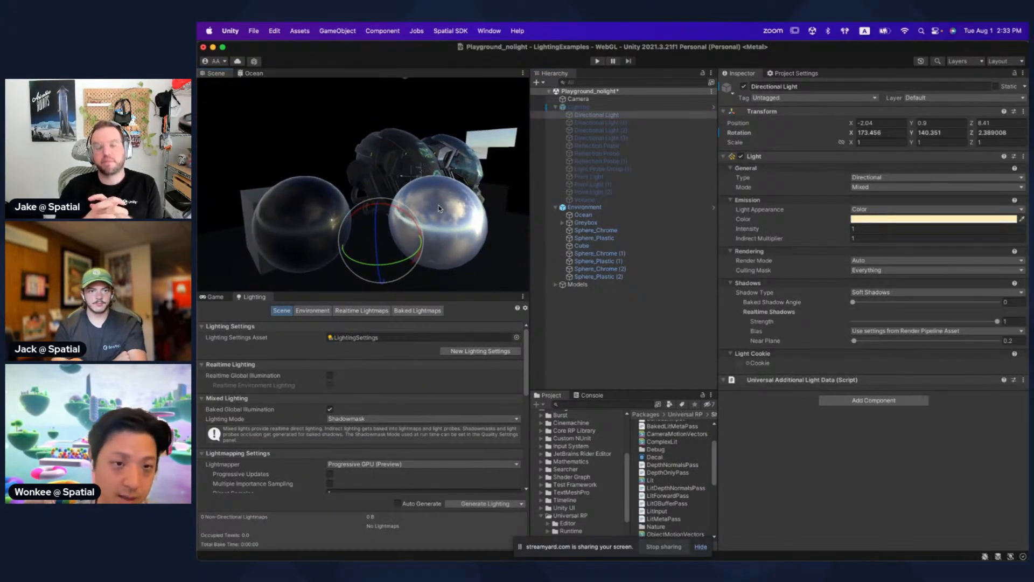
Step: Lower the Environment Reflections intensity multiplier to its minimum and inspect the scene in the enlarged Scene view
click(312, 311)
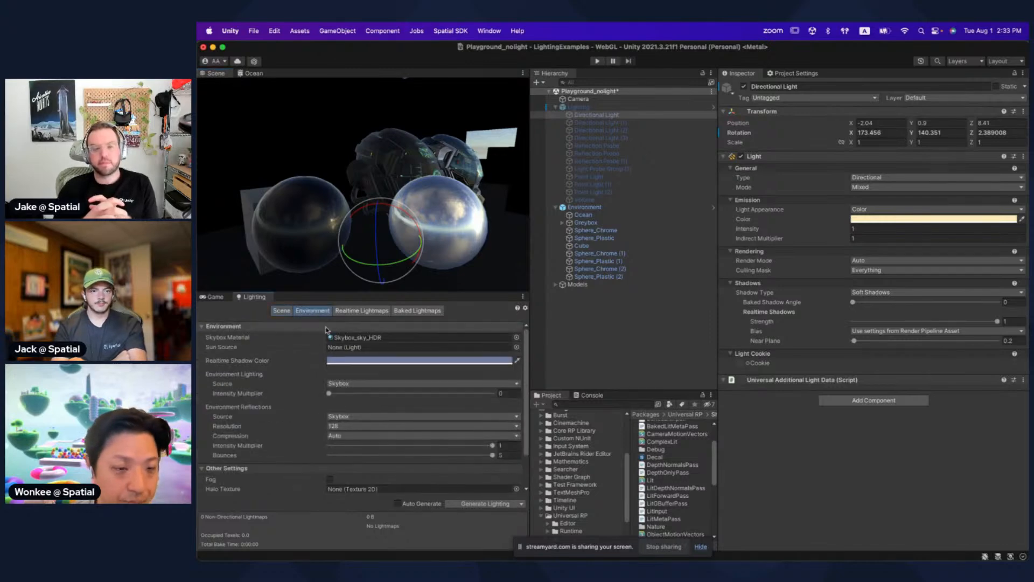
scroll(313, 324, down, 3)
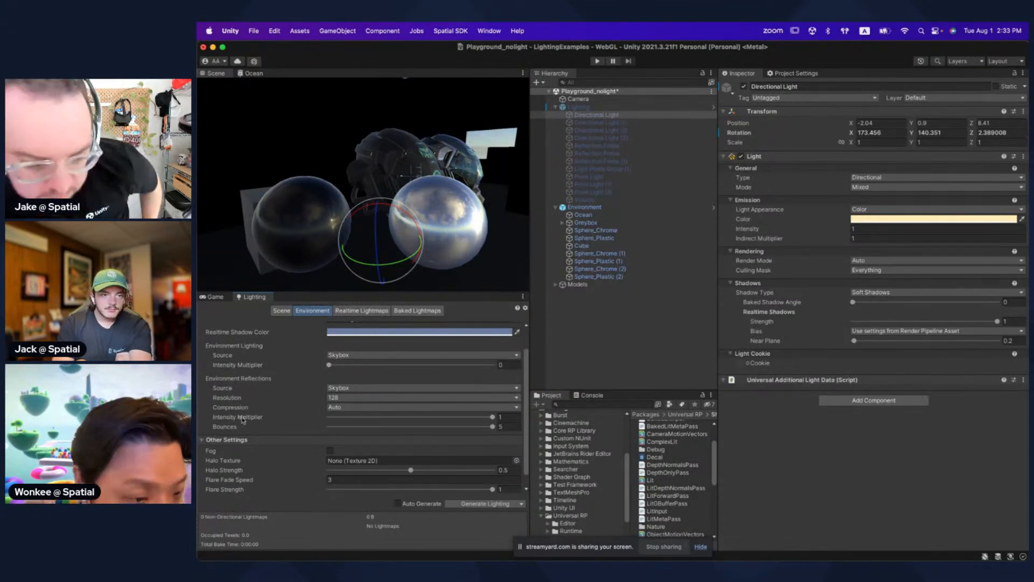
drag(494, 418, 321, 419)
right_drag(399, 220, 591, 266)
key(shift+space)
Step: Switch to the slide presentation in Chrome and go back to the "Ambient + Diffuse + Specular" slide
key(super+Tab)
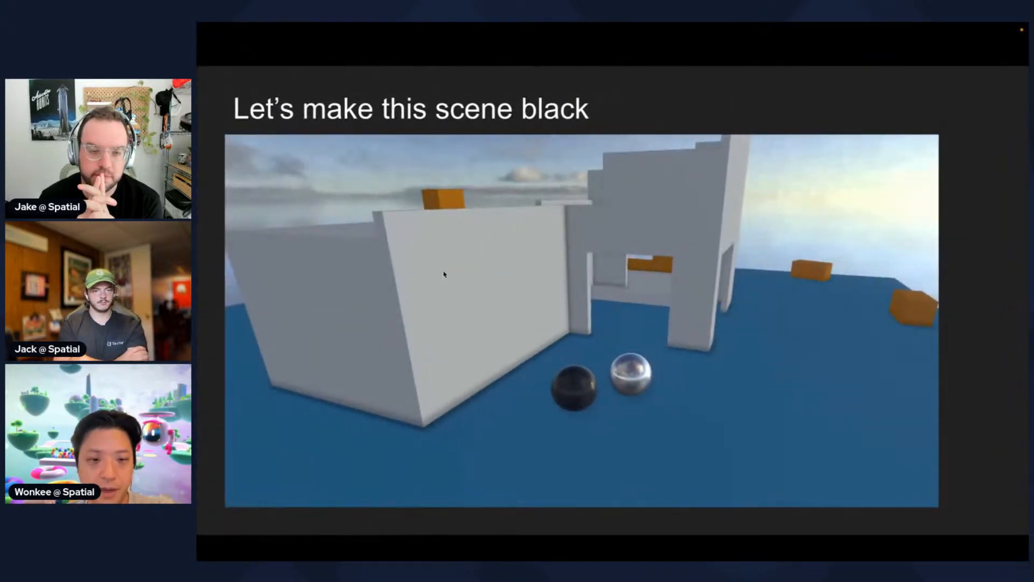
key(Left)
key(Left)
key(Left)
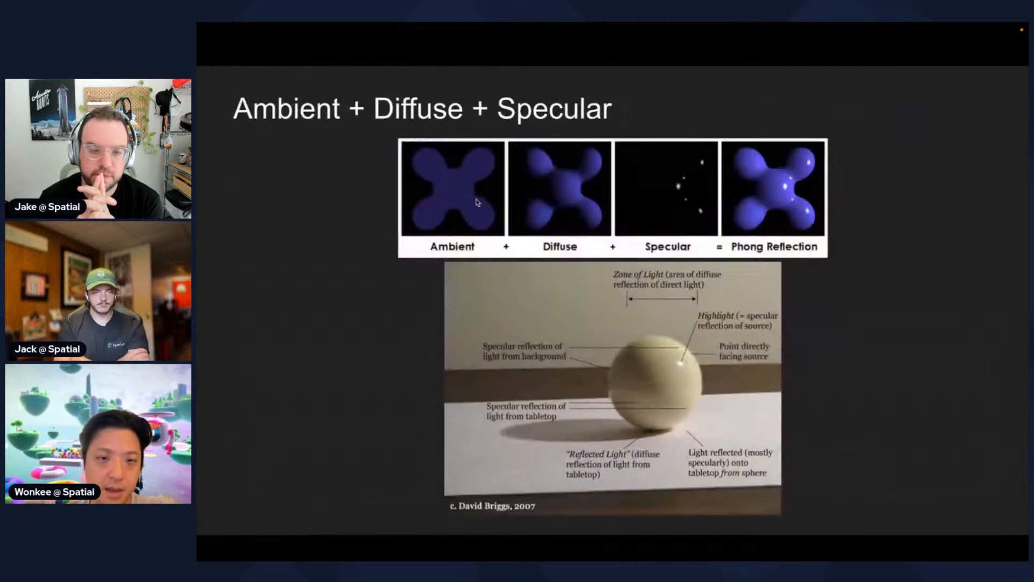
Step: Switch back to Unity, undo the environment lighting and reflection intensity changes, and restore the normal editor layout
key(ctrl+Left)
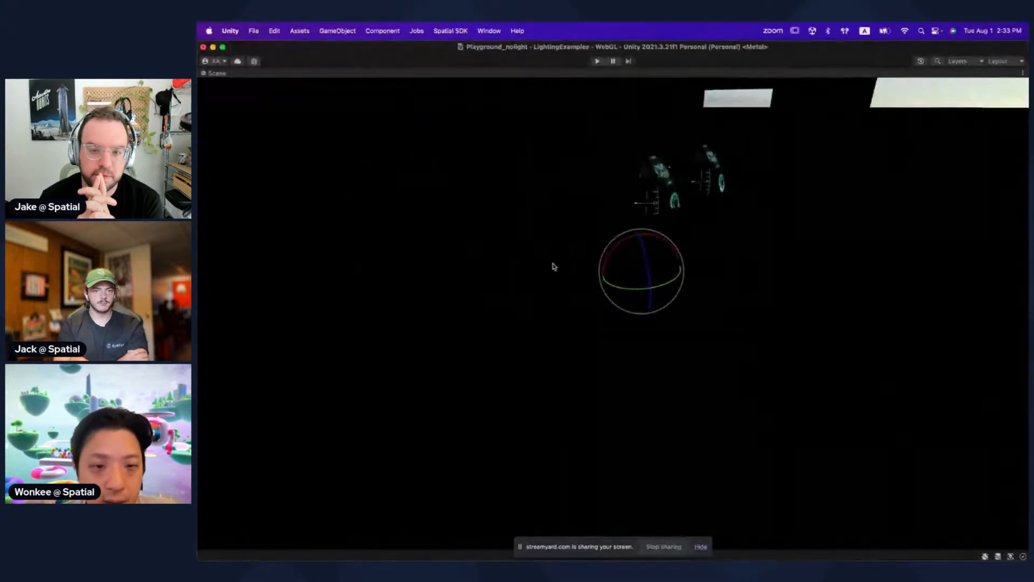
alt+drag(554, 265, 587, 254)
key(alt+shift+a)
key(shift+space)
Step: Switch to the slide presentation in Chrome and advance to the "In Unity (What to bake)" slide
key(super+Tab)
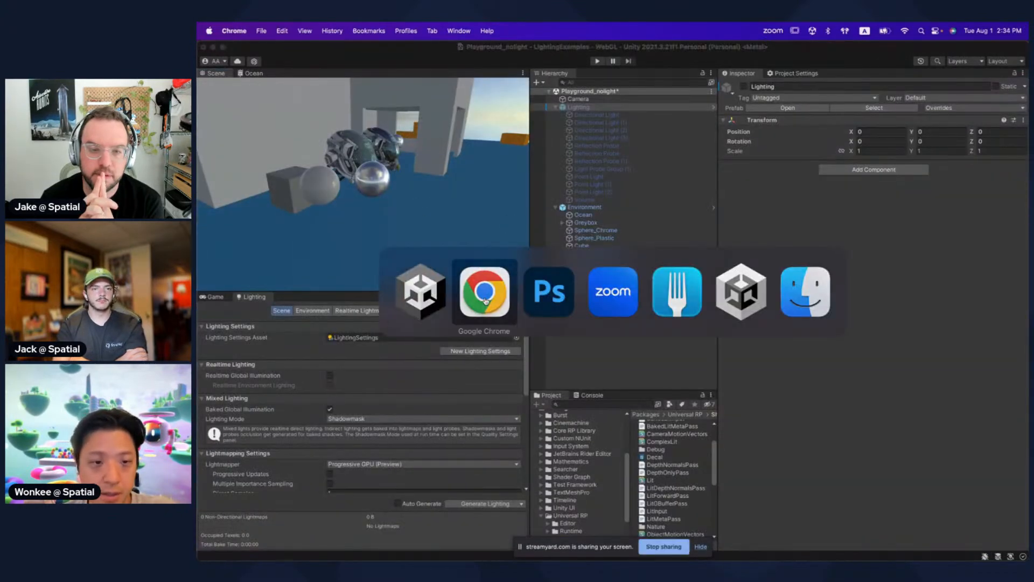
key(ctrl+Right)
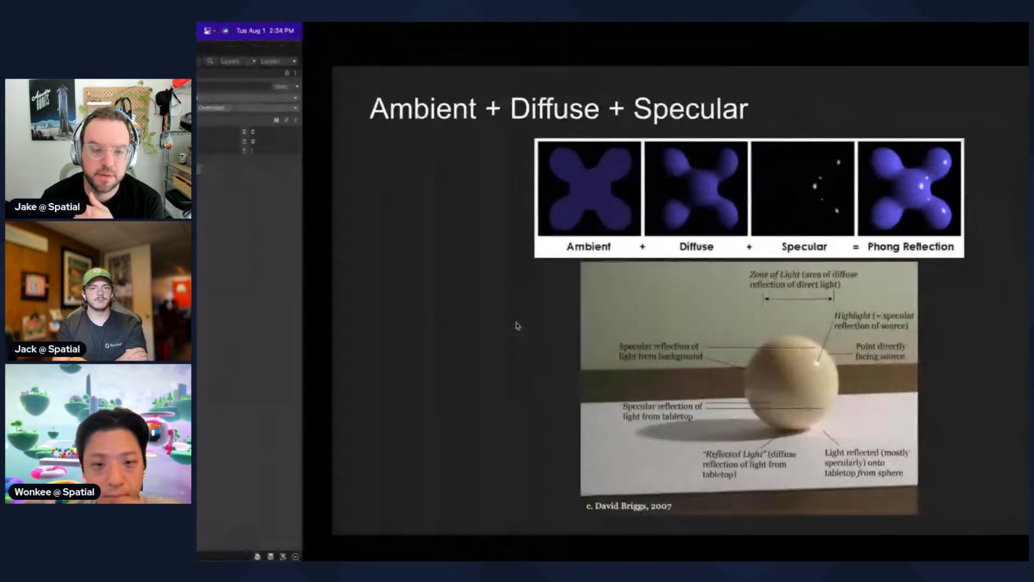
key(Right)
key(Right)
key(Right)
key(Right)
key(Right)
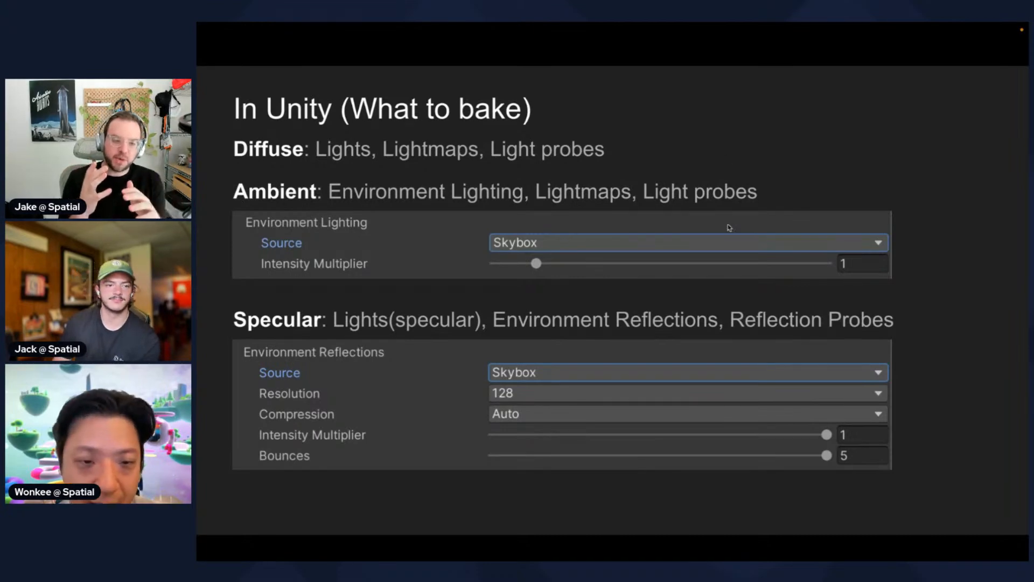
Step: Switch to Unity and skim the mixed lighting and lightmapping settings in the Lighting window, returning to the baking slide
key(ctrl+Left)
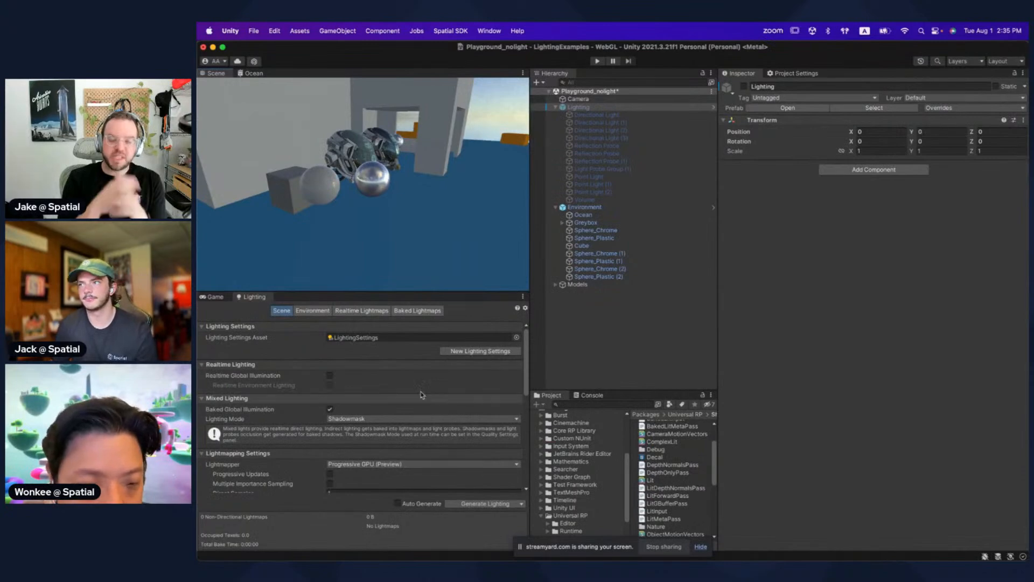
scroll(431, 393, down, 10)
scroll(431, 392, up, 10)
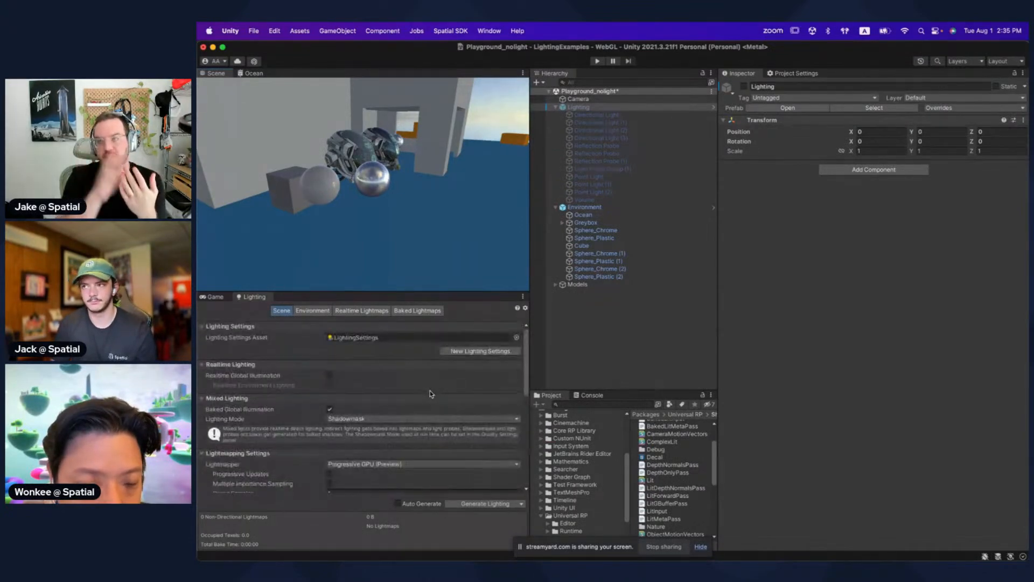
scroll(430, 391, down, 5)
scroll(431, 395, up, 5)
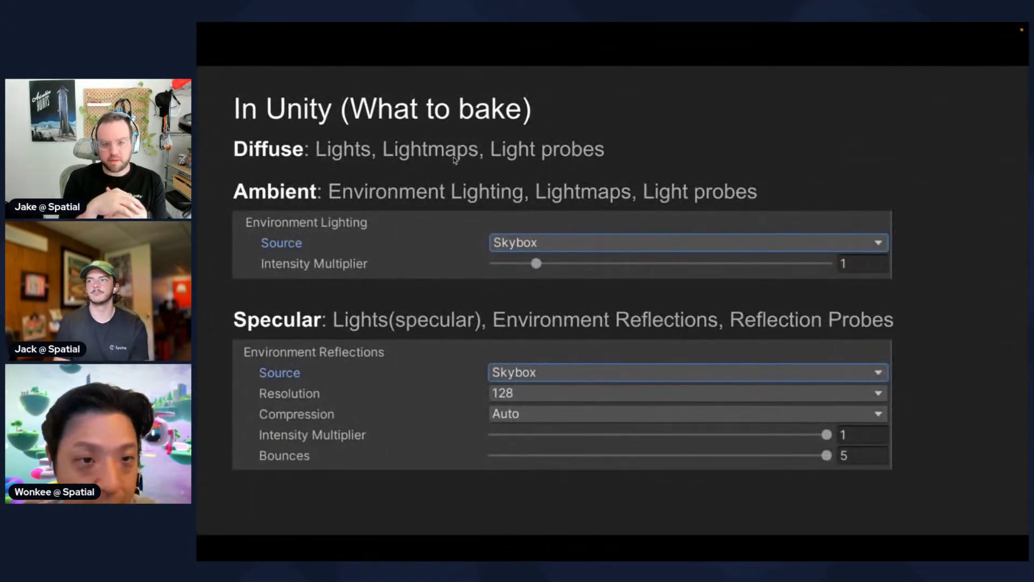
Step: Switch back to Unity, open the Playground_bright folder under Scenes, and examine the Lightmap-0_comp_light texture in an enlarged preview
key(ctrl+Left)
scroll(596, 490, up, 5)
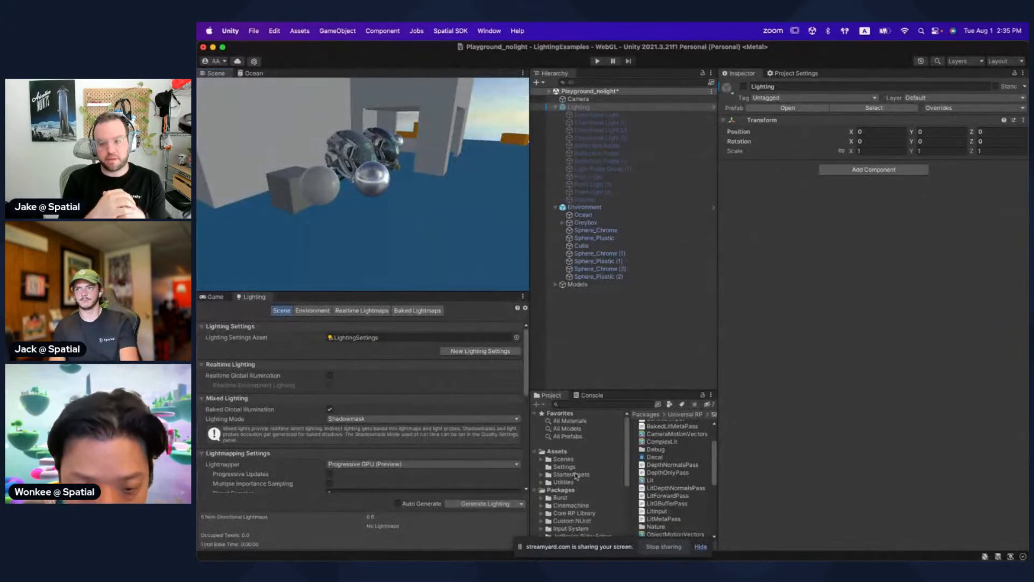
click(571, 473)
click(564, 467)
click(564, 458)
click(668, 437)
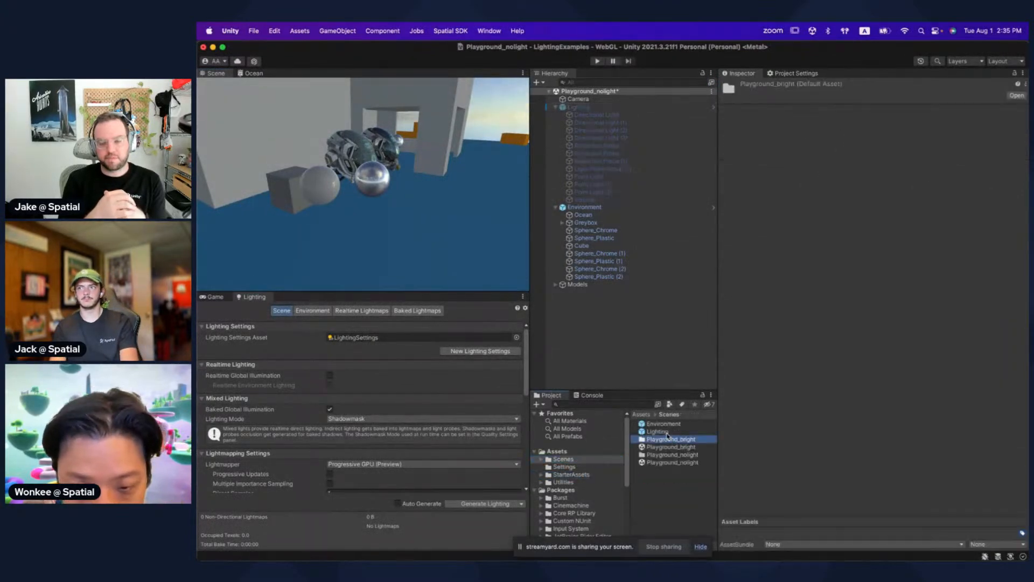
double_click(672, 440)
click(674, 439)
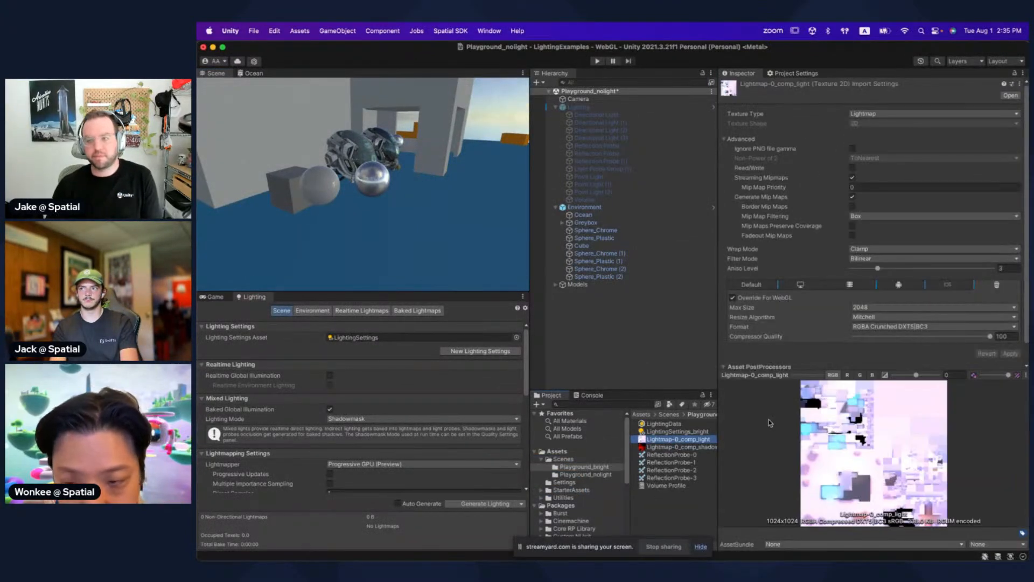
drag(814, 375, 816, 319)
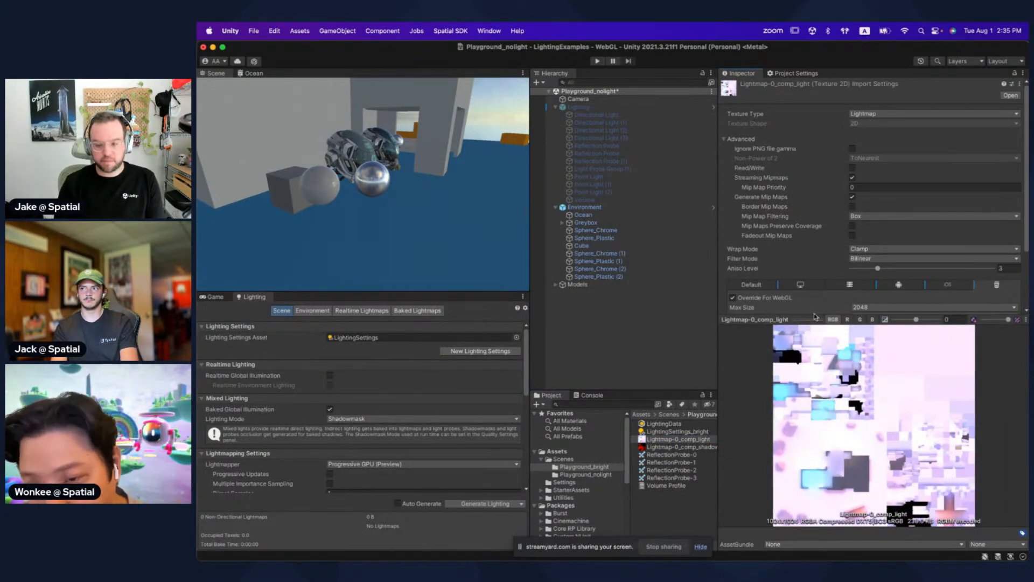
drag(816, 320, 816, 222)
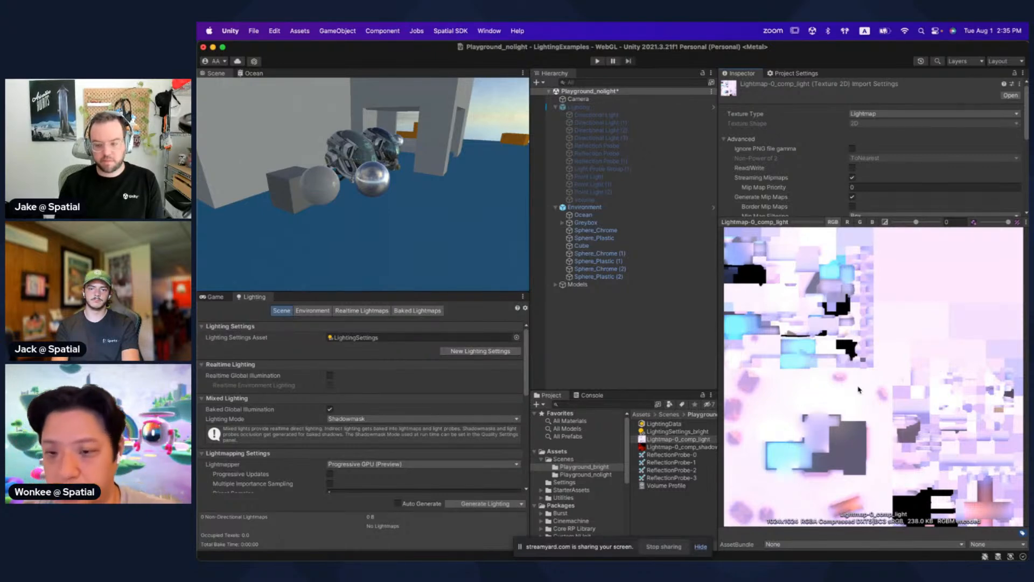
Step: Examine the baked shadowmask texture and the ReflectionProbe-0, ReflectionProbe-1 and ReflectionProbe-2 cubemaps in the preview
right_drag(440, 260, 382, 184)
click(674, 446)
click(670, 454)
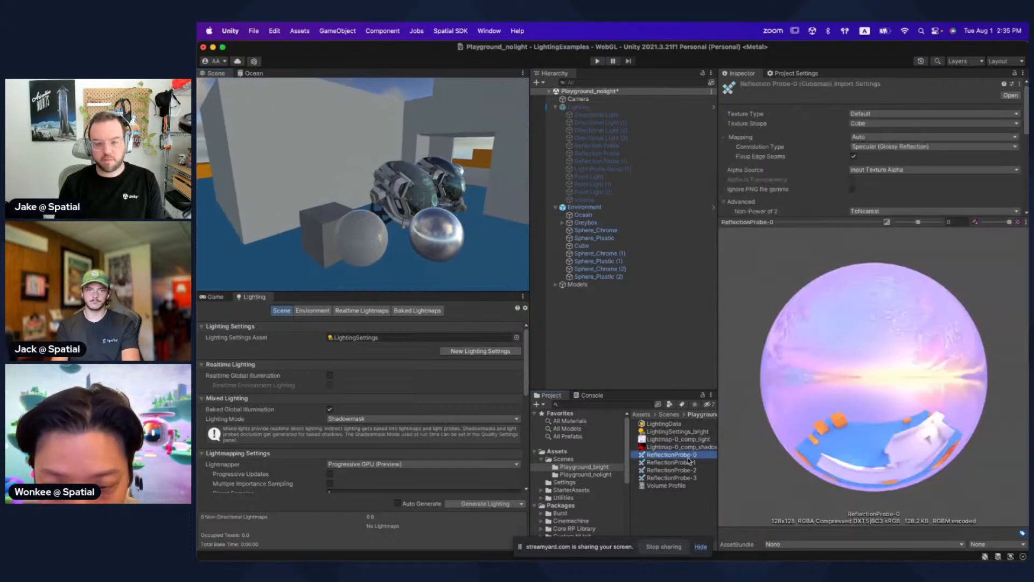
click(688, 463)
click(687, 470)
drag(830, 380, 801, 351)
Step: Compare the chrome sphere's reflection in the Scene view with the ReflectionProbe-2 cubemap preview
right_drag(412, 207, 473, 184)
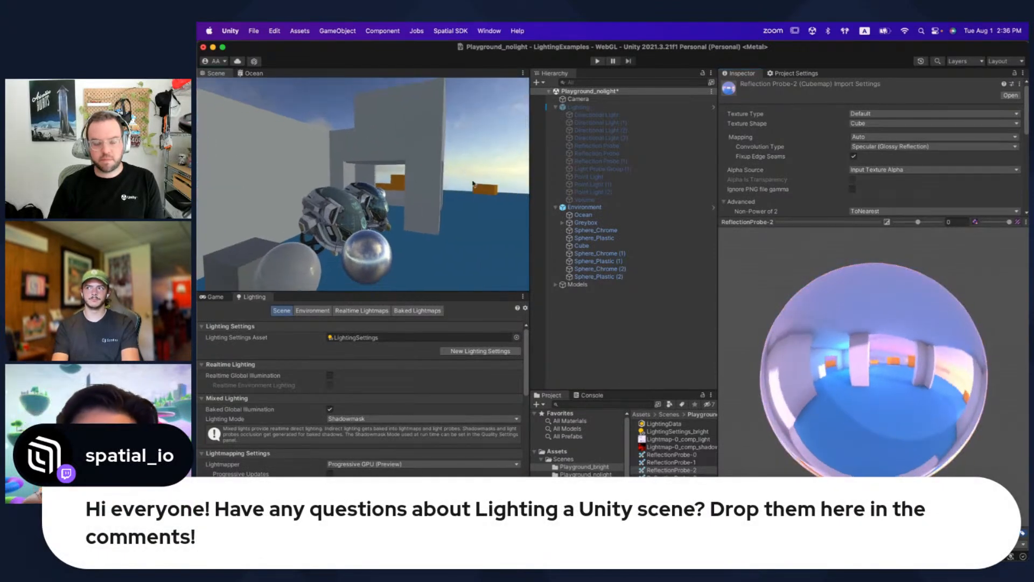
click(384, 255)
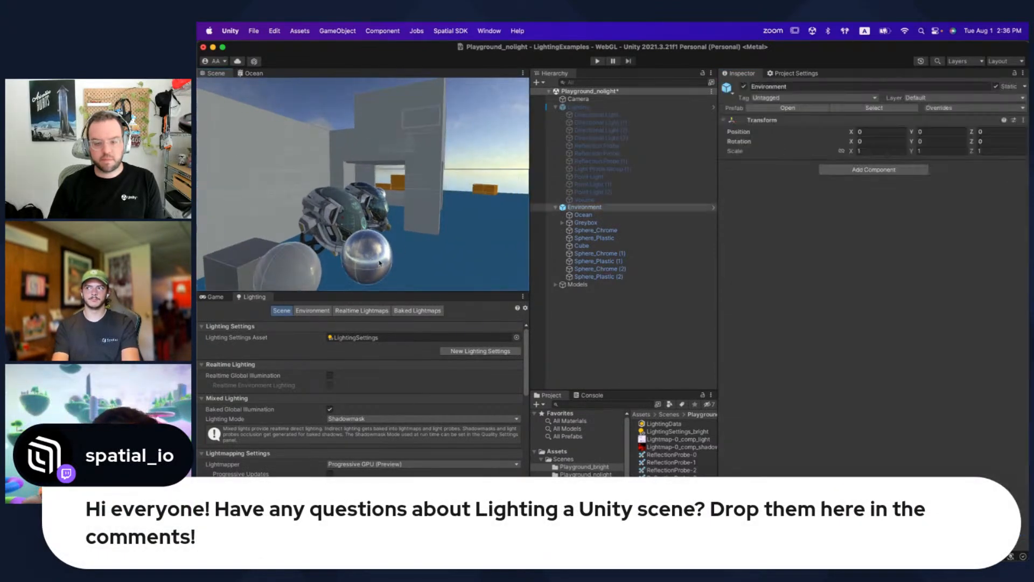
key(w)
right_drag(391, 248, 365, 237)
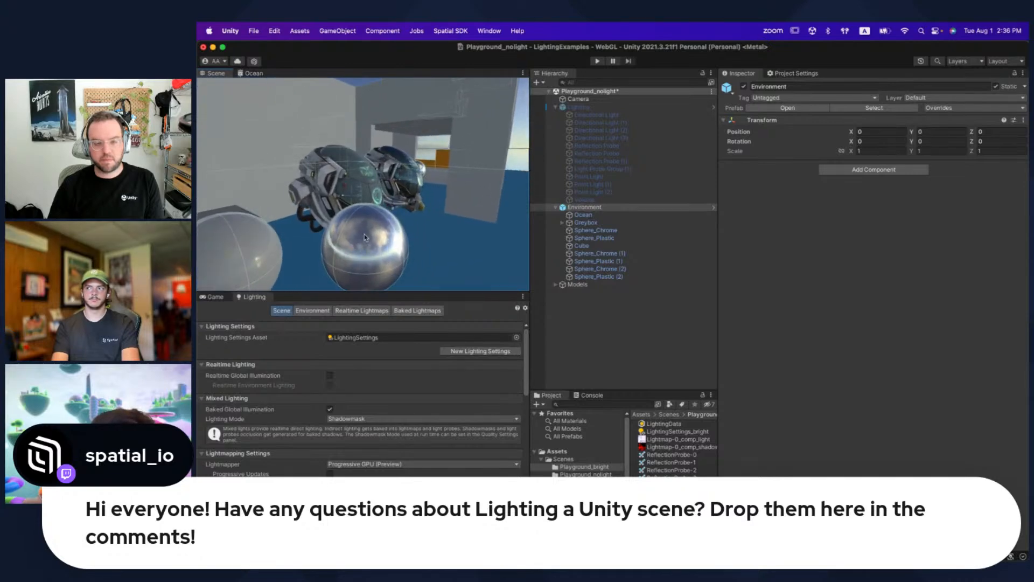
click(671, 469)
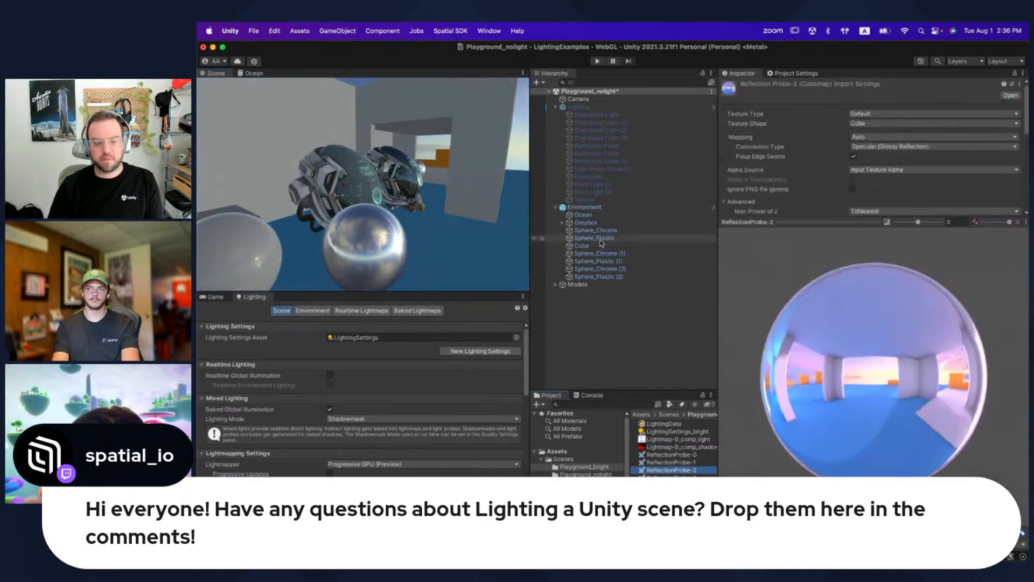
Step: Activate the Lighting parent object and its child Light Probe Group (1) in the scene
click(608, 199)
click(614, 177)
click(631, 107)
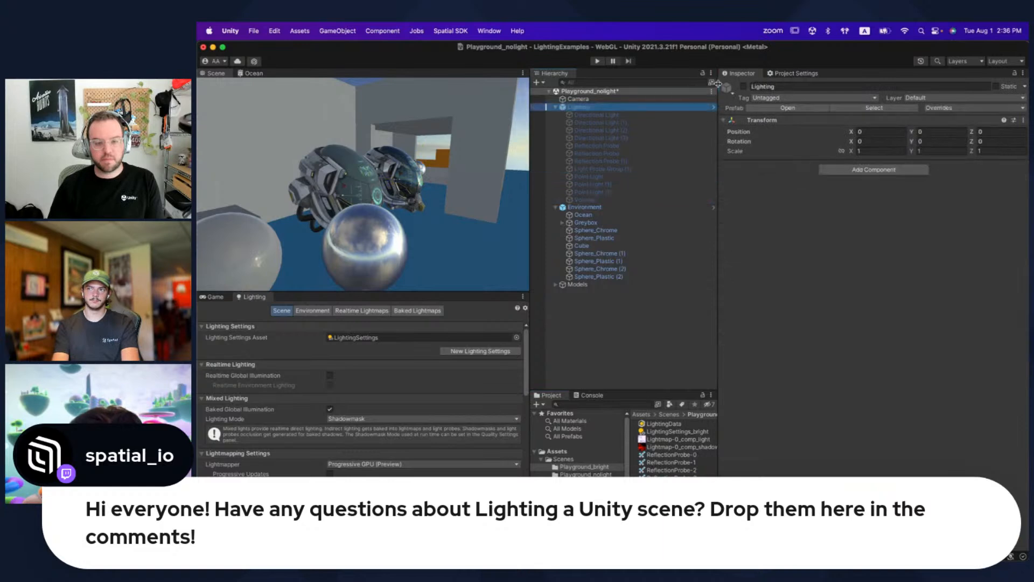
click(743, 86)
click(619, 168)
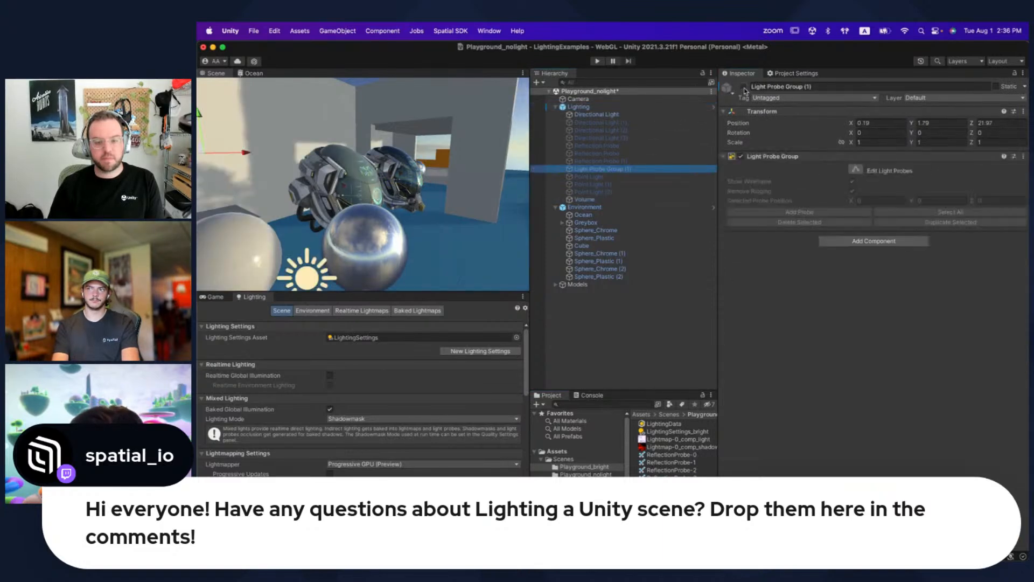
Step: Examine the light probes spread around the greybox wall and doorway in an enlarged Scene view
right_drag(463, 189, 401, 159)
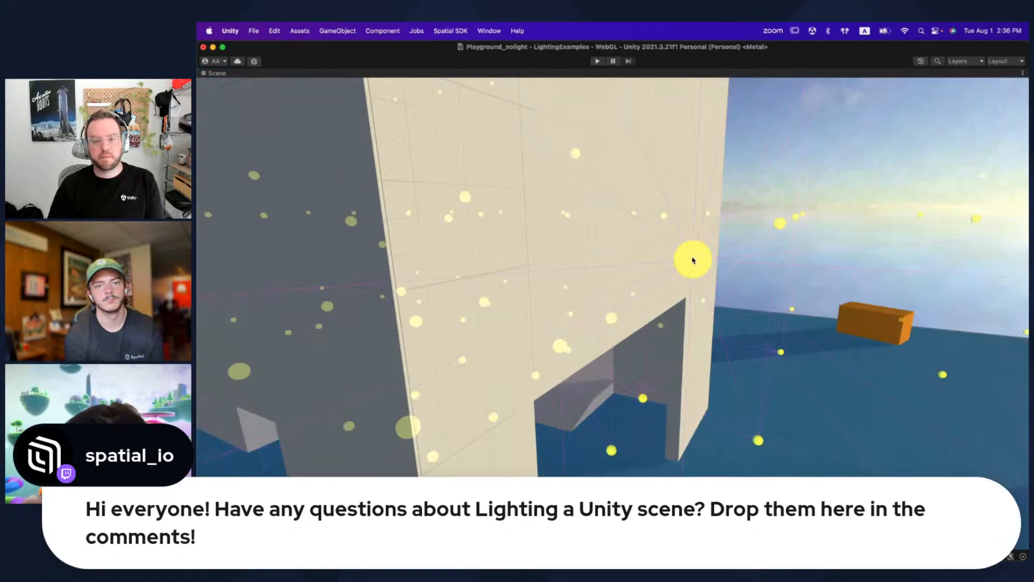
key(w)
key(d)
right_drag(693, 260, 705, 259)
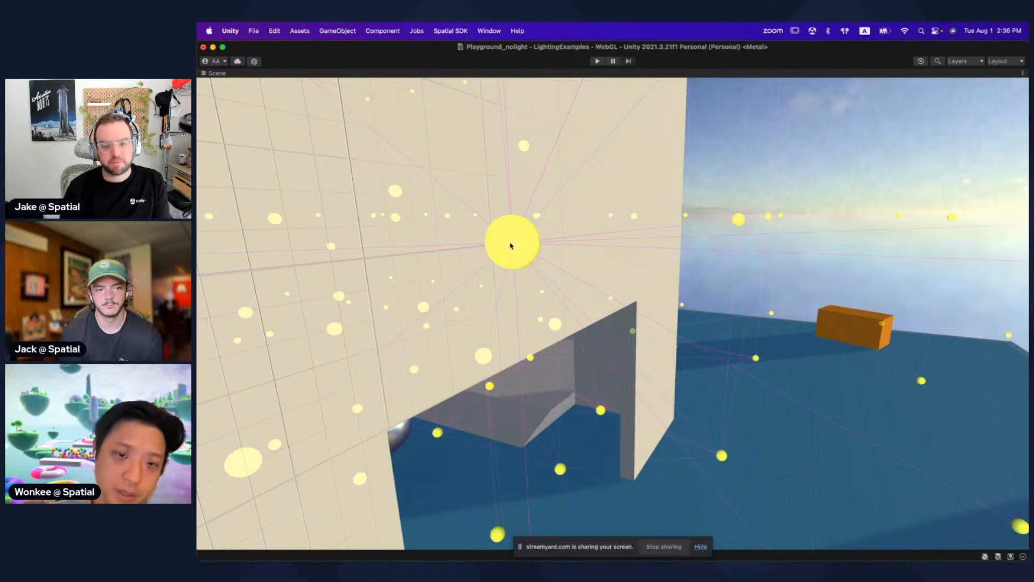
key(s)
right_drag(511, 246, 561, 275)
Step: Switch to Chrome, exit the slide presentation, search the web for "spherical harmonics" and open the Wikipedia article
key(super+Tab)
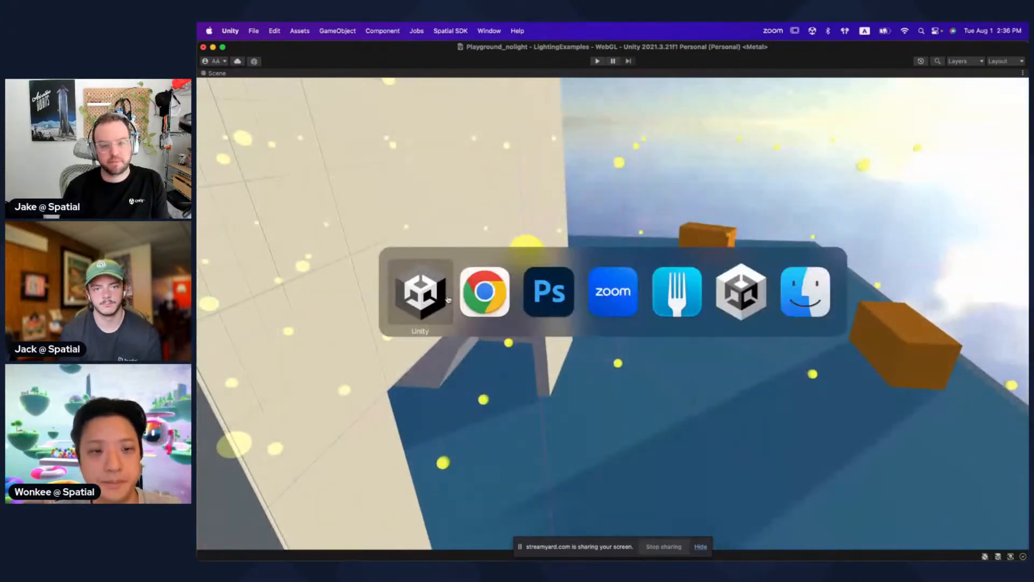
key(super+Tab)
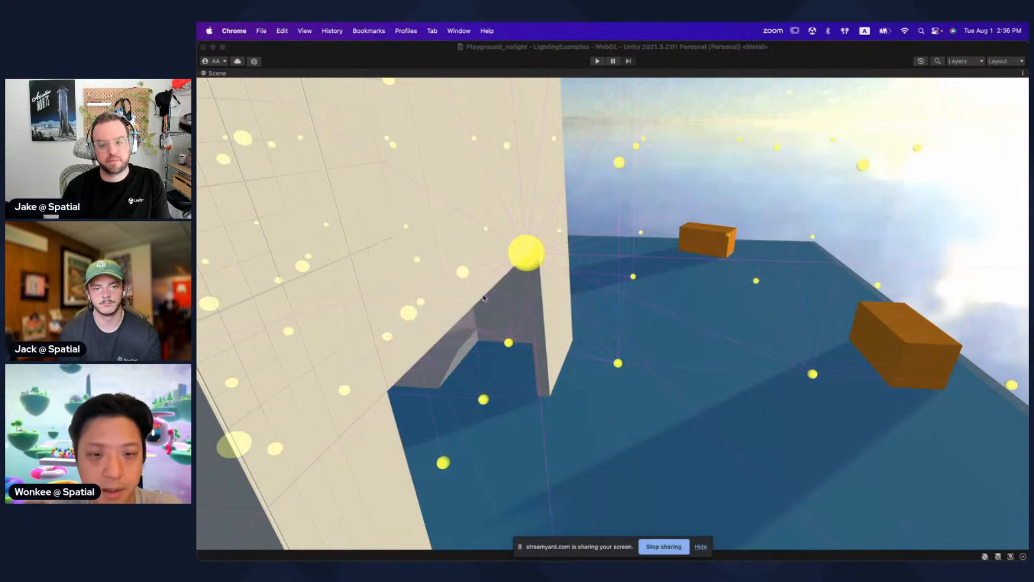
key(ctrl+Right)
key(ctrl+Right)
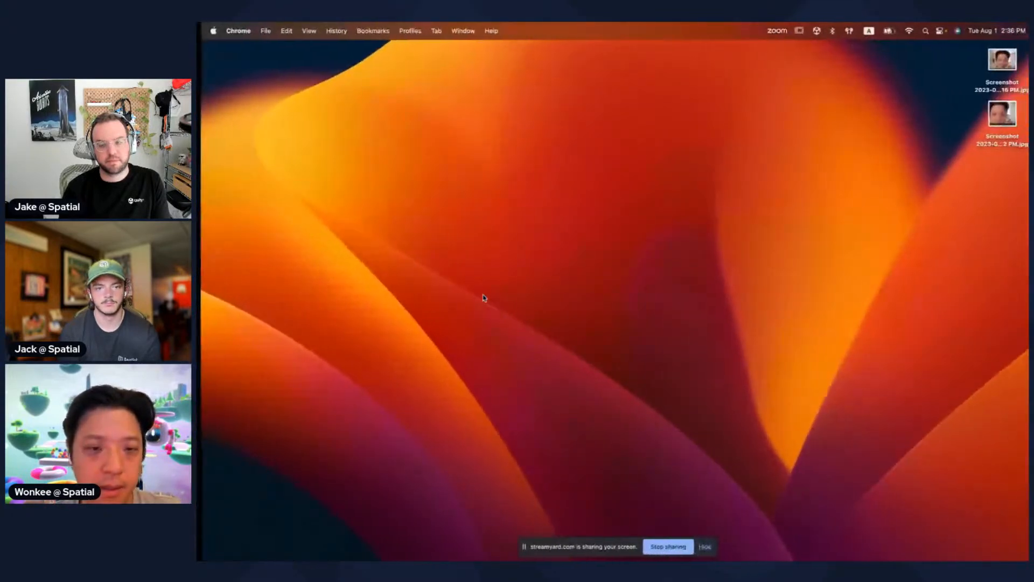
key(ctrl+Left)
key(Escape)
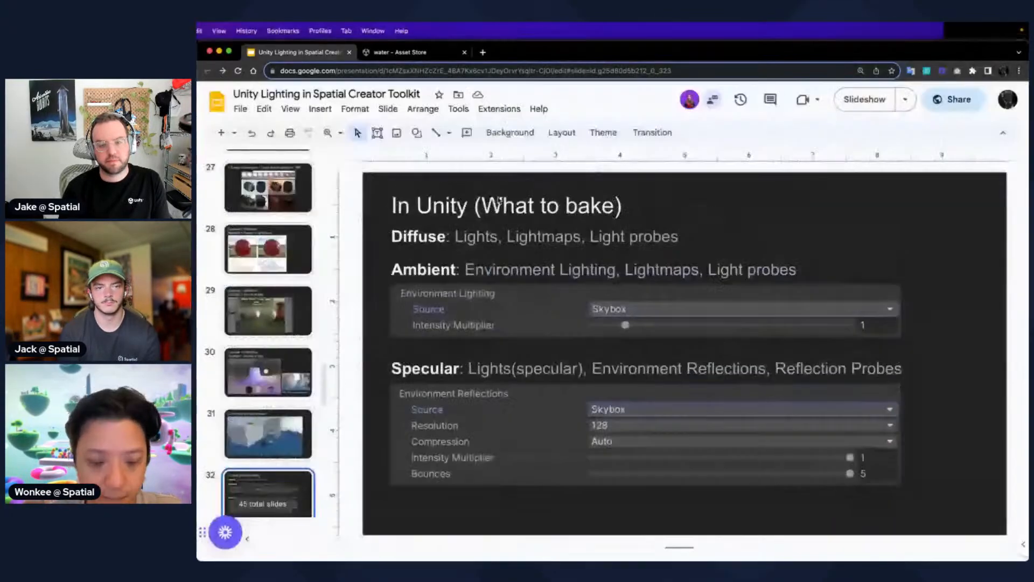
key(super+t)
text(spherical harmonics)
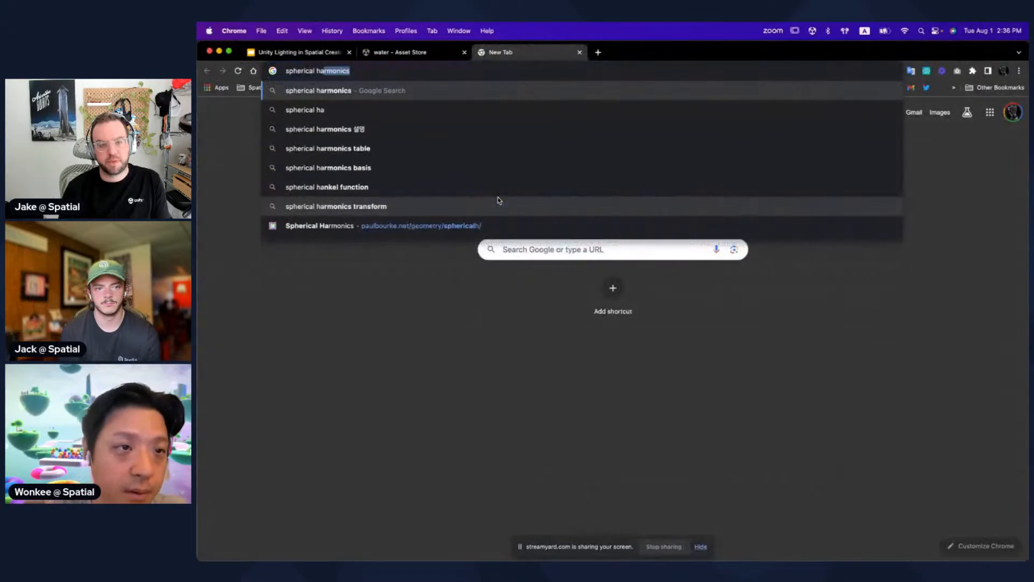
key(Return)
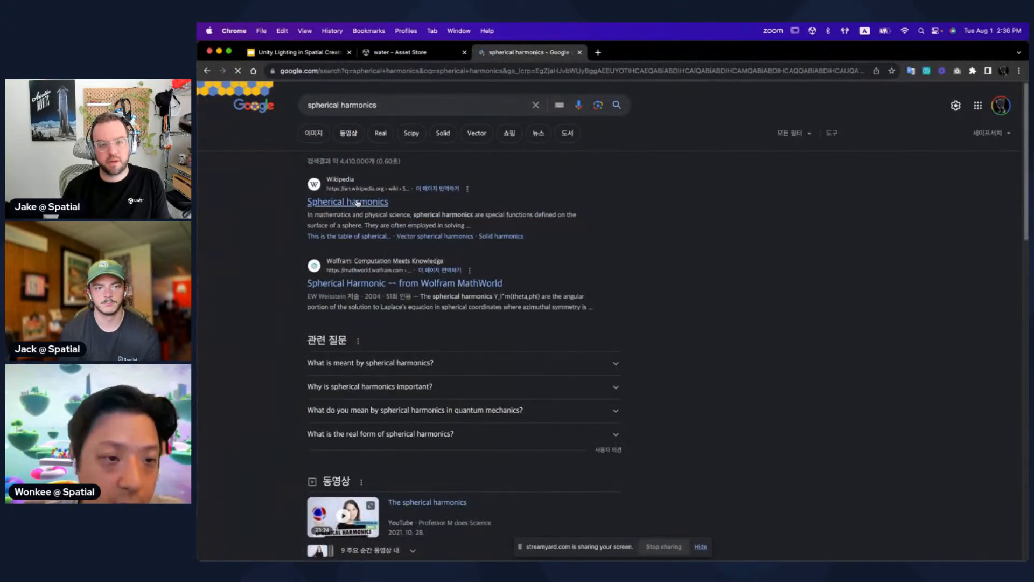
click(357, 203)
Step: Skim the Spherical harmonics article and examine the table picturing the real spherical harmonics by degree and order
scroll(737, 280, down, 15)
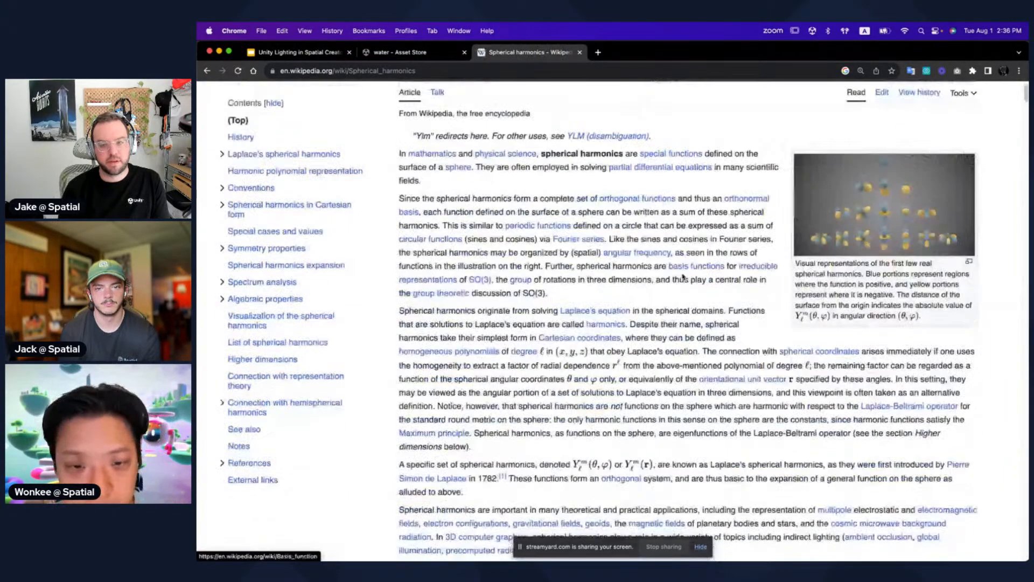
scroll(665, 276, down, 20)
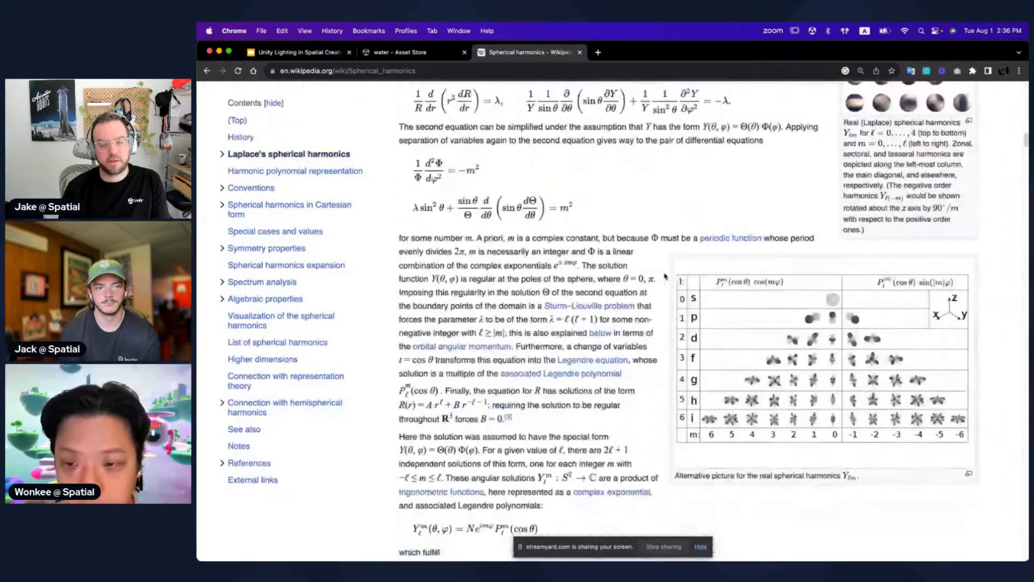
scroll(665, 276, down, 20)
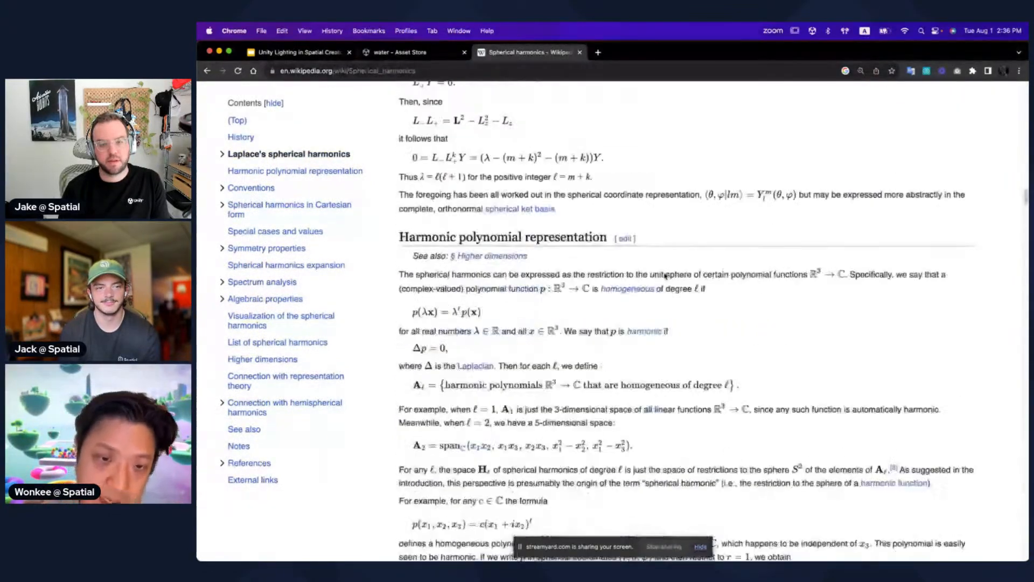
scroll(666, 276, down, 20)
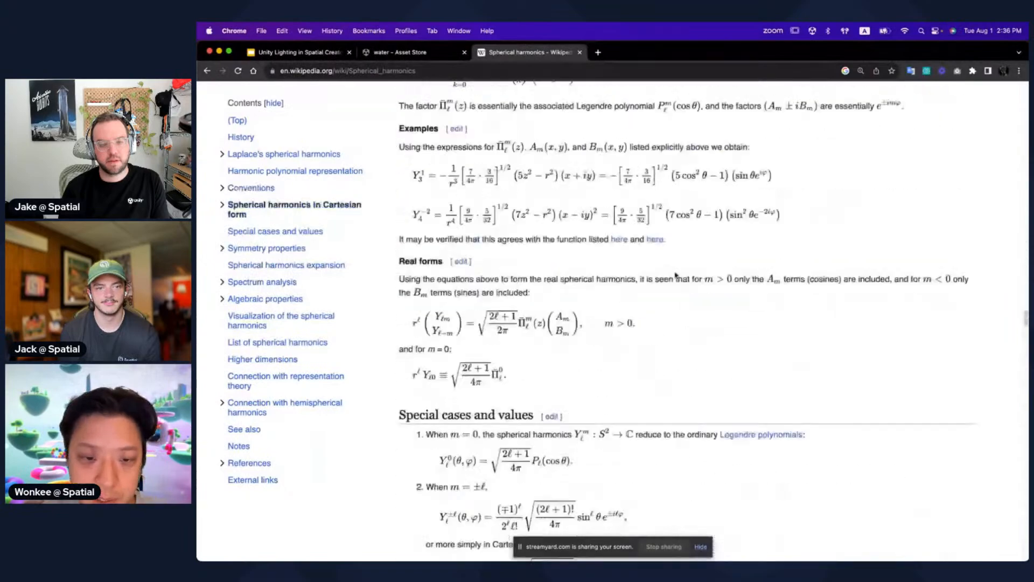
scroll(700, 274, up, 15)
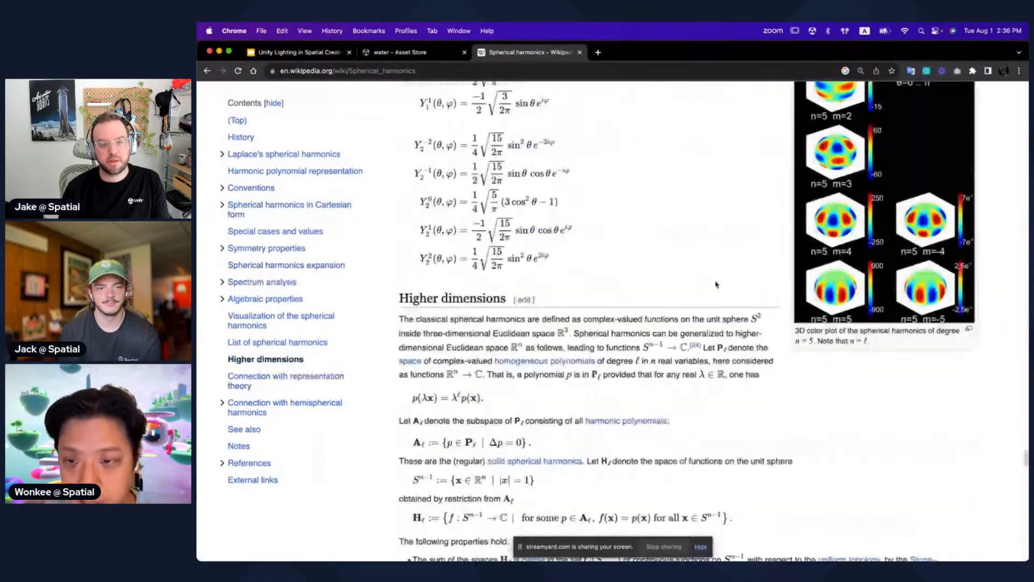
scroll(758, 300, down, 4)
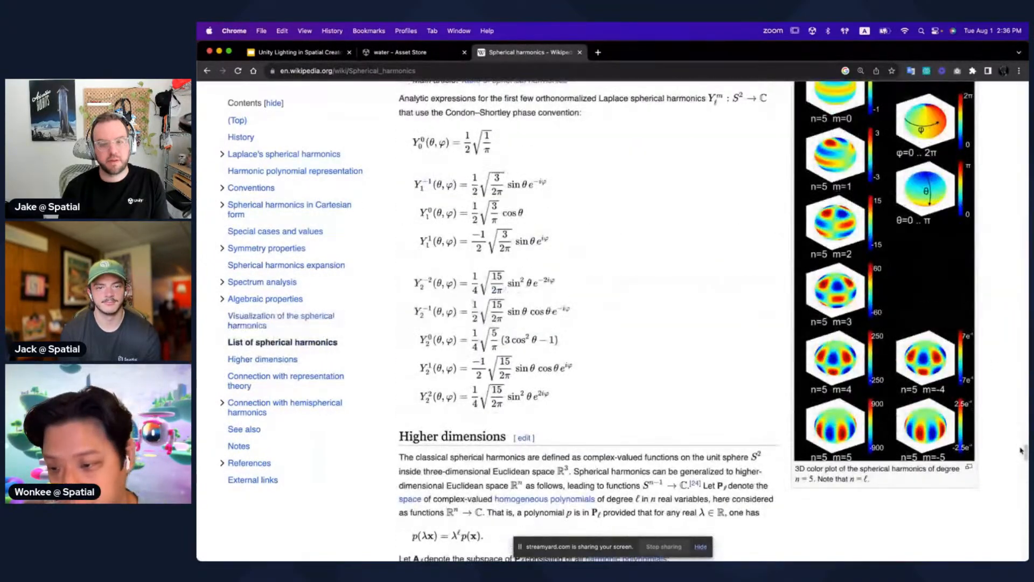
drag(1025, 451, 1025, 141)
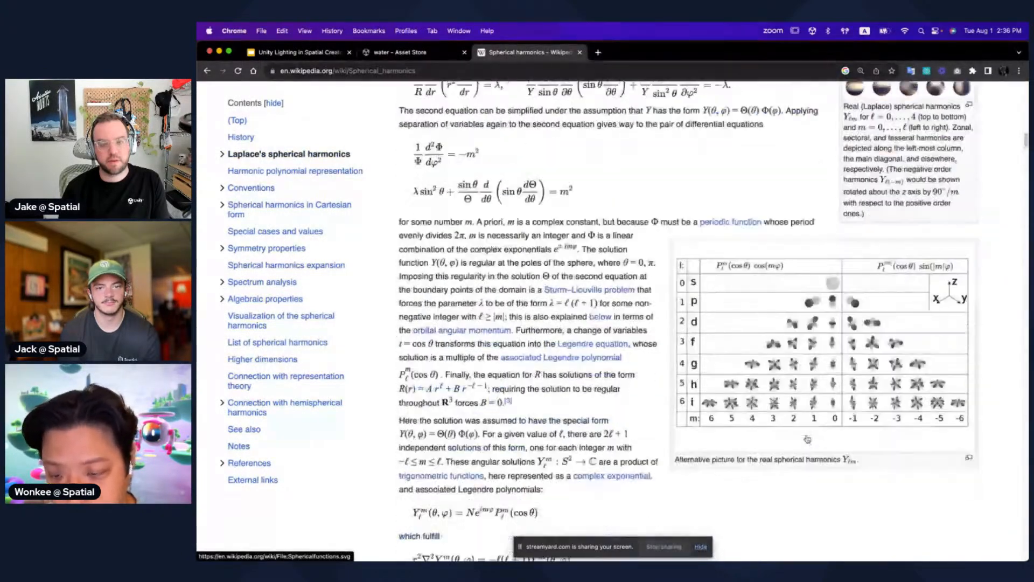
scroll(808, 409, down, 1)
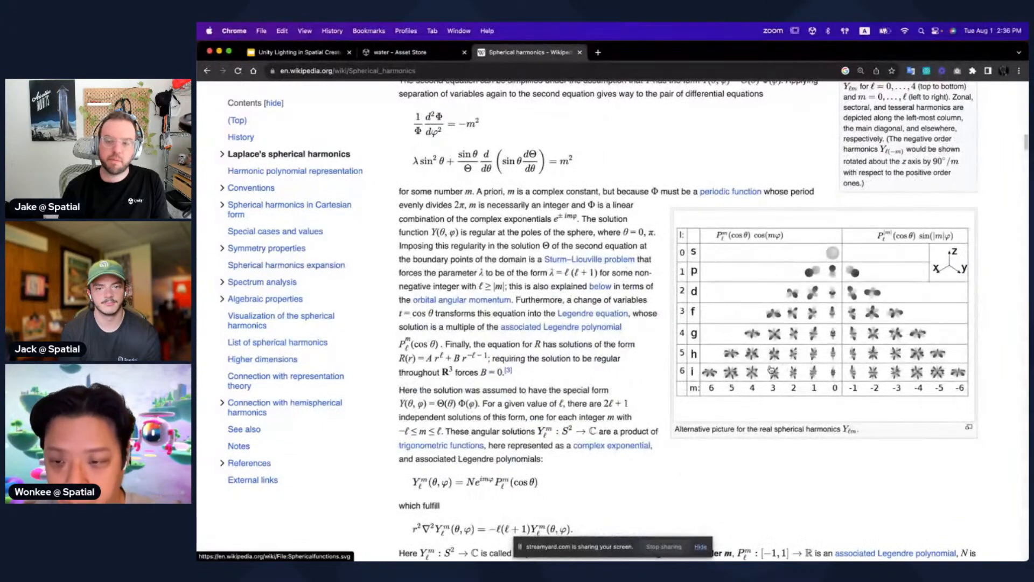
scroll(727, 375, up, 1)
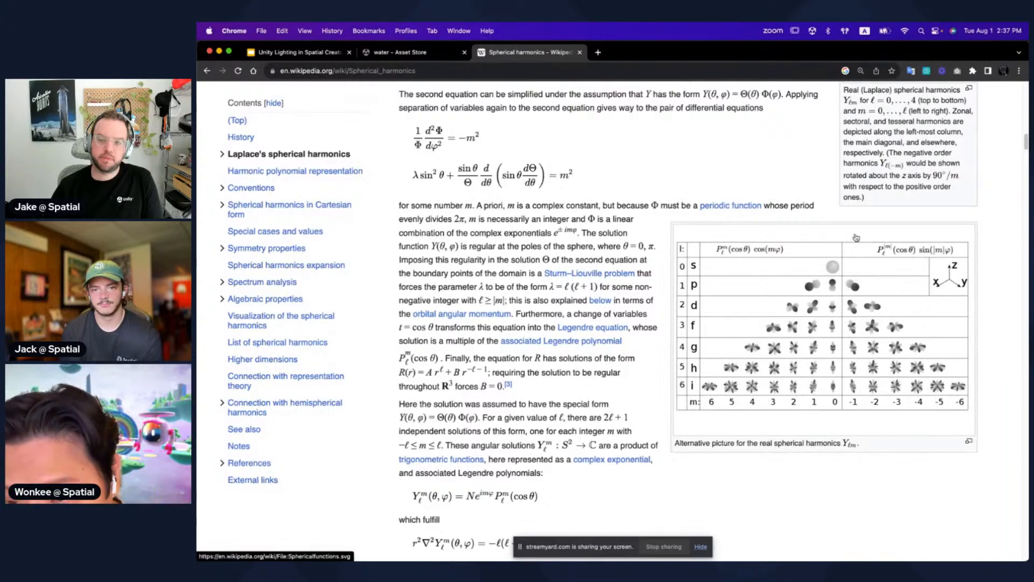
Step: View the rotating spherical harmonics animation from the Laplace's spherical harmonics section at enlarged size, and return to the article
scroll(859, 253, up, 15)
scroll(870, 313, down, 7)
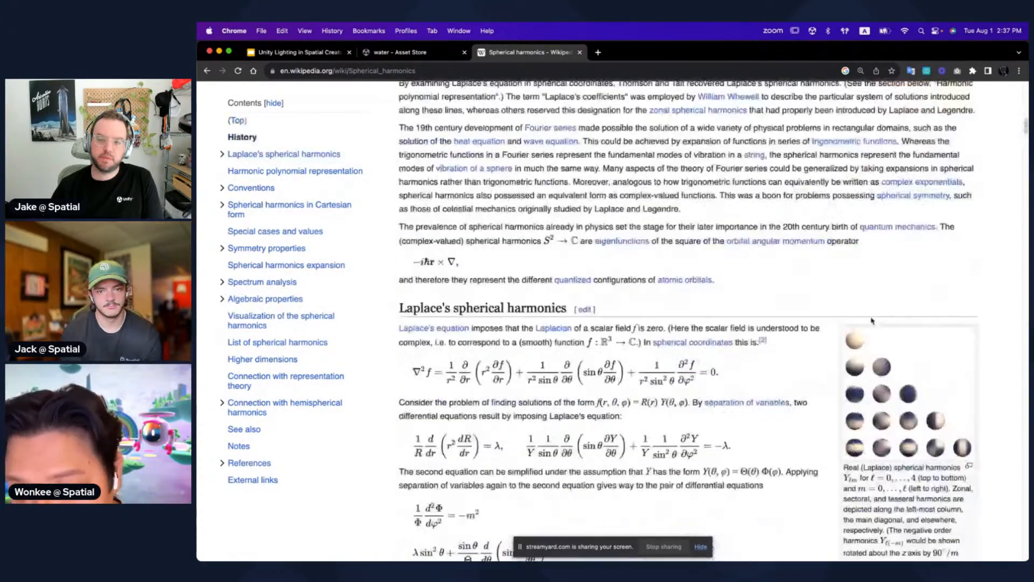
scroll(871, 321, down, 3)
click(888, 340)
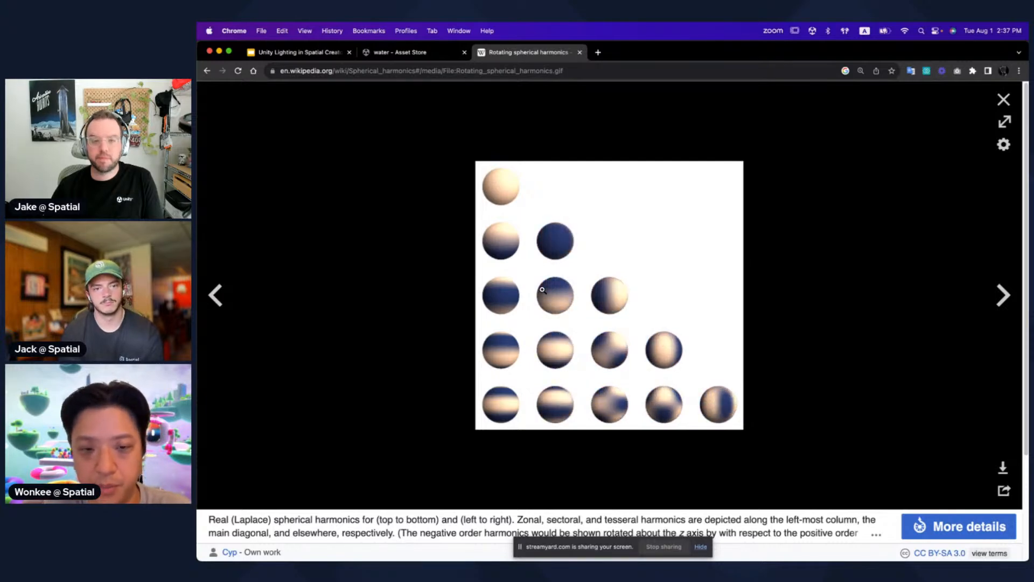
key(Escape)
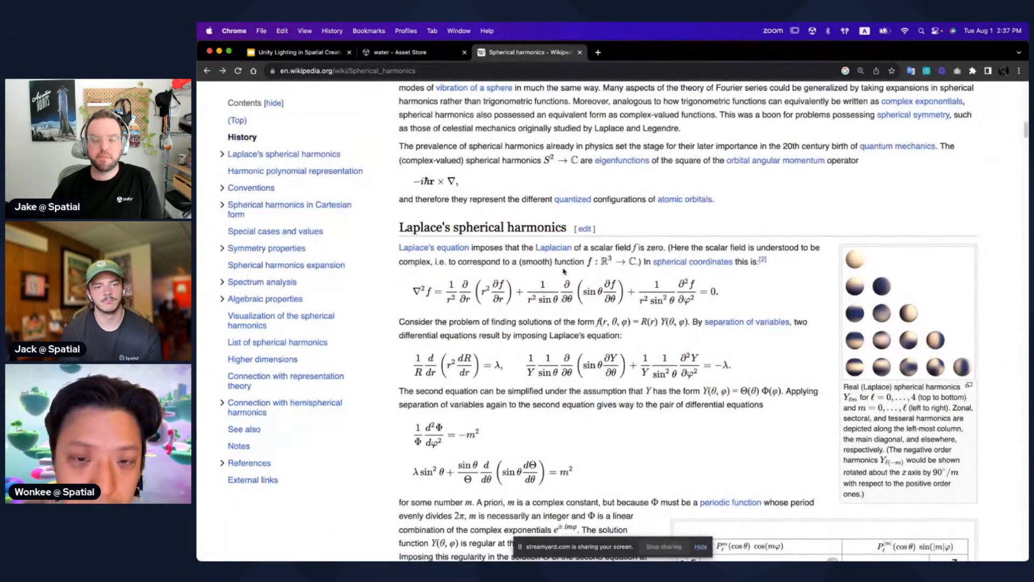
Step: Switch to Unity, inspect the light probe beside the greybox wall up close, and restore the full editor layout
key(super+Tab)
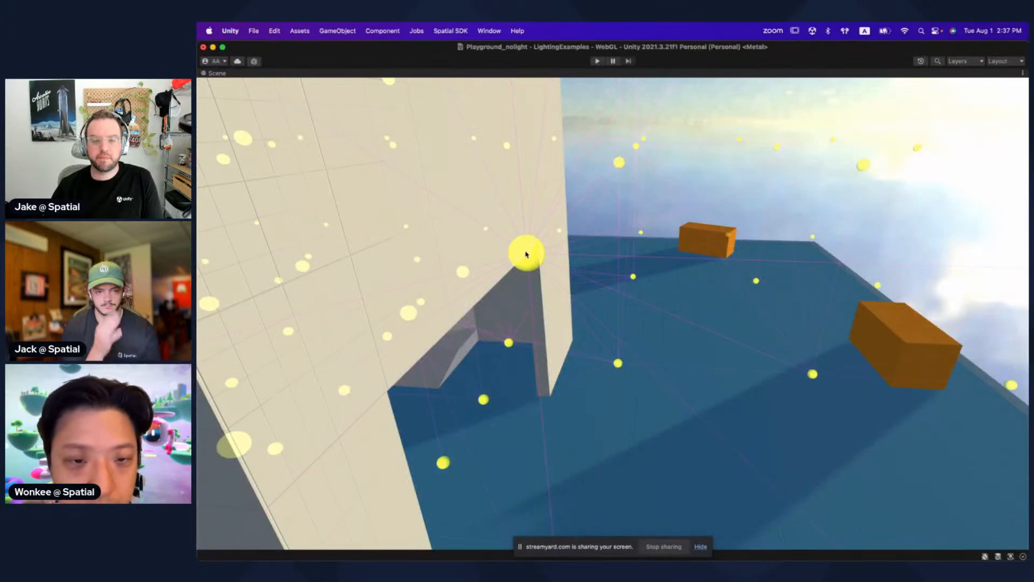
scroll(523, 251, up, 3)
right_drag(510, 235, 498, 231)
scroll(500, 231, up, 3)
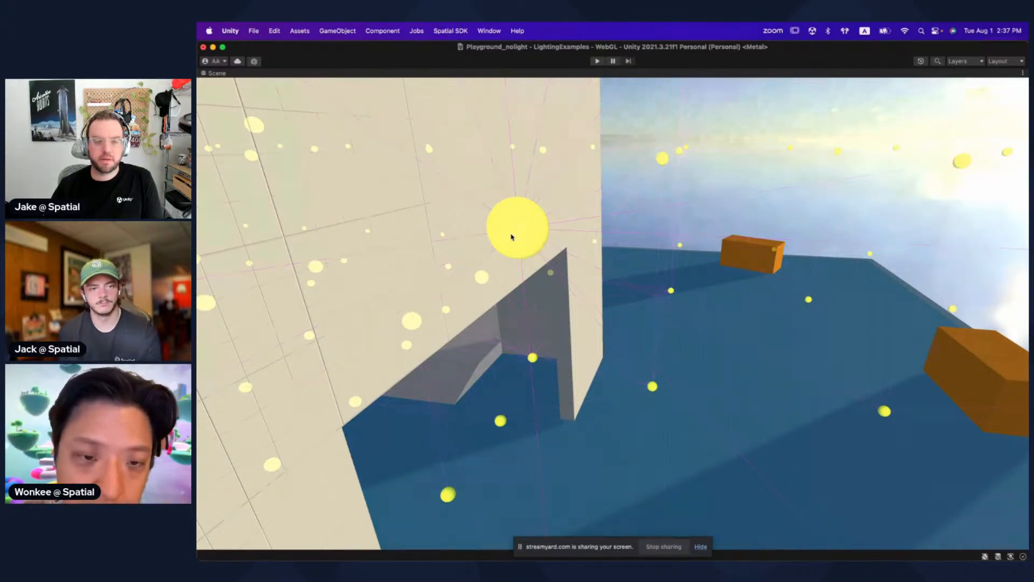
right_drag(535, 215, 561, 231)
scroll(602, 272, up, 5)
click(727, 303)
alt+drag(745, 334, 629, 327)
key(shift+space)
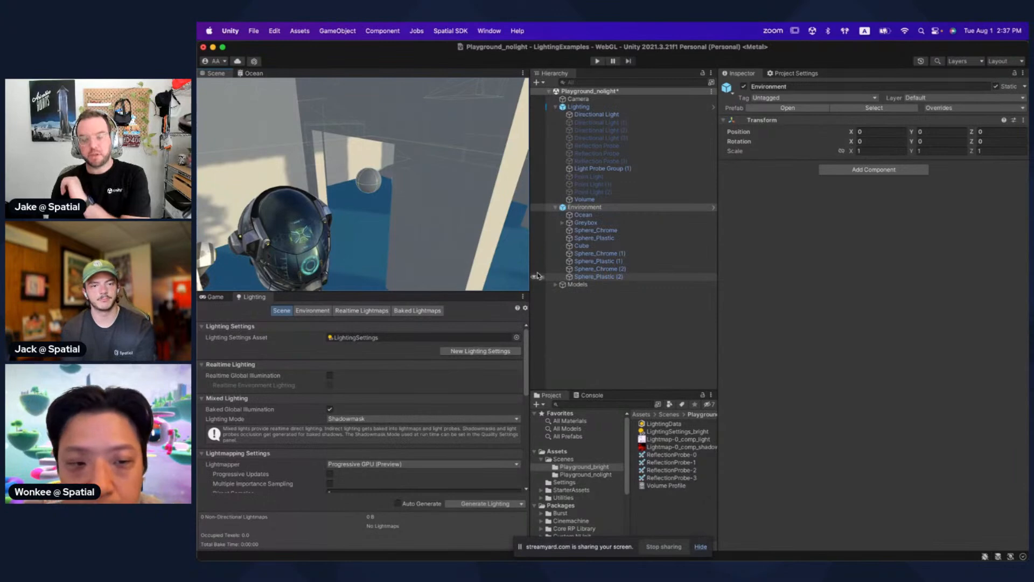
Step: Switch to Chrome, bring up the "In Unity (What to bake)" slide, and return to Unity
click(1011, 177)
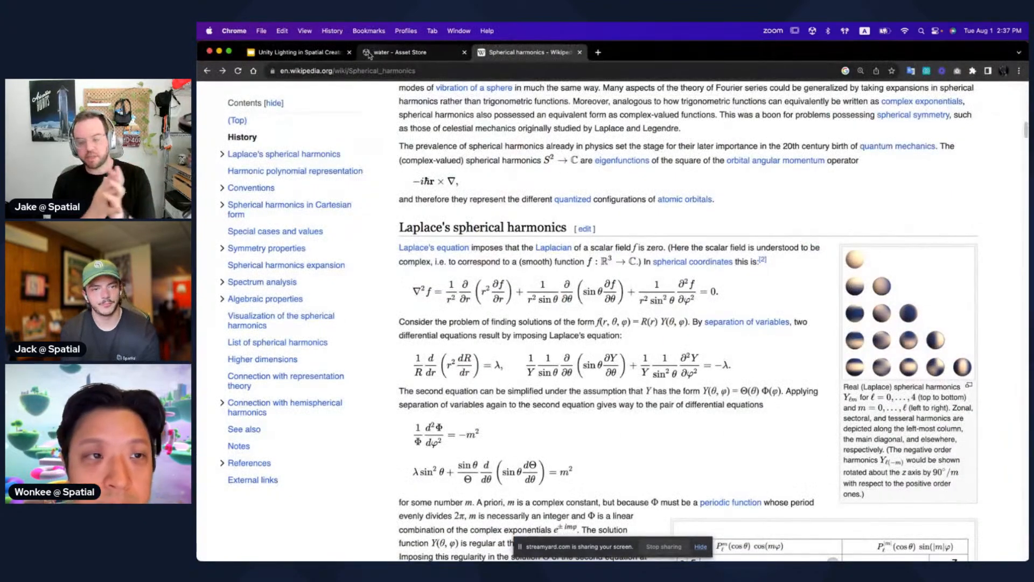
click(323, 53)
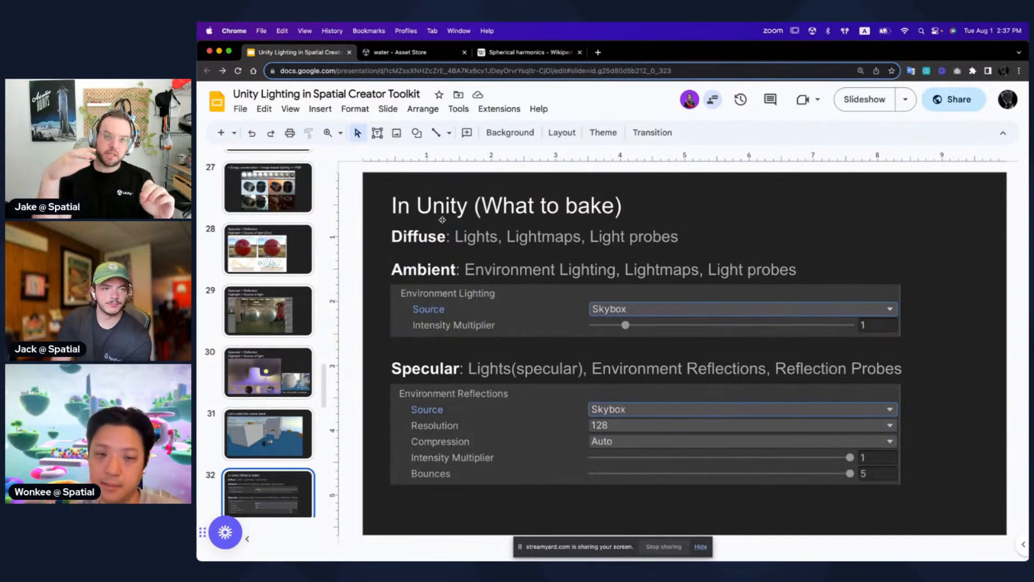
key(super+Tab)
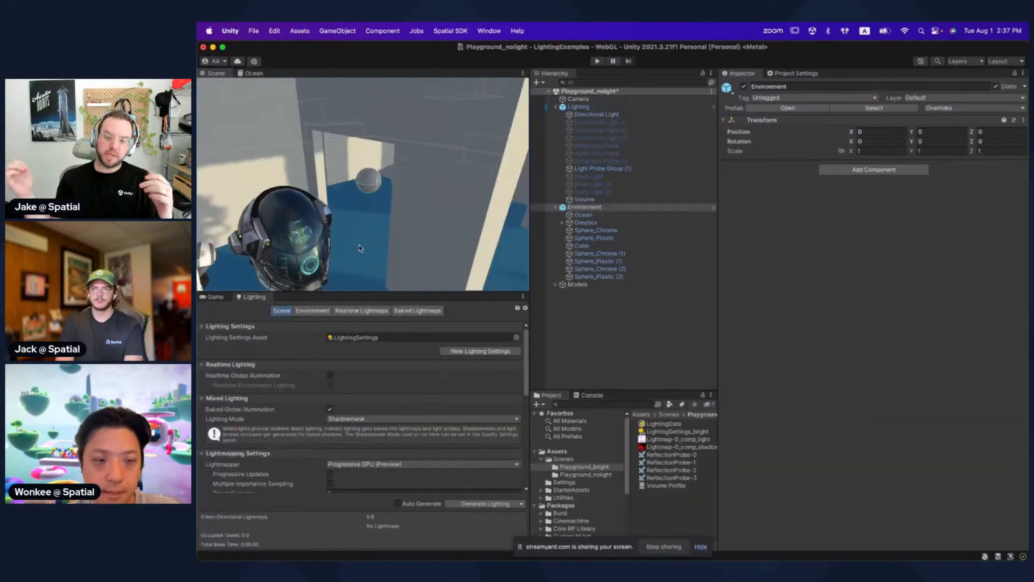
Step: Examine the helmets, spheres and the shadows behind them in an enlarged Scene view
key(shift+space)
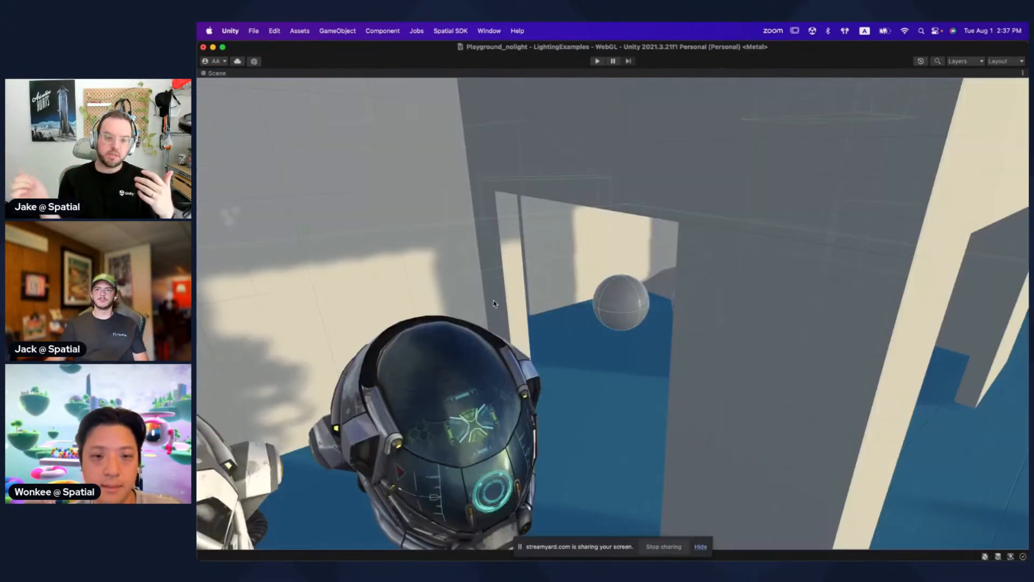
right_drag(494, 302, 528, 333)
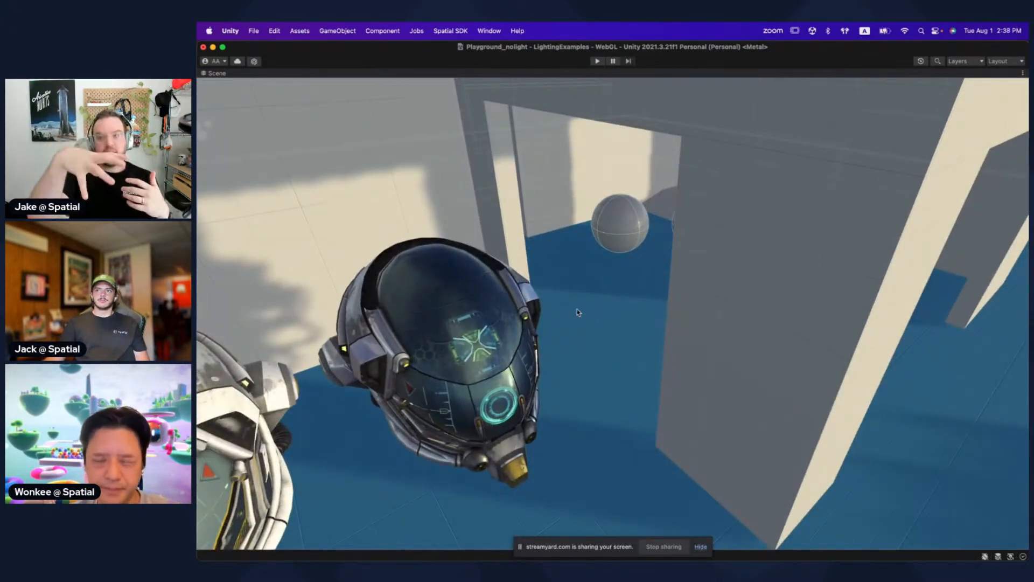
right_drag(585, 308, 496, 303)
key(a)
key(s)
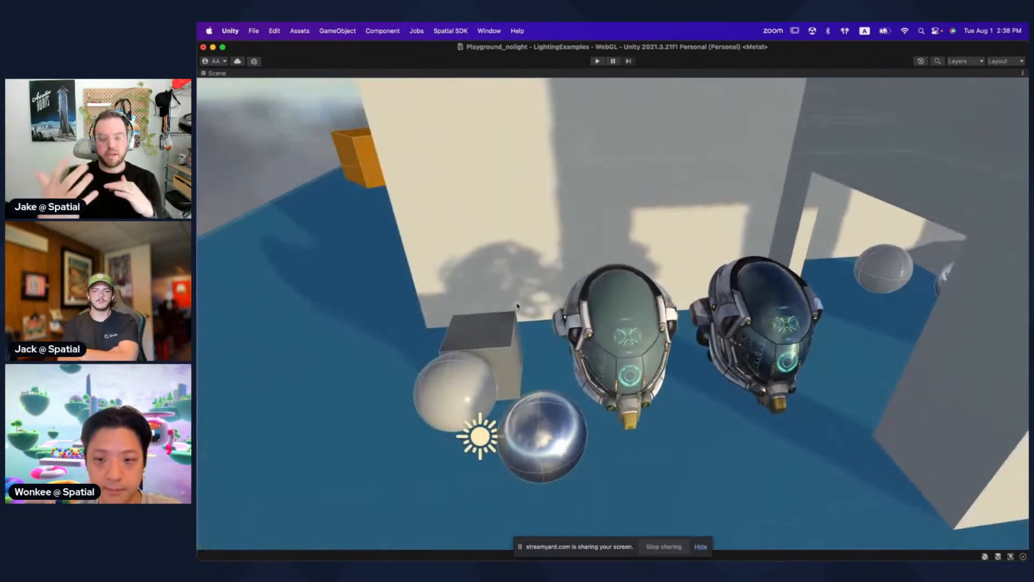
Step: Switch to Unity Hub and open another project from the project list
mouse_move(1012, 320)
click(1009, 268)
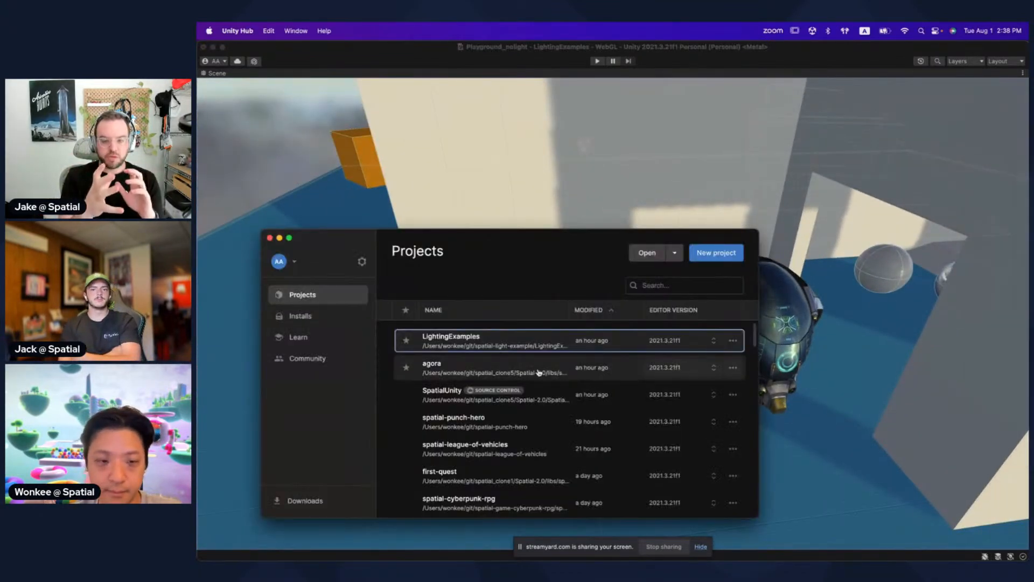
click(585, 145)
Step: Review the Playground_nolight scene around the helmets, cube and spheres from a wider angle while the other project loads
right_drag(677, 367, 690, 363)
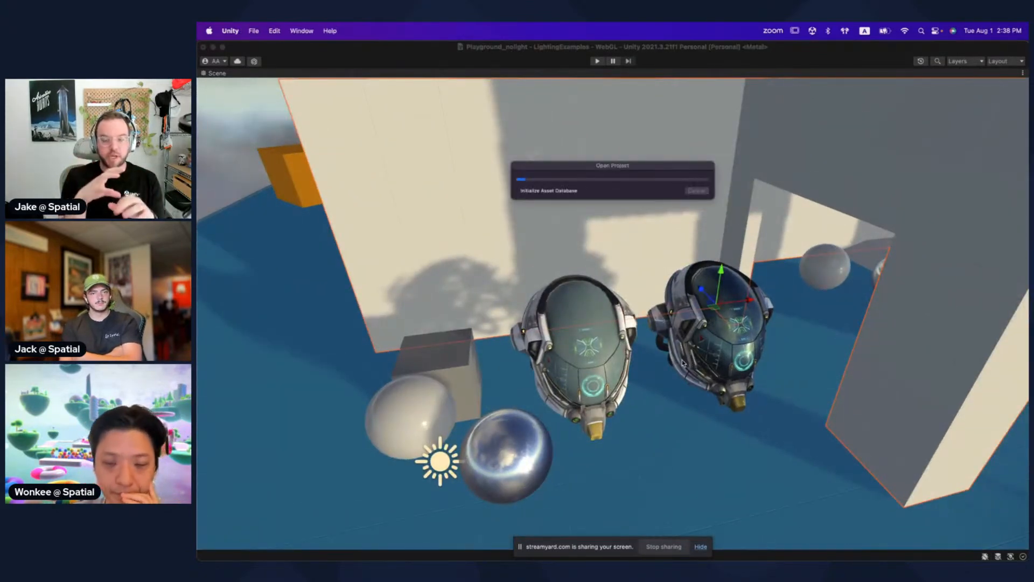
right_drag(625, 361, 599, 357)
click(599, 356)
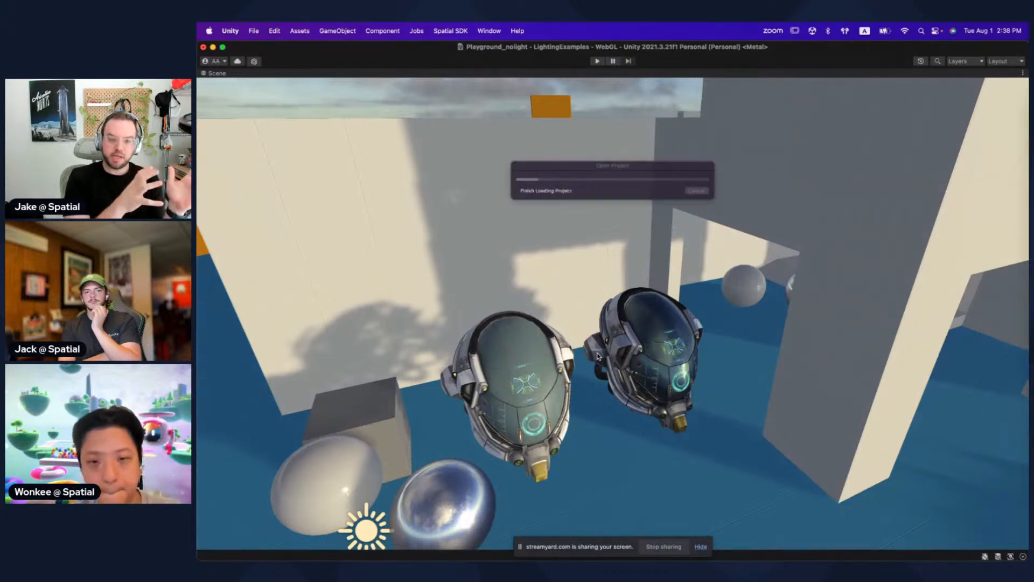
right_drag(598, 355, 624, 296)
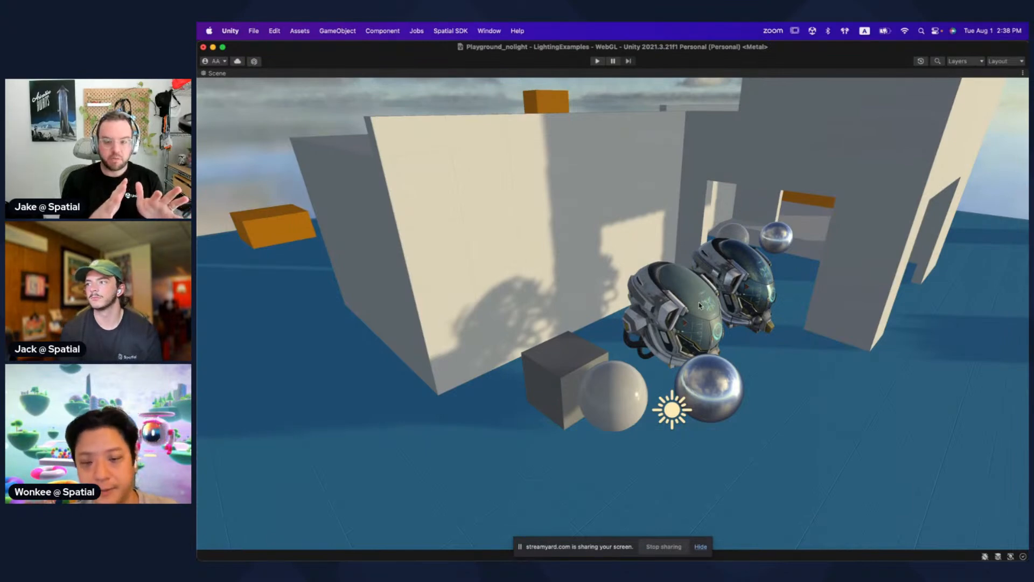
Step: Inspect the Structure_Prefab wall's static and lightmapping settings in the full layout, and enlarge the Scene view again
right_drag(681, 298, 692, 270)
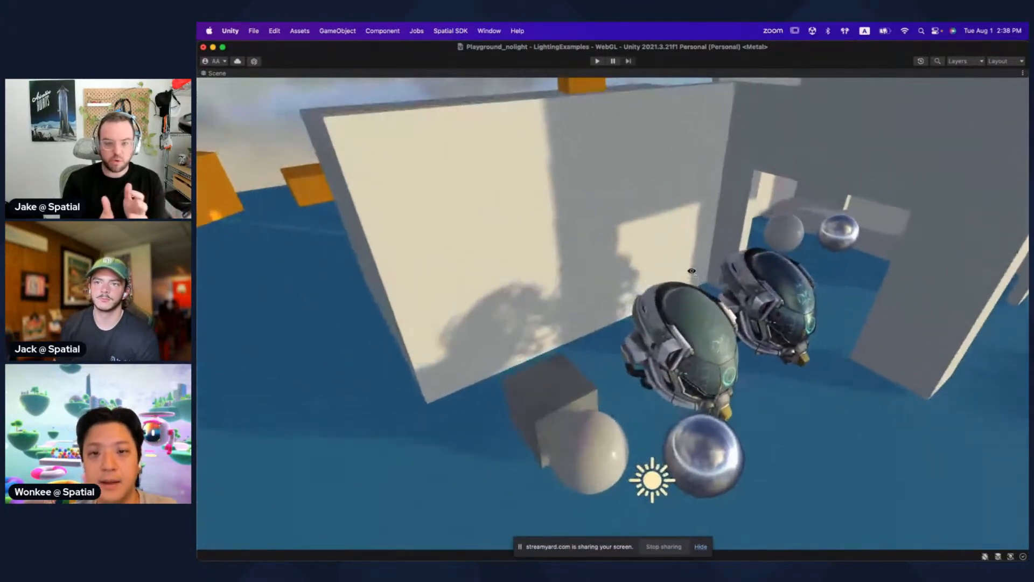
key(shift+space)
click(393, 214)
right_drag(441, 201, 387, 189)
click(414, 170)
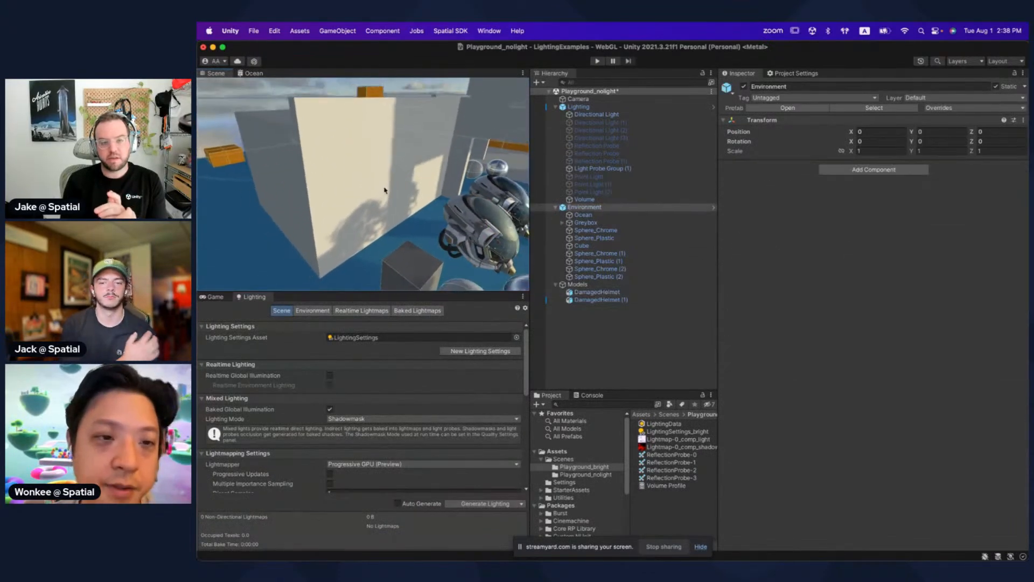
click(385, 189)
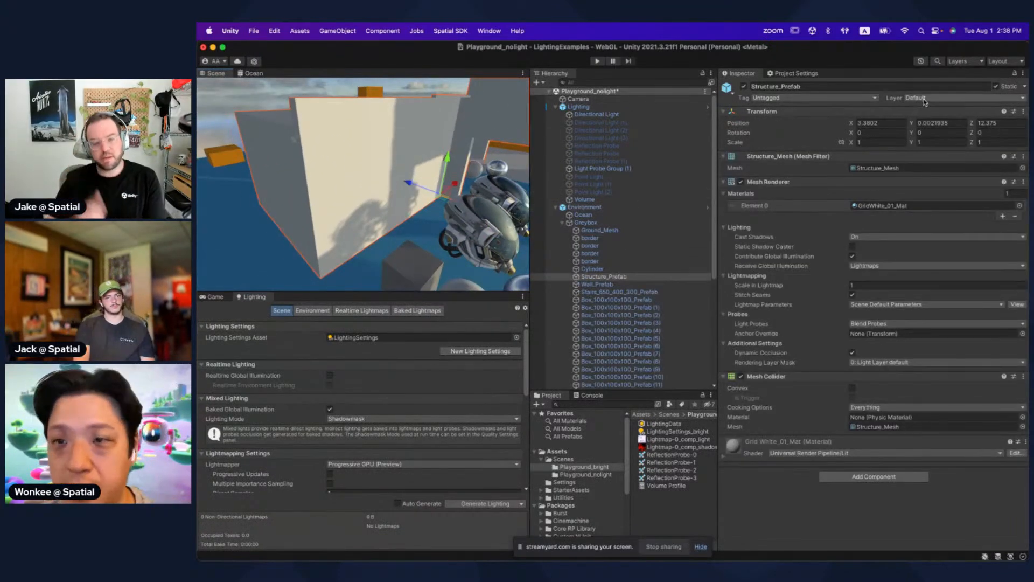
key(shift+space)
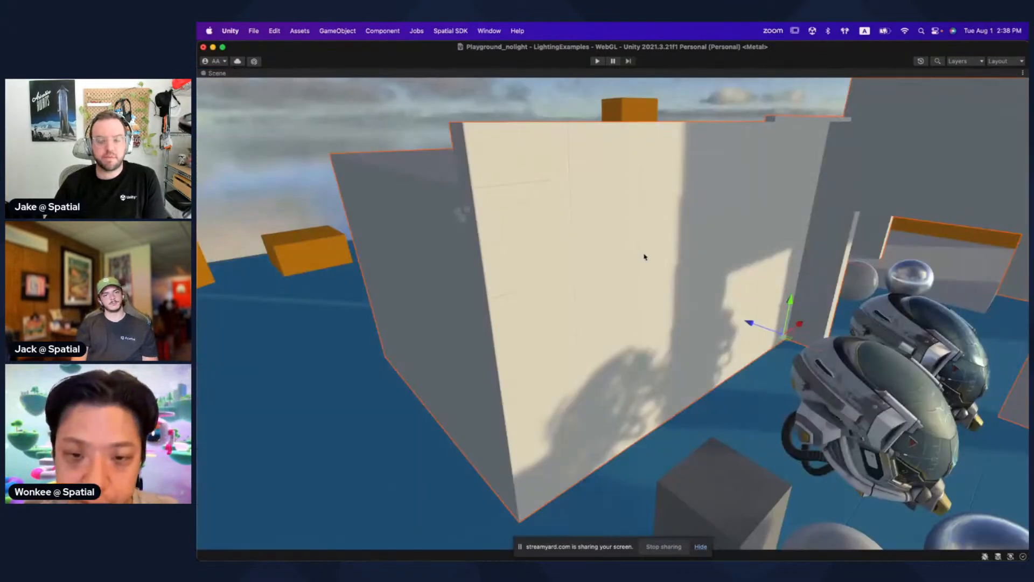
Step: Try moving the front helmet near the wall and undo the move
right_drag(644, 257, 690, 240)
click(734, 322)
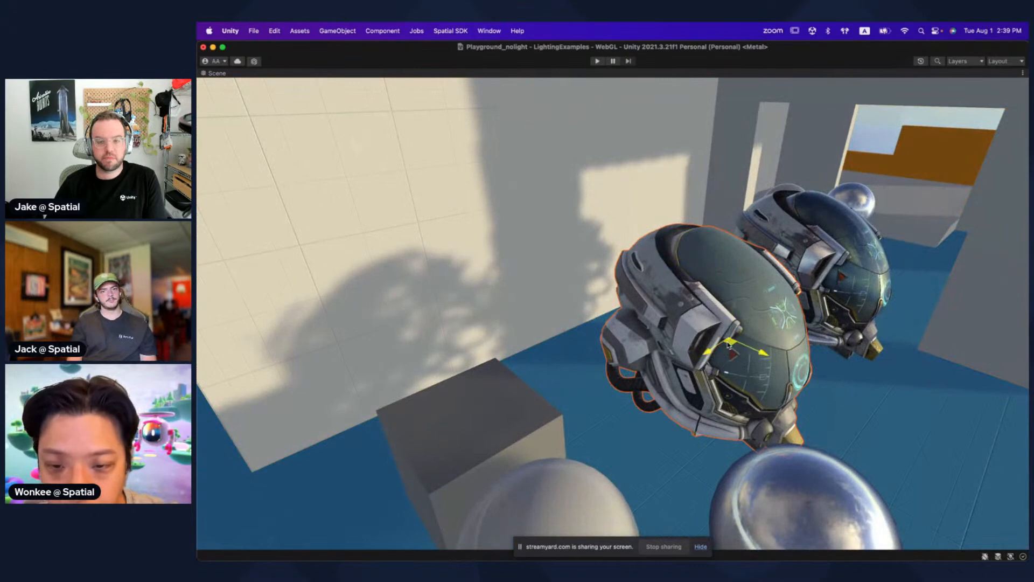
drag(728, 345, 708, 297)
key(super+z)
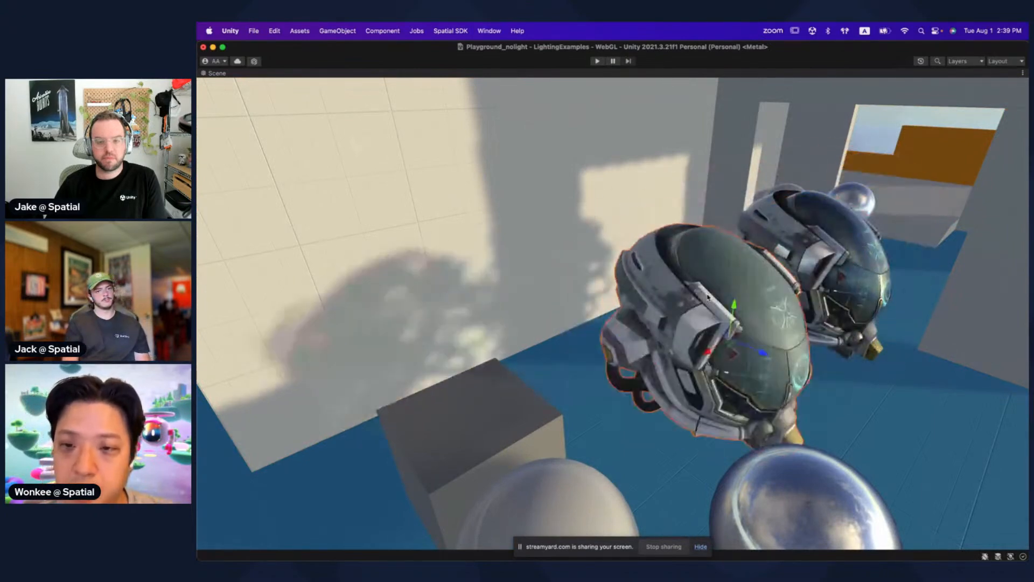
Step: Examine the helmet's shadow on the structure wall from a distance and up close
right_drag(708, 298, 705, 282)
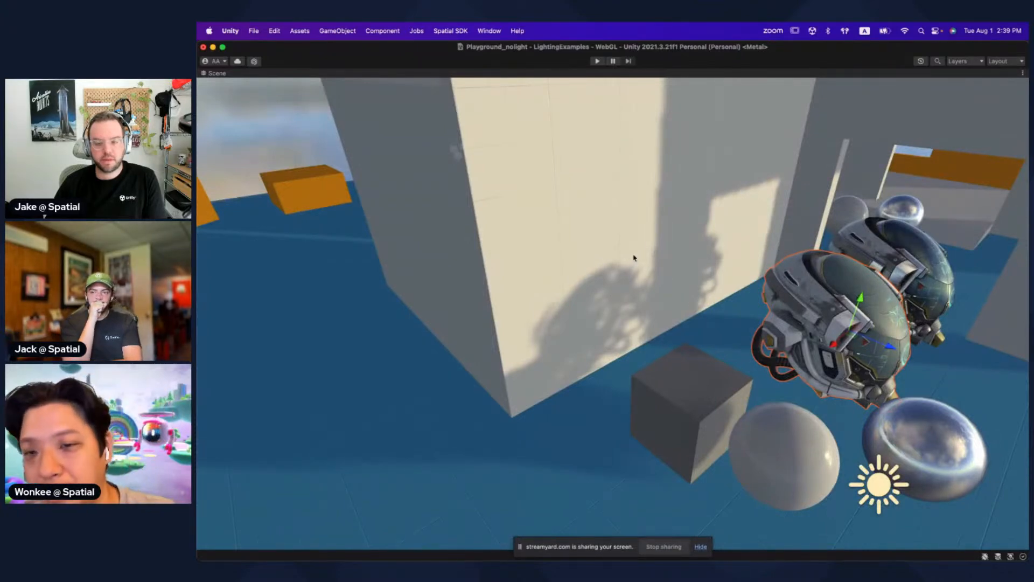
right_drag(634, 258, 640, 219)
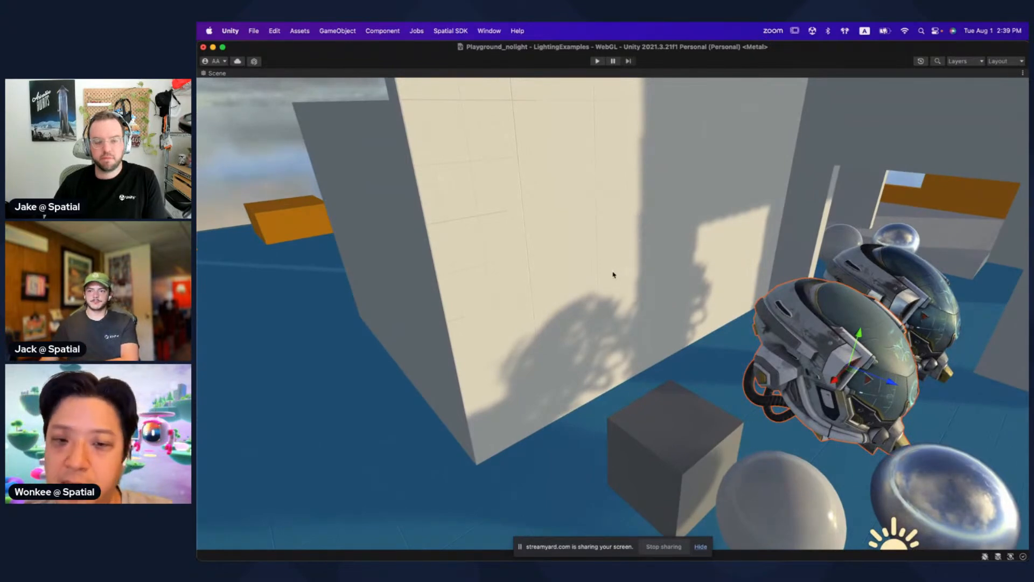
right_drag(613, 274, 650, 396)
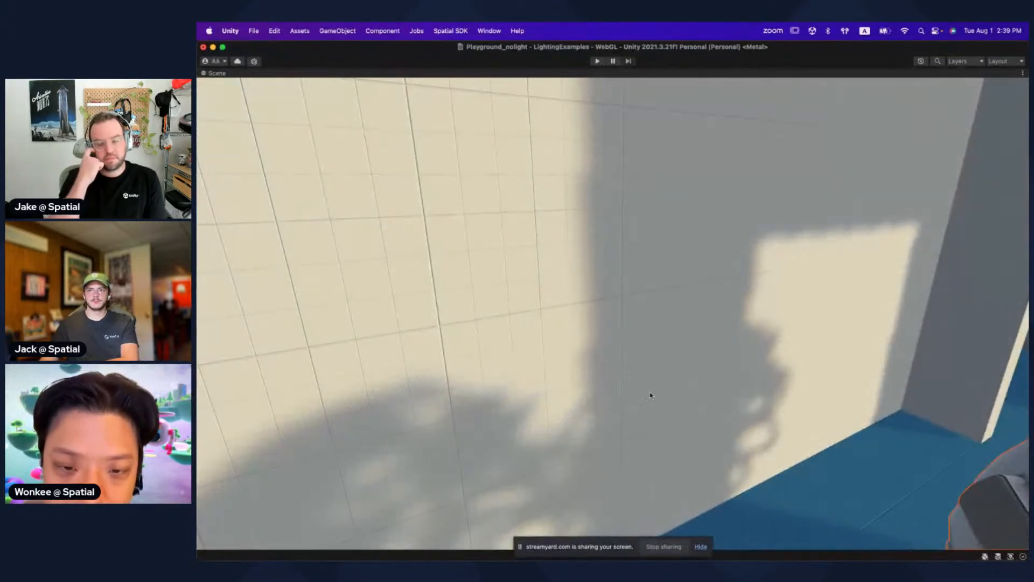
right_drag(598, 298, 591, 307)
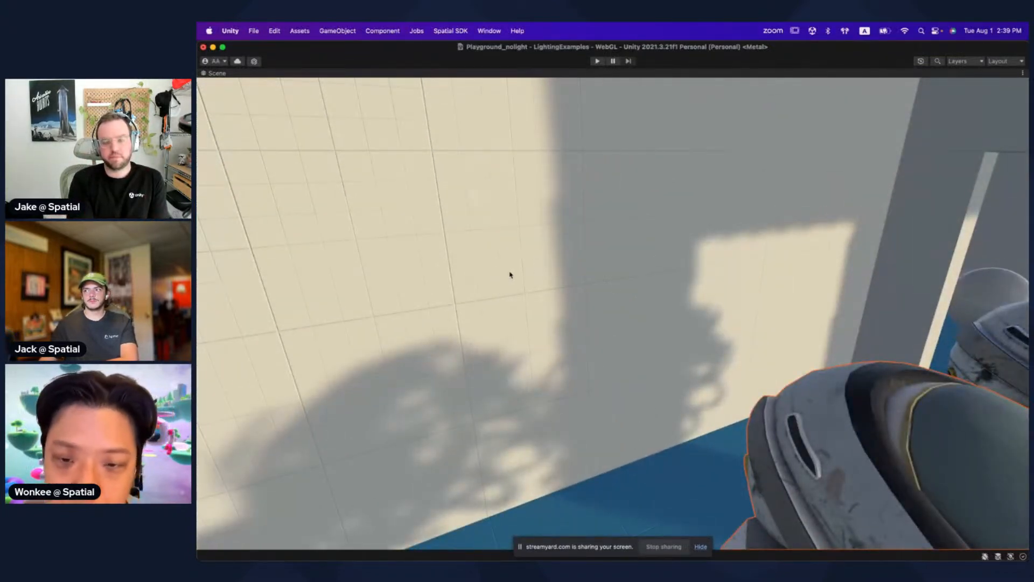
right_drag(687, 294, 763, 443)
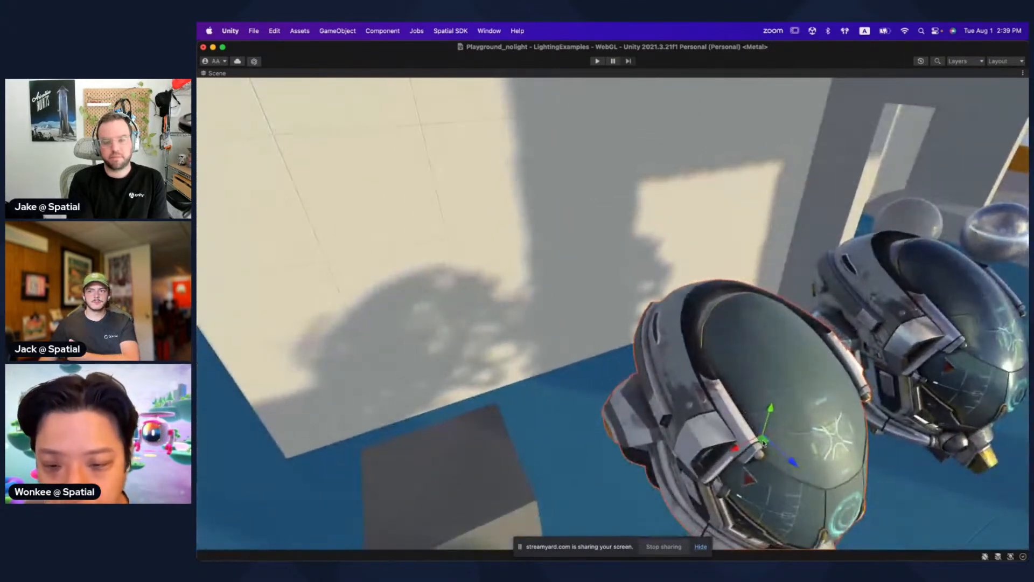
Step: Try shifting the front helmet away from the rear one and compare its shadow on the wall
drag(764, 442, 674, 394)
right_drag(476, 293, 472, 292)
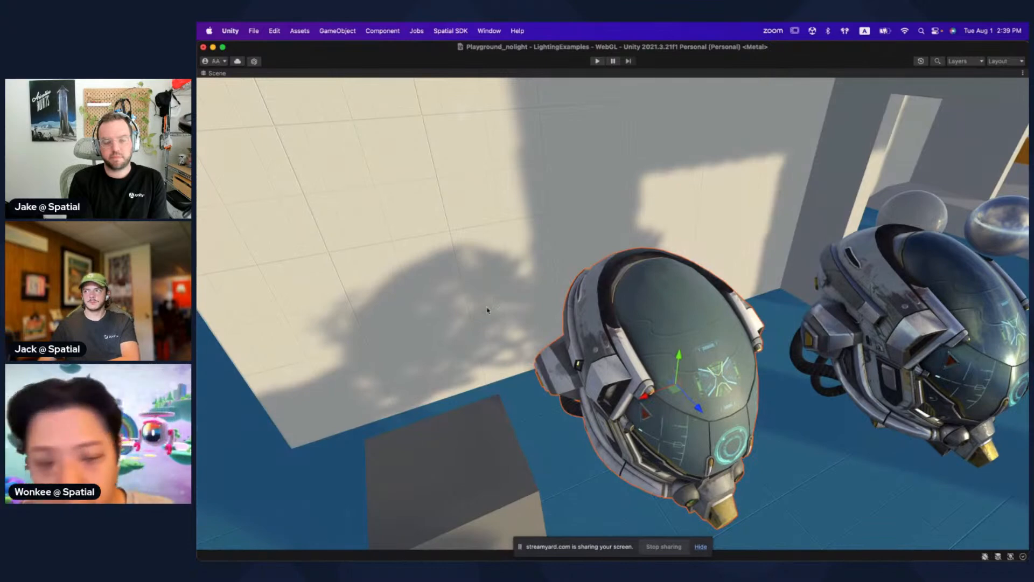
right_drag(477, 302, 574, 277)
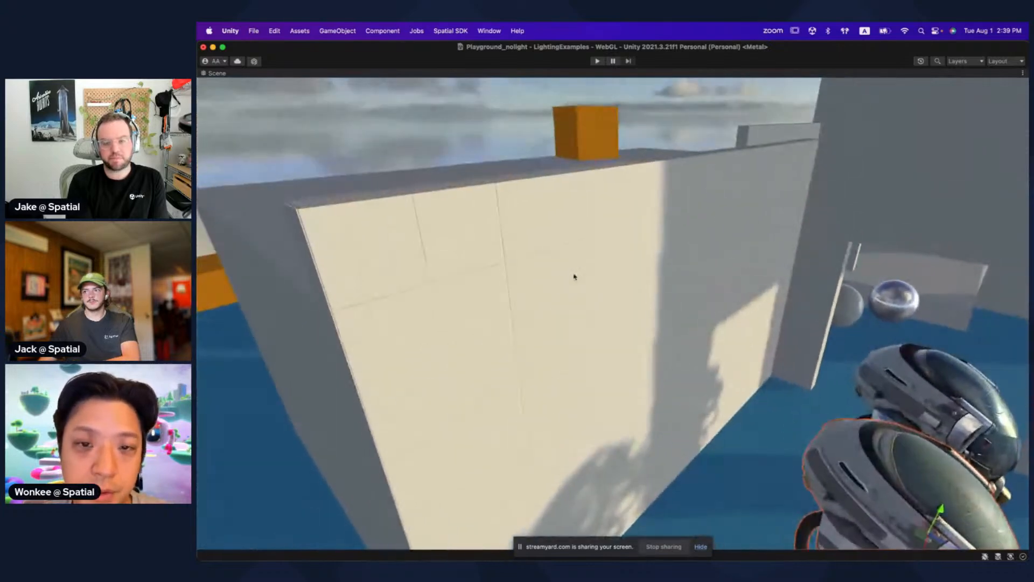
mouse_move(607, 236)
right_down()
mouse_move(722, 231)
mouse_move(607, 237)
right_up()
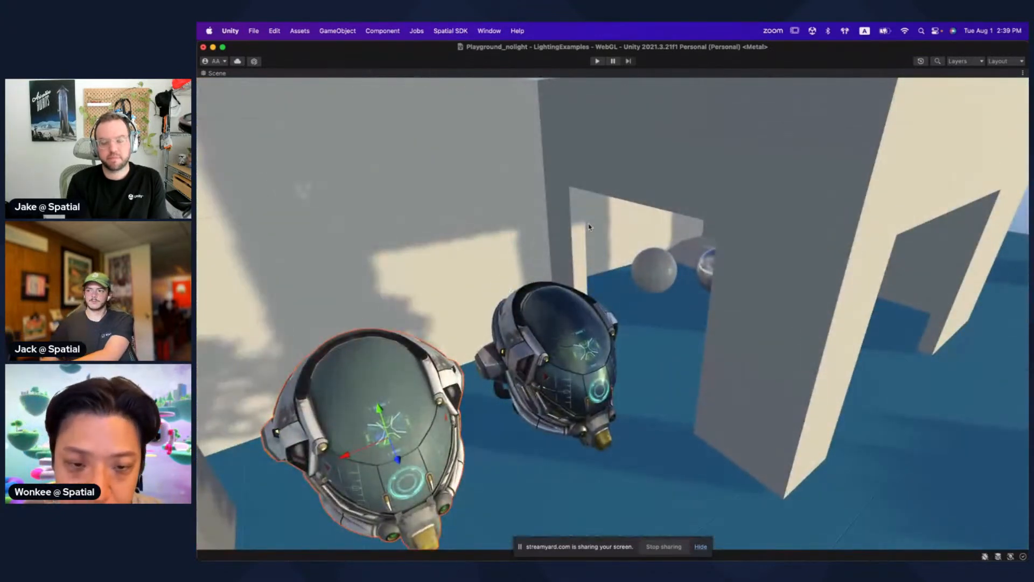
Step: Check the rear helmet by selecting it in the Scene view, and restore the full editor layout
click(571, 349)
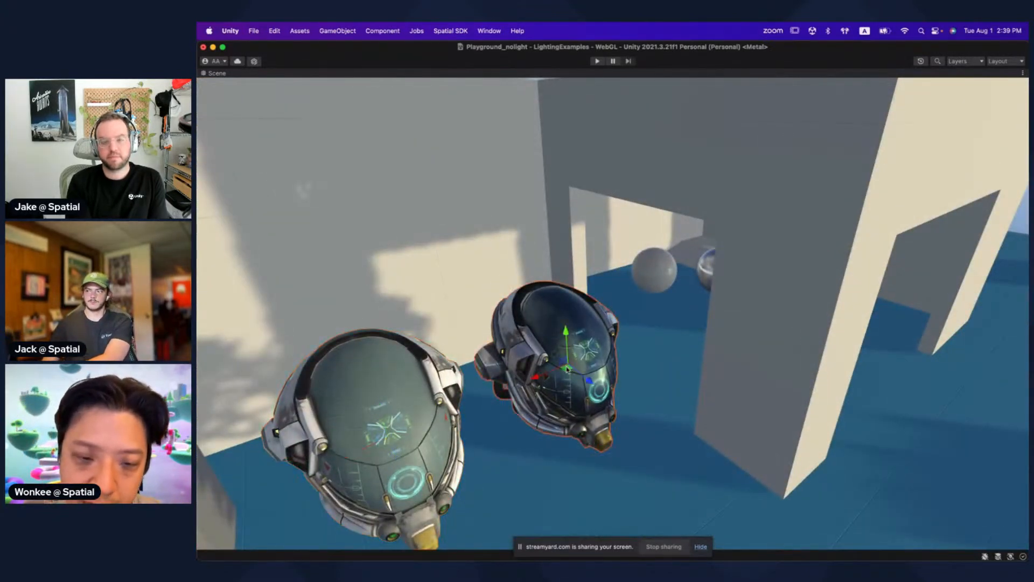
mouse_move(566, 369)
mouse_down()
mouse_move(669, 286)
mouse_move(580, 383)
mouse_move(704, 285)
mouse_move(576, 398)
mouse_move(715, 301)
mouse_move(565, 367)
mouse_up()
right_drag(565, 367, 452, 221)
key(shift+space)
click(464, 214)
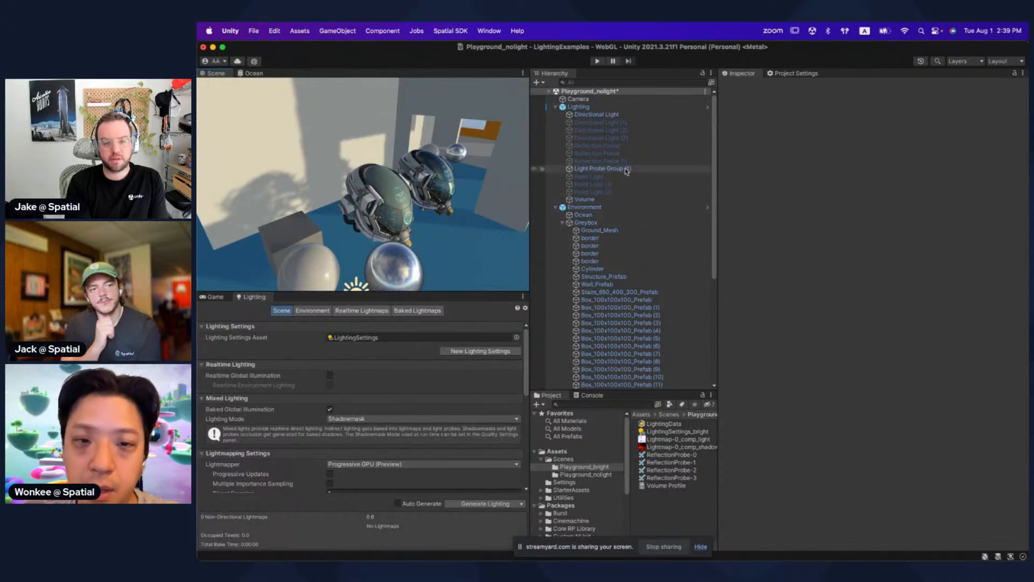
Step: Focus on Light Probe Group (1) and view its probes in front of the structure wall
double_click(602, 168)
right_drag(498, 168, 372, 145)
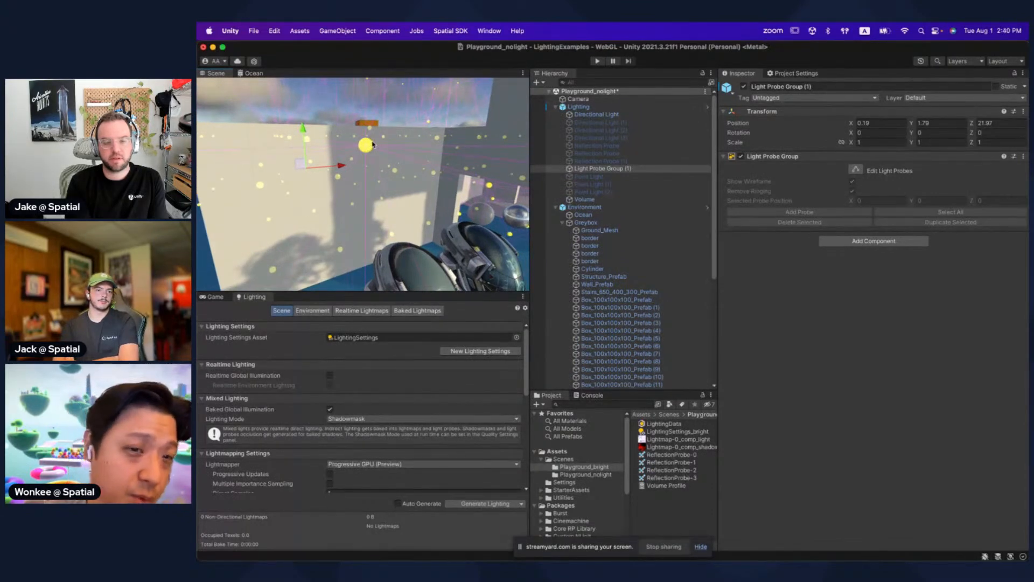
key(a)
right_drag(345, 194, 343, 183)
Step: Select the Structure_Prefab wall to review its Mesh Renderer lighting settings beside the helmets
click(354, 198)
click(355, 198)
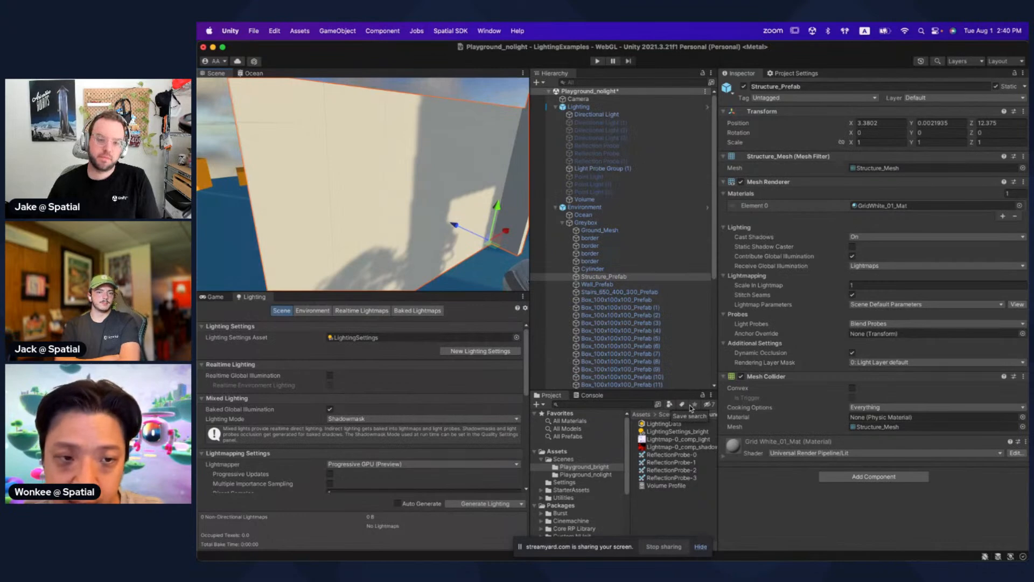
right_drag(468, 232, 493, 232)
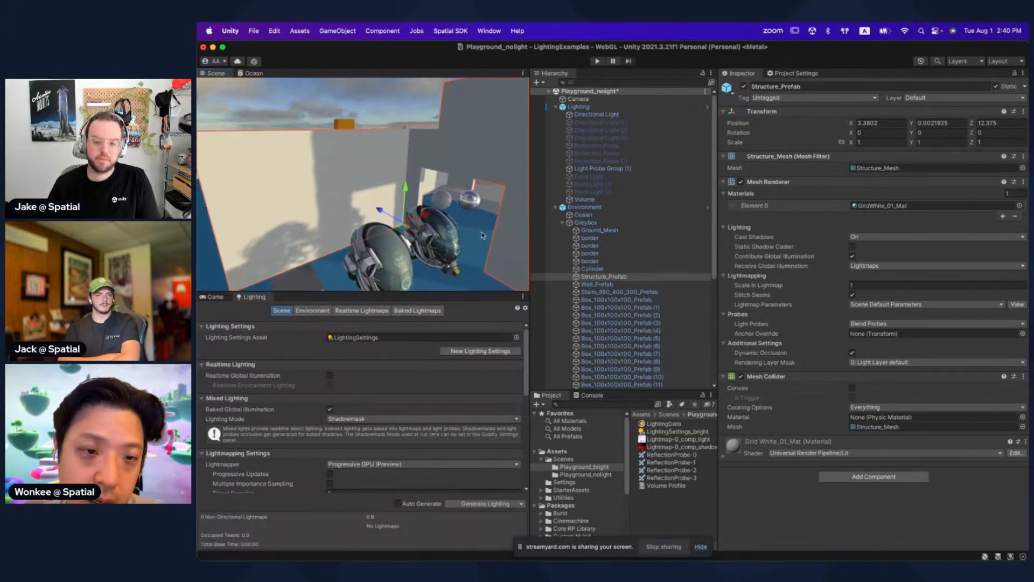
Step: Try sliding the DamagedHelmet object across the floor, and undo that move
click(395, 278)
drag(396, 278, 370, 245)
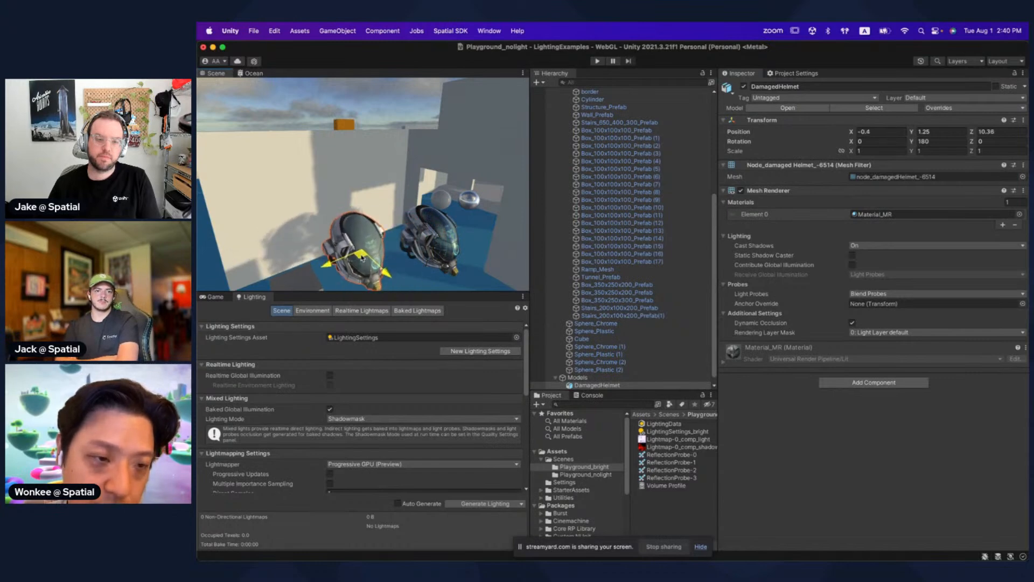
key(super+z)
right_drag(399, 244, 423, 246)
Step: Select Light Probe Group (1) and examine the probes surrounding the two helmets
scroll(647, 258, up, 4)
scroll(646, 253, up, 3)
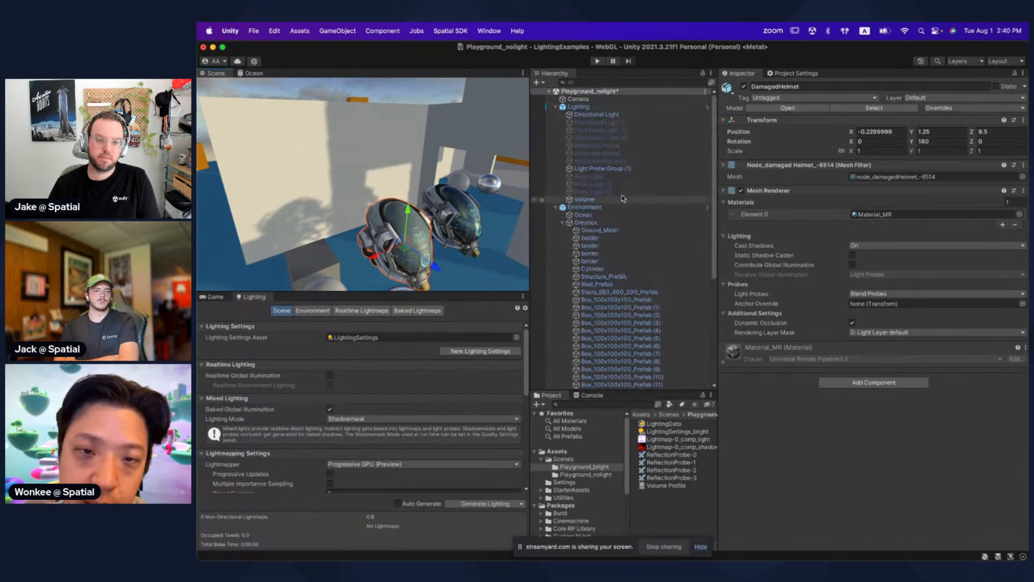
click(624, 168)
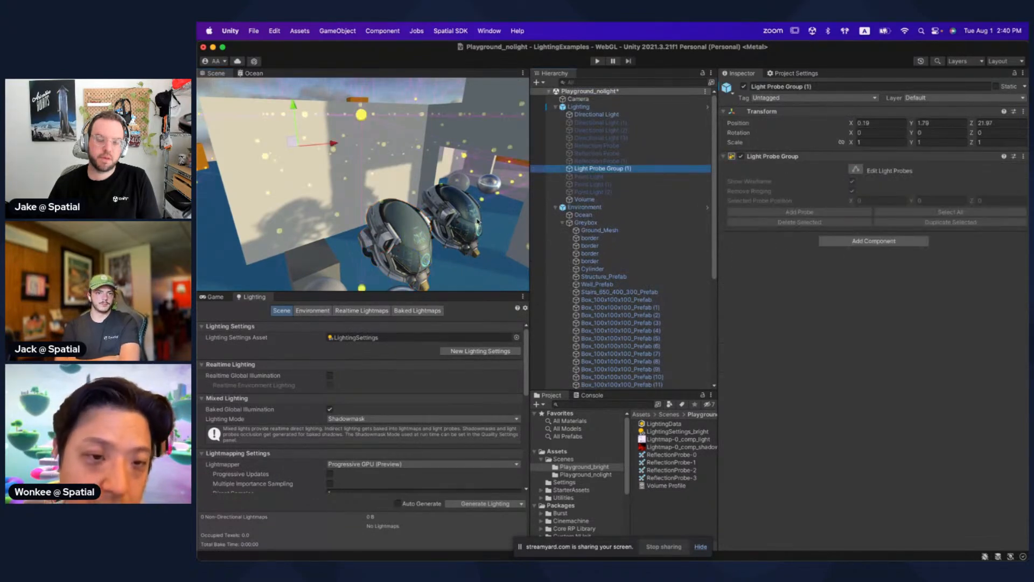
right_drag(458, 208, 423, 210)
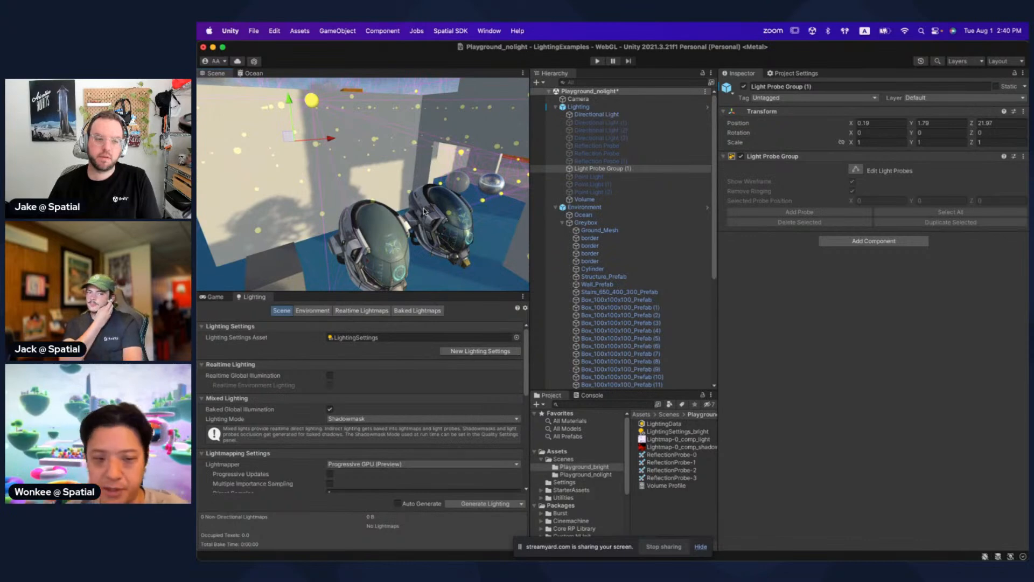
right_drag(407, 228, 424, 233)
Step: Switch to the Chrome slide deck, preview the "How to bake" slide, and return to "In Unity (What to bake)"
key(super+Tab)
click(582, 297)
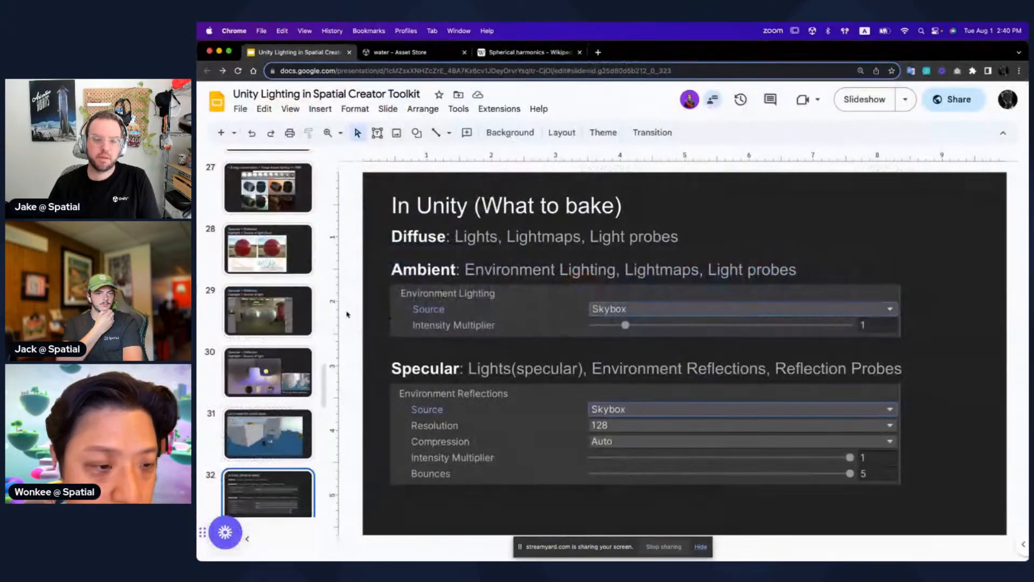
scroll(273, 375, down, 5)
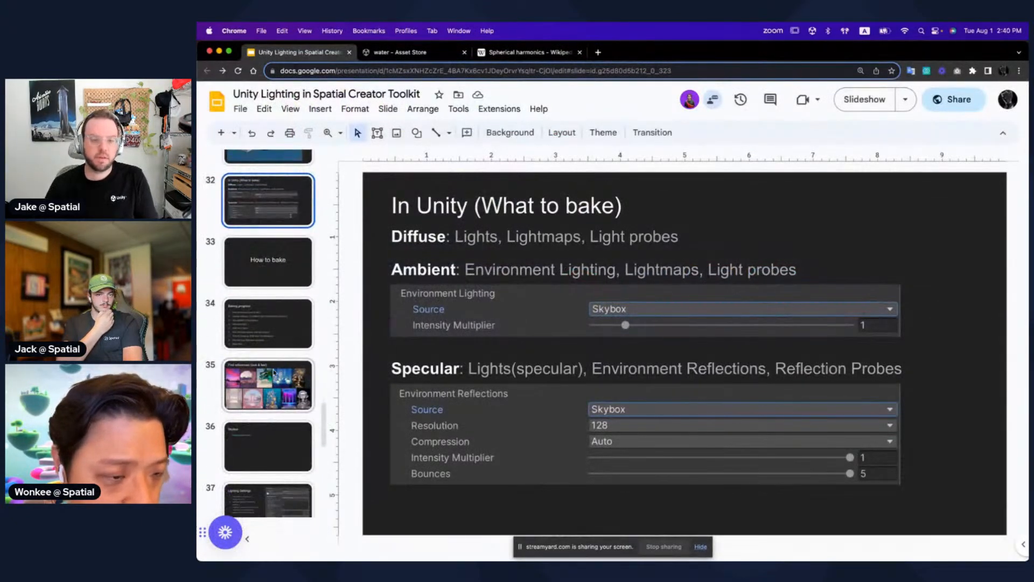
click(272, 243)
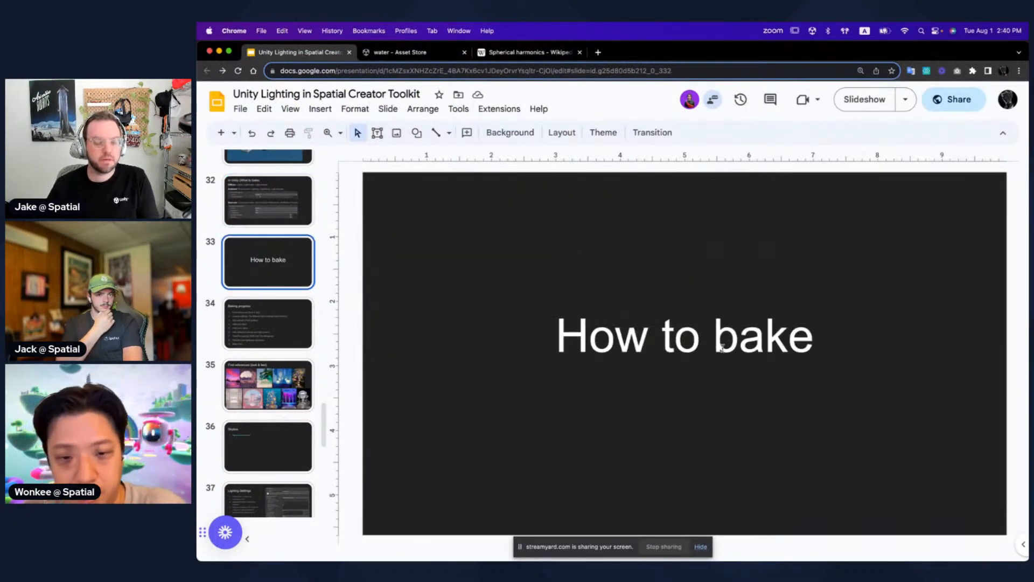
click(285, 217)
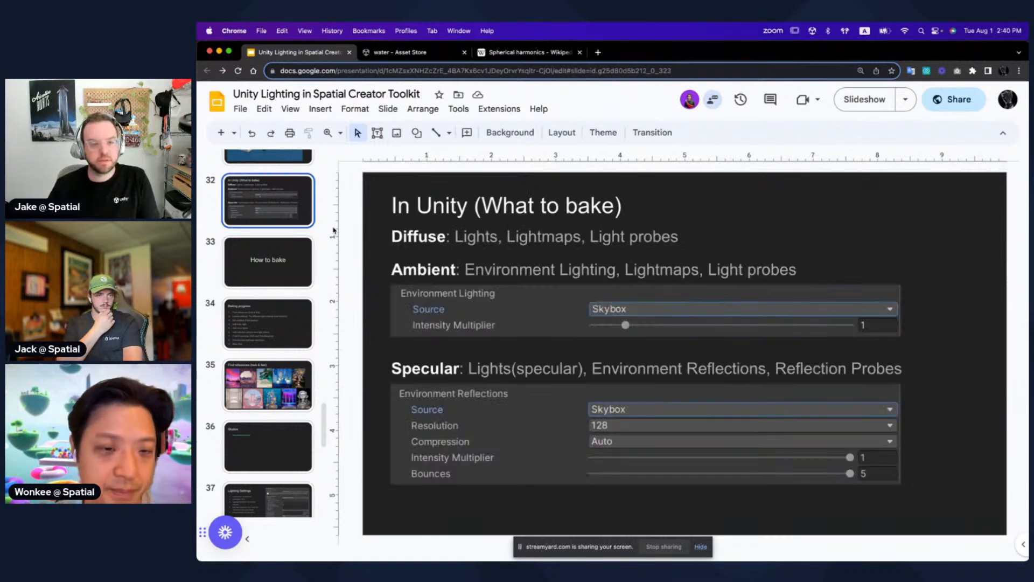
key(super+Tab)
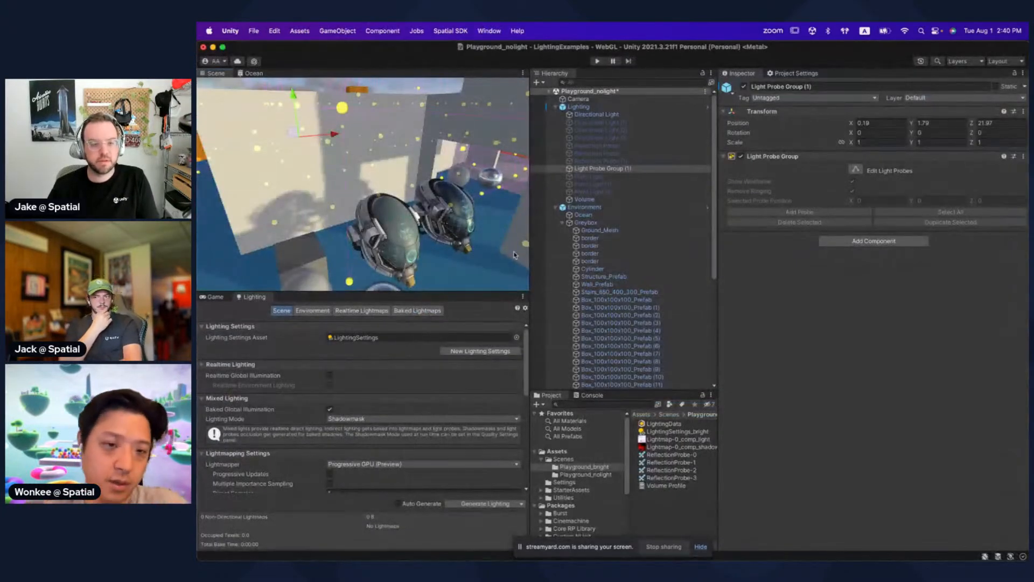
key(super+Tab)
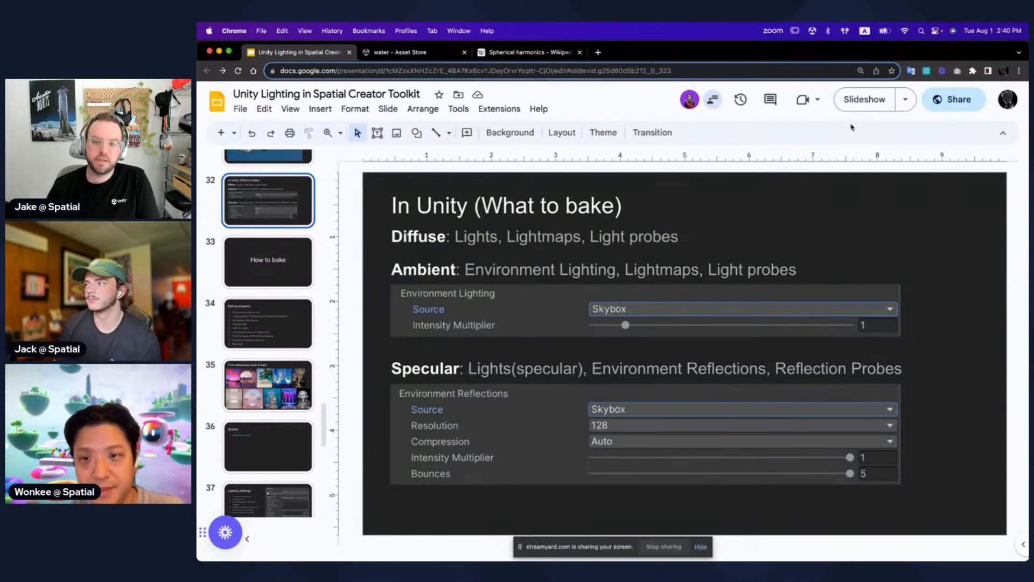
Step: Start the slideshow at "In Unity (What to bake)" and advance to the "Find references (look & feel)" slide
click(864, 100)
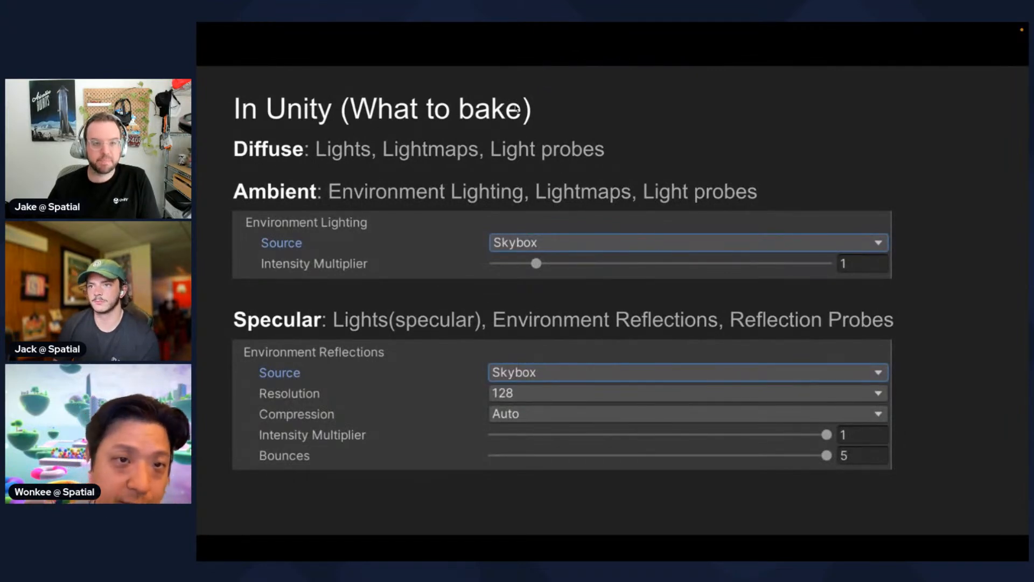
key(Right)
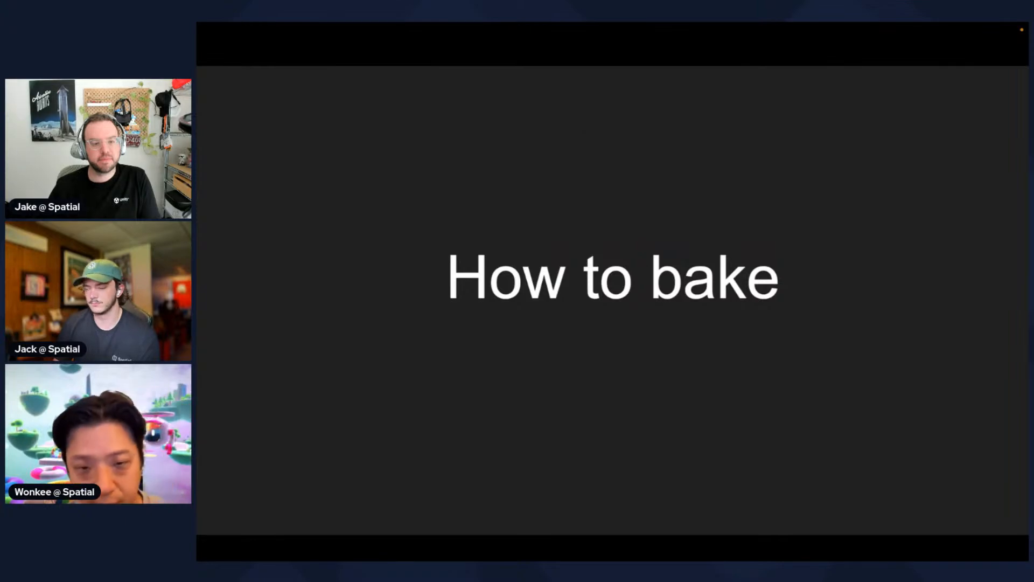
key(Right)
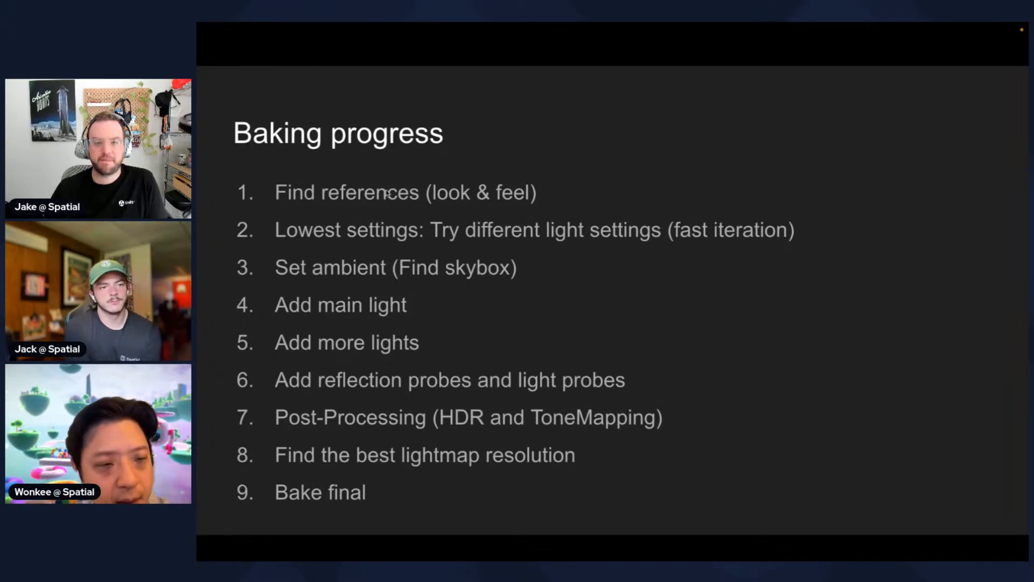
click(288, 196)
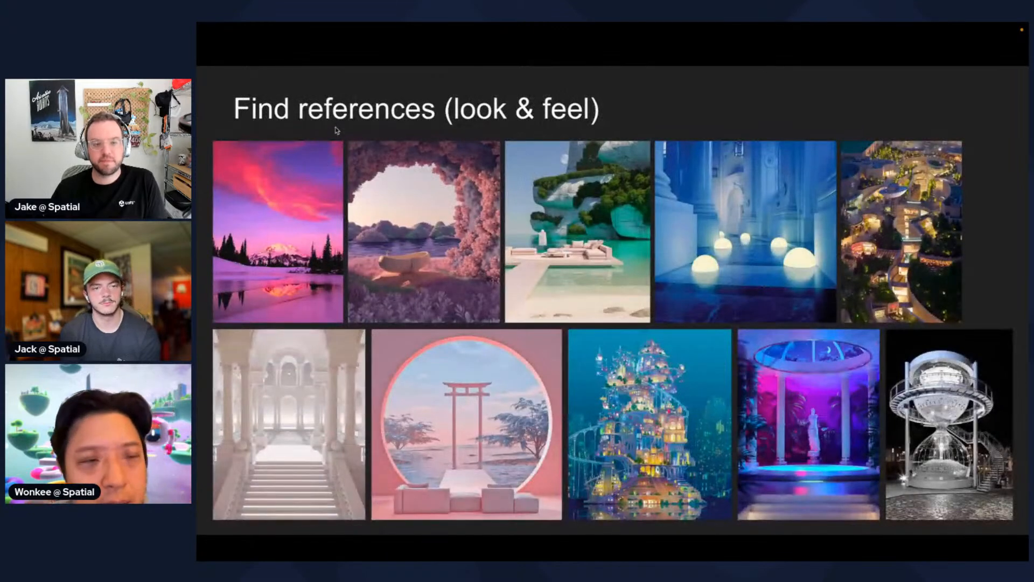
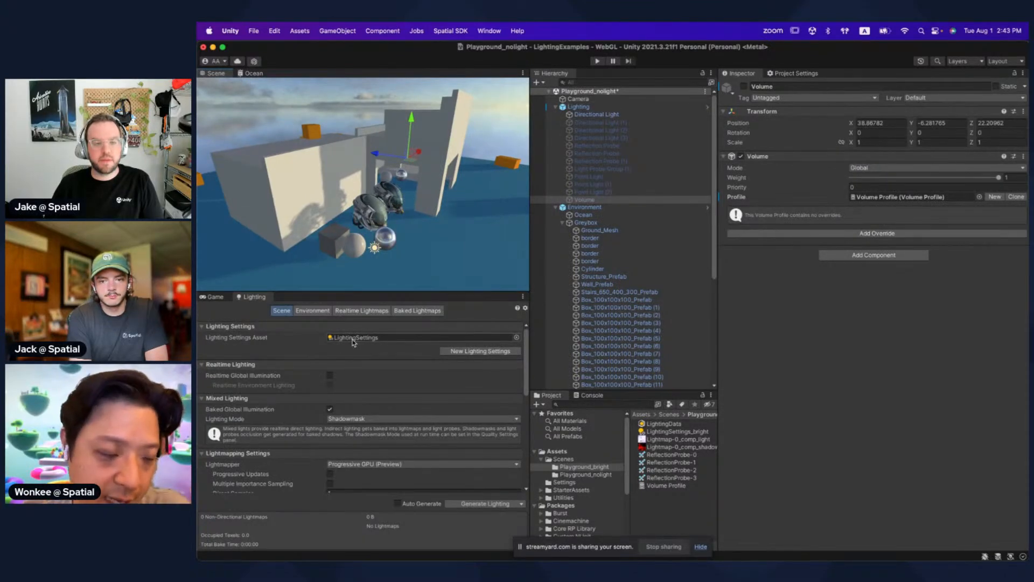
Step: Switch from Unity back to the slideshow and advance three slides
key(ctrl+Right)
key(Right)
key(Right)
key(Right)
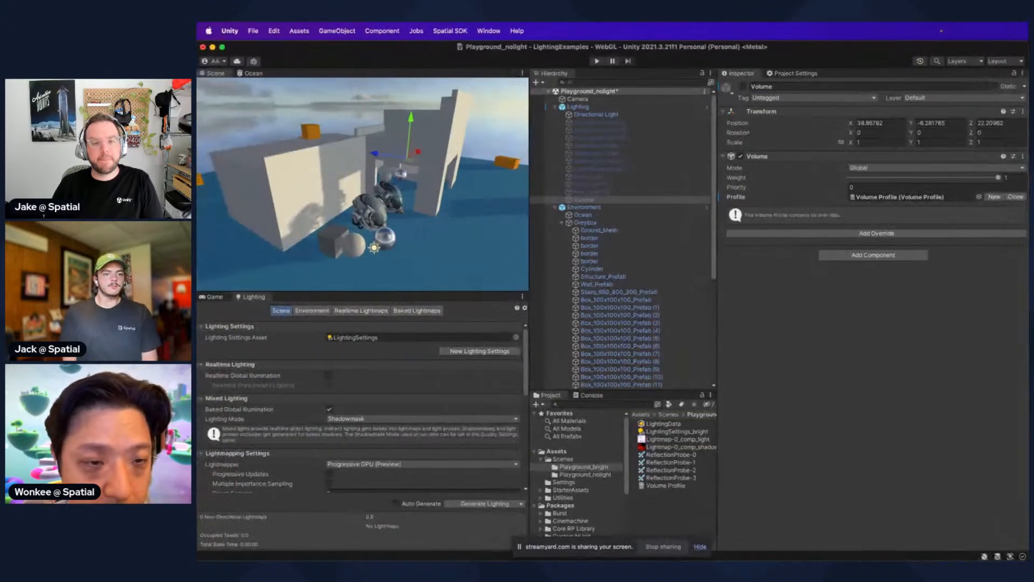
Step: Create a new lighting settings asset for the scene, enlarge the Lighting window, and keep the lighting mode on Shadowmask
right_drag(461, 198, 459, 194)
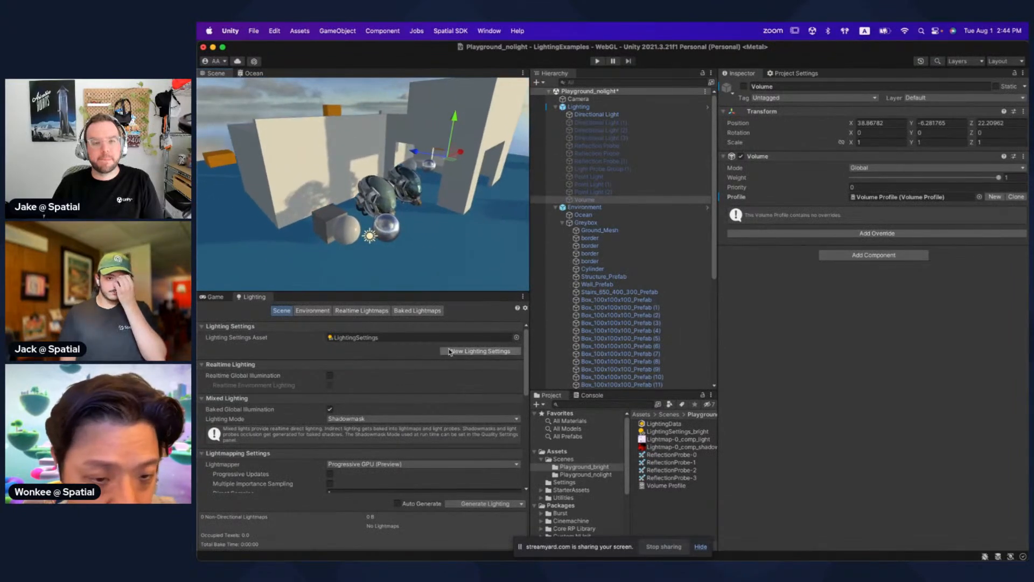
click(474, 351)
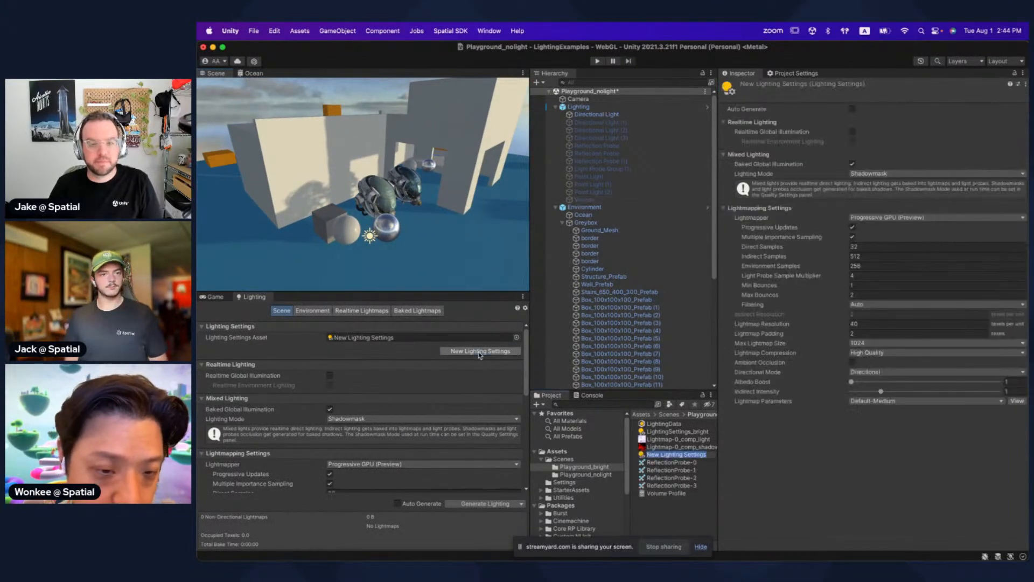
key(shift+space)
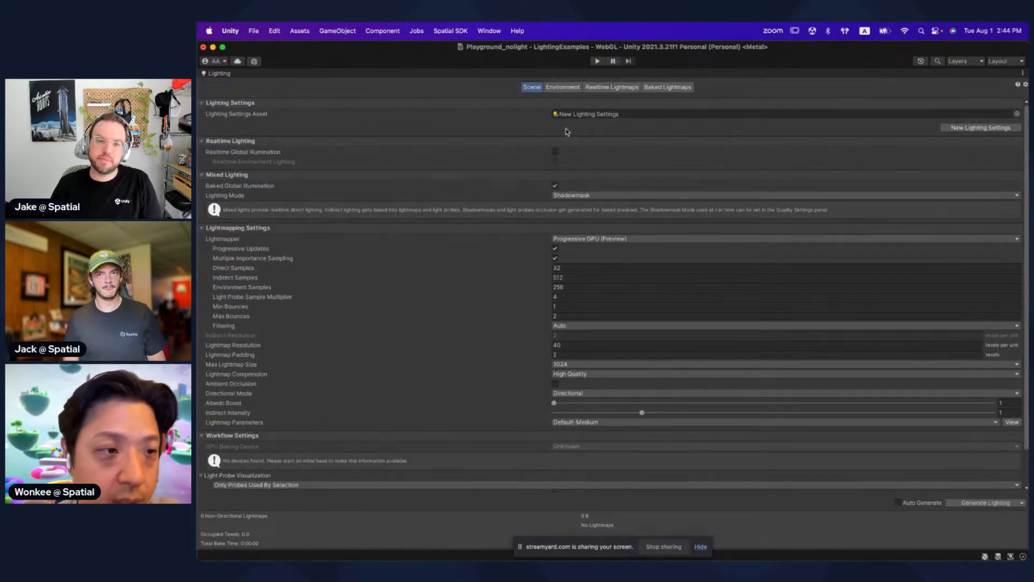
click(565, 195)
click(582, 226)
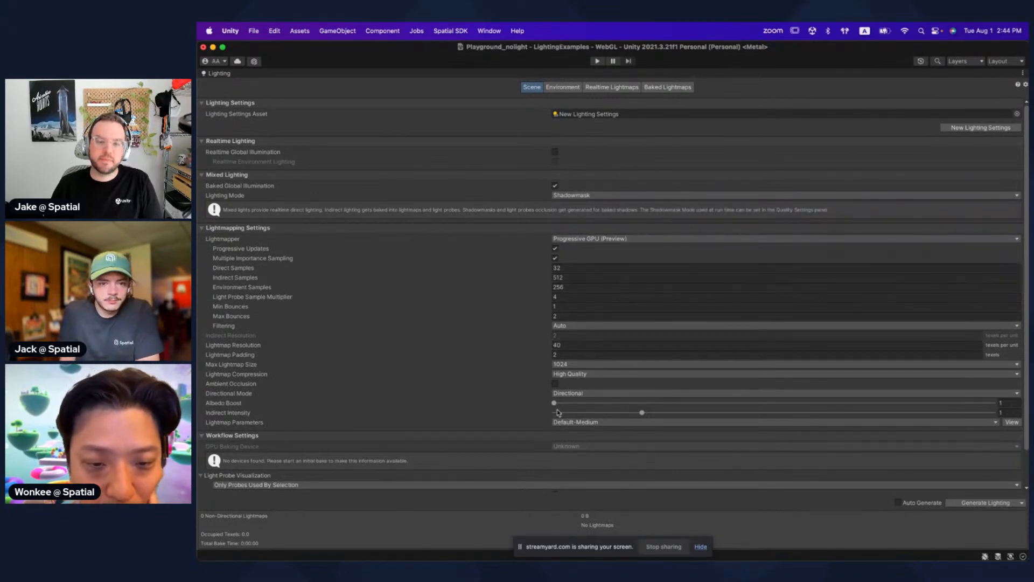
Step: Keep Progressive GPU (Preview) as the lightmapper and turn off progressive updates and multiple importance sampling
click(574, 240)
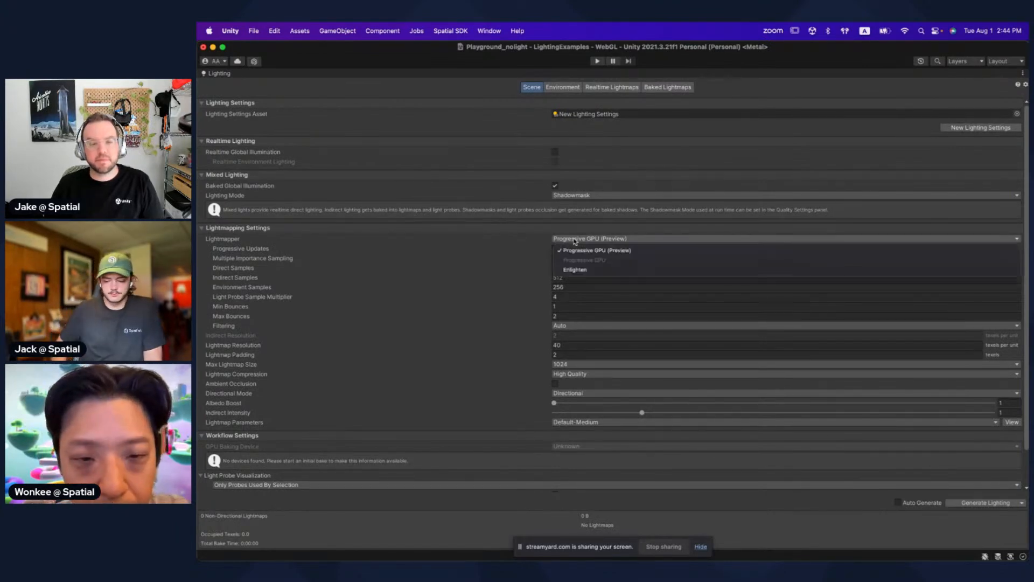
click(607, 251)
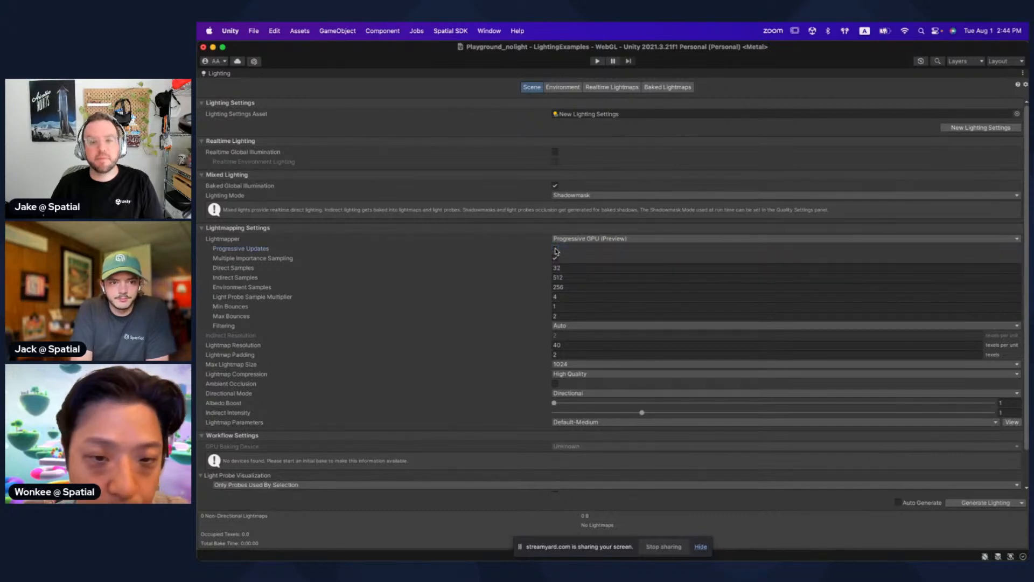
click(555, 257)
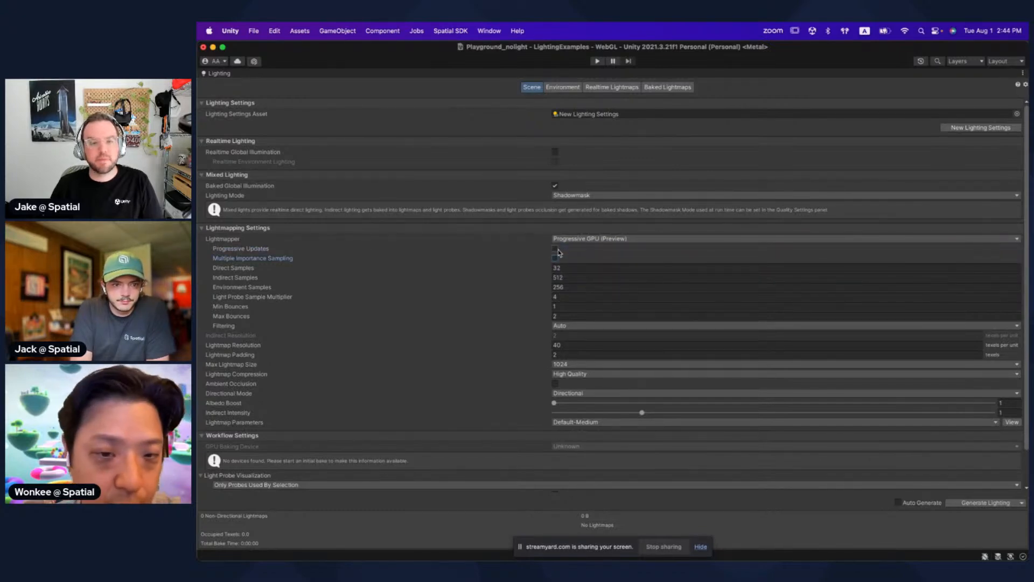
Step: Set the direct samples to 1, the indirect samples to 8 and the environment samples to 8
click(558, 267)
text(1)
key(Tab)
text(8)
key(Tab)
text(8)
click(565, 268)
click(565, 286)
scroll(571, 282, down, 1)
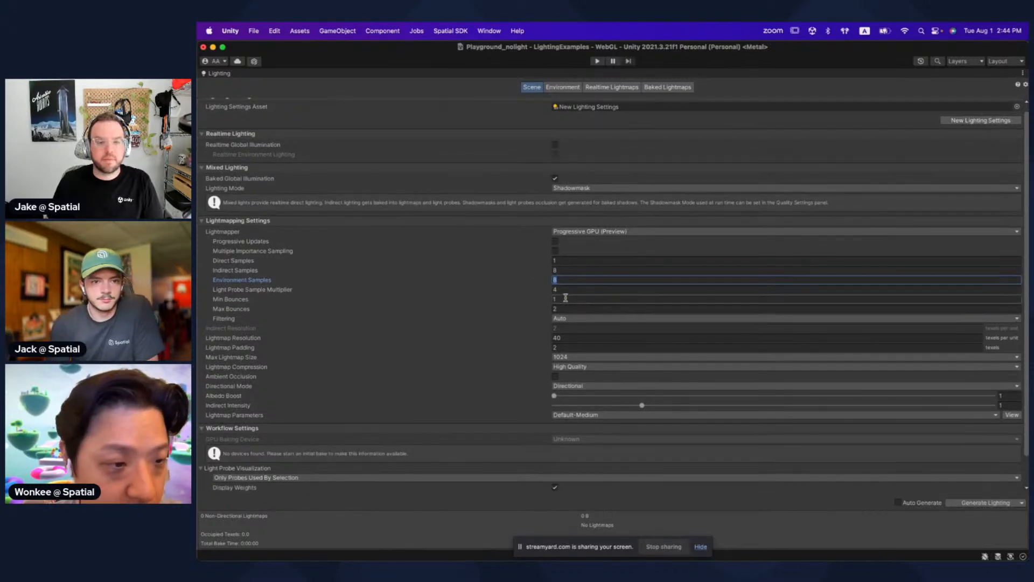
Step: Go through the probe multiplier, bounce and filtering settings without changing them, and set the lightmap resolution to 4 texels per unit
click(568, 291)
click(568, 299)
click(568, 308)
scroll(569, 310, down, 1)
scroll(569, 312, down, 1)
click(567, 310)
click(562, 311)
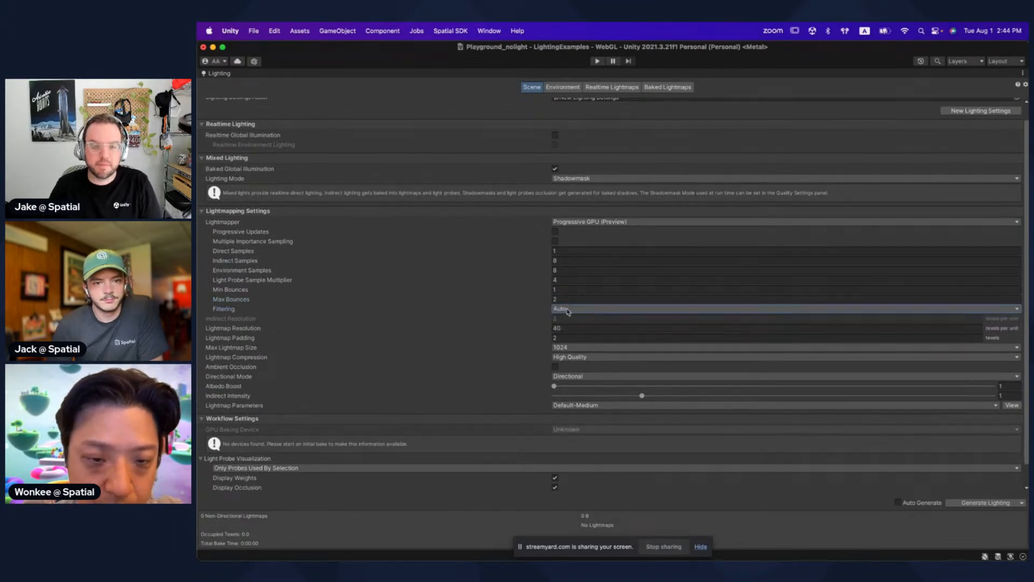
scroll(565, 318, down, 1)
key(Tab)
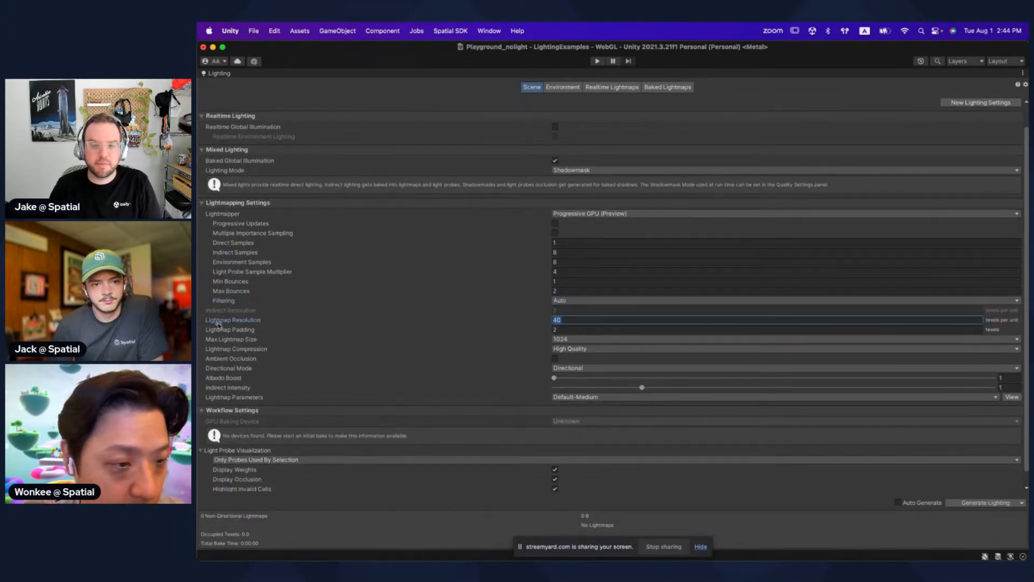
double_click(561, 322)
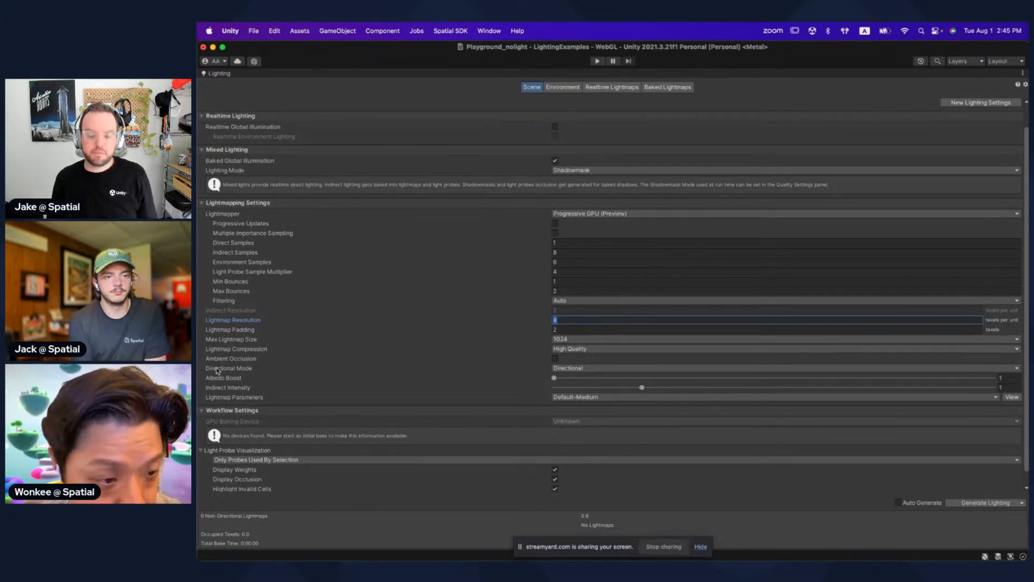
Step: Set the max lightmap size to 2048 and the lightmap compression to None
click(580, 339)
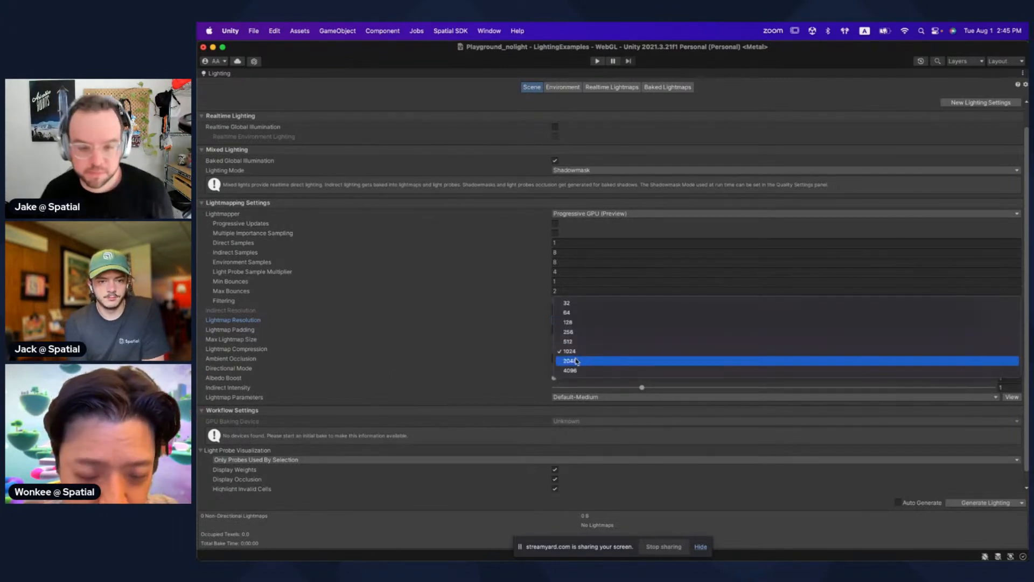
click(575, 360)
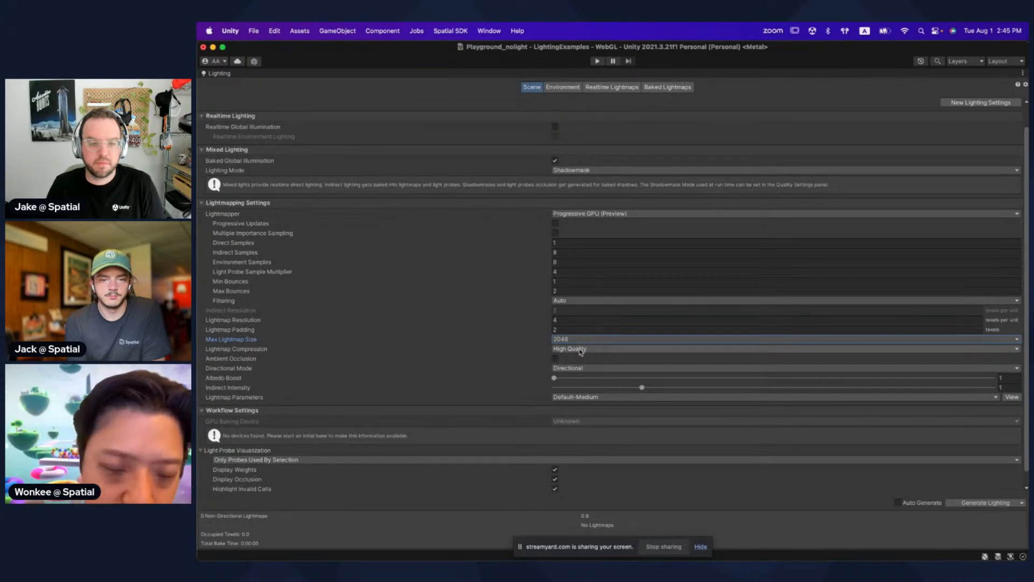
click(578, 348)
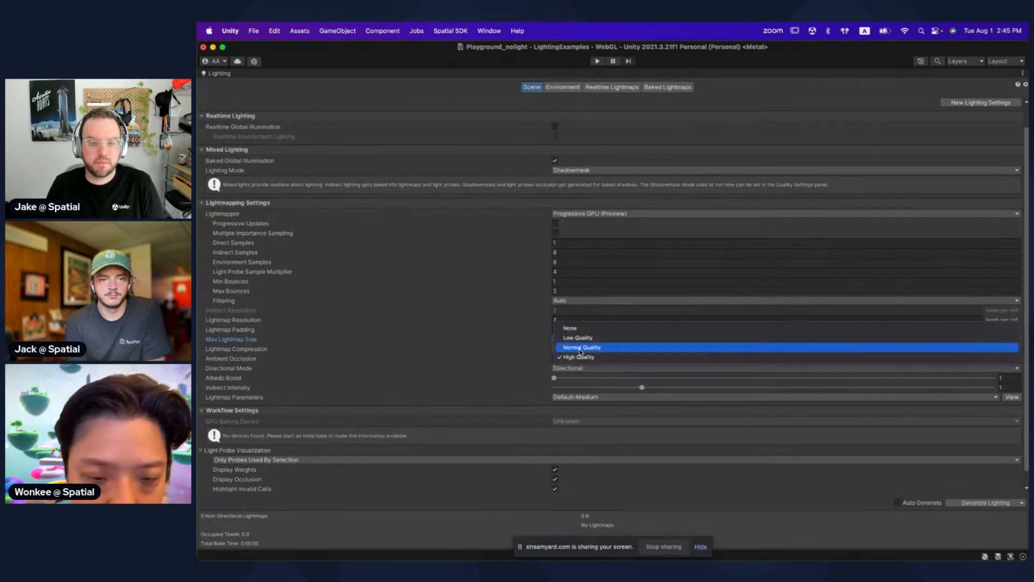
click(247, 354)
click(587, 348)
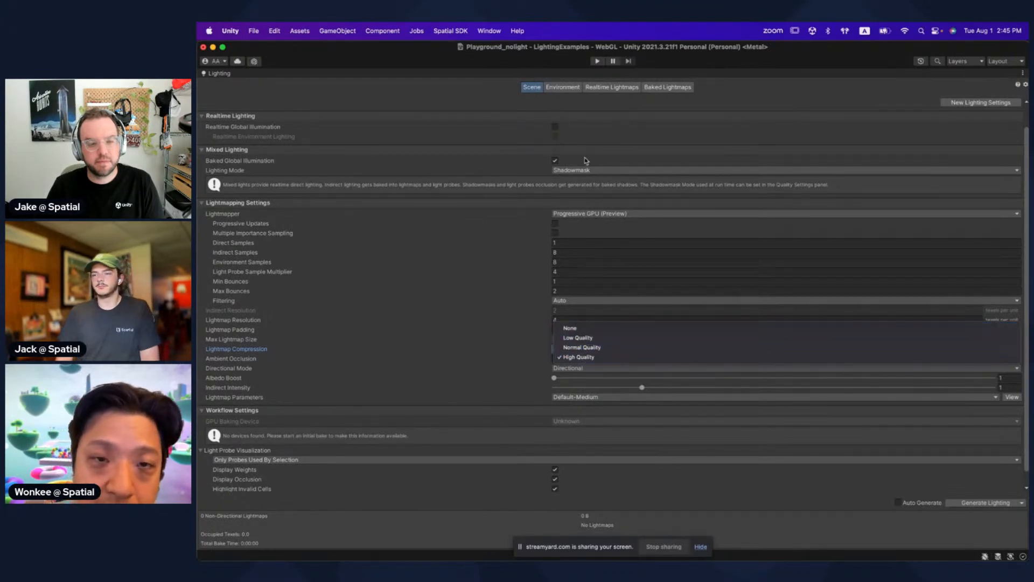
click(587, 328)
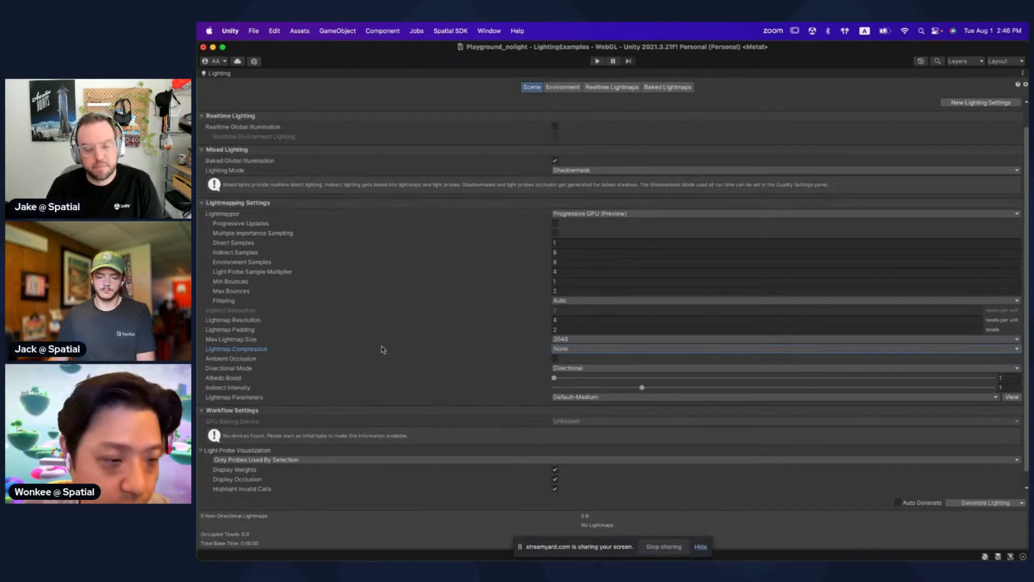
click(569, 353)
click(580, 354)
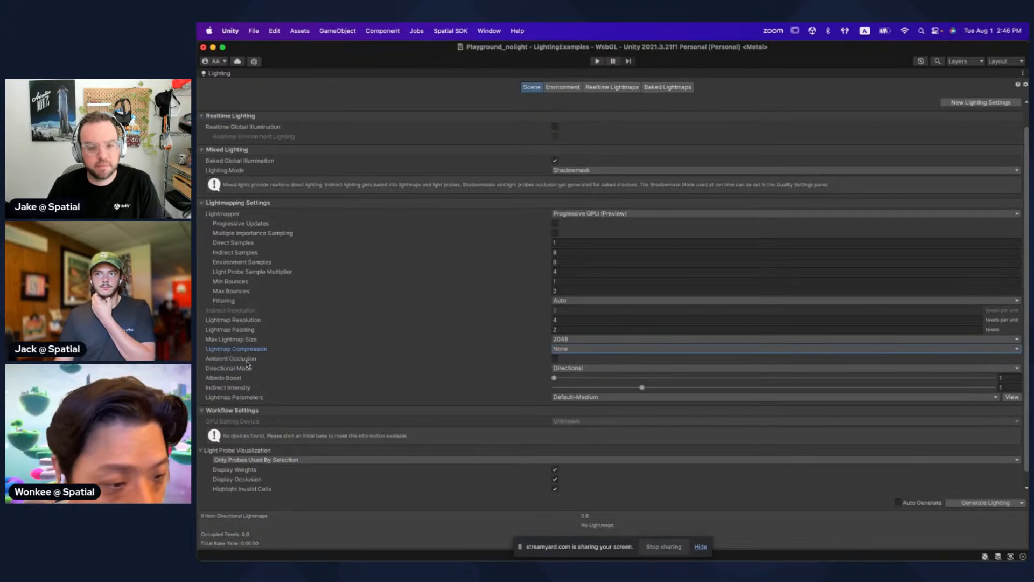
Step: Leave ambient occlusion off and set the directional mode to Non-Directional
click(555, 360)
click(555, 360)
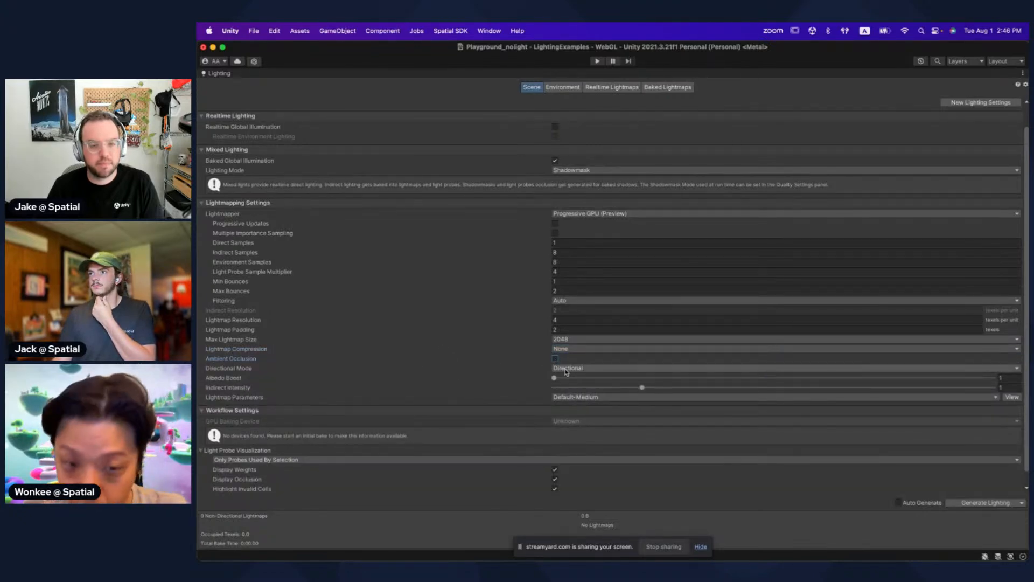
click(565, 370)
click(566, 363)
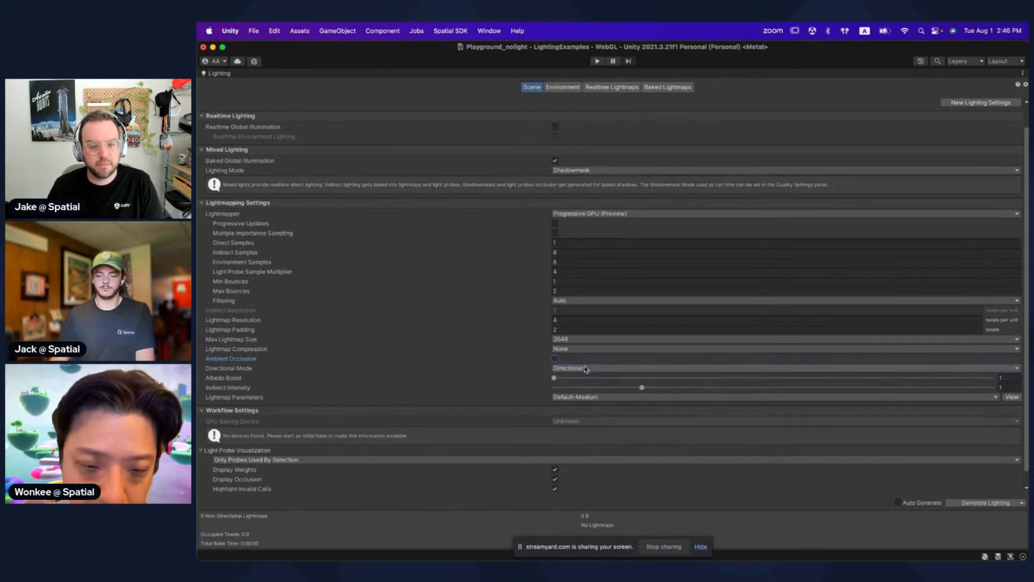
click(567, 370)
click(567, 379)
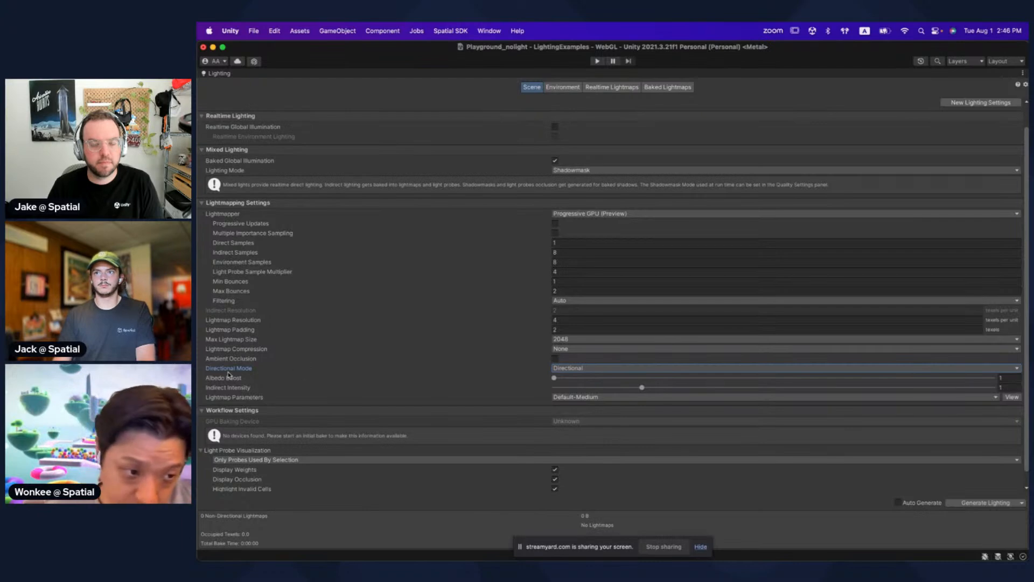
click(575, 371)
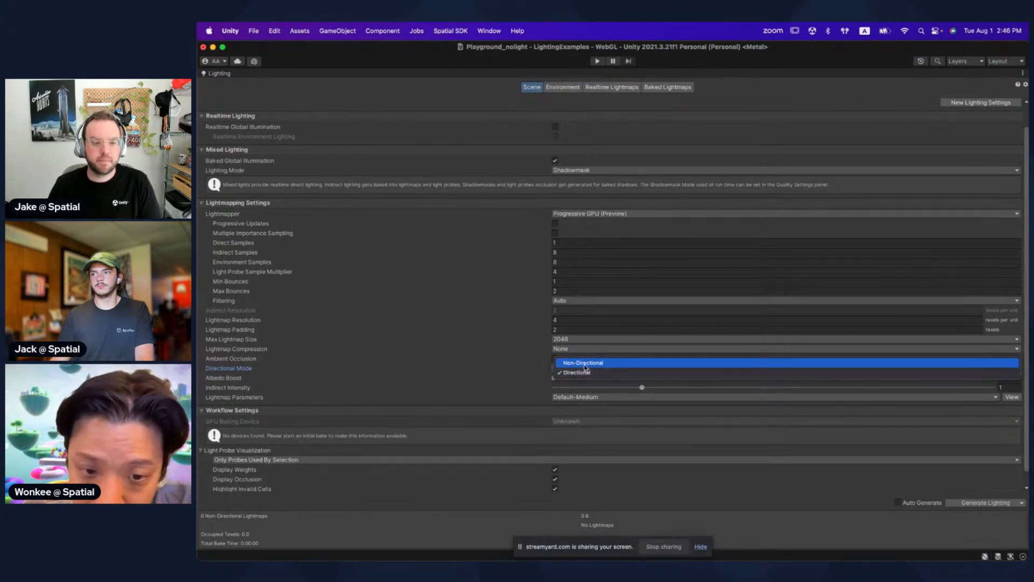
click(578, 363)
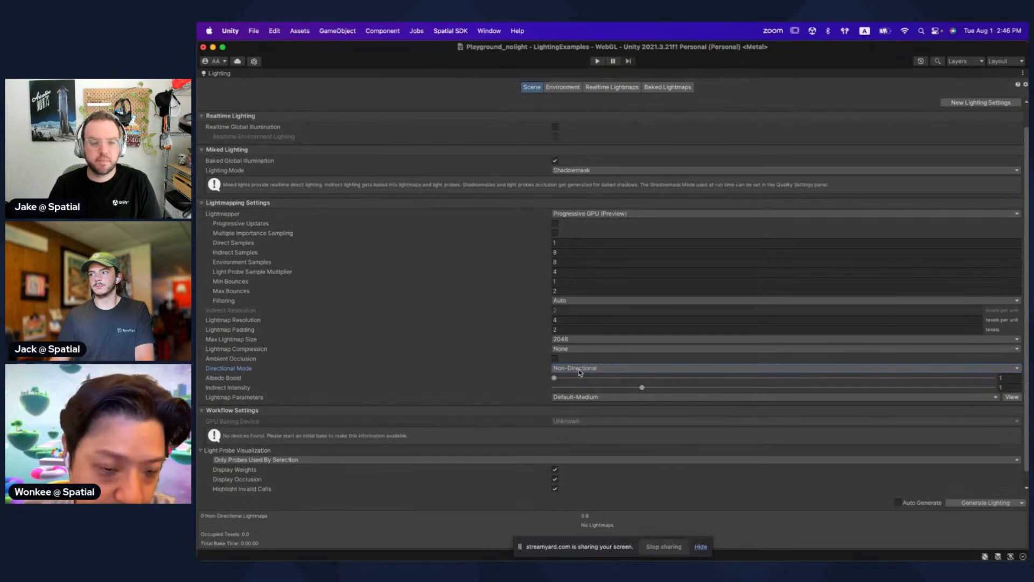
Step: Set the lightmap parameters to Default-VeryLowResolution and the indirect intensity to 1, restoring the full editor layout
click(580, 399)
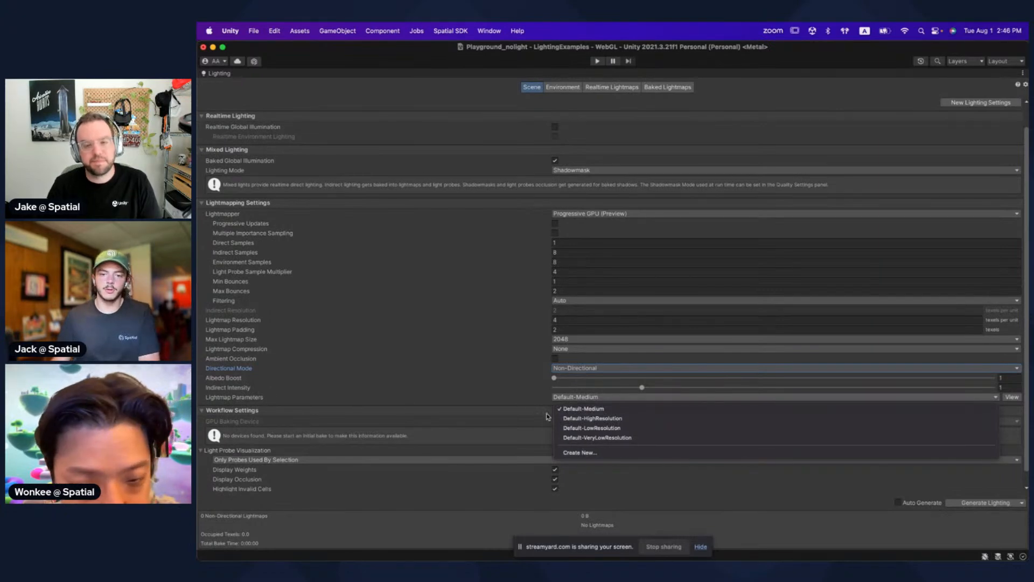
click(579, 437)
click(597, 388)
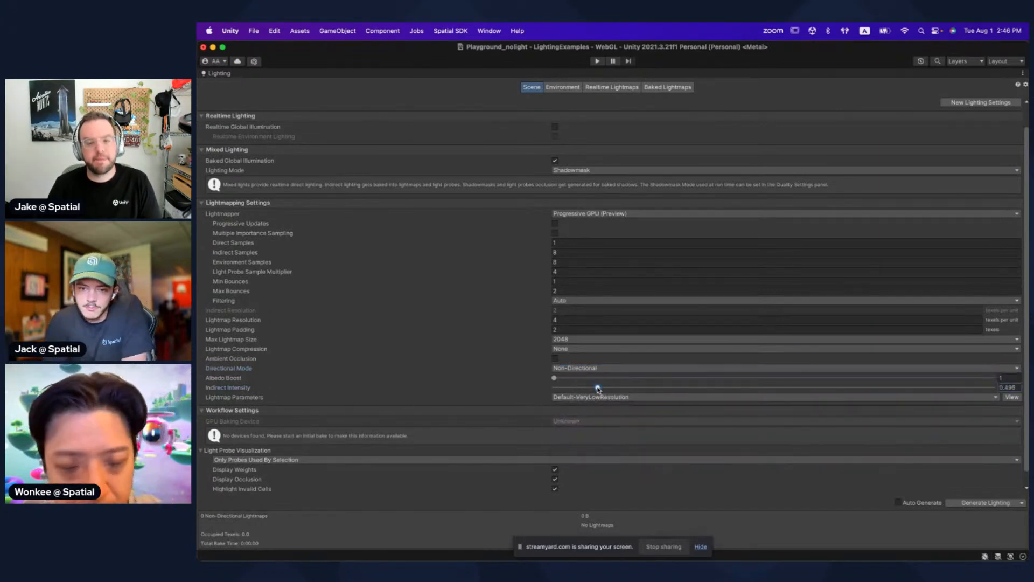
key(shift+space)
click(1015, 391)
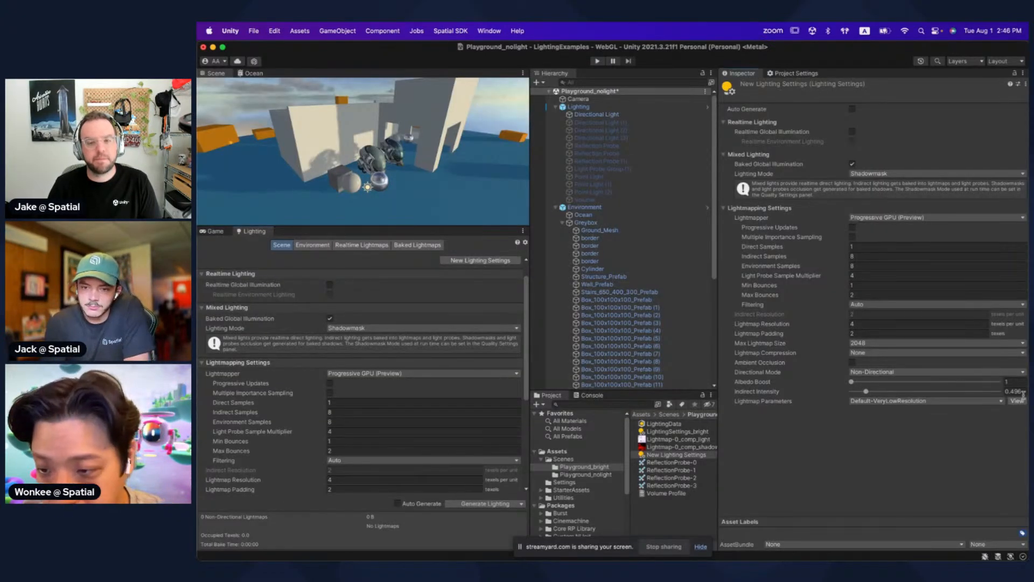
text(1)
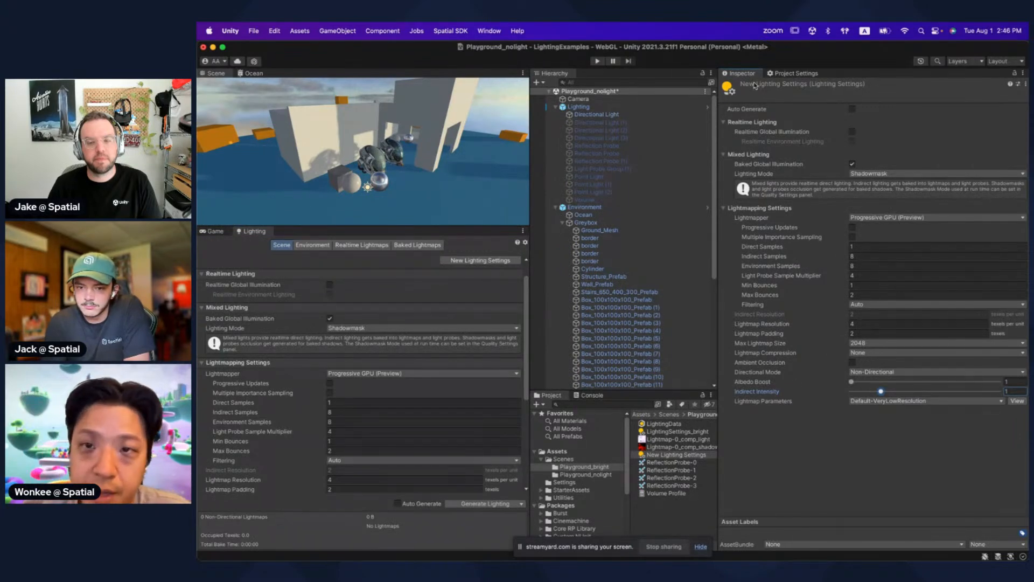
Step: Generate the scene's lighting with the low-quality settings and inspect the bake in an enlarged scene view
click(482, 504)
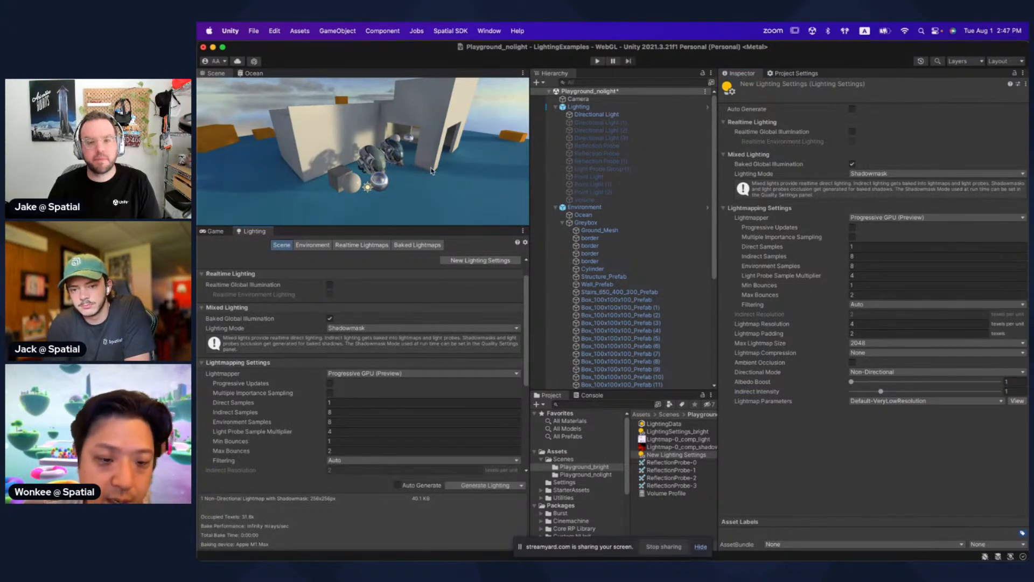
key(shift+space)
mouse_move(756, 261)
right_down()
mouse_move(633, 260)
mouse_move(738, 264)
right_up()
key(d)
key(a)
key(s)
key(shift+space)
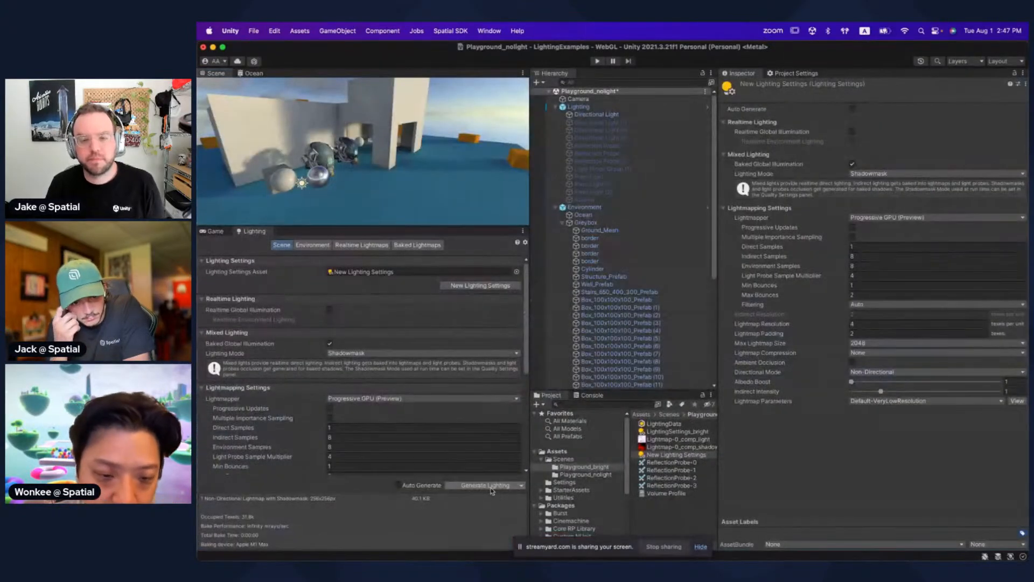
Step: Raise the Directional Light's intensity to 3.58, regenerate the lighting, and inspect the helmets and structure up close
click(596, 114)
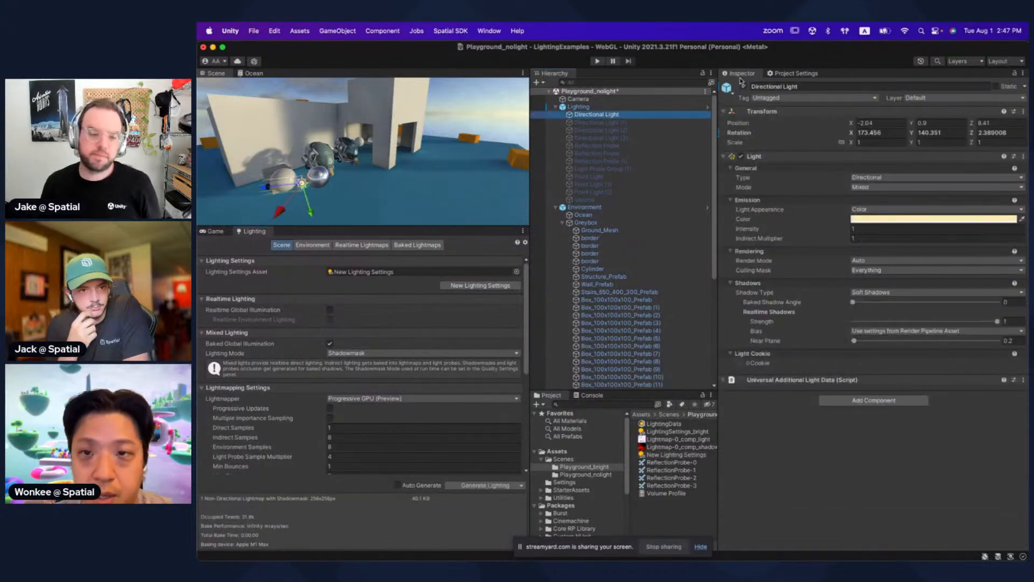
drag(823, 231, 864, 232)
click(485, 485)
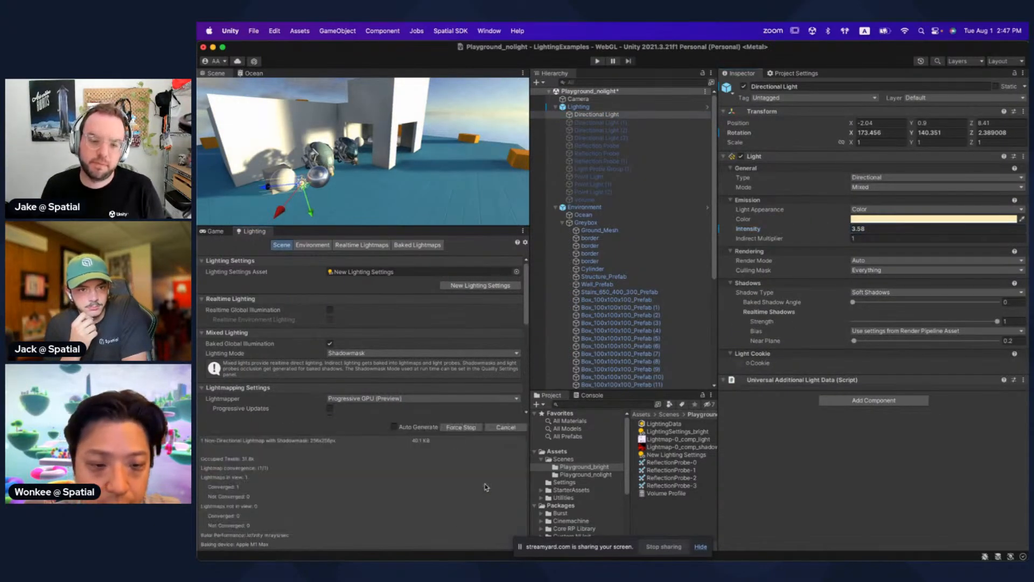
key(a)
right_drag(414, 153, 393, 154)
key(d)
key(w)
Step: Set the Directional Light's intensity to 1 and regenerate the lighting
click(868, 228)
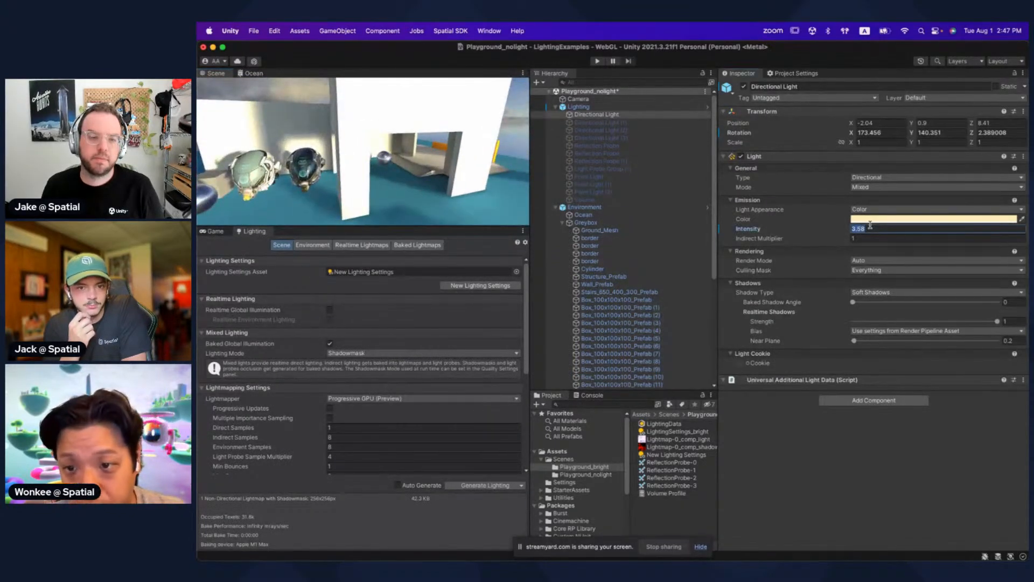
text(1)
click(488, 485)
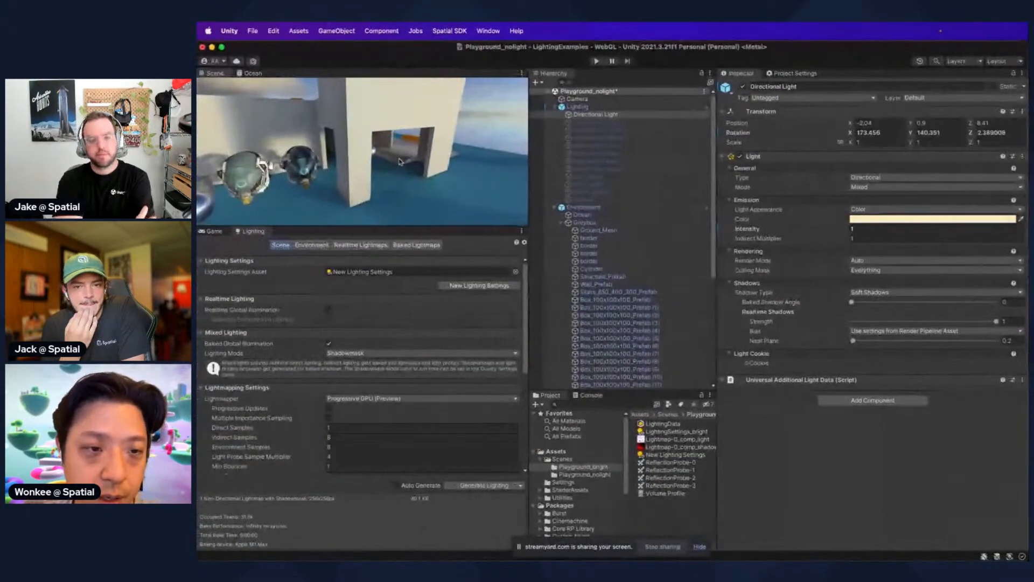
Step: Examine the baked scene in an enlarged view, comparing the skybox's bright sun area with the lighting on the helmets and walls
right_drag(402, 173, 426, 175)
key(shift+space)
right_drag(496, 242, 629, 196)
key(s)
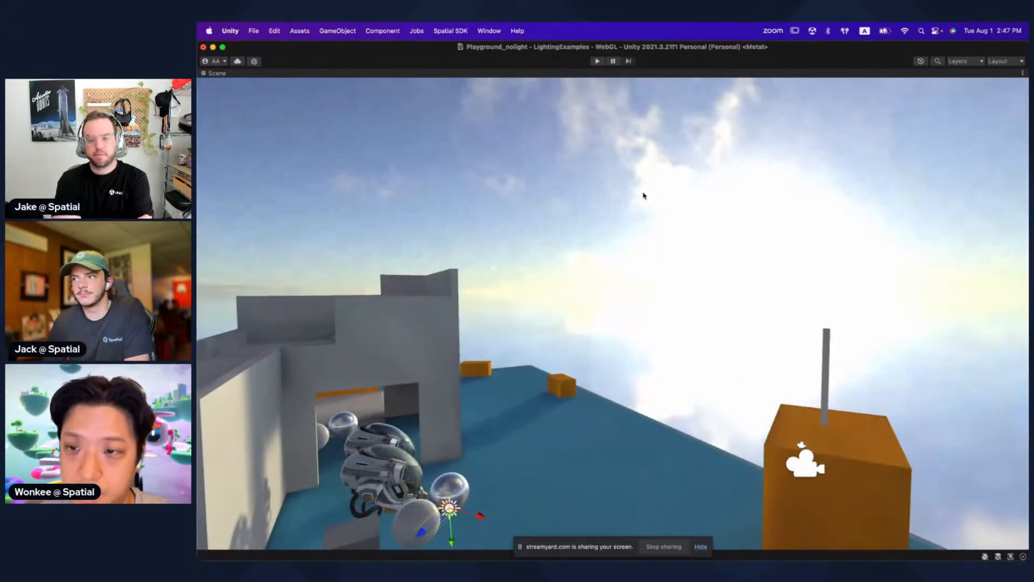
right_drag(730, 193, 700, 215)
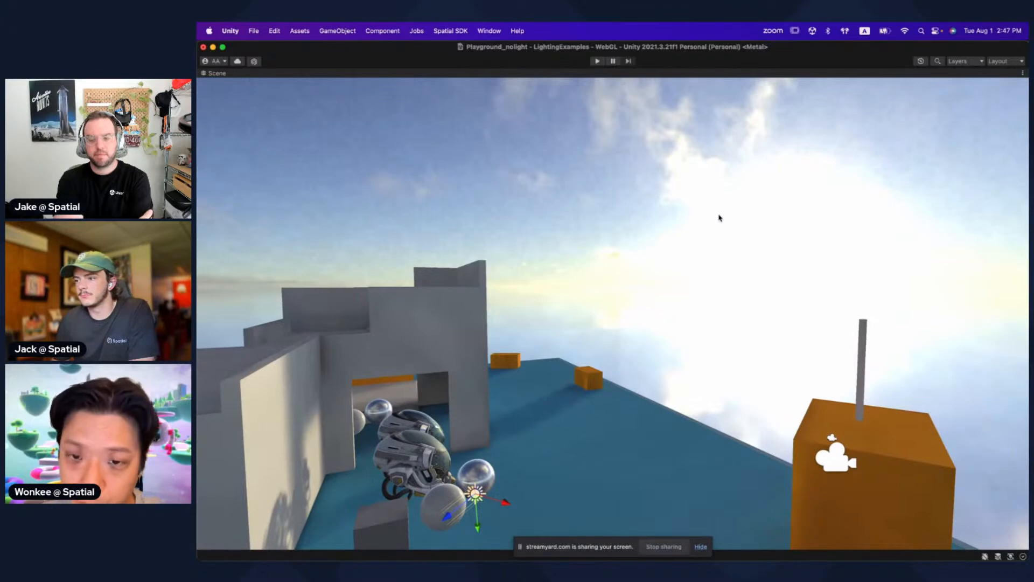
right_drag(618, 283, 552, 324)
key(d)
right_drag(704, 218, 711, 196)
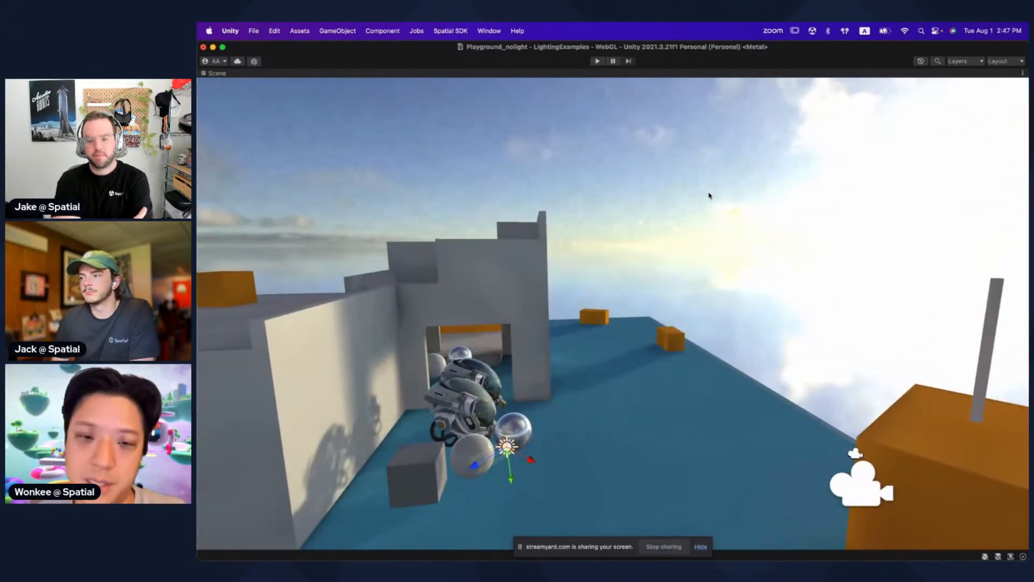
Step: Examine the bright sun area of the sky against the structure and orange boxes in the enlarged scene view
key(shift+space)
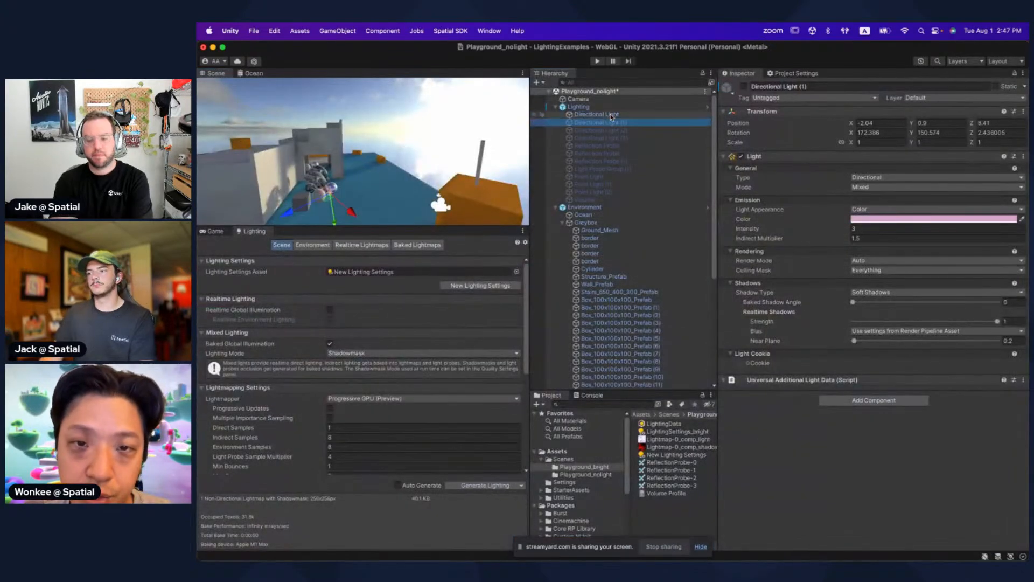
mouse_move(448, 157)
right_down()
mouse_move(421, 154)
mouse_move(453, 143)
right_up()
key(shift+space)
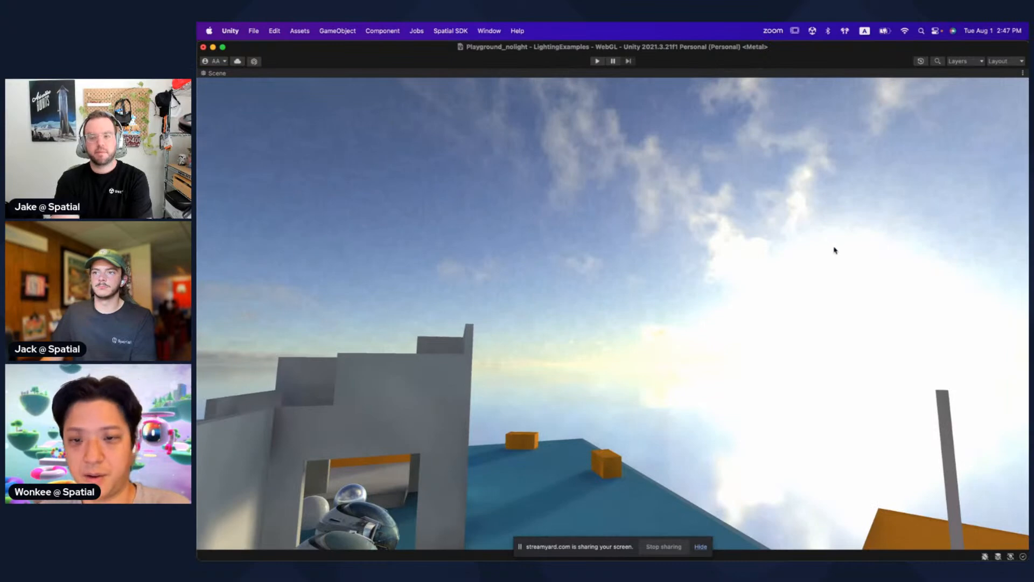
right_drag(834, 250, 609, 330)
key(shift+space)
right_click(608, 330)
click(556, 340)
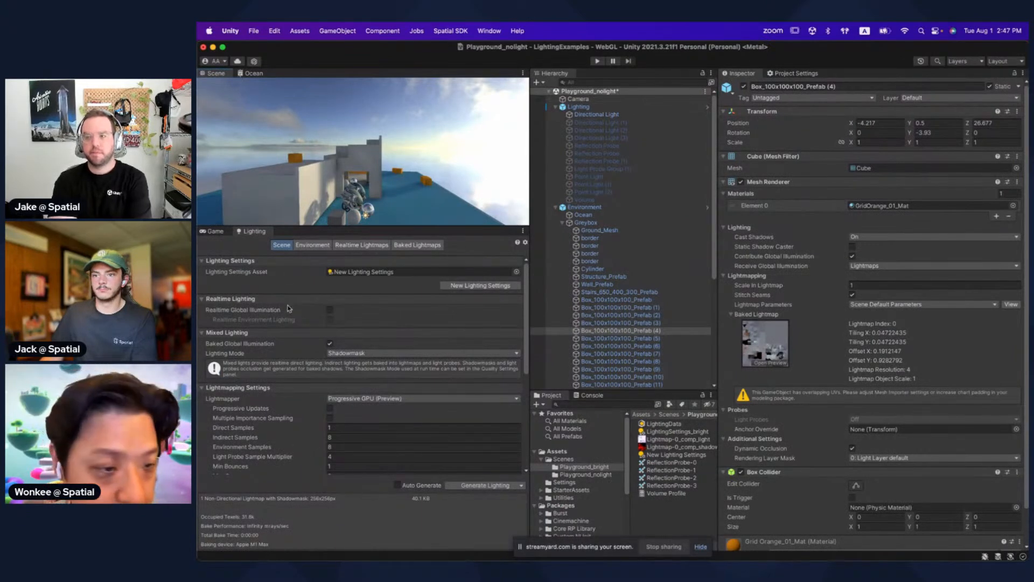
Step: Assign Skybox_sunset_HDR as the environment's skybox material and look over the sky around the structure
click(312, 244)
click(360, 272)
drag(687, 456, 381, 270)
right_drag(361, 120, 423, 102)
right_drag(401, 143, 411, 150)
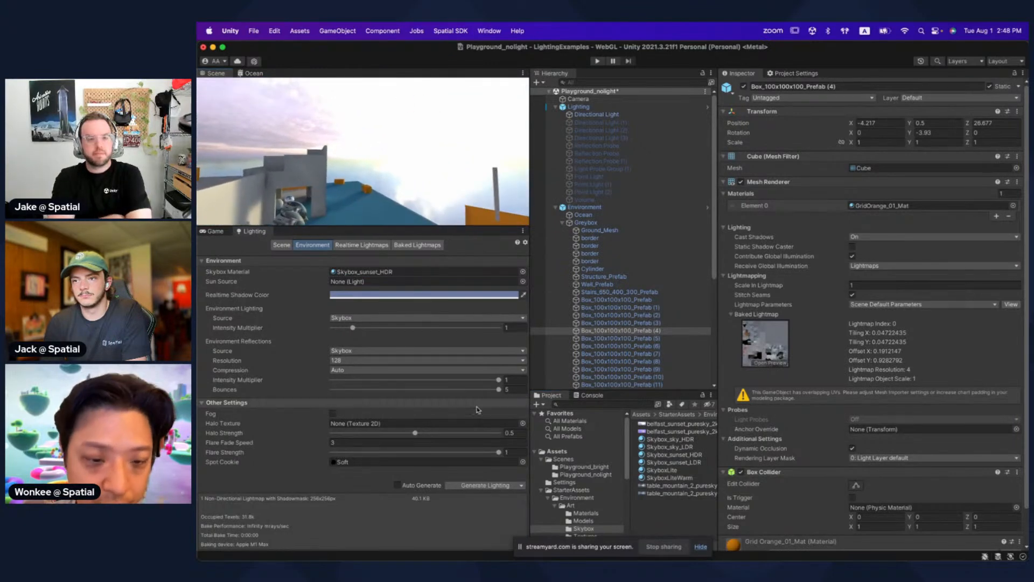
Step: Generate the lighting with the sunset skybox and inspect the helmets, spheres and walls in an enlarged scene view
click(483, 485)
right_drag(381, 189, 356, 180)
key(shift+space)
right_drag(581, 264, 576, 293)
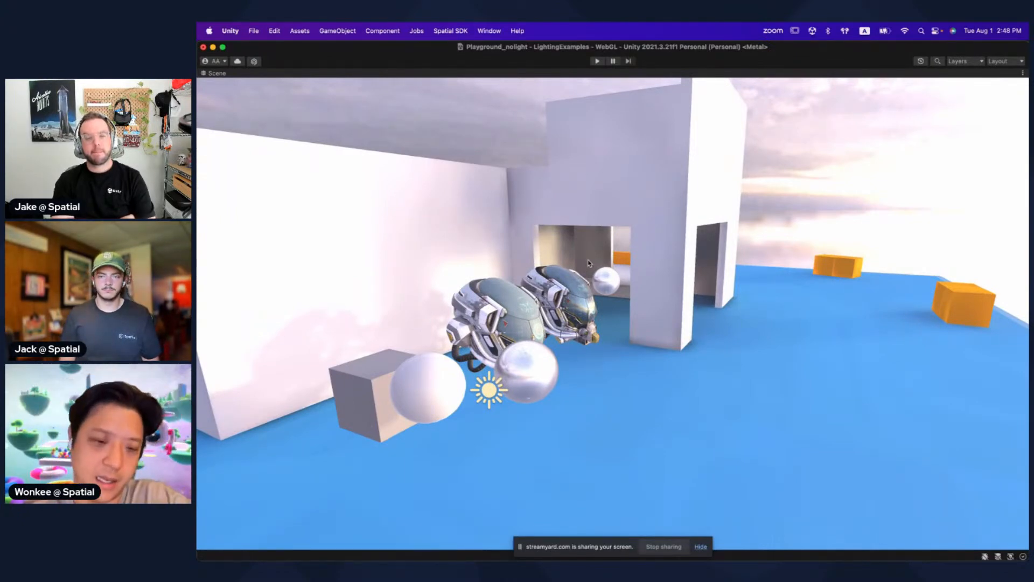
alt+drag(655, 297, 633, 273)
alt+drag(599, 213, 540, 308)
right_drag(540, 307, 509, 238)
Step: Compare the sunset sky's bright area with the light falling on the walls, floor and orange boxes
key(shift+space)
key(shift+space)
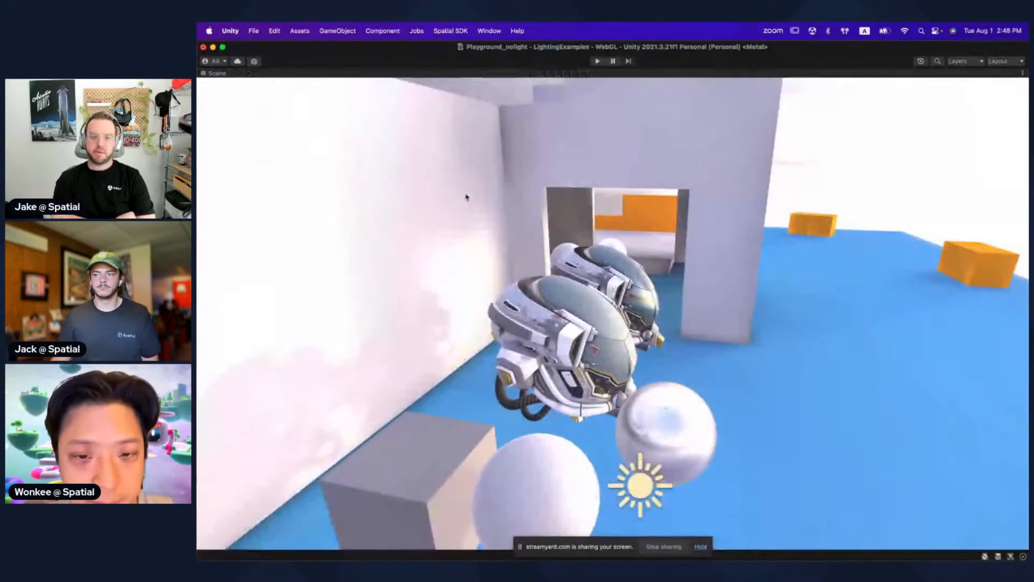
right_drag(582, 224, 593, 263)
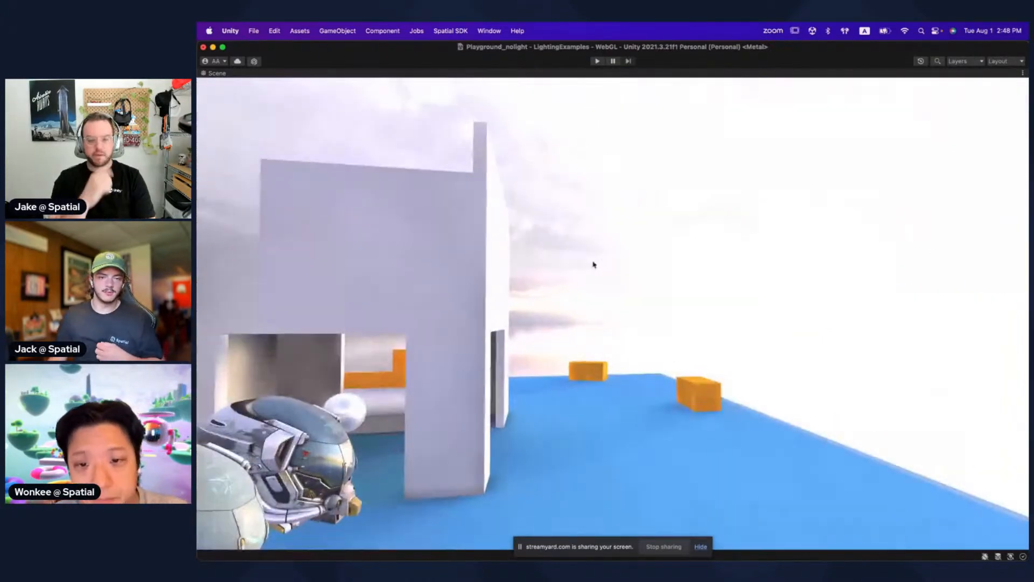
key(shift+space)
right_drag(345, 153, 349, 149)
key(shift+space)
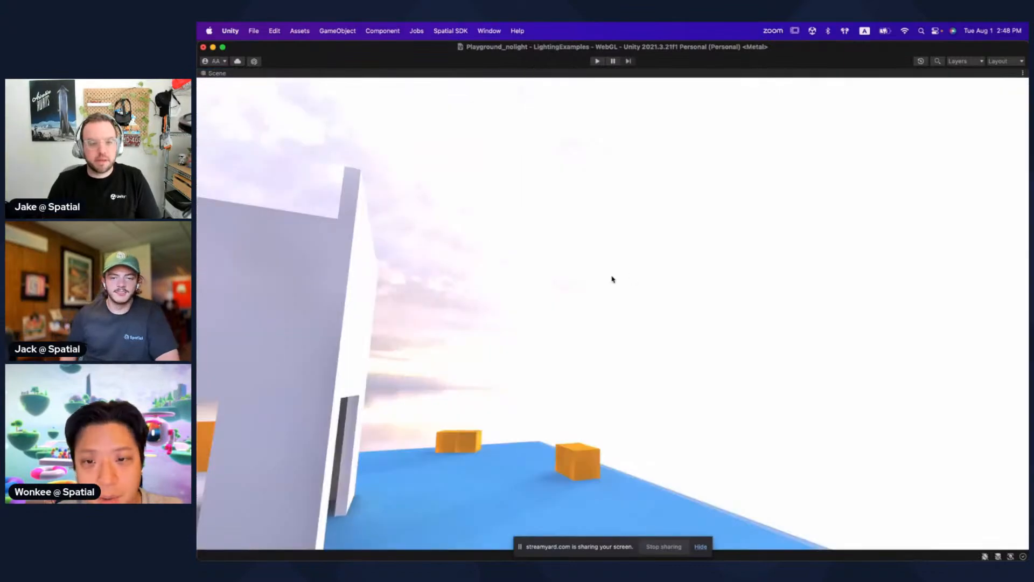
right_drag(607, 277, 591, 242)
right_drag(658, 233, 635, 263)
Step: Deactivate the parent Lighting object so that none of its lights are active
key(shift+space)
click(624, 108)
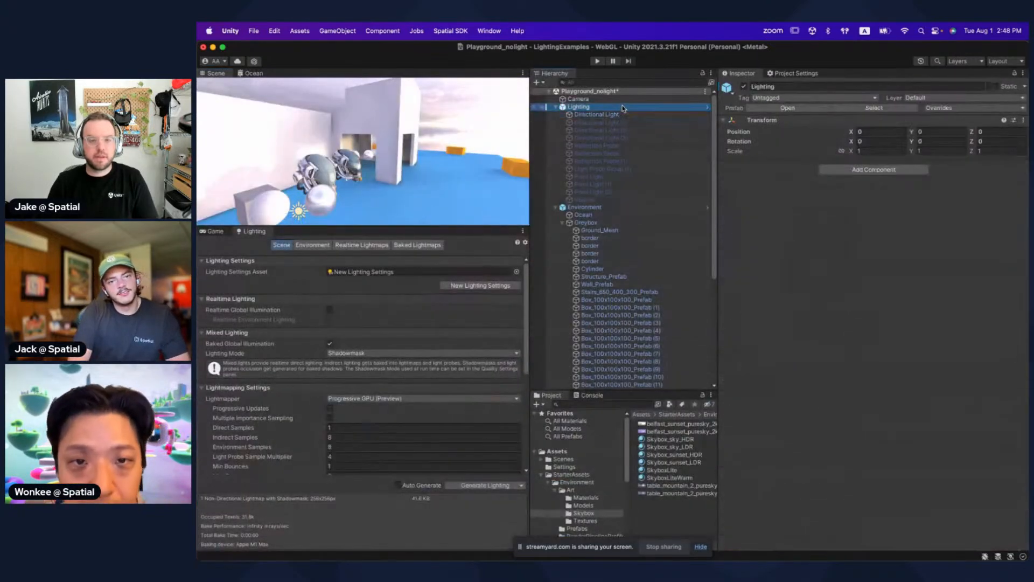
click(624, 114)
key(Up)
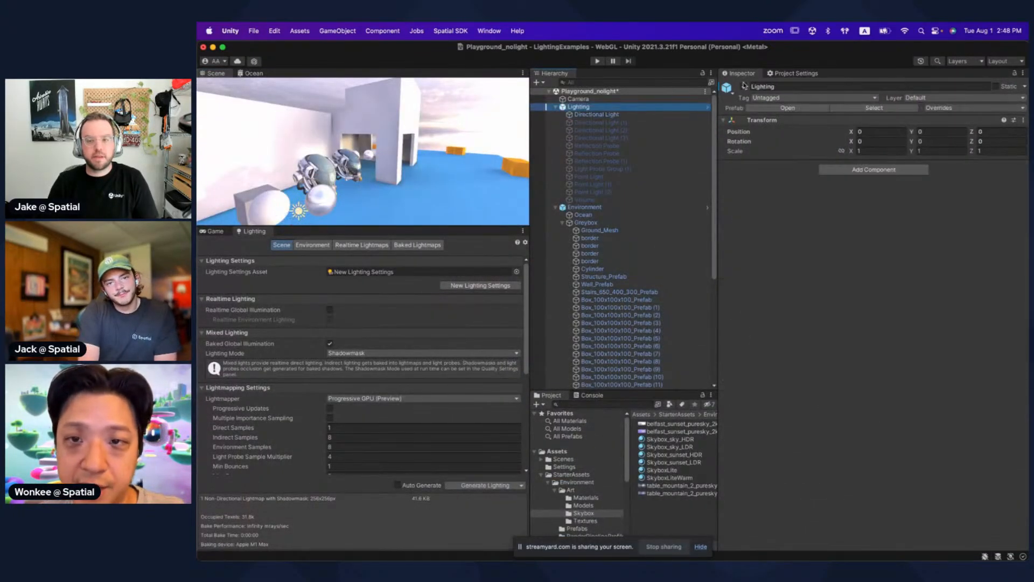
click(744, 86)
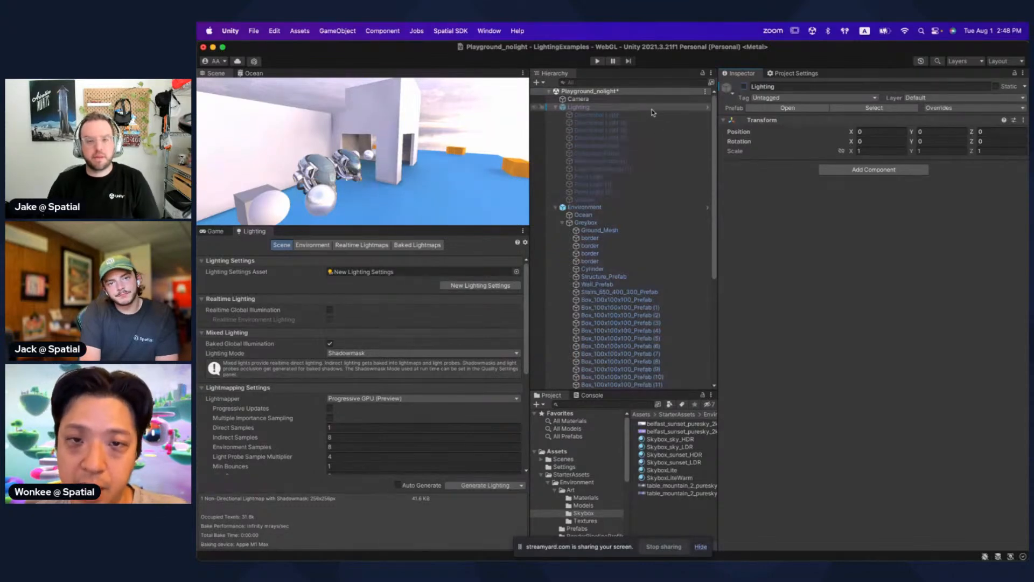
Step: Regenerate the lighting from the skybox alone and inspect the walls, helmets and blue floor in an enlarged scene view
right_drag(489, 222, 467, 223)
key(shift+space)
key(shift+space)
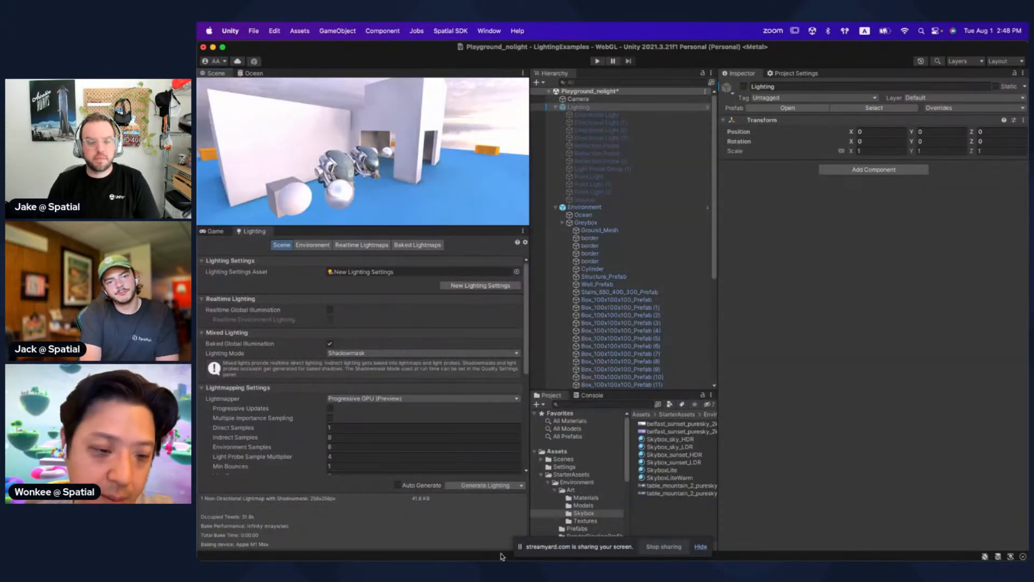
key(shift+space)
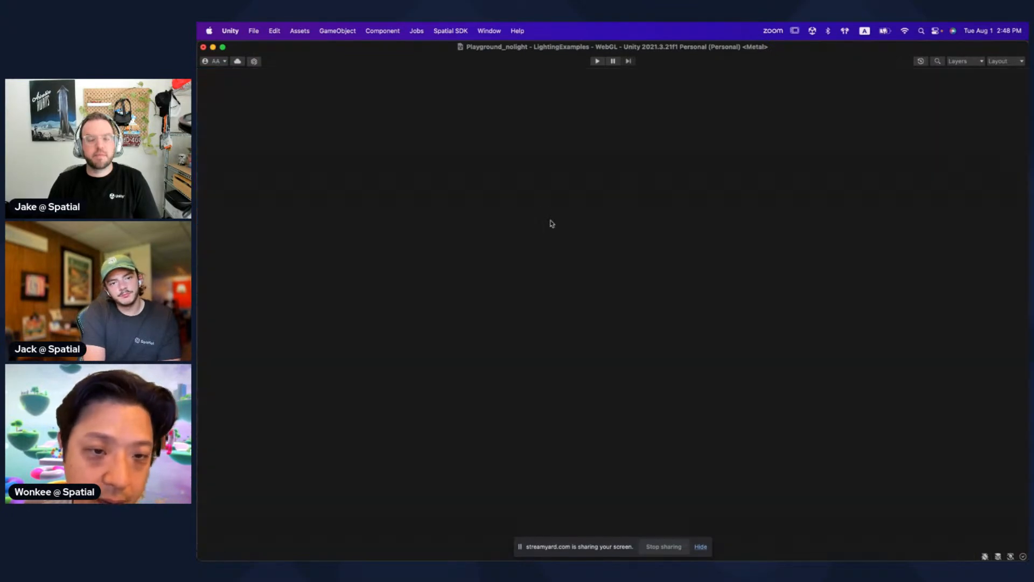
key(shift+space)
key(shift+space)
right_drag(570, 285, 717, 312)
key(s)
alt+drag(717, 313, 583, 305)
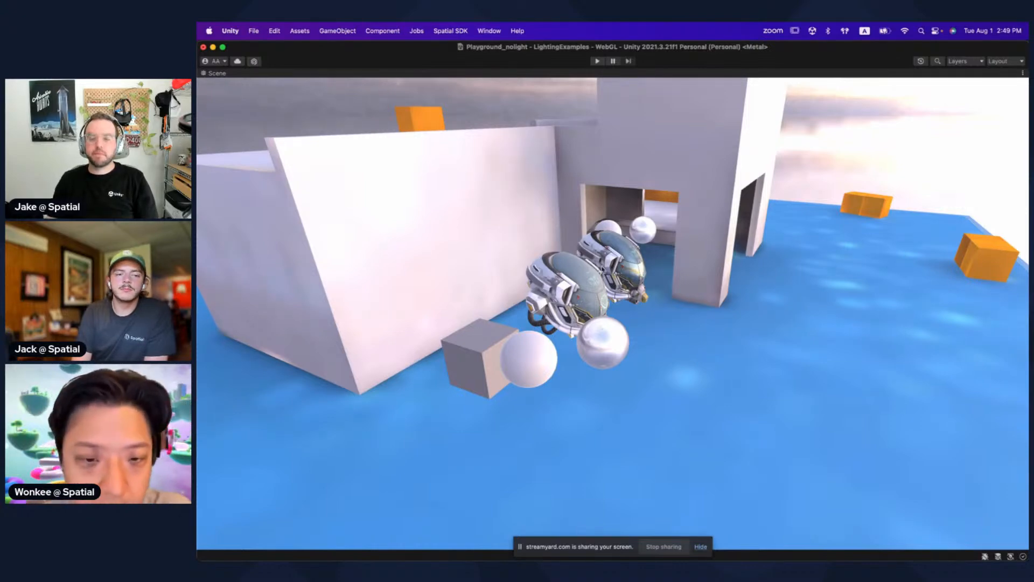
Step: Switch to the lighting presentation in Chrome, exit the slideshow and open slide 43, "Tips to make your environment look good"
key(ctrl+Right)
click(304, 349)
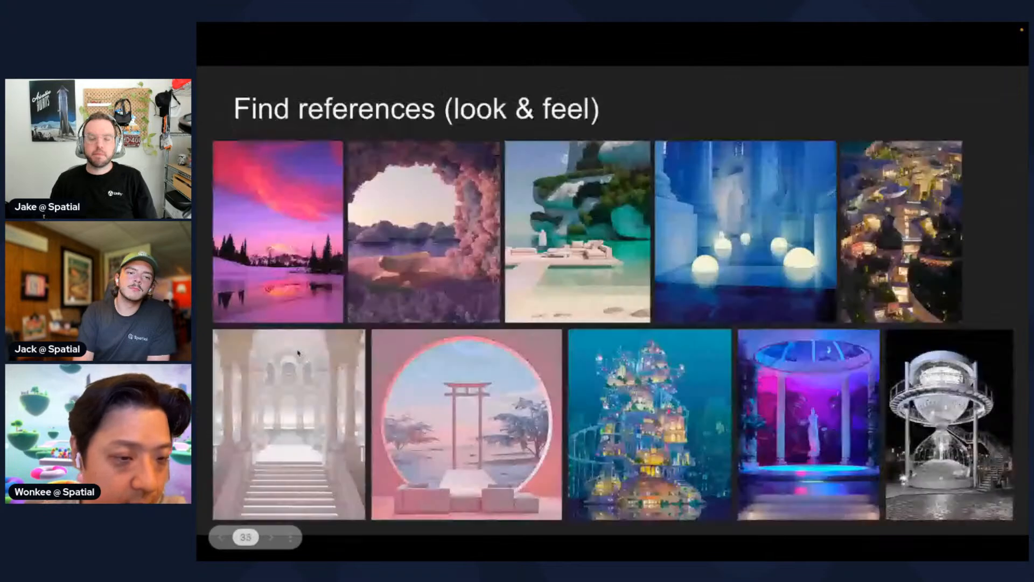
click(305, 350)
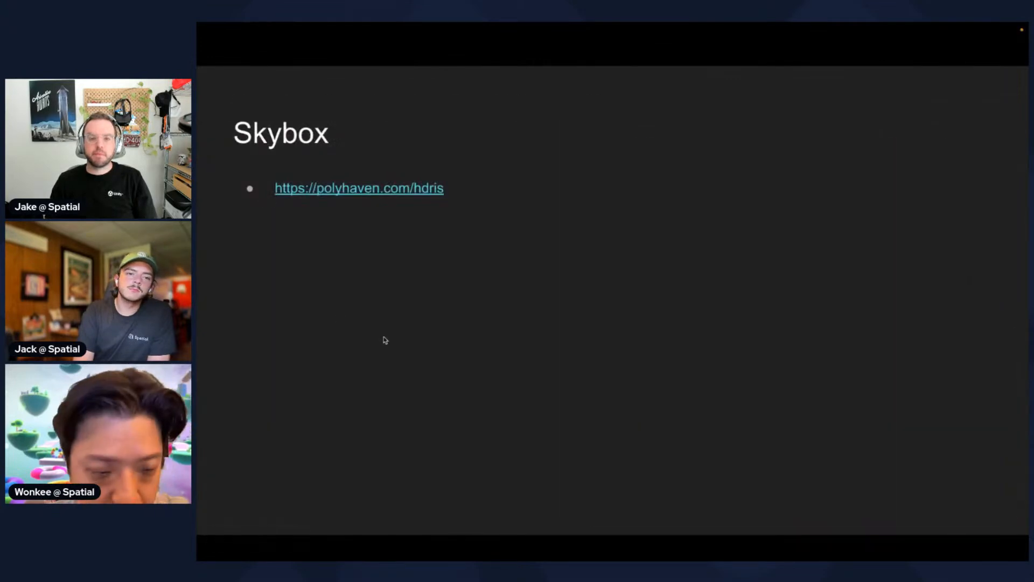
key(Escape)
scroll(310, 346, down, 10)
click(267, 362)
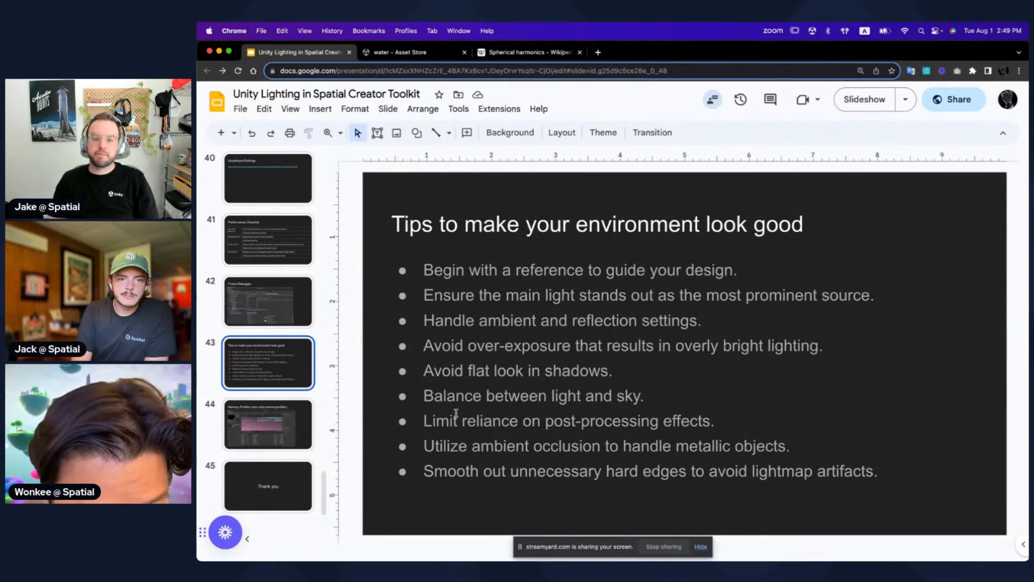
Step: Highlight the tips about making the main light the most prominent source and handling ambient and reflection settings
click(456, 396)
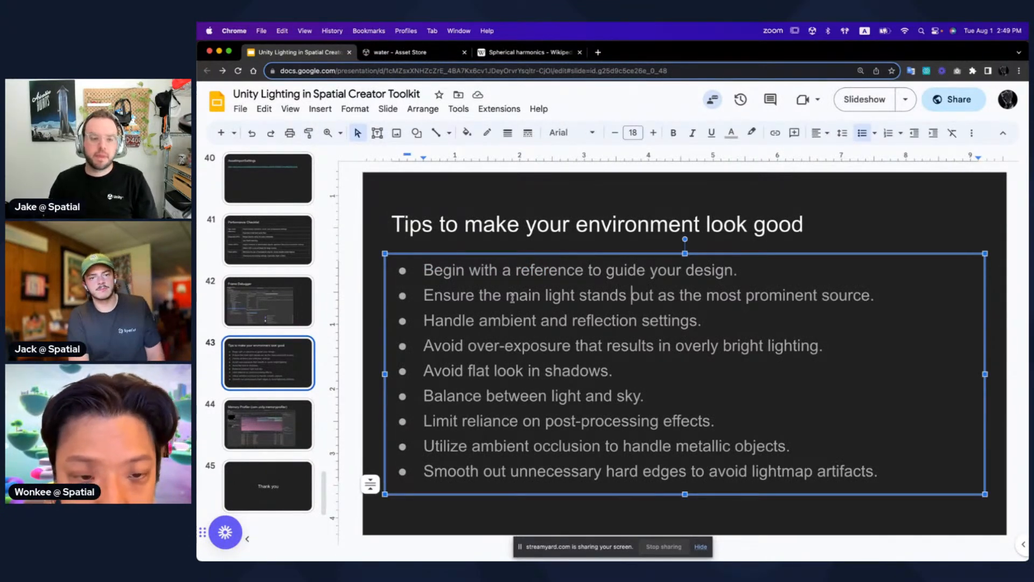
drag(501, 299, 622, 297)
click(531, 297)
drag(425, 296, 877, 297)
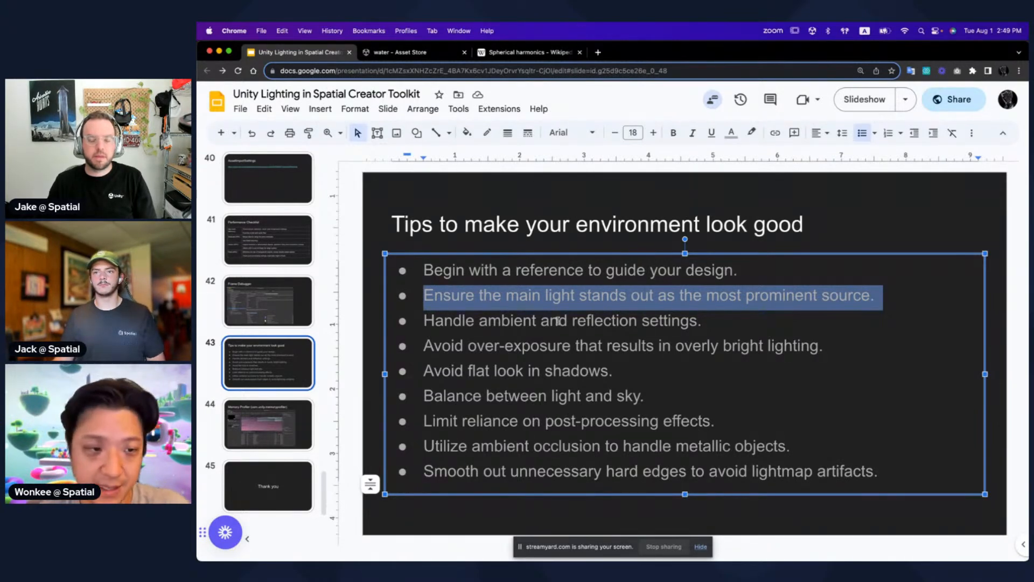
scroll(265, 274, up, 3)
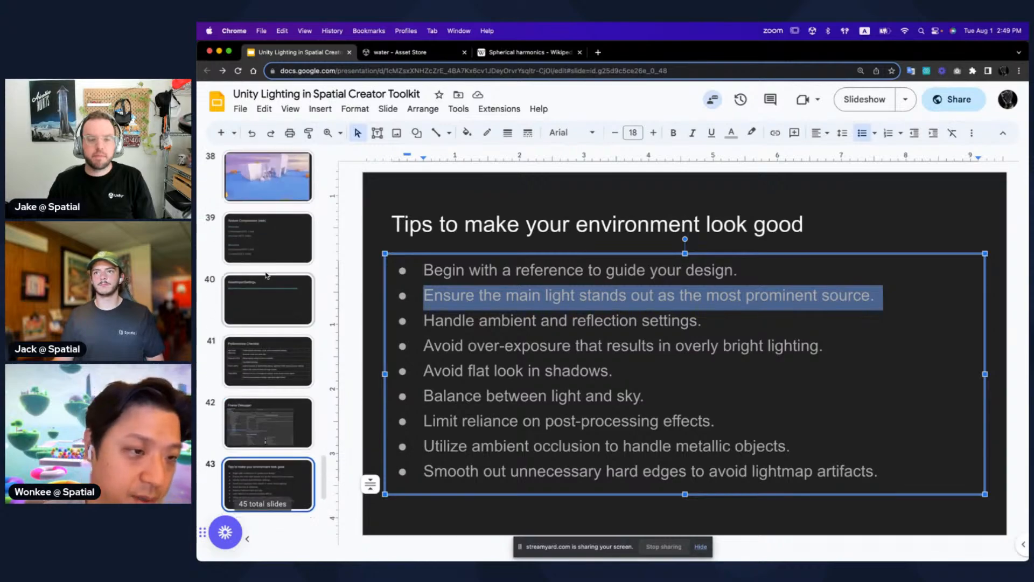
drag(567, 322, 439, 325)
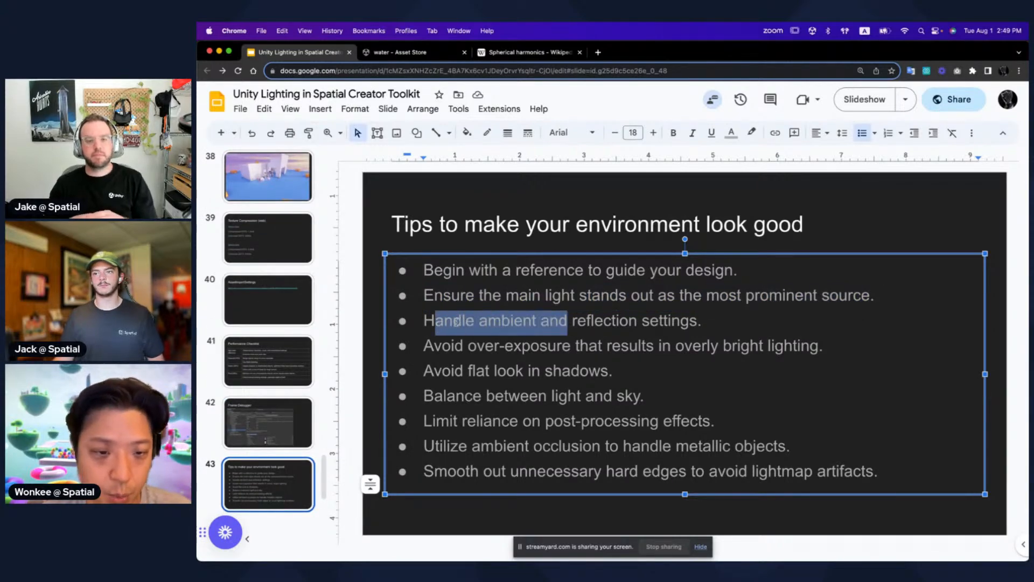
key(ctrl+Right)
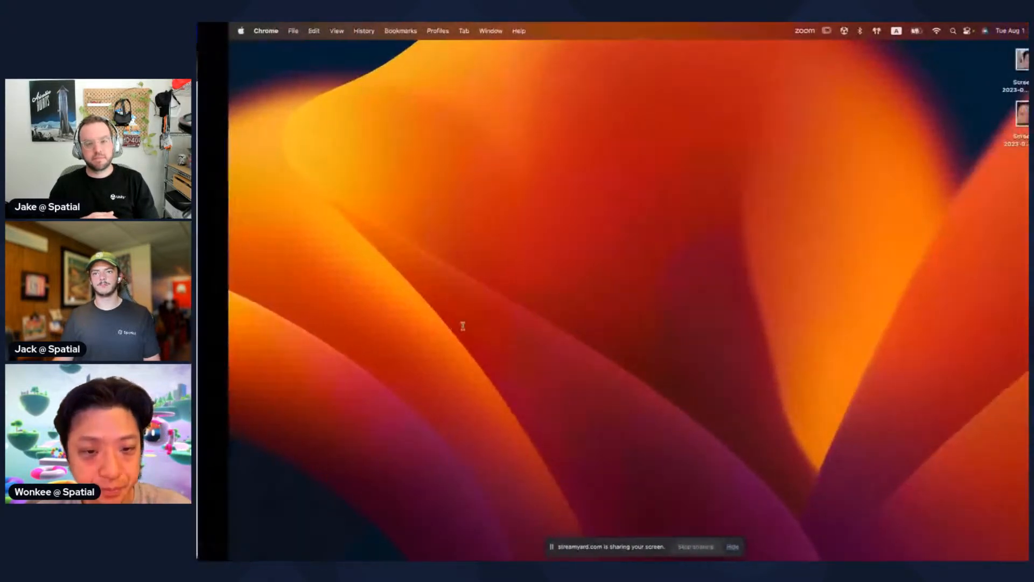
key(ctrl+Left)
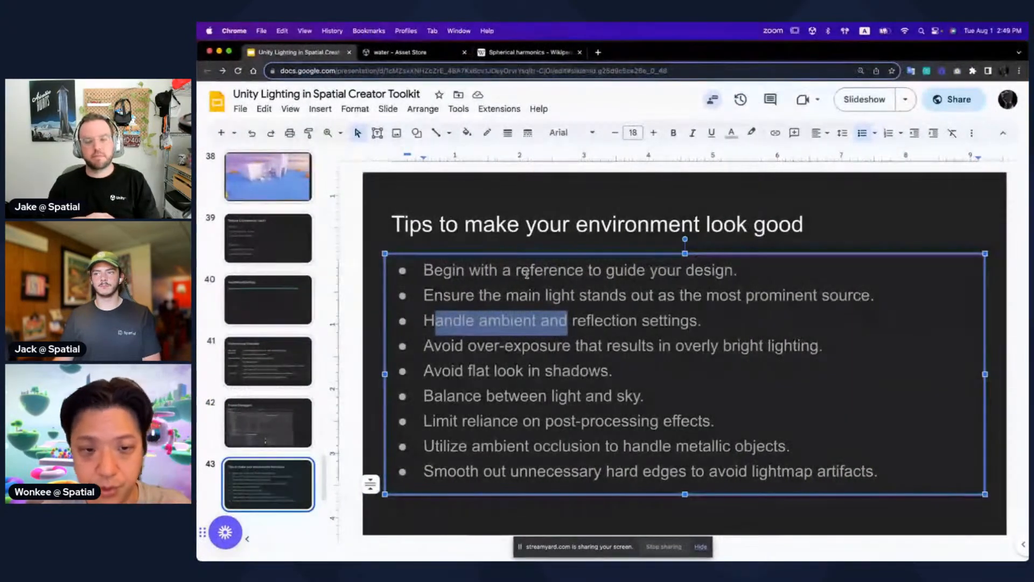
Step: Switch back to Unity and examine the overexposed part of the sunset sky beside the structure
key(super+Tab)
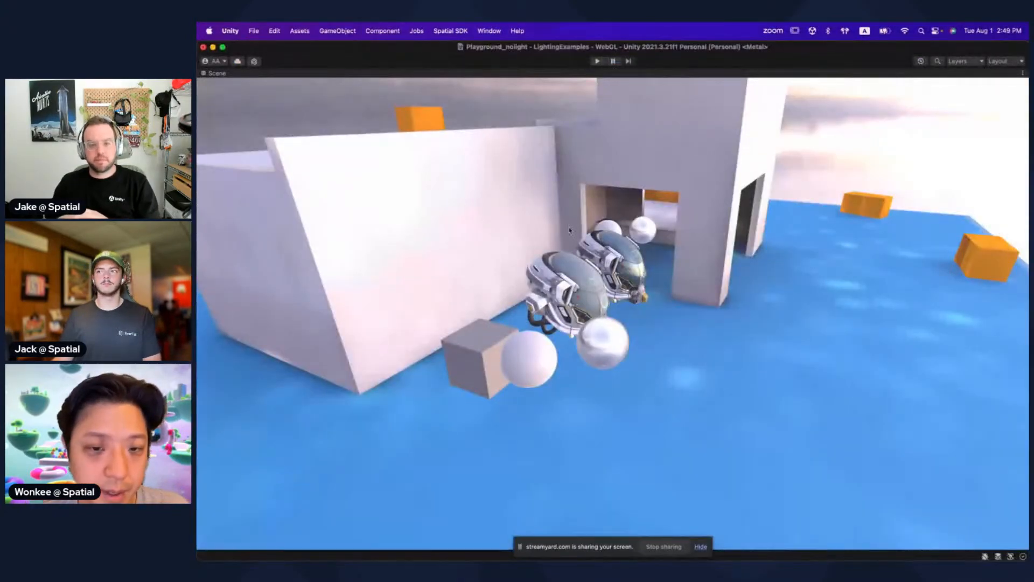
right_drag(570, 231, 683, 280)
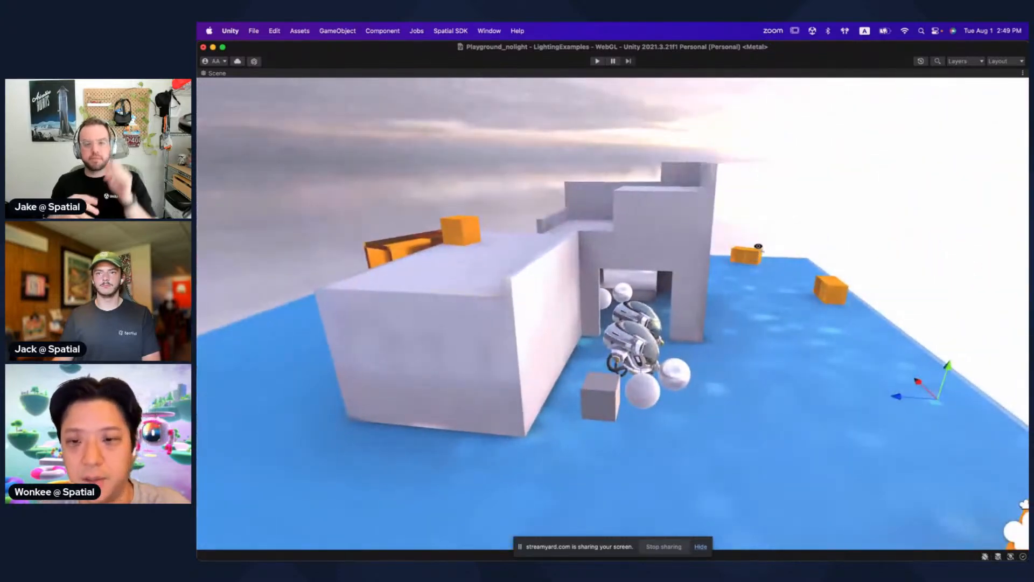
right_drag(758, 248, 795, 201)
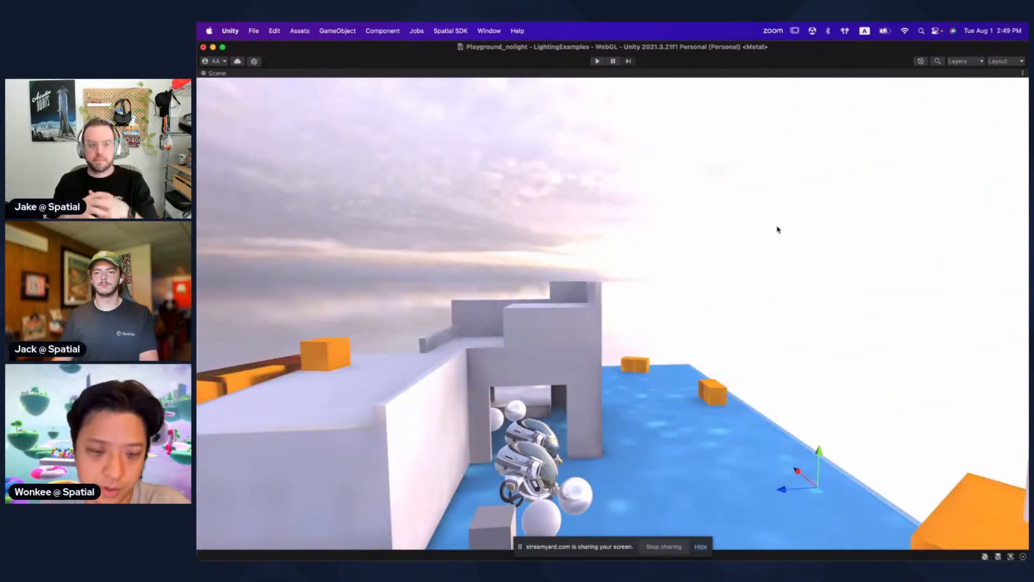
right_drag(616, 322, 786, 273)
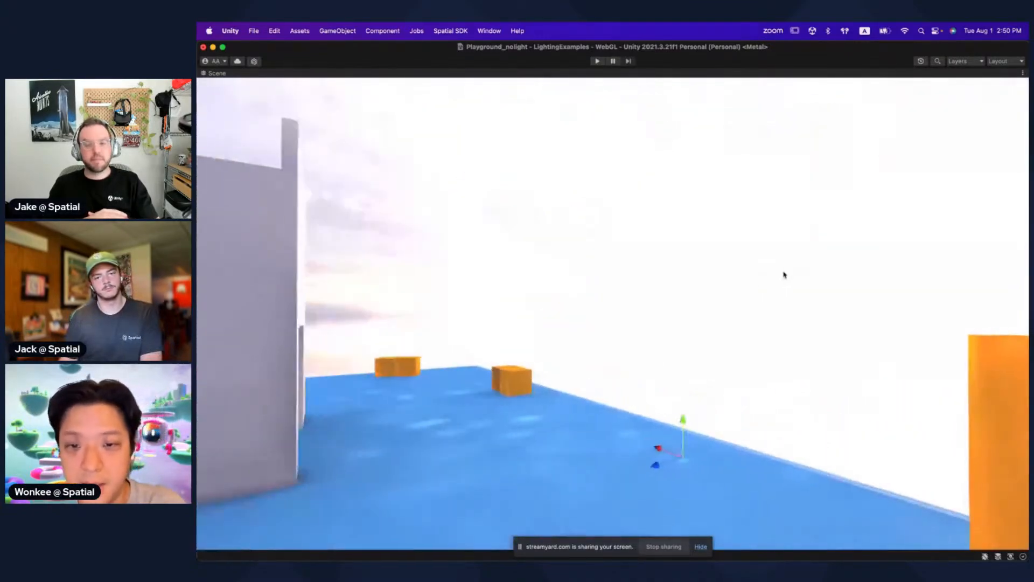
Step: Restore the full editor layout and widen and heighten the Scene view, keeping the bright sky in frame
key(shift+space)
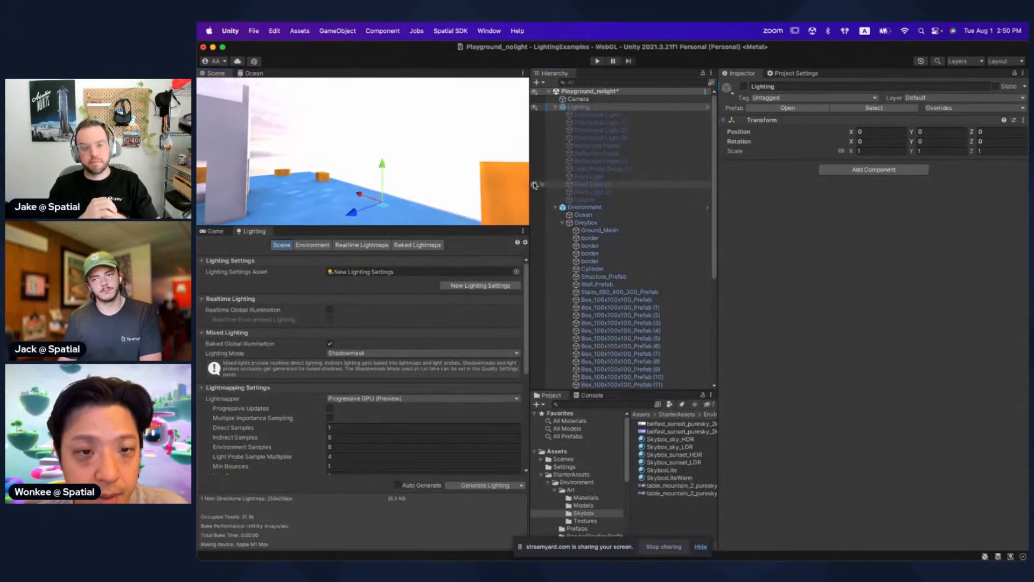
drag(529, 200, 579, 200)
drag(454, 225, 454, 300)
right_drag(444, 186, 465, 201)
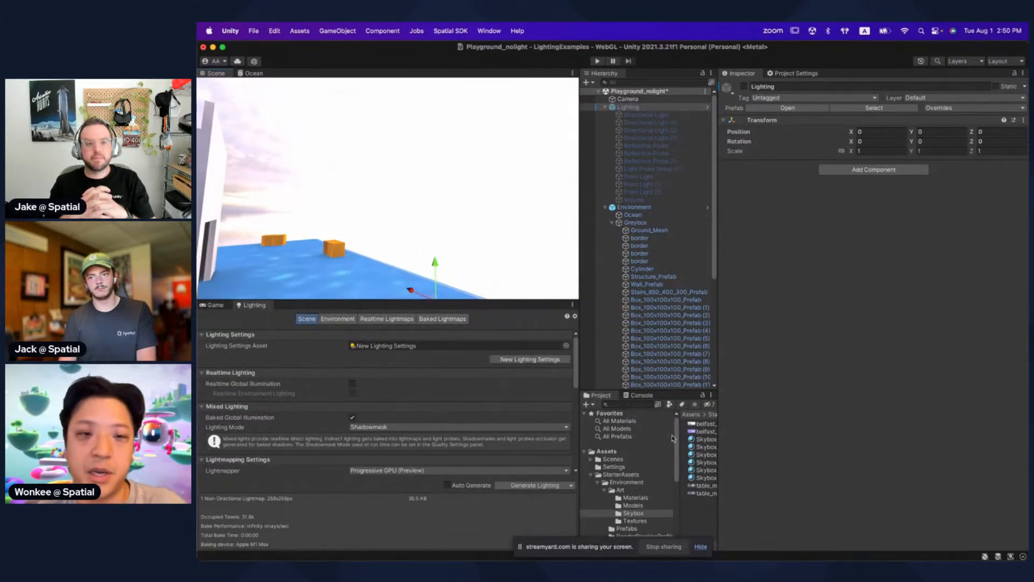
Step: Open a blank TextEdit document and write "0 black" and "1 white" on separate lines at size 24
key(super+Tab)
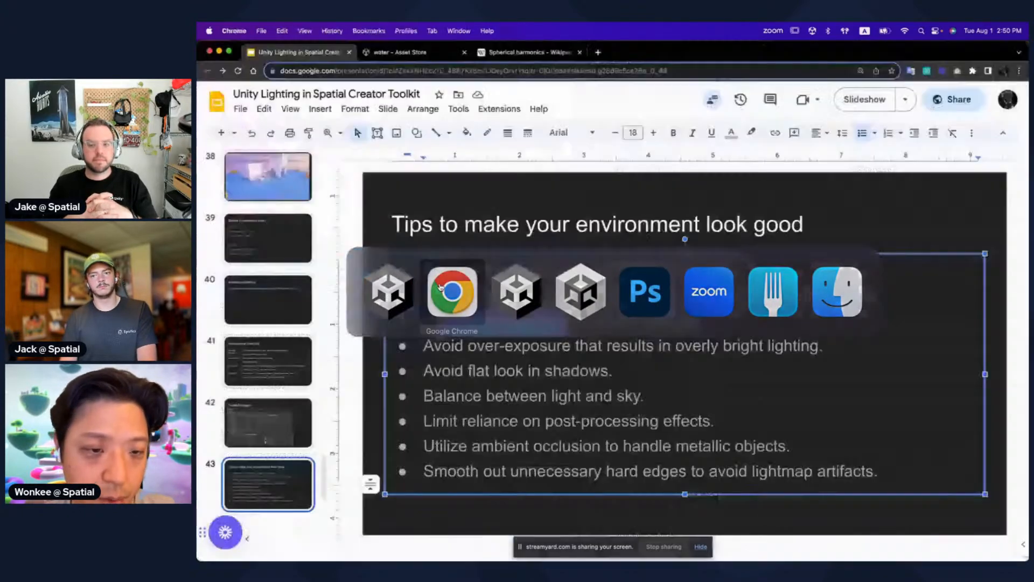
key(super+Tab)
key(super+space)
text(tex)
key(Return)
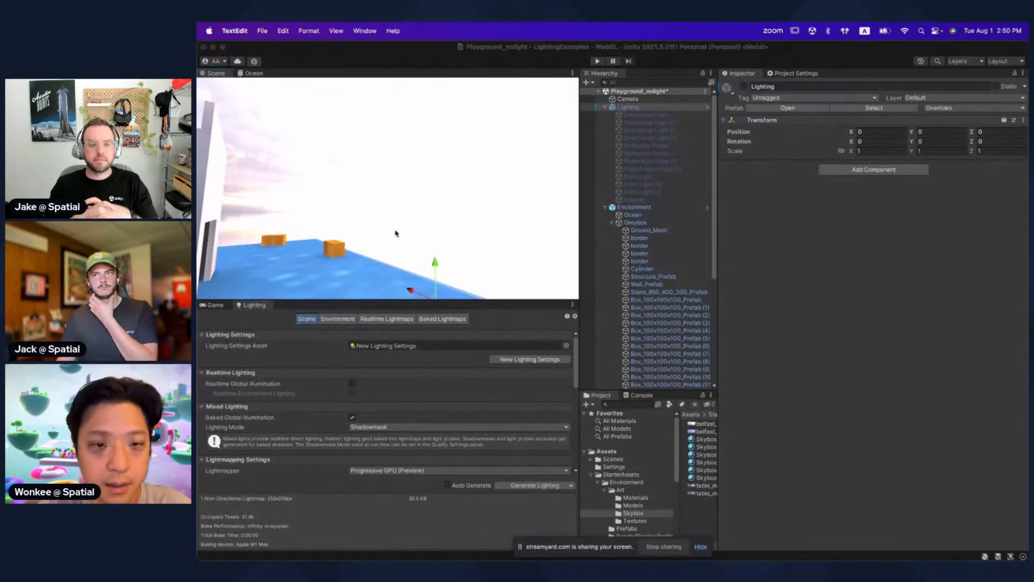
click(407, 86)
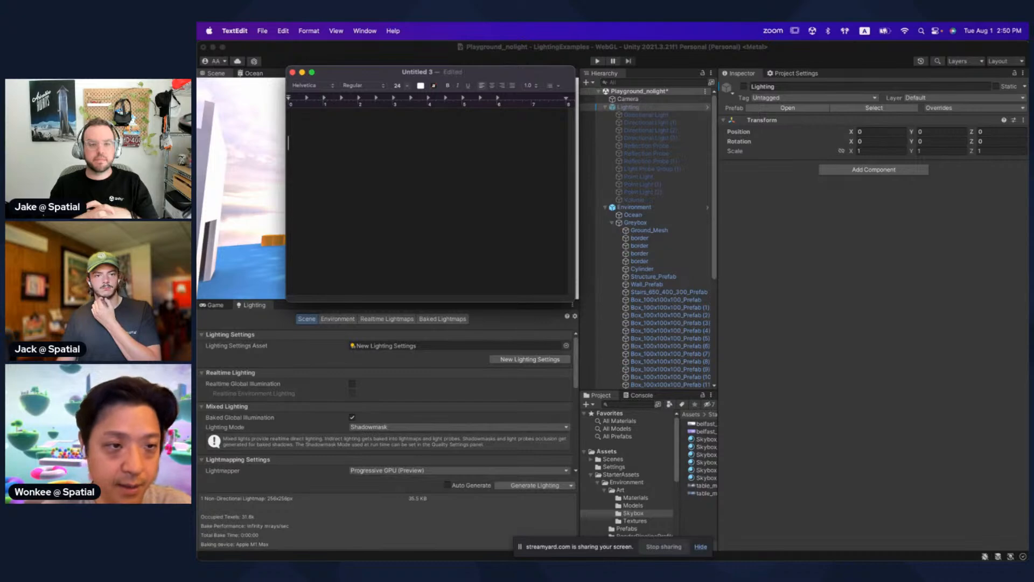
text(ba)
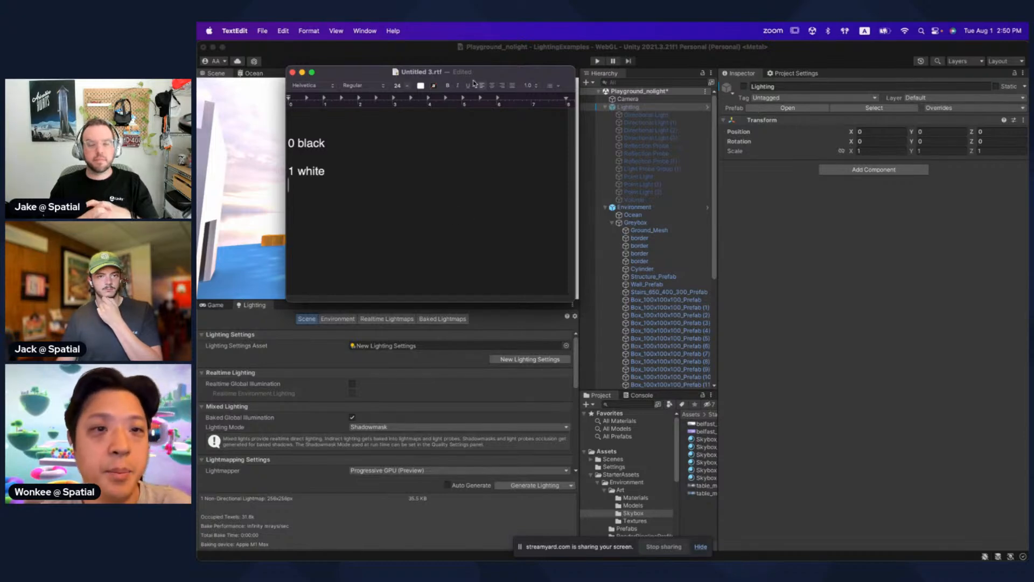
Step: Move the note window clear of the Scene view, highlight the "1 white" line and place the cursor below it
drag(473, 82, 767, 121)
drag(637, 210, 581, 211)
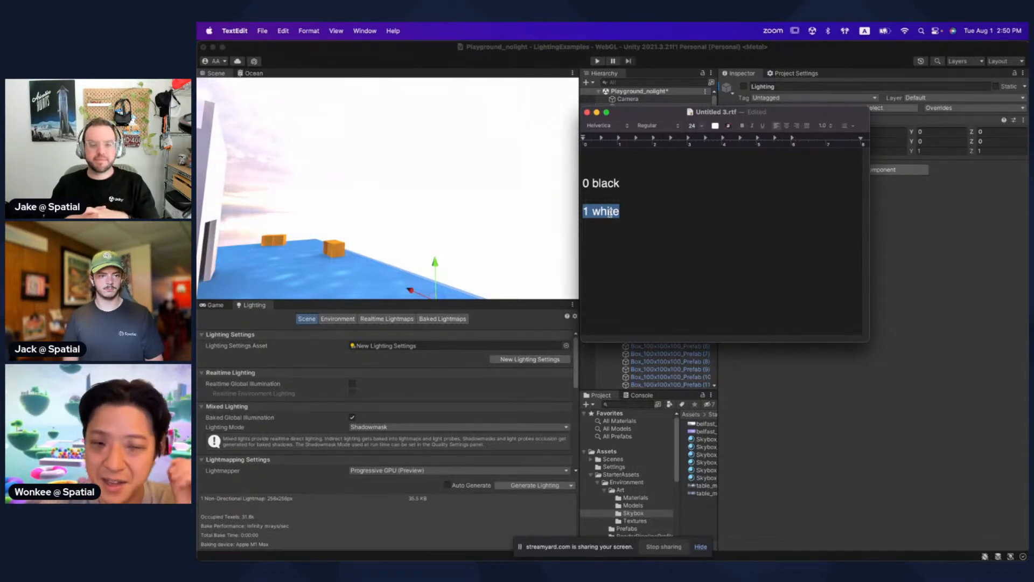
click(613, 238)
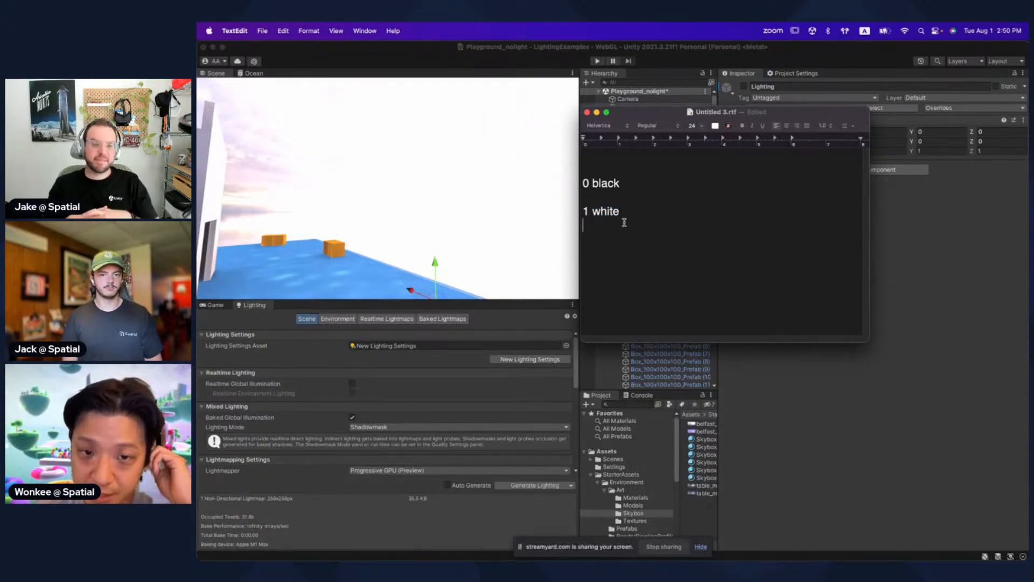
Step: Highlight the "1 white" line in the note, and switch back to Unity to view the blown-out sky over the water
mouse_move(590, 211)
mouse_down()
mouse_move(620, 210)
mouse_move(581, 211)
mouse_up()
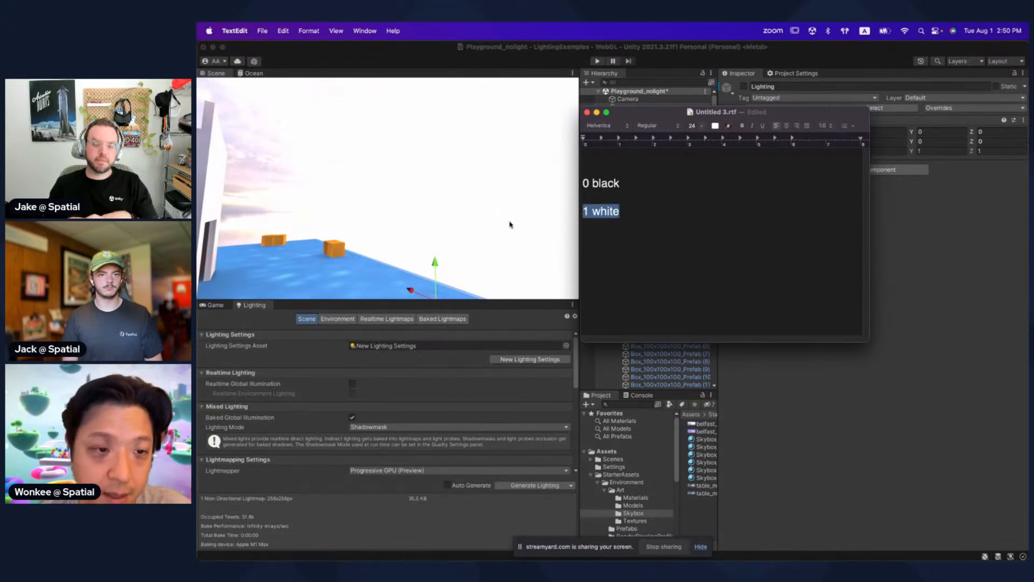
right_drag(460, 208, 468, 187)
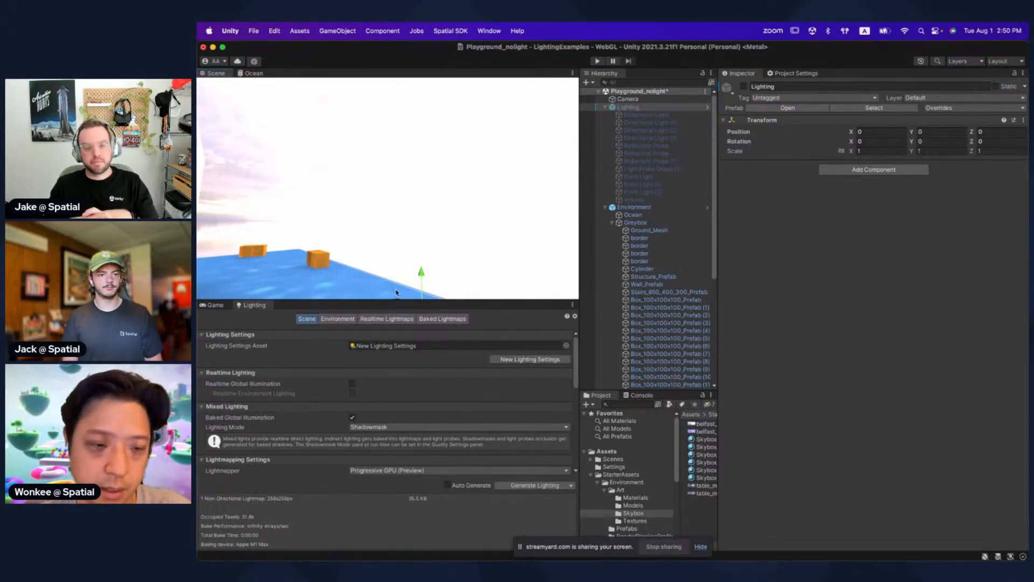
right_drag(419, 269, 385, 296)
Step: Try an exposure of 0.25 on the Skybox_sunset_HDR material and view the sunset sky in the maximized Scene view
click(338, 318)
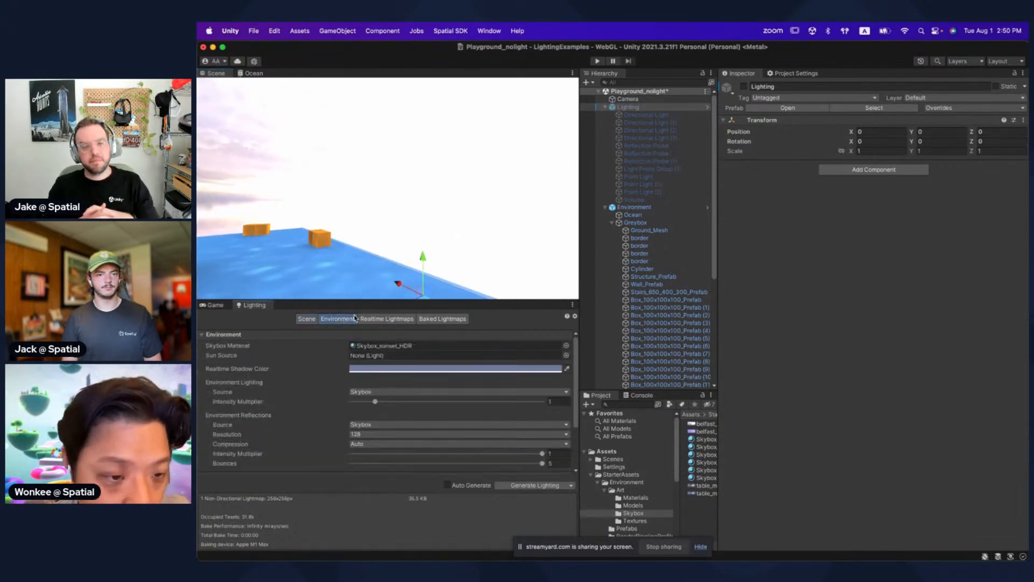
double_click(422, 345)
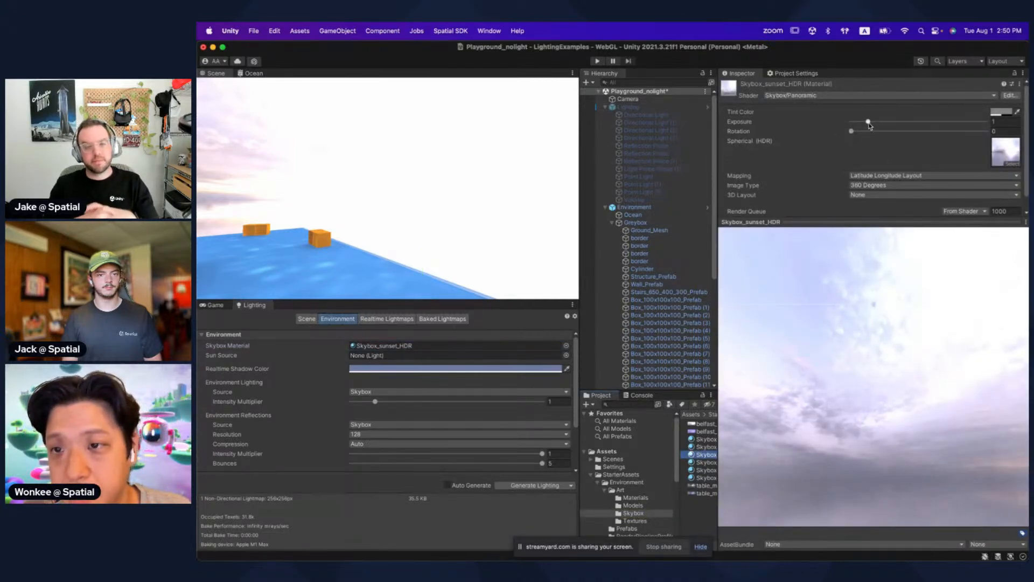
drag(868, 125, 858, 126)
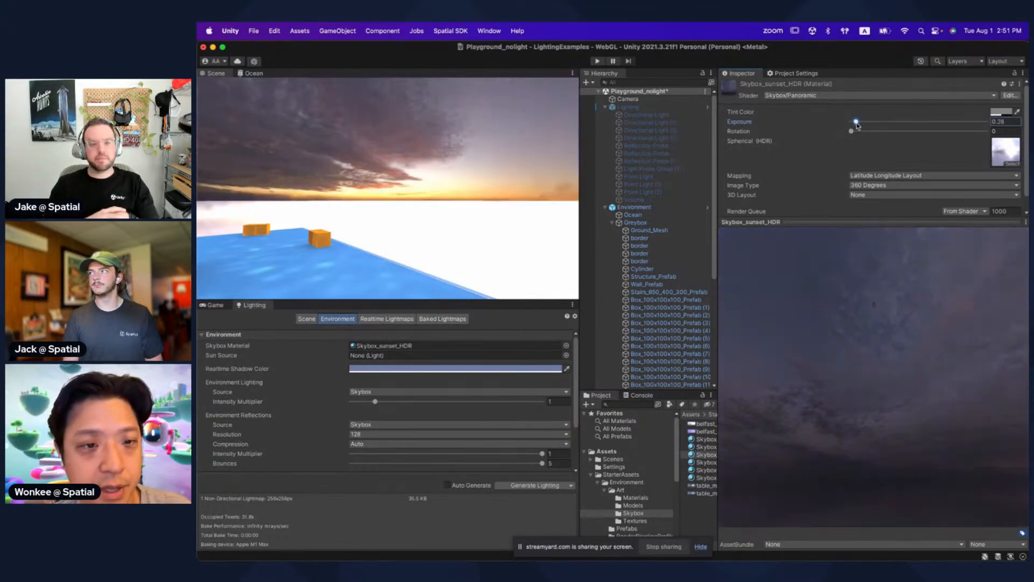
right_drag(422, 194, 540, 183)
mouse_move(859, 123)
mouse_down()
mouse_move(898, 122)
mouse_move(855, 122)
mouse_up()
right_drag(399, 253, 404, 257)
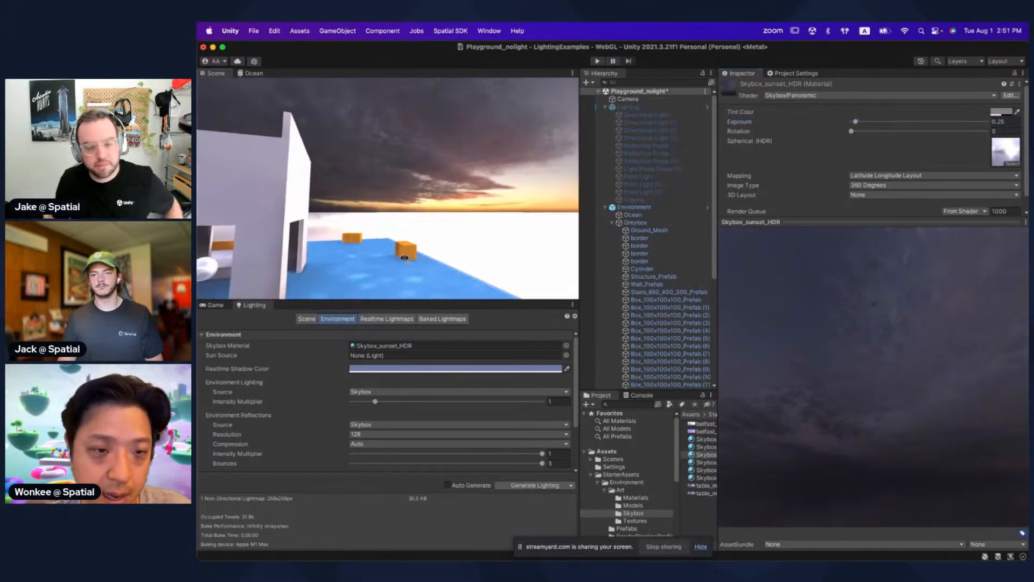
key(shift+space)
right_drag(597, 249, 641, 297)
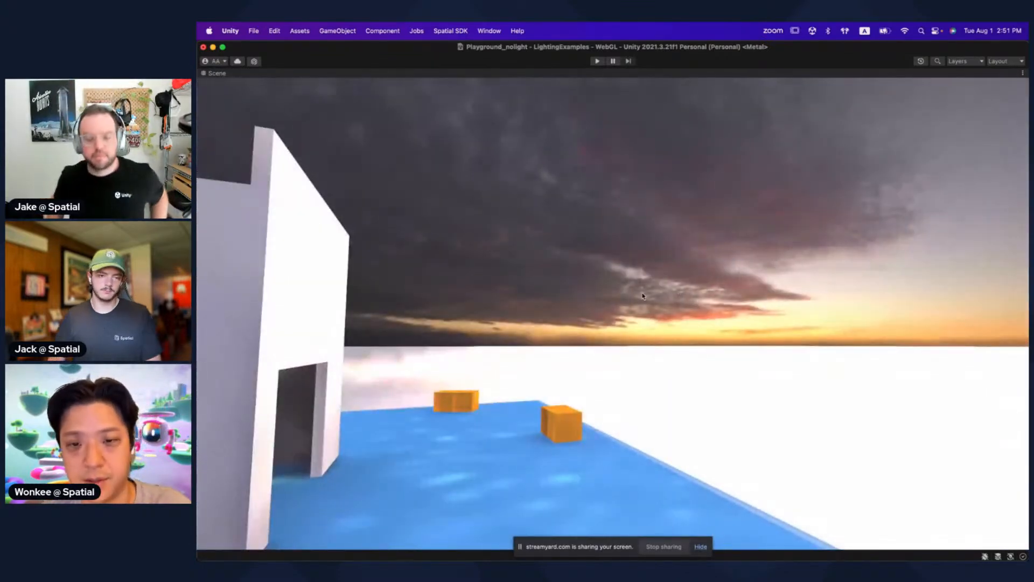
Step: Undo the exposure changes on the sunset HDR skybox, check the bright sky and restore the full editor layout
key(super+z)
key(super+z)
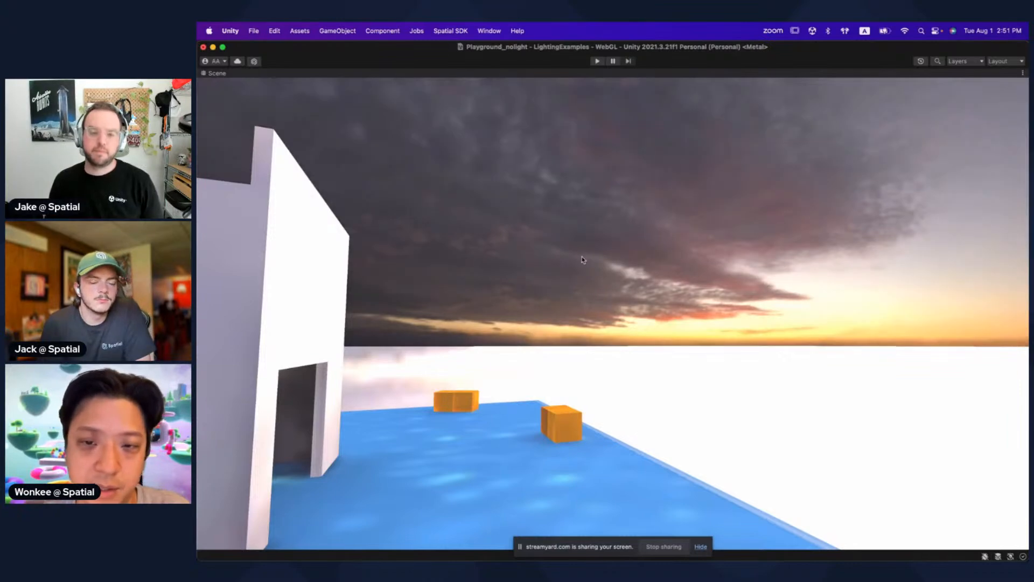
right_drag(664, 234, 625, 250)
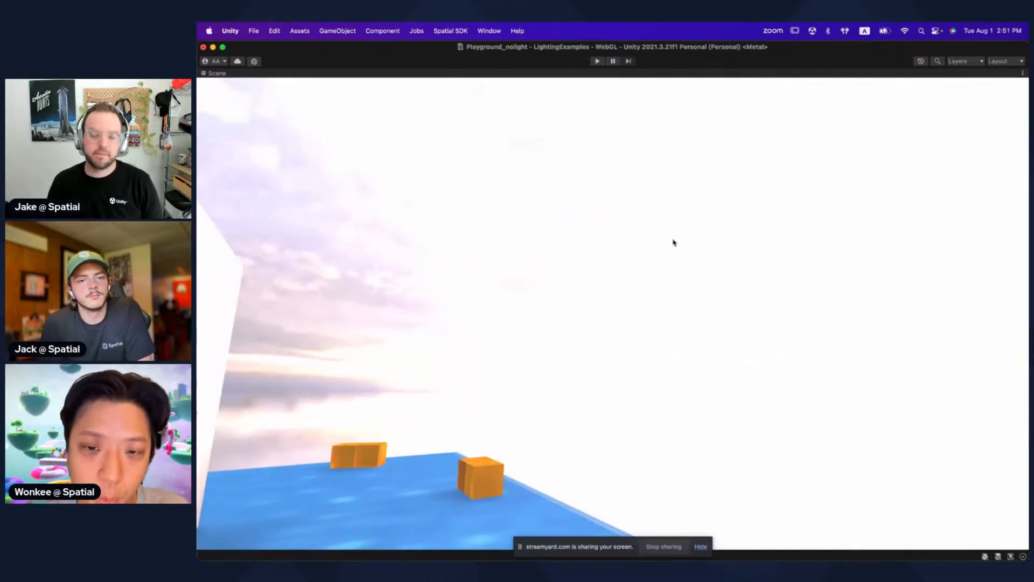
key(shift+space)
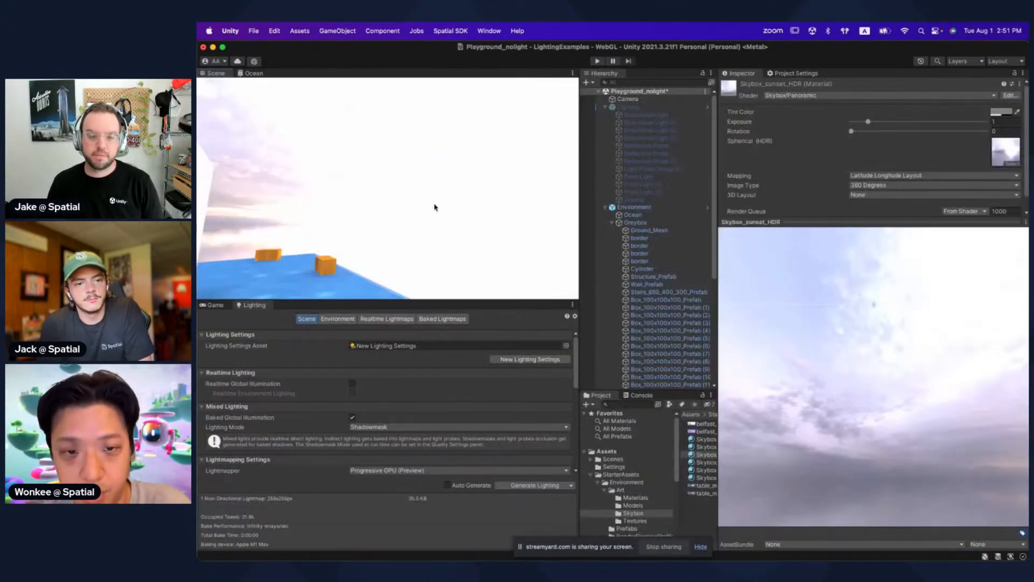
Step: Examine how the HDR sunset skybox lights the robots, spheres and structure walls, using the maximized Scene view
right_drag(451, 209, 393, 210)
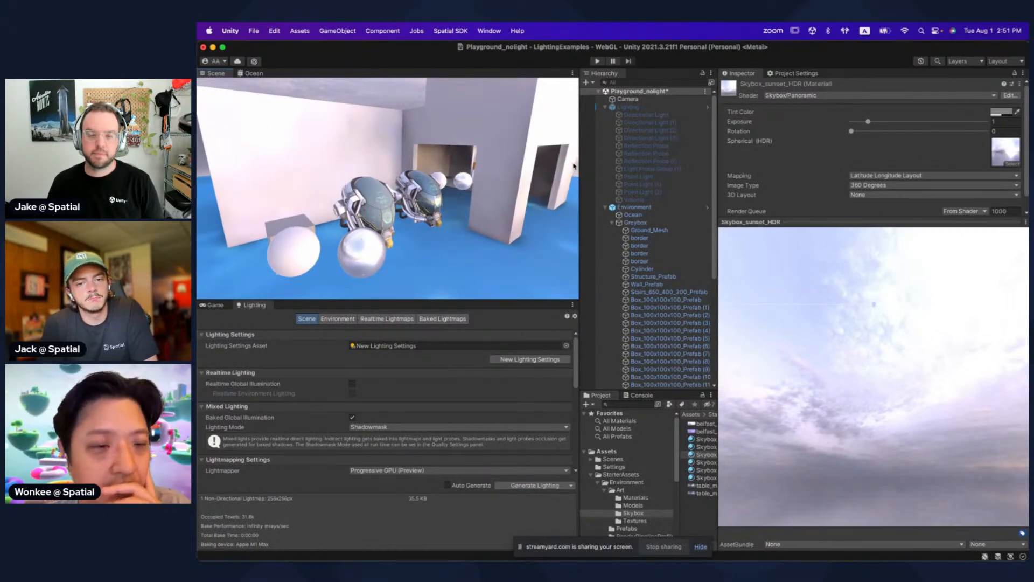
right_drag(461, 219, 451, 210)
key(shift+space)
right_drag(516, 251, 738, 224)
right_drag(880, 210, 602, 260)
right_drag(533, 285, 493, 250)
right_drag(645, 272, 619, 277)
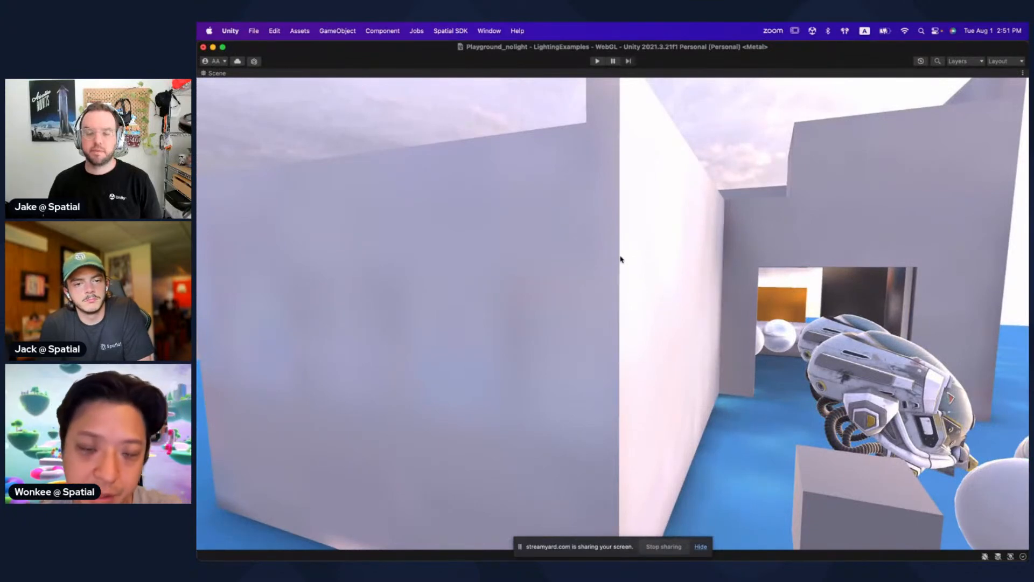
right_drag(670, 277, 695, 282)
Step: Restore the editor layout and assign the Skybox_sunset_LDR material as the scene's skybox in the environment lighting settings
key(shift+space)
click(704, 446)
click(703, 454)
click(704, 462)
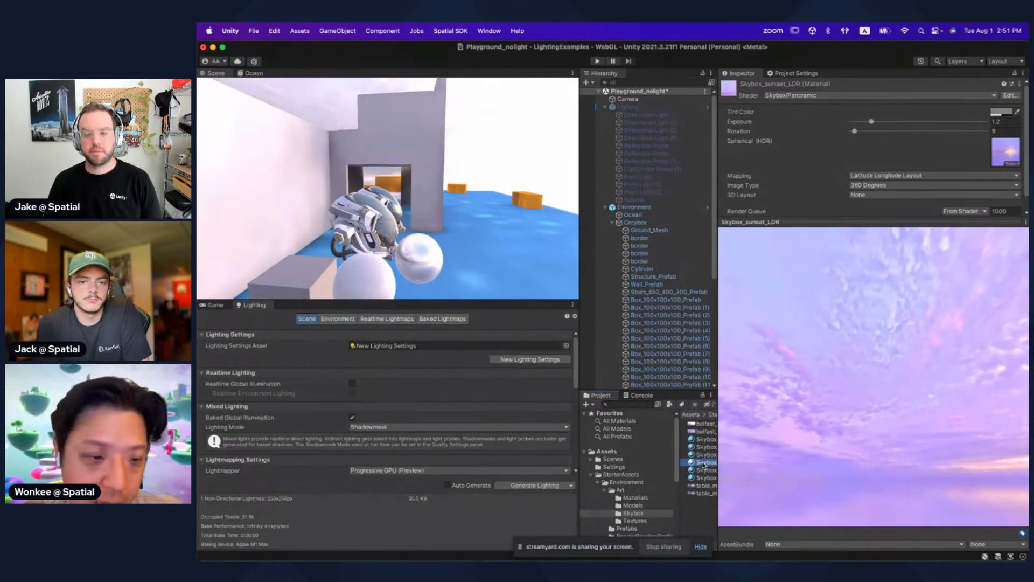
click(338, 318)
drag(442, 363, 422, 346)
Step: Frame the sunset sky beside the structure, generate the lighting with the LDR skybox and maximize the Scene view
right_drag(450, 189, 571, 156)
right_drag(465, 136, 404, 164)
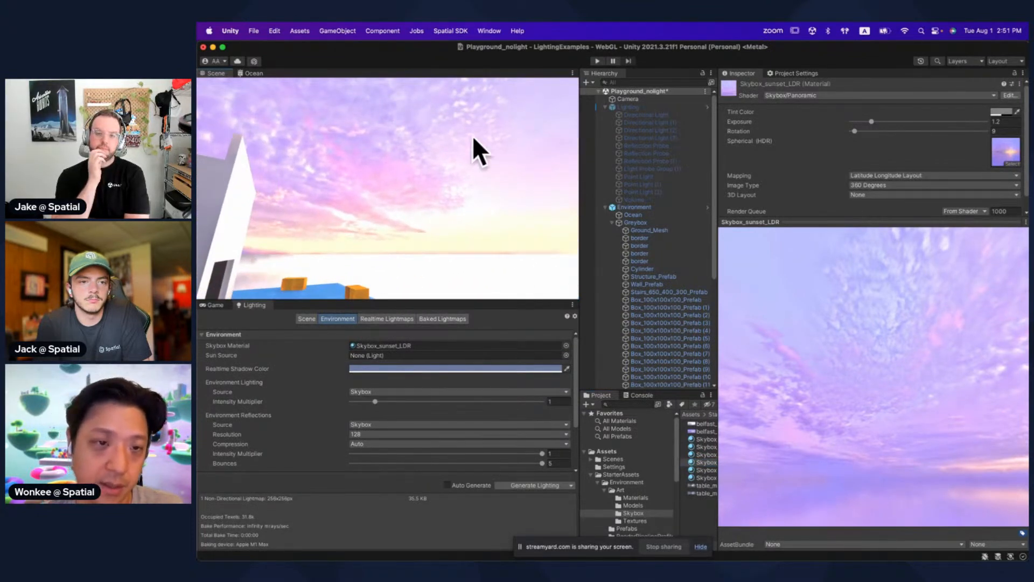
click(537, 487)
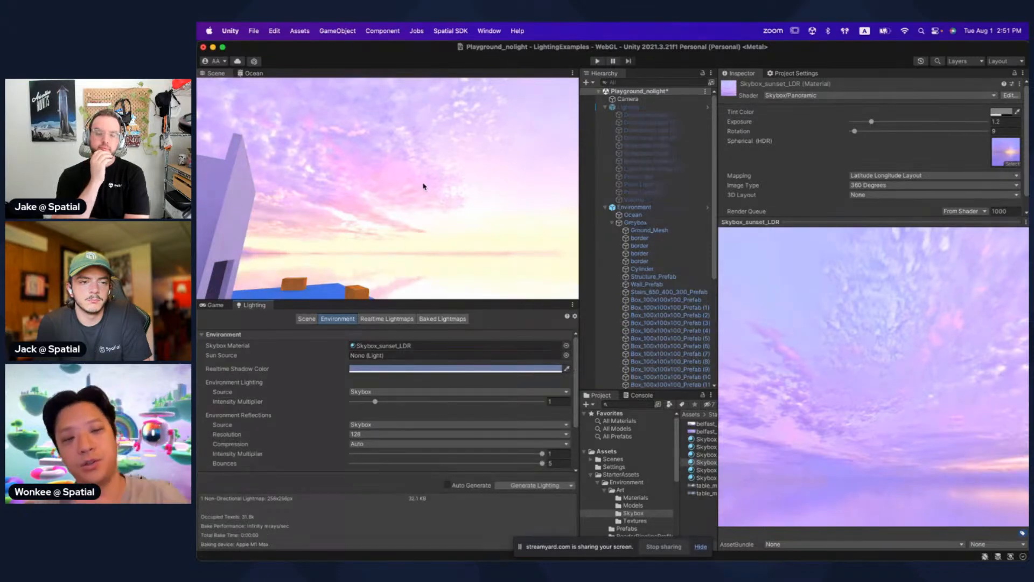
key(shift+space)
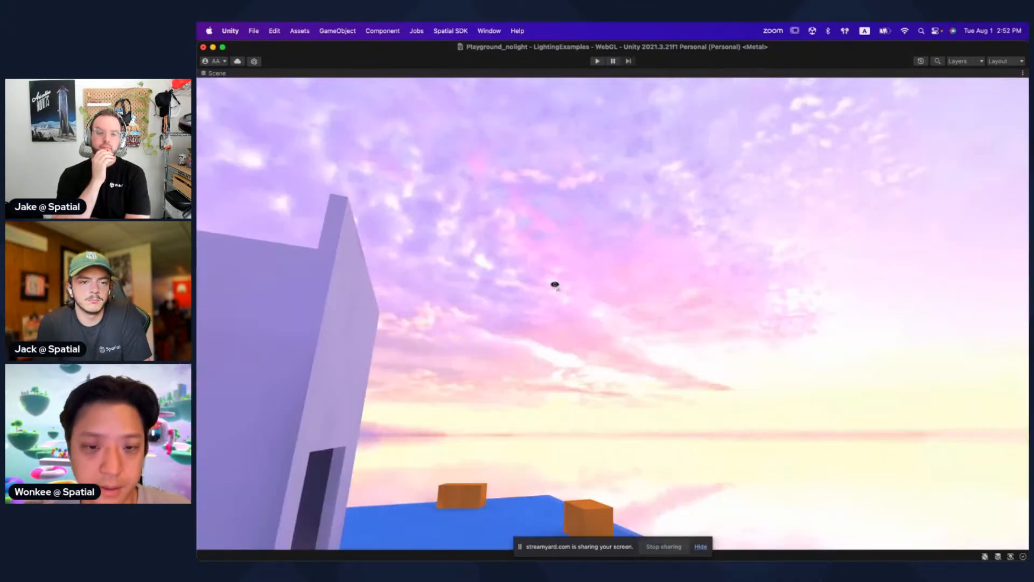
Step: Switch to the TextEdit note, write "0~1" below the "1 white" line, highlight it and move the note window aside
key(super+Tab)
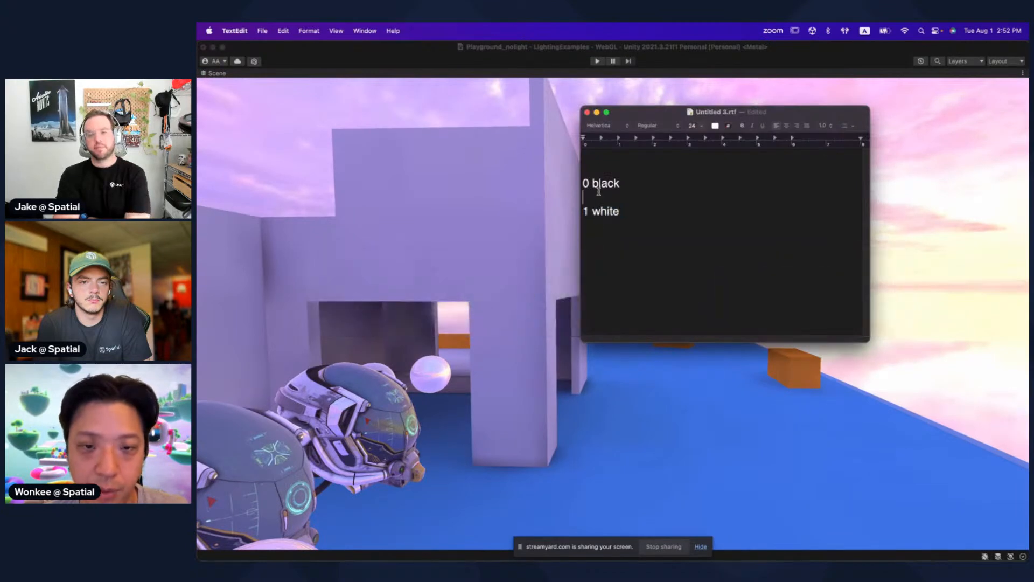
text(0~1)
key(shift+super+Left)
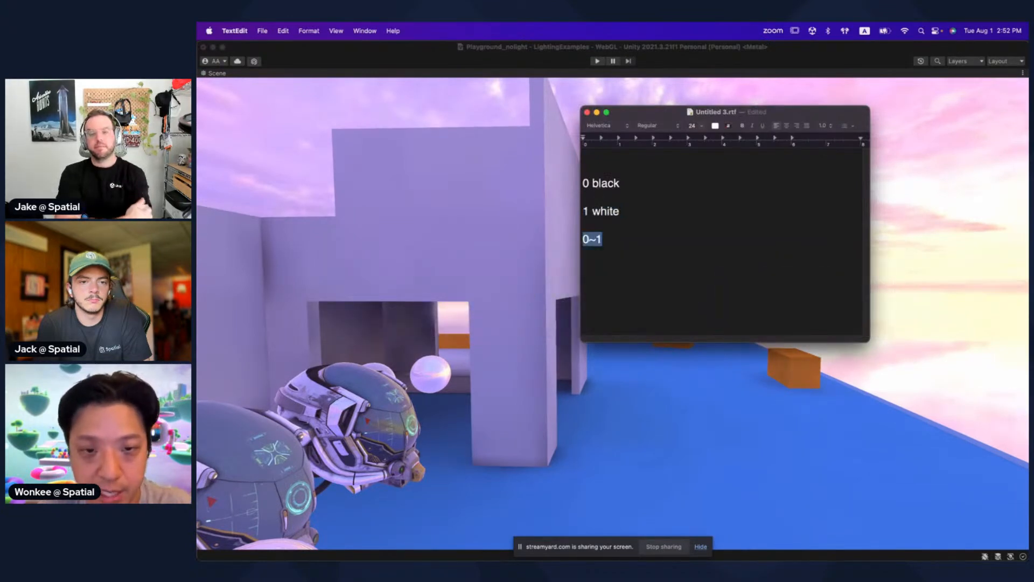
drag(642, 110, 714, 109)
click(682, 232)
drag(683, 239, 658, 244)
Step: Return to Unity and examine the structure and robots baked with the LDR sunset skybox
right_drag(549, 295, 514, 294)
key(s)
key(w)
right_drag(493, 250, 560, 281)
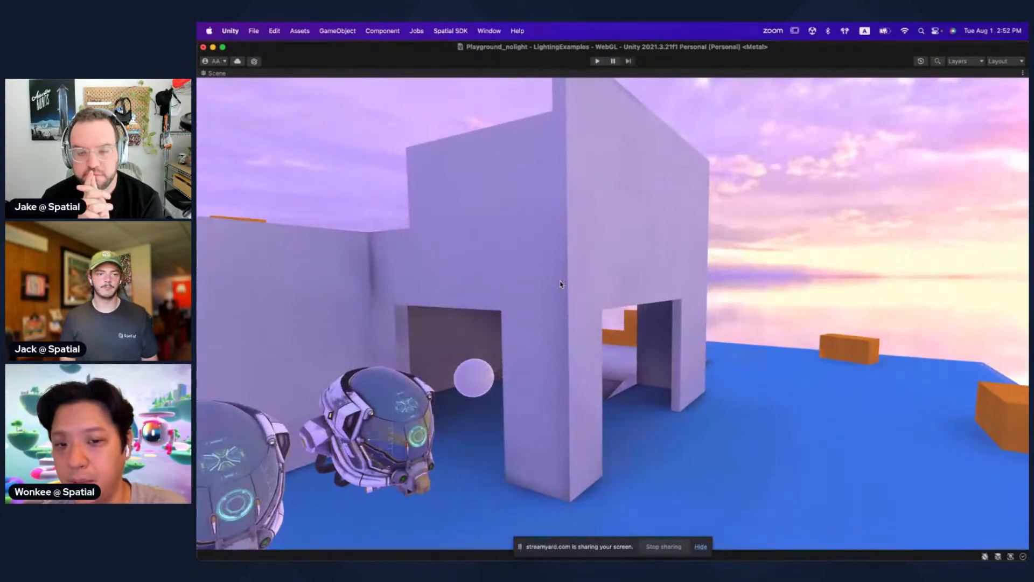
Step: Restore the editor layout and reveal the belfast_sunset_puresky_2k EXR texture from the Skybox folder in Finder
key(shift+space)
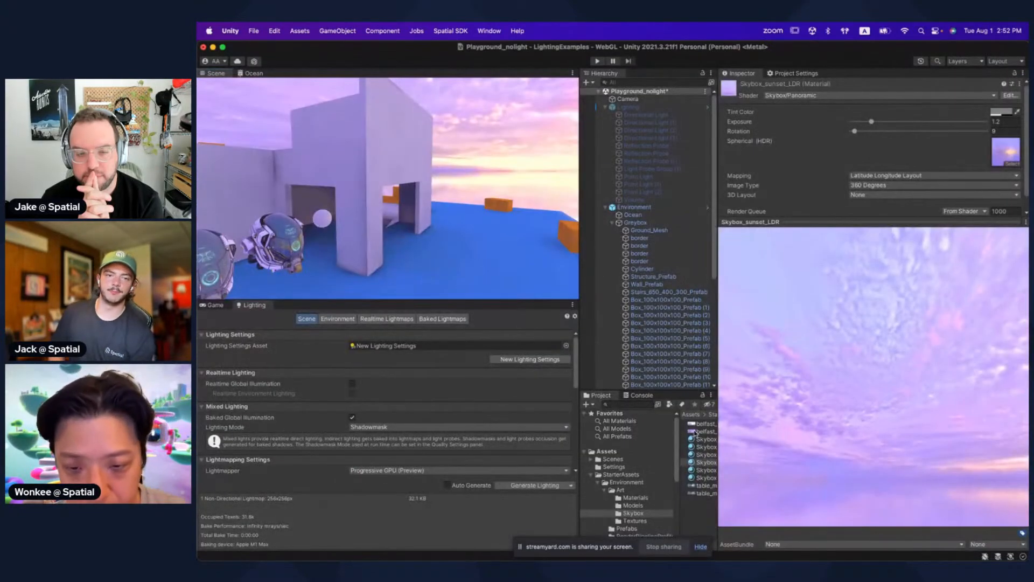
click(704, 424)
right_click(705, 426)
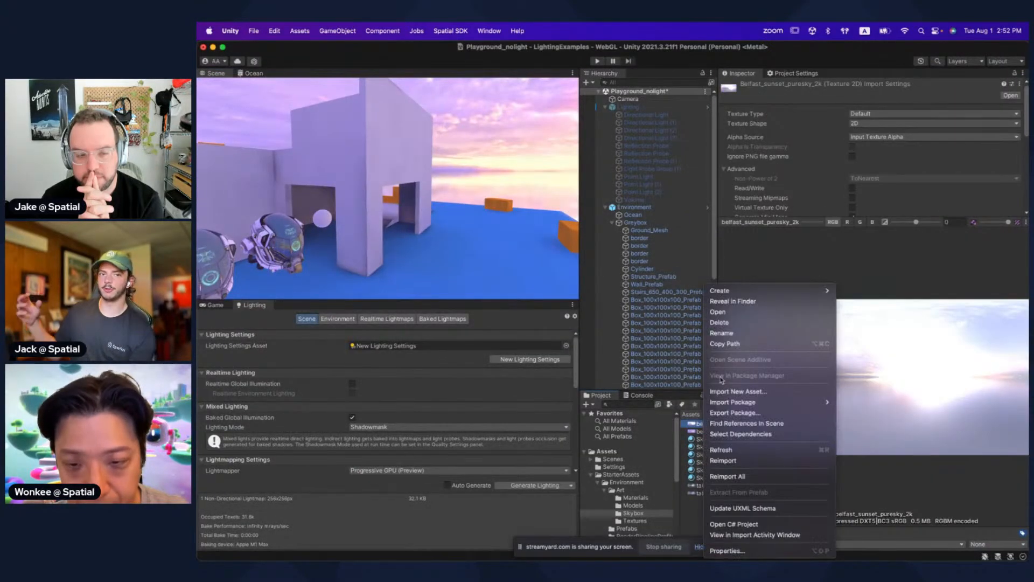
click(725, 298)
drag(480, 278, 446, 272)
Step: Switch to Photoshop and open belfast_sunset_puresky_2k.exr from the Finder window
mouse_move(1010, 377)
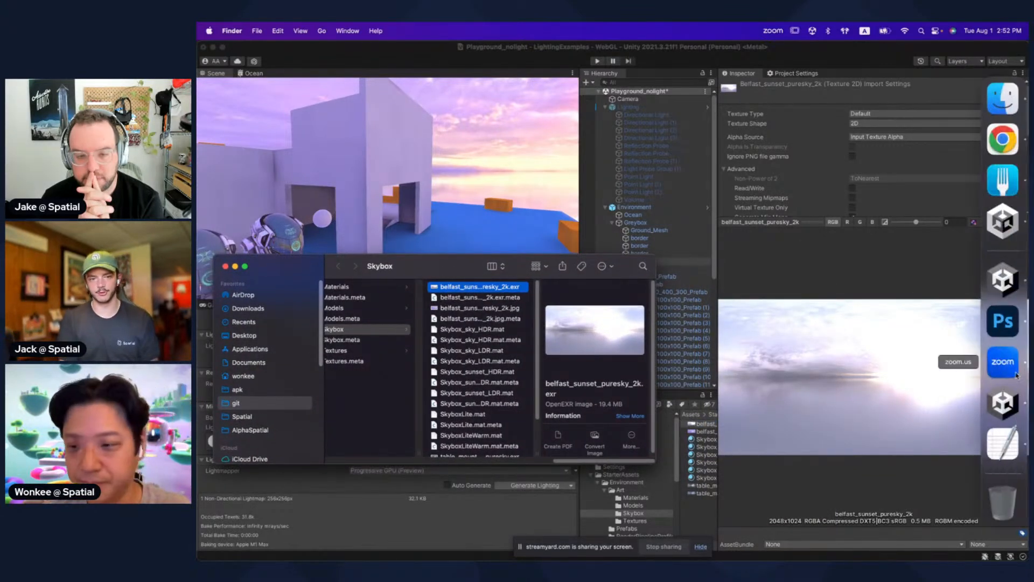
key(super+space)
click(1003, 321)
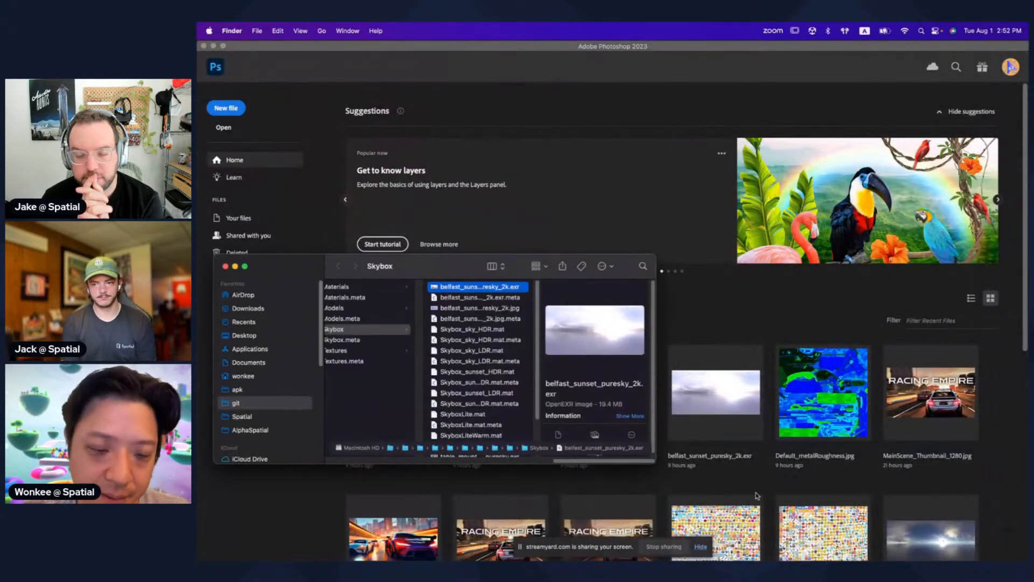
drag(494, 288, 781, 292)
click(645, 220)
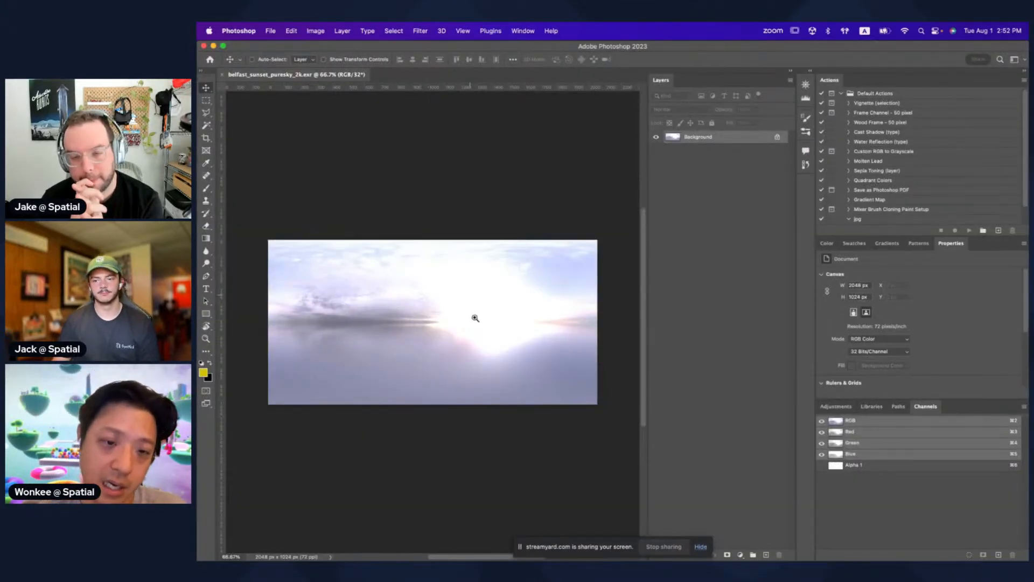
Step: Try HDR Toning on the sunset image with gamma 0.47, exposure +3.47 and detail +143%, and cancel the dialog
key(z)
click(475, 318)
alt+click(471, 308)
key(v)
click(291, 31)
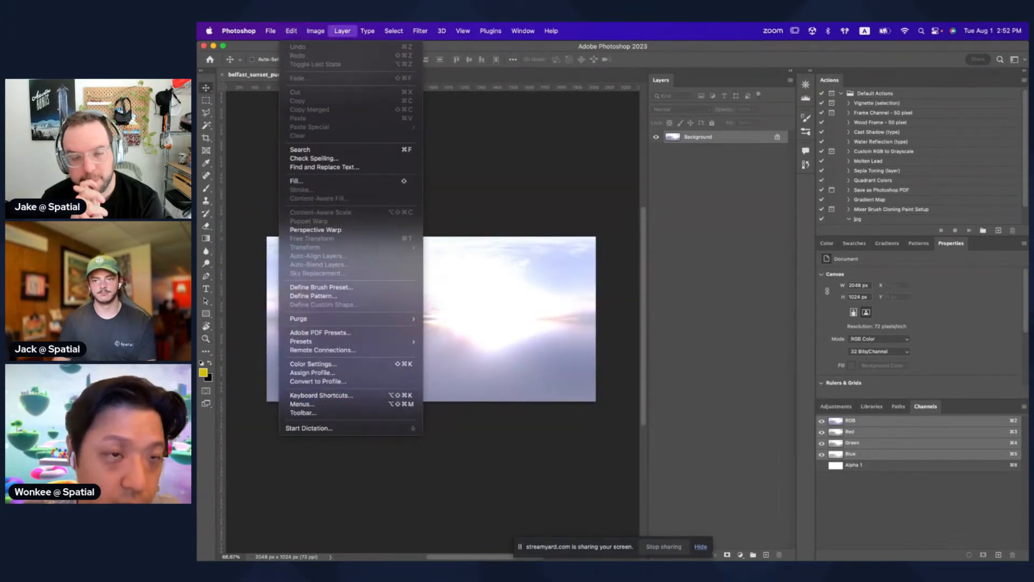
mouse_move(423, 33)
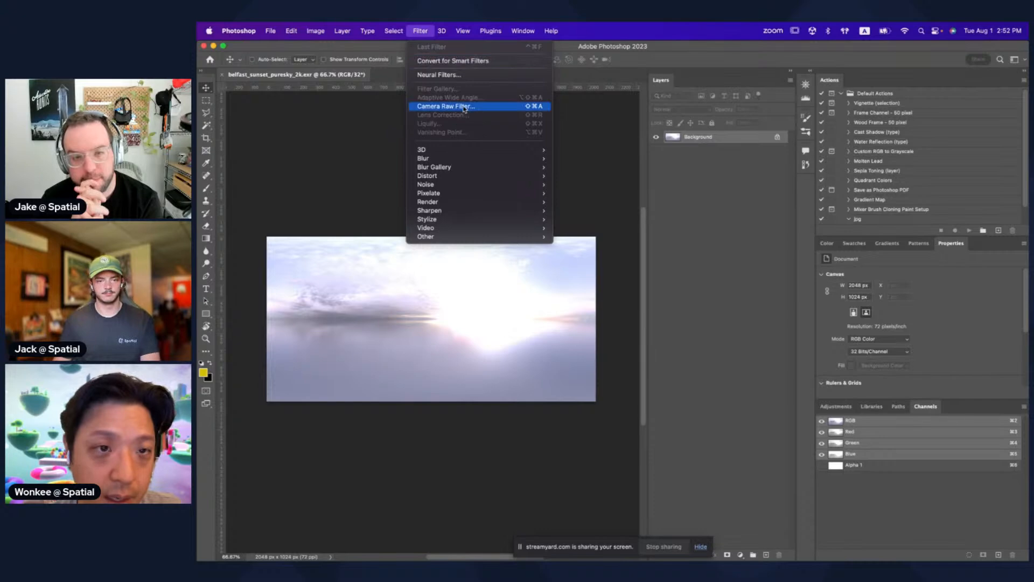
mouse_move(315, 32)
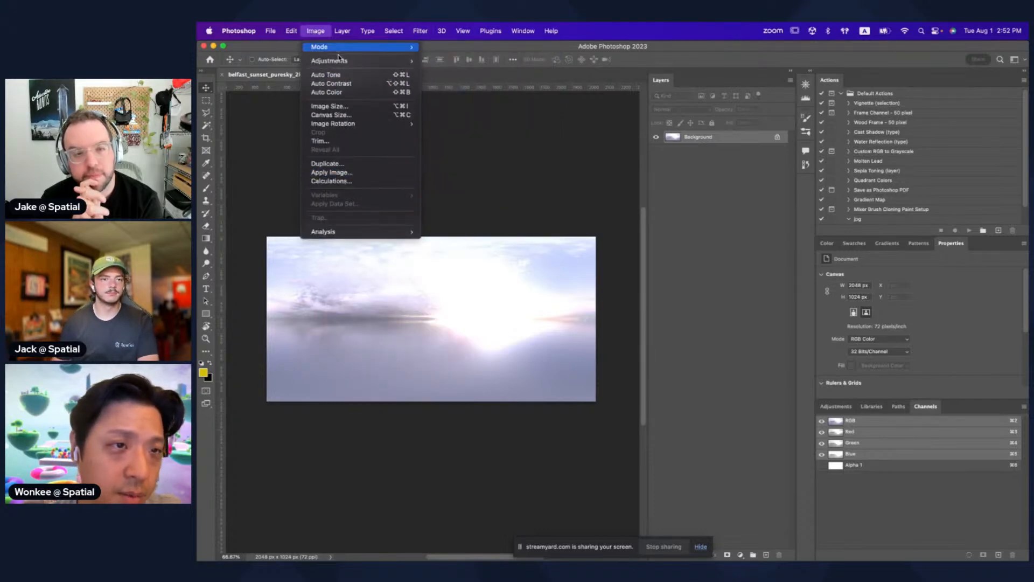
mouse_move(338, 61)
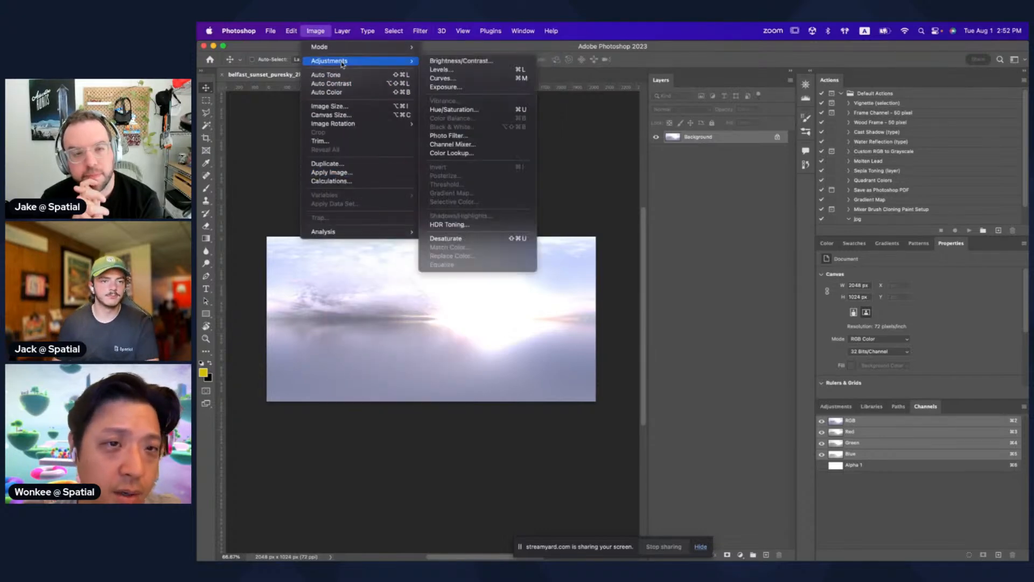
click(450, 224)
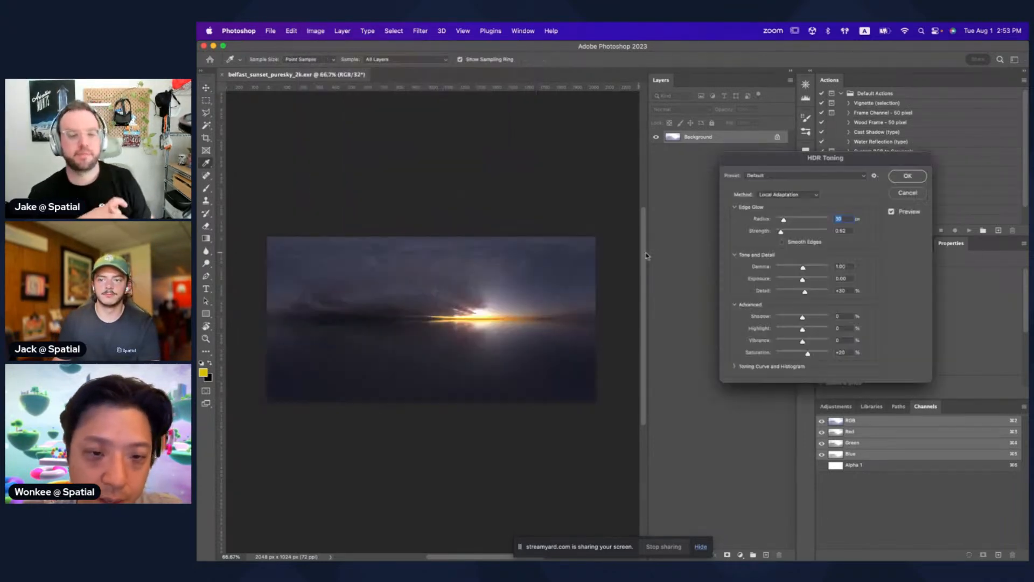
drag(803, 267, 815, 292)
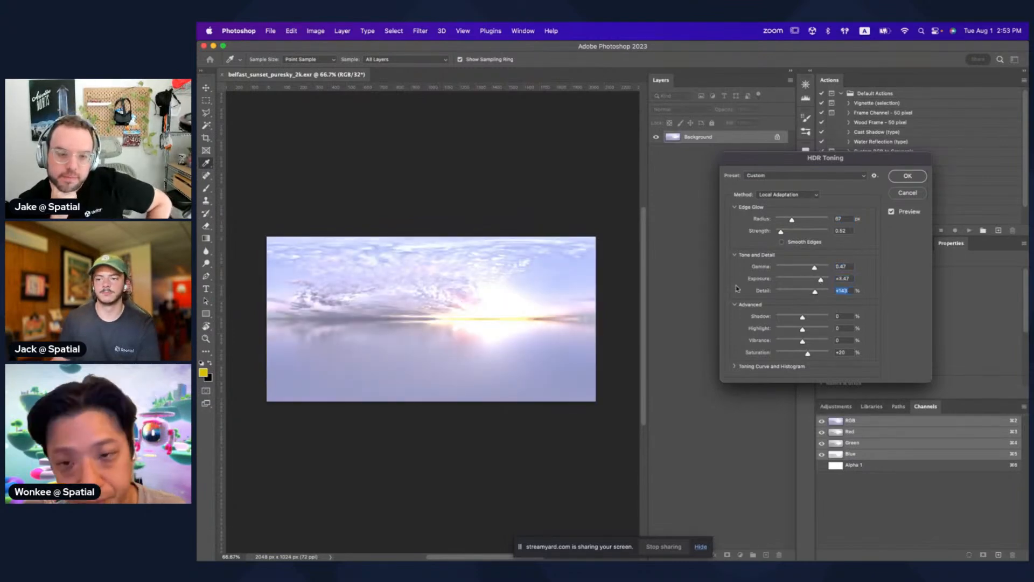
click(907, 192)
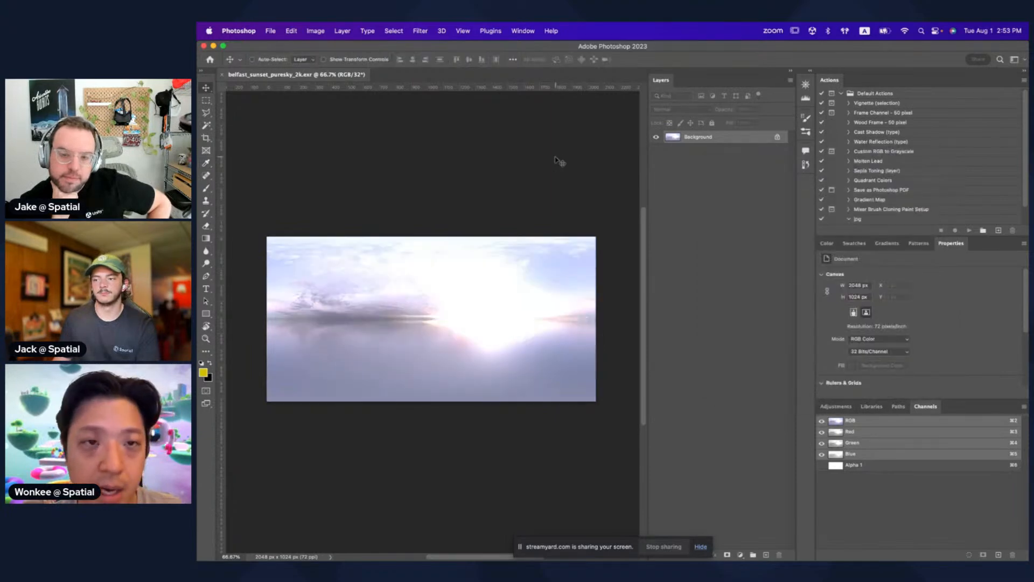
Step: Start converting the sunset image to 8 Bits/Channel with HDR Toning
click(419, 32)
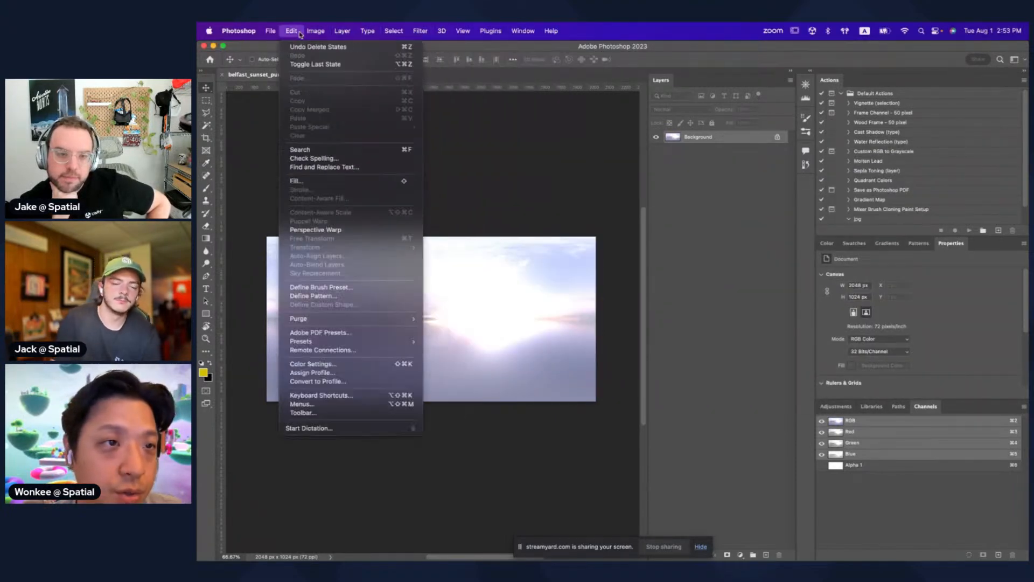
mouse_move(326, 49)
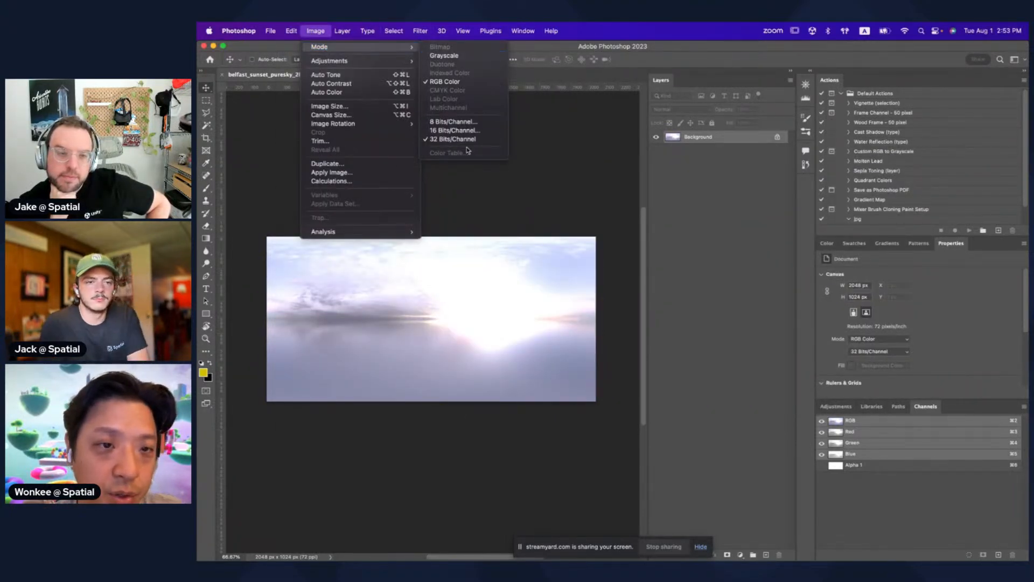
click(458, 123)
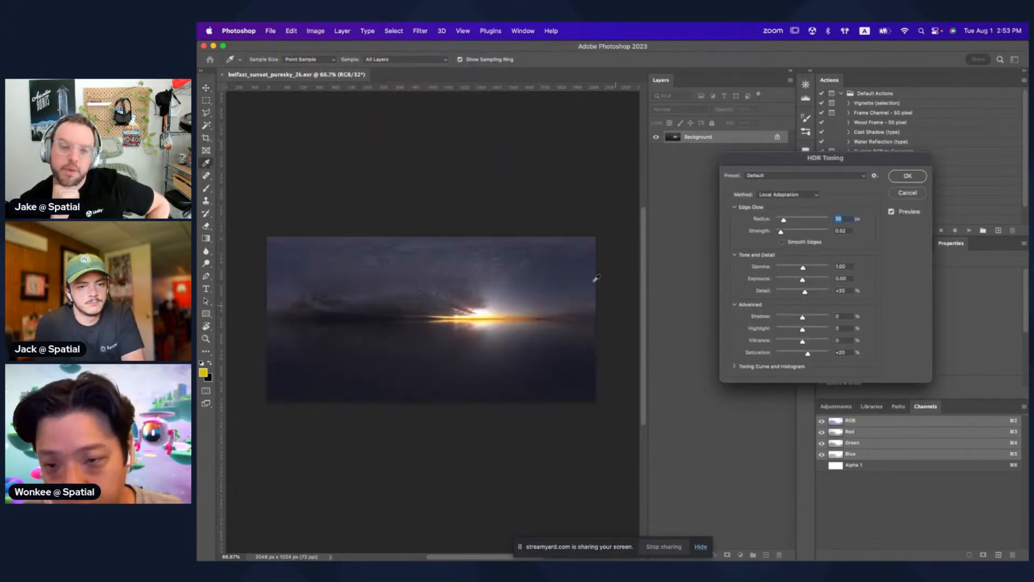
Step: Switch to the Google Slides presentation in Chrome and show slide 35, "Find references (look & feel)"
key(super+Tab)
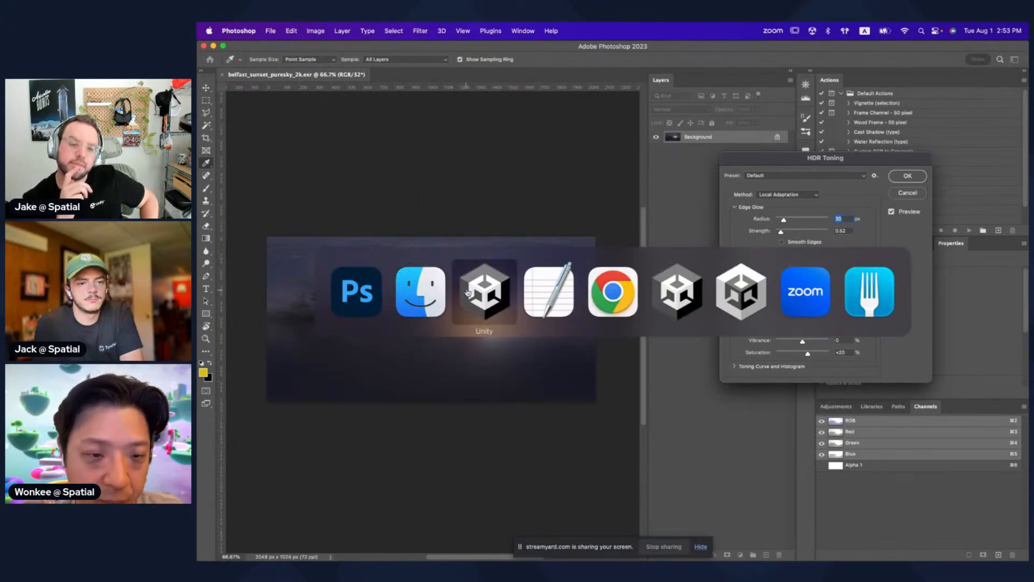
click(613, 300)
click(260, 241)
scroll(261, 241, up, 4)
scroll(260, 241, up, 3)
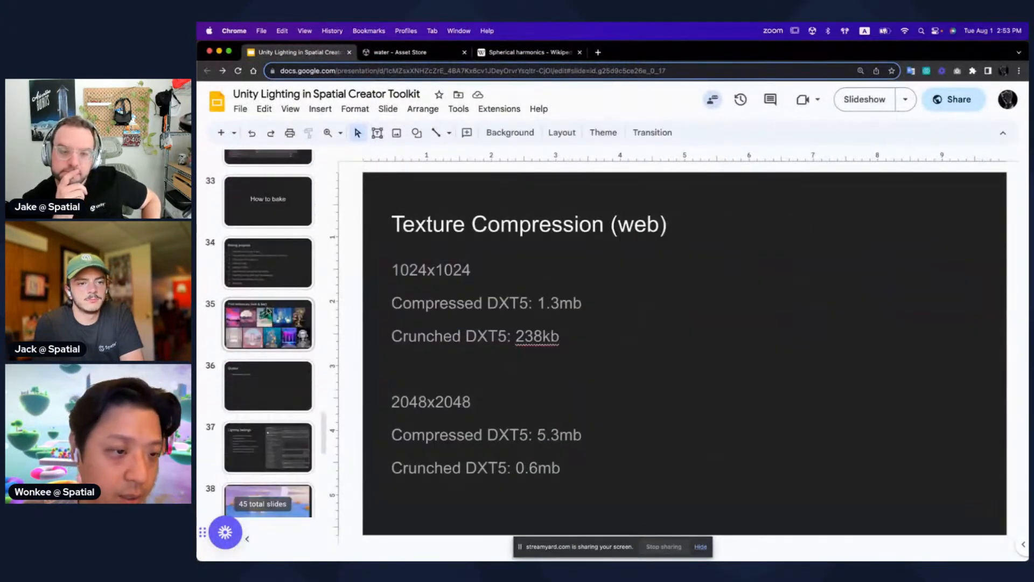
click(268, 324)
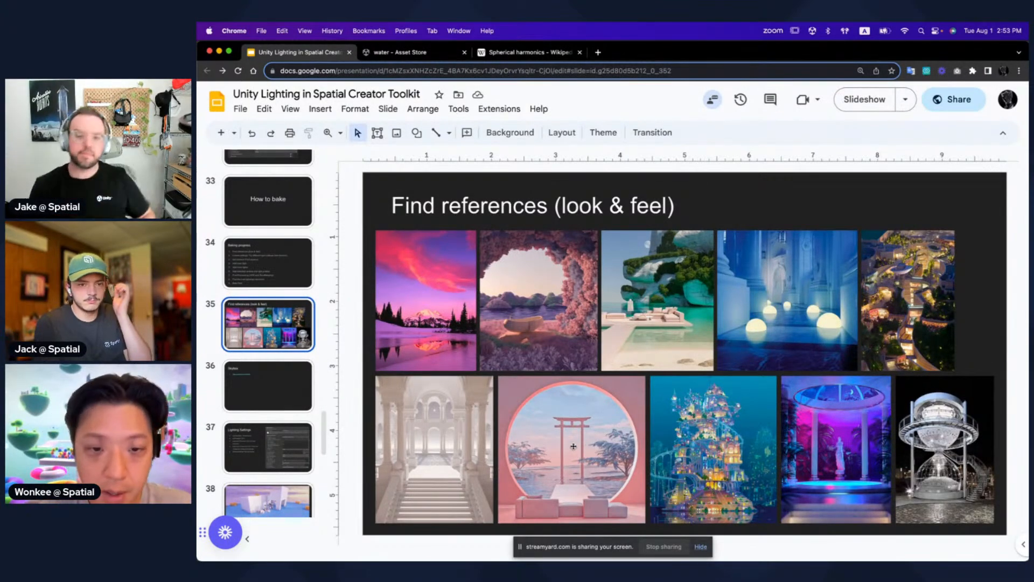
Step: Return to Photoshop and apply HDR Toning with gamma 0.40, highlight -71%, raised exposure and vibrance, and adjusted saturation
key(super+Tab)
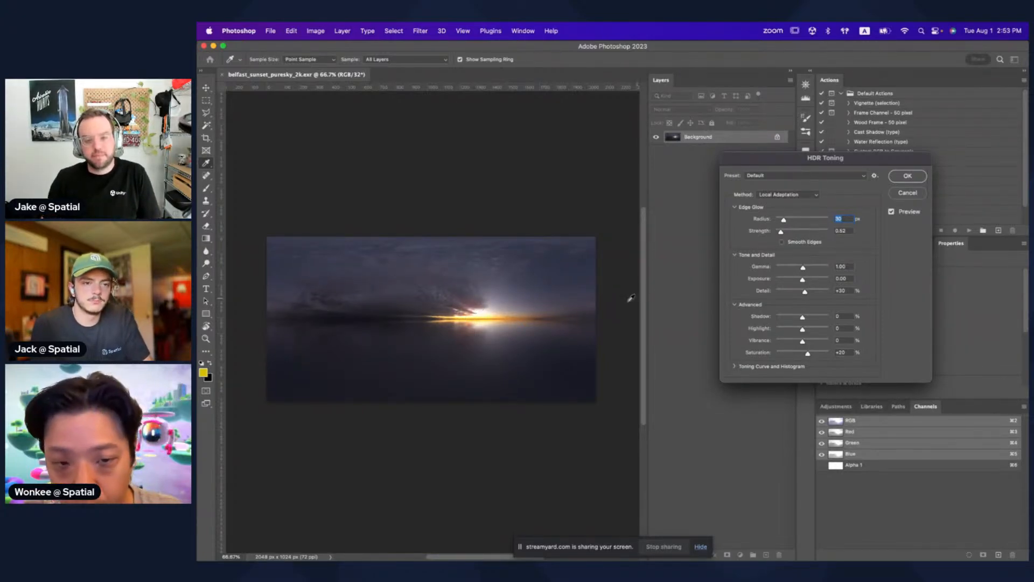
mouse_move(803, 267)
mouse_down()
mouse_move(817, 269)
mouse_move(813, 281)
mouse_up()
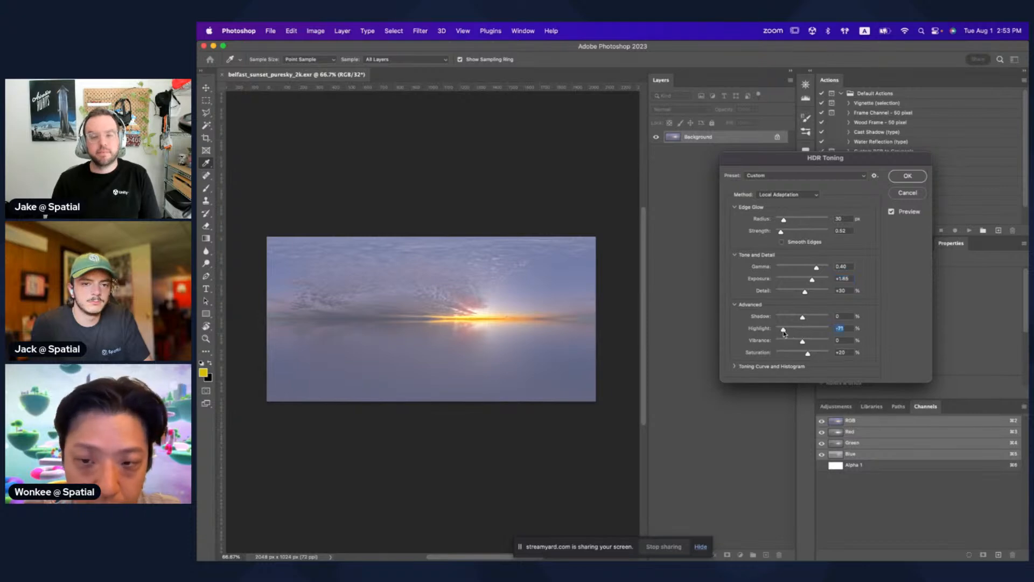
drag(784, 333, 784, 334)
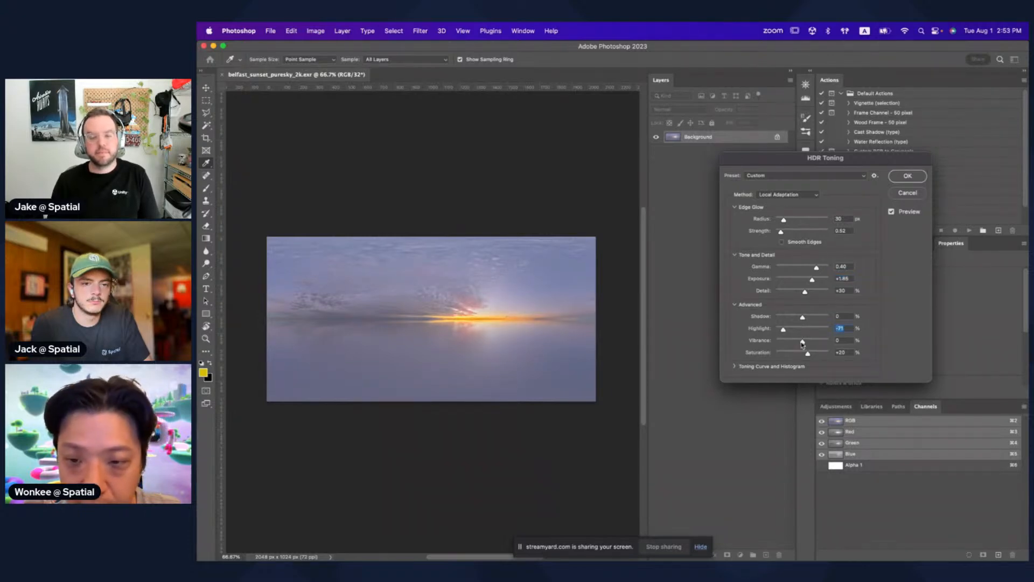
drag(819, 343, 821, 341)
drag(807, 354, 806, 358)
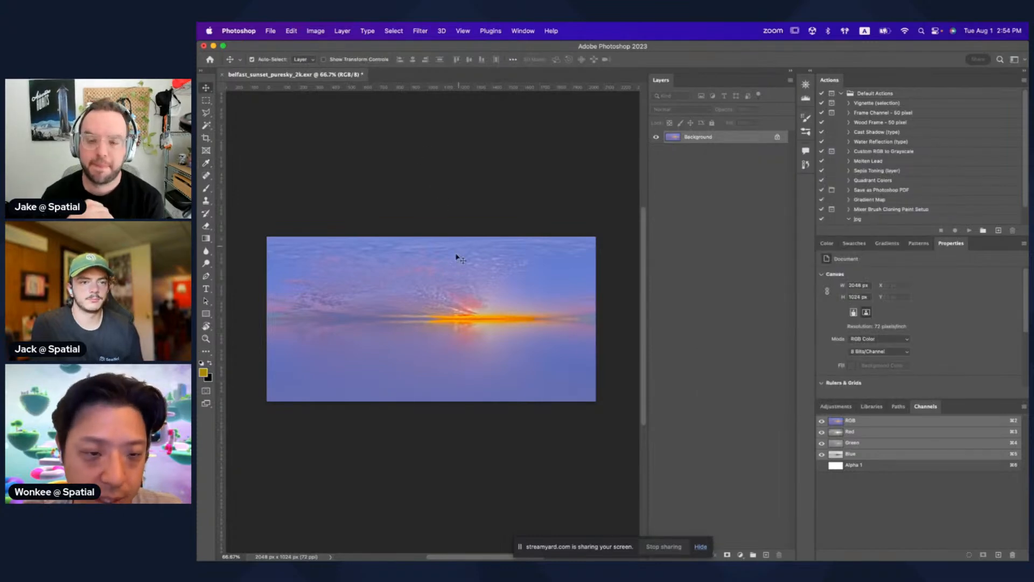
Step: Switch to Unity and examine the LDR sunset sky around the scene in the maximized Scene view
key(super+Tab)
key(super+Tab)
key(super+Tab)
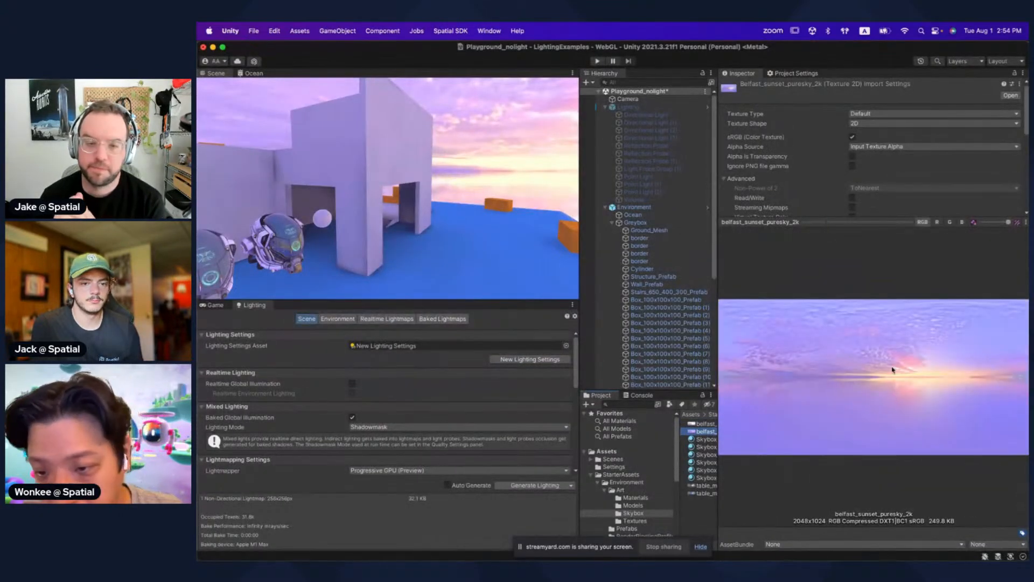
right_drag(438, 227, 401, 213)
key(shift+space)
right_drag(517, 291, 641, 257)
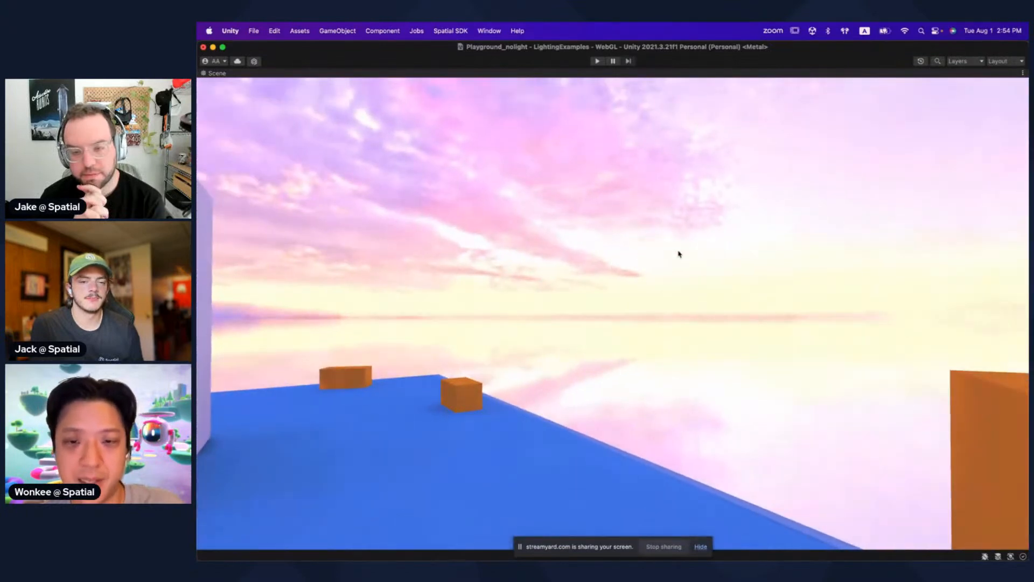
right_drag(703, 235, 657, 257)
Step: Glance at the reference slide, return to Unity, and examine the baked structure's interior and exterior before restoring the editor layout
key(super+Tab)
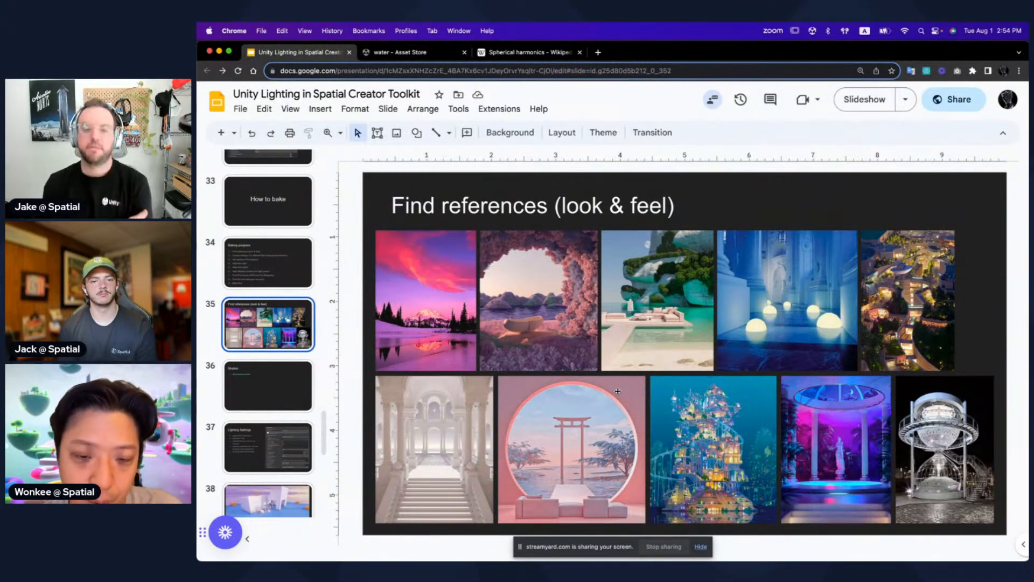
key(super+Tab)
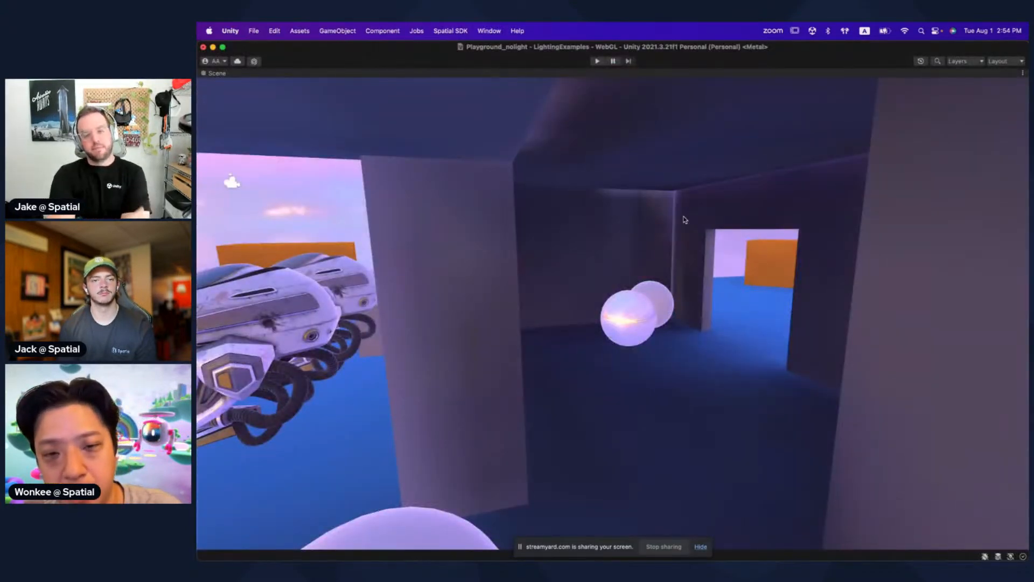
right_drag(624, 261, 645, 260)
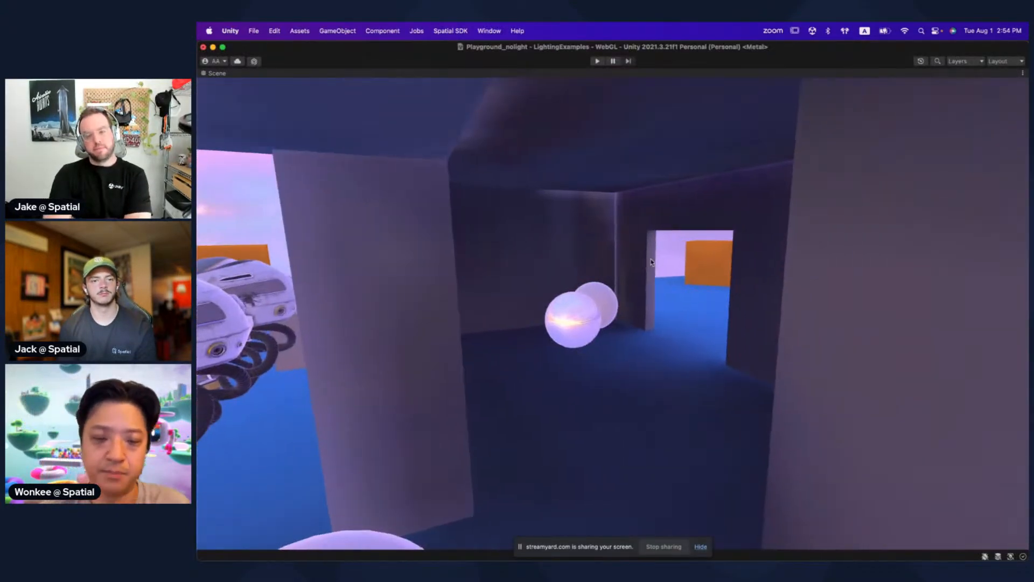
scroll(651, 262, down, 5)
alt+drag(651, 262, 561, 302)
scroll(569, 297, down, 5)
key(shift+space)
alt+drag(409, 226, 462, 225)
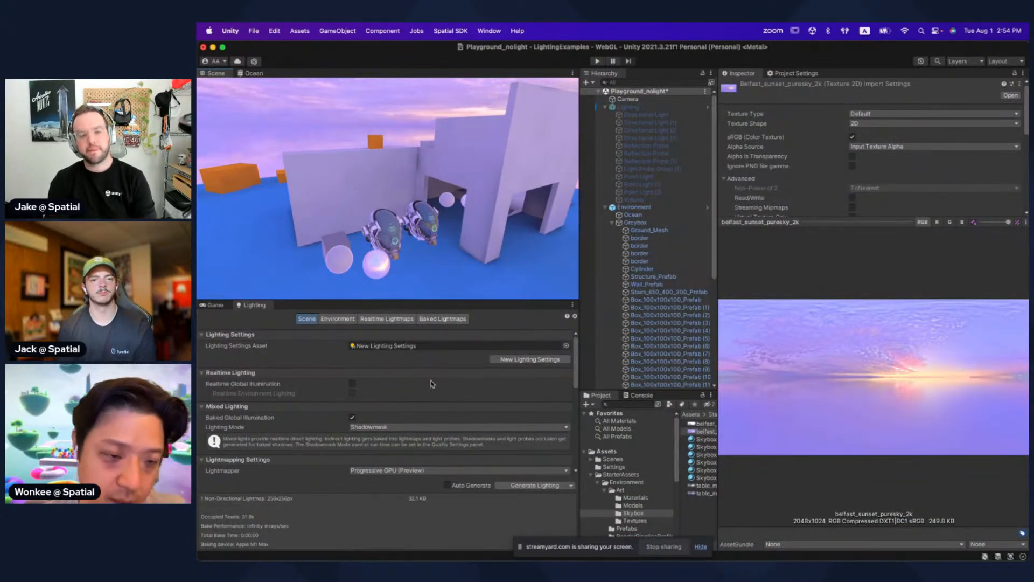
Step: Set the lightmapping Indirect Intensity to 2 and generate the scene lighting
click(338, 319)
mouse_move(423, 300)
mouse_down()
mouse_move(423, 246)
mouse_move(415, 293)
mouse_up()
click(306, 313)
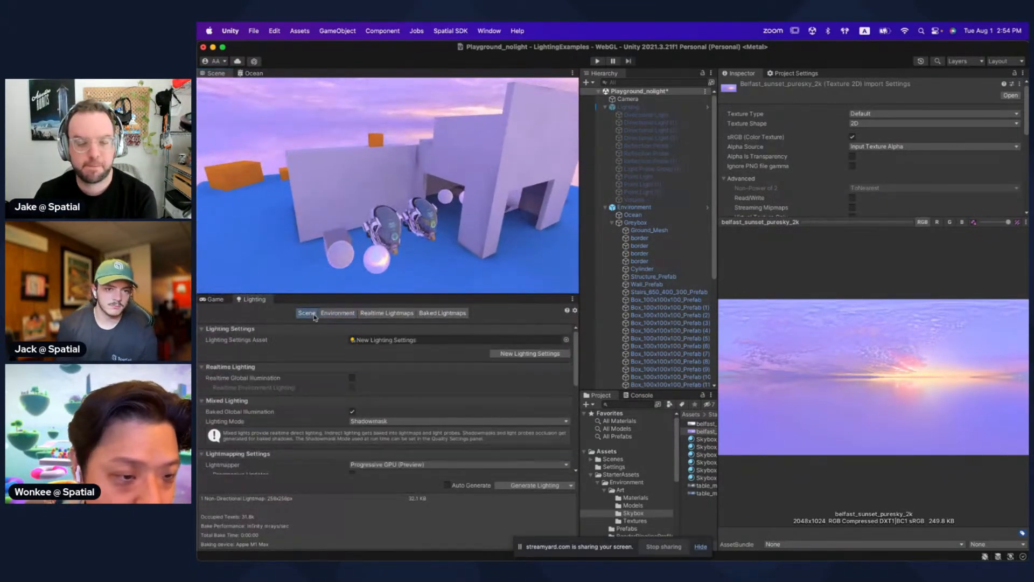
scroll(388, 371, down, 5)
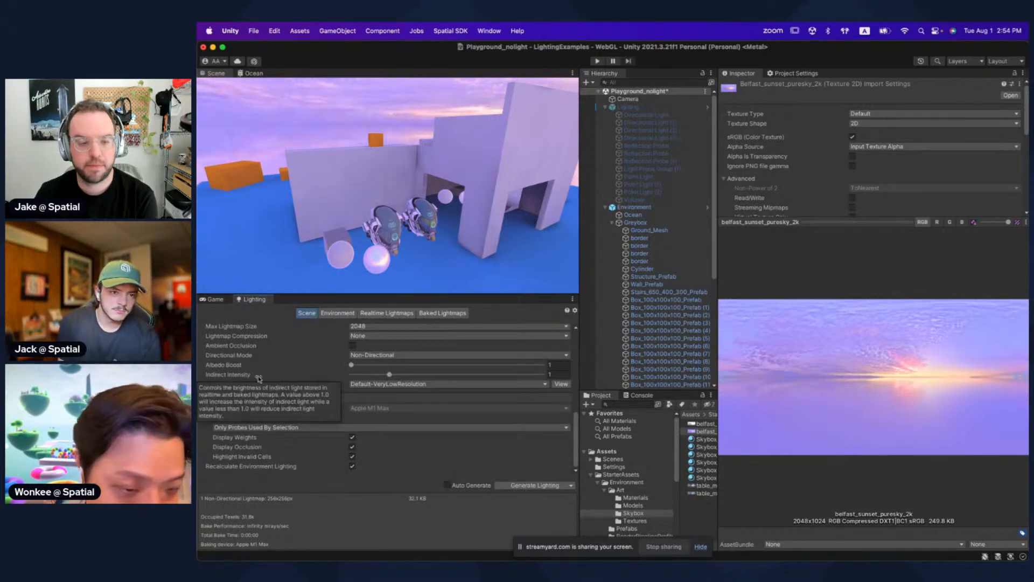
click(551, 374)
text(2)
right_drag(396, 224, 428, 216)
click(512, 485)
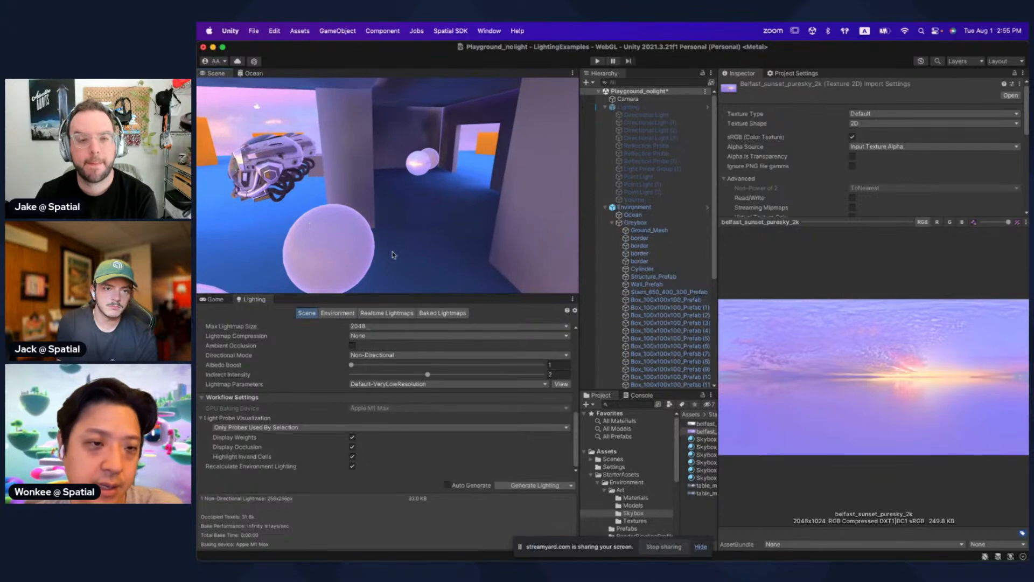
Step: Set Indirect Intensity to 4, regenerate the lighting, and examine the structure inside and out
right_drag(453, 174, 446, 186)
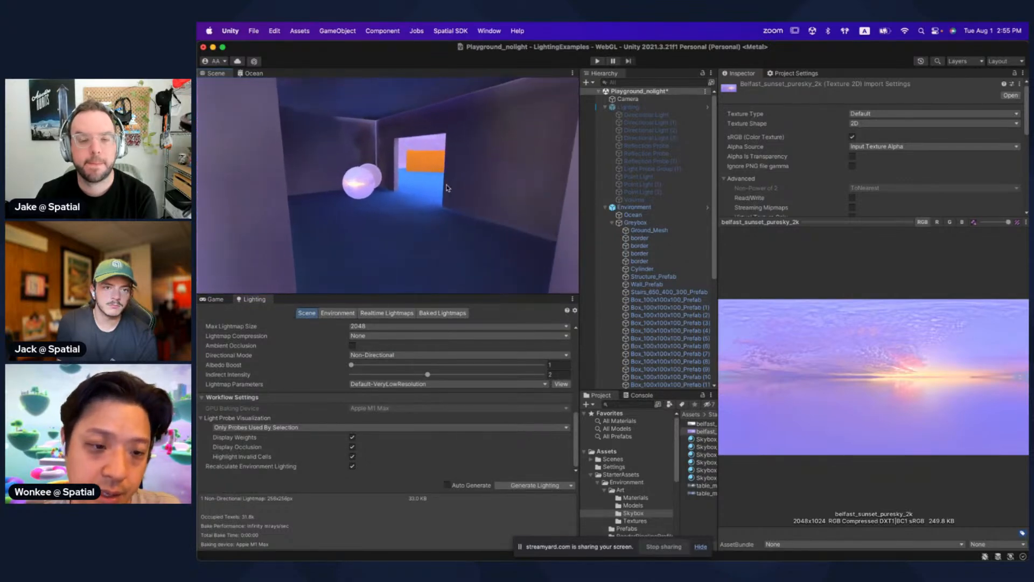
click(539, 485)
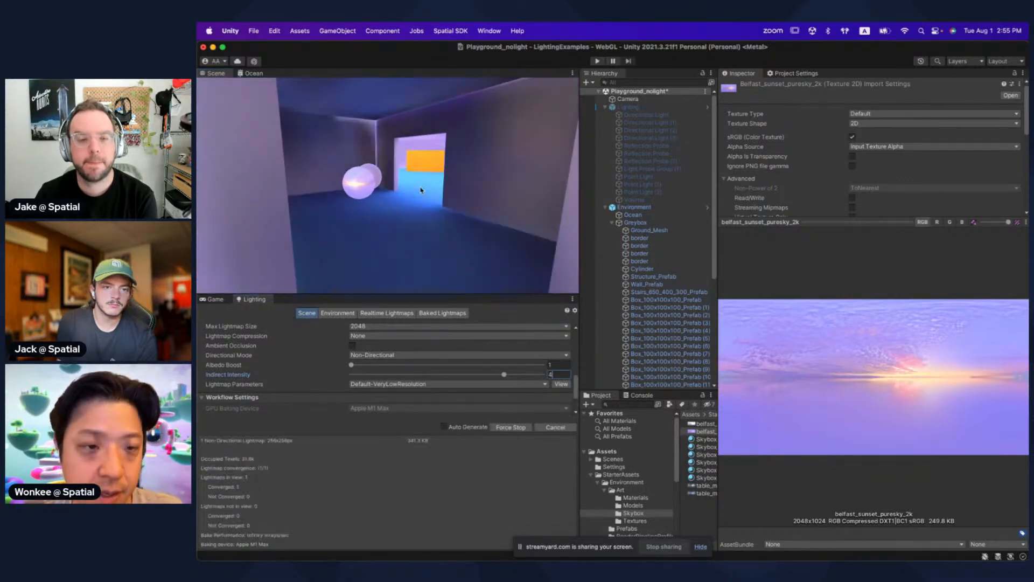
right_drag(366, 205, 457, 210)
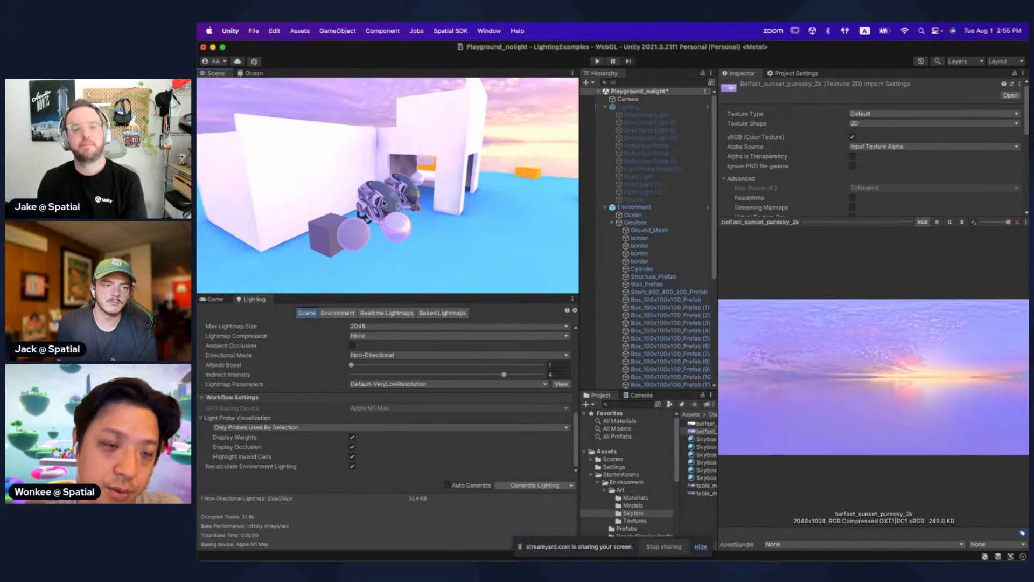
Step: Restore Indirect Intensity to 1 and bake the lighting again
right_drag(408, 173, 362, 183)
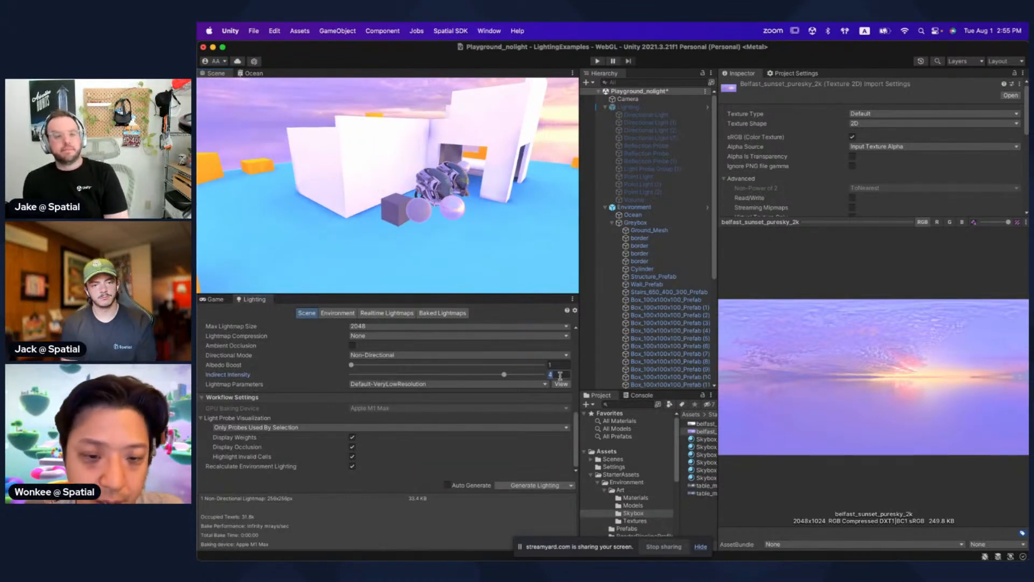
click(539, 485)
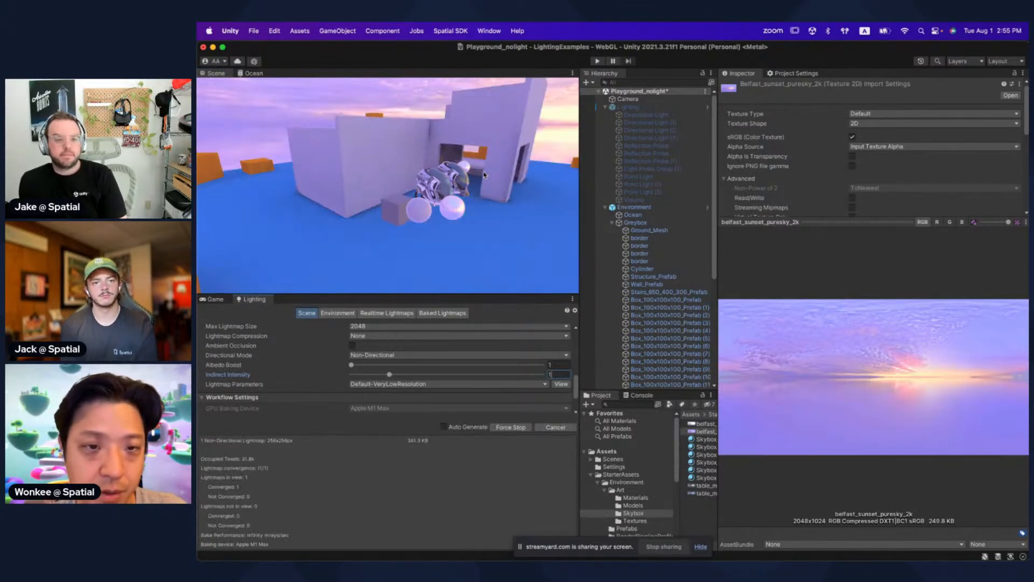
Step: Activate the Lighting group and its Directional Light, generate the lighting, and examine the lit structure
click(631, 108)
click(743, 87)
double_click(646, 114)
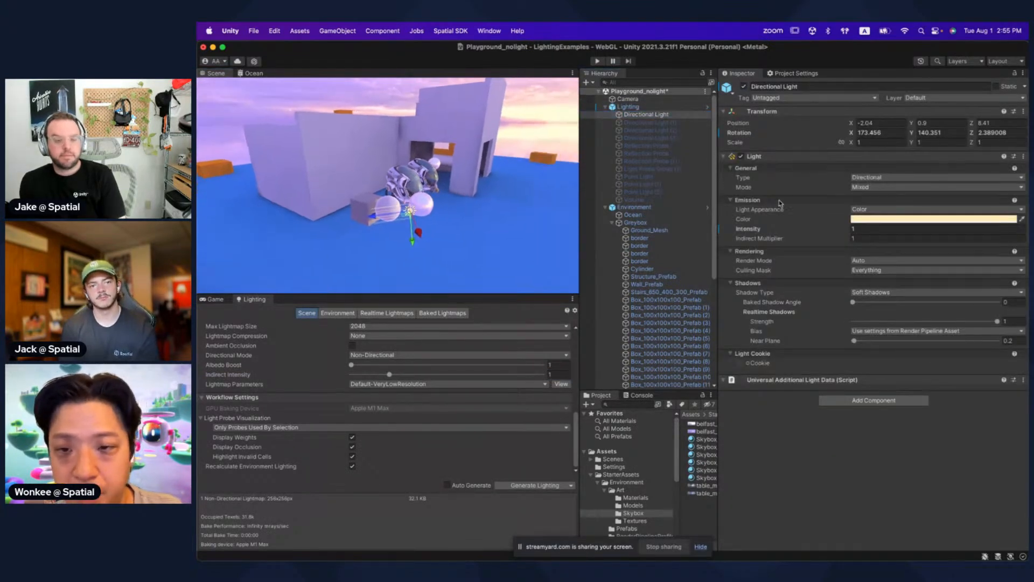
click(555, 486)
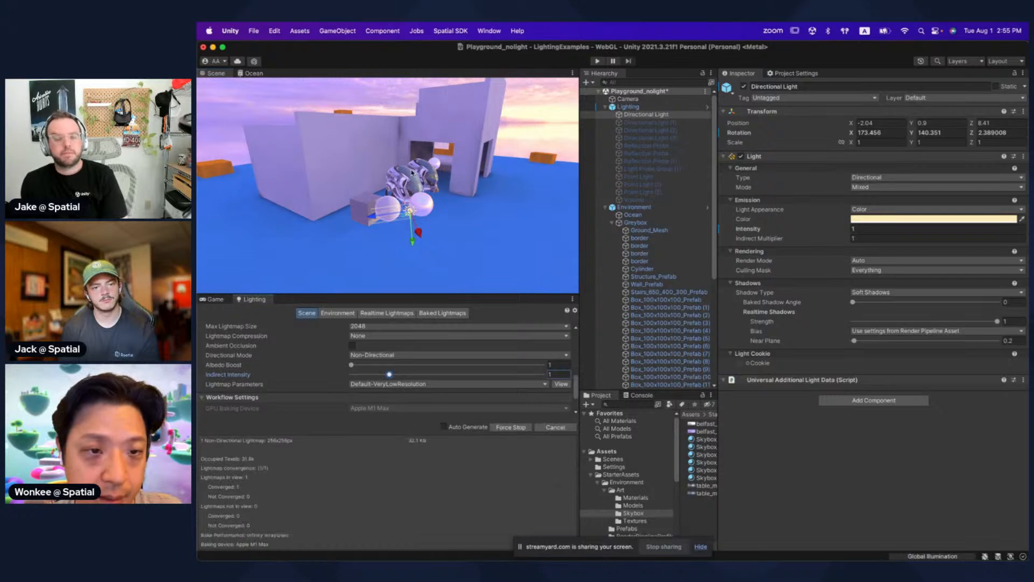
right_drag(422, 170, 833, 248)
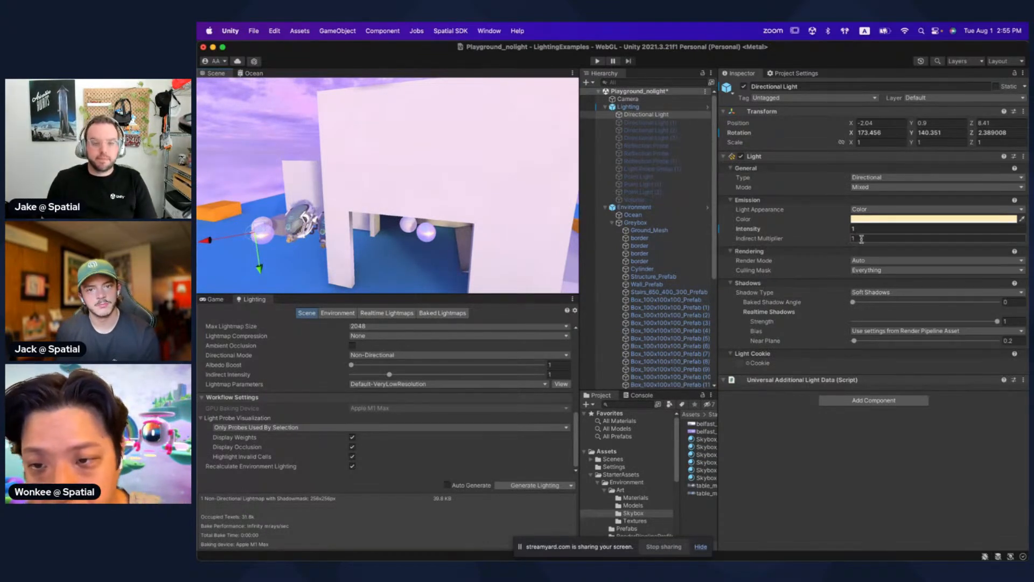
Step: Set the Directional Light's Indirect Multiplier to 3, rebake the lighting, and examine the structure's interior
right_drag(408, 209, 348, 201)
key(w)
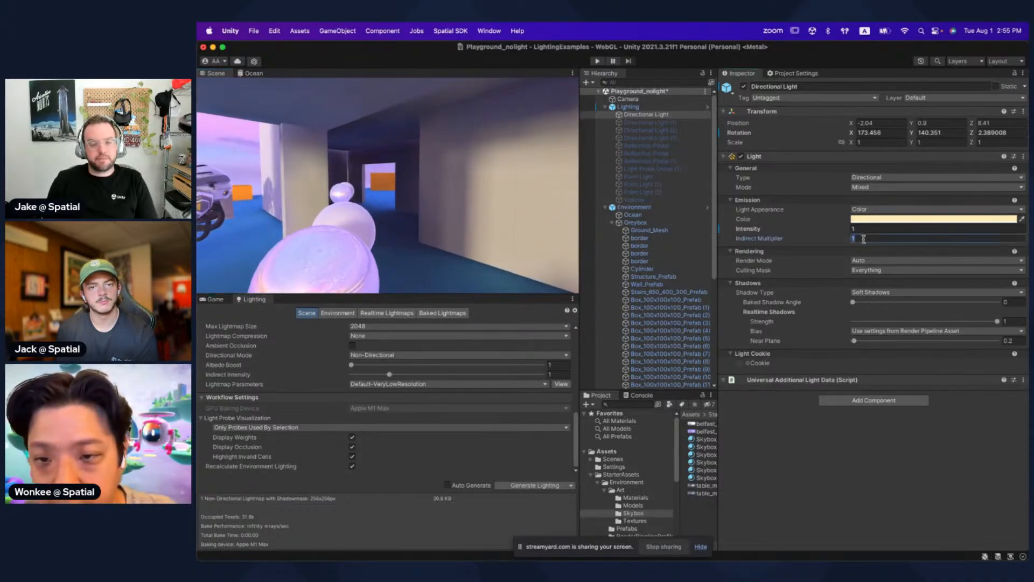
click(527, 486)
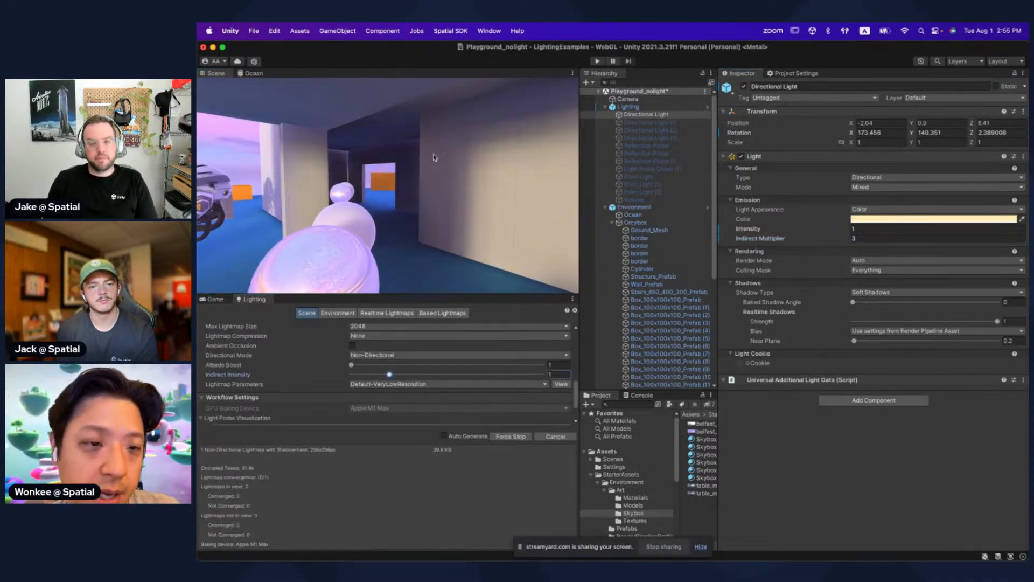
key(w)
right_drag(430, 193, 408, 201)
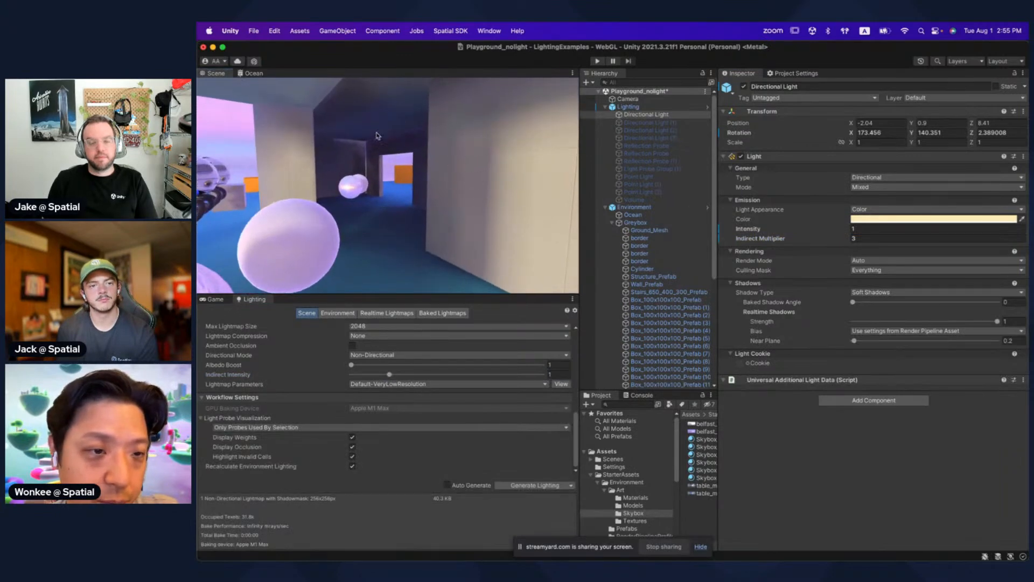
mouse_move(365, 166)
right_down()
mouse_move(445, 176)
mouse_move(356, 189)
mouse_move(359, 180)
right_up()
key(s)
Step: Reset the Directional Light's Indirect Multiplier to 1 and deactivate the light
click(886, 240)
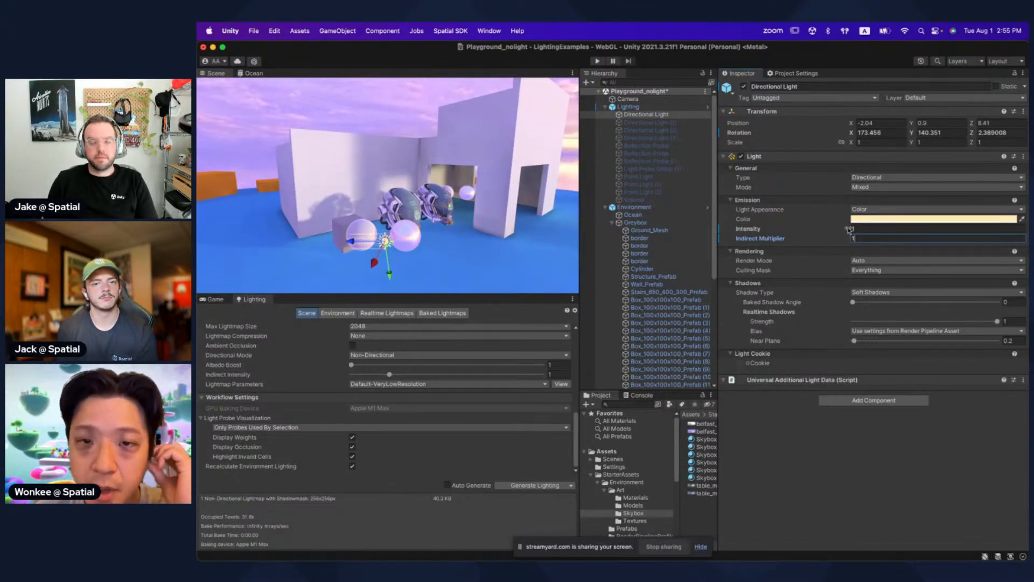
click(646, 114)
click(745, 87)
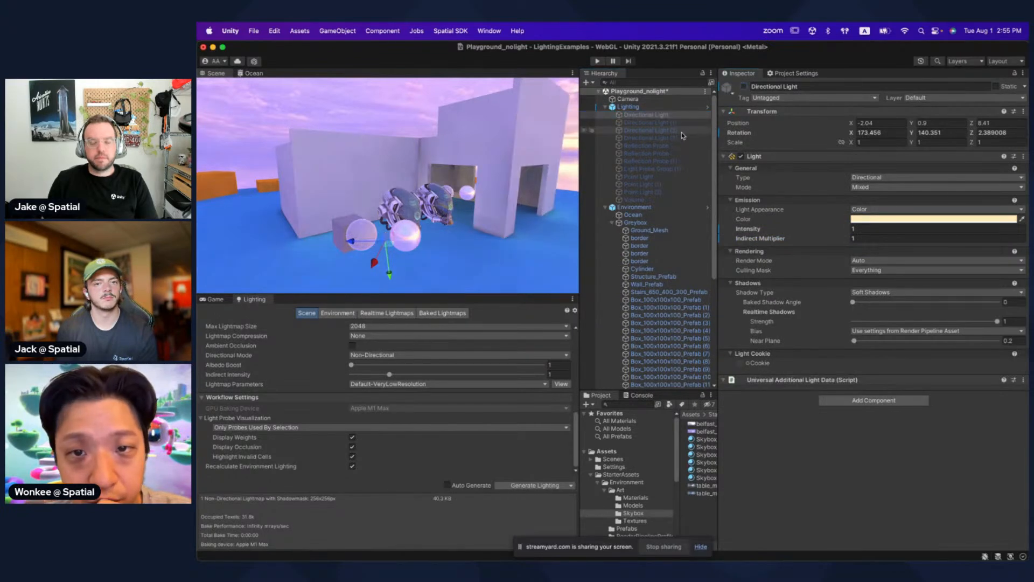
Step: Activate Directional Light (2), look at the robots under it, and check its Shadow Type setting
click(679, 130)
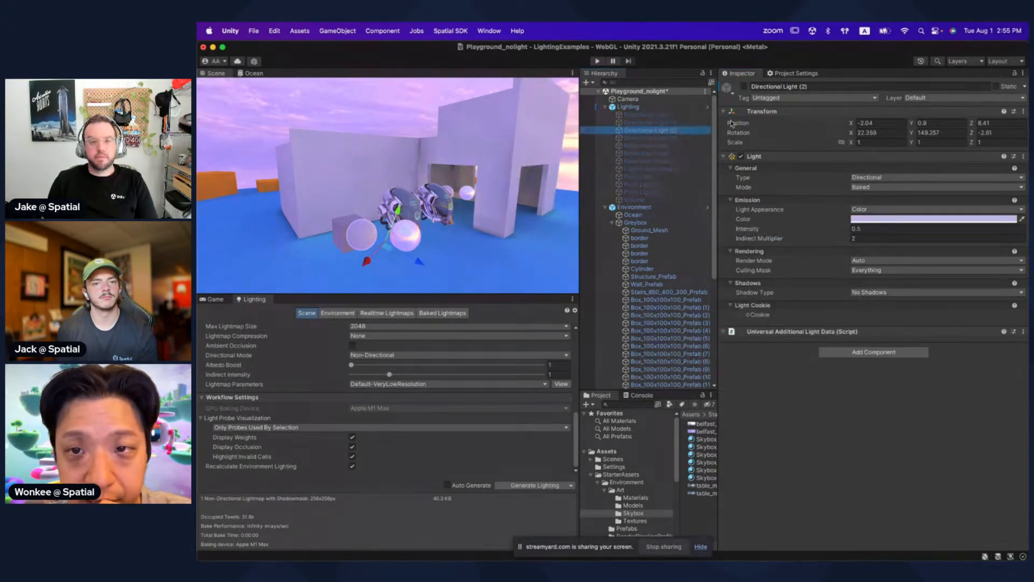
click(744, 87)
right_drag(422, 189, 401, 210)
key(w)
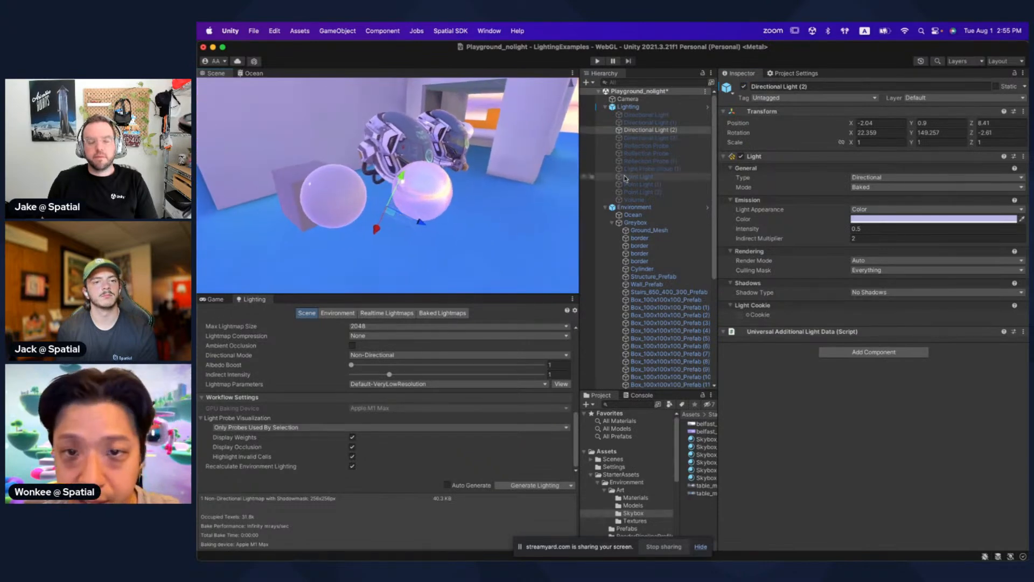
click(868, 292)
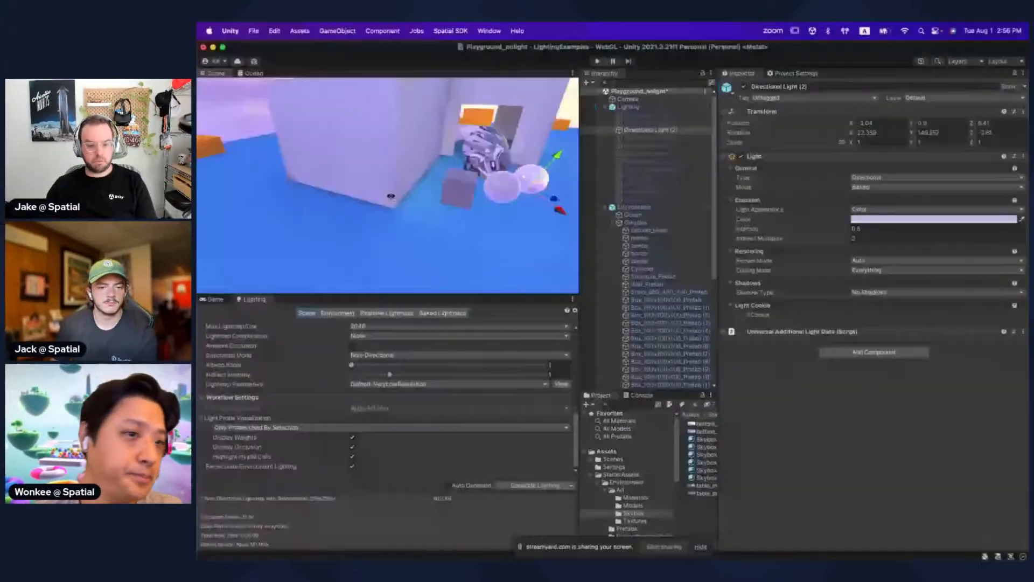
Step: Rebake the lighting with Directional Light (2) active and examine the structure and robots under it
right_drag(473, 161, 380, 179)
right_drag(298, 125, 487, 183)
right_drag(371, 184, 387, 213)
click(513, 484)
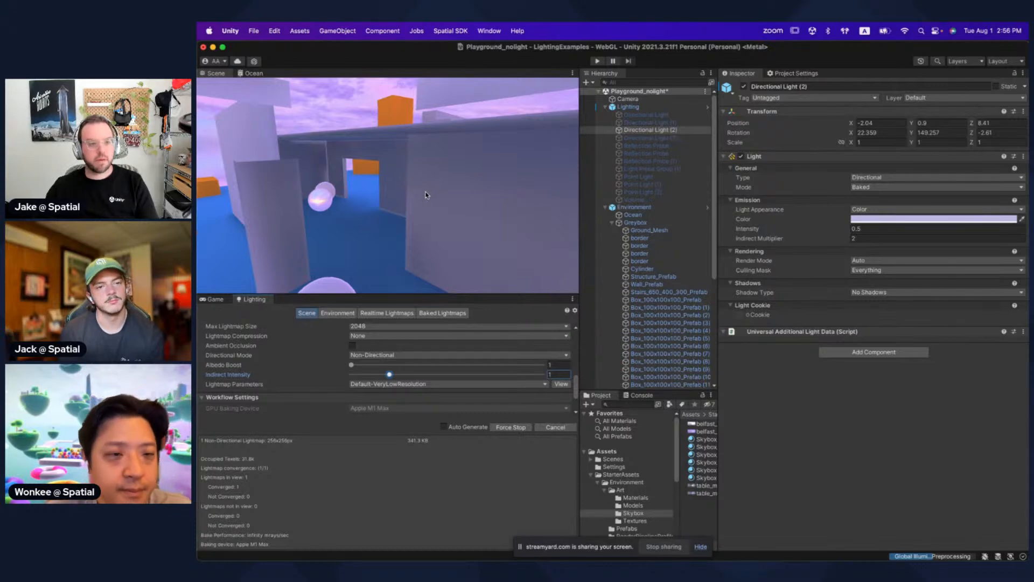
right_drag(391, 192, 326, 202)
Step: Activate Directional Light (3), rebake the lighting, and examine the structure's interior
click(647, 138)
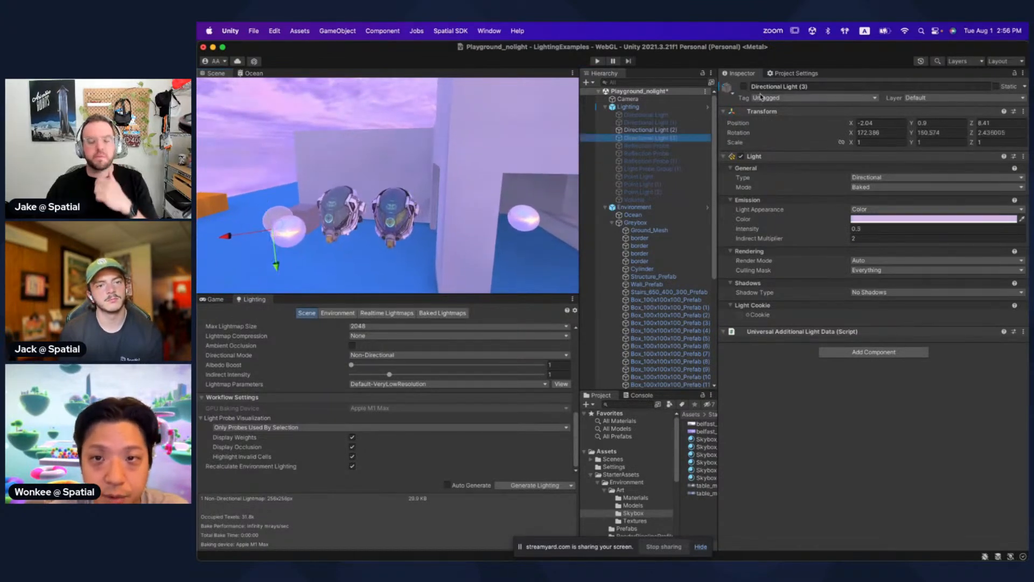
click(744, 87)
key(f)
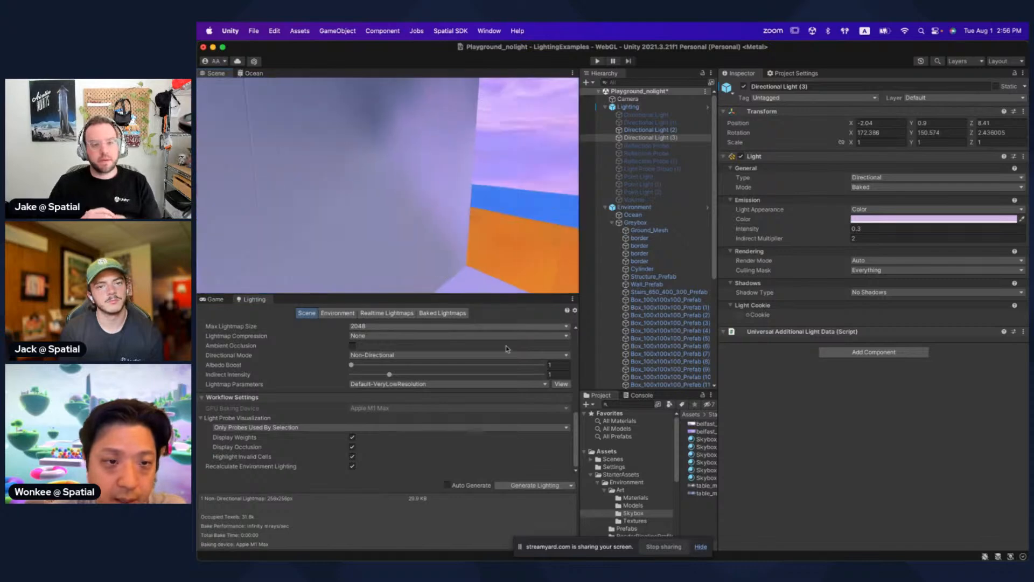
click(527, 486)
scroll(399, 250, down, 10)
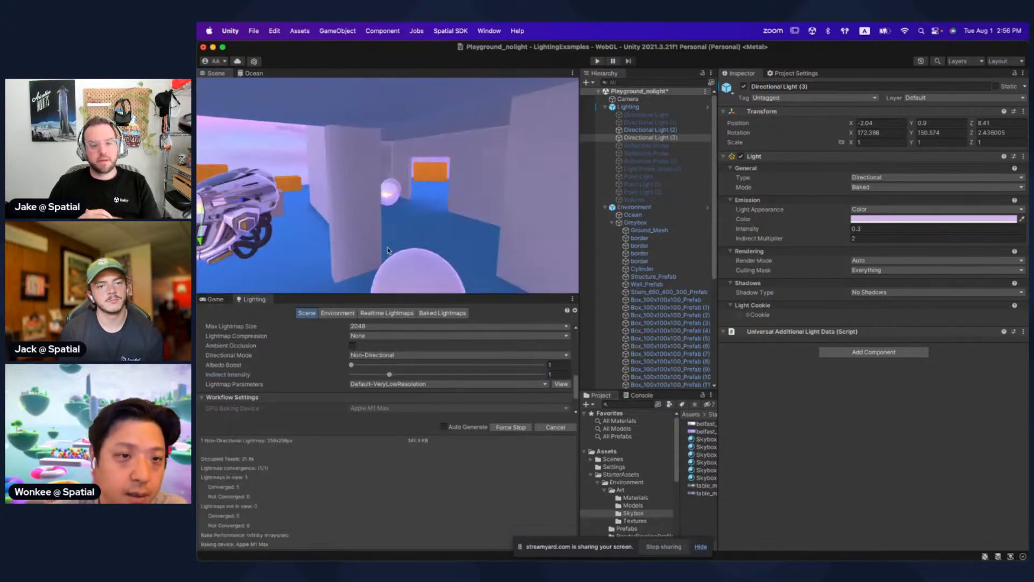
right_drag(415, 224, 412, 221)
key(w)
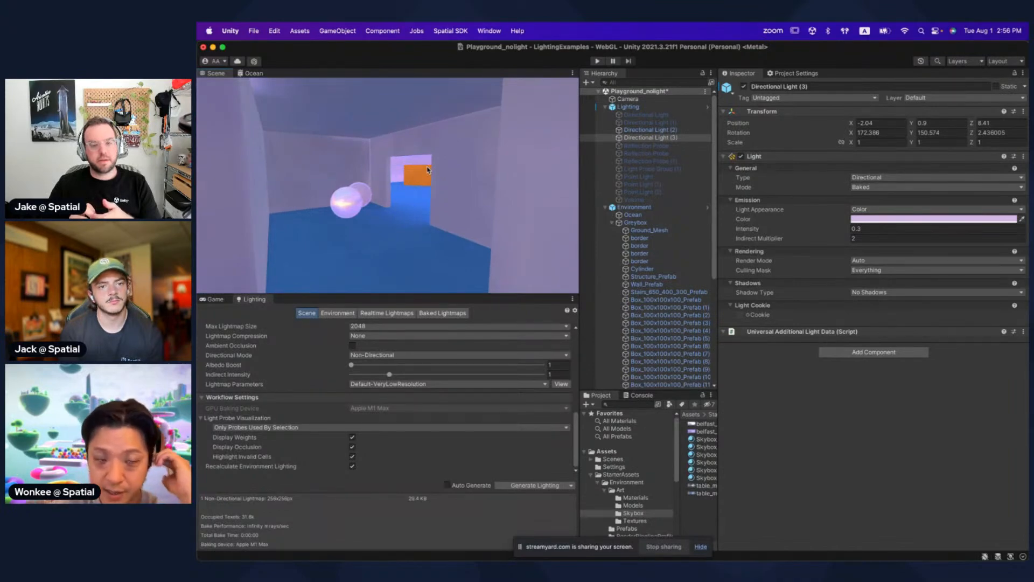
mouse_move(412, 187)
right_down()
mouse_move(397, 203)
mouse_move(445, 202)
mouse_move(367, 203)
mouse_move(421, 201)
right_up()
key(s)
scroll(415, 202, up, 3)
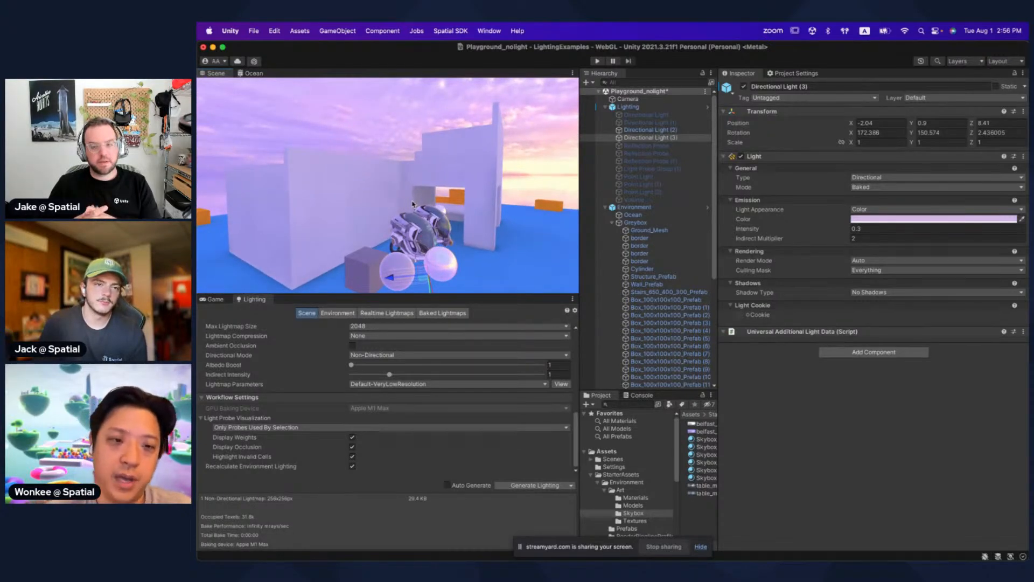
Step: Examine the structure's exterior walls and the robots under Directional Lights (2) and (3) from several distances and angles
scroll(496, 175, up, 3)
right_drag(436, 178, 460, 193)
key(w)
scroll(348, 232, up, 5)
scroll(440, 207, down, 5)
scroll(415, 212, up, 5)
scroll(437, 196, down, 5)
scroll(459, 193, down, 5)
alt+drag(459, 193, 420, 199)
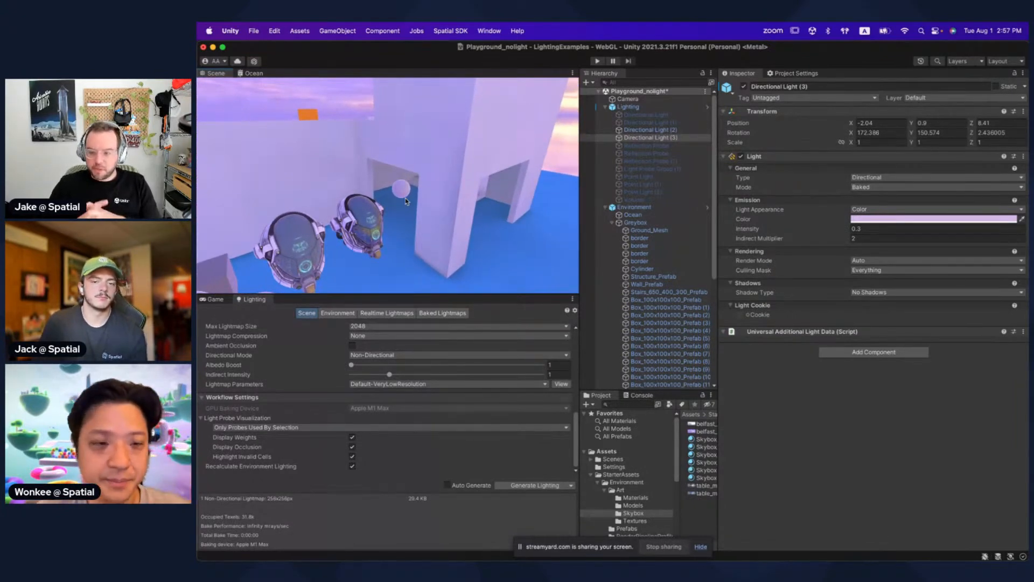
right_drag(406, 203, 405, 197)
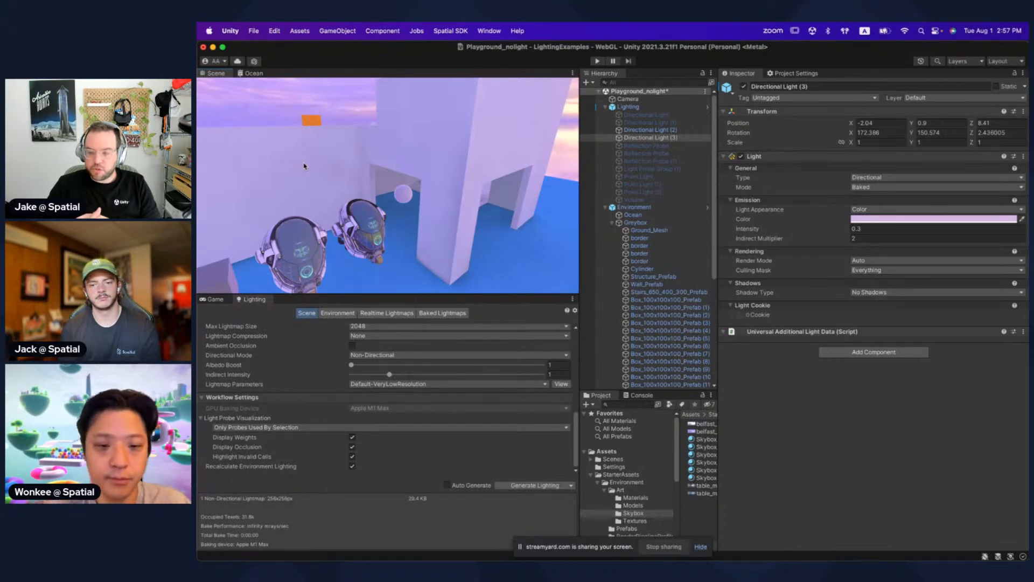
right_drag(430, 189, 406, 203)
Step: Switch to the agora Unity project and widen its asset list so the lightmap file names are readable
key(super+Tab)
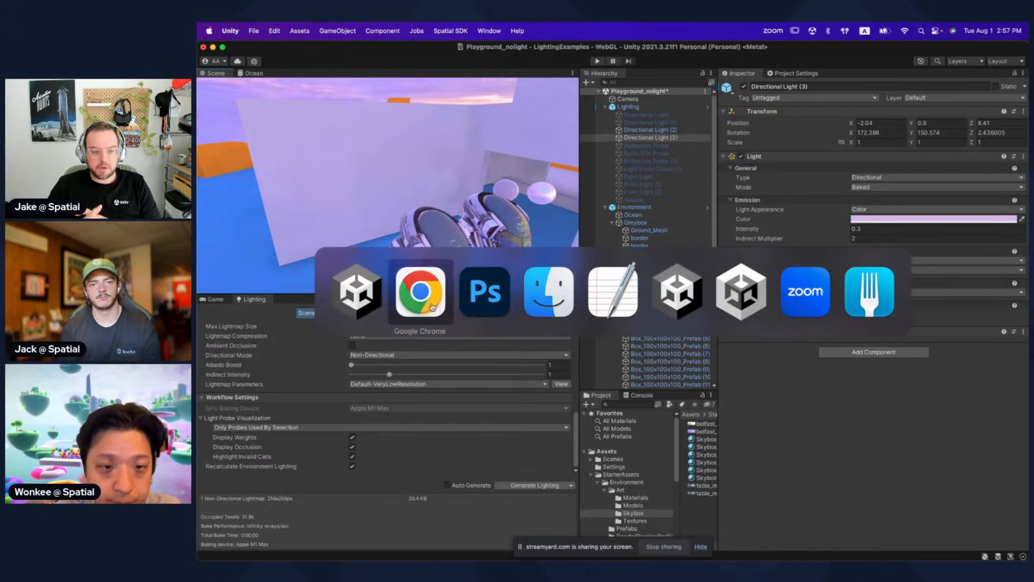
click(675, 291)
click(733, 324)
click(731, 302)
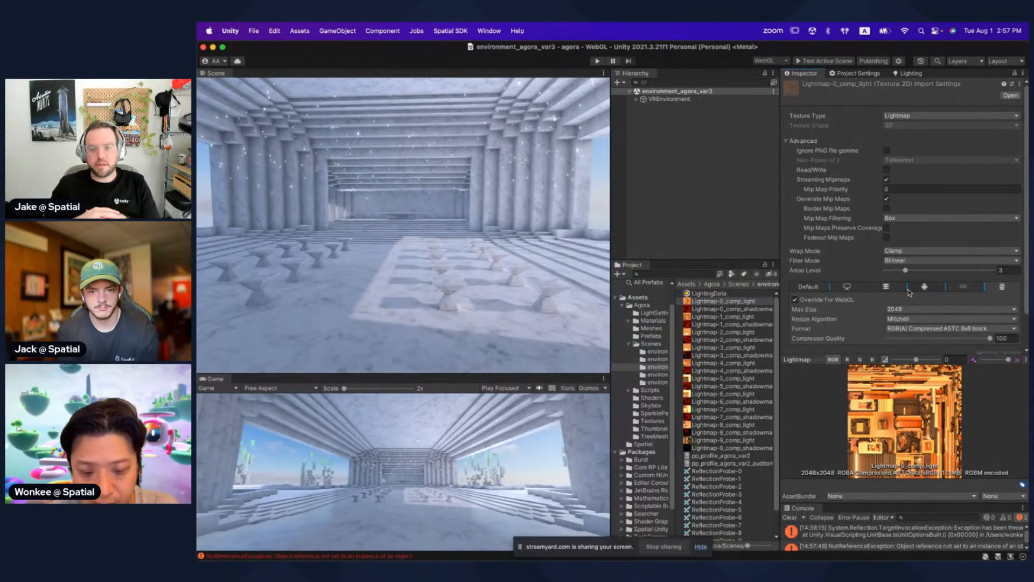
key(super+shift+b)
click(642, 112)
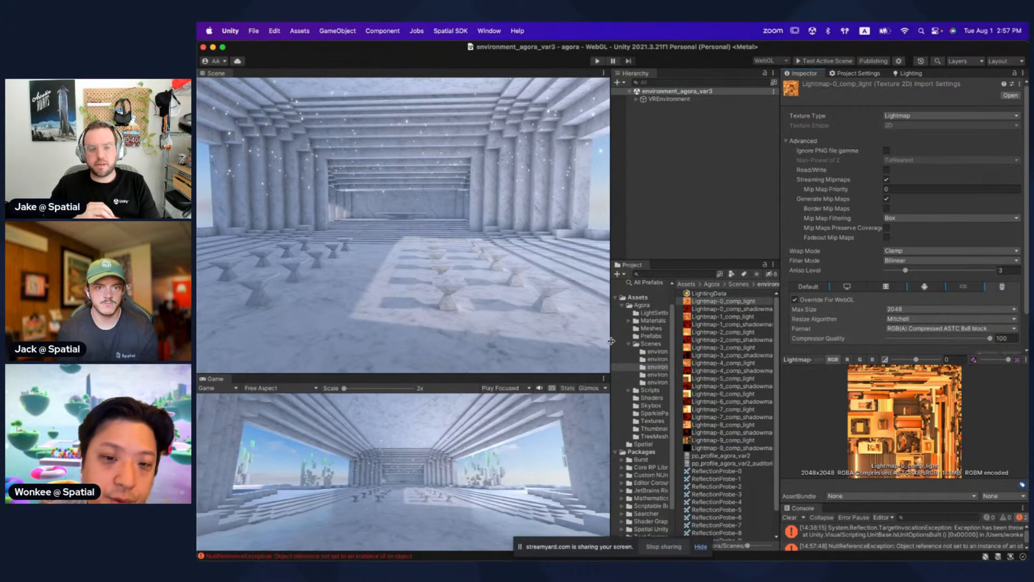
drag(612, 342, 544, 343)
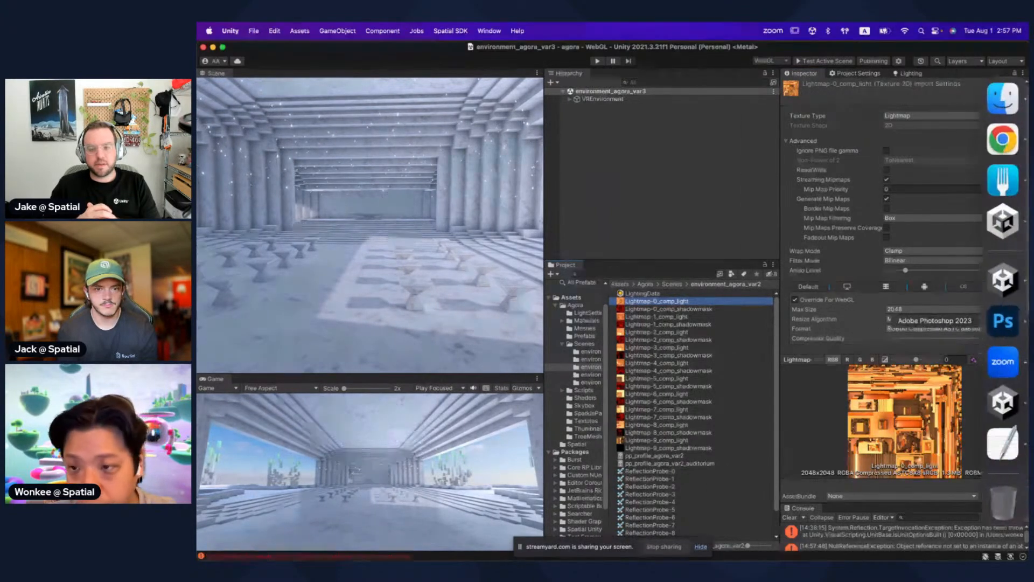
Step: Bring up Unity Hub and open the SpatialUnity project
click(1009, 226)
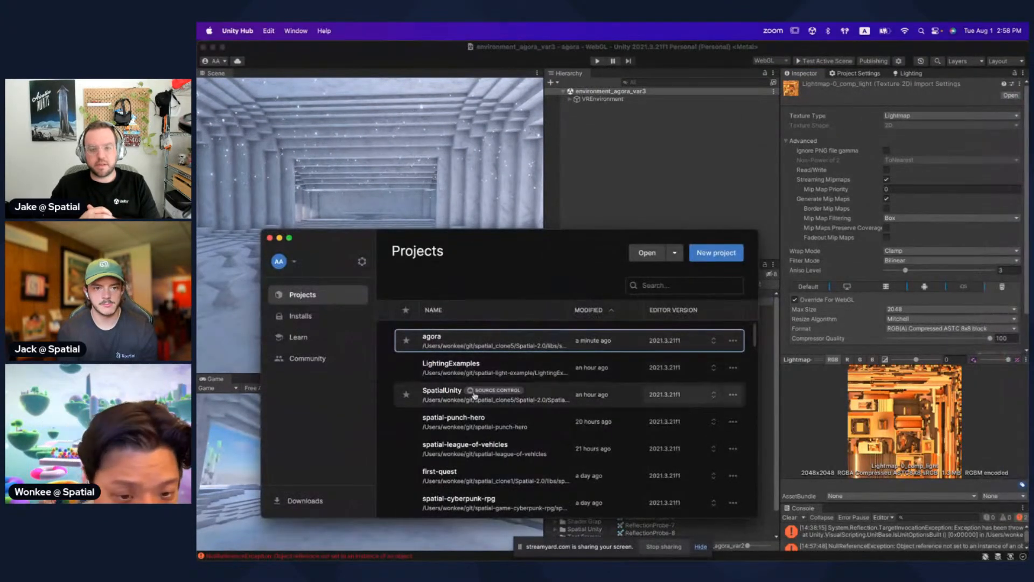
click(446, 397)
double_click(445, 397)
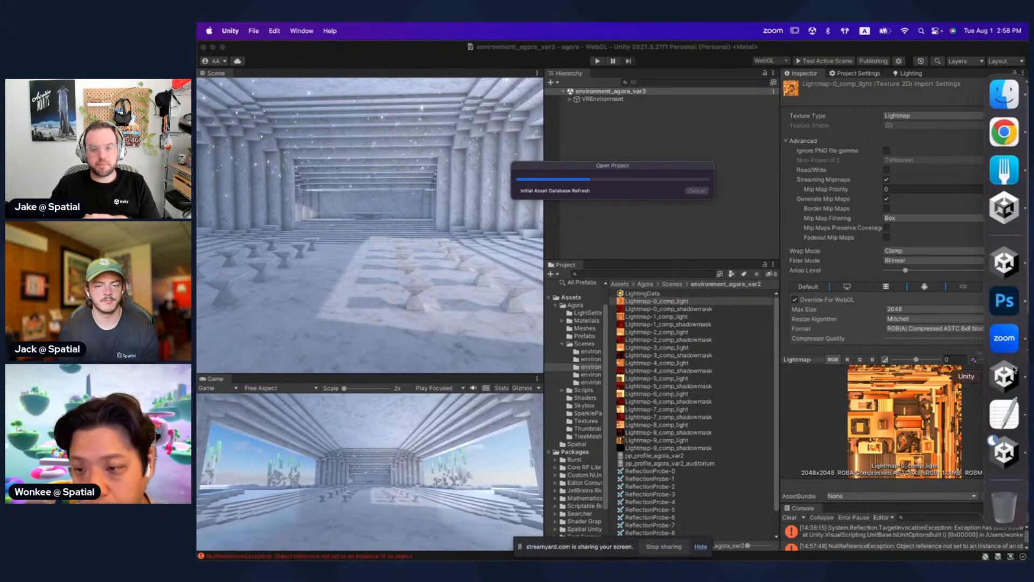
Step: Return to the LightingExamples project, locate the scene's baked lightmap, and show Lightmap-0_comp_light's import settings
mouse_move(1025, 301)
click(1004, 263)
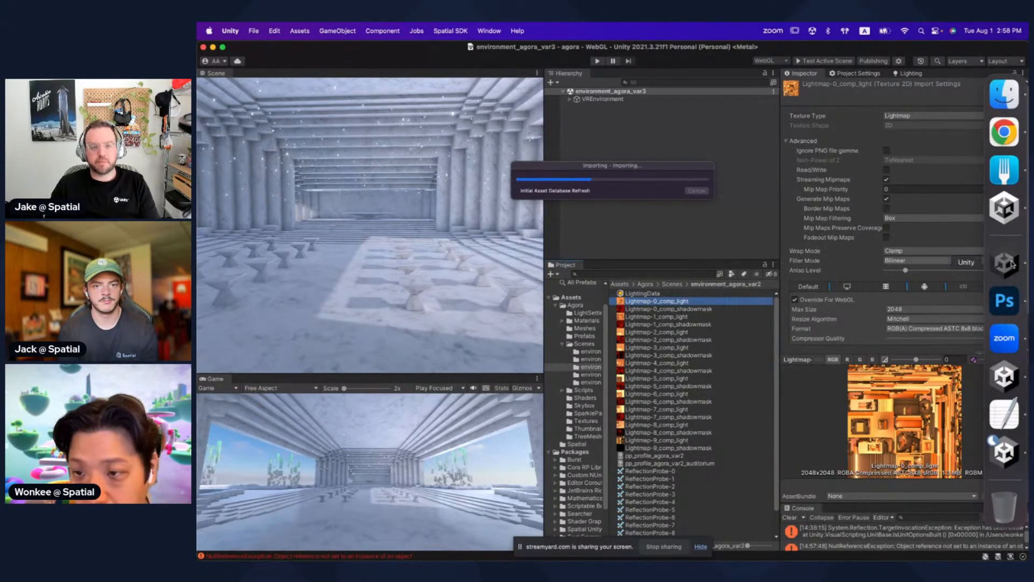
click(707, 432)
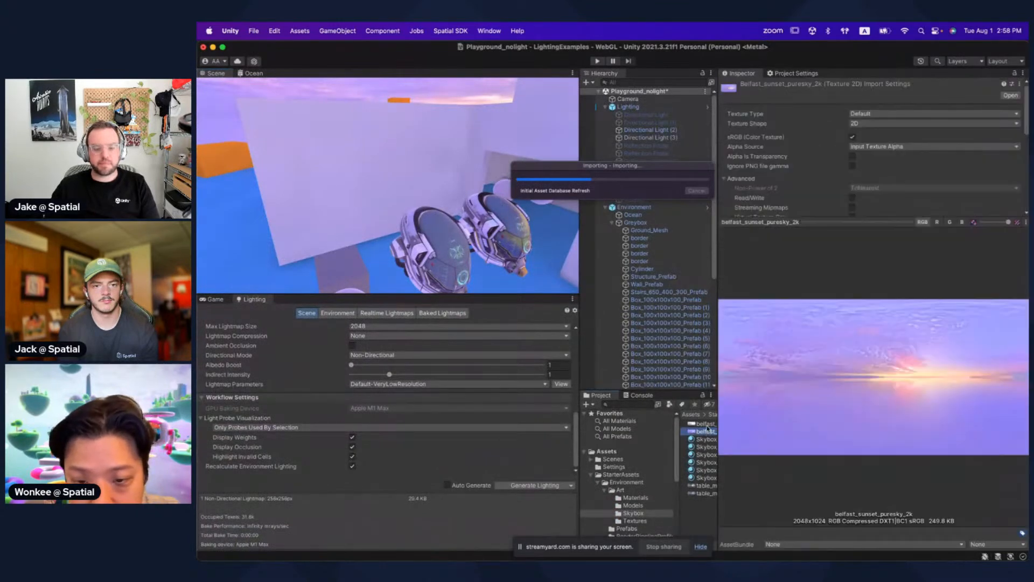
click(638, 498)
click(639, 513)
scroll(638, 513, down, 5)
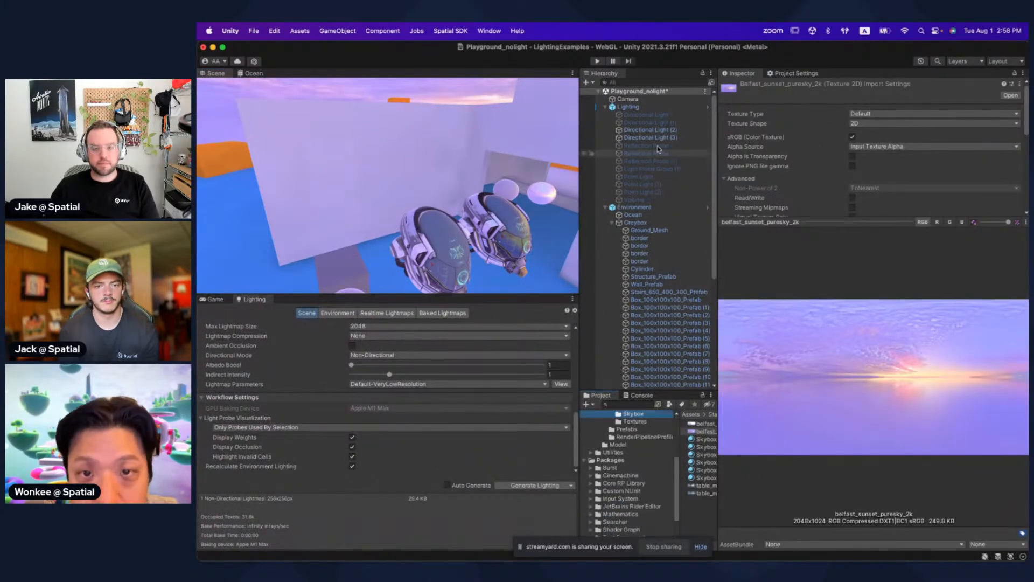
click(442, 312)
double_click(225, 364)
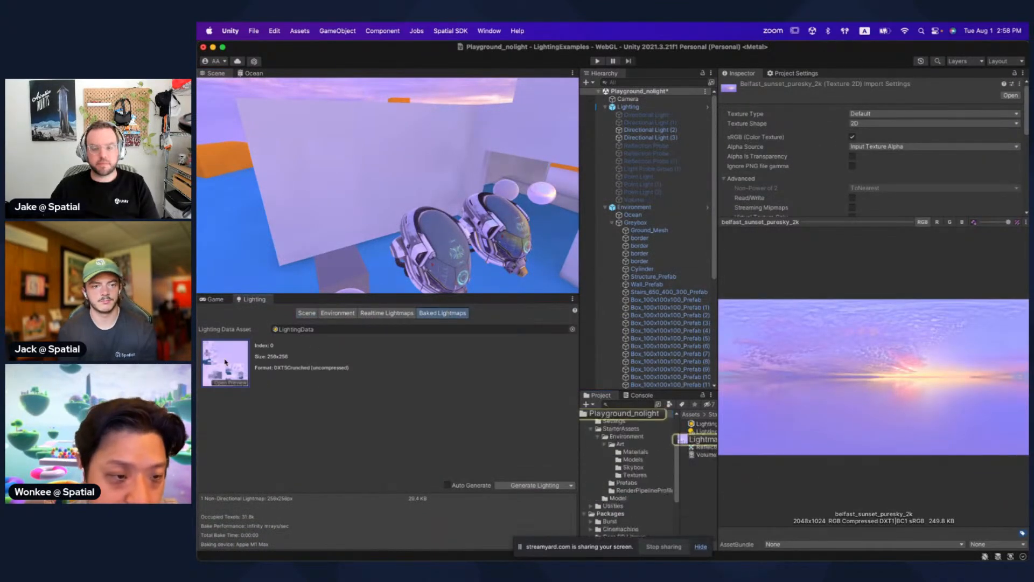
click(442, 139)
click(702, 439)
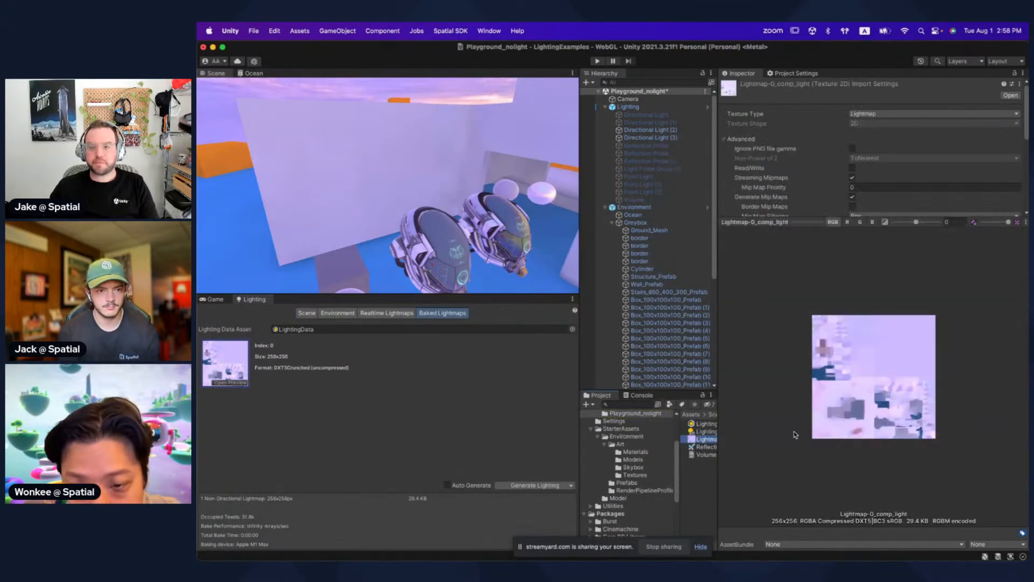
Step: Make room for the lightmap's import settings and full asset names, and reselect Lightmap-0_comp_light in the Playground_nolight folder
drag(815, 225, 733, 392)
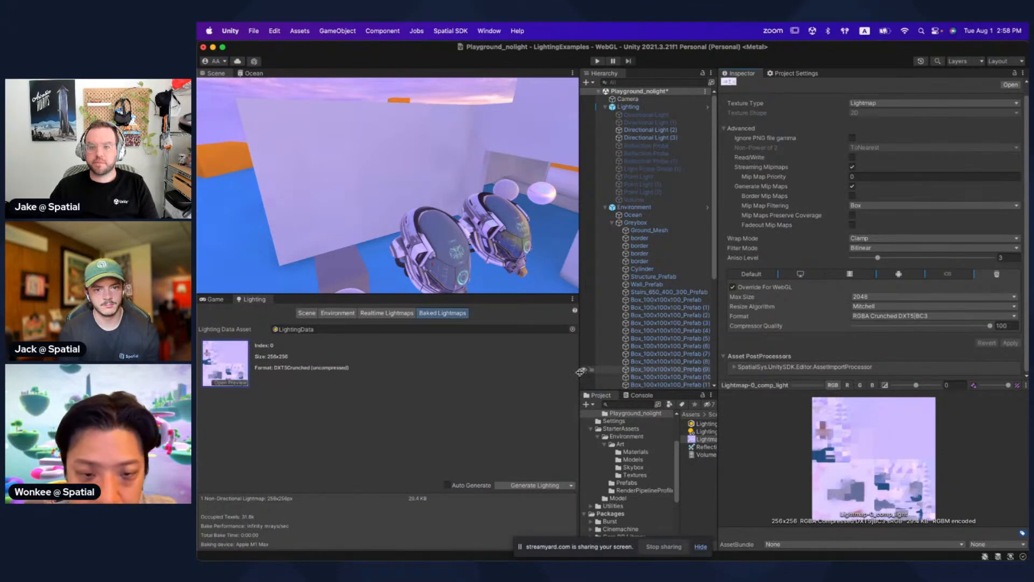
drag(581, 377, 483, 376)
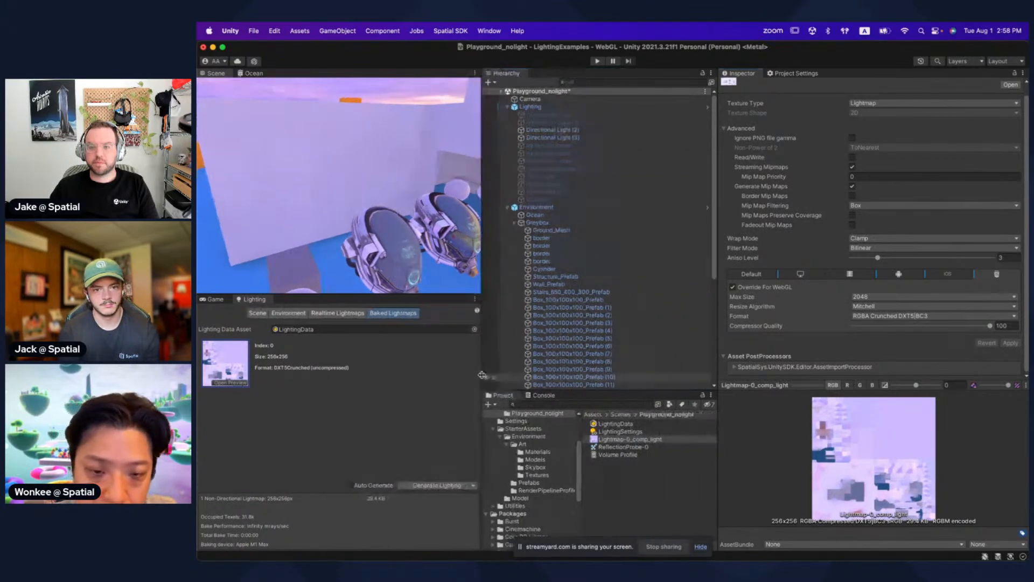
click(237, 359)
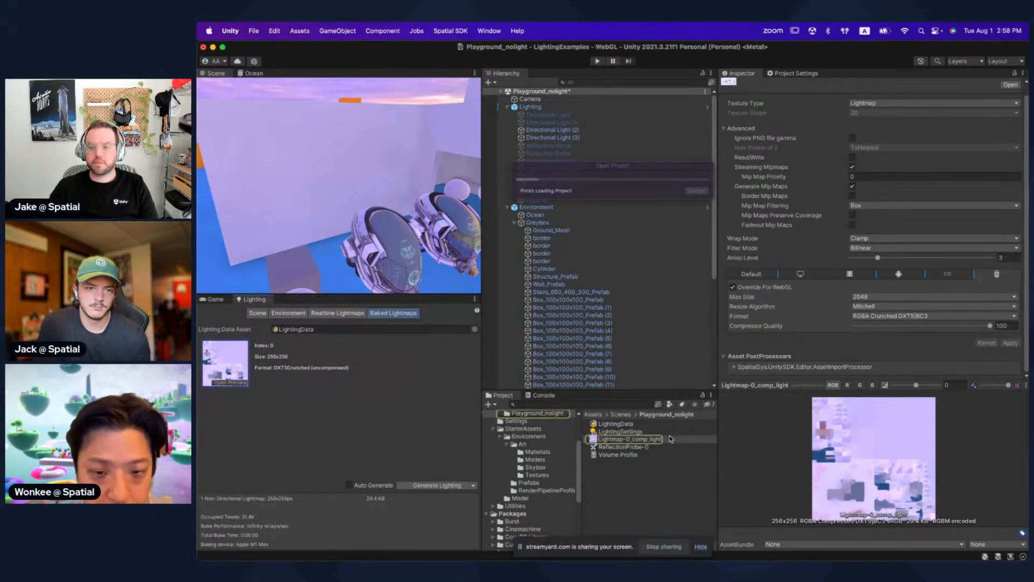
click(643, 441)
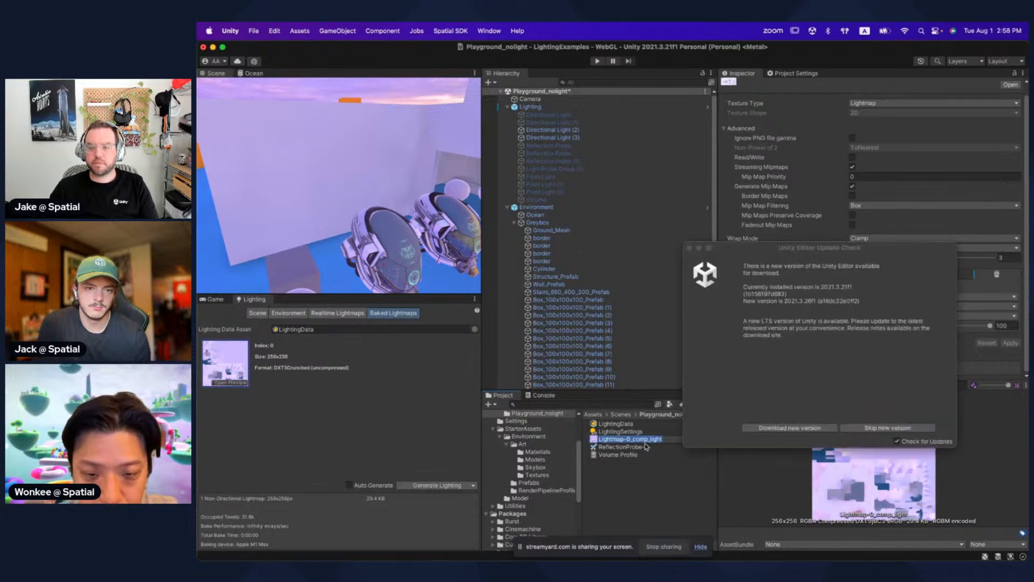
click(633, 433)
click(634, 439)
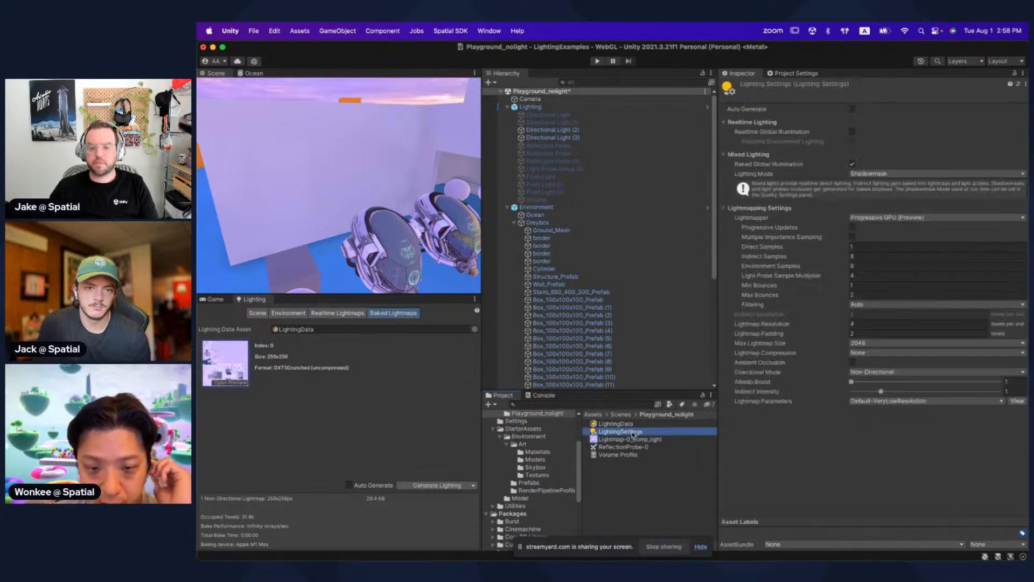
scroll(541, 445, up, 3)
click(547, 443)
click(549, 456)
click(624, 440)
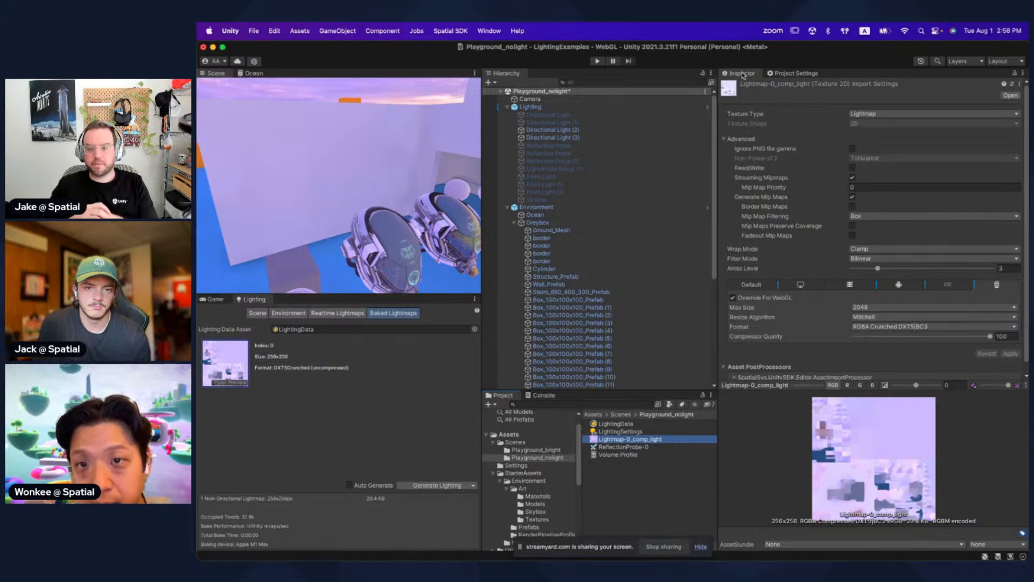
Step: Compare Lightmap-0_comp_light's import overrides for the desktop, Android, iOS and WebGL platforms, checking the texture formats
scroll(840, 204, down, 1)
scroll(772, 106, up, 1)
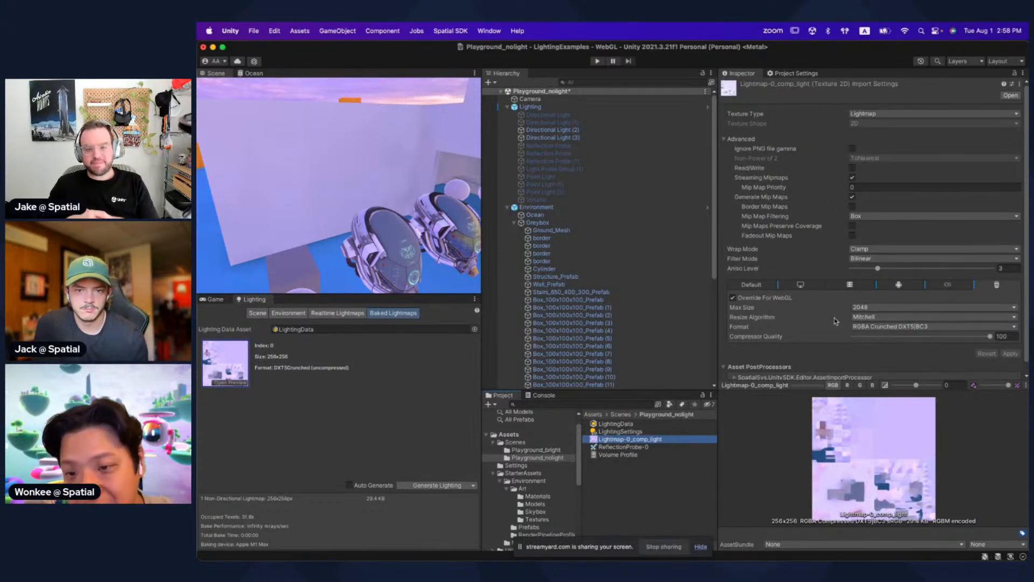
click(896, 287)
click(942, 286)
click(990, 286)
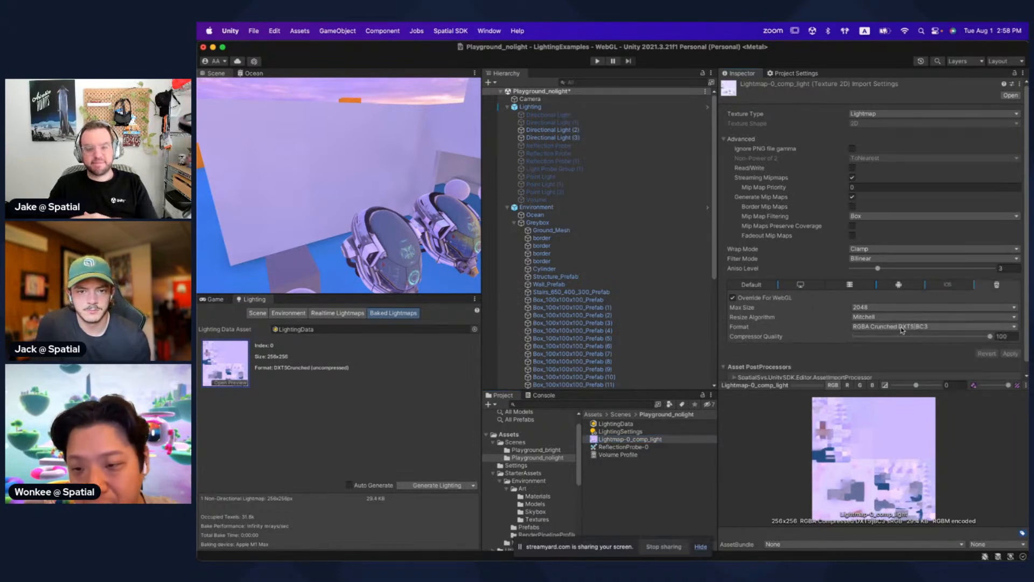
click(800, 284)
click(945, 286)
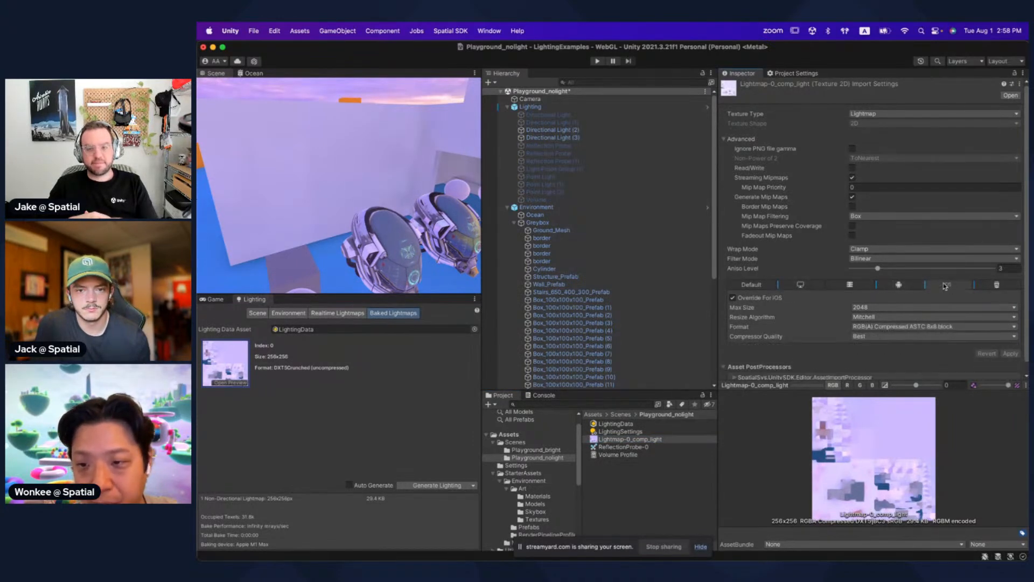
click(898, 285)
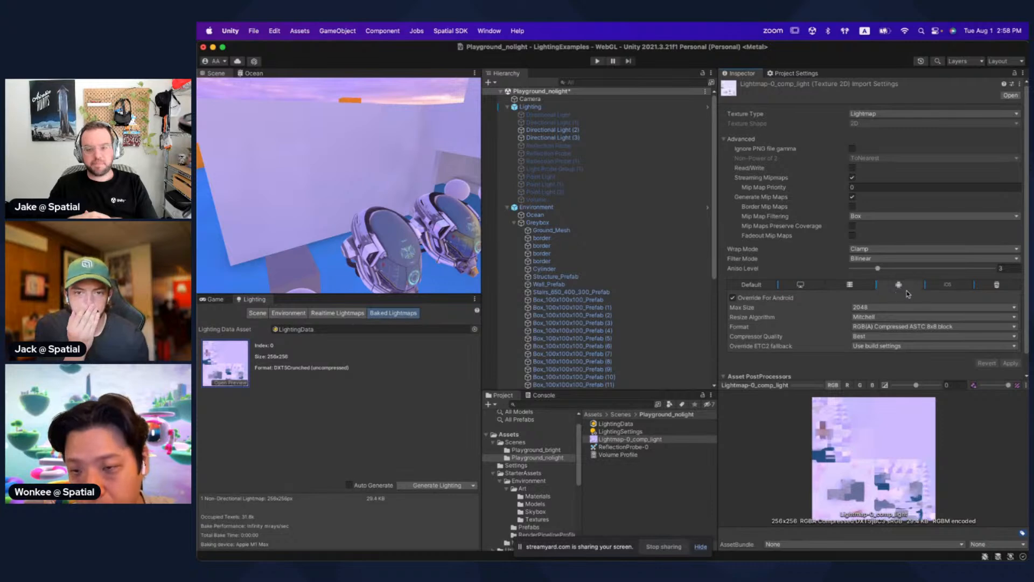
click(946, 287)
click(995, 285)
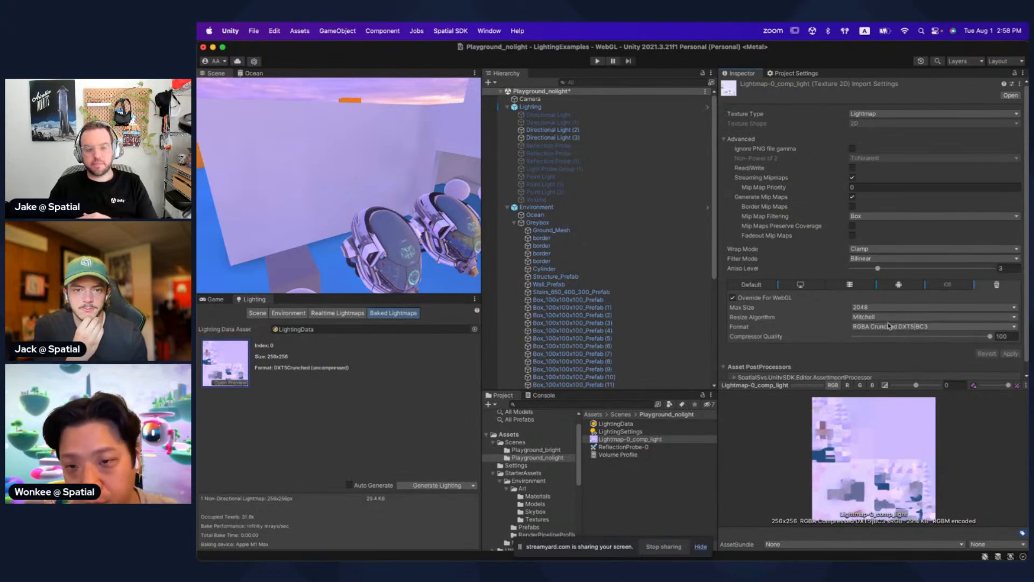
Step: Find the AssetImportUtility script in Utilities/Editor and inspect its code
scroll(526, 488, down, 3)
click(563, 506)
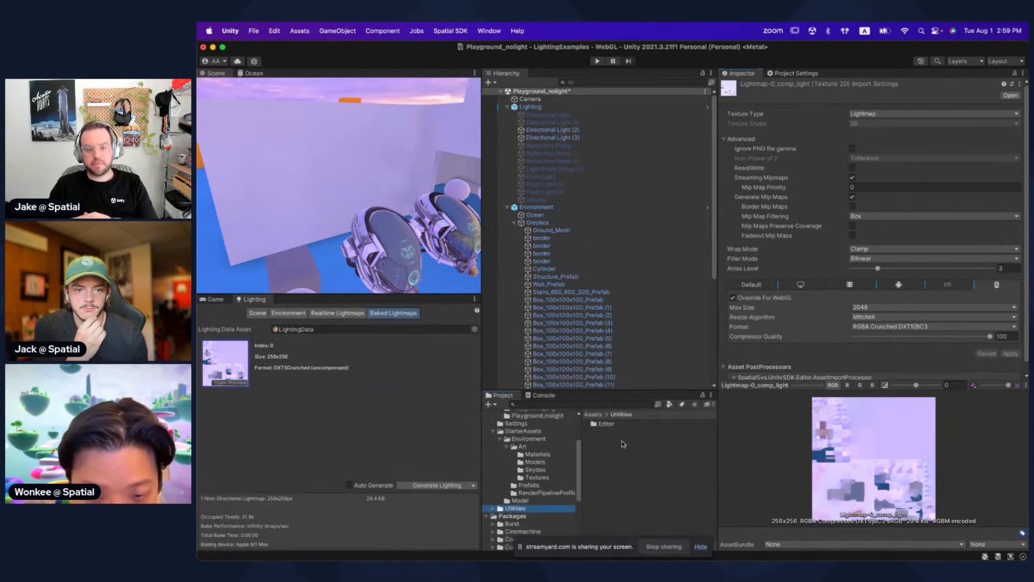
click(629, 424)
double_click(629, 424)
click(622, 425)
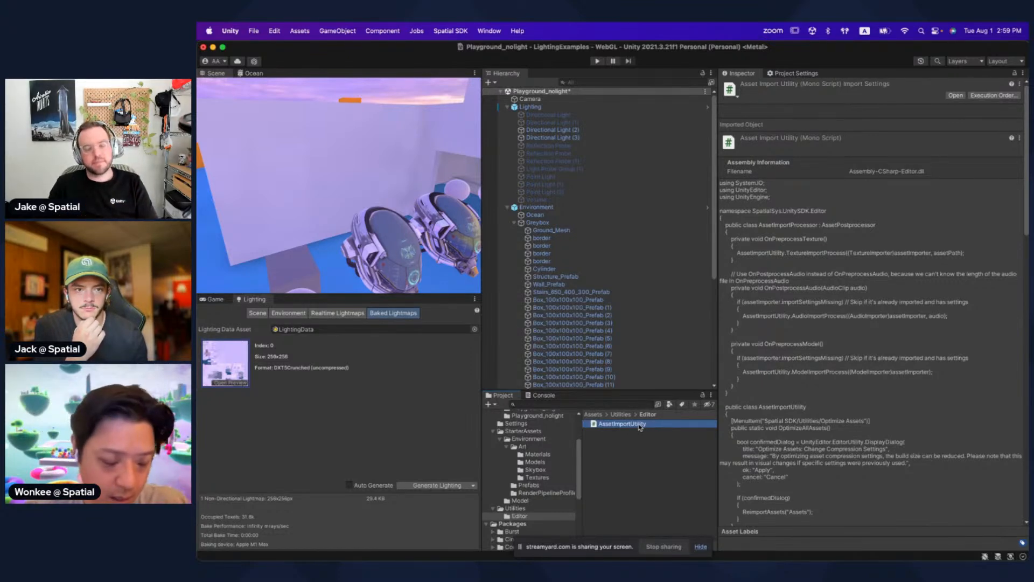
Step: Reselect Lightmap-0_comp_light in the Playground_nolight folder and enlarge its texture preview
scroll(544, 463, up, 3)
click(552, 451)
click(556, 460)
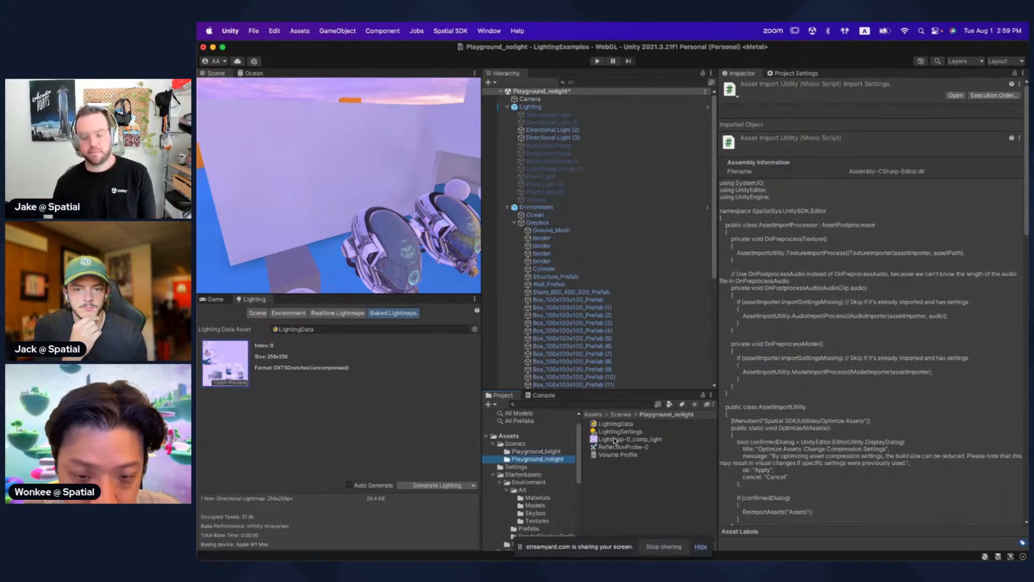
click(613, 440)
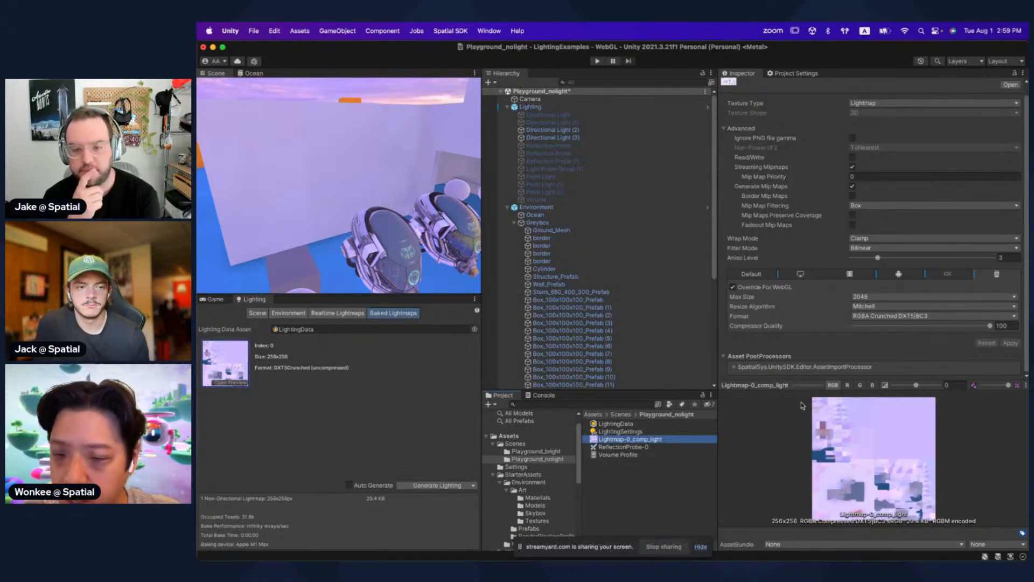
drag(799, 388, 809, 354)
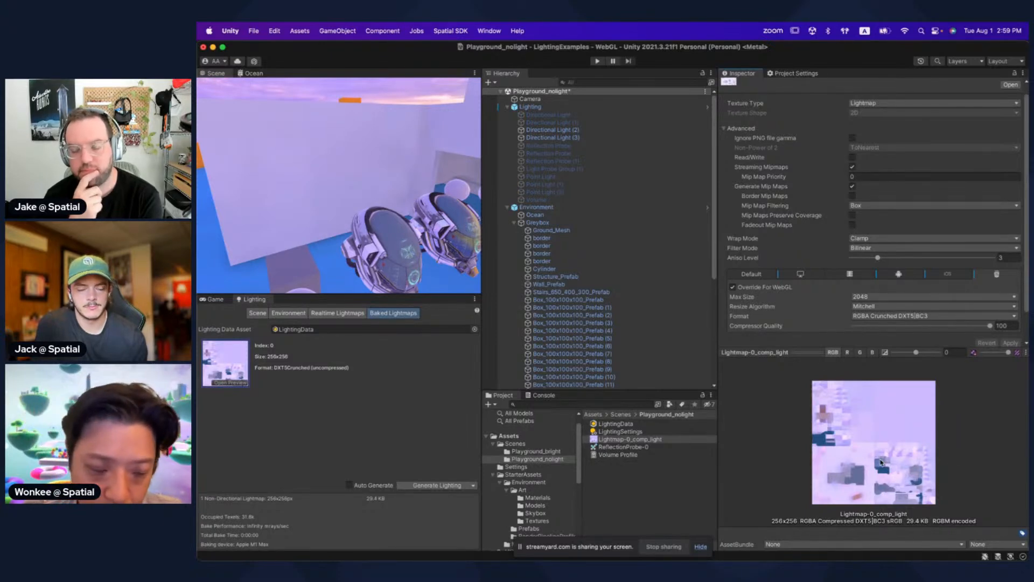
Step: Set the lightmap's WebGL texture format to RGBA Compressed DXT5|BC3 and apply the import settings
right_drag(398, 226, 373, 218)
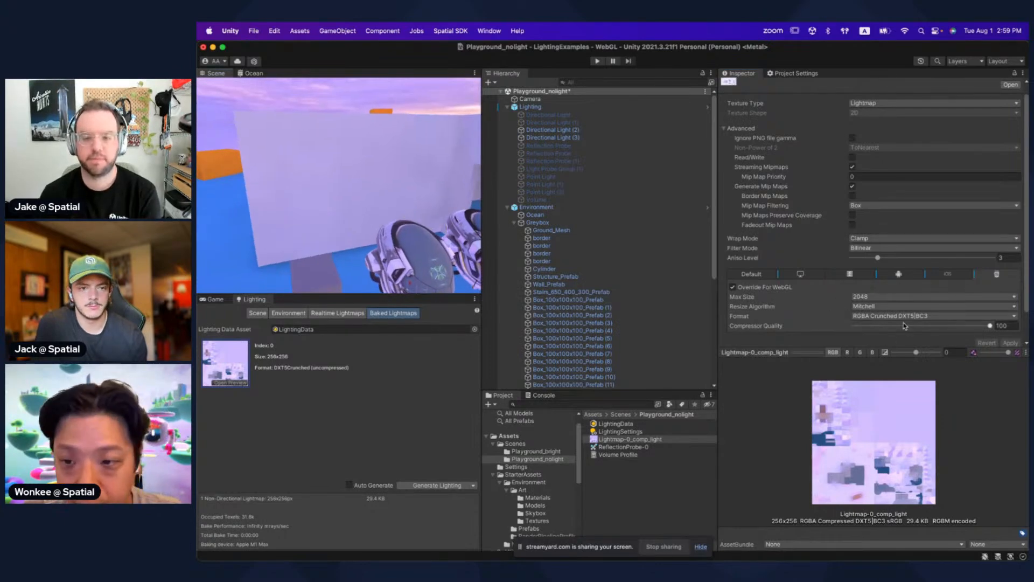
drag(815, 351, 813, 342)
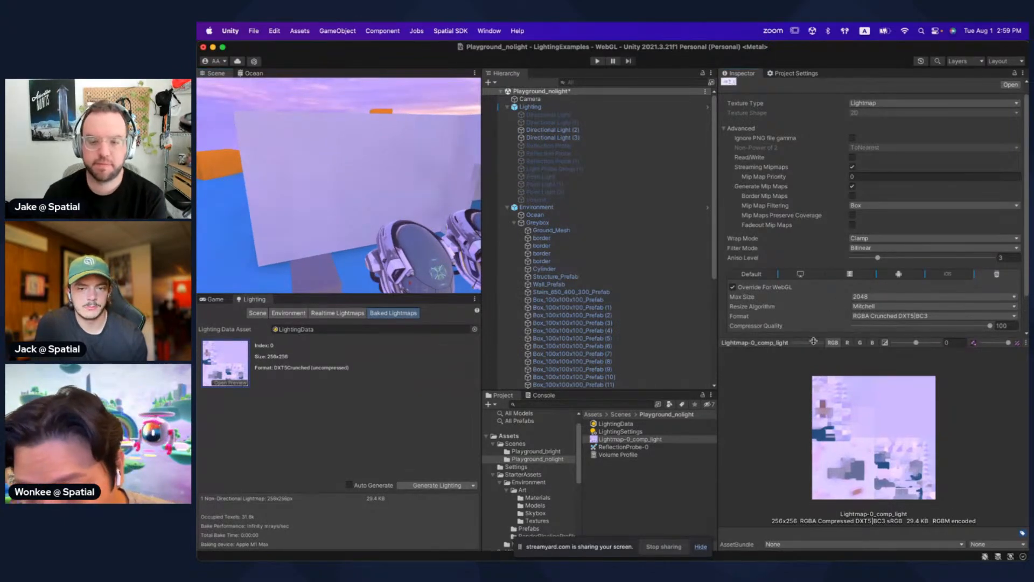
click(881, 320)
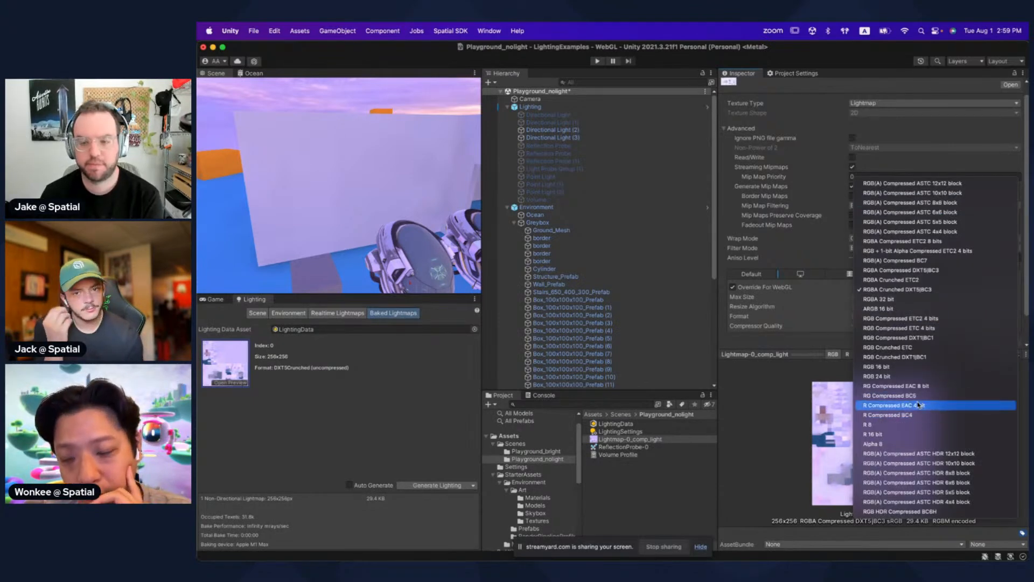
click(886, 294)
click(880, 319)
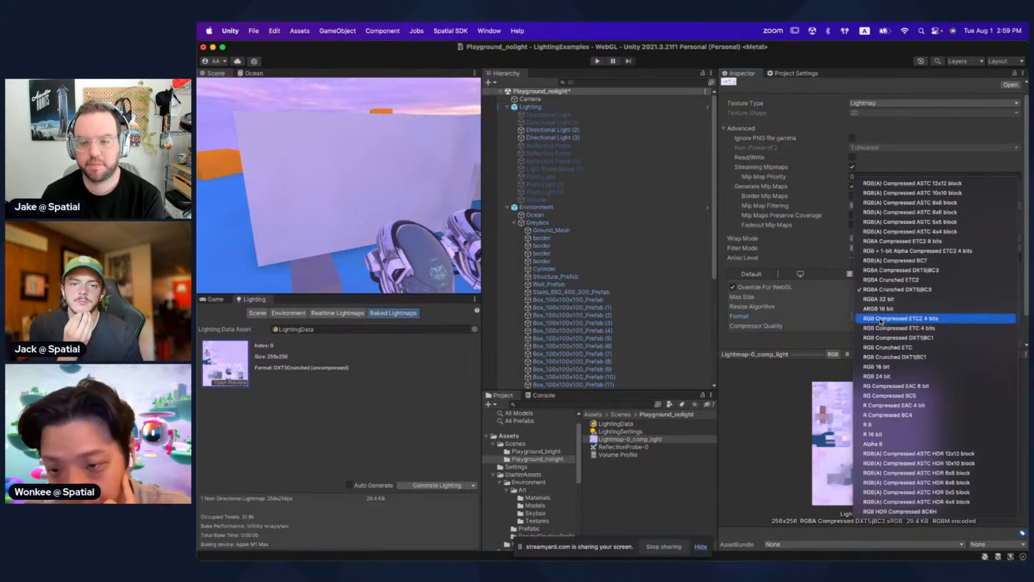
click(909, 270)
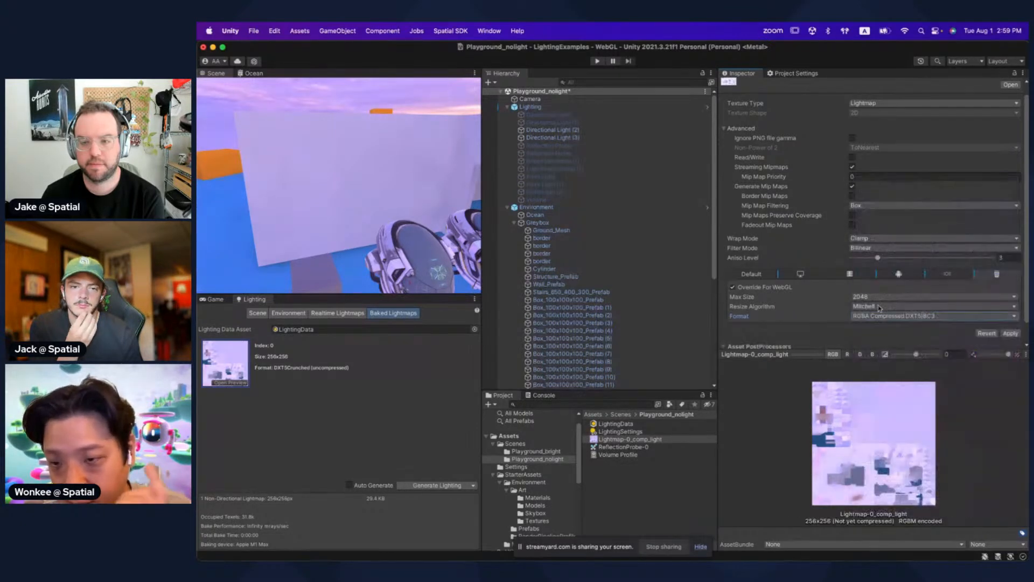
click(1011, 333)
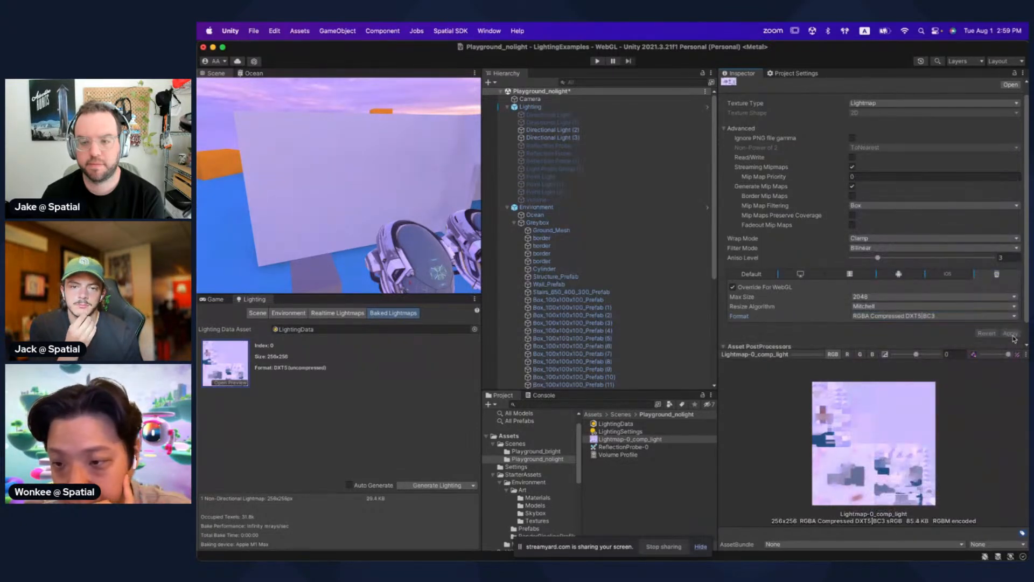
Step: Change the lightmap's WebGL format to RGBA Crunched DXT5|BC3 and apply it
click(889, 316)
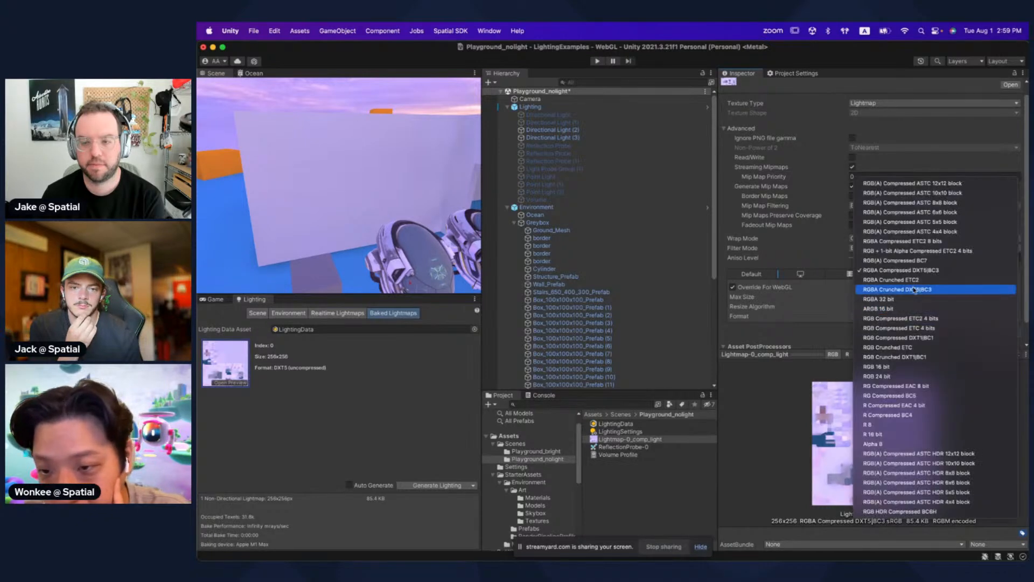
click(886, 291)
click(1010, 342)
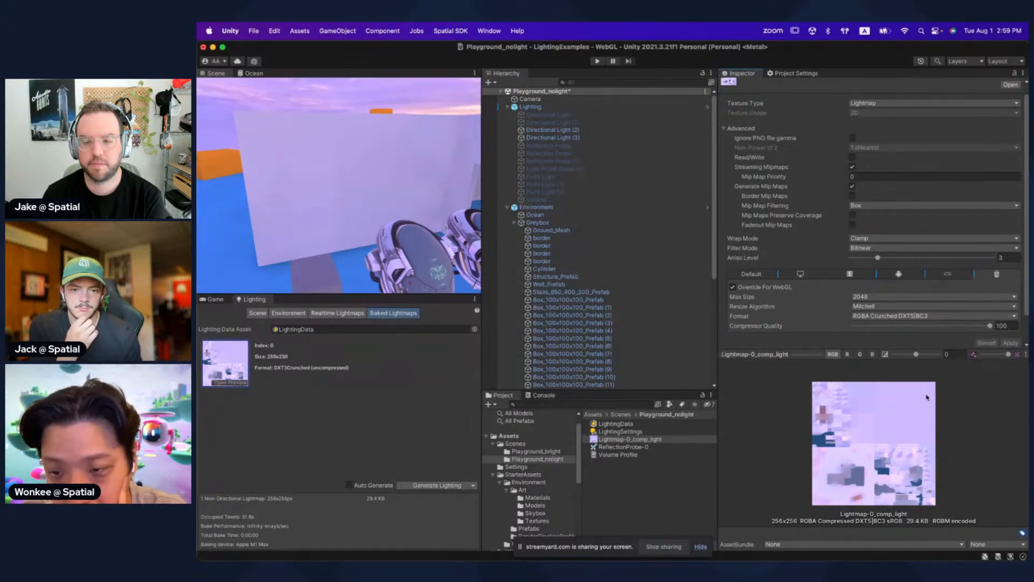
Step: Try the RGBA 32 bit format for the lightmap's WebGL override and apply it
click(896, 317)
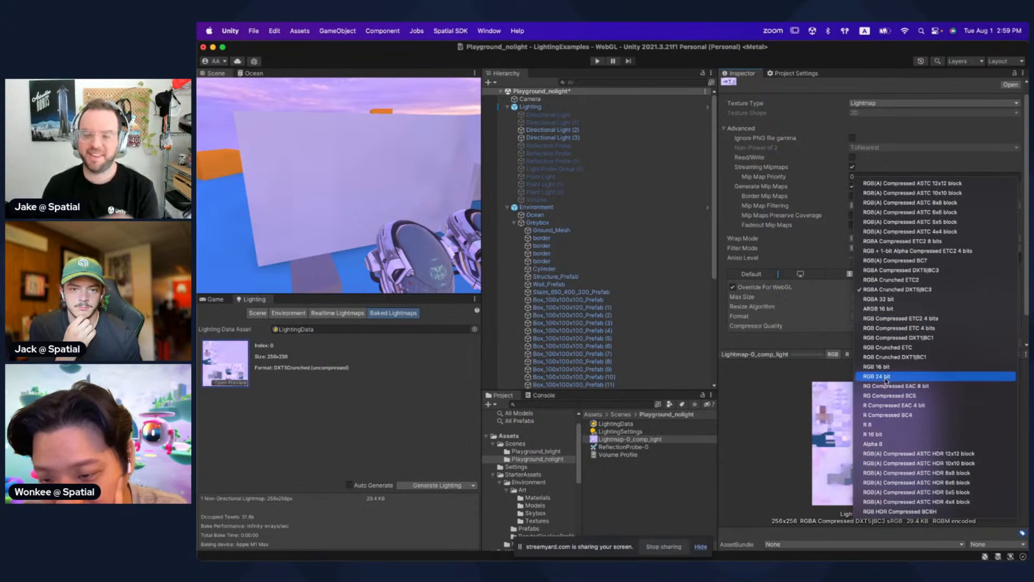
click(873, 299)
click(1006, 333)
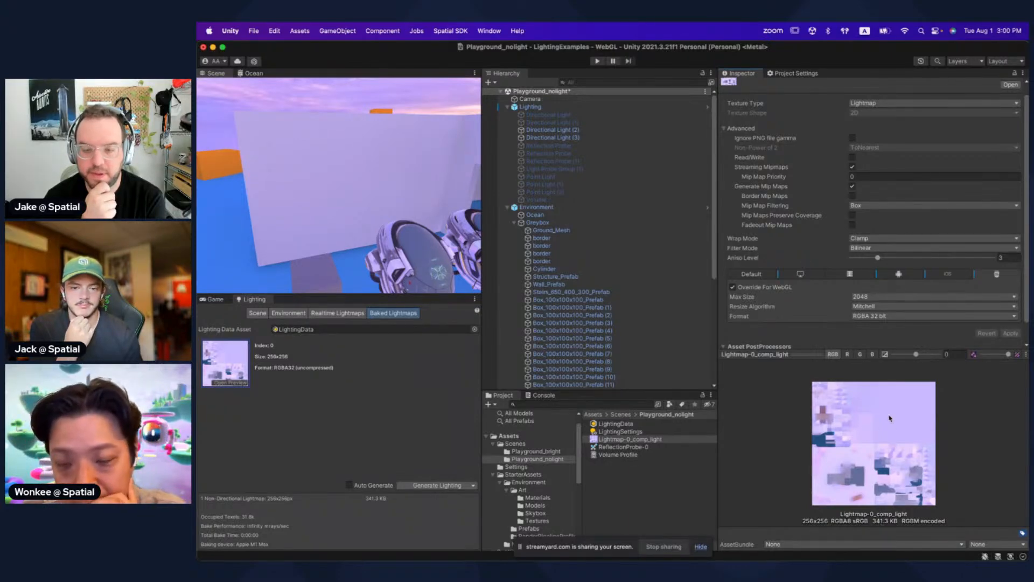
Step: Switch the lightmap's WebGL override back to RGBA Crunched DXT5|BC3 and reapply the import settings
click(899, 316)
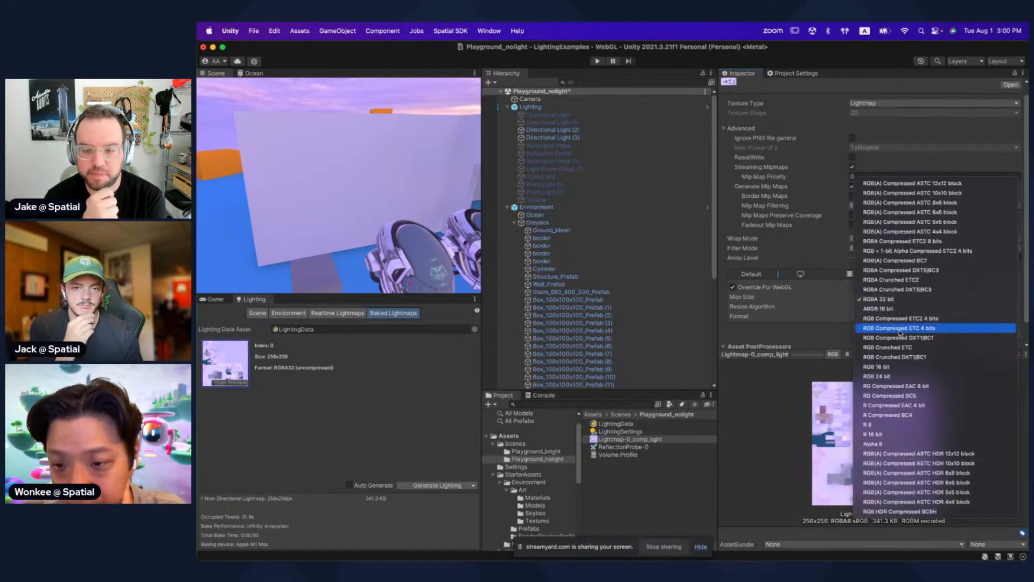
click(900, 290)
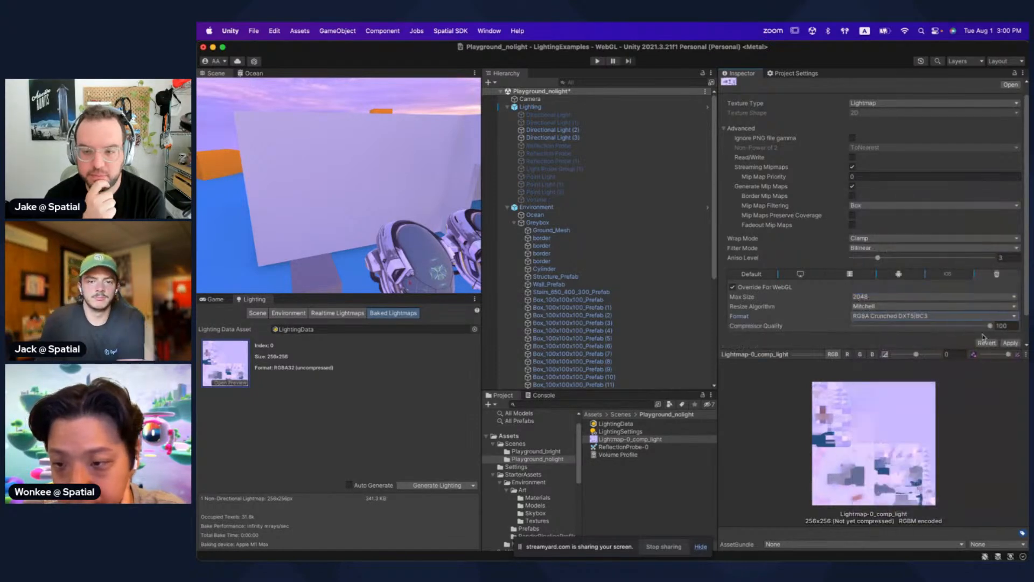
click(1010, 343)
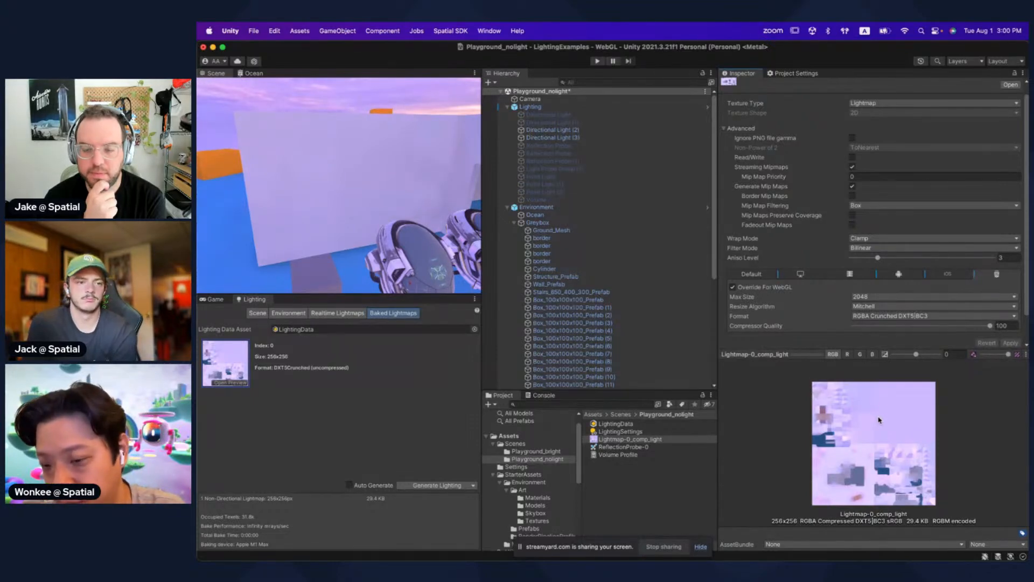
Step: View the structure's wall up close, and apply RGBA Compressed DXT5|BC3 as the lightmap's WebGL format to compare
right_drag(393, 220, 371, 184)
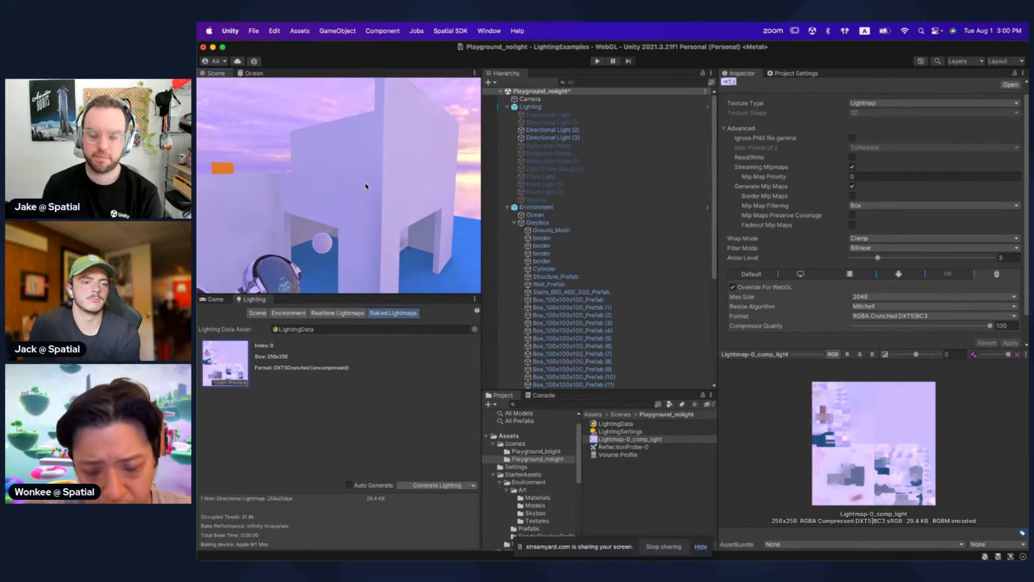
key(w)
right_drag(360, 188, 357, 199)
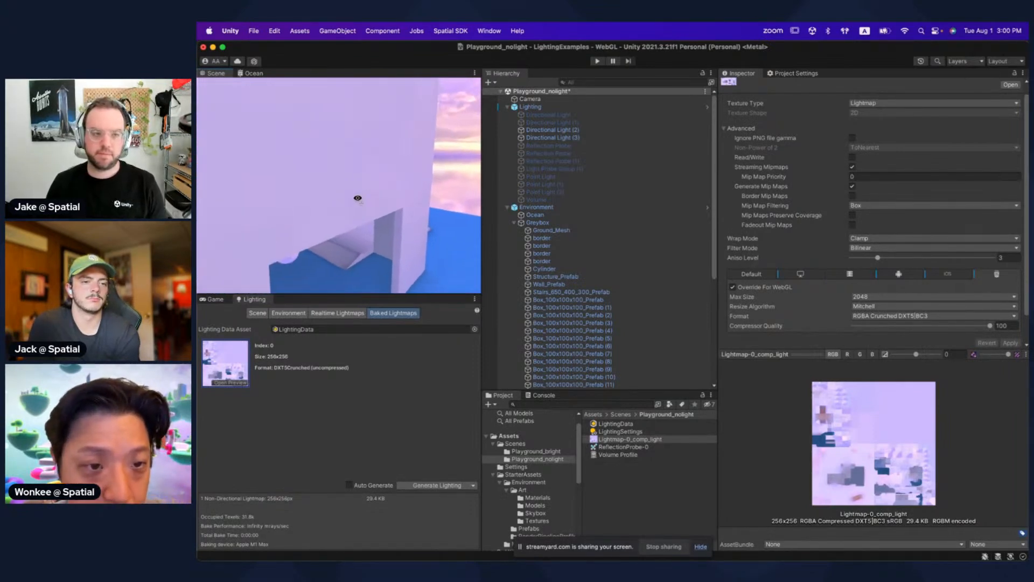
click(889, 317)
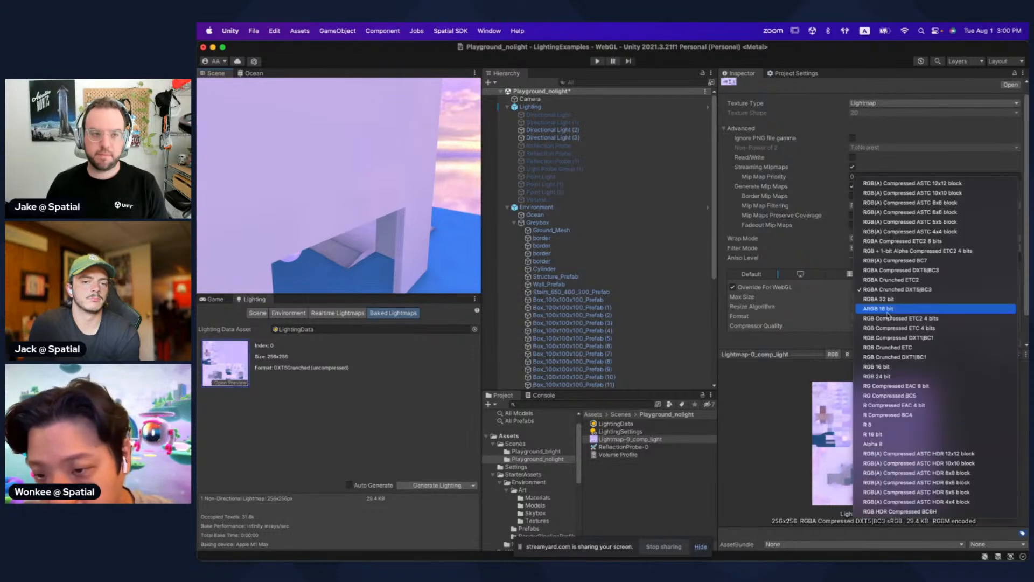
click(909, 271)
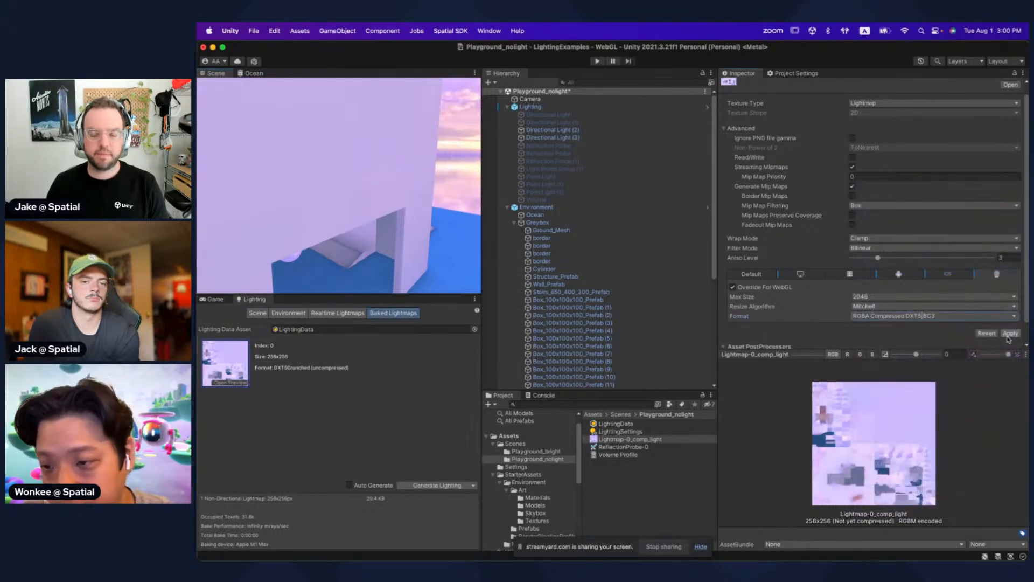
click(1010, 334)
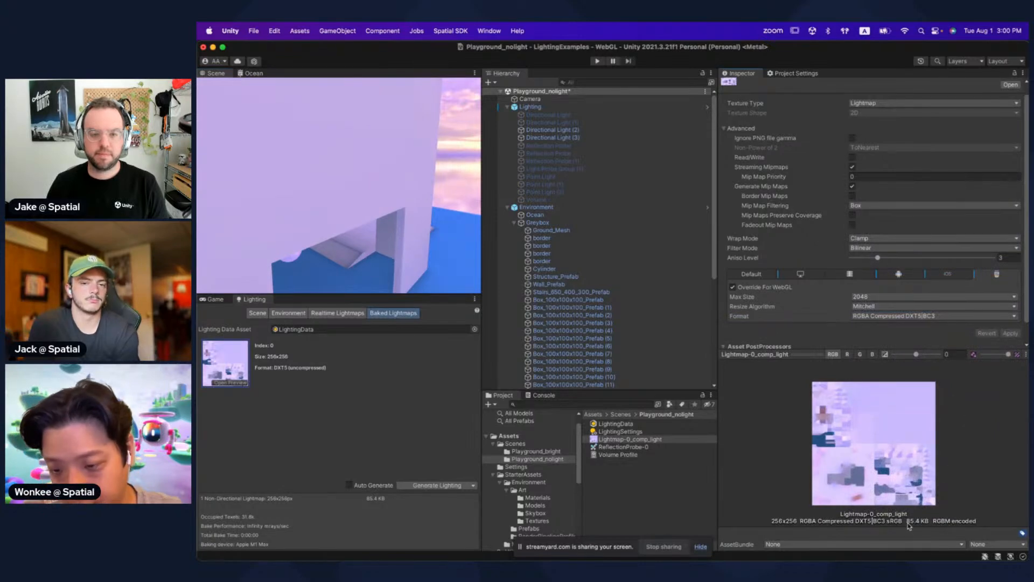
Step: View the wall and helmets from farther away and return the lightmap's WebGL format to RGBA Crunched DXT5|BC3
alt+drag(340, 208, 380, 232)
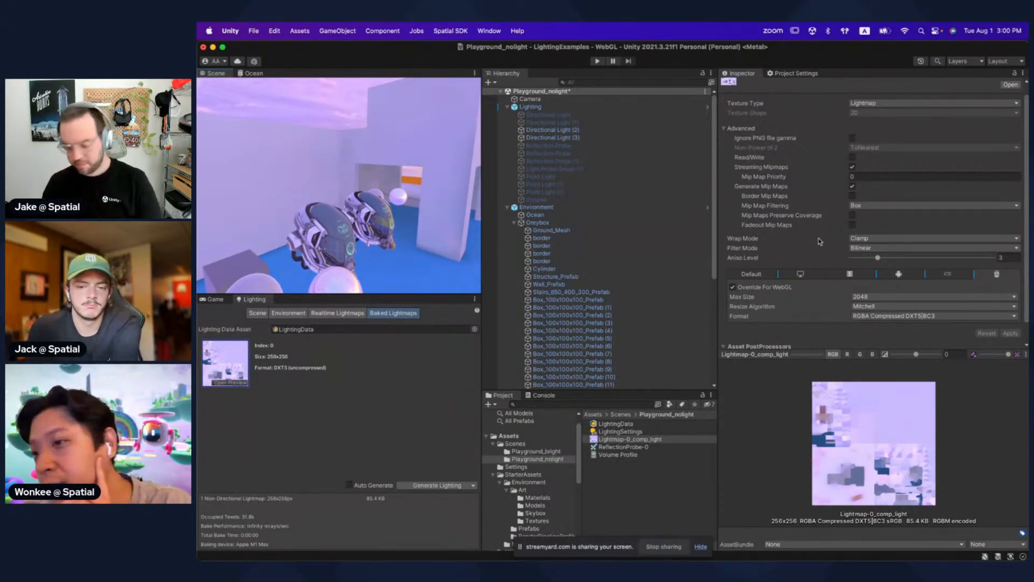
click(893, 317)
click(943, 295)
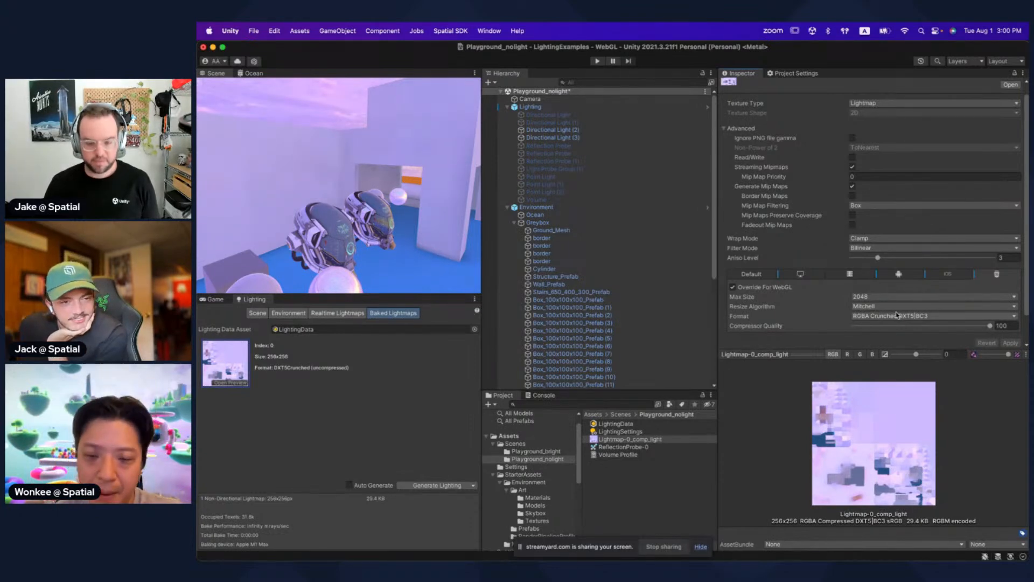
Step: Switch to the Unity Lighting in Spatial Creator Toolkit slides in Chrome and find the Texture Compression (web) slide
key(super+Tab)
key(super+Tab)
key(super+Tab)
key(super+Tab)
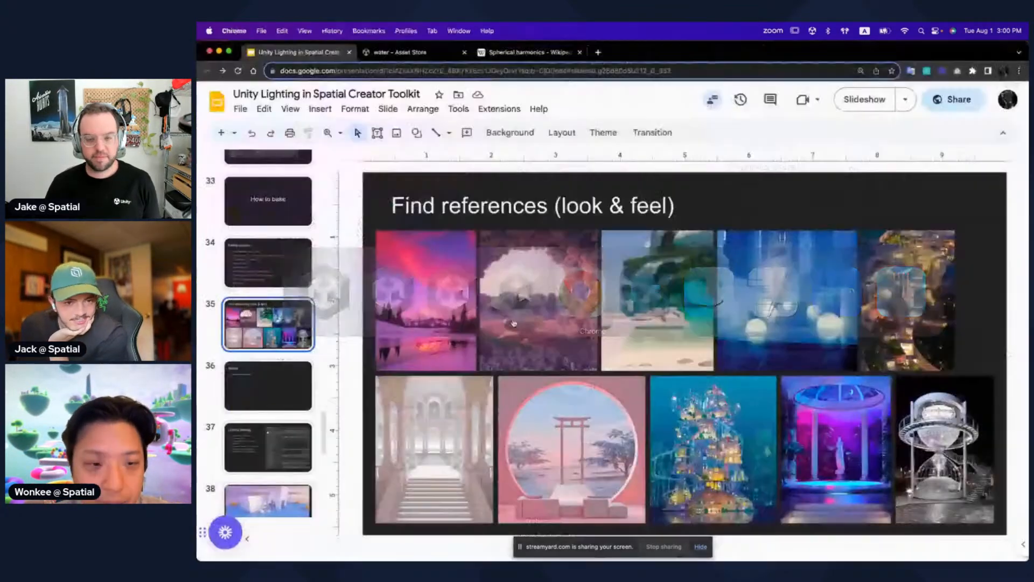
scroll(263, 391, down, 8)
click(273, 302)
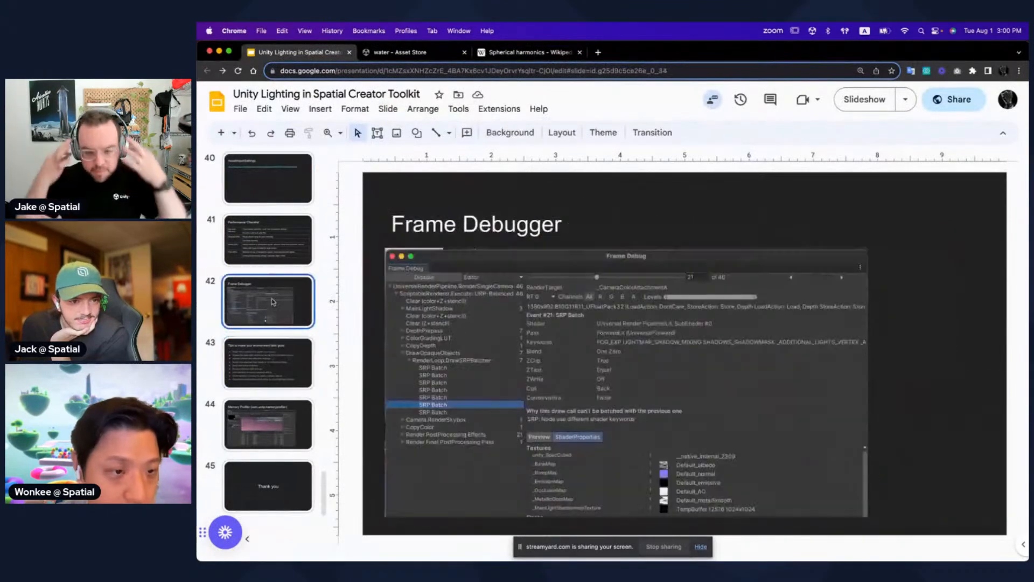
click(249, 246)
scroll(261, 233, up, 1)
click(261, 204)
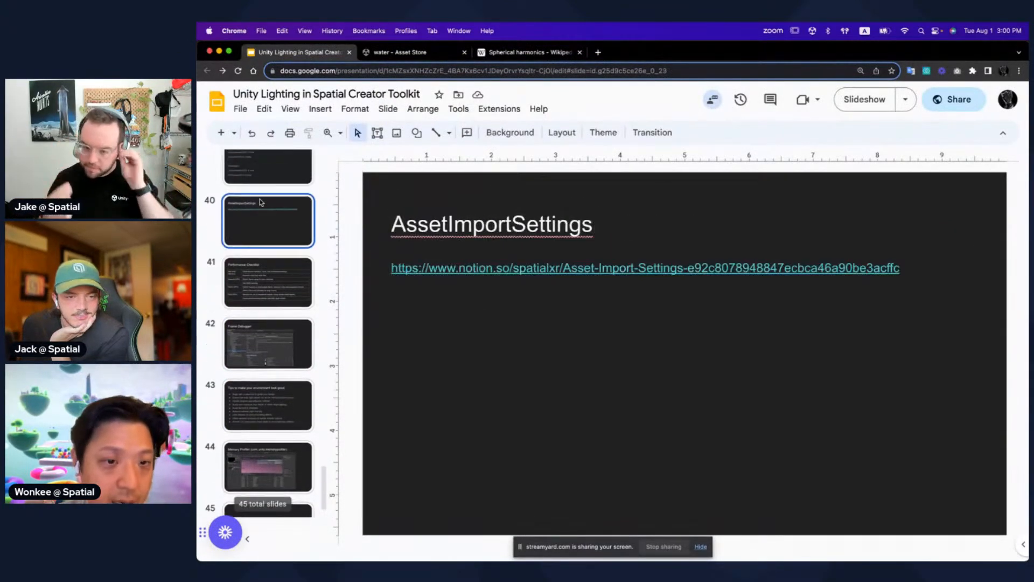
scroll(286, 231, up, 3)
click(295, 242)
scroll(309, 314, up, 4)
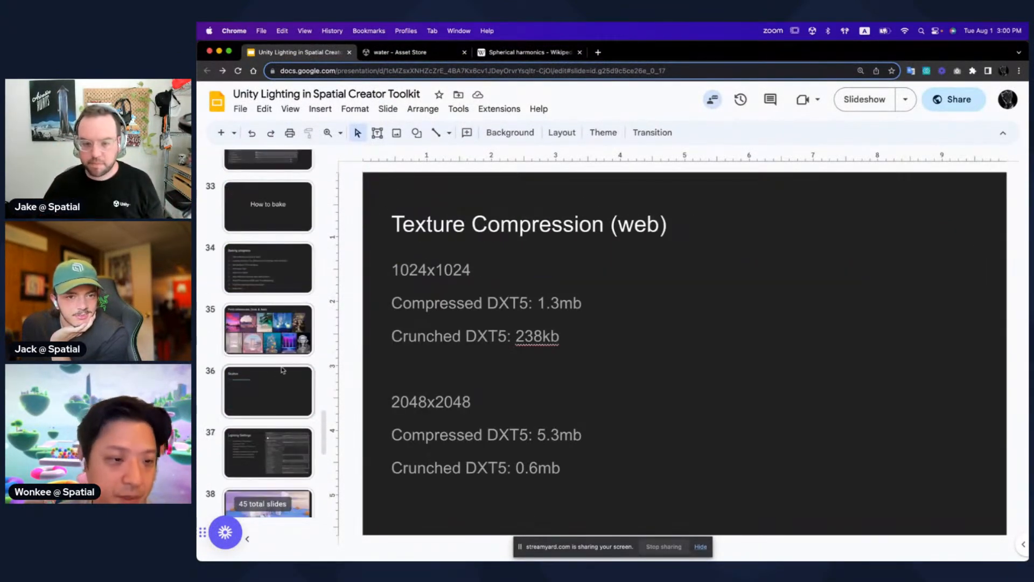
Step: Compare the compressed and crunched DXT5 sizes for 1024x1024 and 2048x2048 textures on the Texture Compression (web) slide
click(277, 333)
click(271, 485)
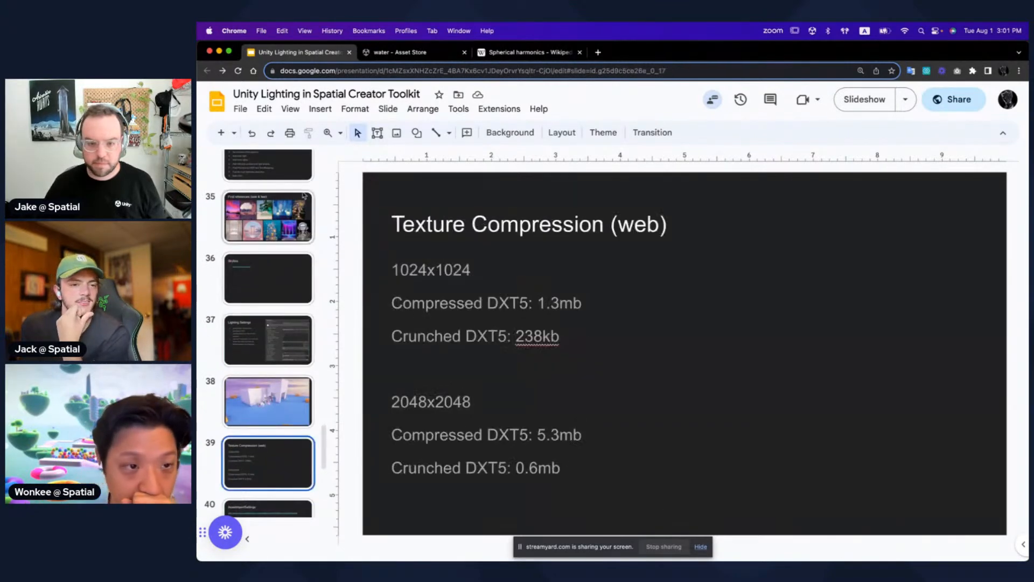
click(291, 157)
scroll(291, 156, up, 1)
drag(612, 328, 417, 323)
Step: Return to Unity and enable Directional Light (1) under the Lighting object
key(super+Tab)
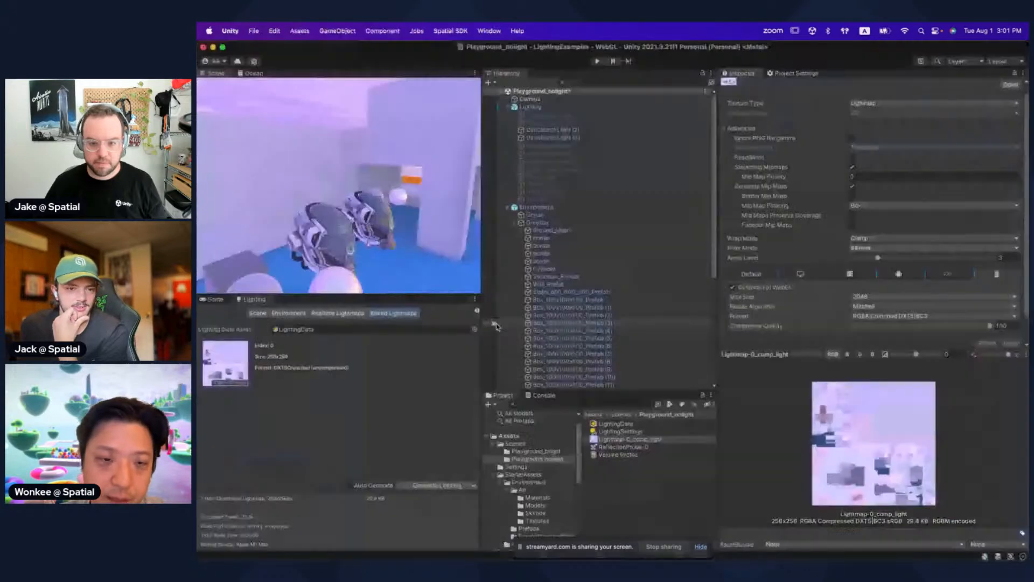
right_drag(401, 234, 539, 334)
key(shift+space)
key(shift+space)
click(555, 115)
click(609, 123)
click(743, 86)
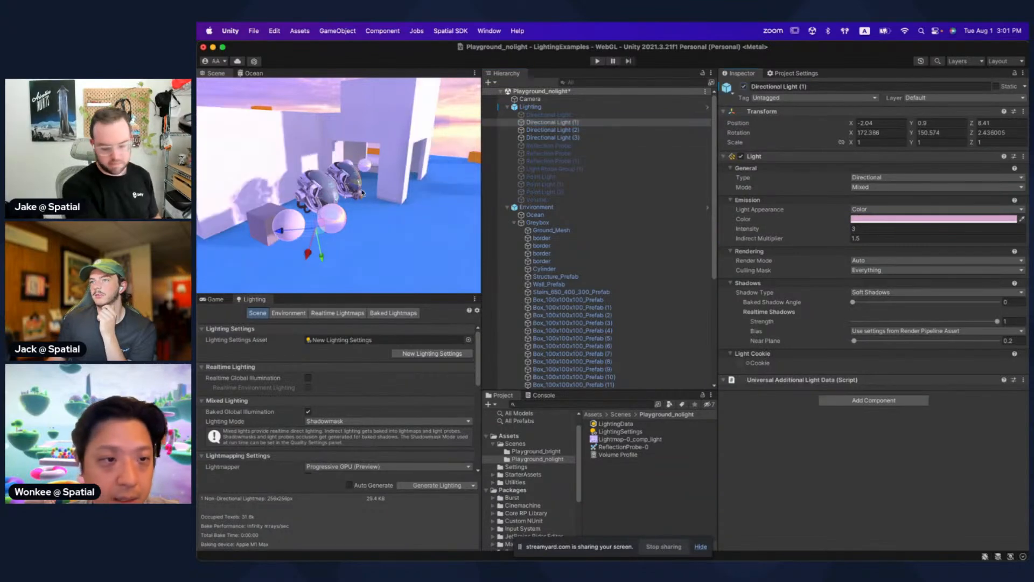
Step: Set Directional Light (1)'s intensity to 1 and generate the scene's lighting
right_drag(395, 193, 372, 188)
click(900, 231)
text(1)
right_drag(308, 183, 280, 191)
click(437, 485)
Step: Inspect the baked shadows on the wall behind the helmets and spheres in a maximized Scene view
key(shift+space)
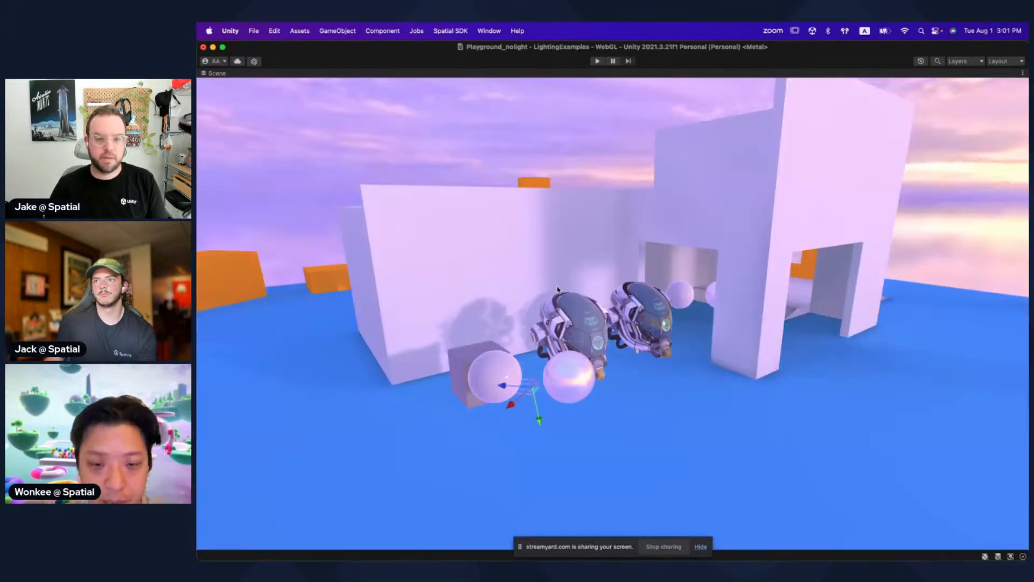
right_drag(558, 289, 564, 287)
key(a)
right_drag(554, 252, 650, 250)
key(w)
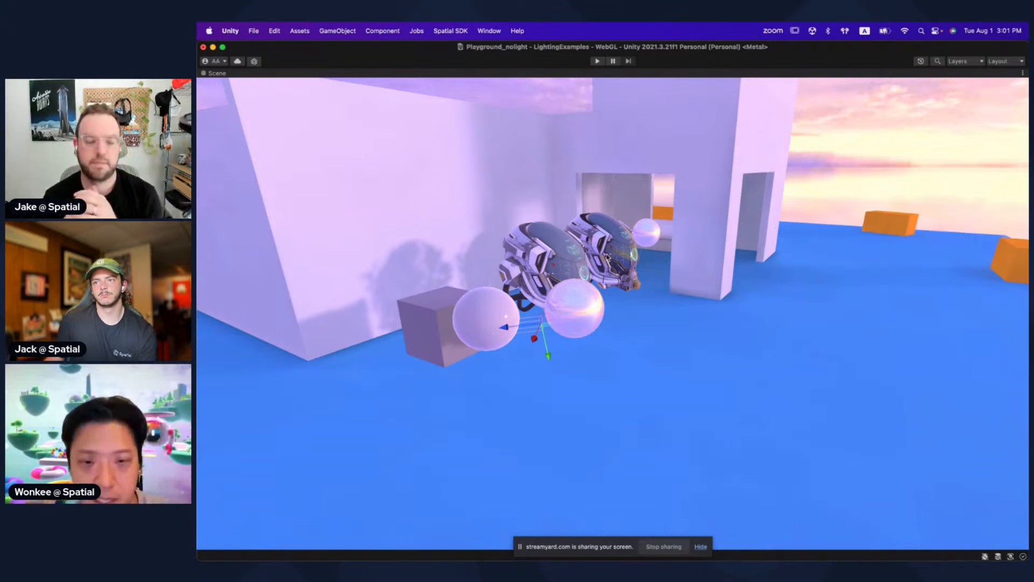
key(shift+space)
mouse_move(414, 198)
right_down()
mouse_move(389, 186)
mouse_move(401, 176)
mouse_move(360, 200)
mouse_move(404, 215)
right_up()
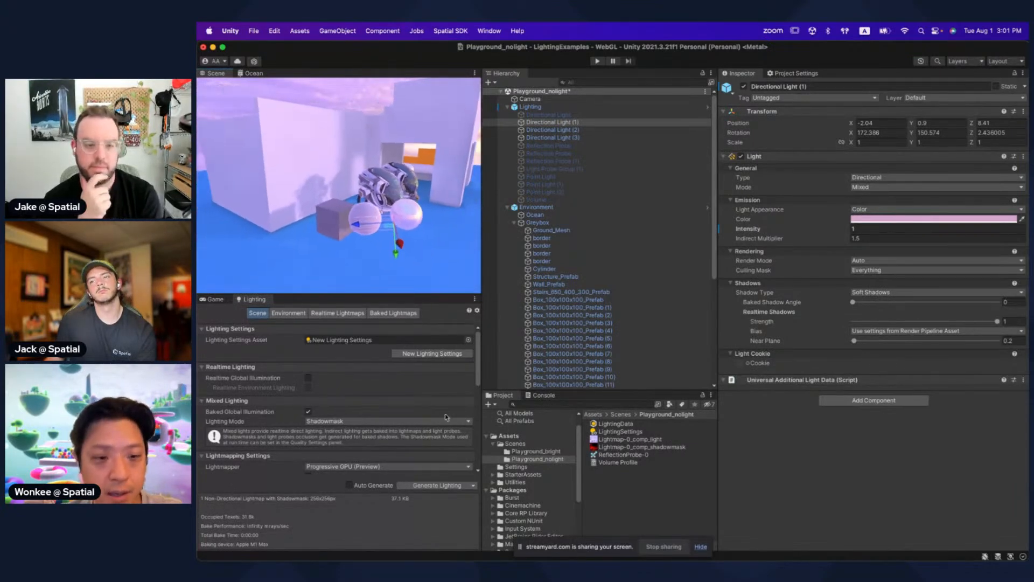
Step: Check the lightmapping sample settings and set Directional Light (1)'s intensity to 2
scroll(306, 343, down, 5)
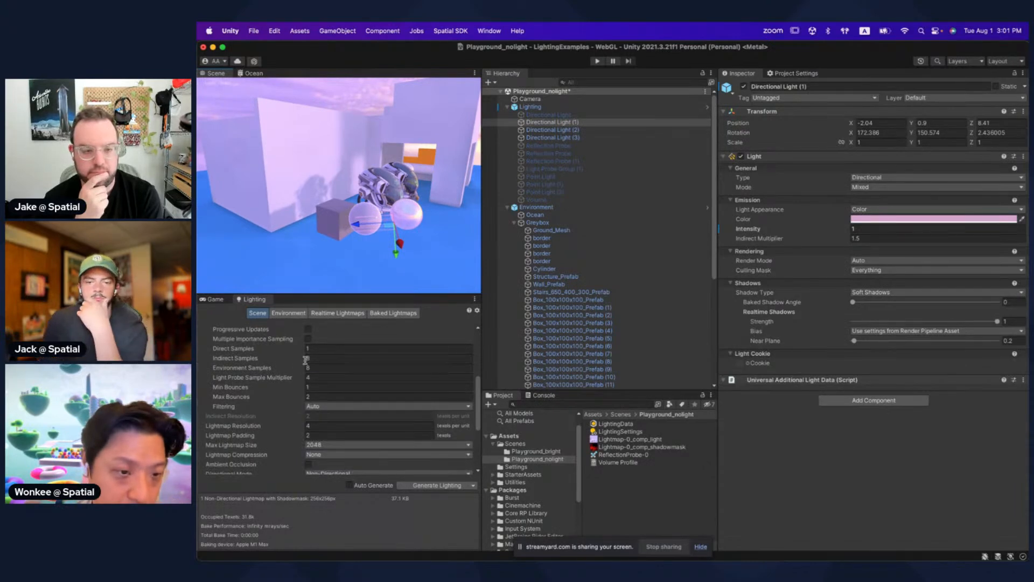
click(875, 229)
text(2)
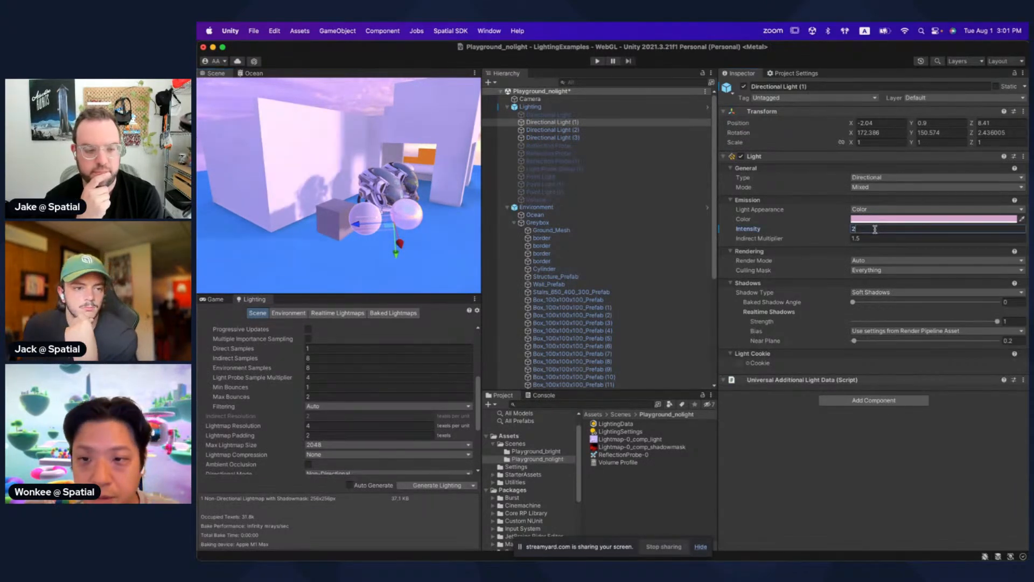
key(Return)
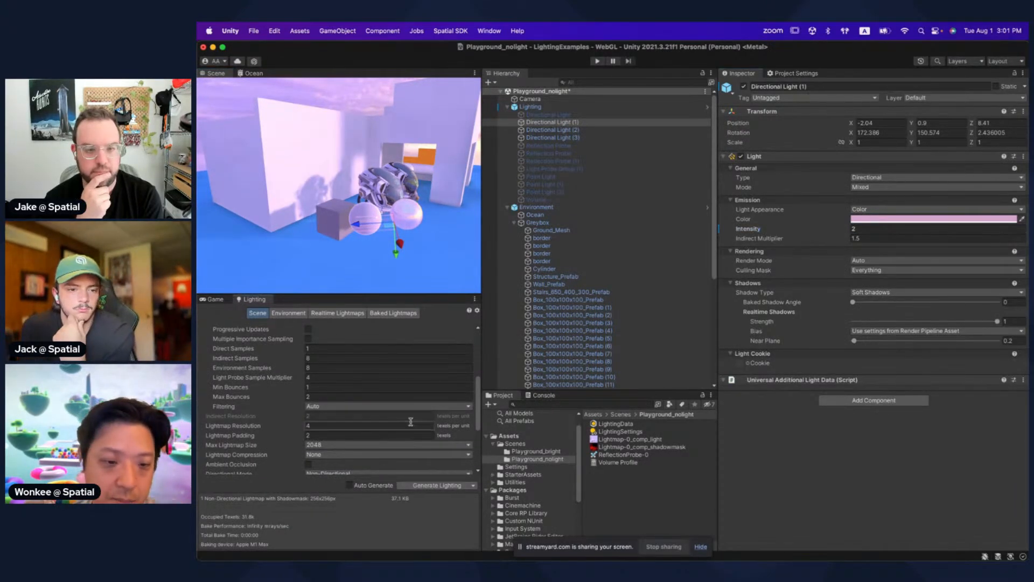
Step: Regenerate the scene's lighting and disable Directional Light (1)
click(426, 487)
alt+drag(341, 194, 302, 186)
click(744, 86)
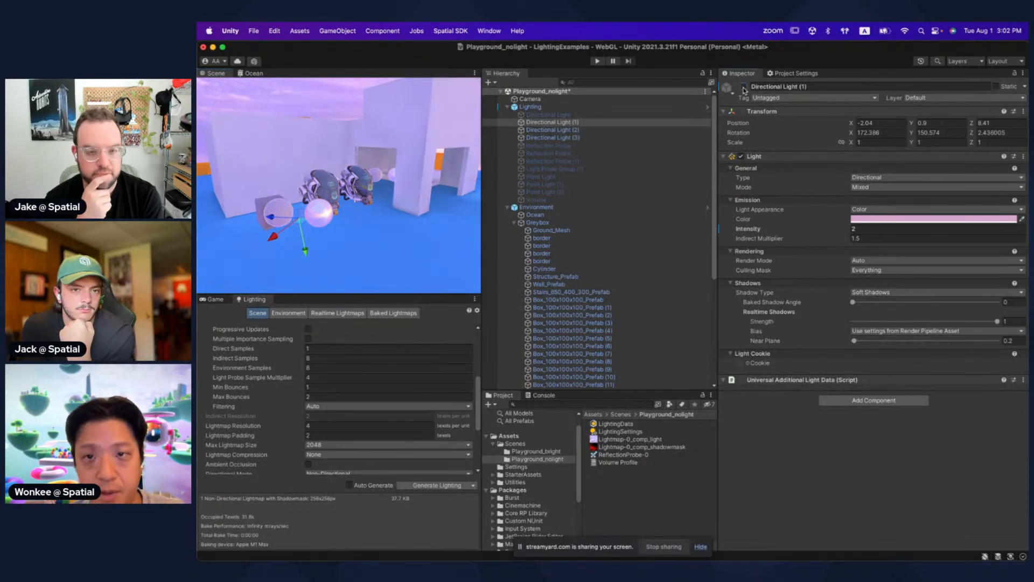
Step: Enable the first Directional Light under Lighting and change its colour to light orange
click(627, 115)
click(744, 87)
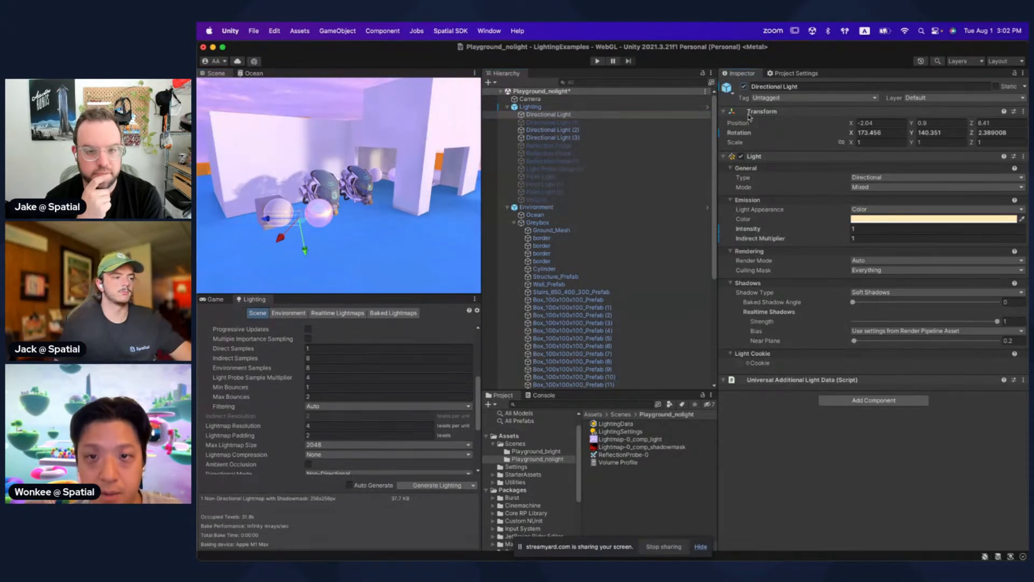
click(887, 221)
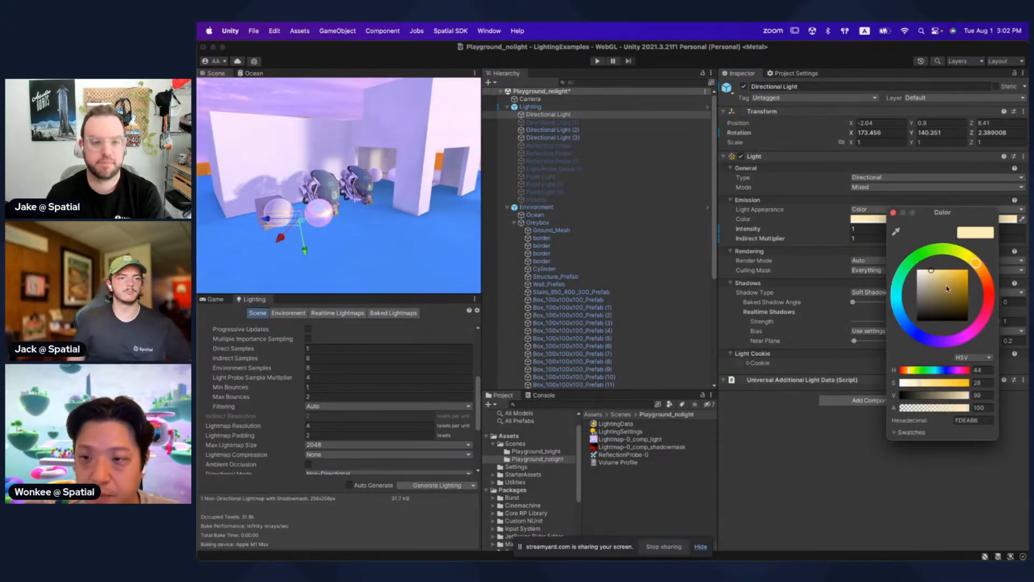
click(978, 275)
drag(942, 276, 943, 263)
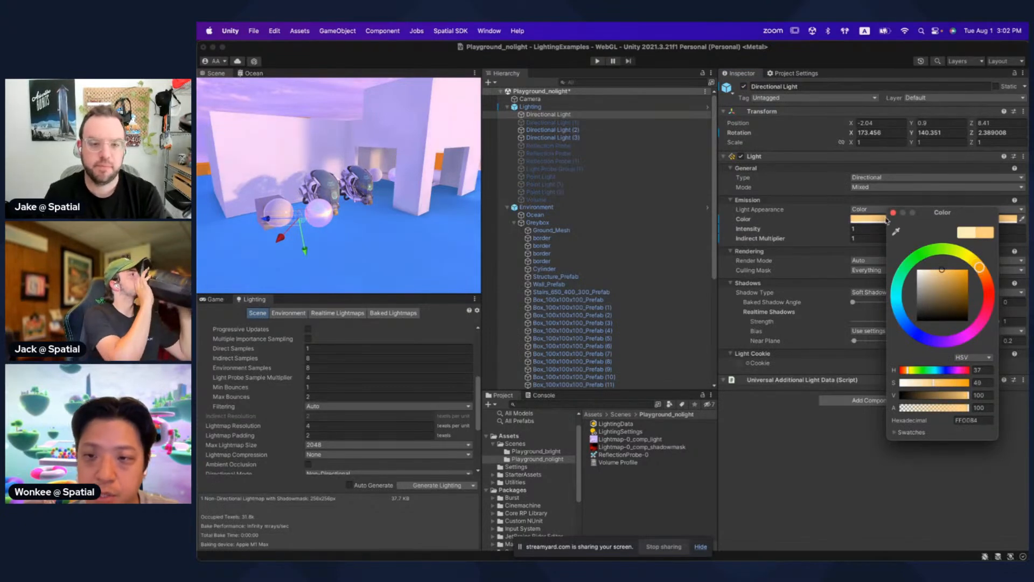
Step: Set the Directional Light's intensity to 3 and generate the lighting
click(869, 235)
click(868, 230)
text(3)
click(430, 486)
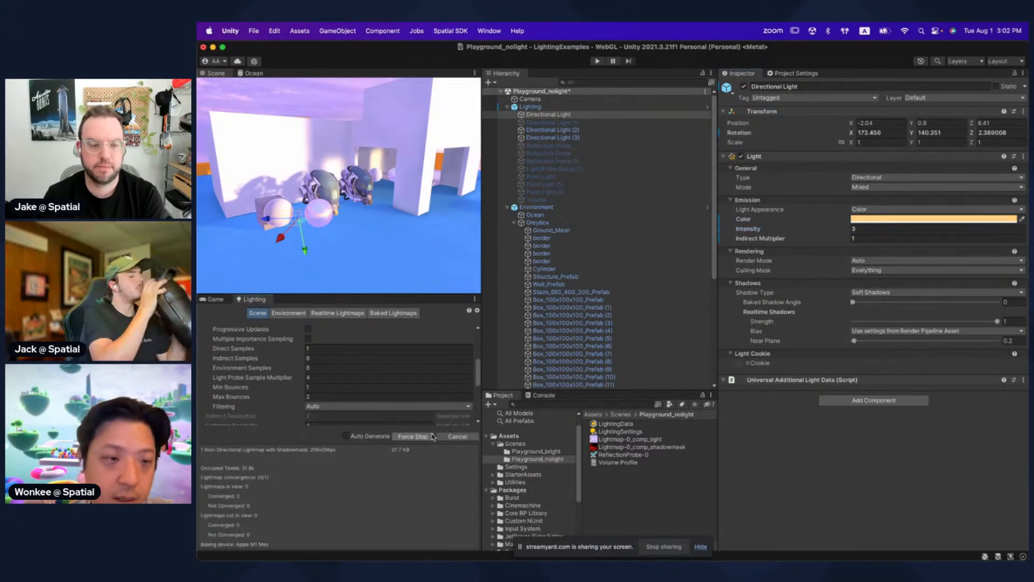
scroll(226, 159, up, 8)
alt+drag(391, 173, 349, 176)
Step: Change Directional Light (2)'s colour to blue and rebake the lighting to check the room interior
click(581, 131)
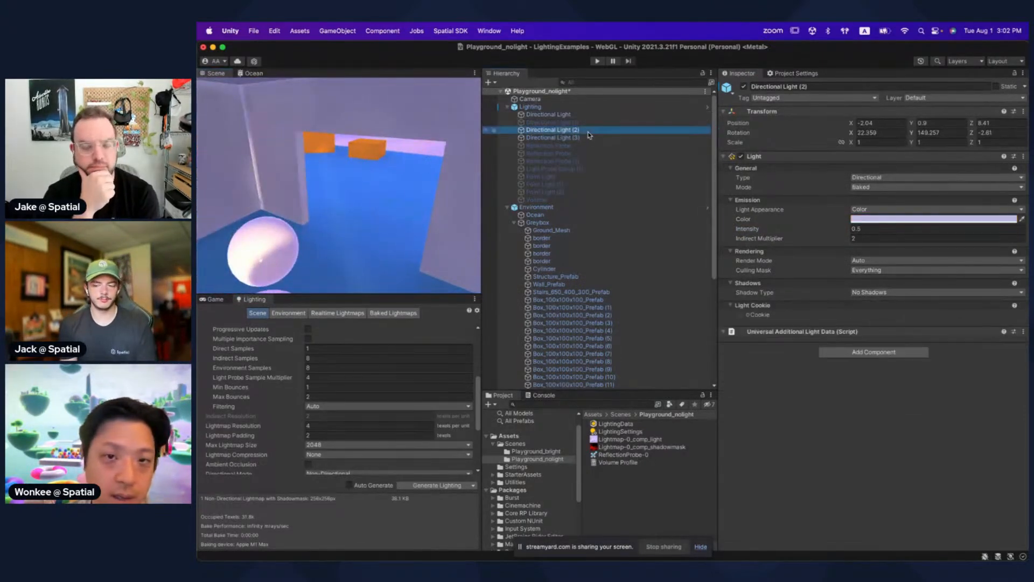
alt+drag(277, 220, 387, 213)
click(854, 220)
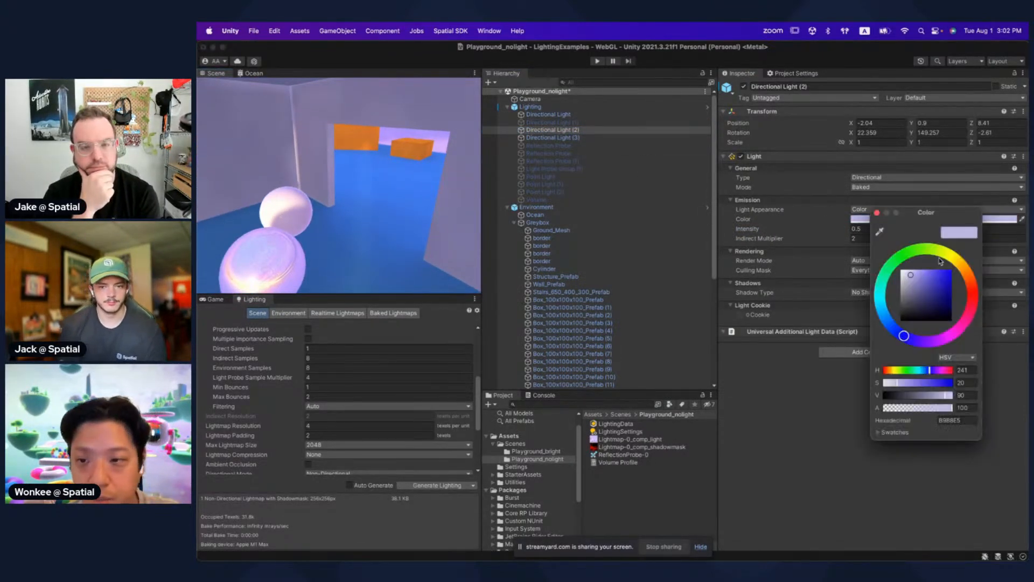
drag(940, 262, 928, 279)
drag(906, 331, 890, 322)
click(877, 212)
click(440, 486)
right_drag(367, 214, 246, 200)
right_drag(347, 204, 363, 233)
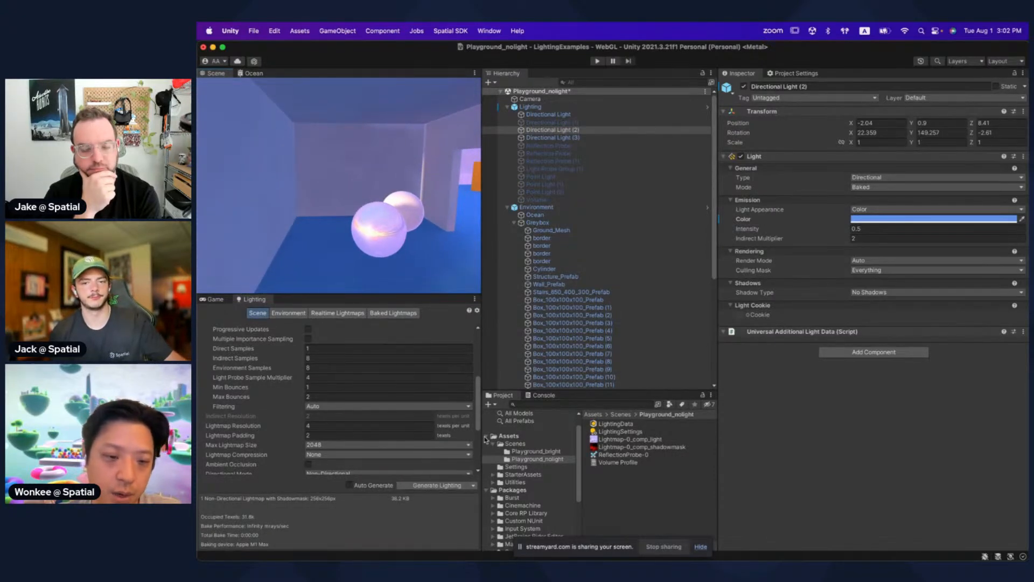
Step: Widen the Scene and Lighting panels and select the first Directional Light with the building's exterior in view
drag(483, 439, 568, 439)
mouse_move(387, 221)
right_down()
mouse_move(412, 199)
mouse_move(395, 207)
right_up()
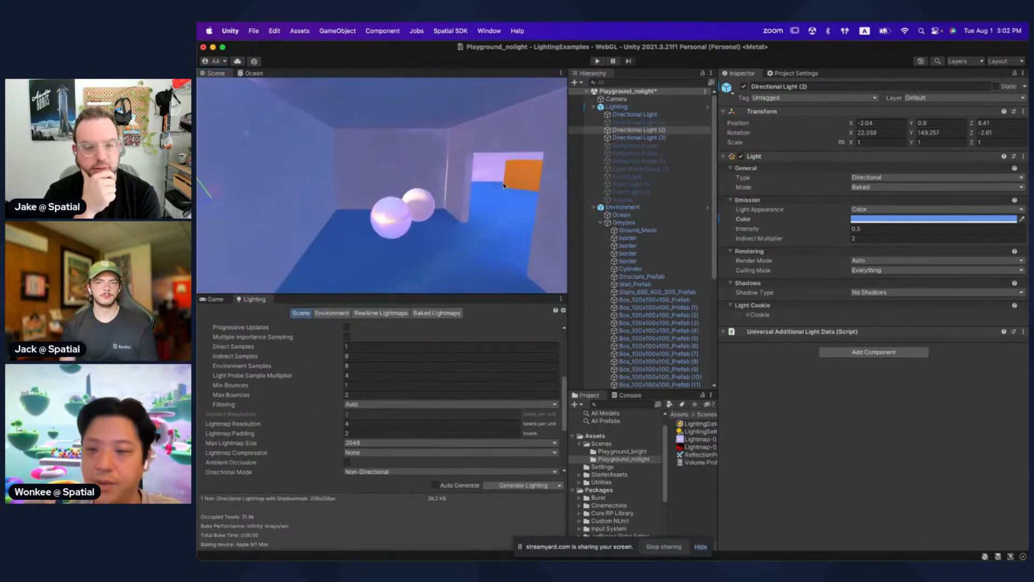
click(634, 114)
right_drag(330, 168, 383, 213)
Step: Undo the recent colour, intensity and activation changes on the directional lights until Directional Light (1) is active
key(super+z)
key(super+z)
key(super+z)
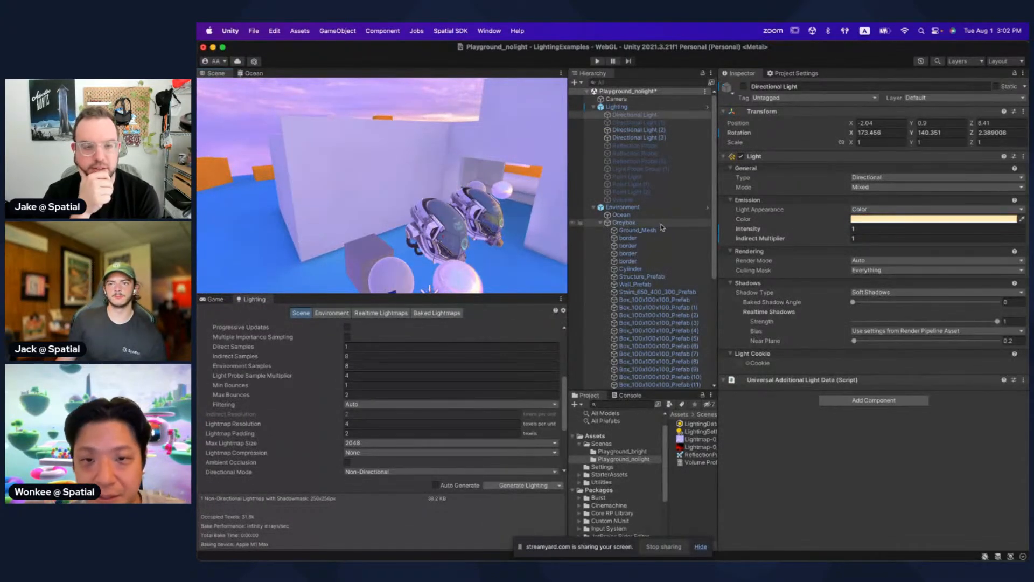
key(super+z)
key(super+z)
key(super+z)
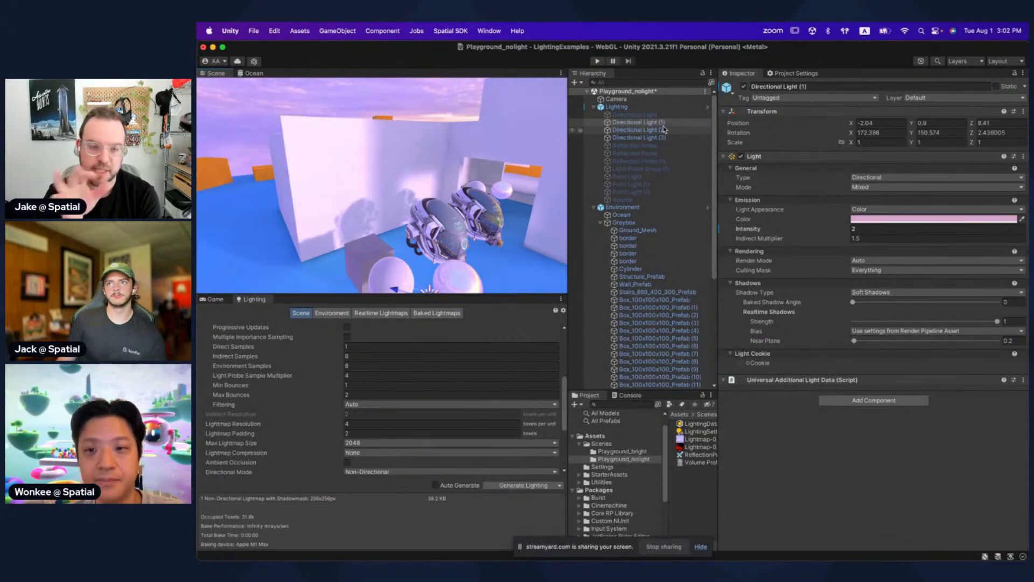
Step: Change Directional Light (1)'s colour to saturated yellow-orange and generate the lighting
scroll(397, 173, down, 3)
alt+drag(397, 173, 447, 178)
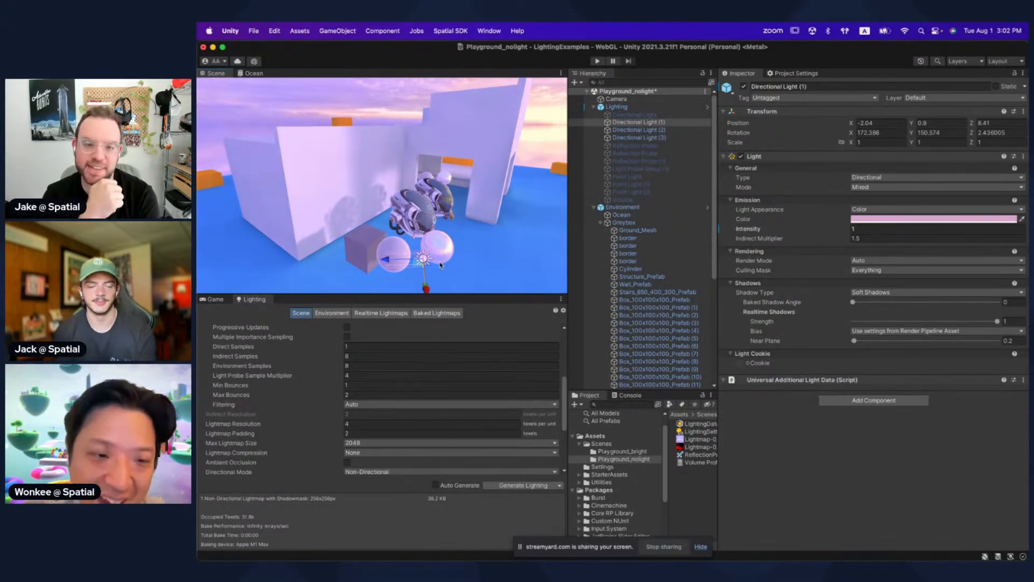
alt+drag(454, 200, 495, 200)
click(873, 219)
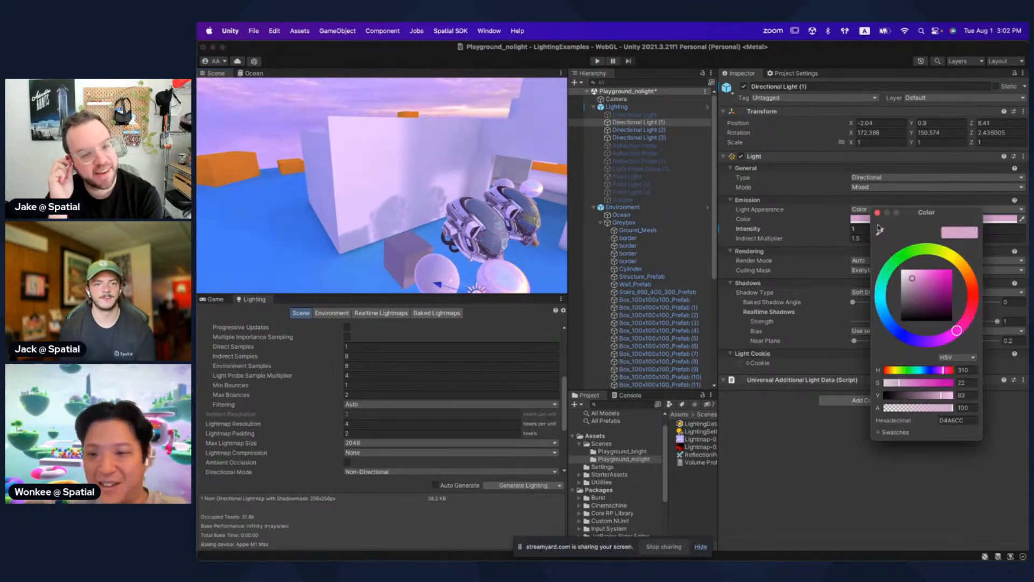
click(961, 266)
click(949, 274)
click(506, 485)
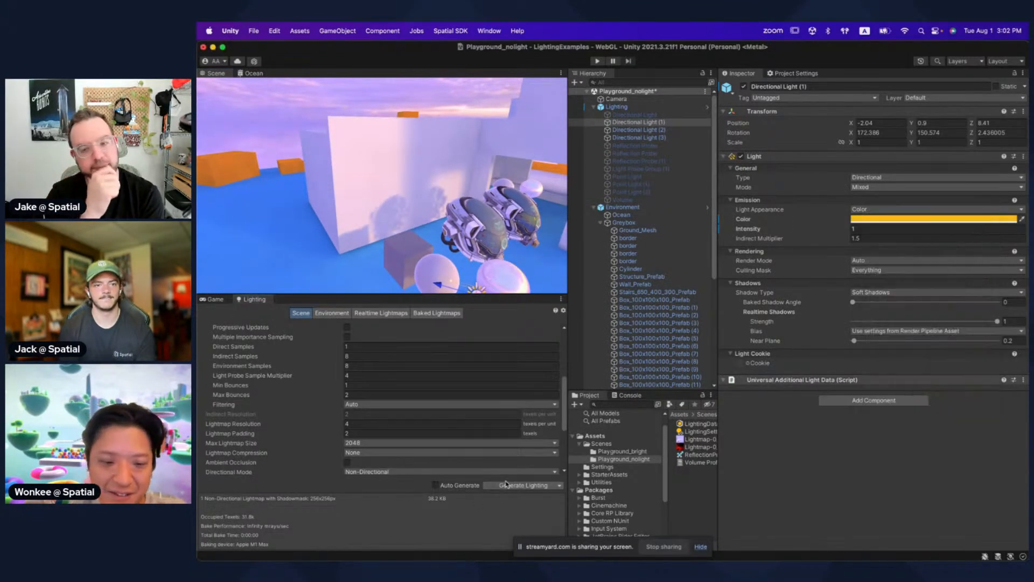
Step: Undo Directional Light (1)'s orange colour and the preceding intensity and activation changes
alt+drag(492, 163, 413, 216)
key(super+z)
key(super+z)
scroll(399, 204, up, 10)
key(super+z)
scroll(394, 215, down, 10)
key(super+z)
scroll(409, 217, down, 5)
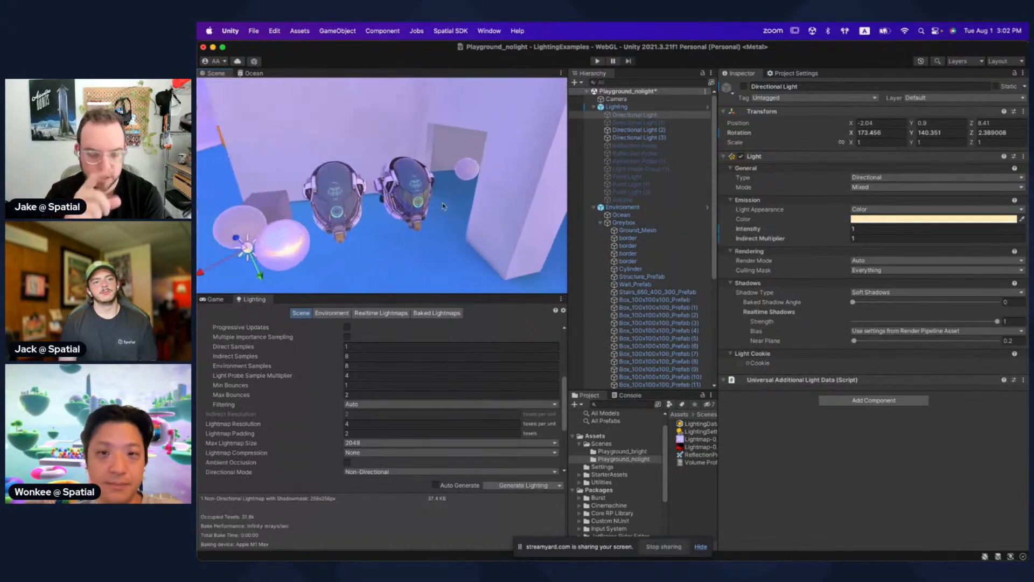
Step: Enable Directional Light (1), set its intensity to 1 and bake the lighting
click(675, 124)
click(744, 87)
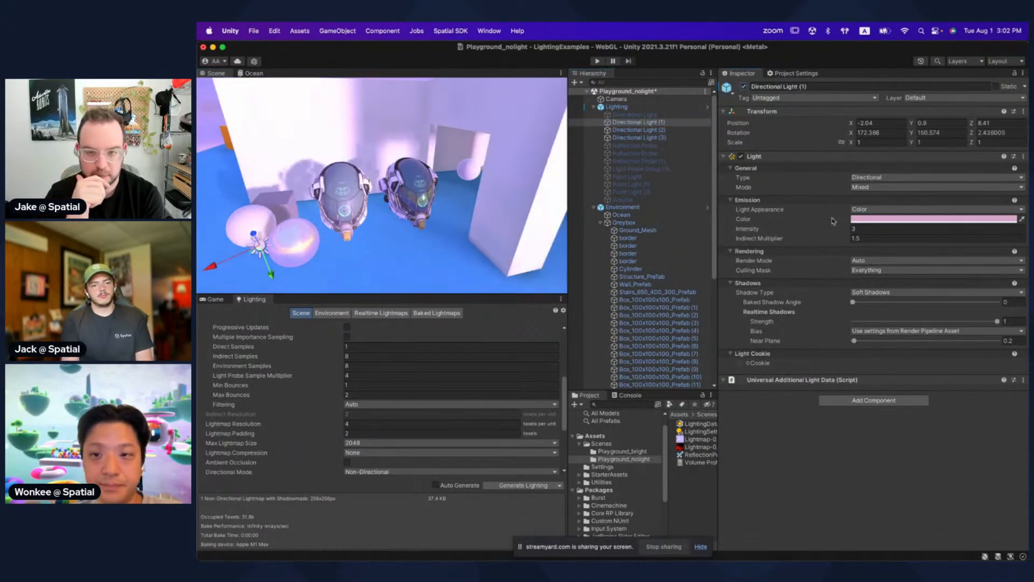
click(867, 228)
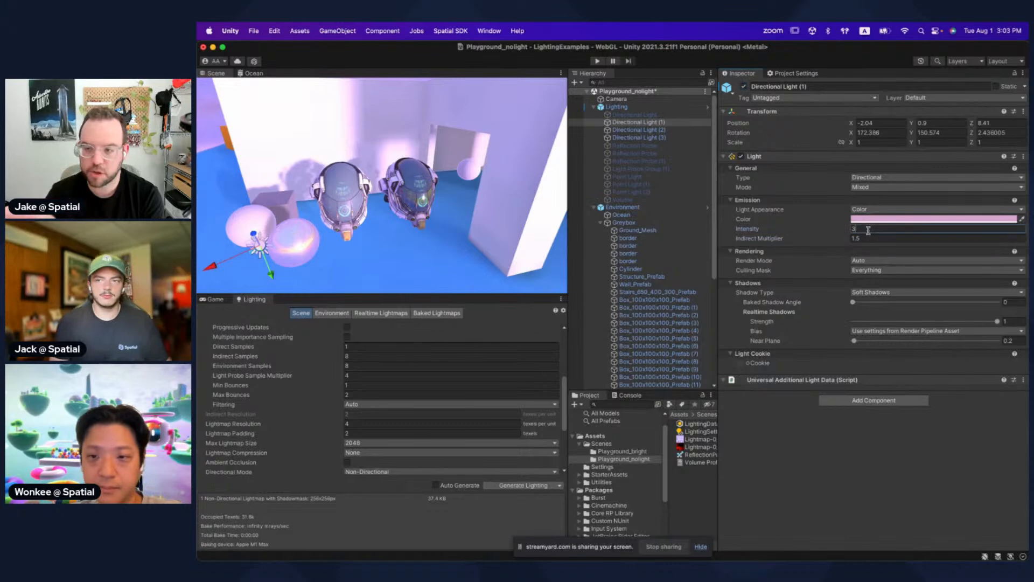
text(1)
click(516, 485)
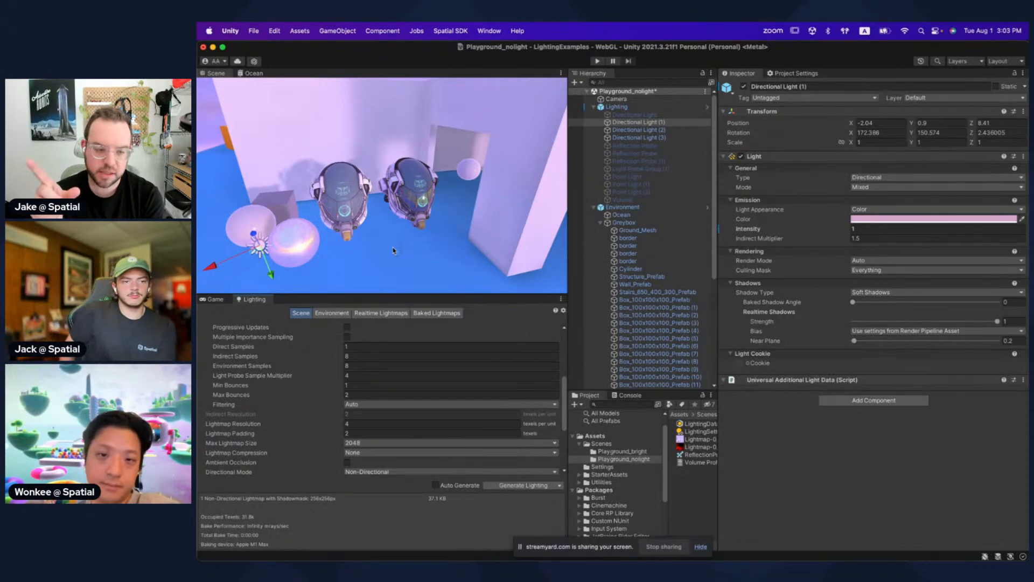
Step: Select the Volume object under Lighting and look over the lit scene around the robots
click(632, 201)
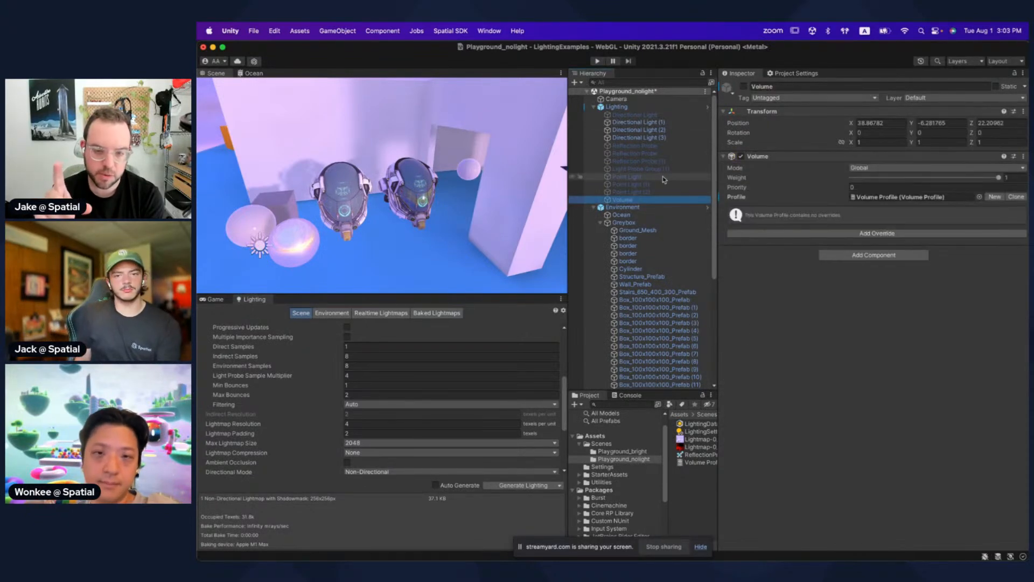
scroll(333, 196, down, 5)
alt+drag(328, 215, 486, 200)
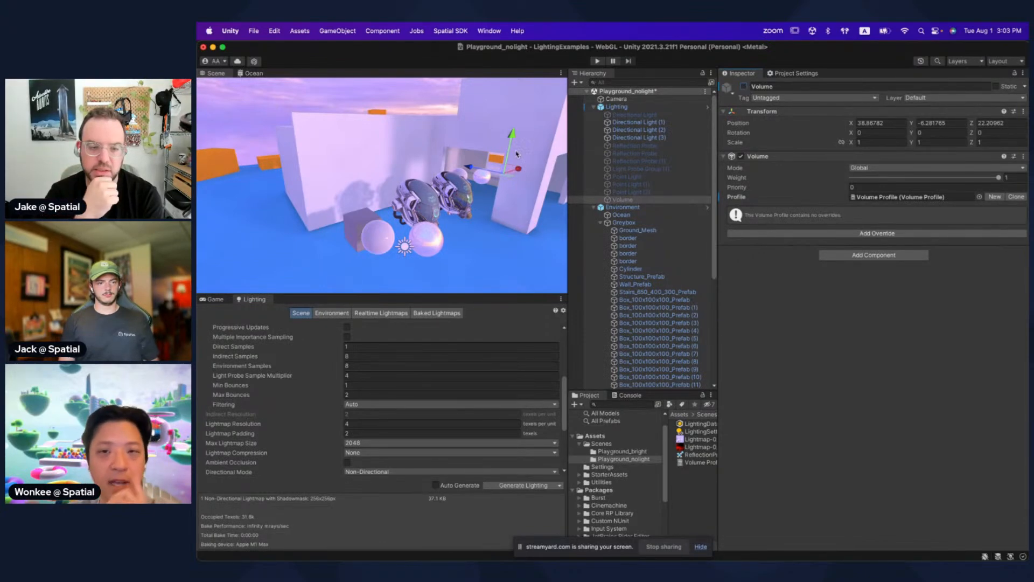
alt+drag(472, 208, 431, 220)
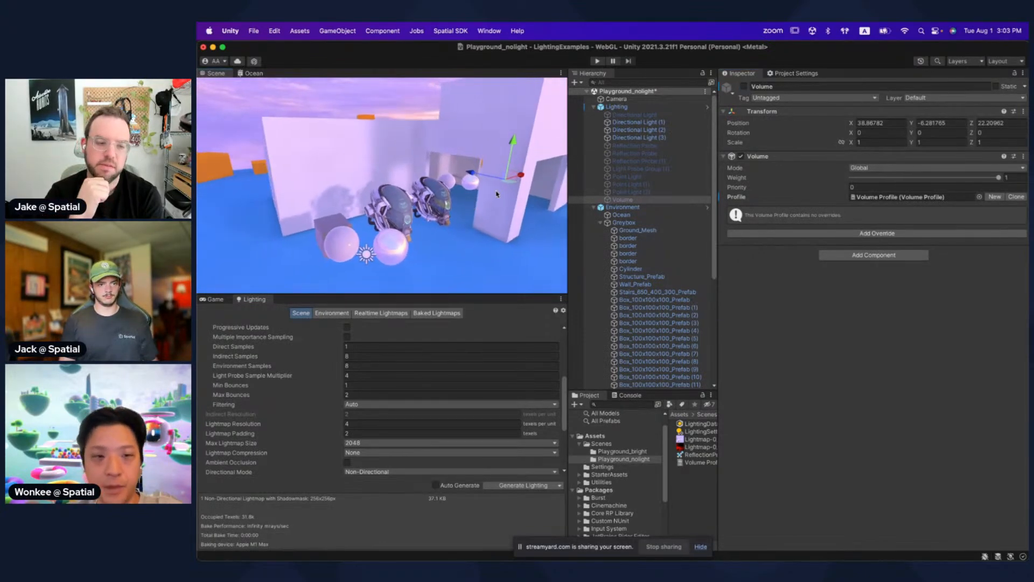
Step: Switch to the Google Slides deck and highlight the probe, Post-Processing and lightmap resolution items on the Baking progress slide
key(super+Tab)
triple_click(539, 385)
click(559, 415)
triple_click(701, 425)
triple_click(700, 444)
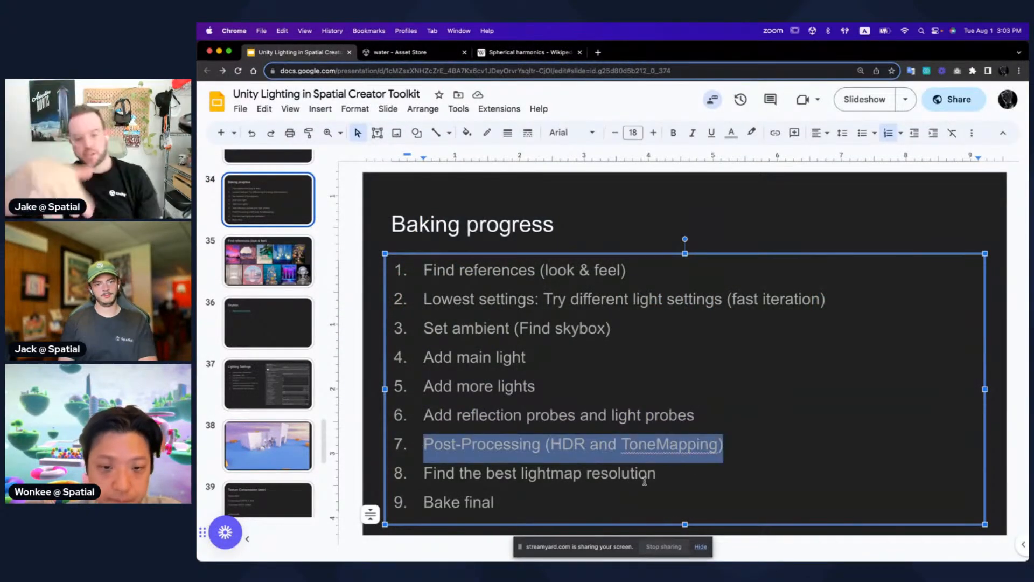
click(670, 474)
drag(670, 473, 423, 474)
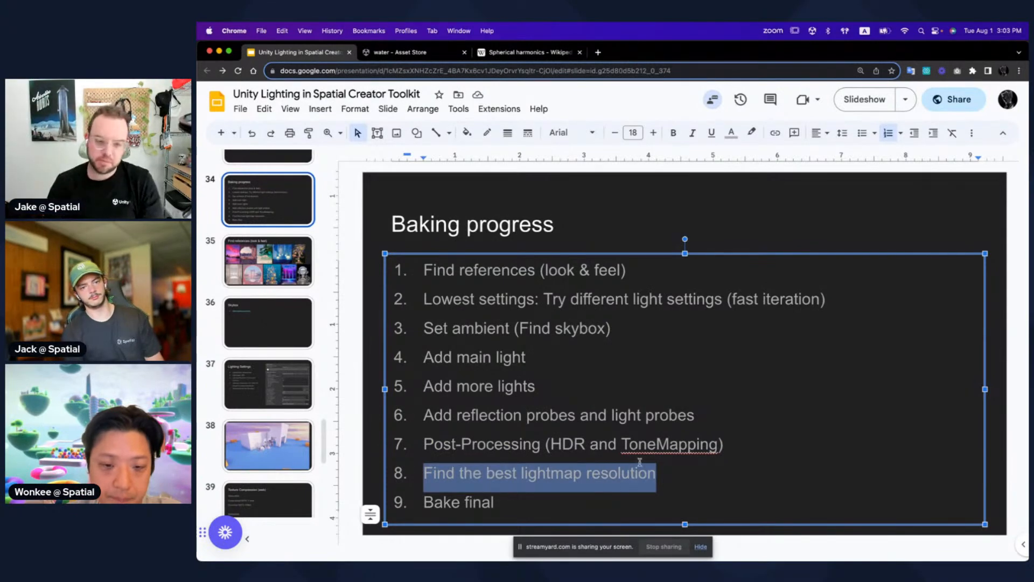
Step: Switch back to Unity and select Directional Light (1) with the robots in view
key(super+Tab)
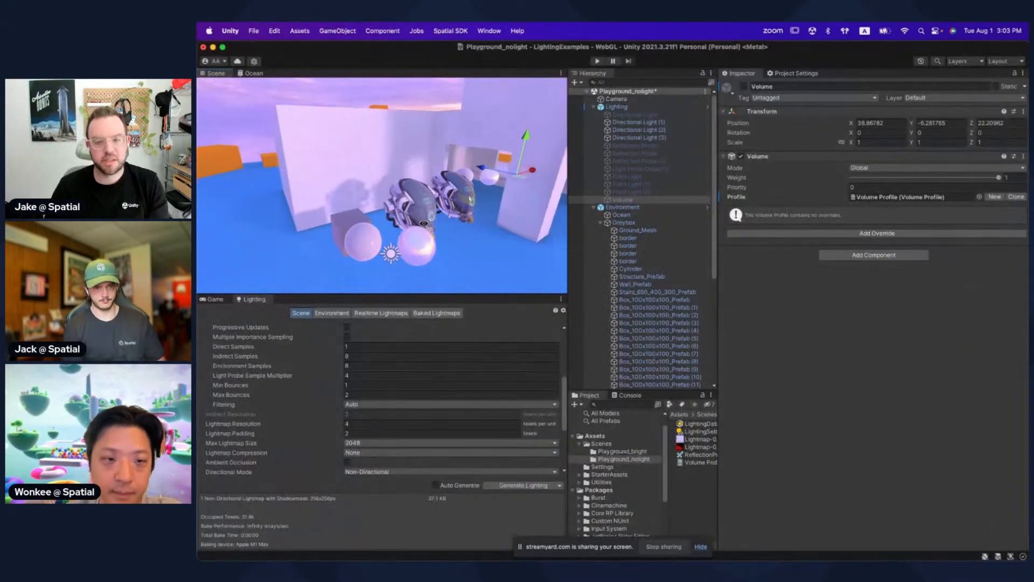
key(w)
click(673, 122)
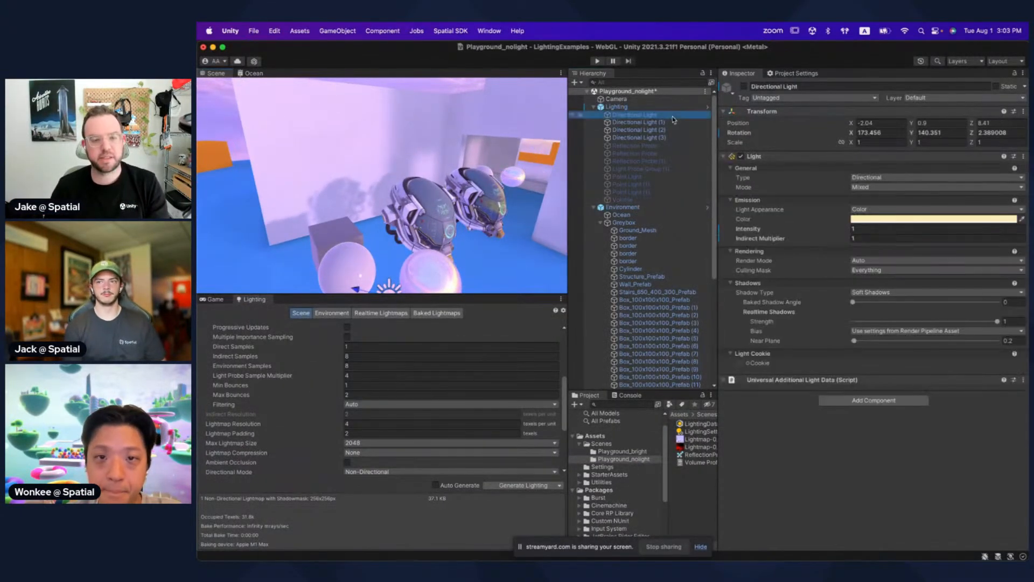
right_drag(450, 201, 466, 192)
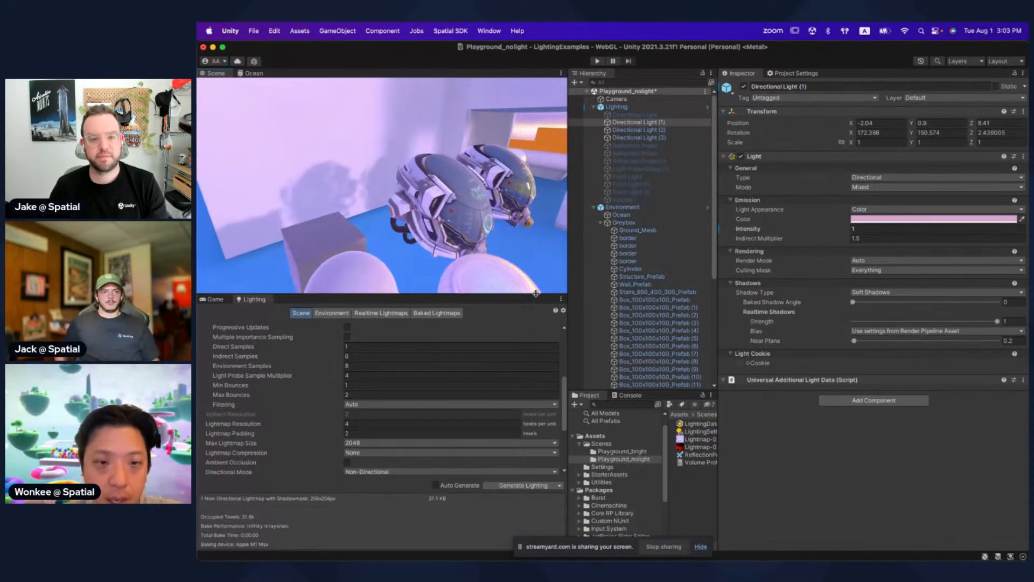
Step: Show the HDR note in TextEdit, return to Unity and open Directional Light (1)'s intensity for editing
key(super+Tab)
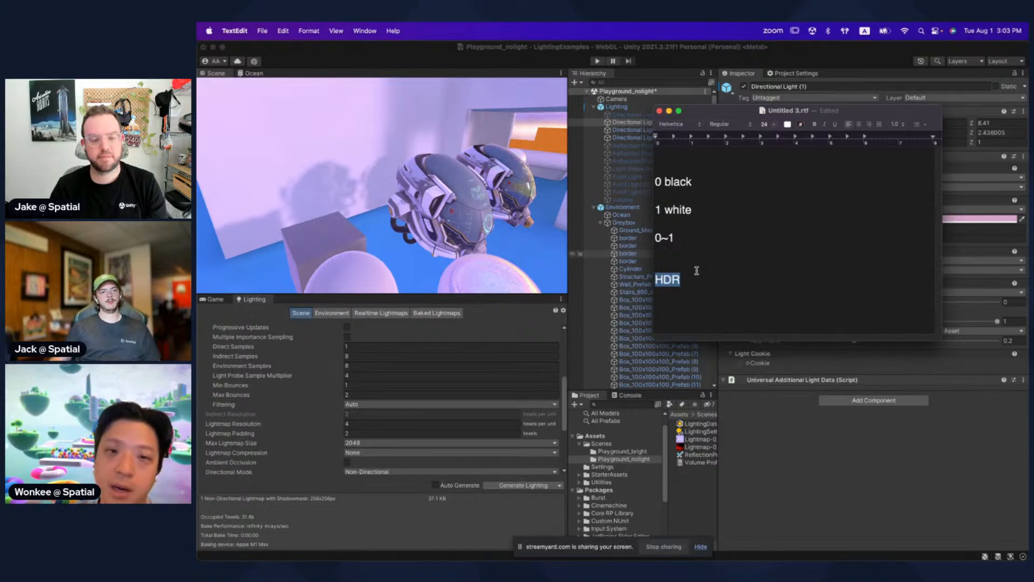
click(441, 172)
alt+drag(441, 173, 498, 161)
click(853, 228)
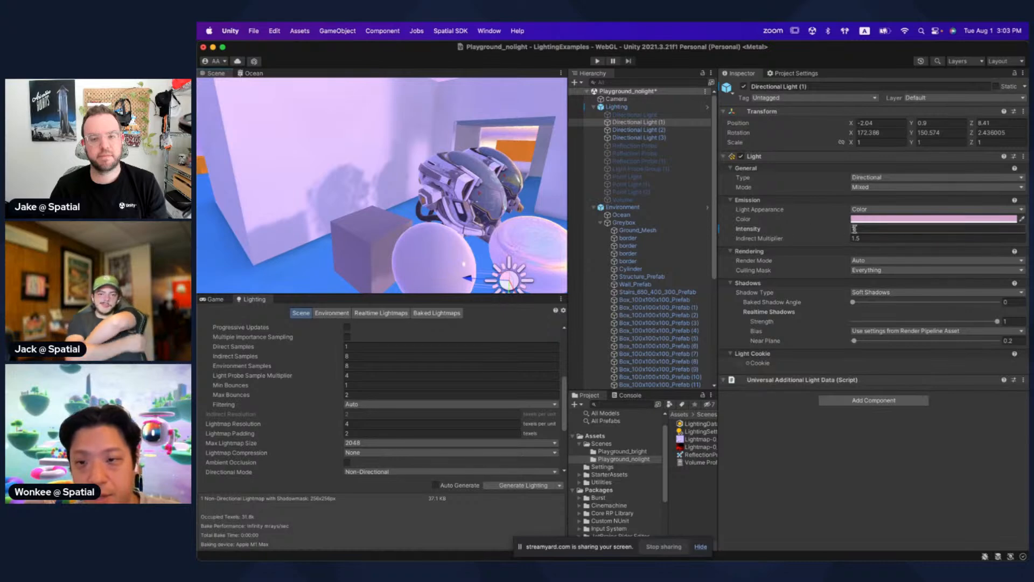
key(BackSpace)
alt+drag(451, 216, 434, 196)
click(870, 229)
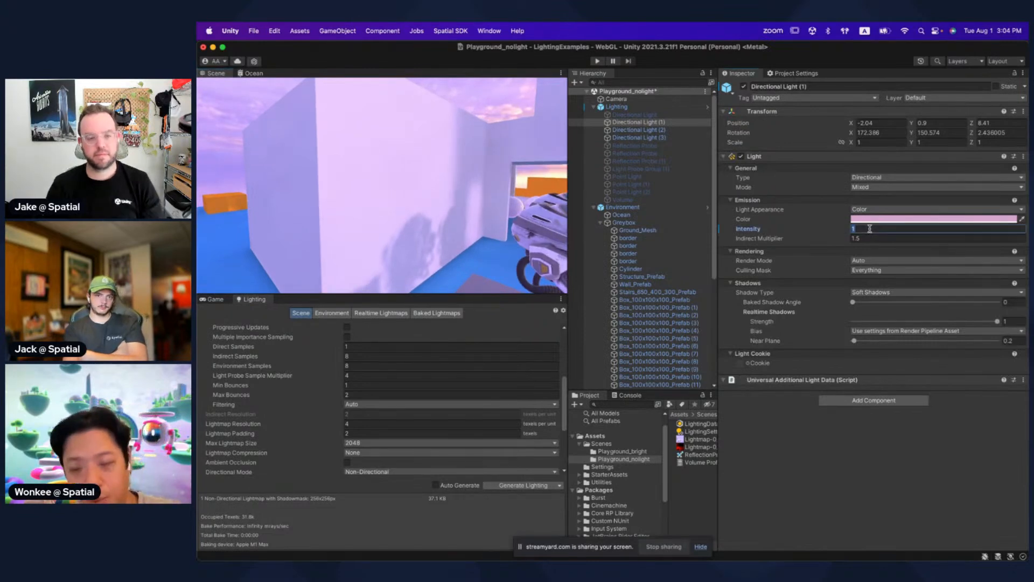
Step: Enable the Volume object and add a Bloom override to its profile
click(672, 199)
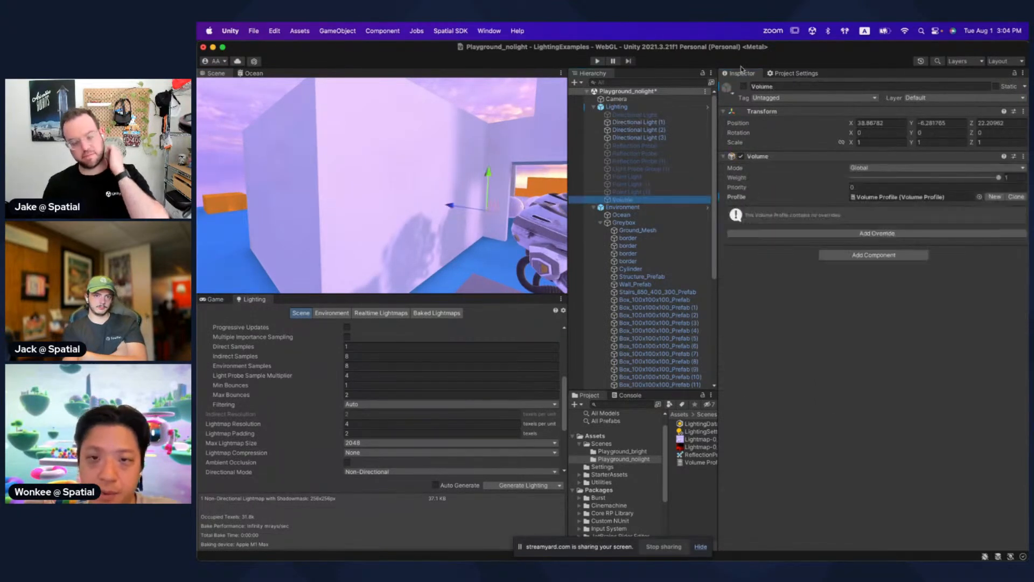
click(784, 235)
text(blo)
key(Return)
Step: Activate Bloom's Threshold and Intensity settings, trying an intensity of 1 and raising it to 2
click(736, 236)
click(736, 246)
click(855, 246)
text(1)
alt+drag(430, 204, 385, 211)
click(909, 246)
text(2)
alt+drag(452, 211, 405, 217)
Step: Preview the bloom in the maximized Scene view and set the Bloom threshold to 1.2
key(shift+space)
alt+drag(489, 254, 906, 243)
alt+drag(617, 325, 638, 297)
key(shift+space)
click(898, 236)
text(1.2)
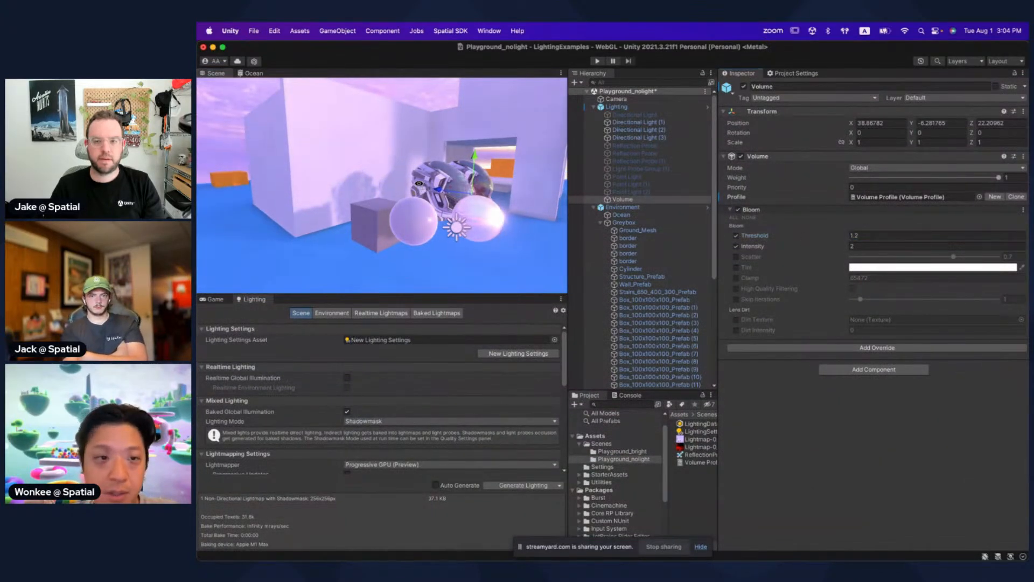
Step: Set Directional Light (1)'s intensity to 3 and generate the lighting with bloom active
scroll(452, 186, up, 5)
alt+drag(453, 186, 469, 229)
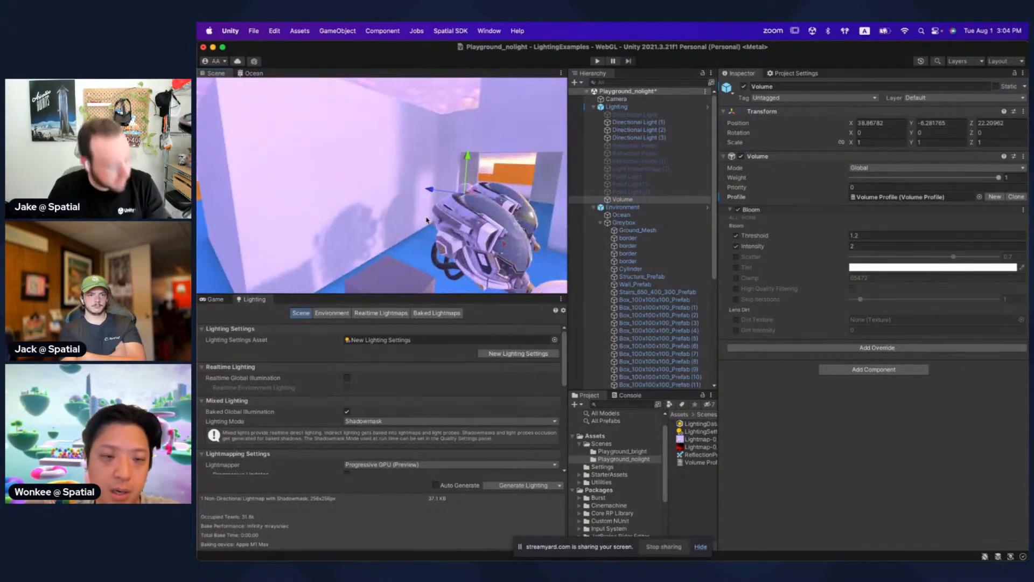
key(s)
right_drag(470, 230, 417, 168)
key(w)
key(w)
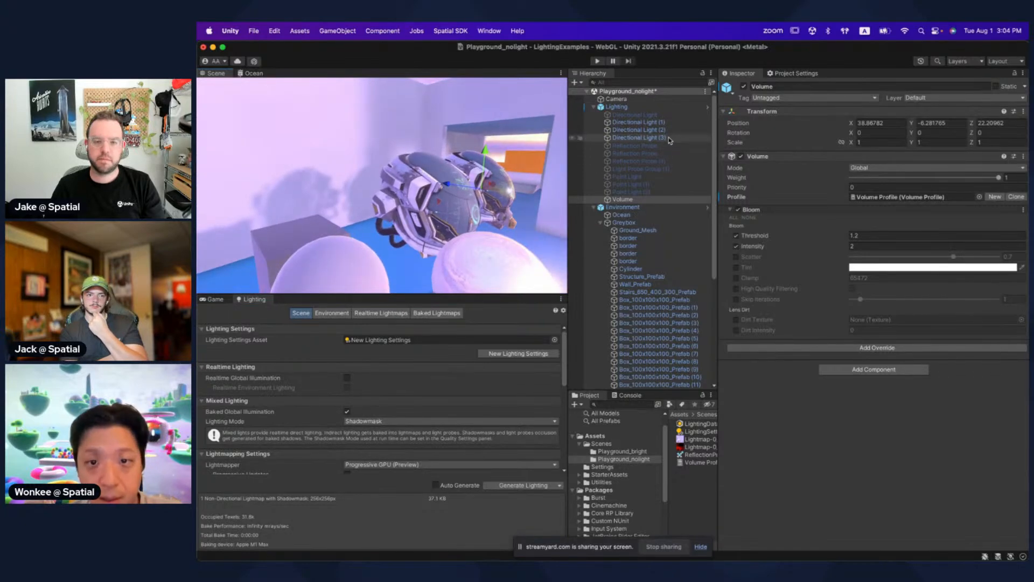
click(671, 123)
double_click(671, 123)
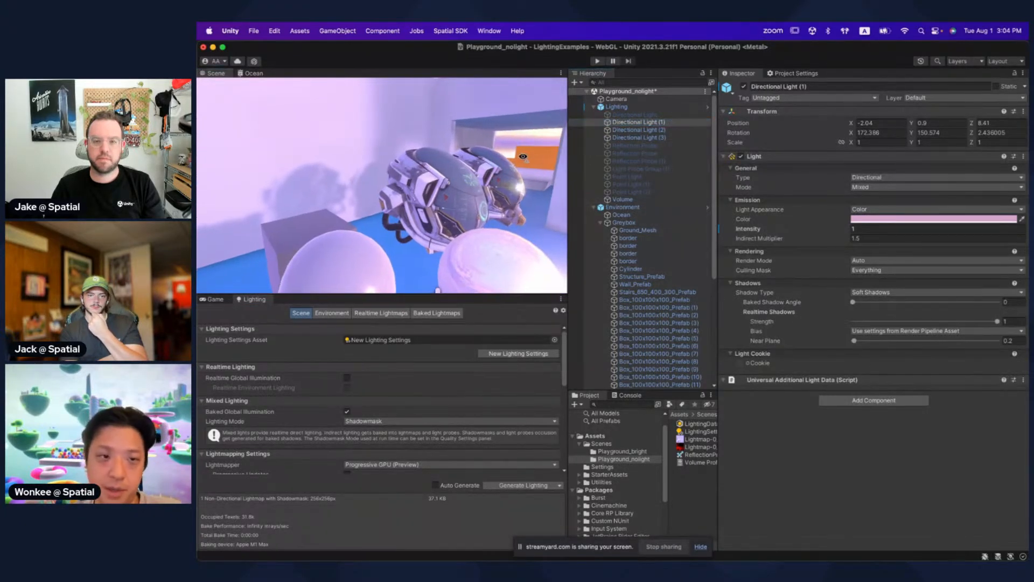
click(865, 229)
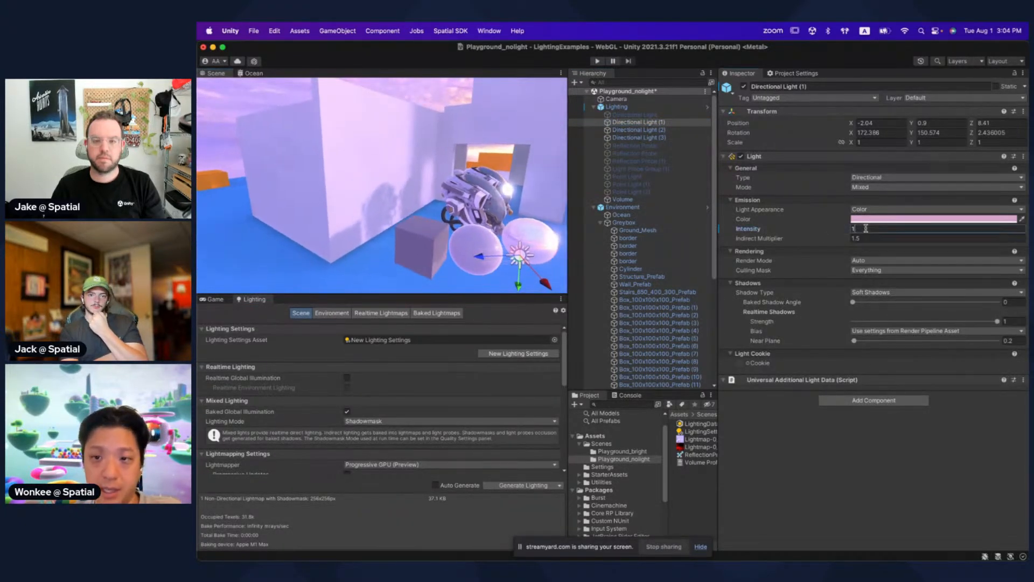
text(3)
click(498, 484)
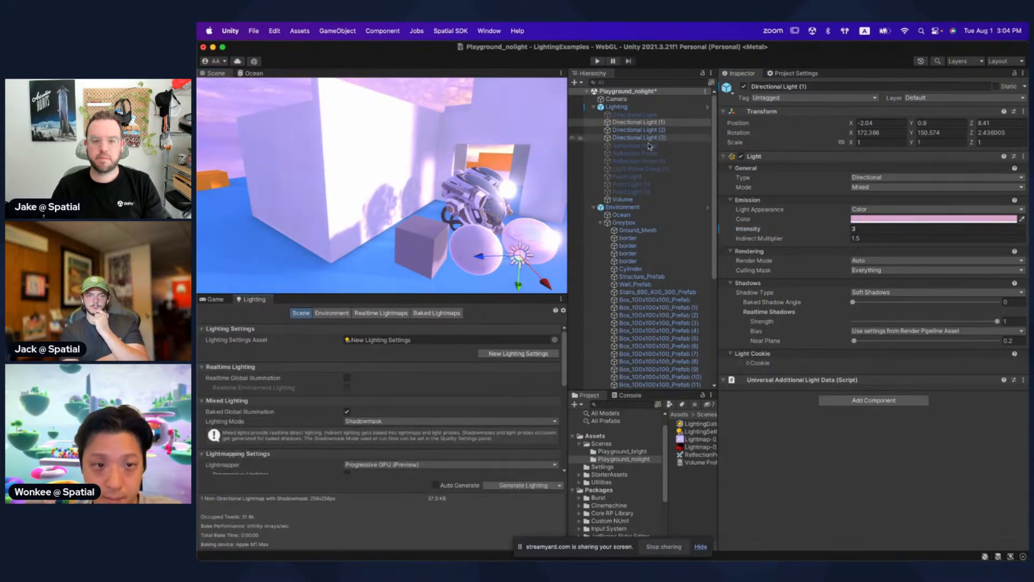
Step: Lower the Volume's Bloom threshold to 1.14 and activate its Scatter setting
right_drag(429, 142, 421, 136)
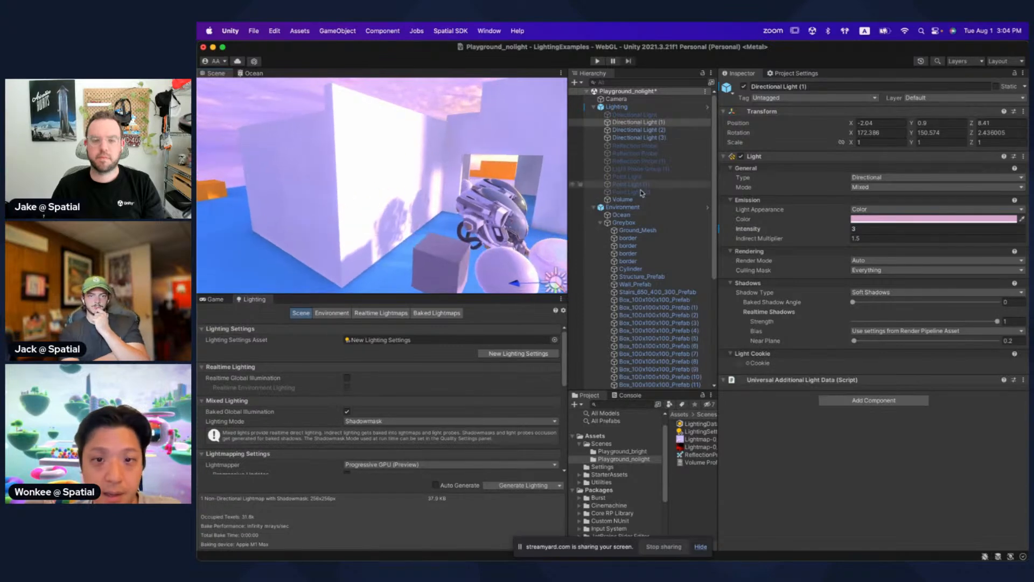
click(664, 200)
drag(801, 236, 800, 237)
right_drag(359, 165, 394, 152)
click(777, 237)
click(735, 256)
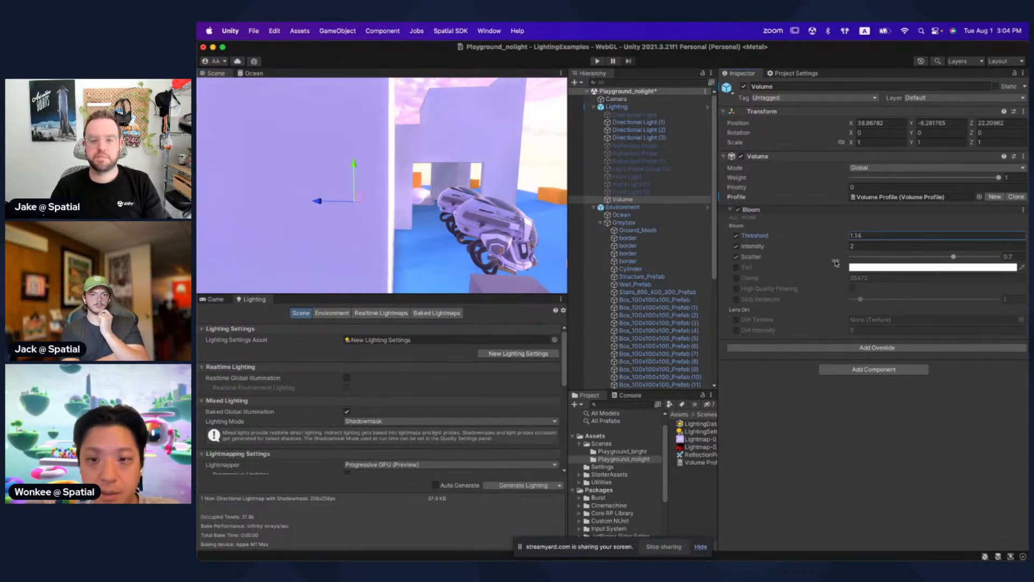
Step: Try a higher Bloom Scatter, undo it, and inspect the bloom in the maximized Scene view
drag(953, 257, 994, 256)
mouse_move(349, 164)
right_down()
mouse_move(336, 163)
mouse_move(381, 167)
mouse_move(366, 173)
right_up()
key(super+z)
key(shift+space)
right_drag(641, 294, 621, 286)
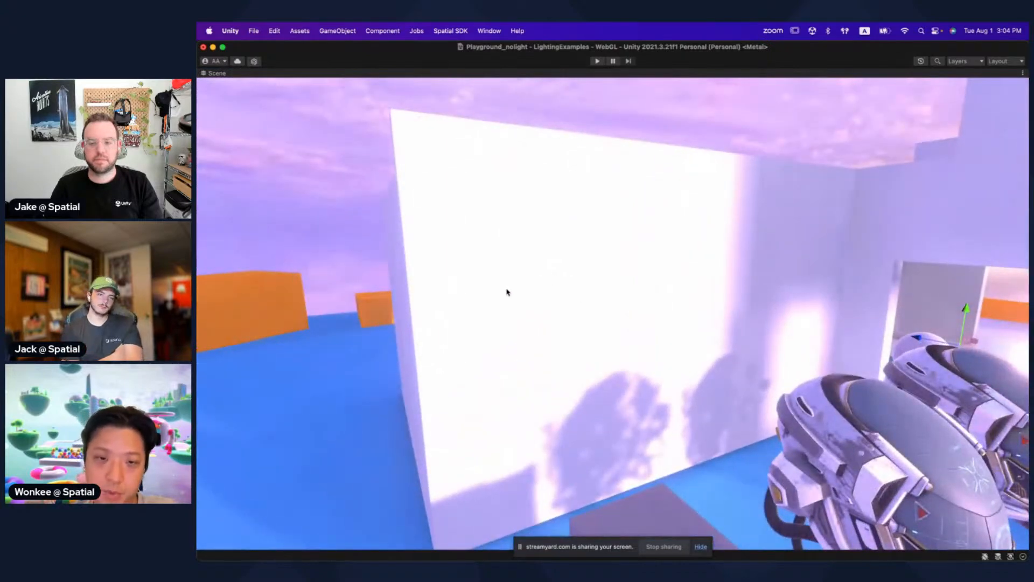
right_drag(552, 286, 656, 305)
key(shift+space)
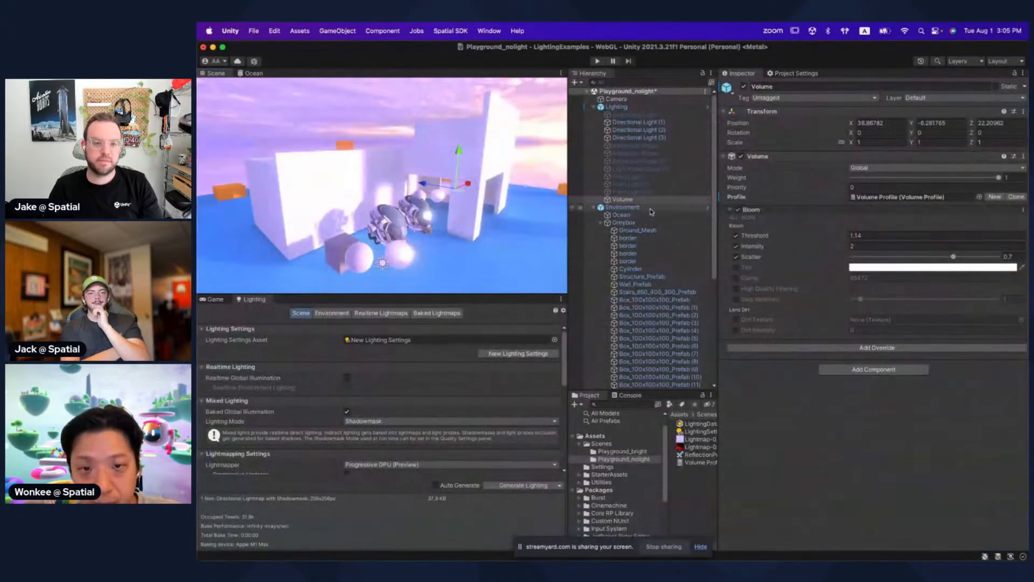
Step: Add a Tonemapping override with its mode set to Neutral and review it in the maximized Scene view
click(823, 347)
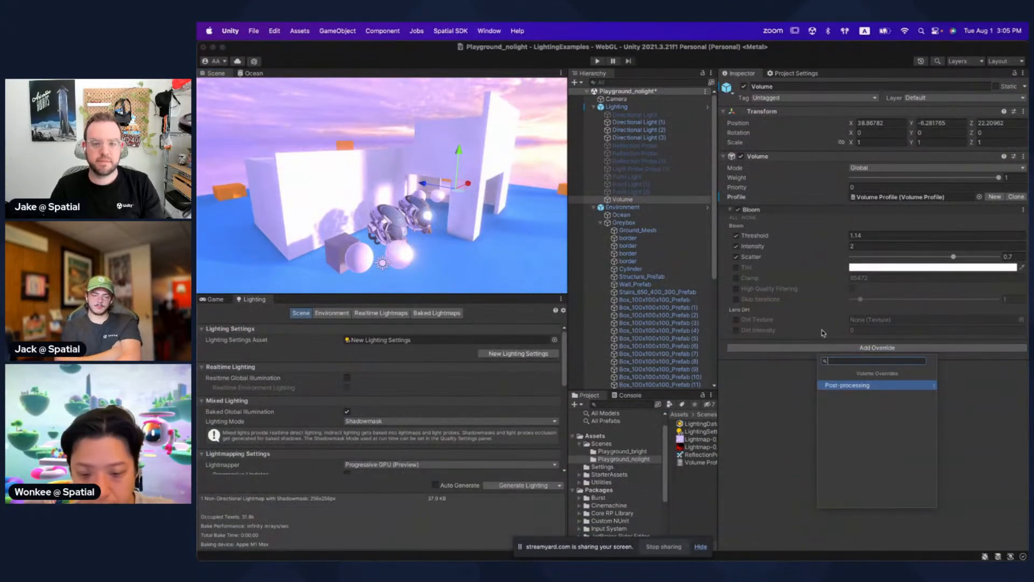
text(tone)
key(Return)
click(737, 360)
click(858, 361)
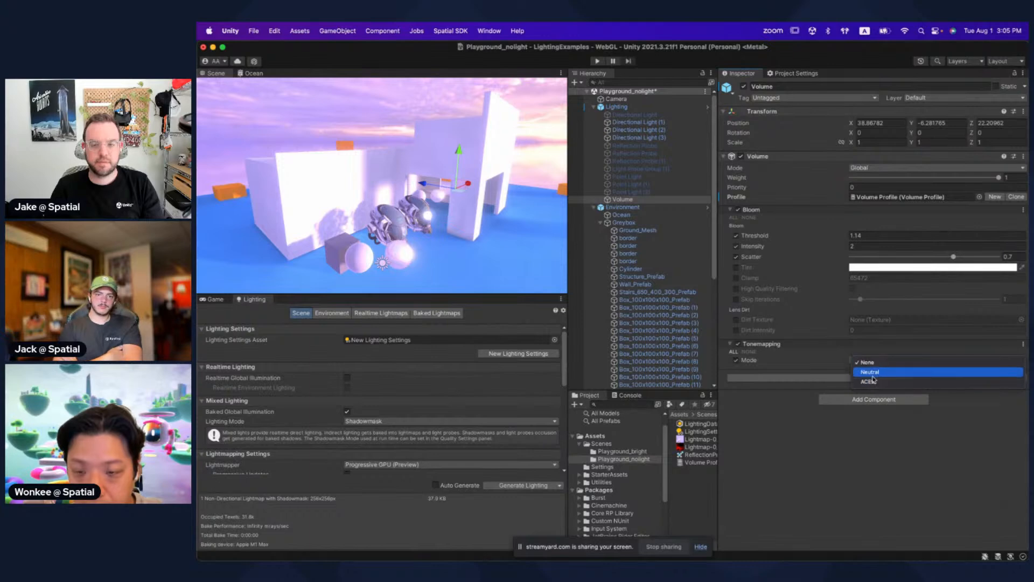
click(870, 371)
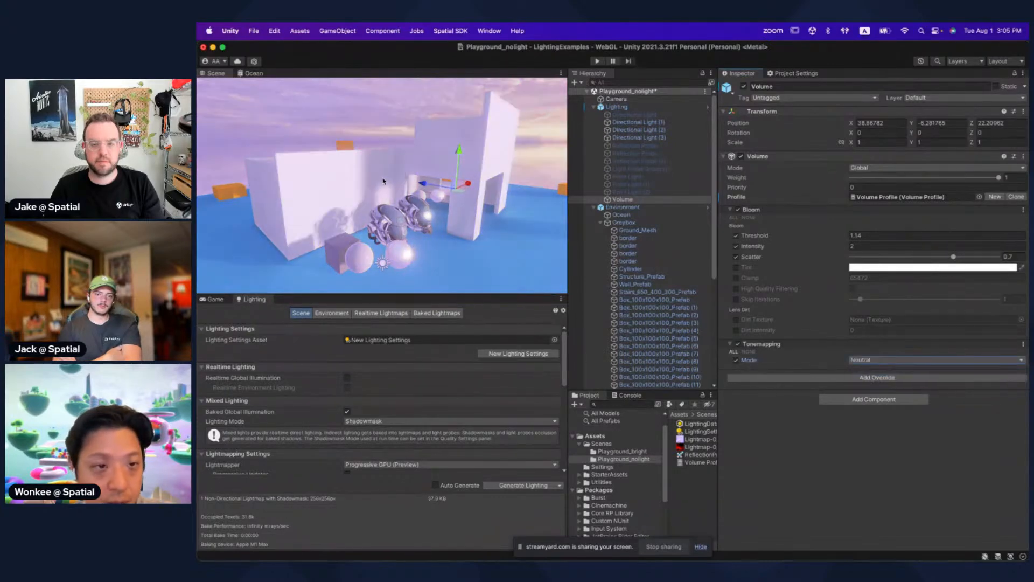
key(shift+space)
scroll(677, 288, up, 5)
alt+drag(677, 287, 759, 284)
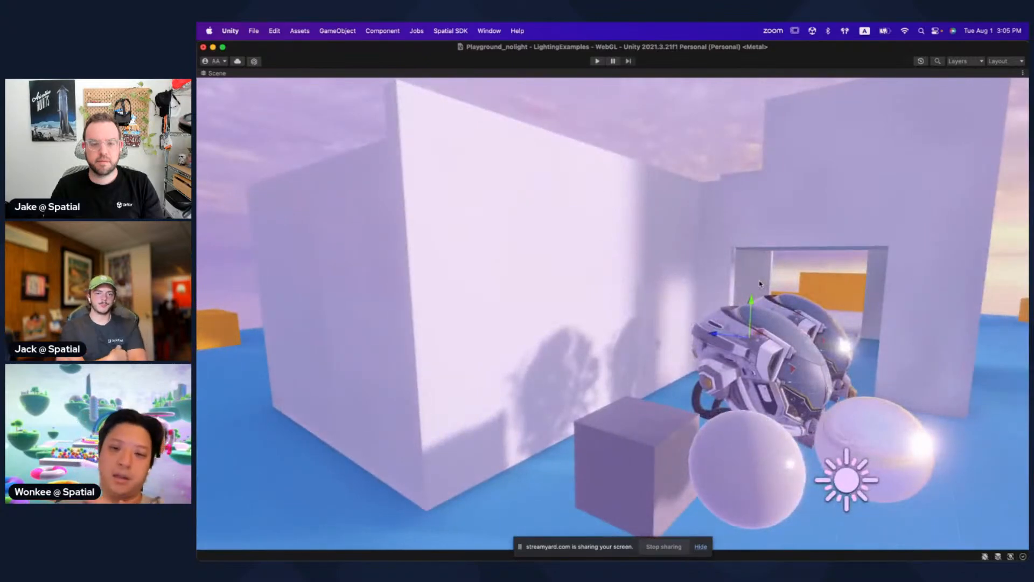
key(shift+space)
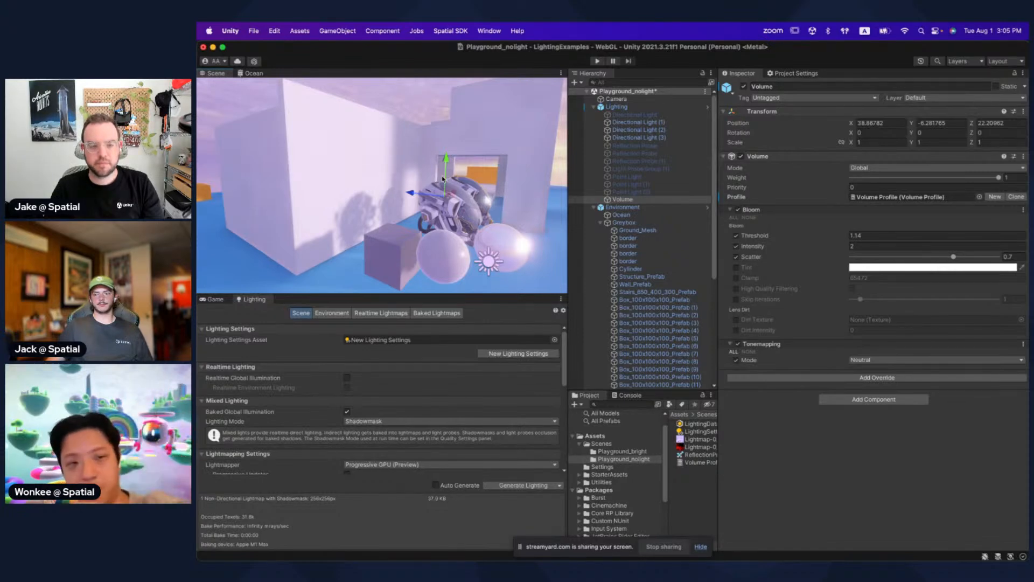
alt+drag(448, 181, 410, 188)
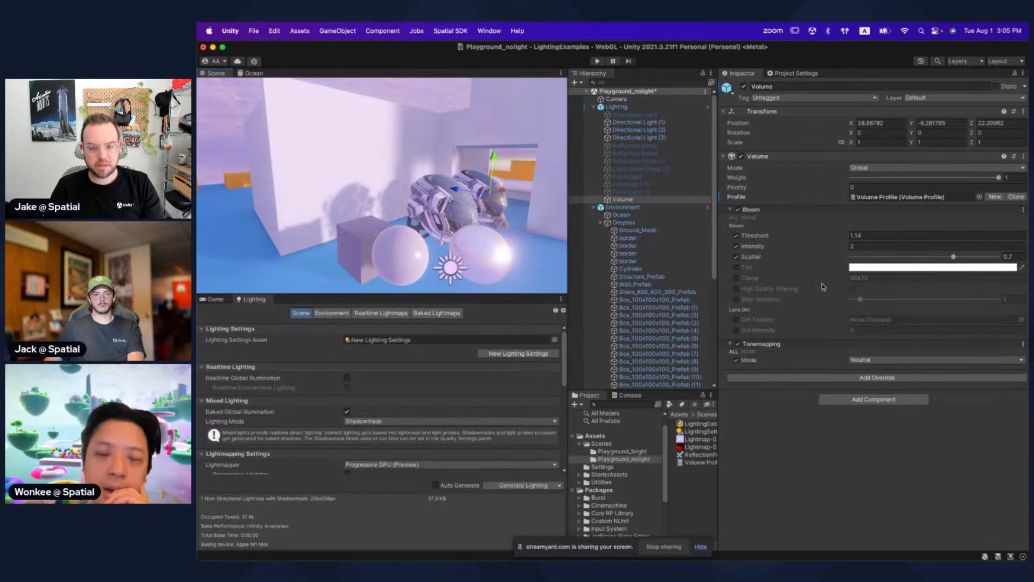
Step: Add a Depth Of Field override to the Volume in Gaussian mode and turn the override off
click(858, 379)
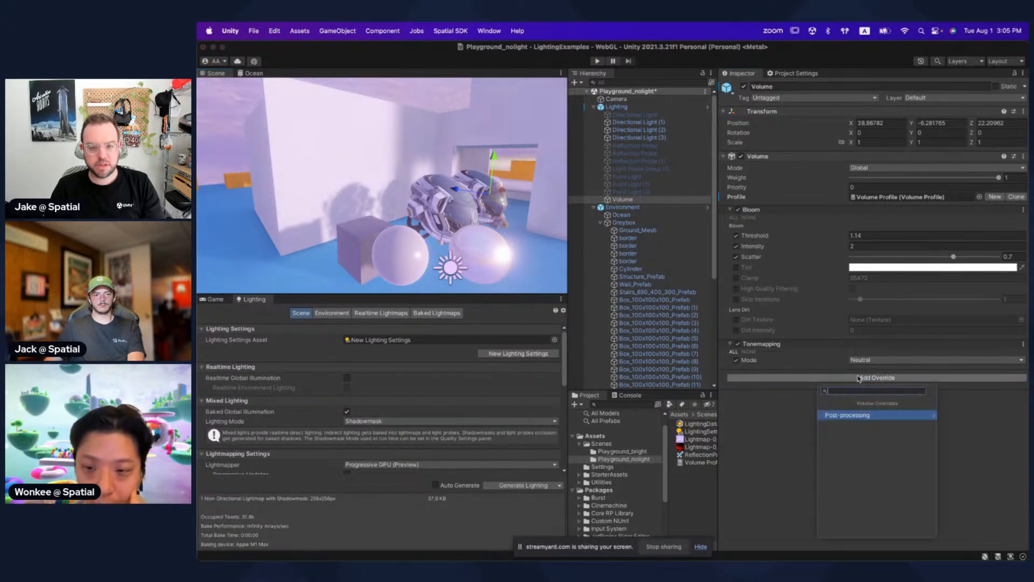
click(849, 420)
scroll(862, 474, down, 2)
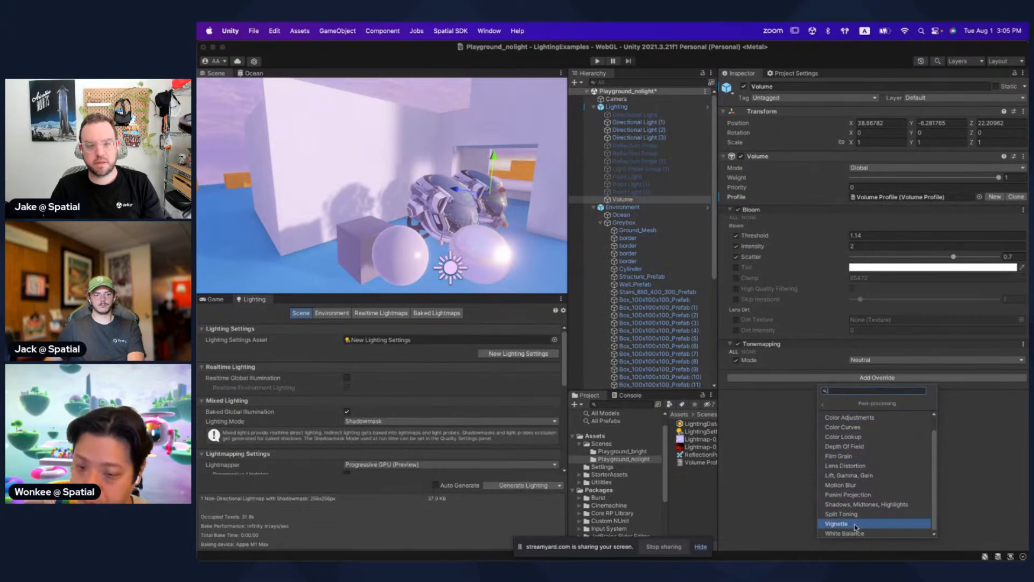
scroll(859, 485, up, 2)
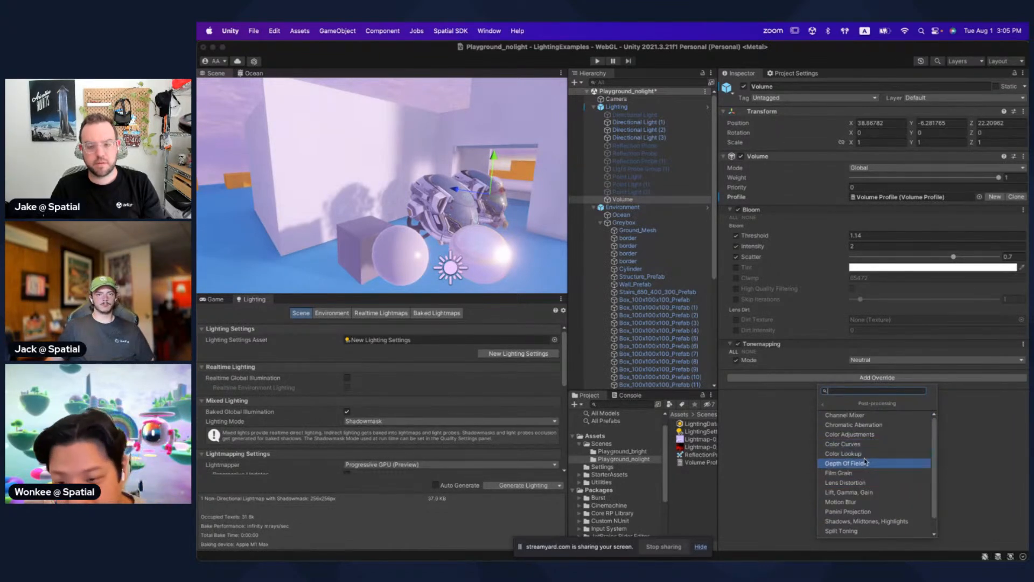
click(859, 464)
click(735, 390)
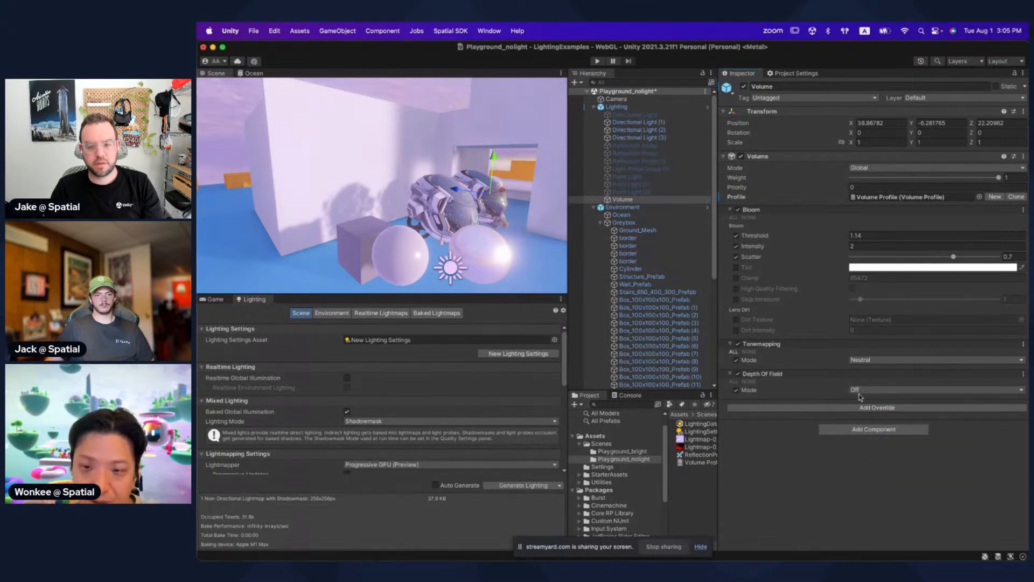
click(862, 390)
click(867, 404)
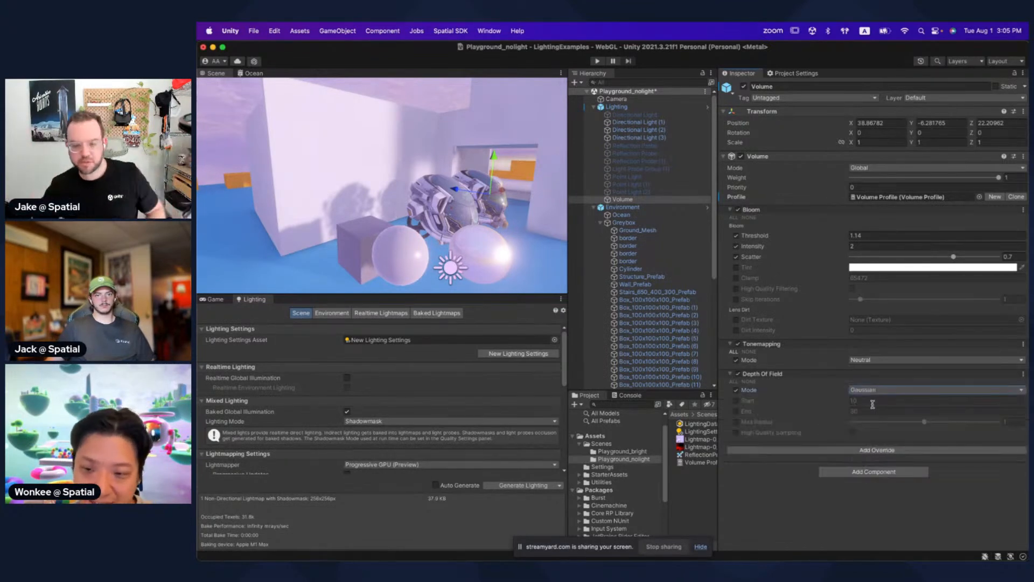
click(736, 401)
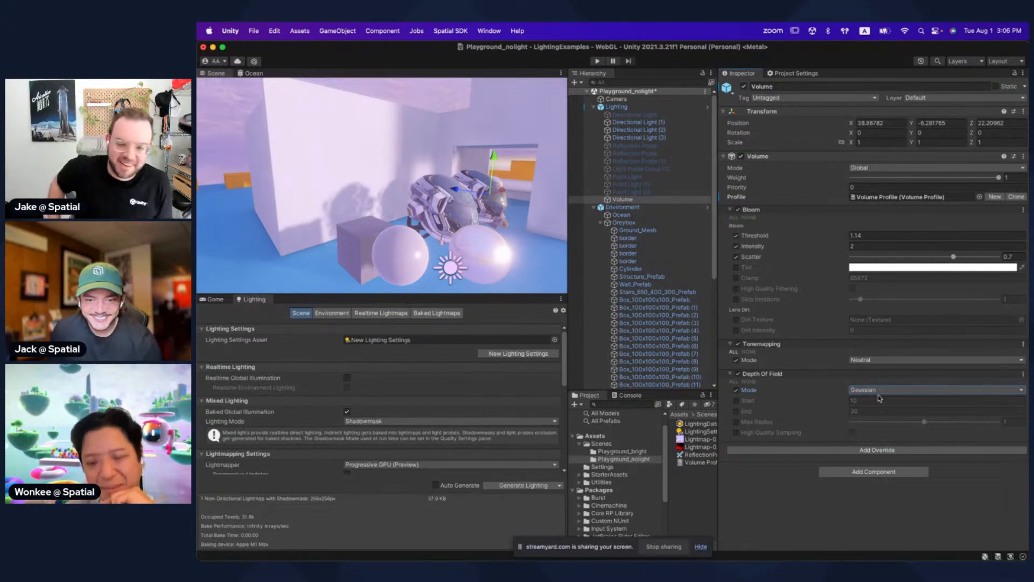
click(738, 373)
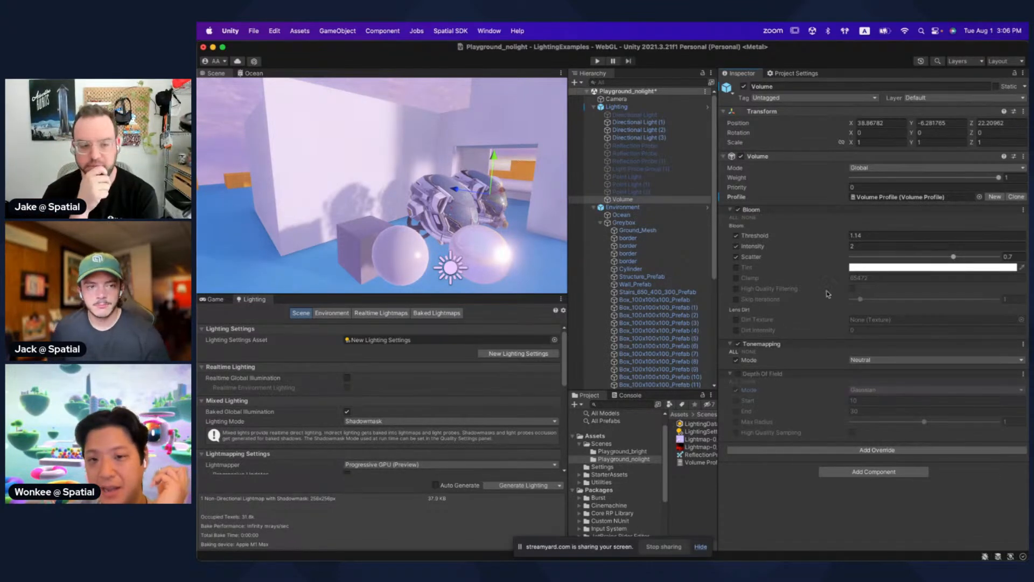
Step: Toggle the Bloom override off and on to compare the scene with and without it
click(738, 210)
click(738, 210)
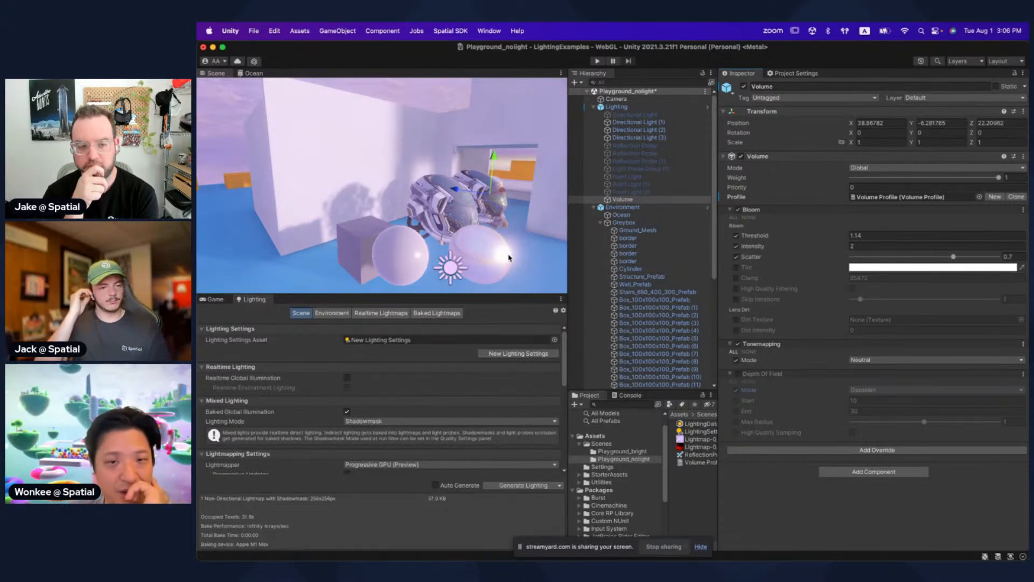
click(738, 210)
click(737, 210)
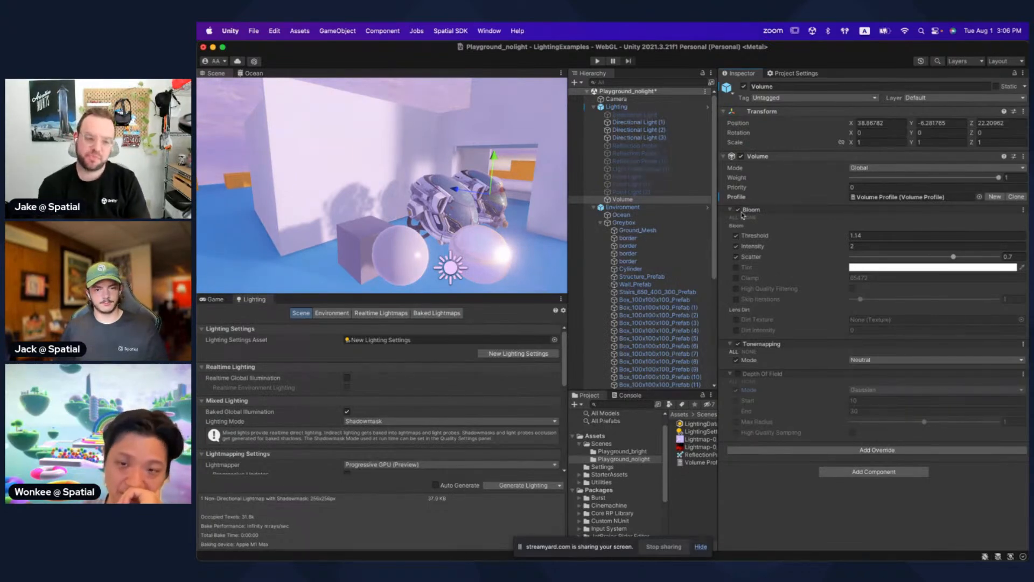
alt+drag(467, 225, 448, 219)
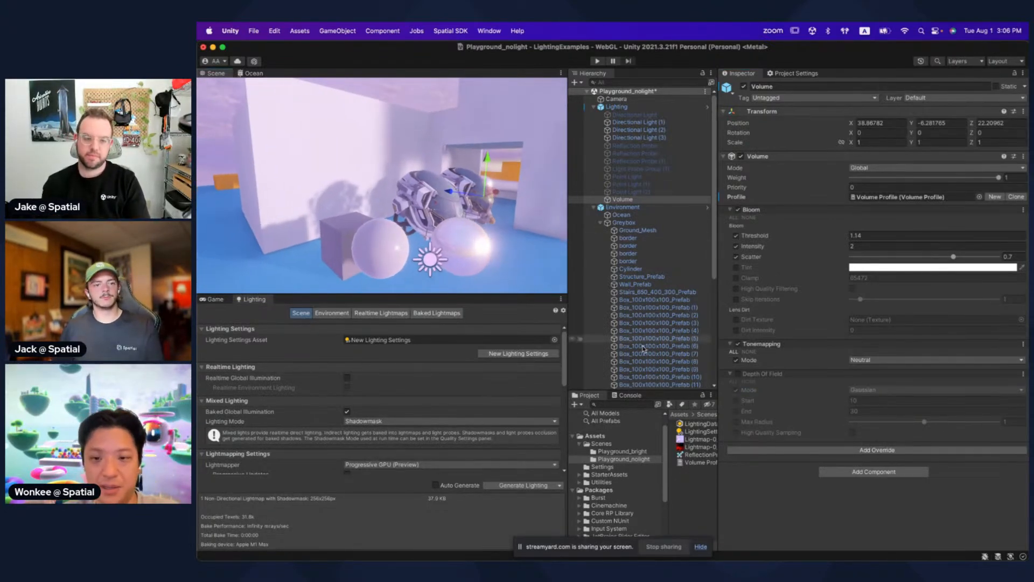
Step: Toggle the Depth Of Field override to compare the scene from several angles, leaving it disabled
click(741, 375)
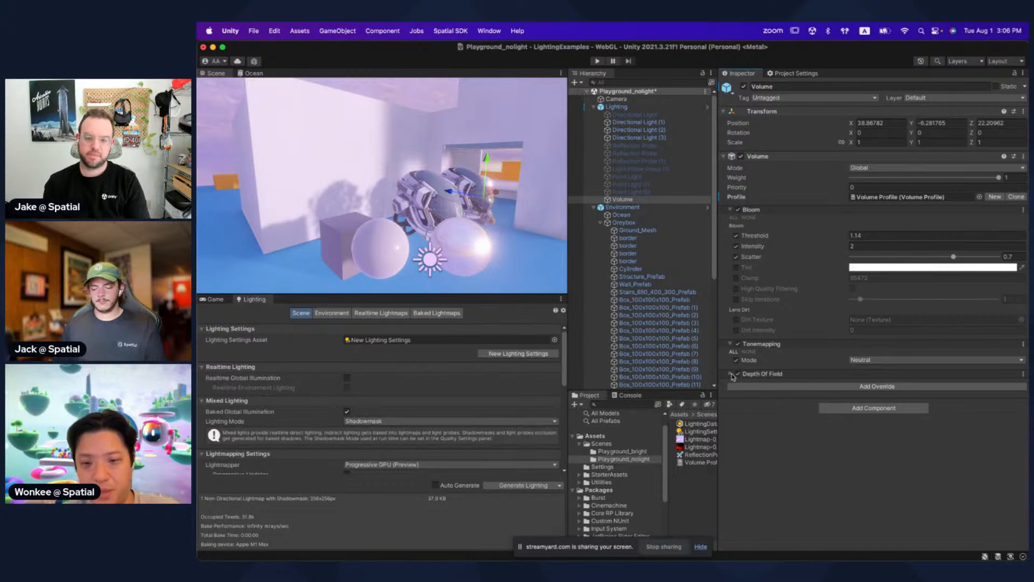
click(743, 375)
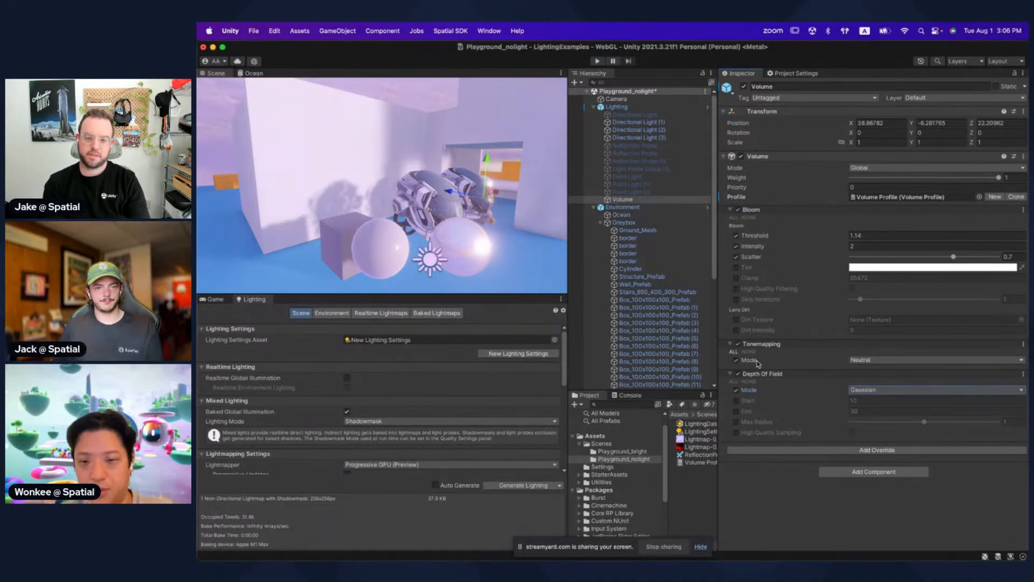
right_drag(450, 226, 439, 193)
click(738, 374)
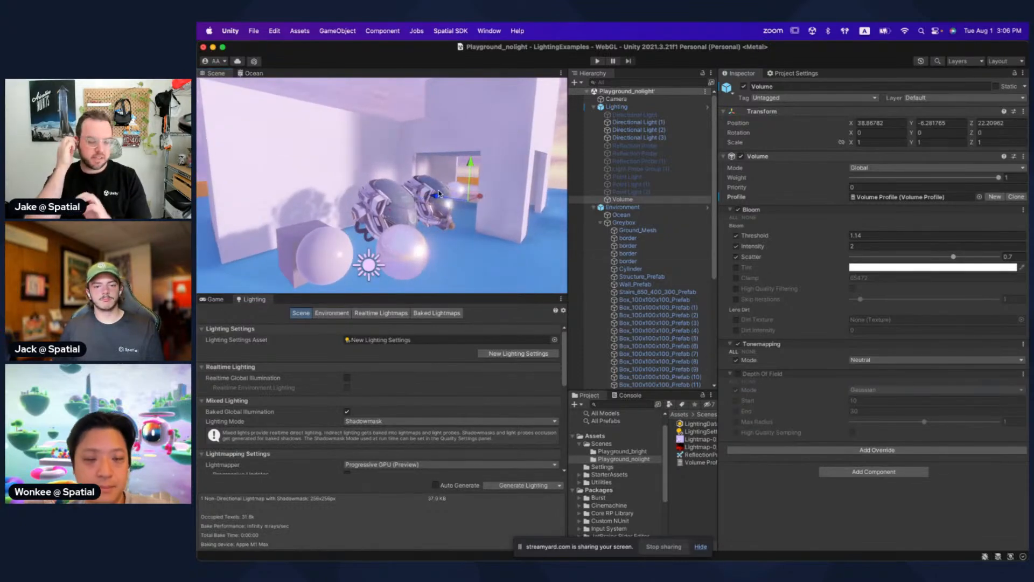
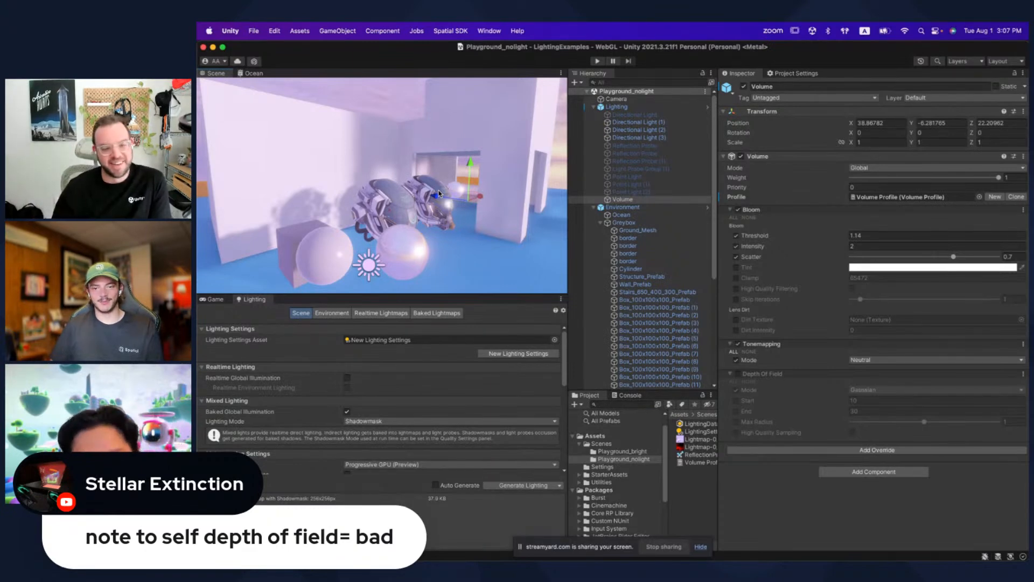
right_drag(443, 205, 392, 182)
click(737, 374)
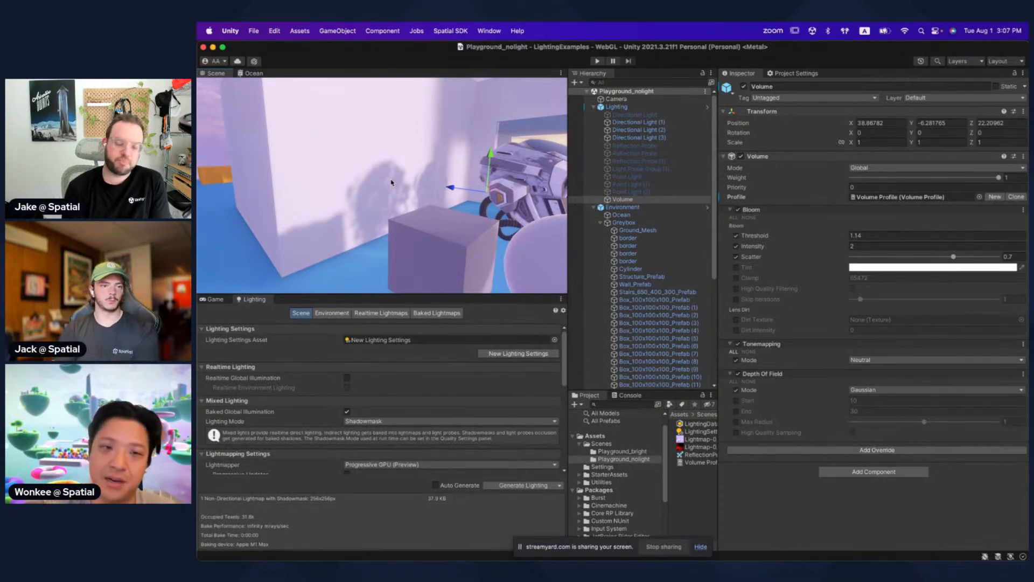
right_drag(390, 186, 358, 194)
click(738, 373)
click(737, 373)
click(737, 374)
right_drag(464, 198, 420, 209)
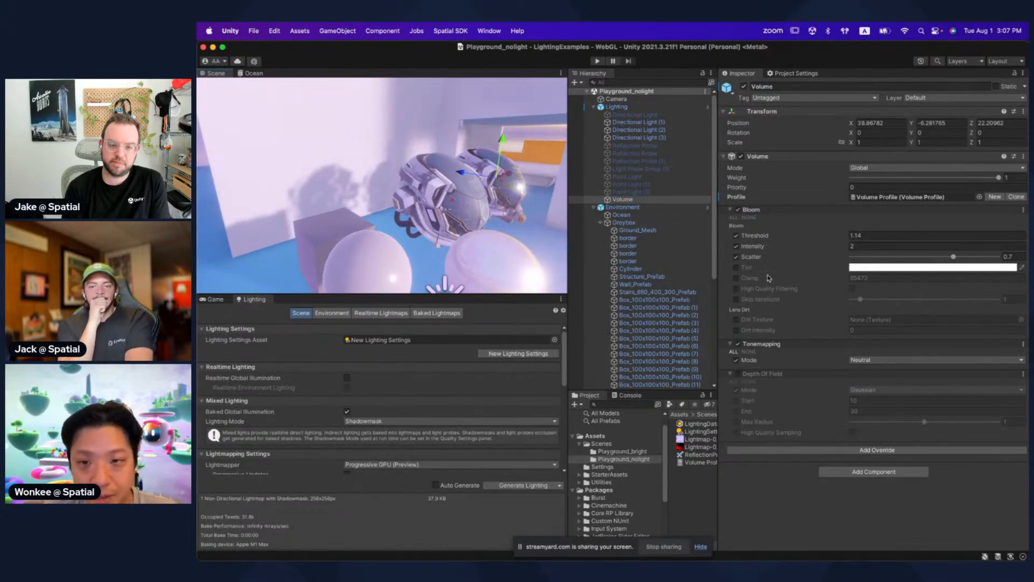
mouse_move(514, 160)
right_down()
mouse_move(499, 165)
mouse_move(524, 173)
right_up()
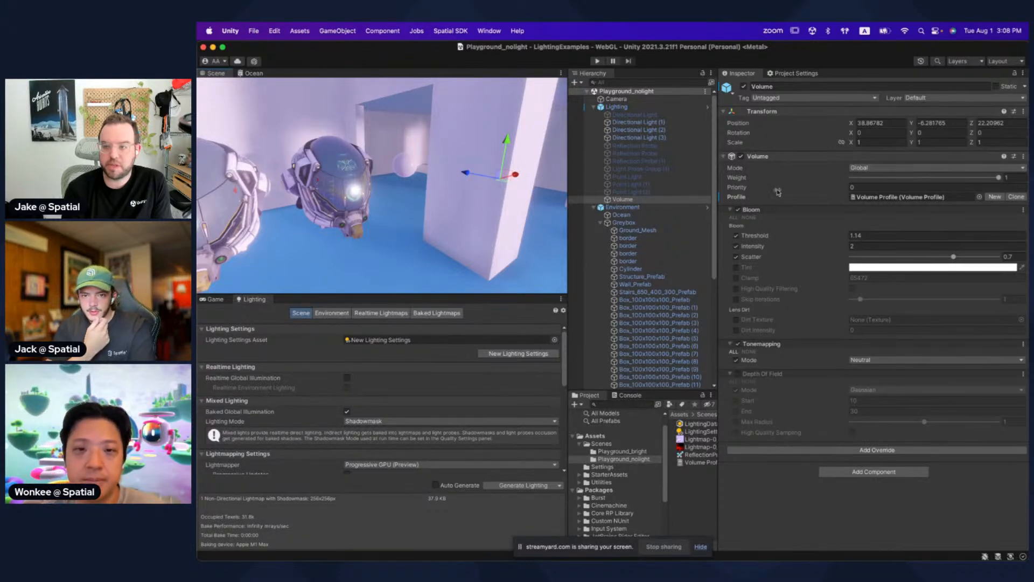
alt+drag(512, 188, 442, 202)
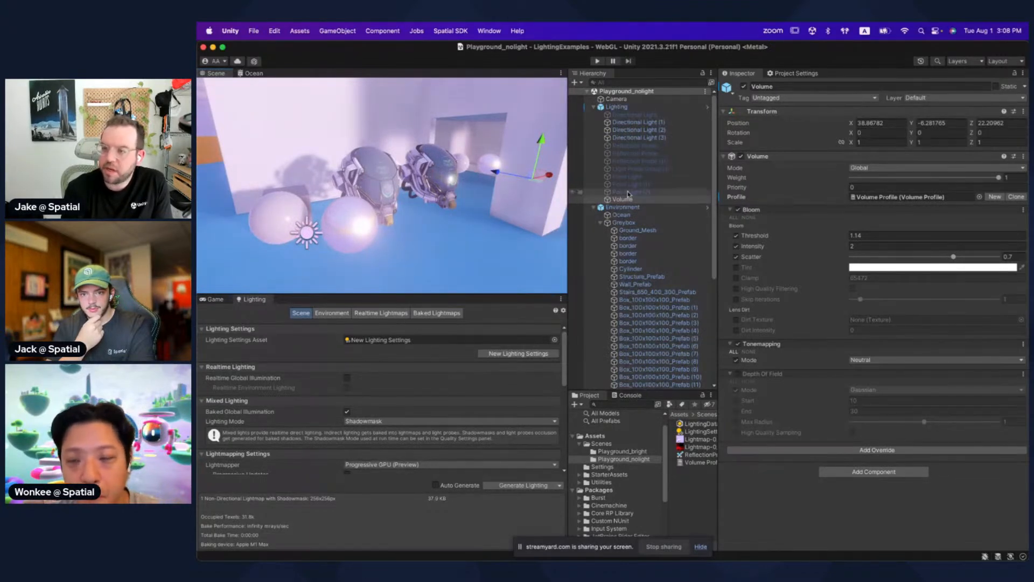
mouse_move(814, 198)
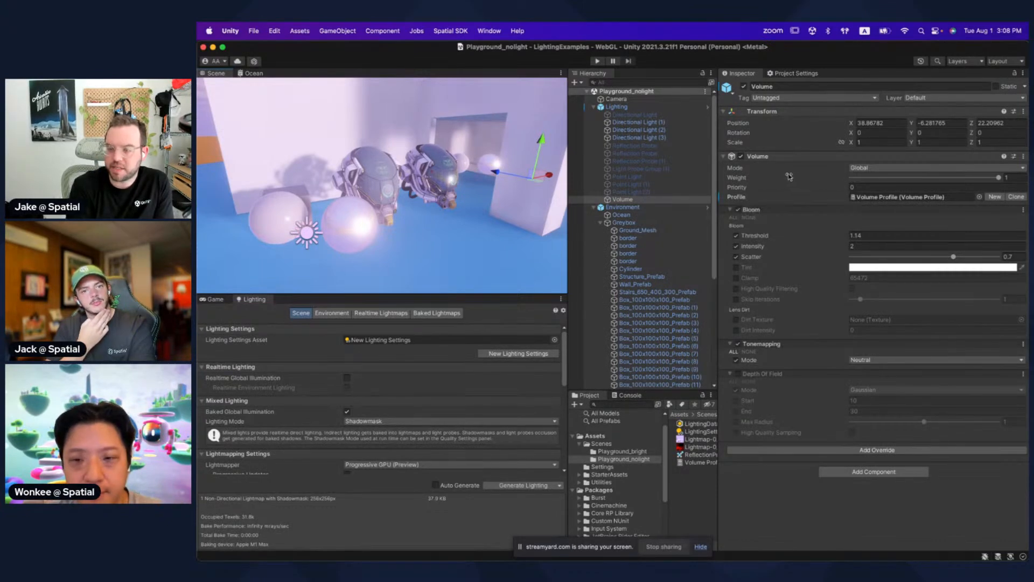
mouse_move(785, 176)
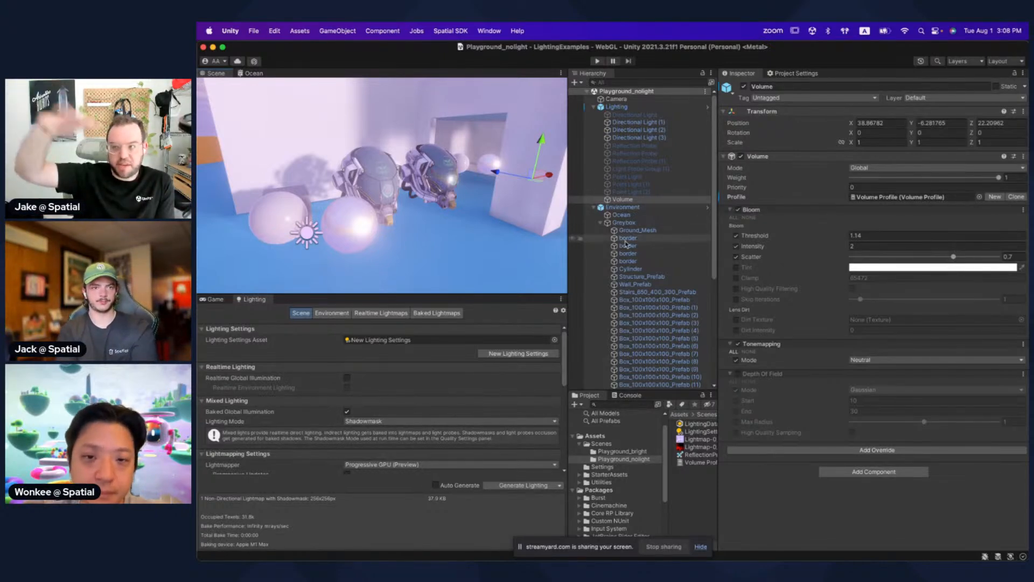
mouse_move(451, 197)
right_down()
mouse_move(471, 186)
mouse_move(456, 189)
right_up()
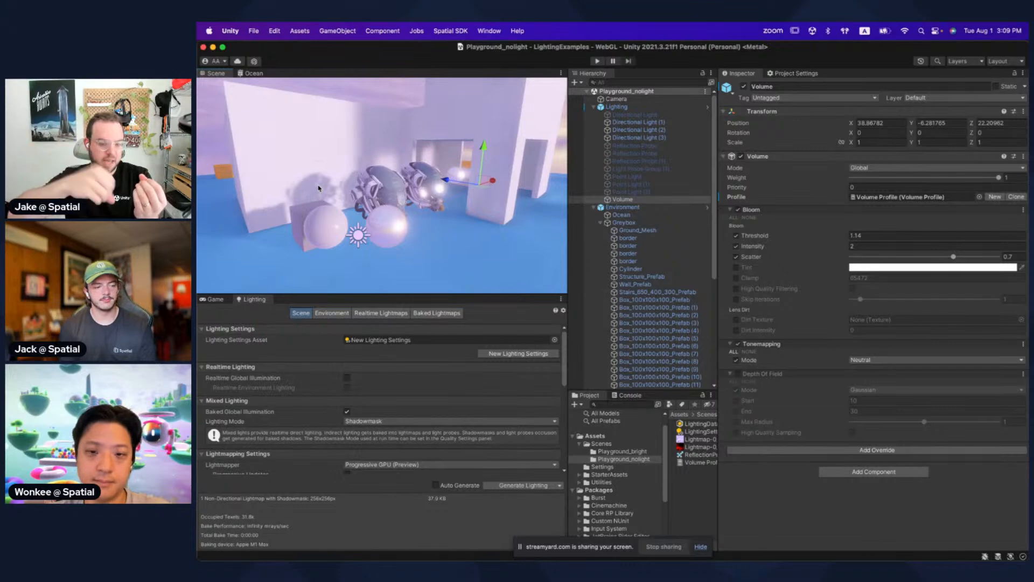
right_drag(325, 187, 459, 195)
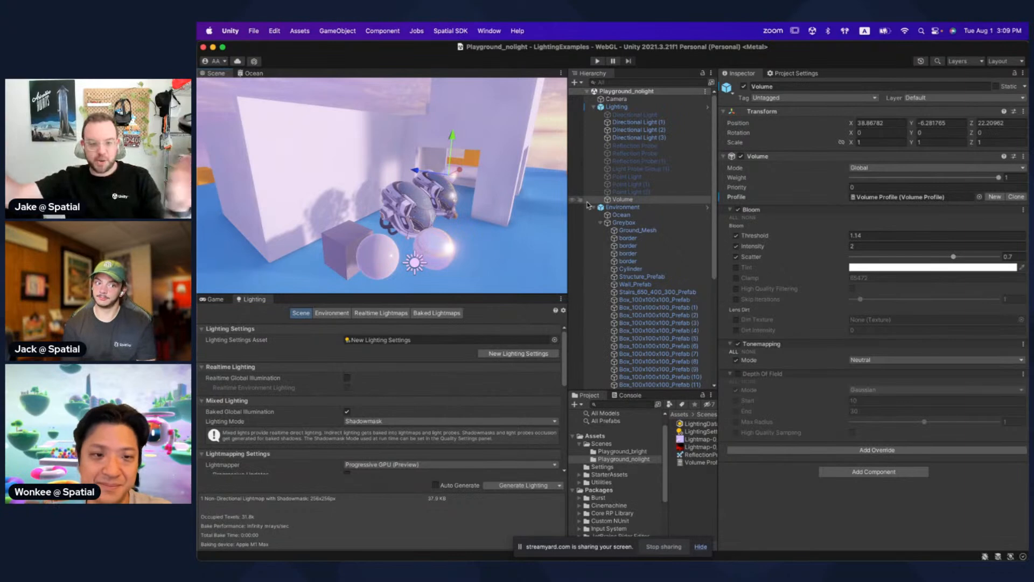
mouse_move(432, 204)
right_down()
mouse_move(417, 217)
mouse_move(434, 197)
right_up()
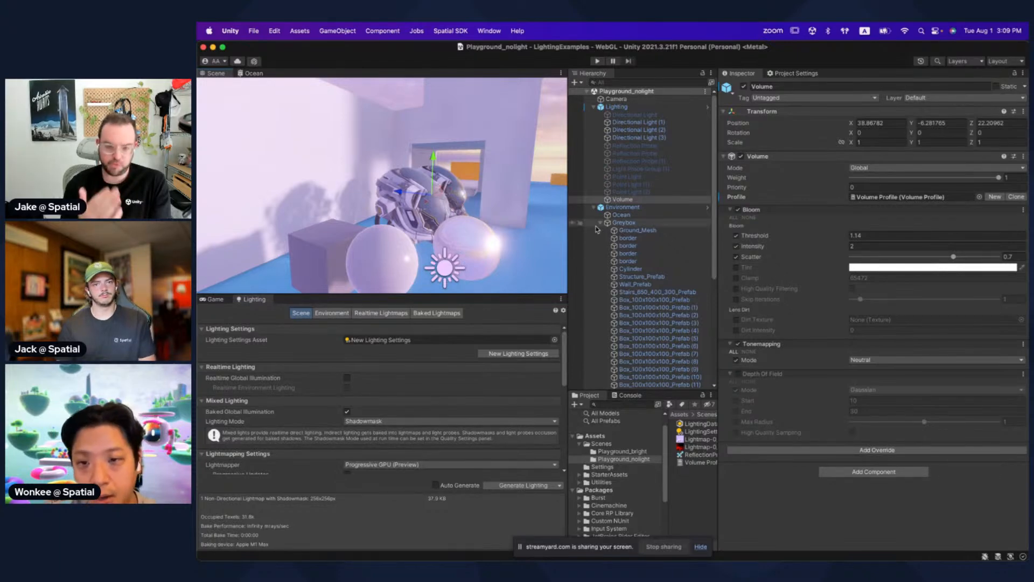
Step: Add a Color Adjustments override from the Post-processing overrides to the Volume
click(752, 211)
click(752, 211)
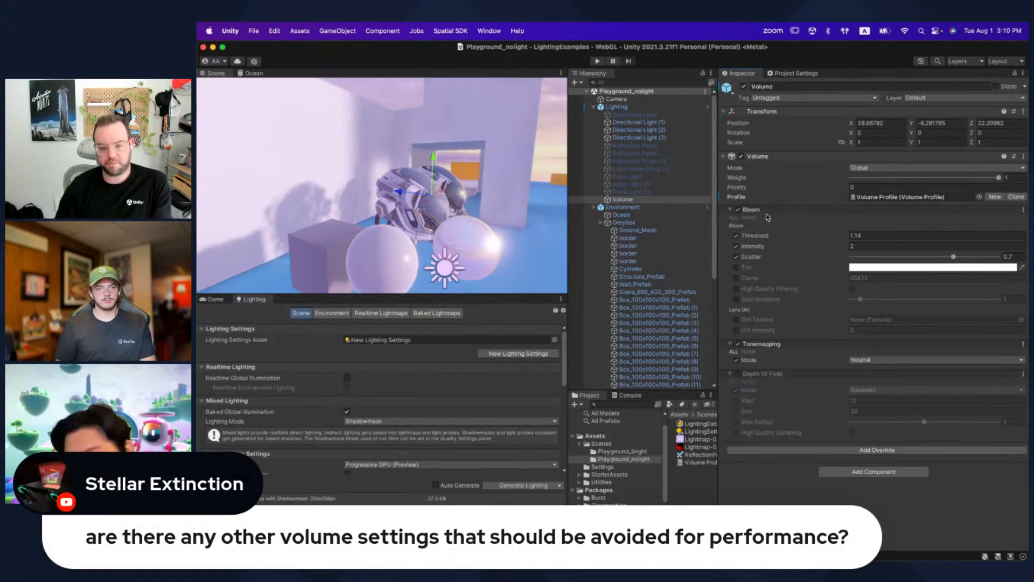
click(836, 449)
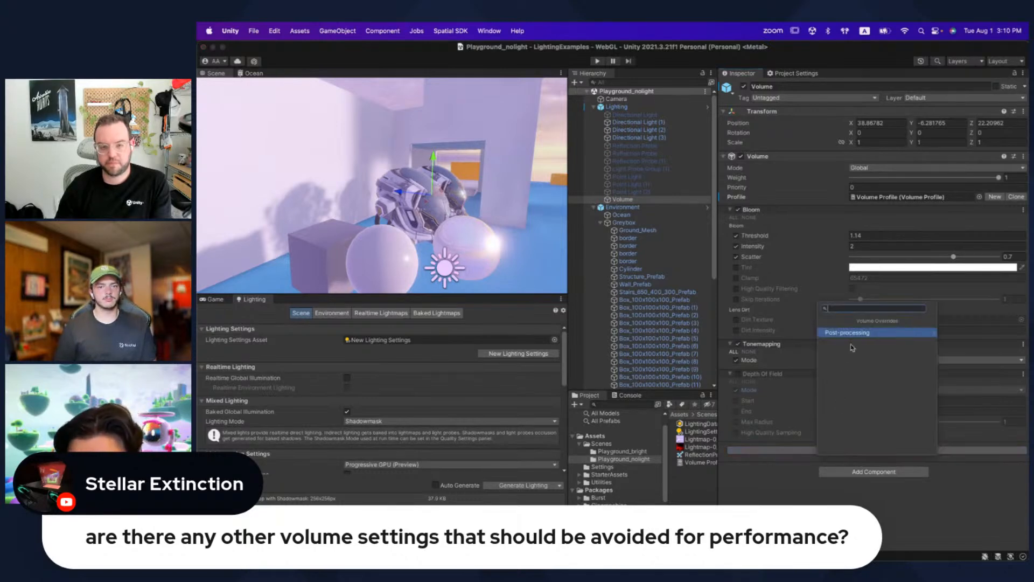
click(857, 333)
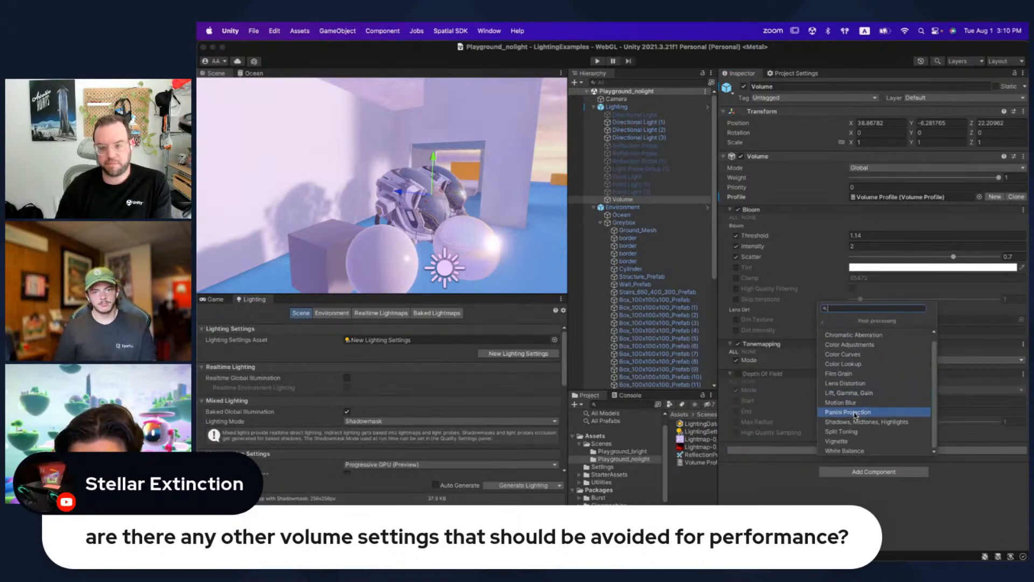
scroll(857, 414, up, 1)
scroll(864, 433, down, 1)
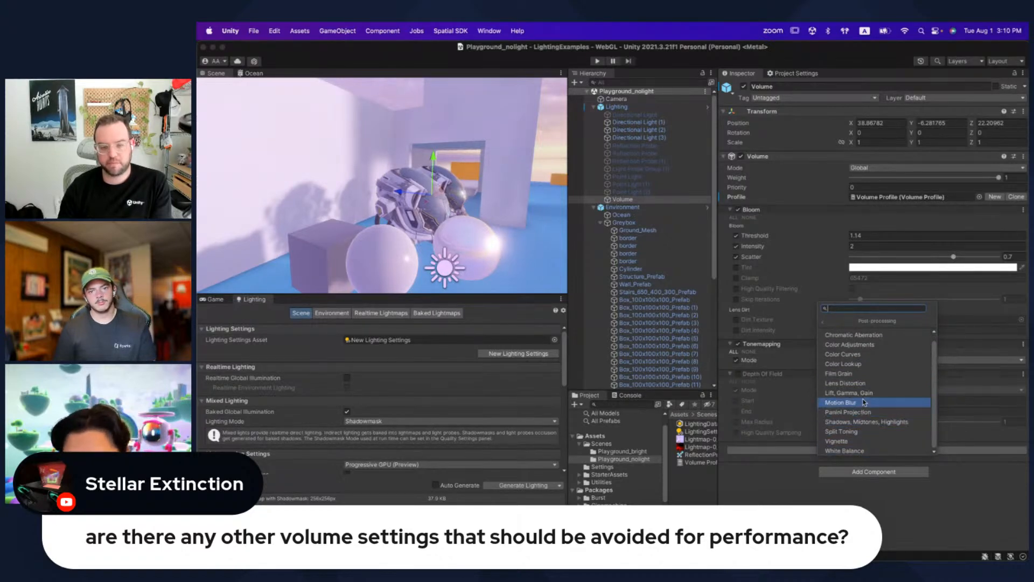
scroll(860, 369, up, 1)
click(857, 354)
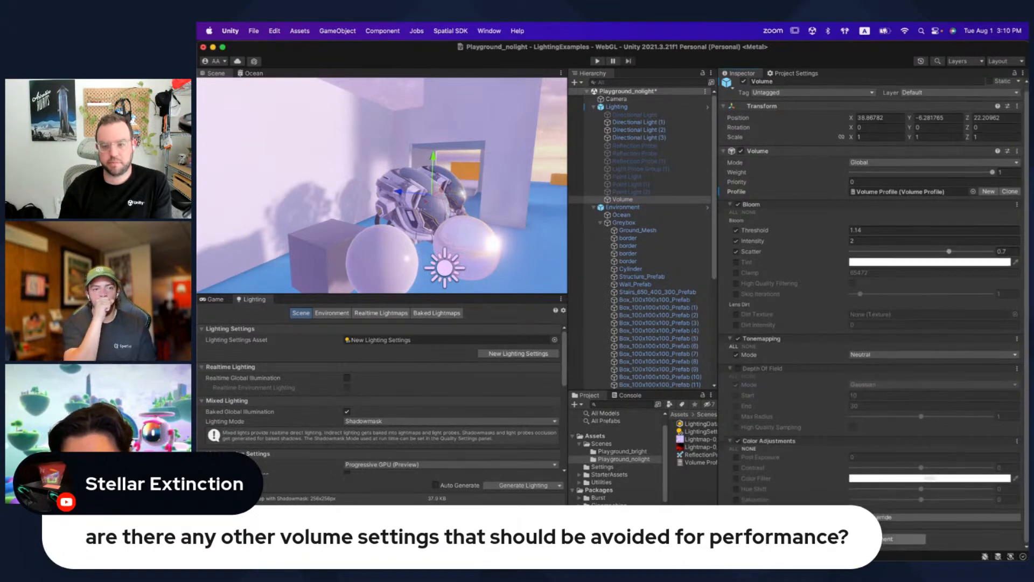
Step: Add a Chromatic Aberration override to the Volume
click(897, 517)
click(873, 400)
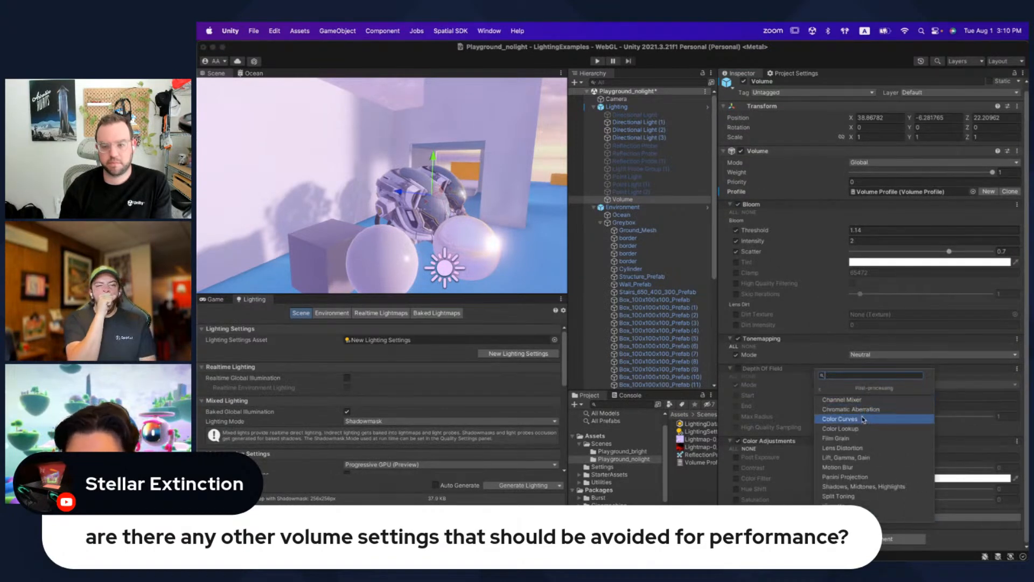
click(862, 409)
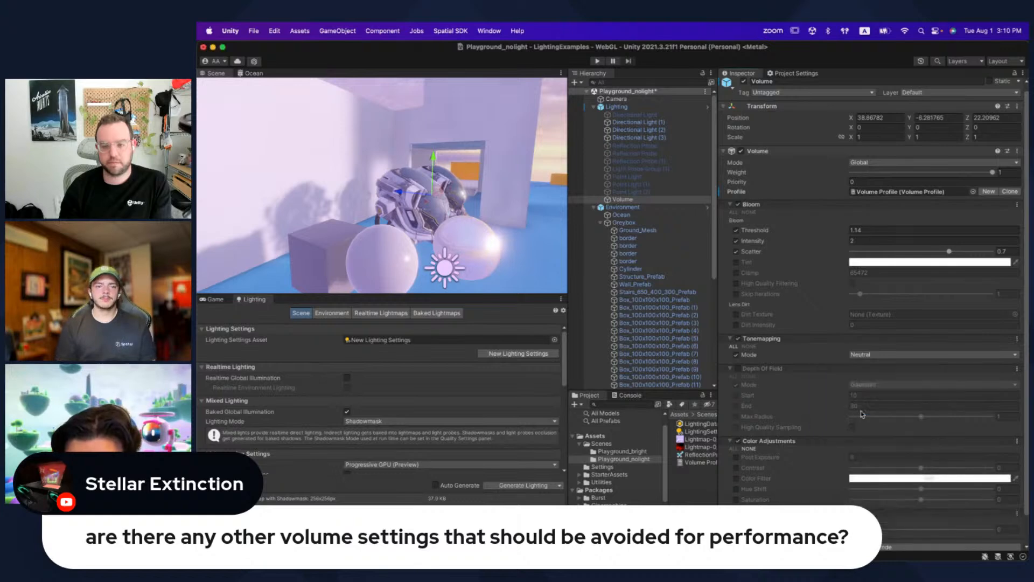
scroll(861, 415, down, 1)
Step: Switch to Chrome and run a Google image search for "look up texture" in a new tab
key(super+Tab)
click(459, 292)
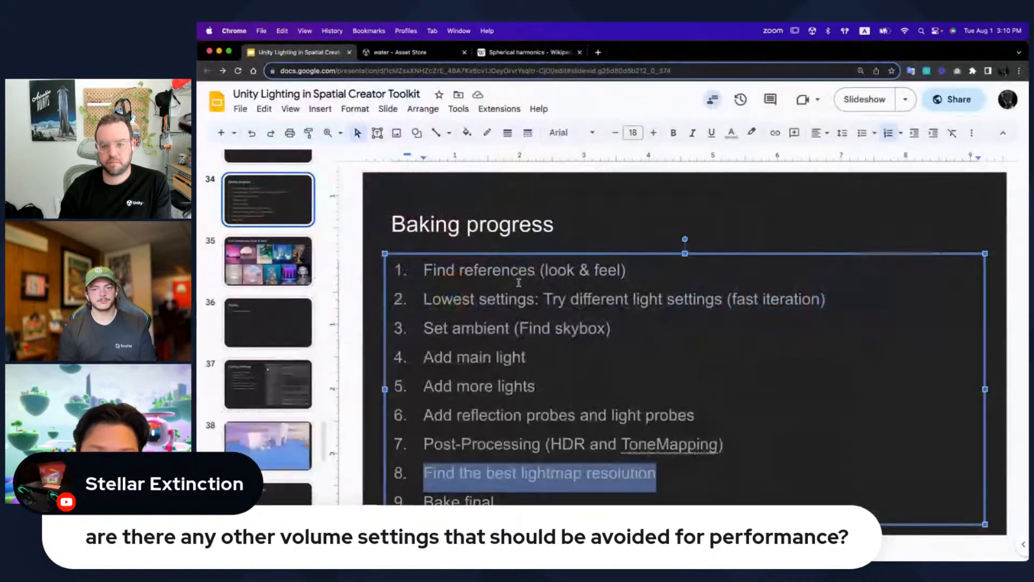
key(super+t)
key(BackSpace)
key(BackSpace)
text(ook up texture)
key(Return)
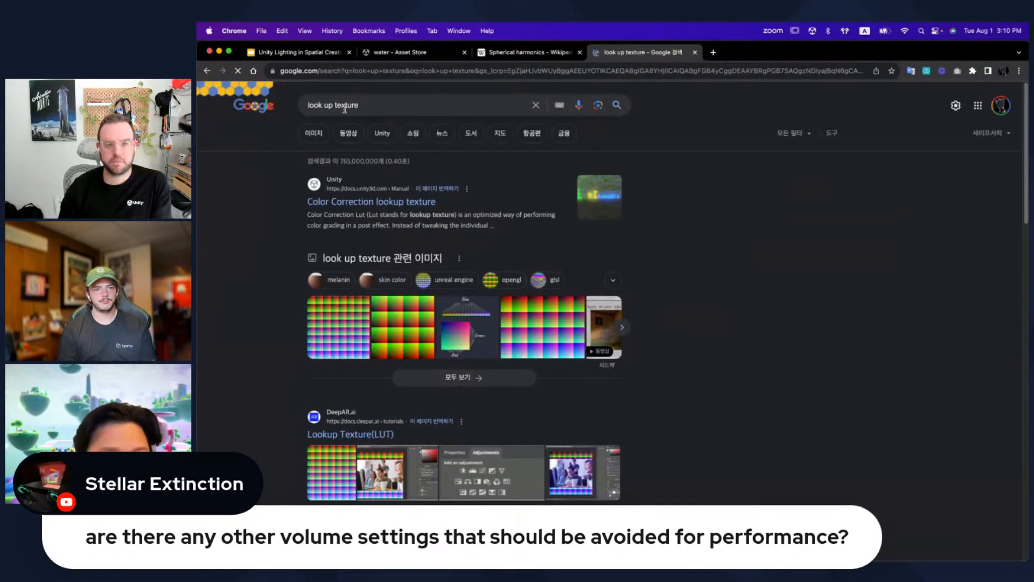
click(313, 133)
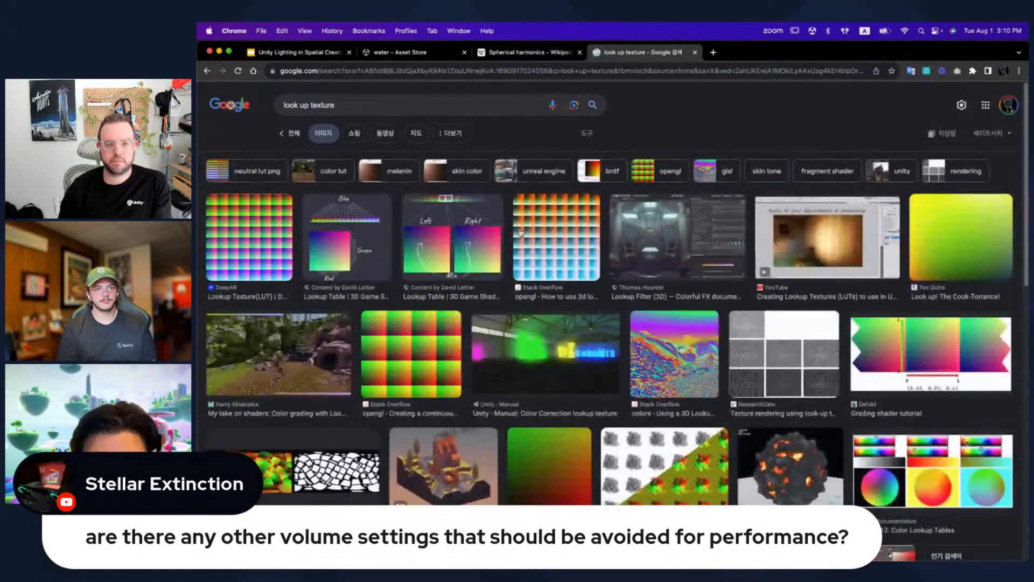
Step: Find the UDK ColorGrading image among the results, open its source page and dismiss the documentation notice
scroll(291, 245, down, 3)
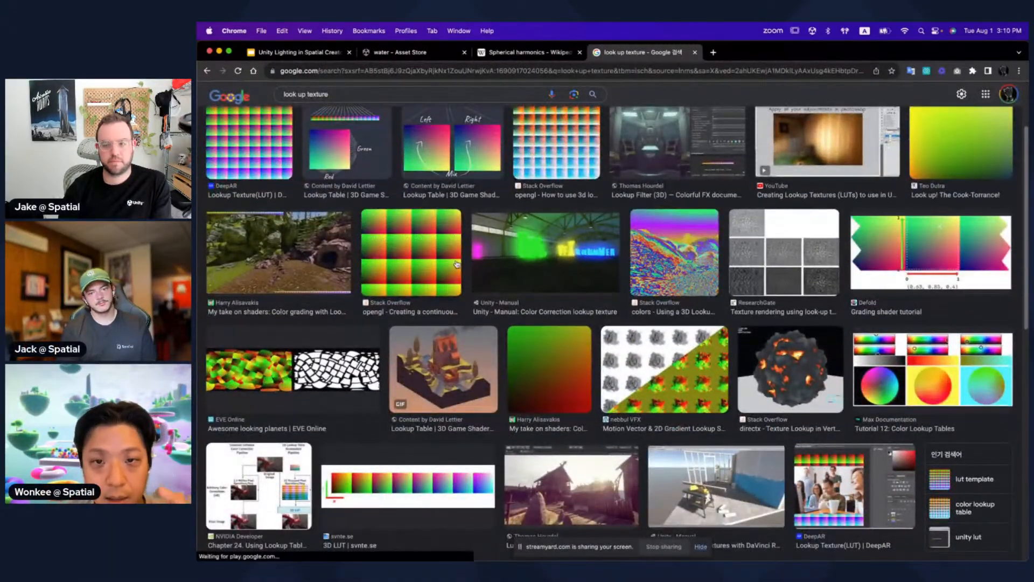
scroll(538, 284, down, 6)
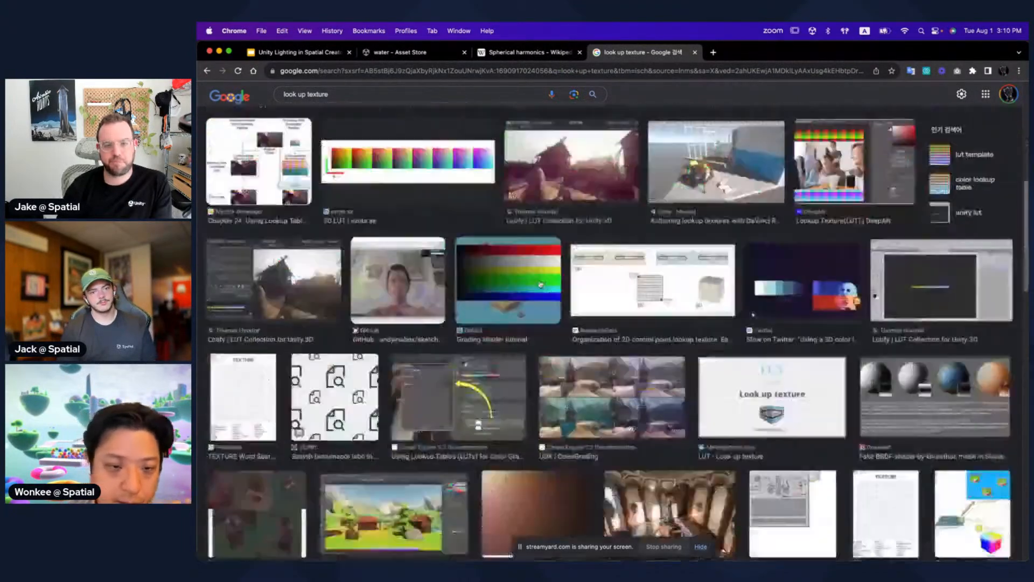
scroll(541, 284, down, 2)
click(612, 317)
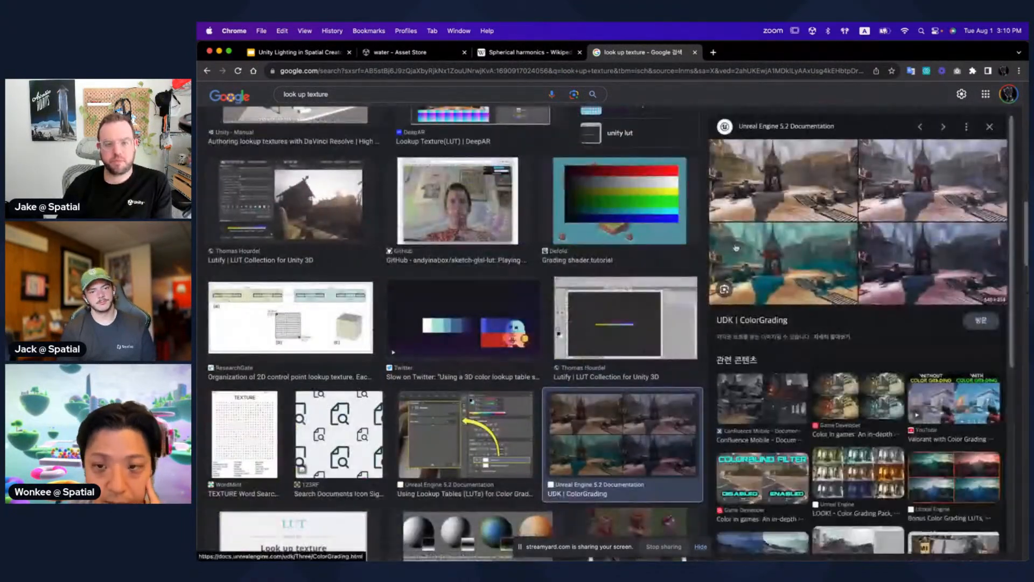
click(812, 228)
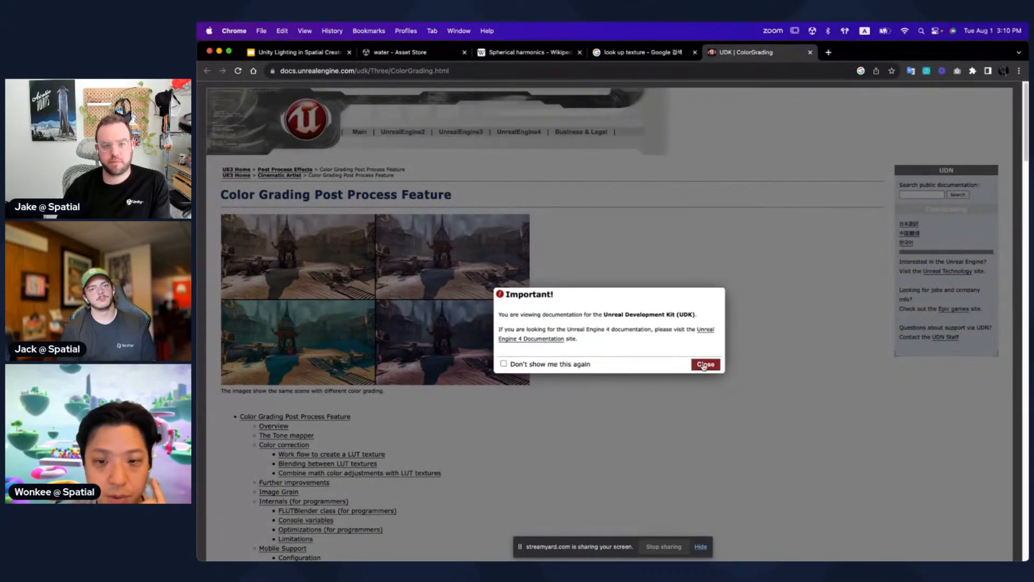
click(705, 365)
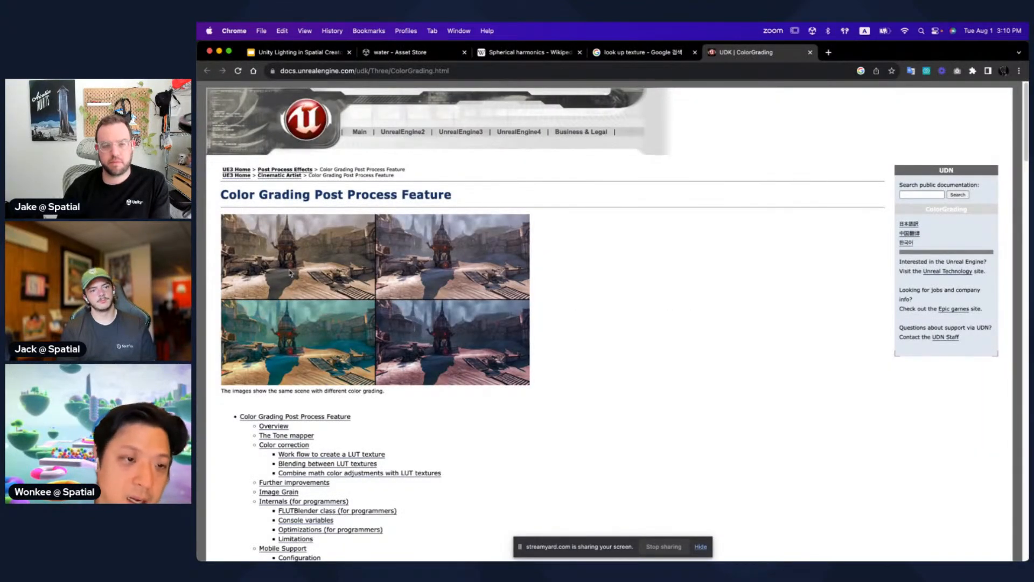
Step: Preview the Lutify LUT Collection for Unity 3D image in the search results and compare it with the Color Grading page's images
click(641, 52)
scroll(554, 297, down, 5)
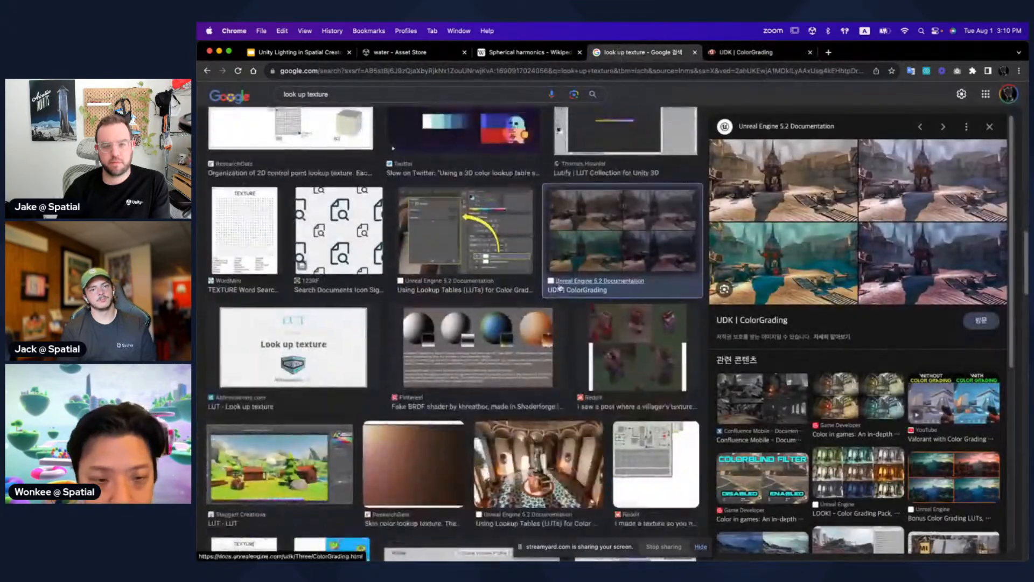
scroll(554, 298, down, 5)
click(625, 280)
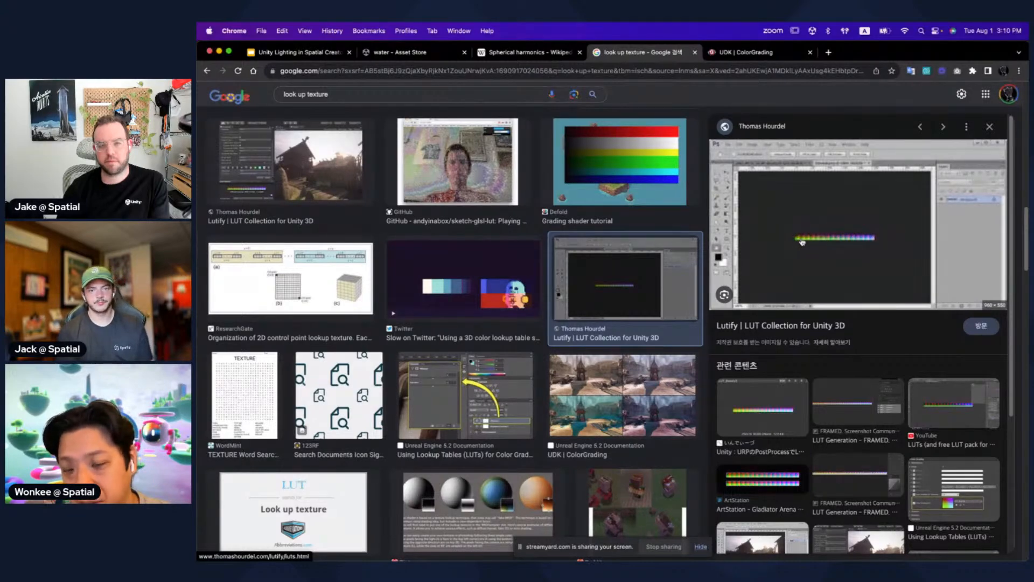
click(751, 52)
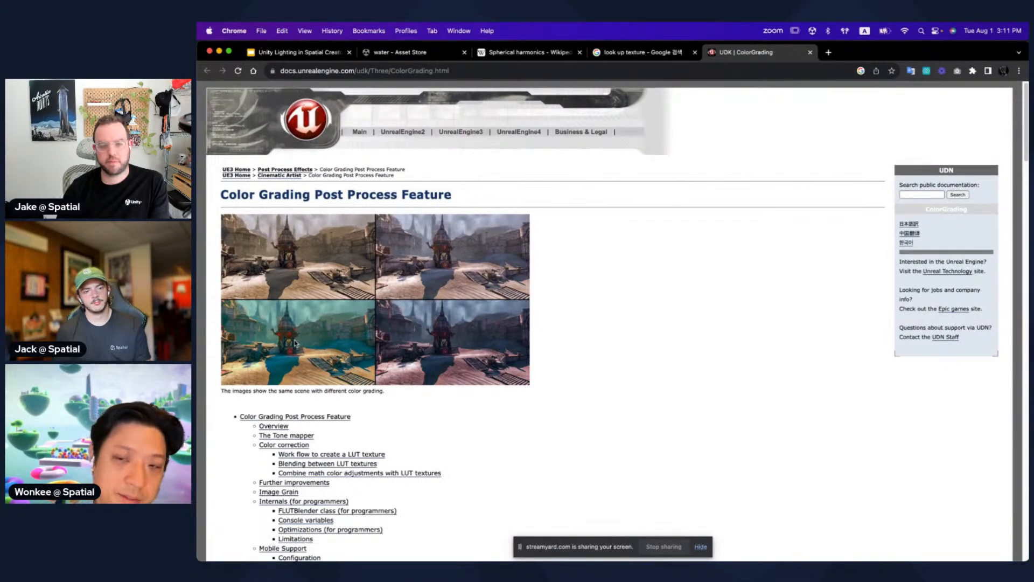
click(400, 53)
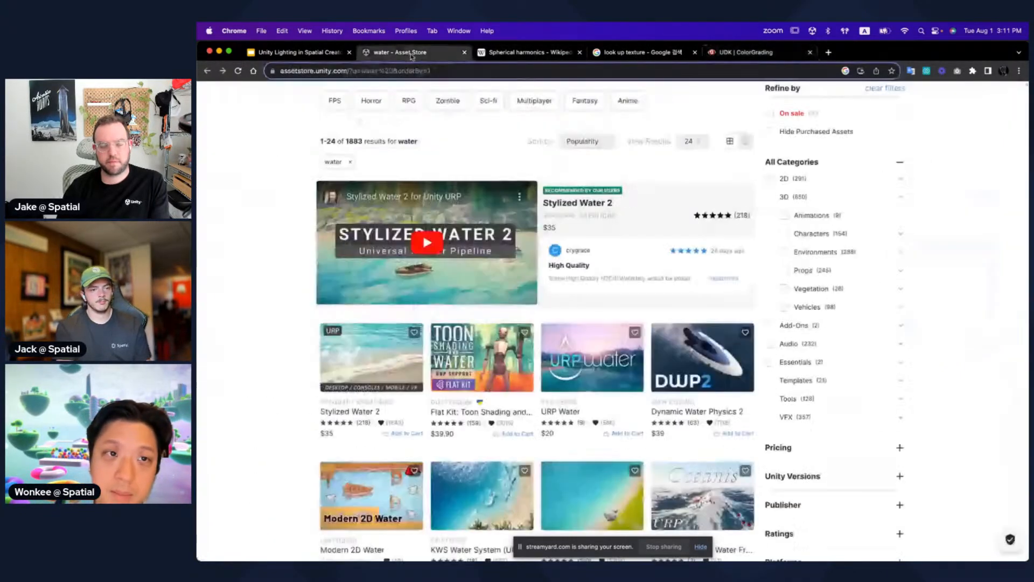
click(641, 52)
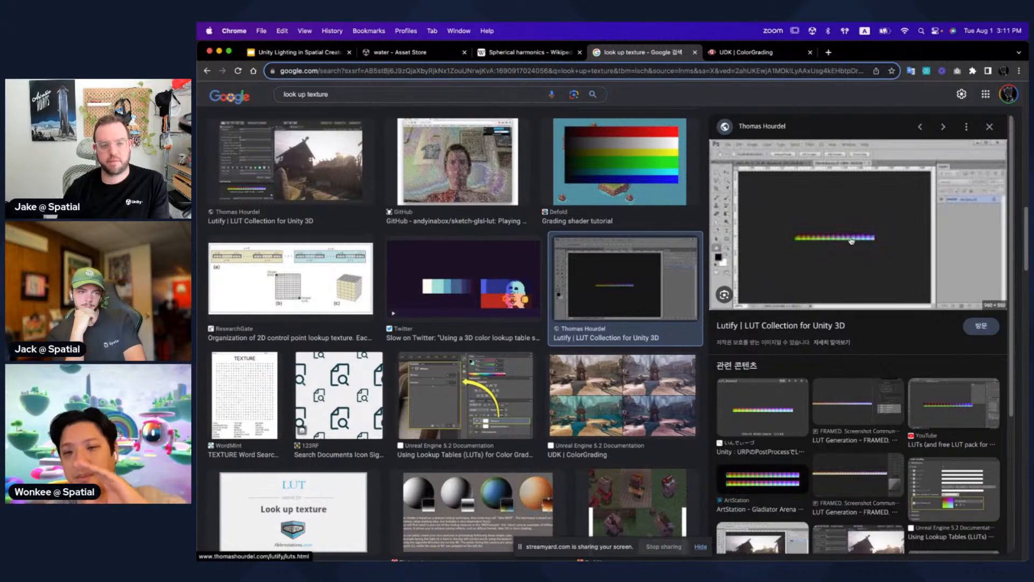
click(779, 56)
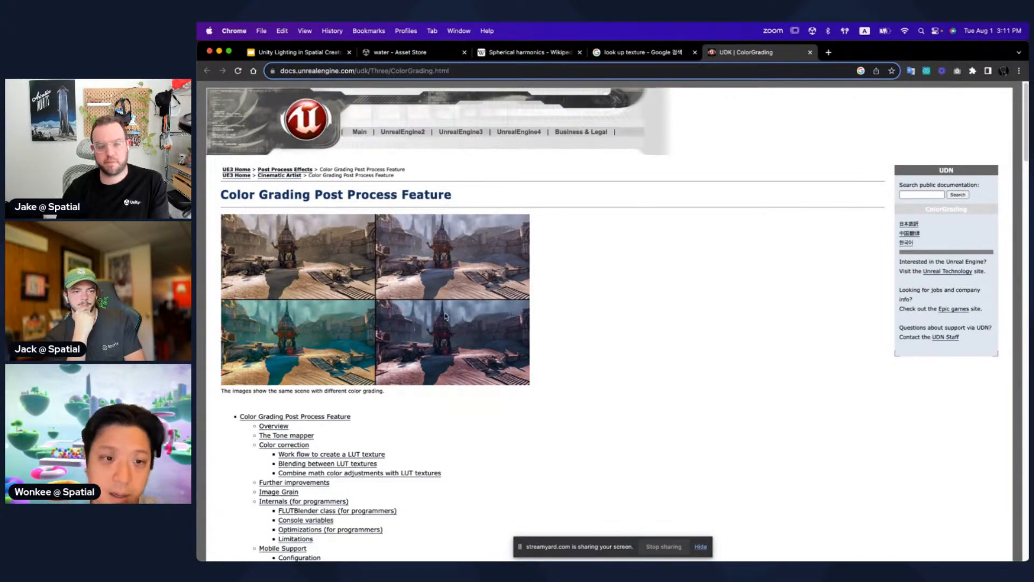
Step: Skim the Color Grading Post Process Feature article through its Limitations and Mobile Support sections
scroll(434, 308, down, 20)
scroll(422, 302, down, 20)
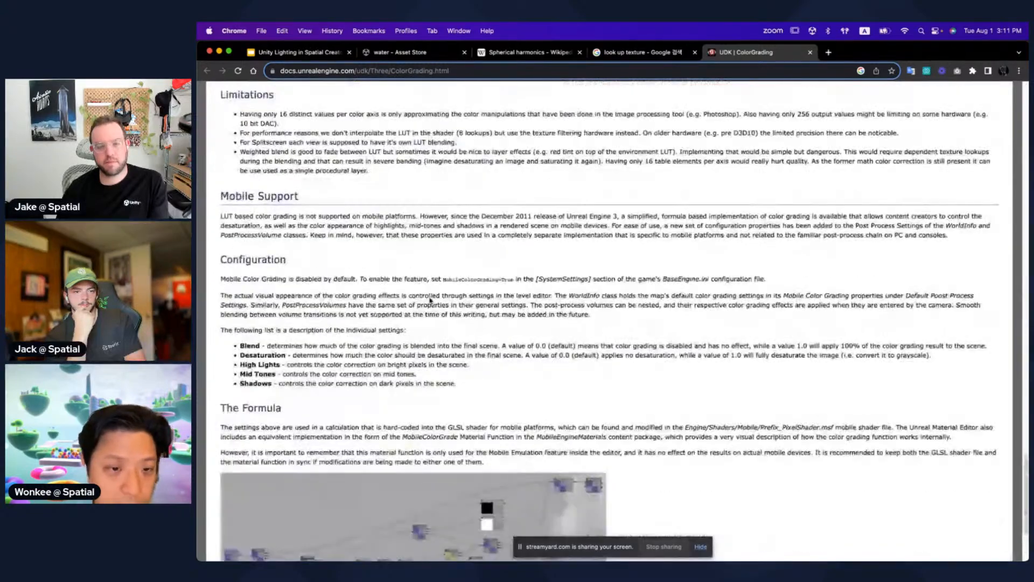
scroll(431, 301, down, 4)
scroll(431, 301, up, 10)
Step: Switch back to Unity and turn off the Volume's Chromatic Aberration override
key(super+shift+bracketleft)
key(super+Tab)
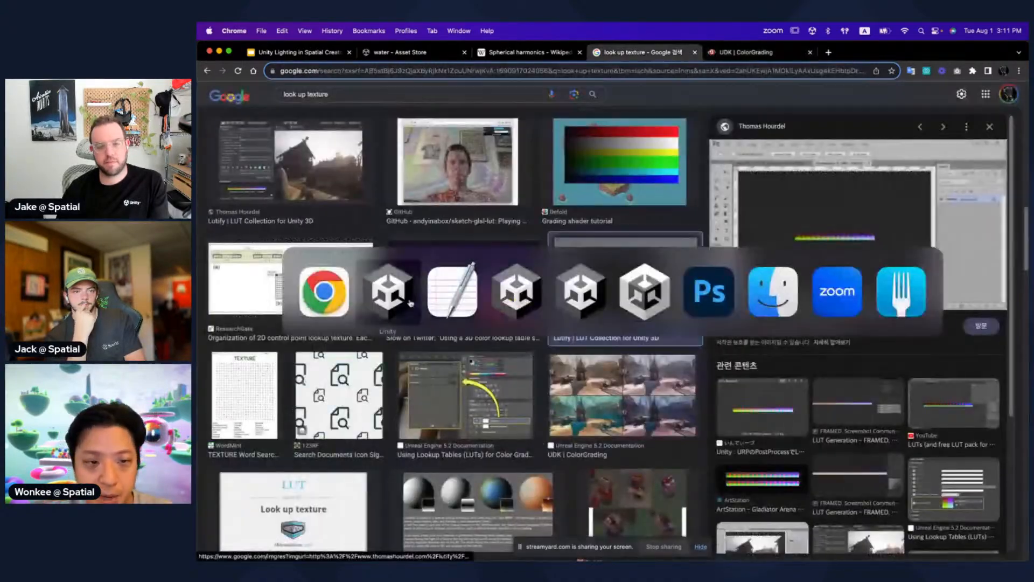
click(412, 303)
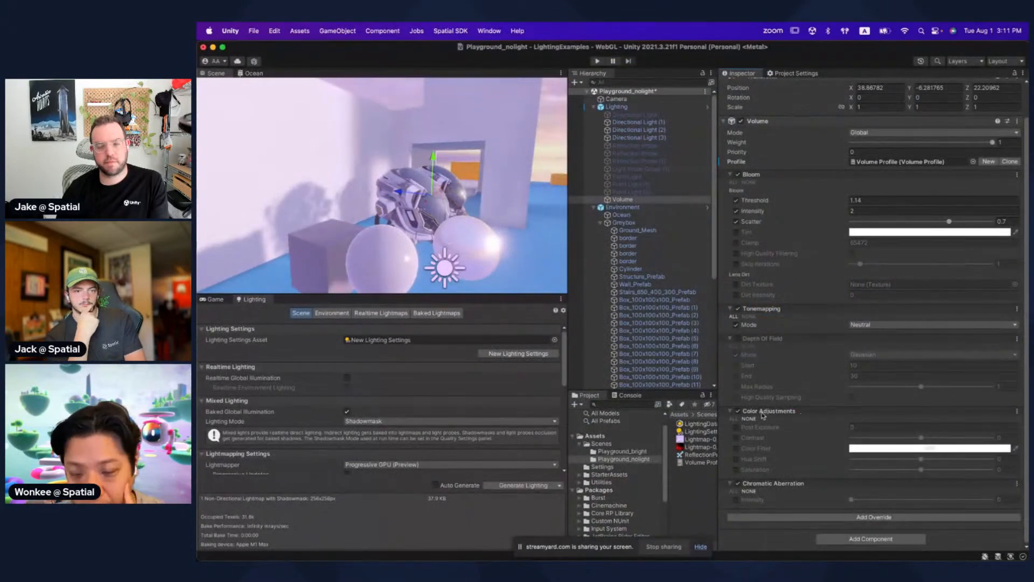
click(738, 484)
Step: Add a Shadows Midtones Highlights override to the Volume and check the scene in the maximized Scene view
click(801, 517)
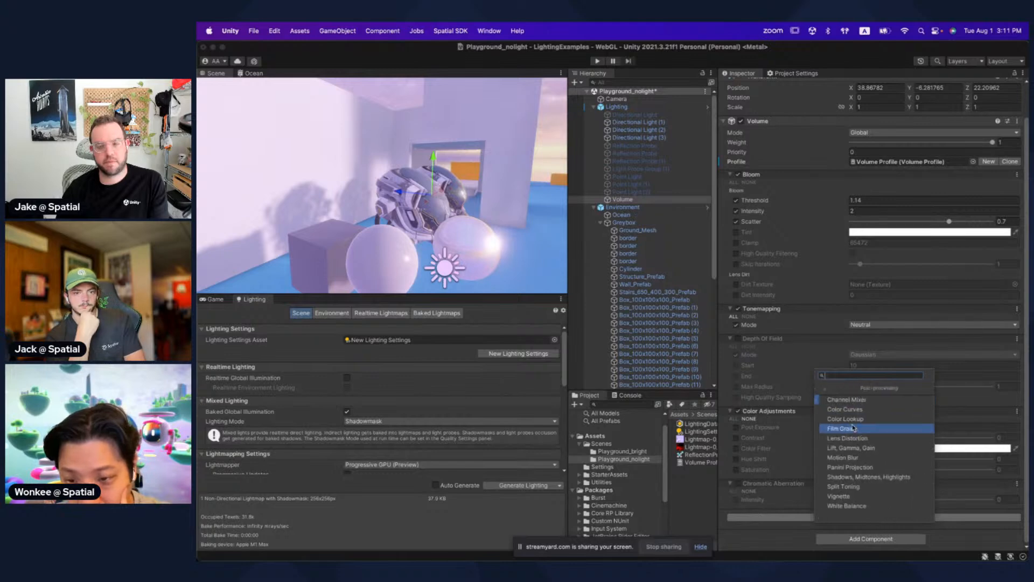
click(882, 477)
scroll(771, 482, down, 5)
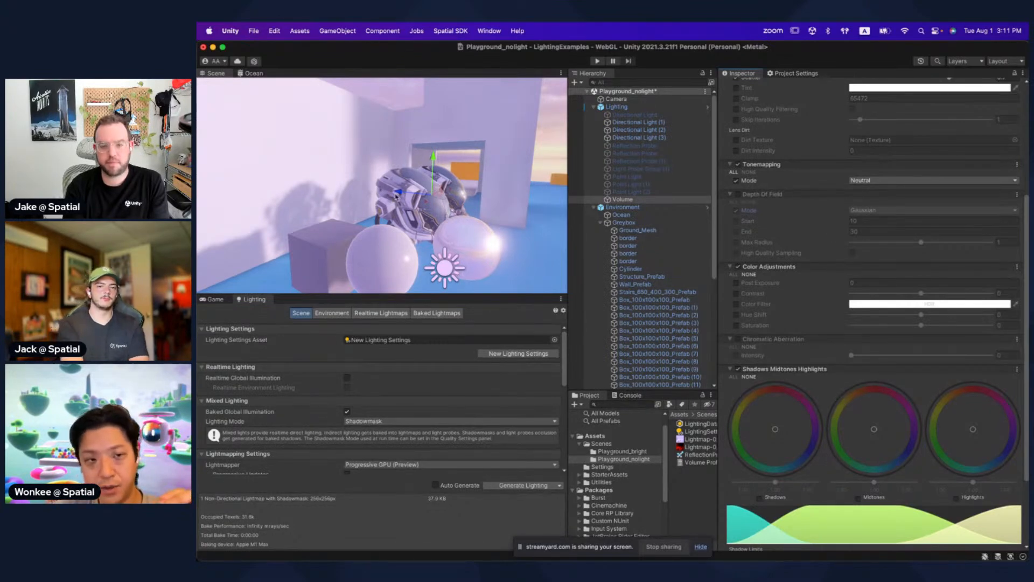
key(shift+space)
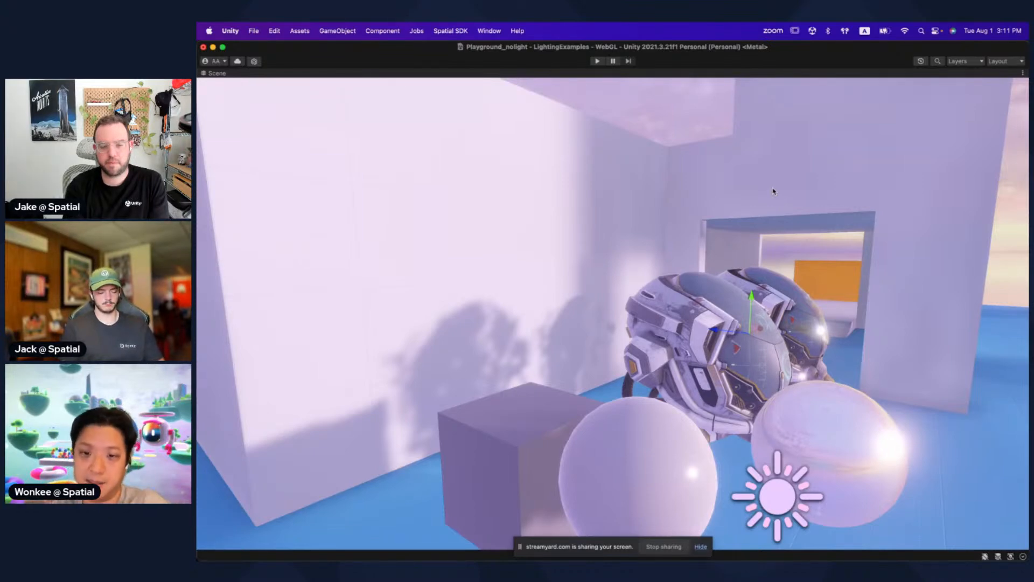
key(shift+space)
scroll(840, 315, down, 5)
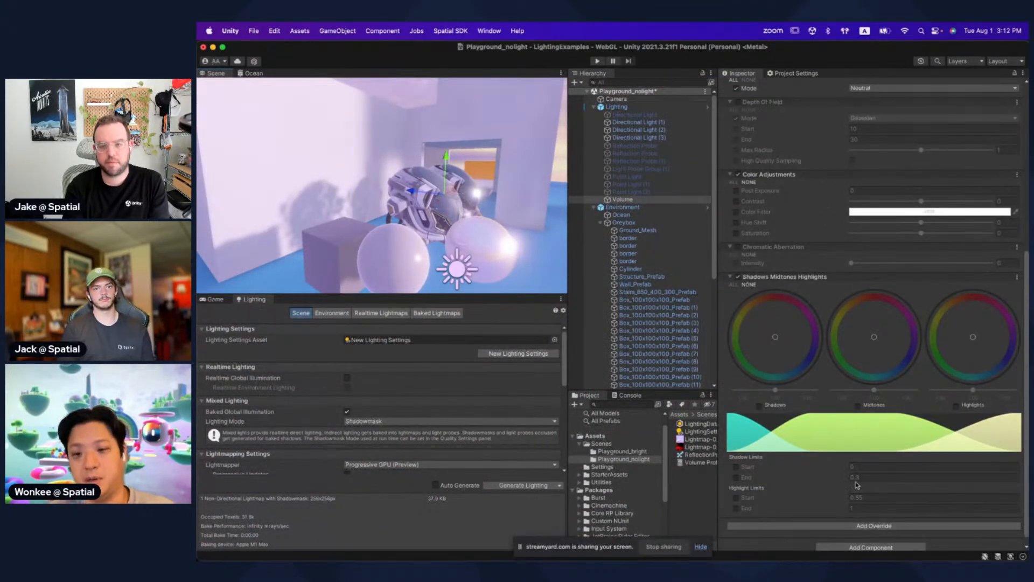
Step: Add a Color Curves override to the Volume and turn the override off
click(857, 526)
click(858, 410)
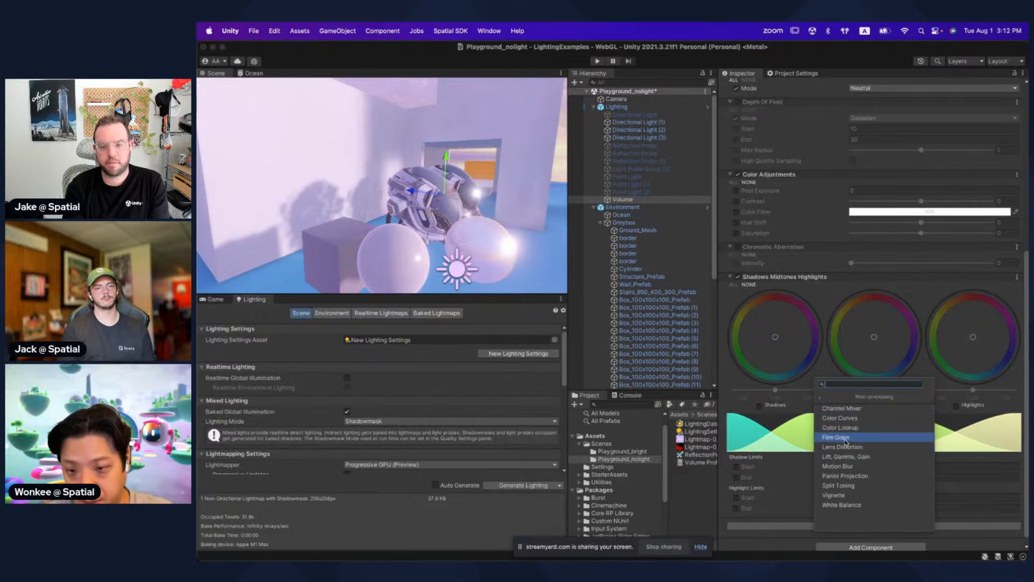
click(857, 418)
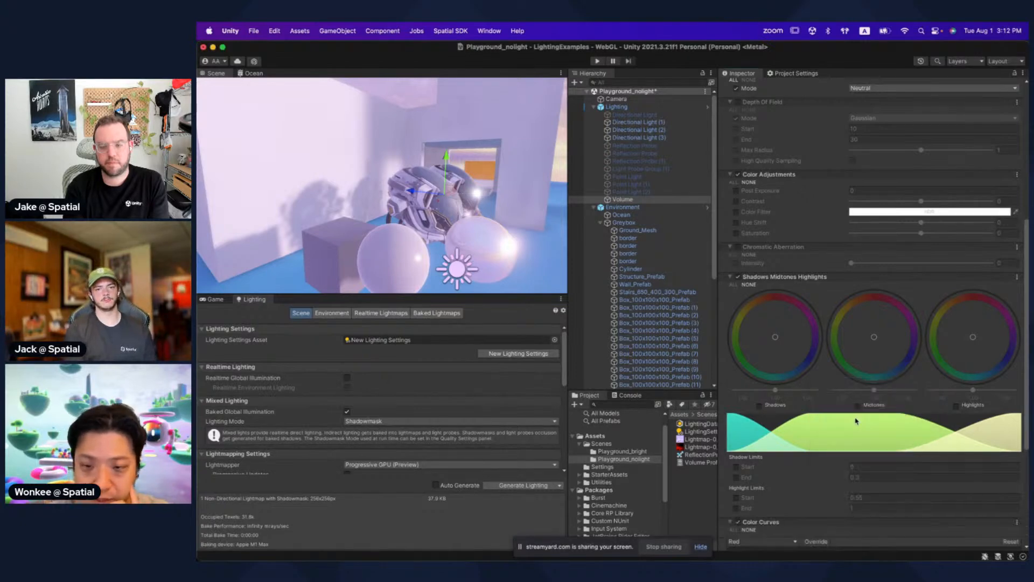
scroll(840, 422, down, 5)
scroll(883, 447, down, 2)
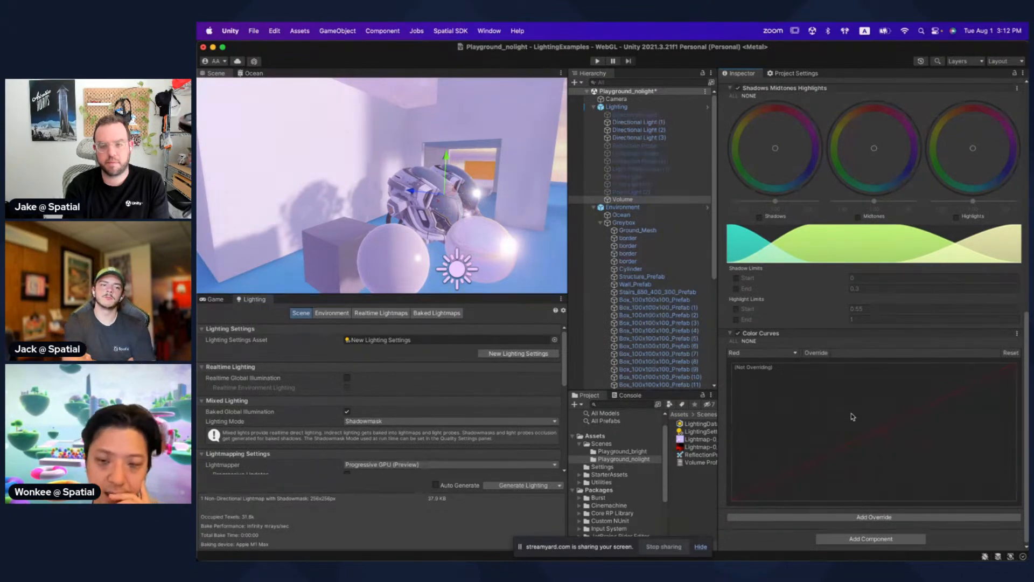
scroll(876, 426, up, 3)
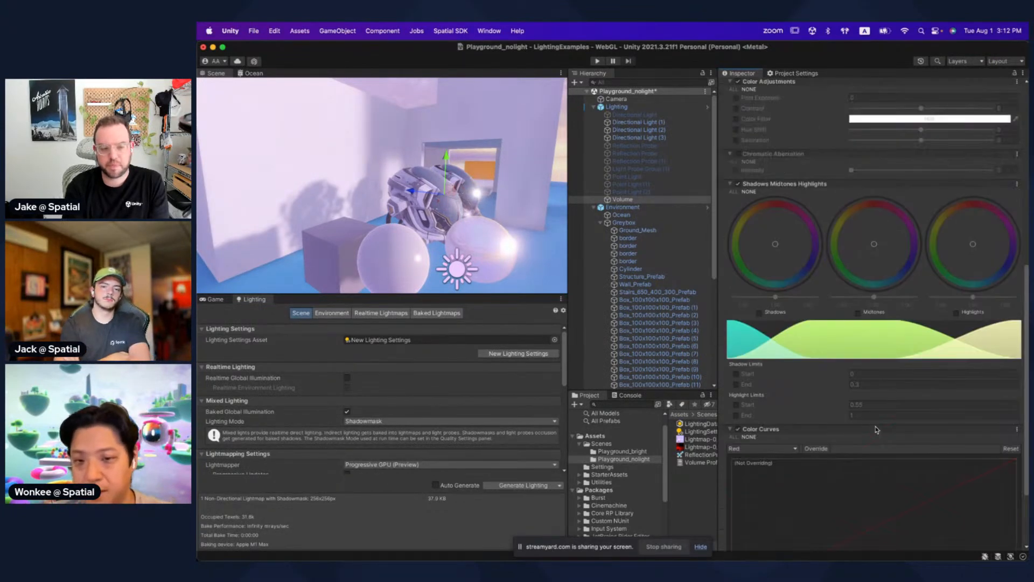
click(737, 428)
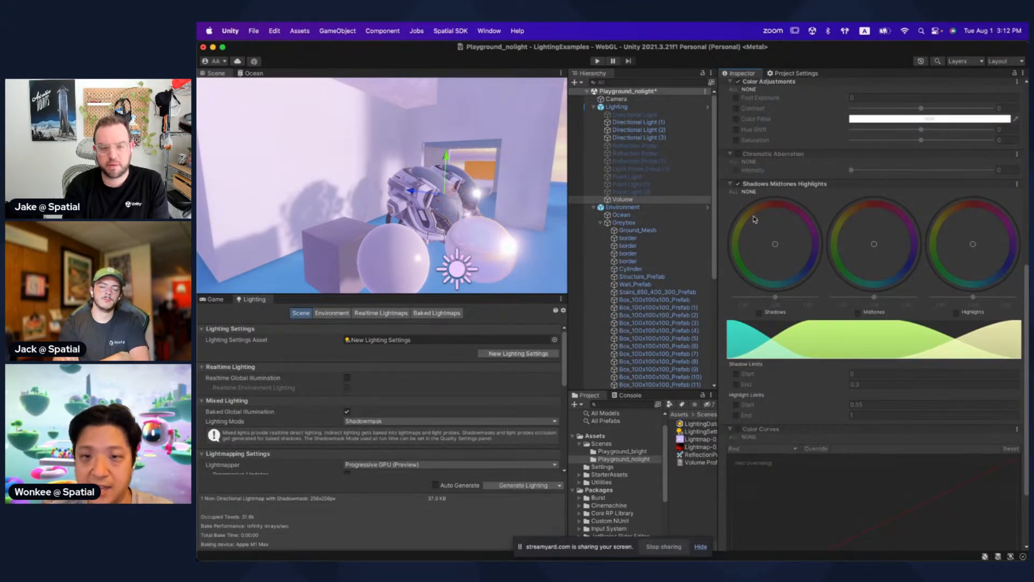
Step: Turn off the Shadows Midtones Highlights and Color Adjustments overrides
click(738, 184)
scroll(735, 185, up, 3)
click(737, 169)
scroll(797, 180, up, 8)
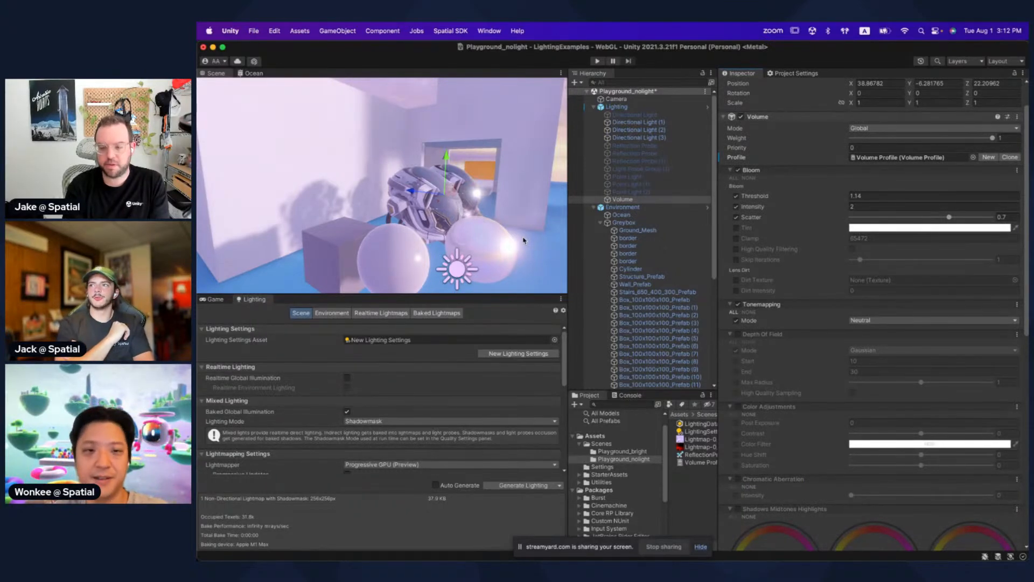
Step: Duplicate the Volume object under Lighting and reselect the original Volume
right_drag(510, 216, 350, 200)
click(621, 200)
key(super+d)
click(638, 199)
scroll(795, 145, up, 3)
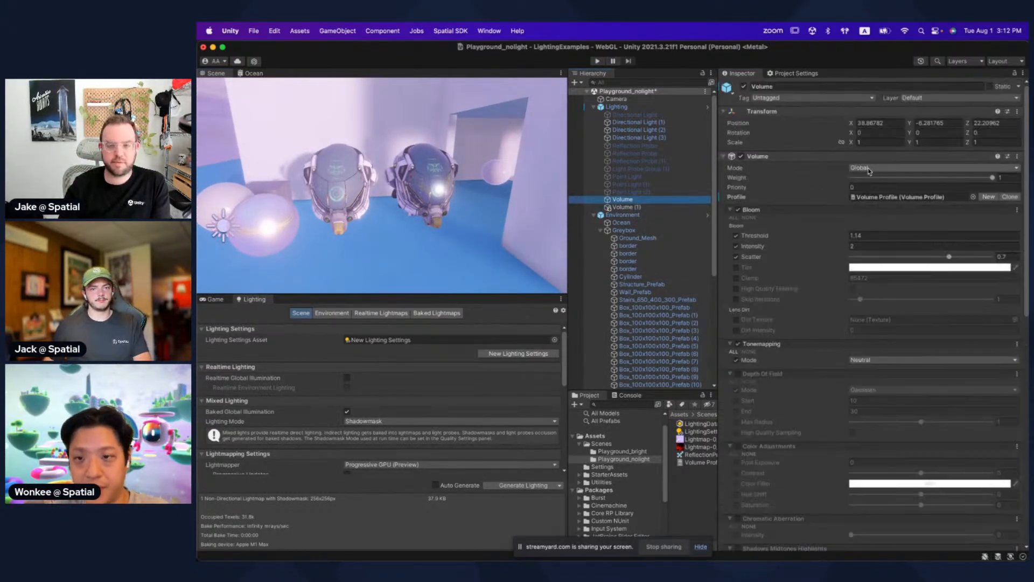
Step: Switch the duplicated Volume (1) to Local mode and give it a Box Collider as its boundary
key(Down)
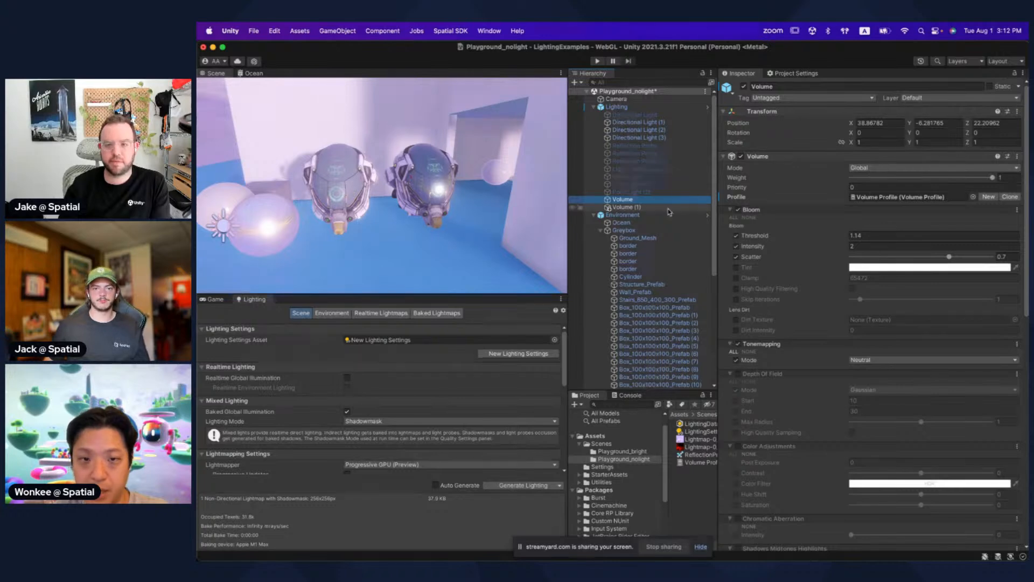
click(873, 169)
click(878, 180)
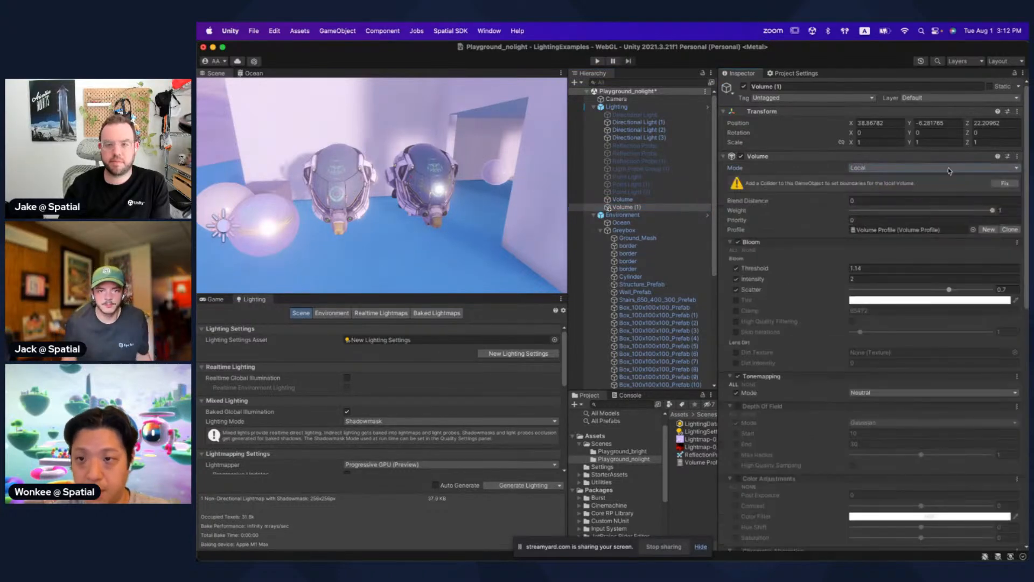
click(1004, 183)
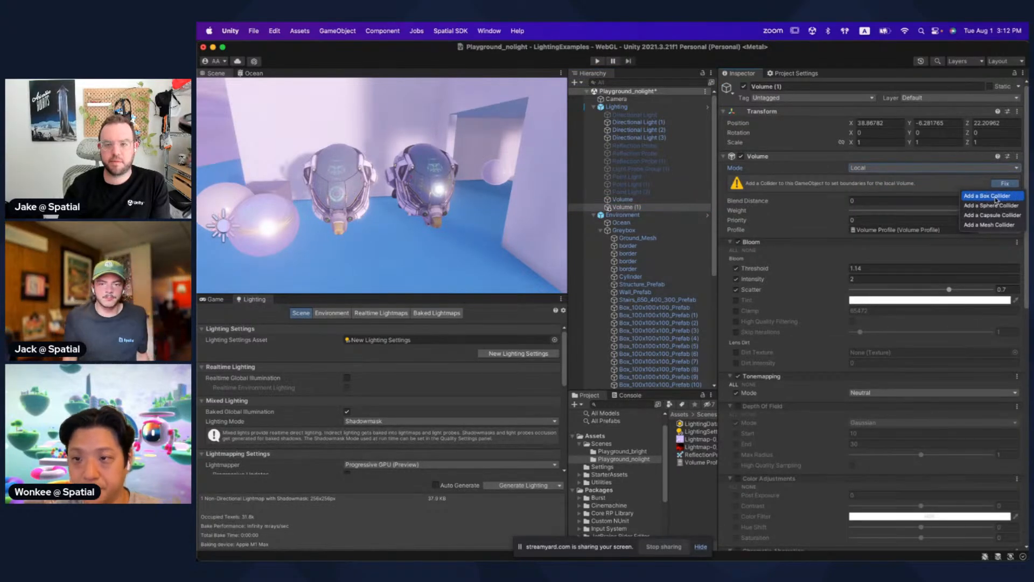
click(996, 200)
Step: Align Volume (1) with a view inside the room beside the spheres and reset its rotation to 0 on all axes
key(s)
right_drag(331, 230, 422, 184)
key(w)
key(super+shift+f)
key(s)
key(a)
click(877, 134)
text(0)
key(Tab)
text(0)
key(Tab)
text(0)
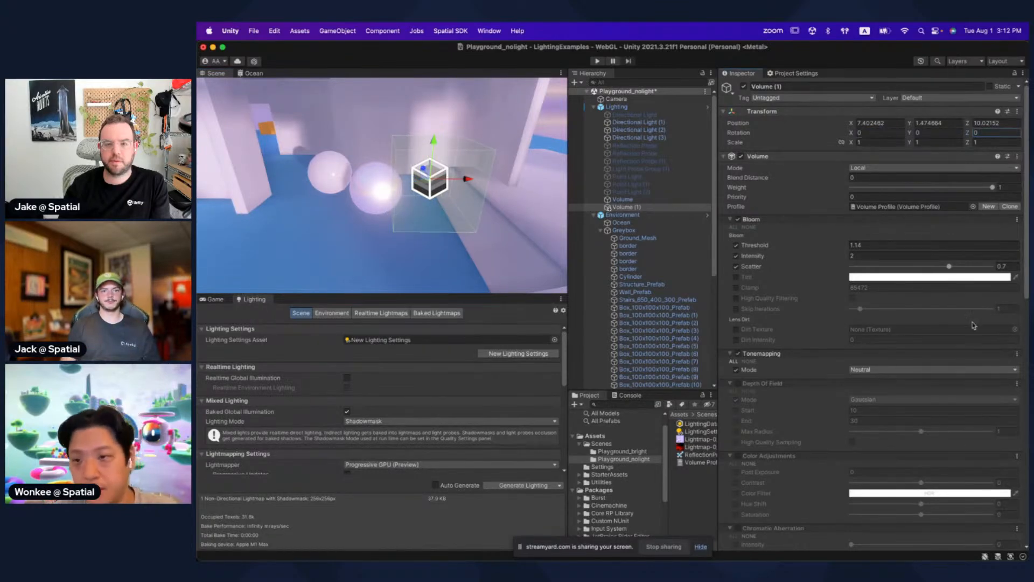
Step: Create a new profile for Volume (1) and add a Color Adjustments override with Post Exposure enabled at 2.73
click(991, 207)
click(872, 243)
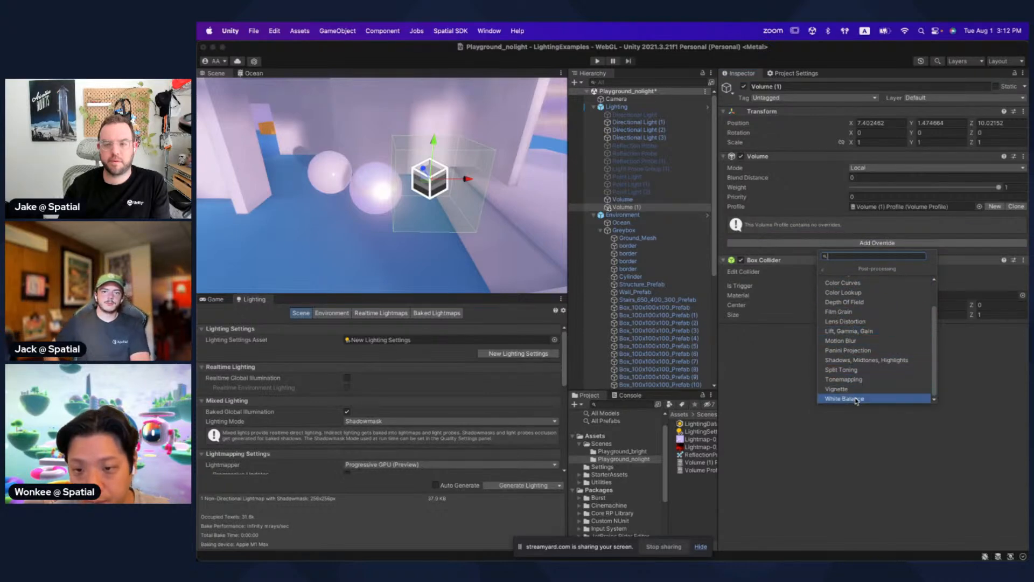
click(851, 310)
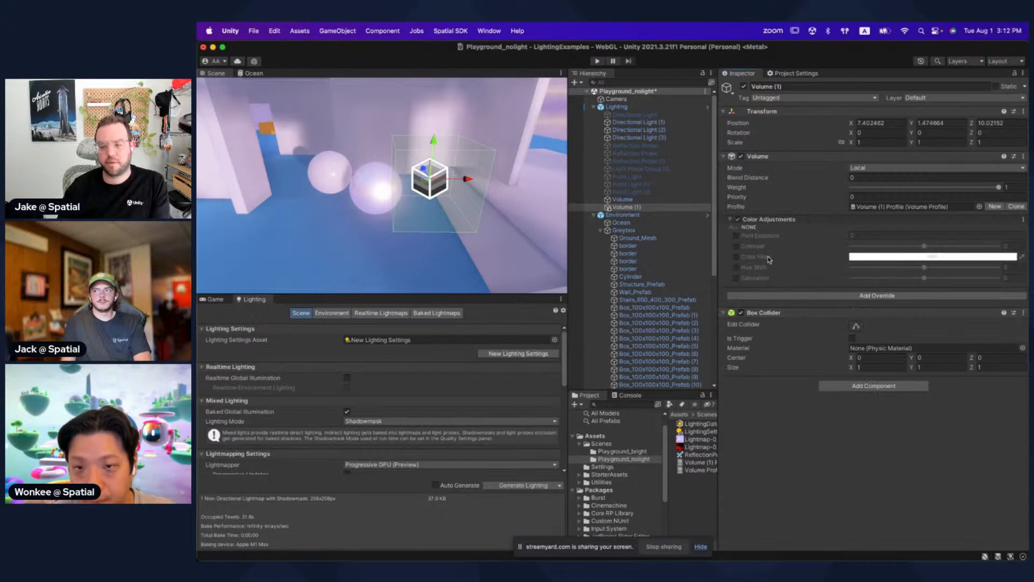
click(737, 237)
mouse_move(828, 239)
mouse_down()
mouse_move(840, 238)
mouse_move(803, 242)
mouse_move(818, 240)
mouse_up()
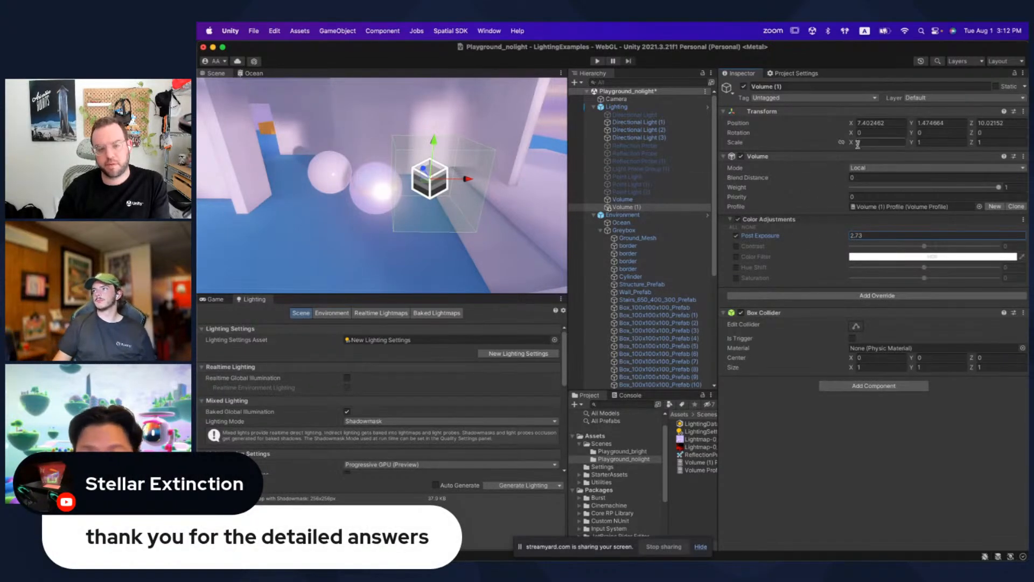
Step: Resize the Box Collider of Volume (1) to 5 × 3.24 × 4.77 and view the room it encloses
drag(851, 367, 1012, 367)
text(6)
drag(912, 368, 920, 367)
right_drag(479, 258, 431, 248)
drag(913, 368, 935, 367)
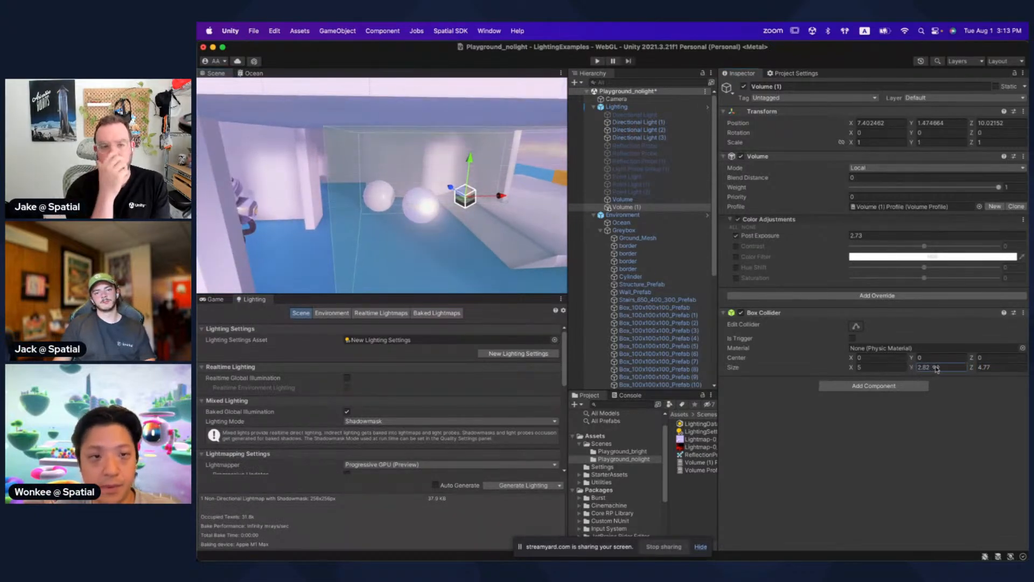
right_drag(518, 192, 425, 169)
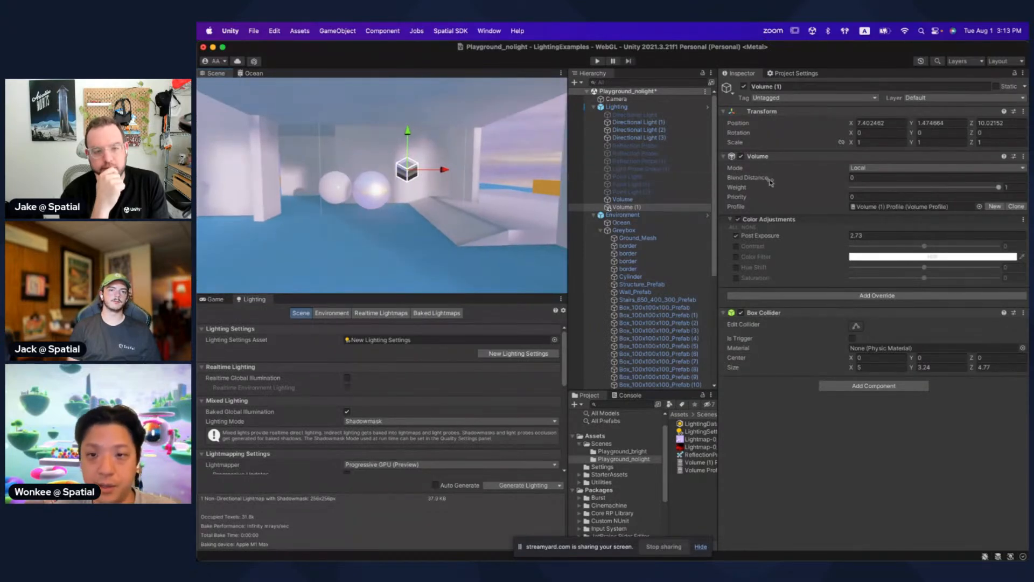
Step: Switch to Chrome and search Google for "auto exposure" in a new tab, viewing the image and video results
key(super+Tab)
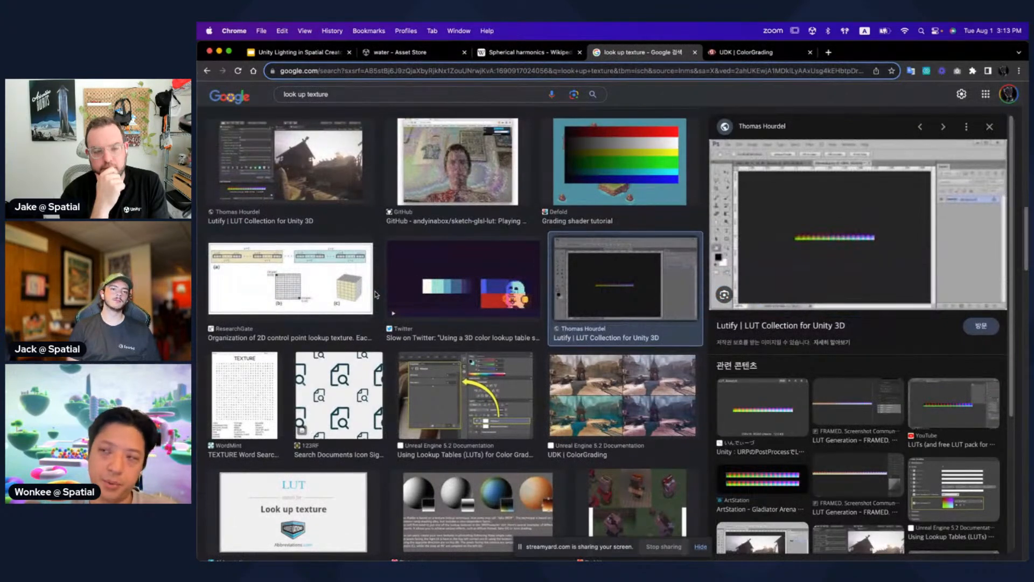
key(super+t)
text(auto exposure)
key(Return)
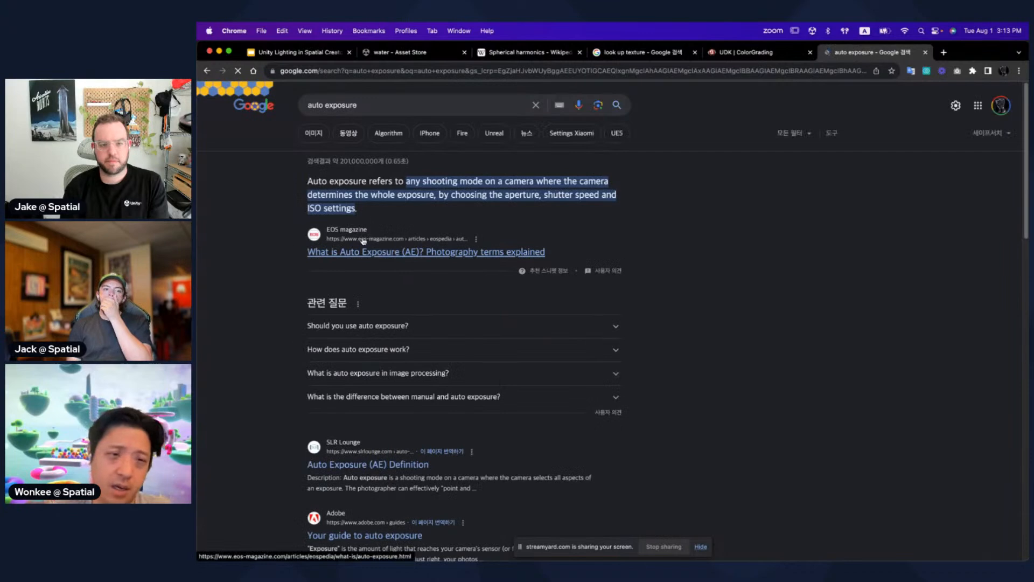
click(313, 133)
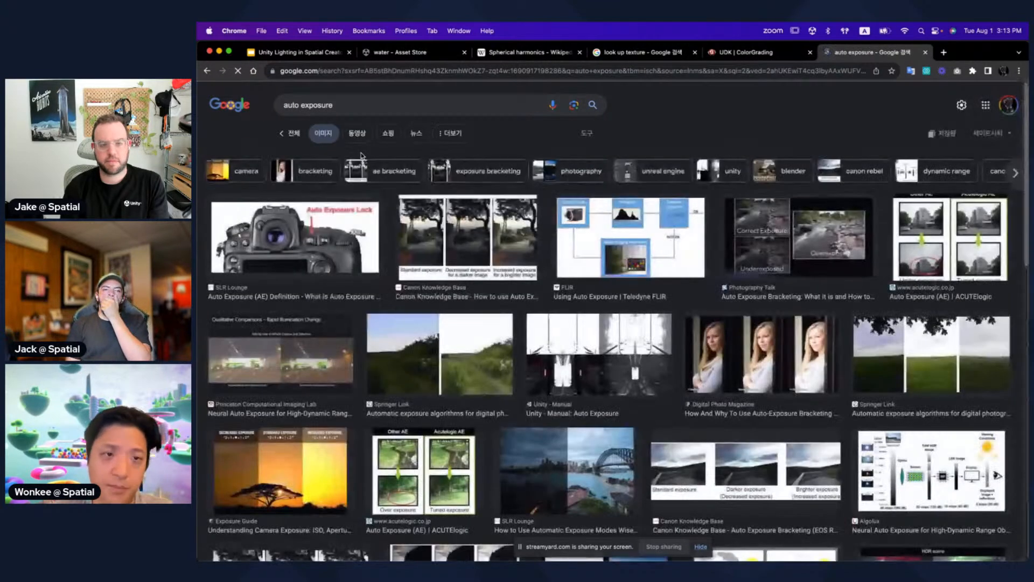
click(356, 133)
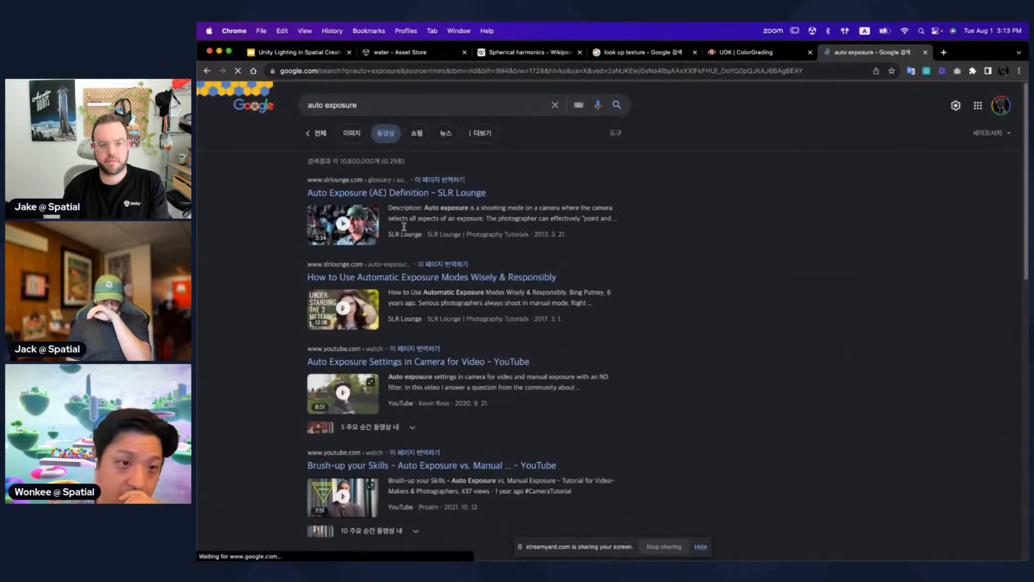
Step: Refine the video search to "auto exposure graphics" and open the Unreal 4.25 Auto Exposure Basics video
click(372, 105)
text(gr)
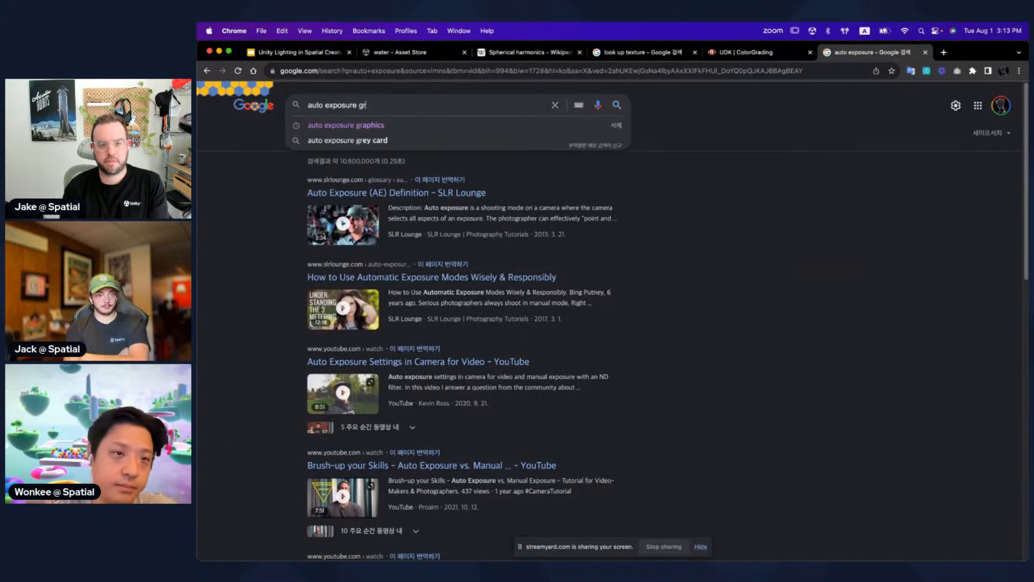
text(aphics)
key(Return)
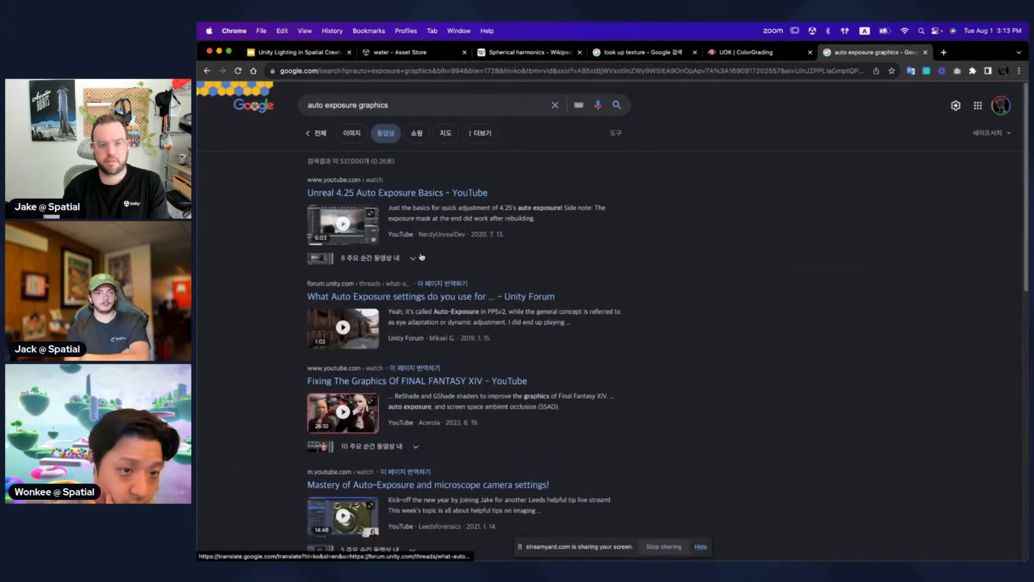
click(342, 223)
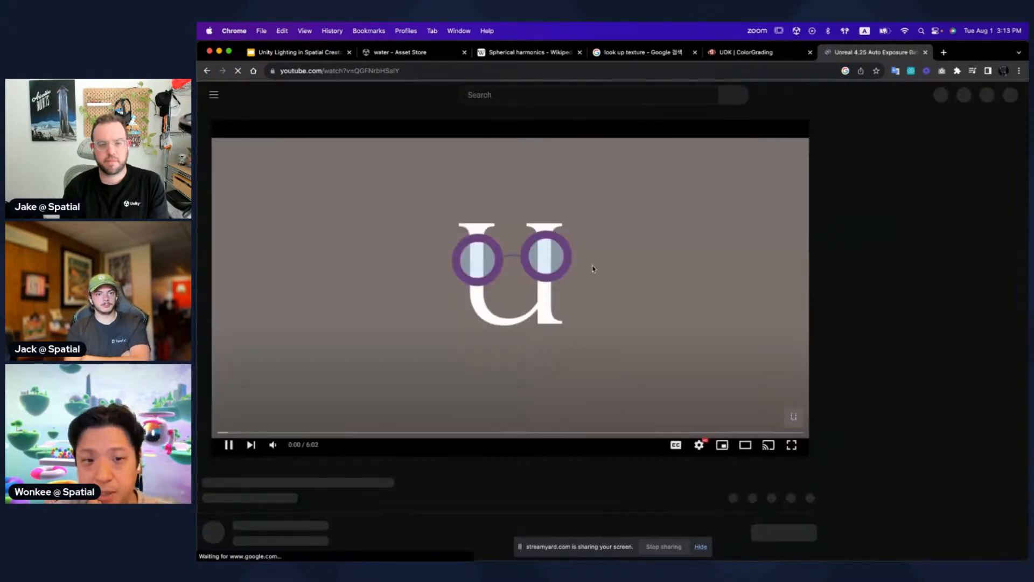
Step: Mute the video and skip through its PostProcess Volume and Exposure chapters to examine how exposure adapts, pausing on an example
click(346, 432)
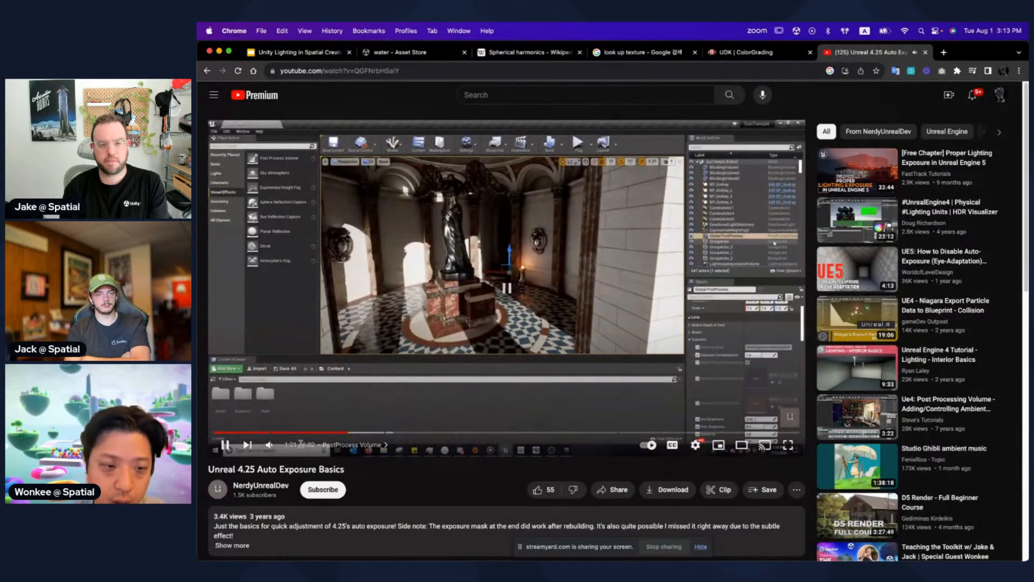
click(268, 444)
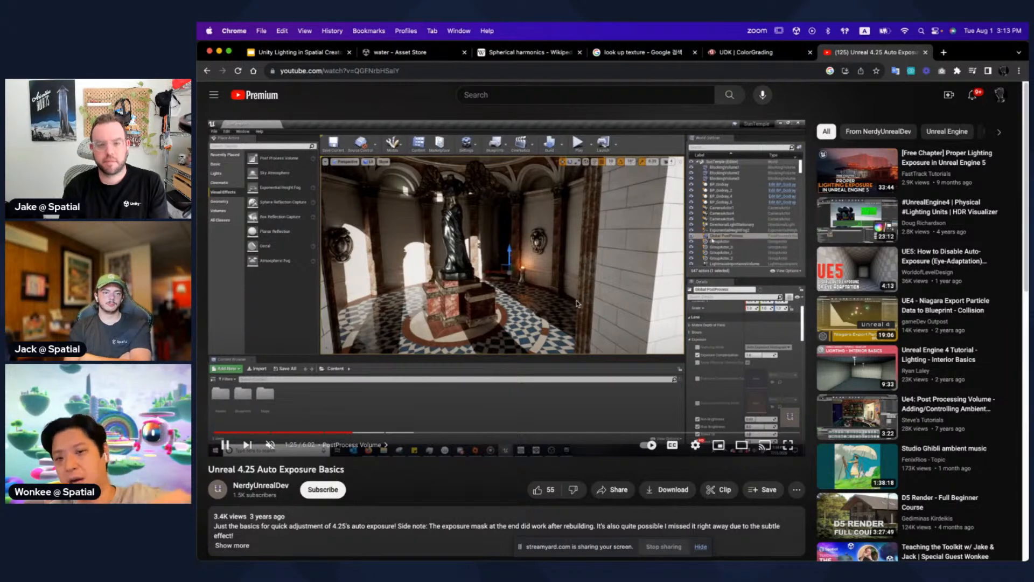
drag(366, 433, 404, 431)
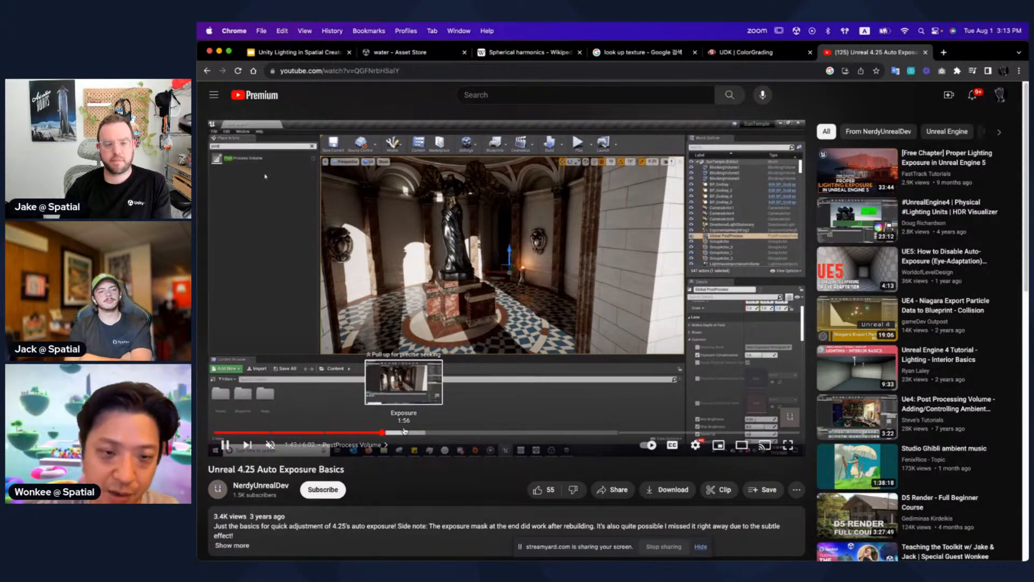
click(396, 432)
click(414, 432)
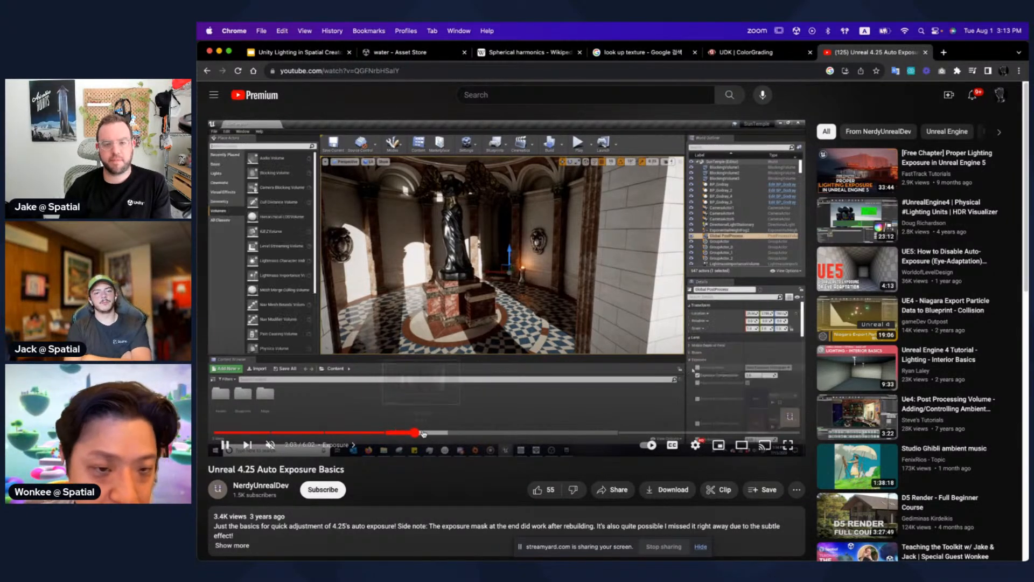
click(435, 433)
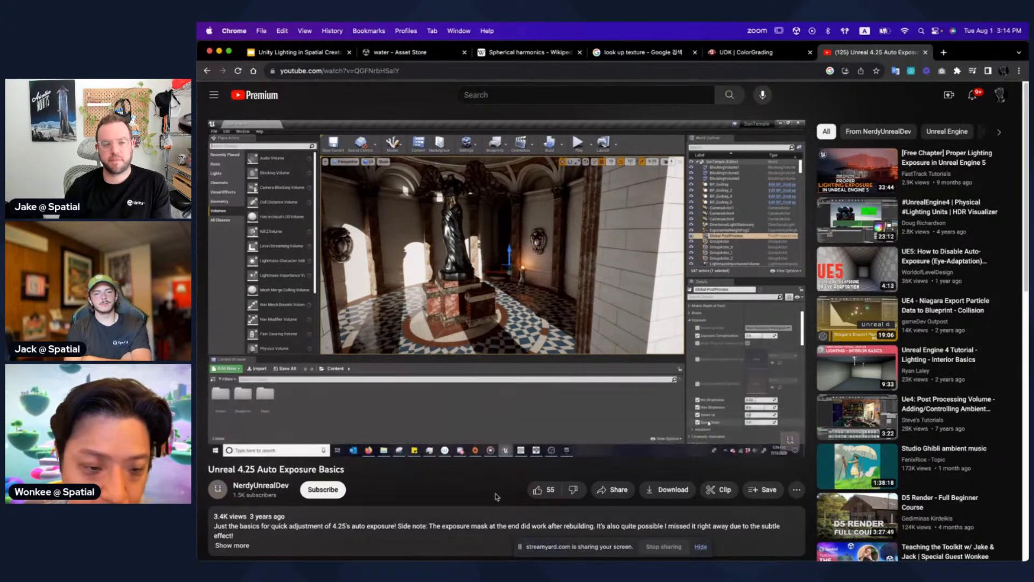
click(453, 433)
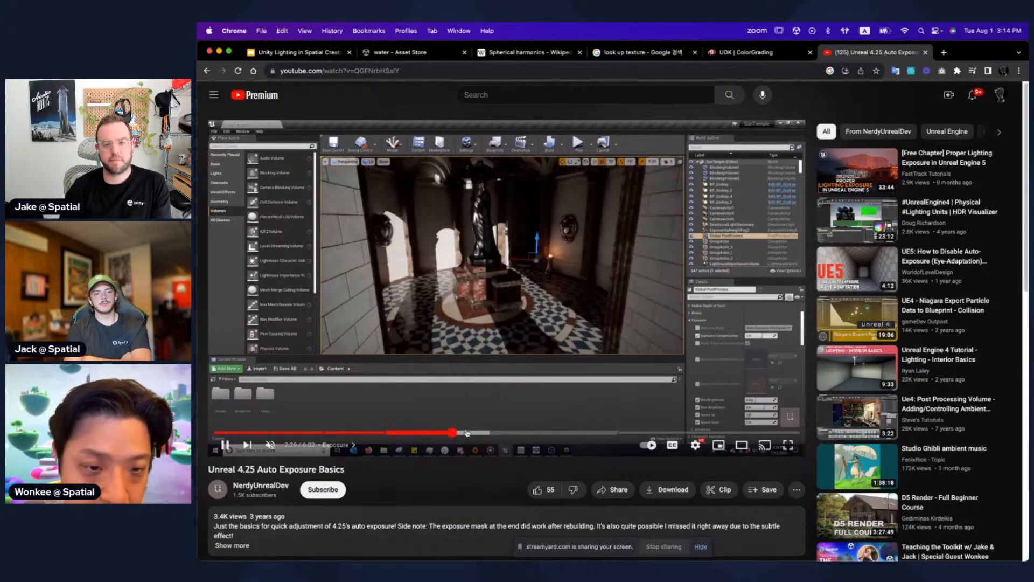
click(466, 433)
click(488, 432)
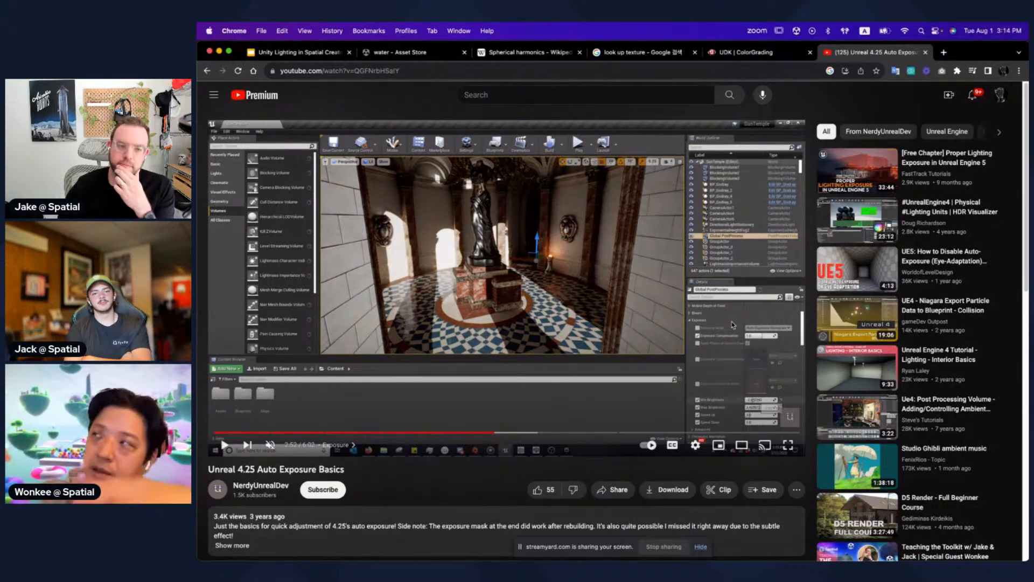
Step: Return to Unity and examine the exposure change at the local Volume's boundary in the maximized Scene view
key(super+Tab)
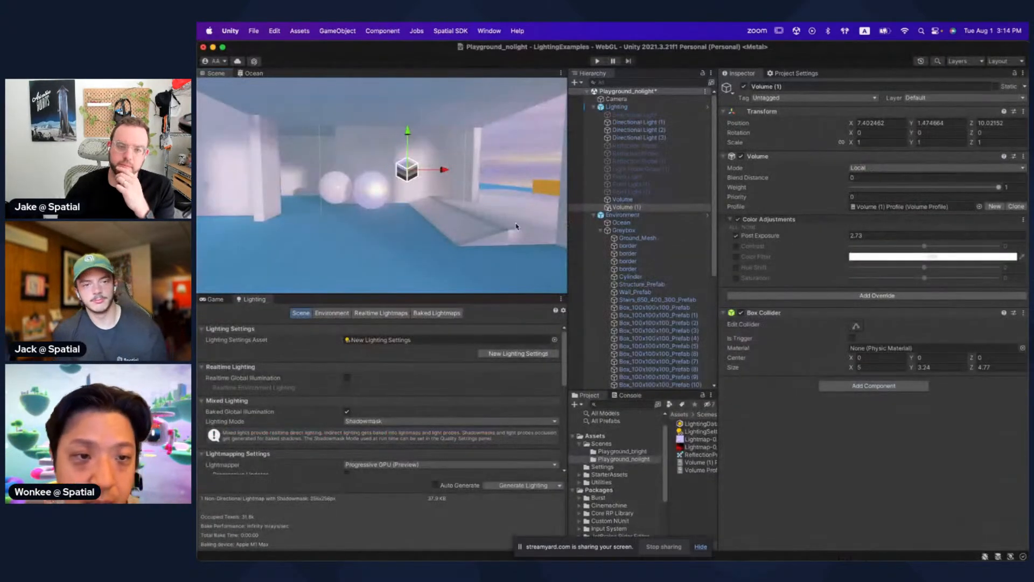
right_drag(516, 226, 410, 212)
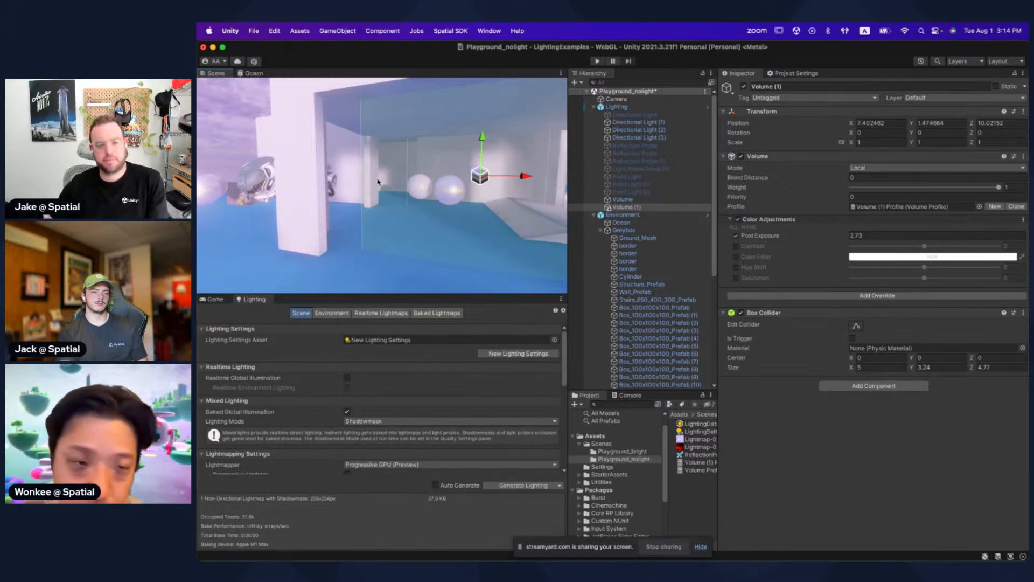
key(shift+space)
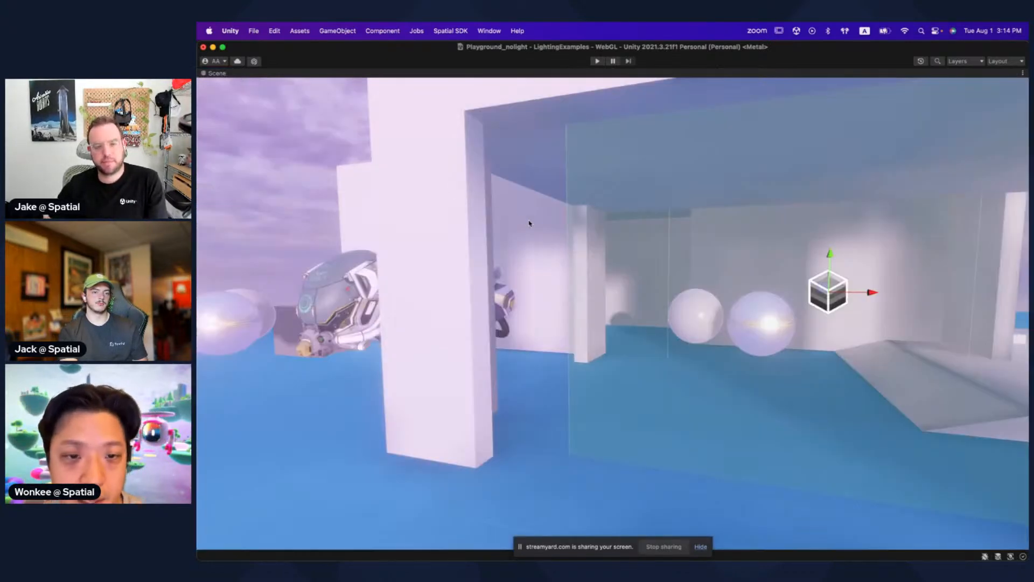
right_drag(579, 239, 624, 304)
key(shift+space)
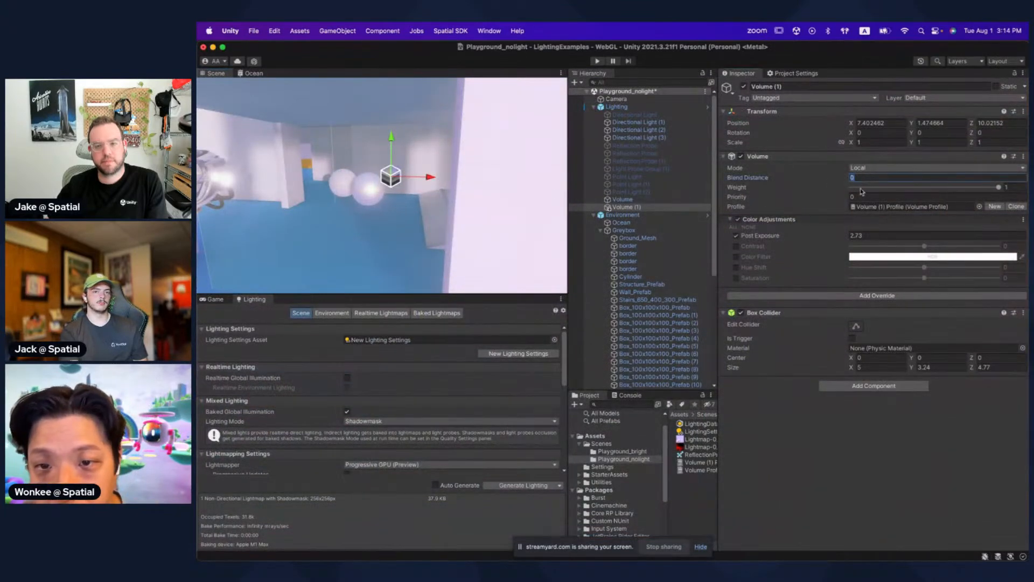
Step: Set the local Volume's Blend Distance to 3 and its Post Exposure to 1.57
text(3)
right_drag(428, 208, 464, 190)
drag(789, 237, 774, 236)
right_drag(336, 175, 337, 176)
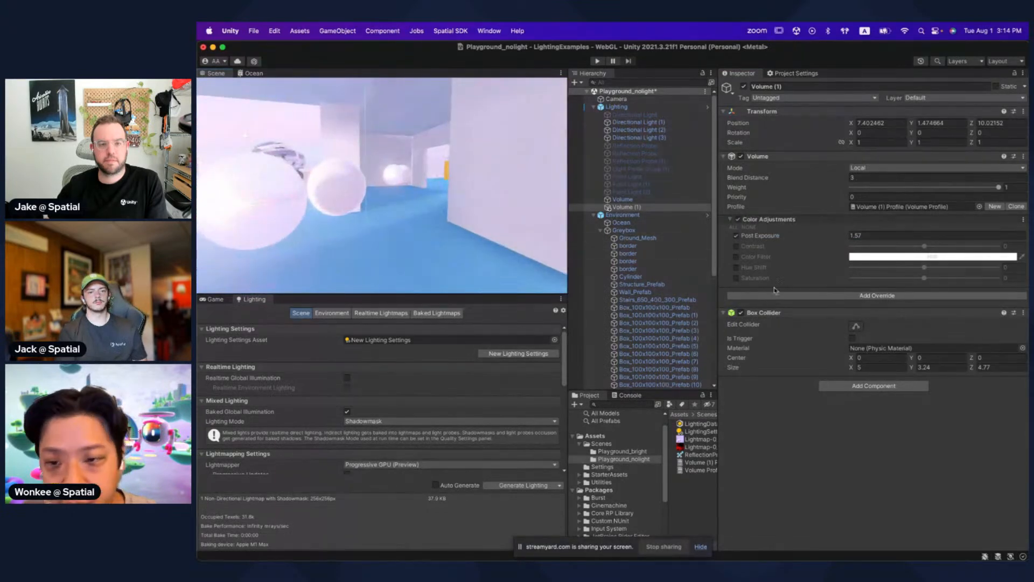
Step: Look through the available post-processing overrides and examine the exposure blend when moving in and out of the local Volume
click(813, 295)
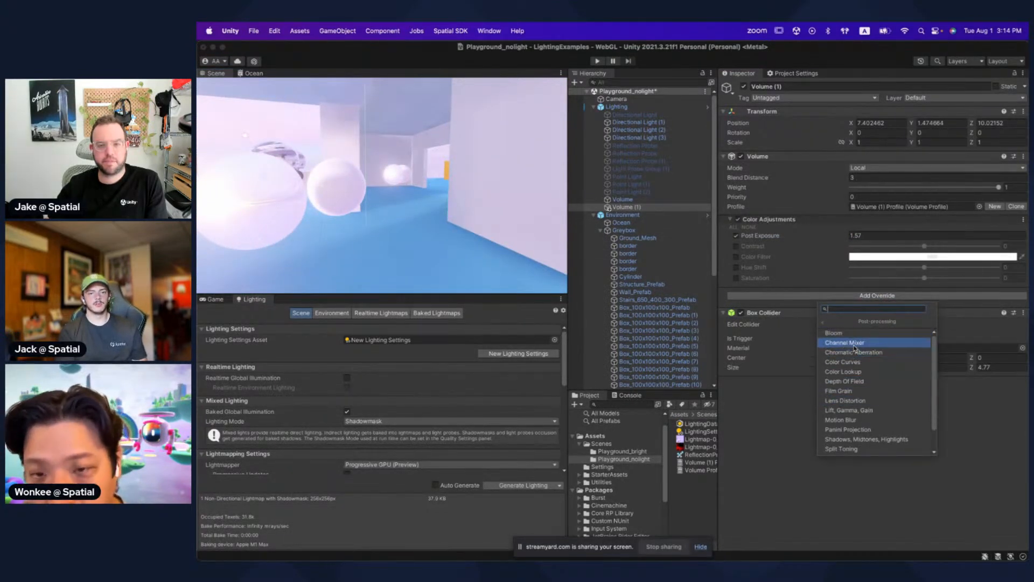
key(s)
right_drag(468, 175, 469, 212)
key(w)
key(s)
key(w)
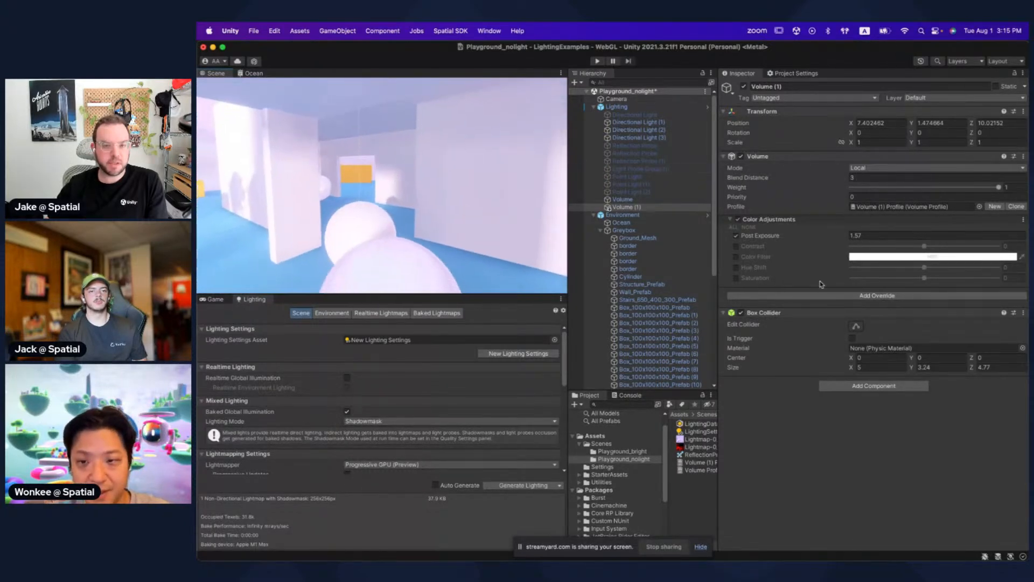
Step: Raise the local Volume's Post Exposure to 2.22, check the blend across its boundary, and deactivate Volume (1)
drag(808, 237, 818, 238)
key(s)
right_drag(362, 211, 729, 90)
key(w)
key(s)
key(w)
key(s)
key(s)
key(a)
right_drag(409, 218, 461, 223)
key(w)
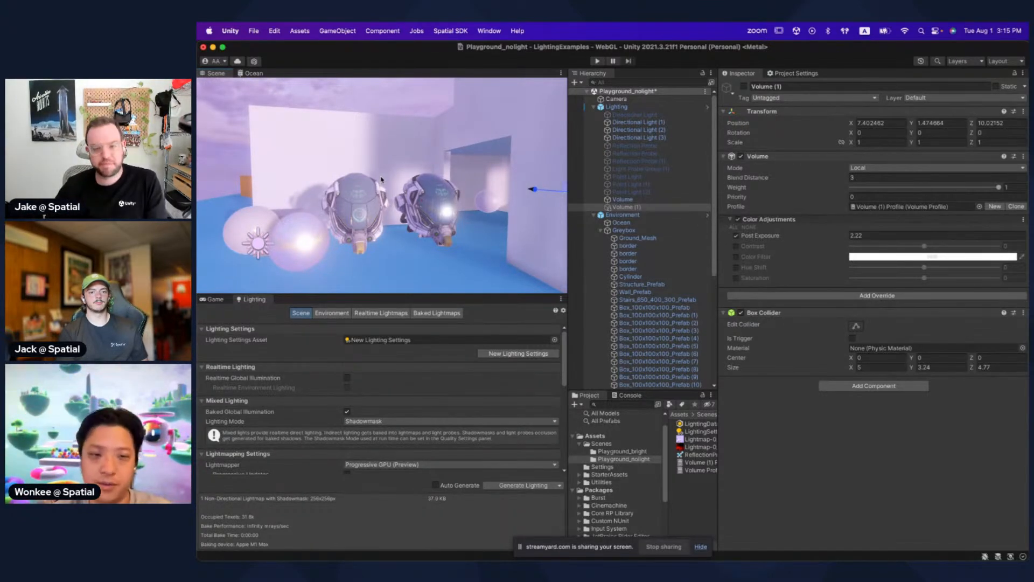
Step: Select the global Volume under Lighting and examine the scene around the two helmets
alt+drag(387, 197, 356, 210)
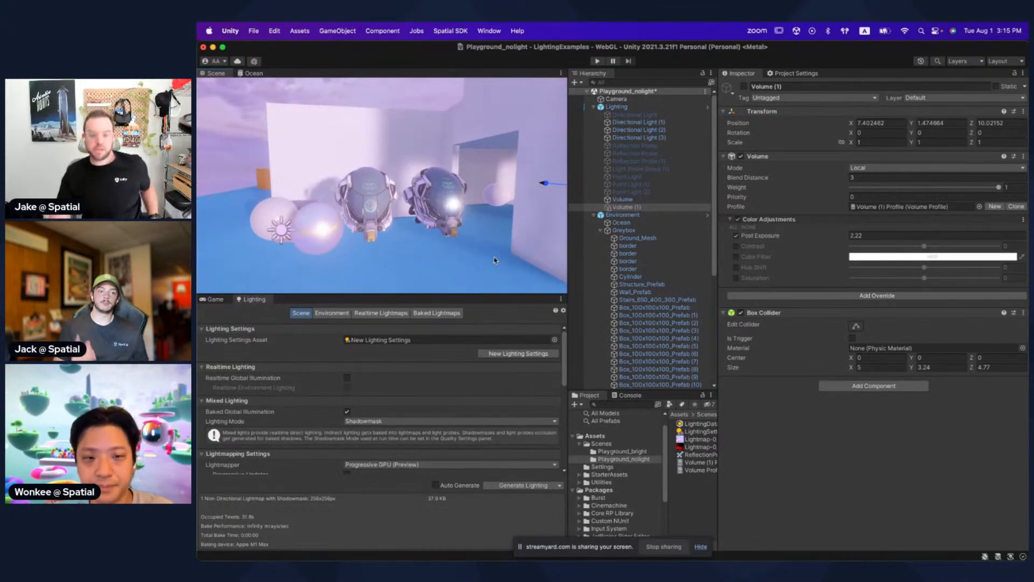
click(622, 200)
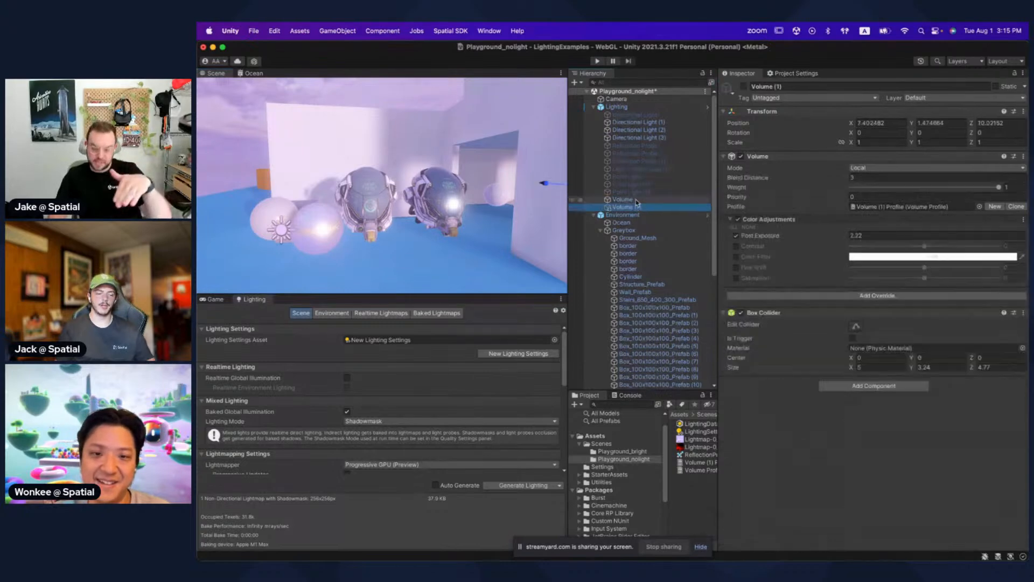
right_drag(473, 221, 459, 221)
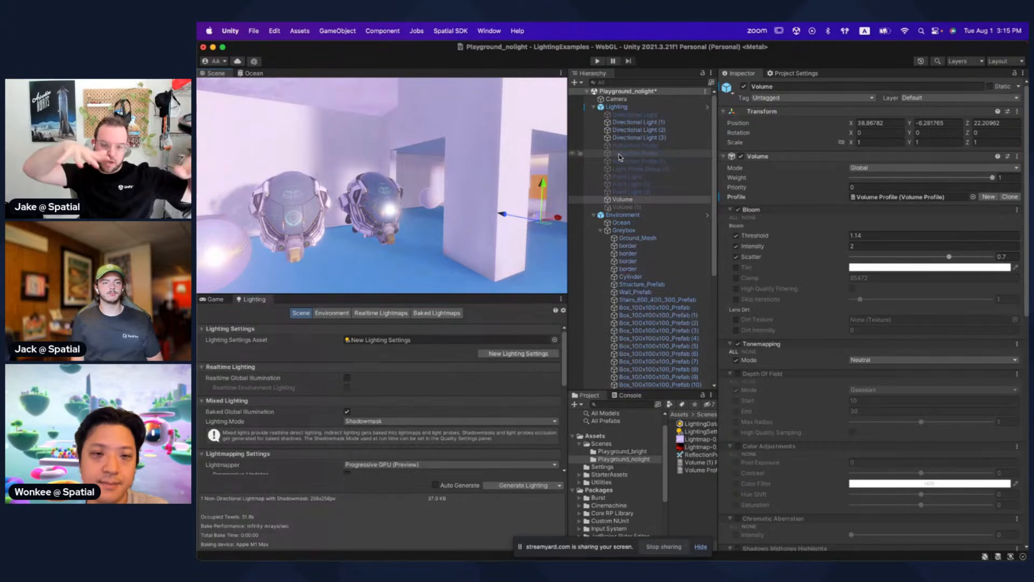
click(454, 202)
right_drag(449, 200, 398, 202)
click(623, 200)
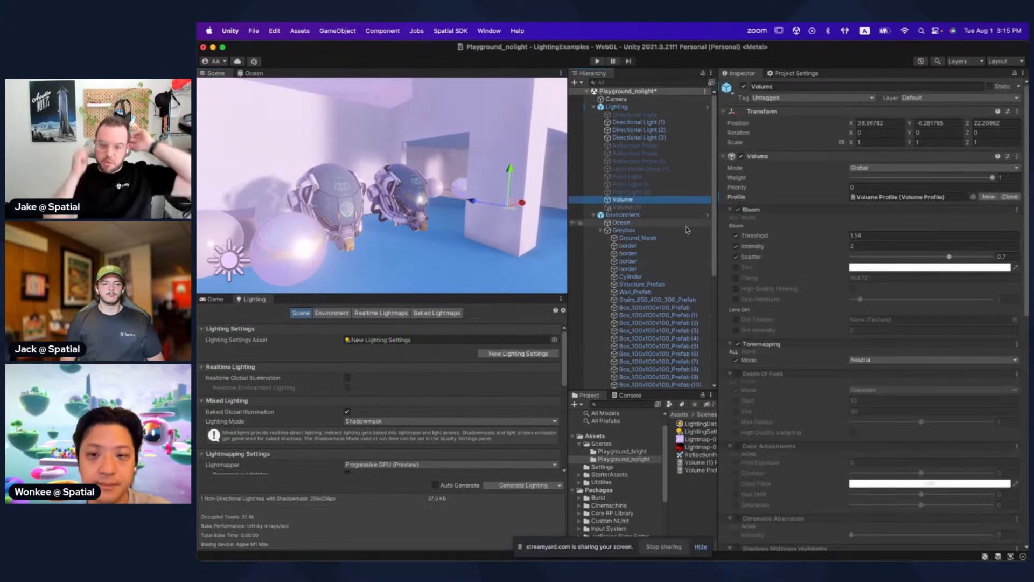
Step: Remove the Depth Of Field, Color Adjustments, Chromatic Aberration and Shadows Midtones Highlights overrides from the global Volume
click(1017, 373)
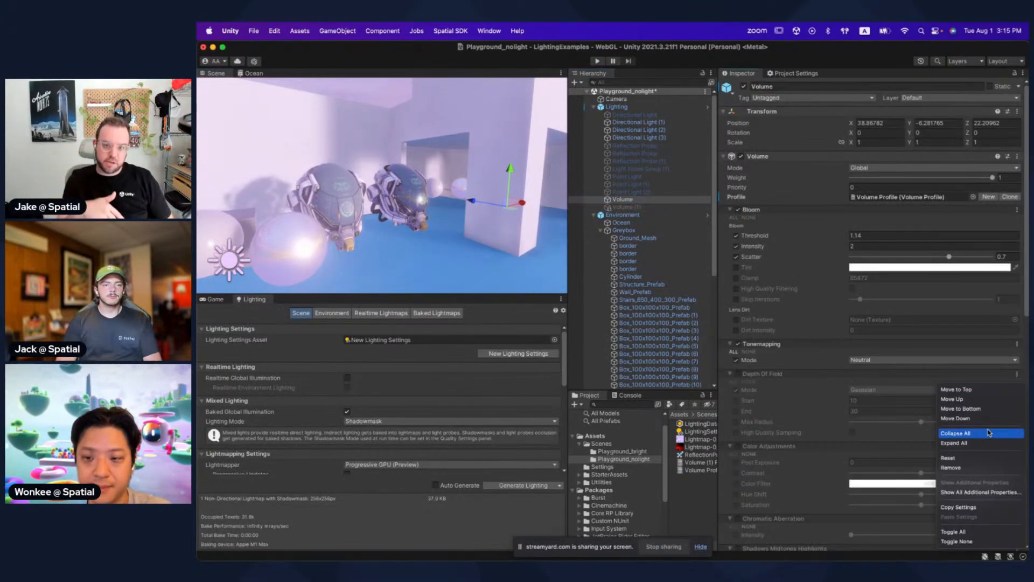
click(972, 468)
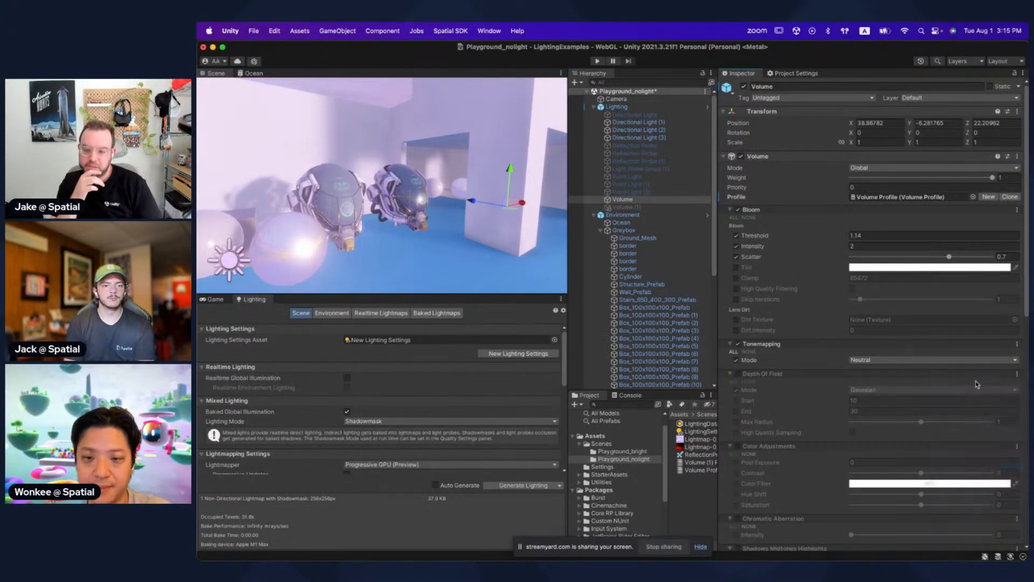
click(1017, 373)
click(965, 467)
click(1017, 373)
click(979, 470)
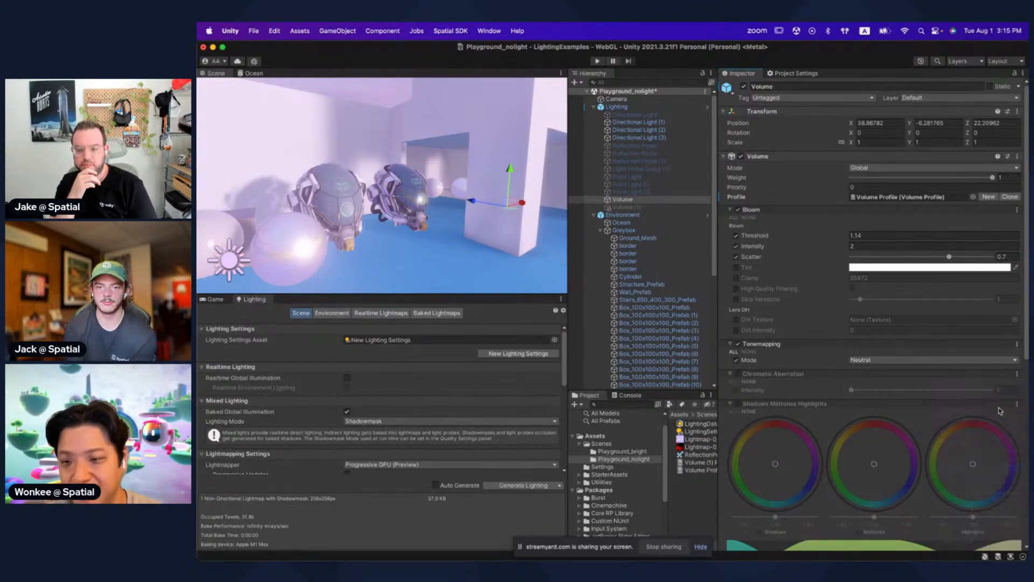
click(1017, 373)
click(975, 468)
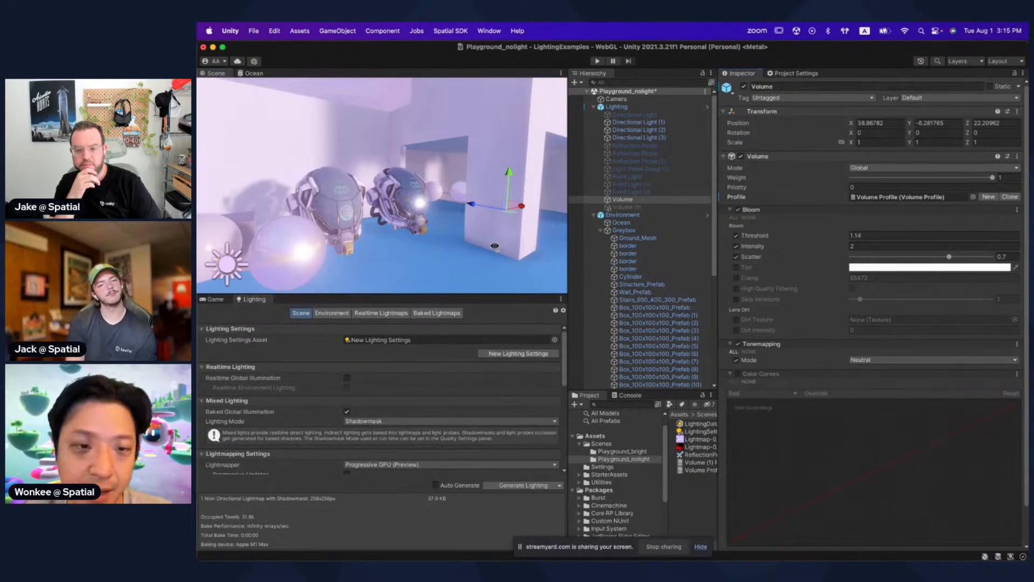
Step: Switch to Chrome and close the auto exposure video, color grading, look up texture and spherical harmonics pages
key(super+Tab)
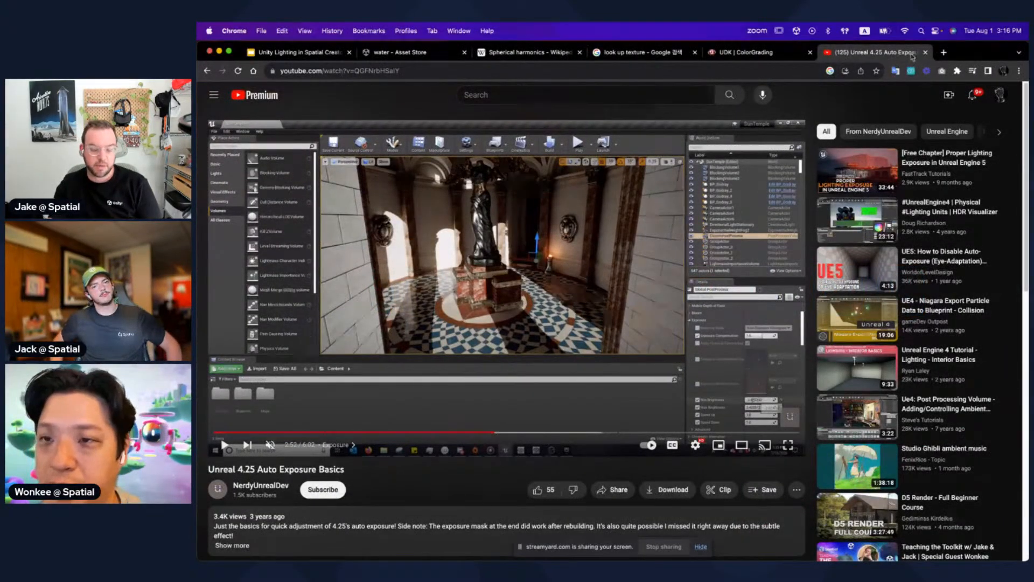
key(super+w)
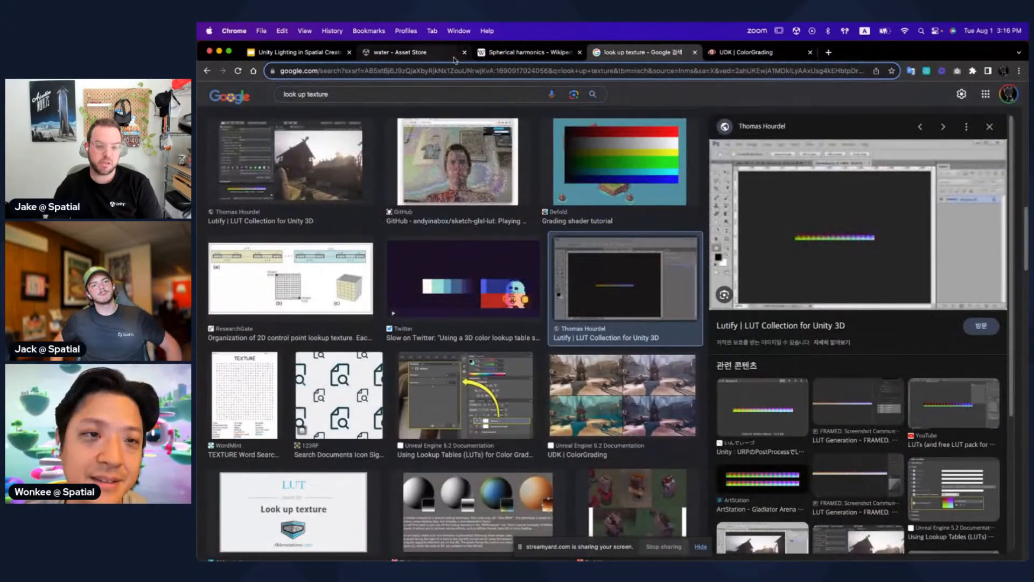
key(super+w)
key(super+w)
key(super+w)
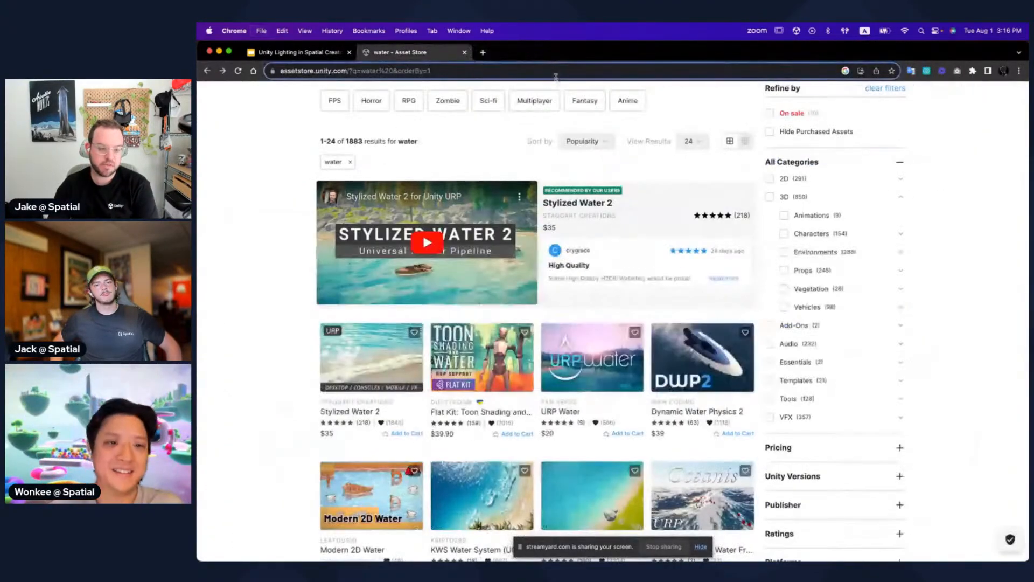
Step: Show the Baking progress slide of the lighting presentation and point out the step for adding more lights
key(ctrl+shift+Tab)
click(542, 369)
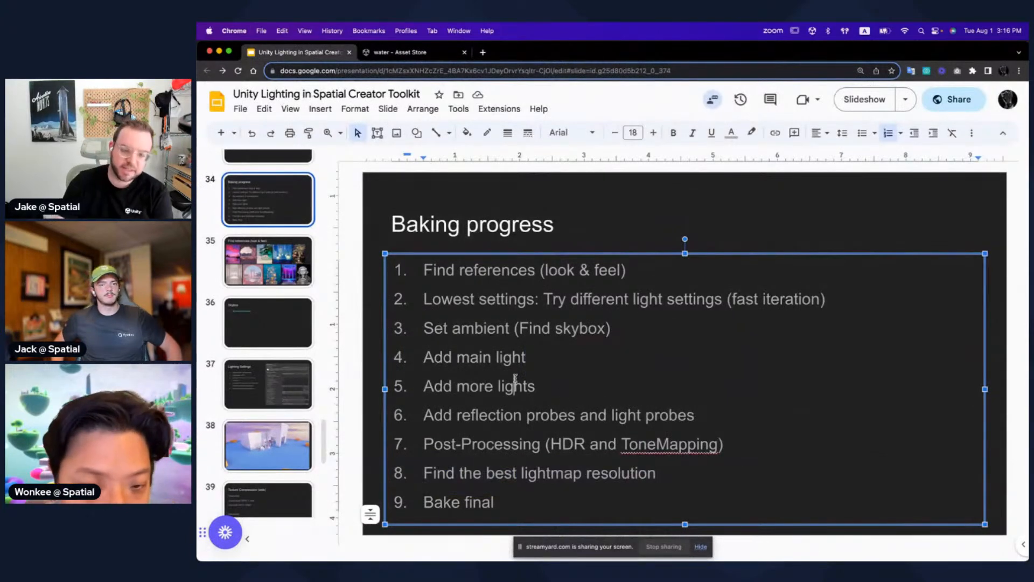
drag(540, 381, 425, 381)
Step: Switch back to Unity and examine the playground and the room with the two spheres in an enlarged Scene view
key(super+Tab)
key(shift+space)
alt+drag(486, 233, 515, 298)
scroll(579, 263, down, 5)
alt+drag(738, 251, 660, 272)
key(shift+space)
key(shift+space)
alt+drag(743, 269, 699, 241)
right_drag(749, 249, 711, 294)
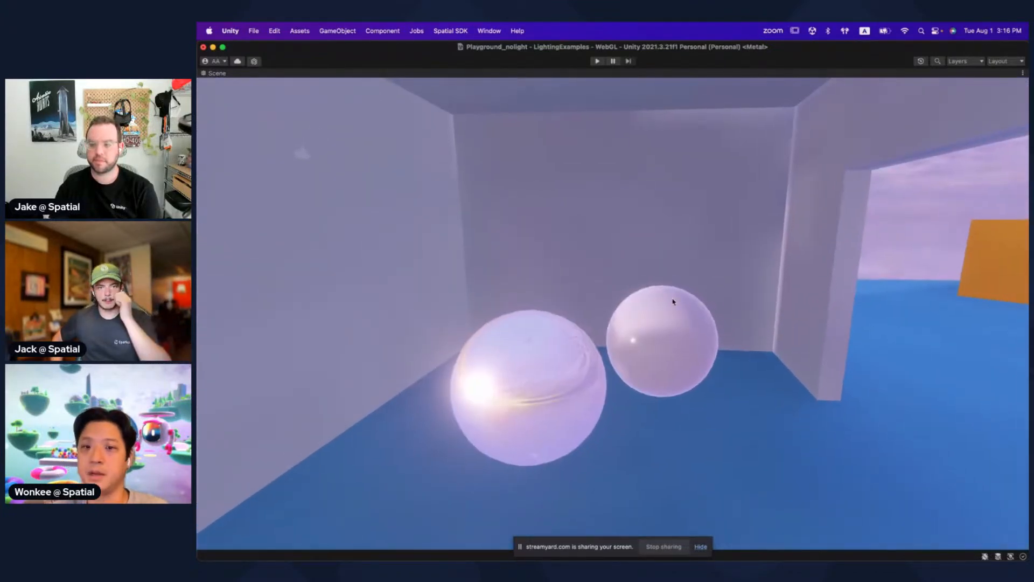
Step: Select the chrome sphere in the room, inspect it up close, and restore the normal editor layout
click(550, 381)
right_drag(543, 382, 643, 336)
key(s)
key(shift+space)
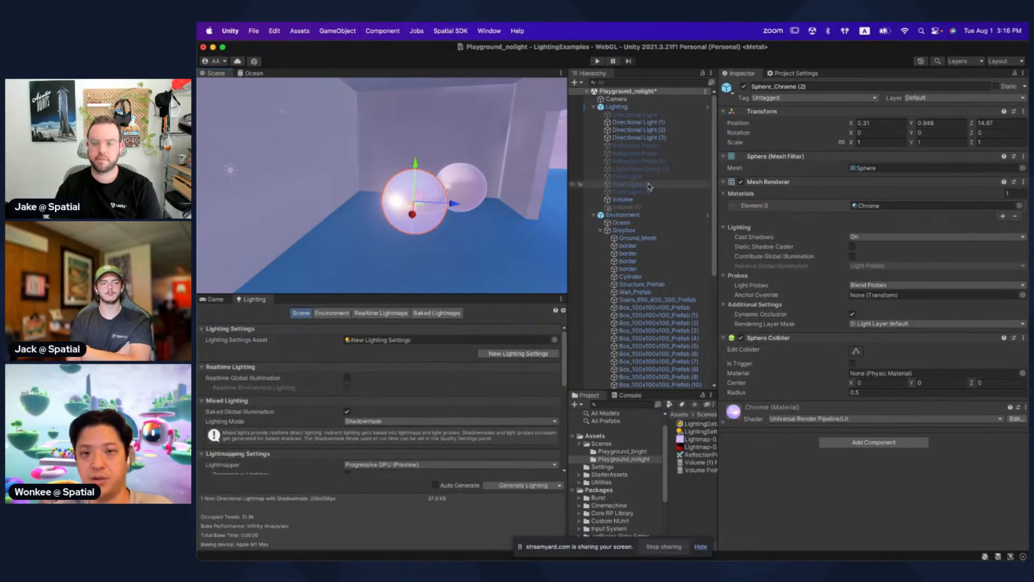
Step: Activate the three reflection probes under Lighting and generate the lighting
click(673, 148)
shift+click(672, 161)
click(743, 87)
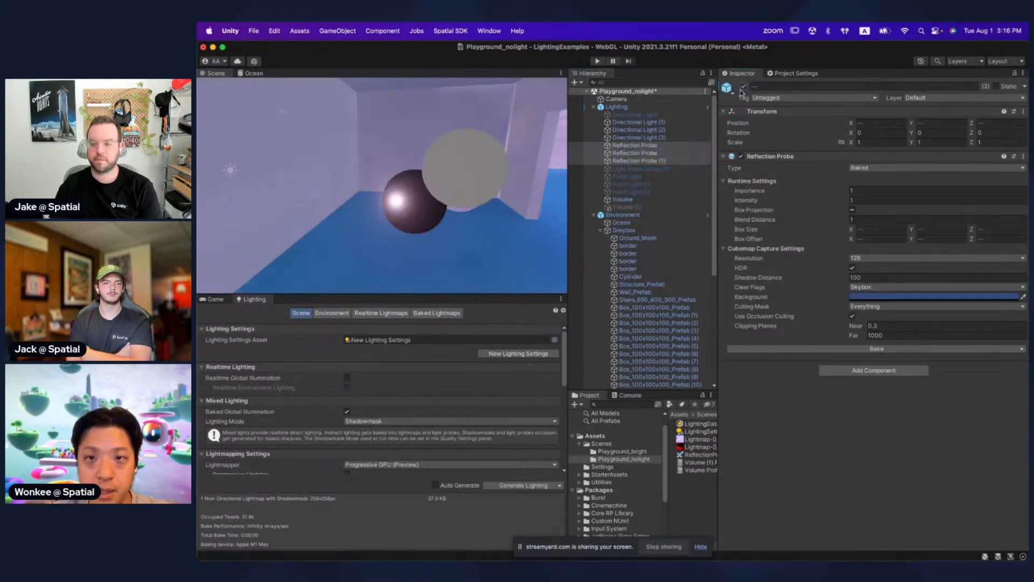
click(657, 146)
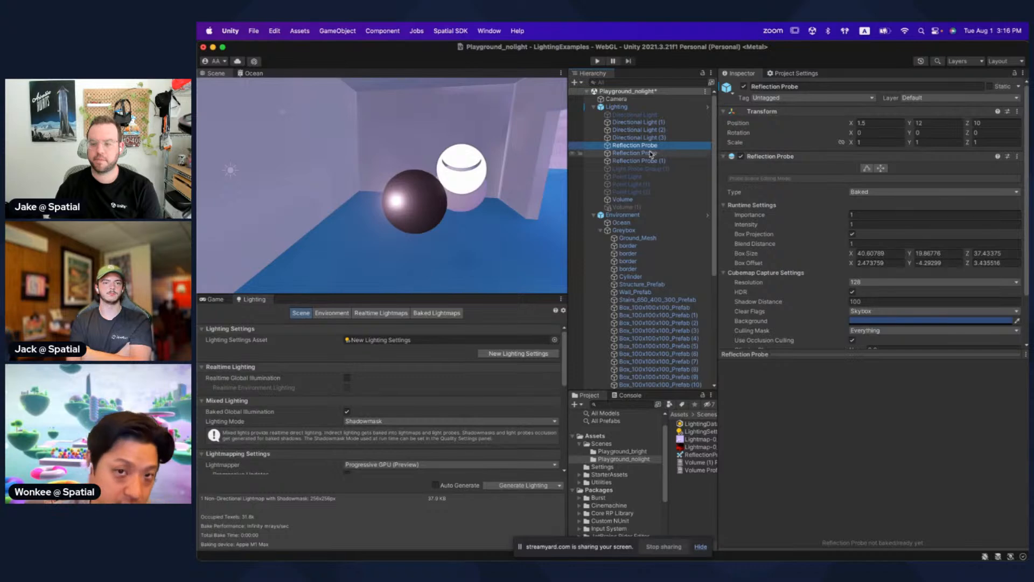
click(652, 154)
click(528, 486)
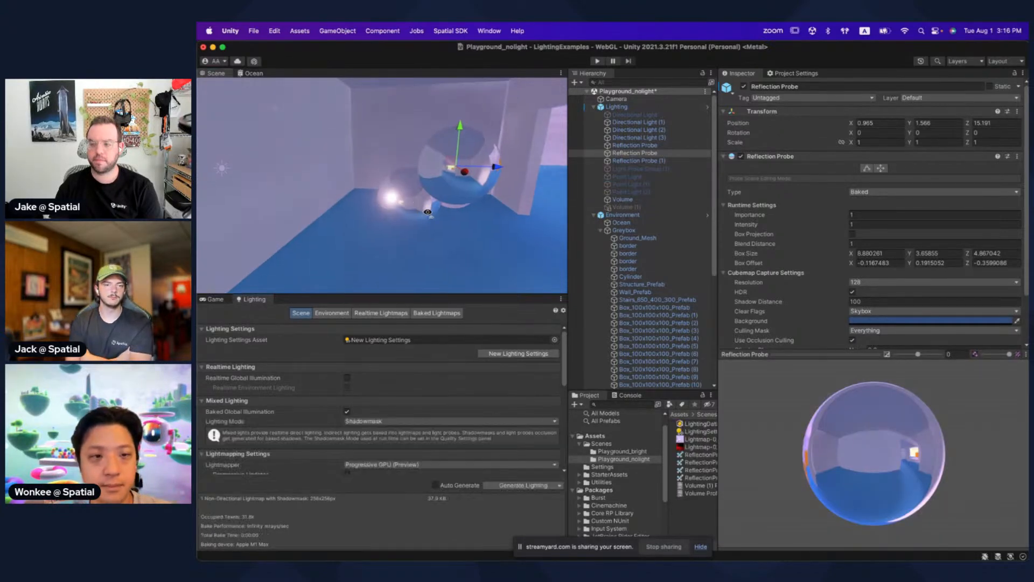
Step: Examine the baked reflections on the spheres and the helmet in an enlarged Scene view
key(shift+space)
right_drag(465, 242, 690, 291)
right_drag(712, 284, 606, 323)
key(shift+space)
Step: Deactivate the three reflection probes and bring the two spheres back into view
click(683, 146)
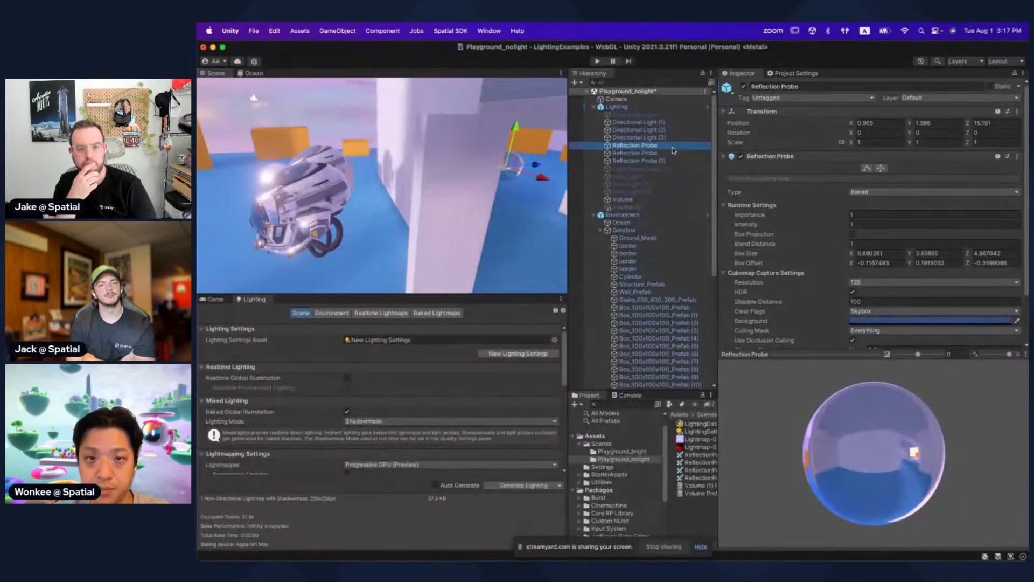
shift+click(682, 160)
click(744, 87)
mouse_move(479, 185)
right_down()
mouse_move(514, 195)
mouse_move(475, 197)
right_up()
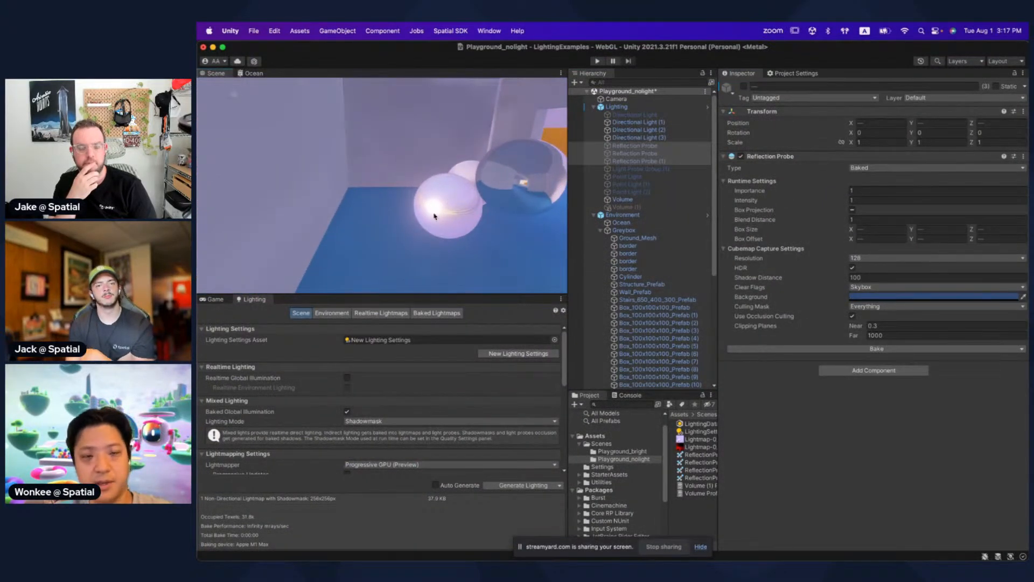
right_drag(451, 223, 431, 207)
Step: Activate Point Light (1), set its intensity to 6, and generate the lighting
click(641, 170)
click(643, 187)
click(644, 192)
click(644, 177)
click(644, 185)
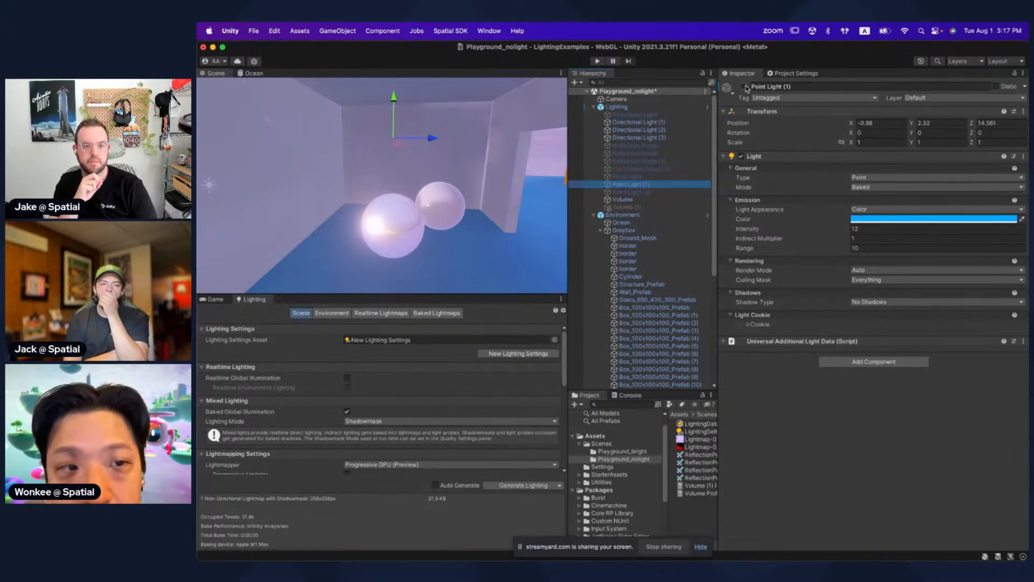
click(744, 87)
mouse_move(388, 209)
right_down()
mouse_move(375, 187)
mouse_move(389, 198)
right_up()
click(862, 229)
text(6)
click(531, 485)
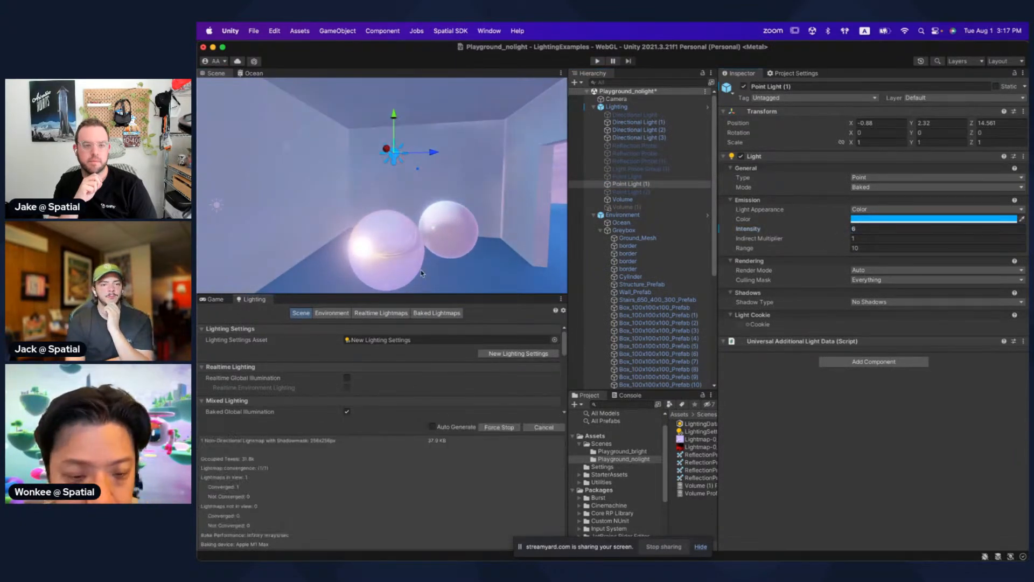
Step: Examine how the baked blue point light affects the room's walls and the two spheres
key(shift+space)
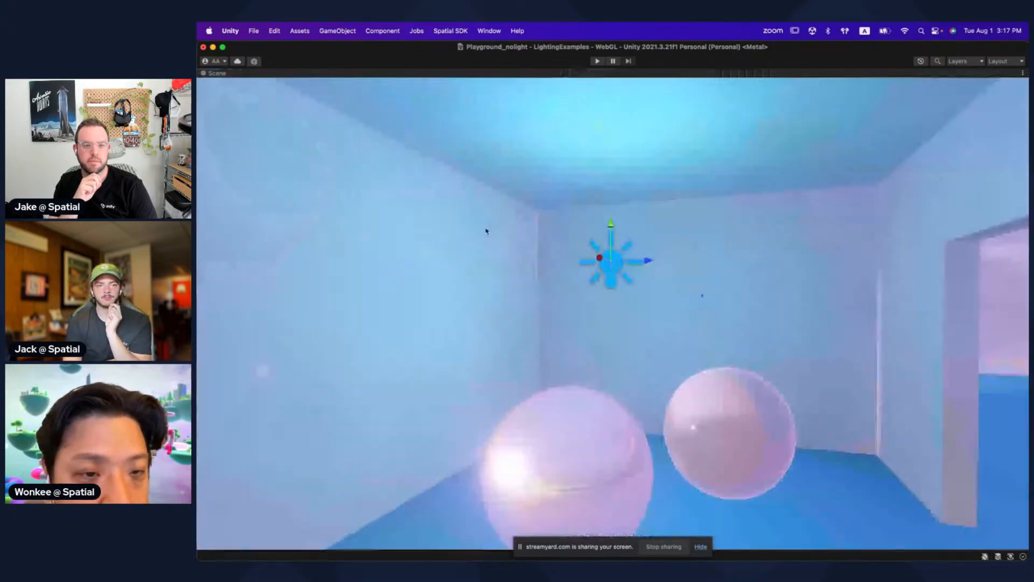
right_drag(630, 266, 612, 282)
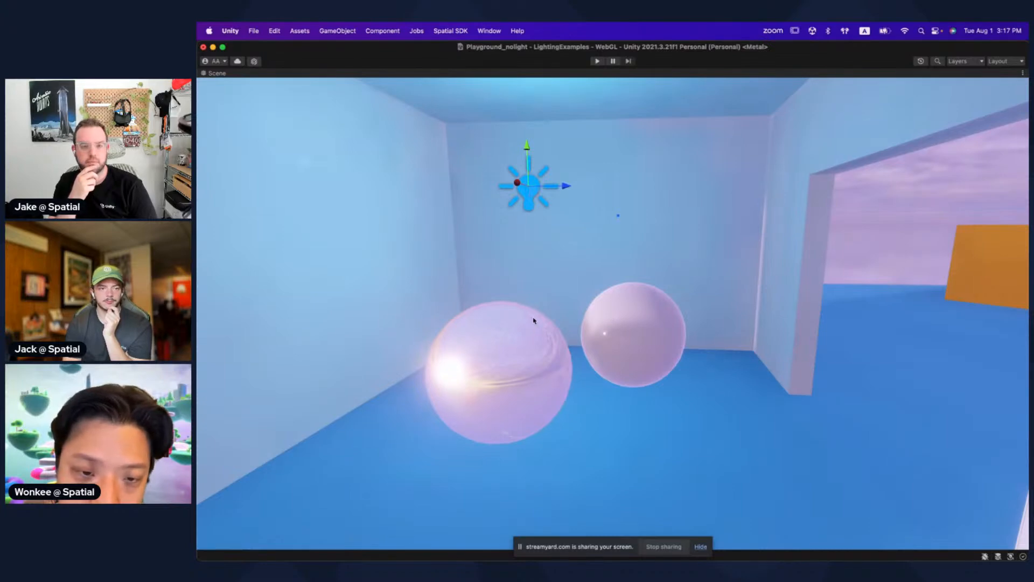
right_drag(510, 246, 584, 357)
right_drag(813, 314, 797, 300)
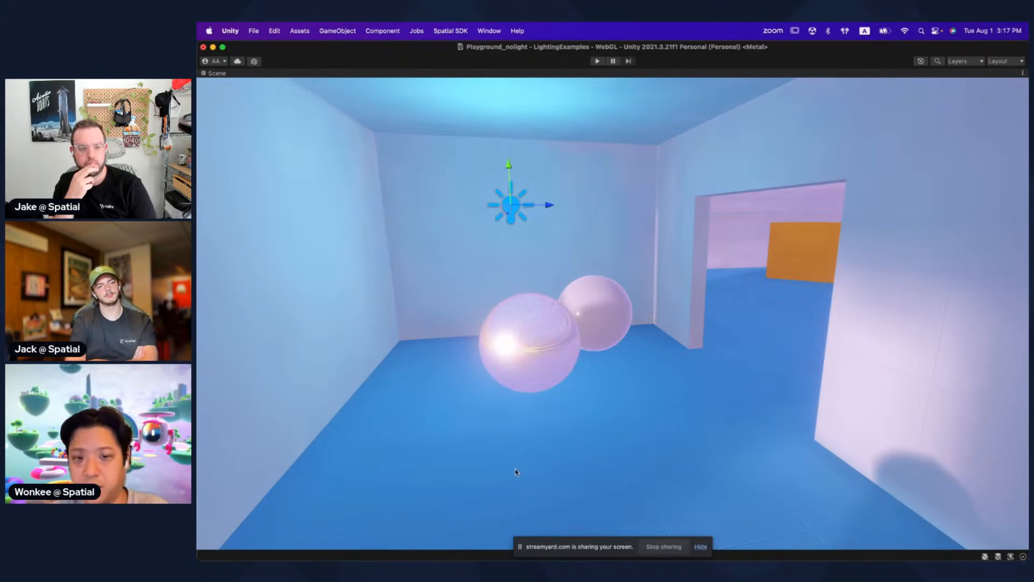
right_drag(585, 337, 543, 334)
key(d)
key(w)
key(shift+space)
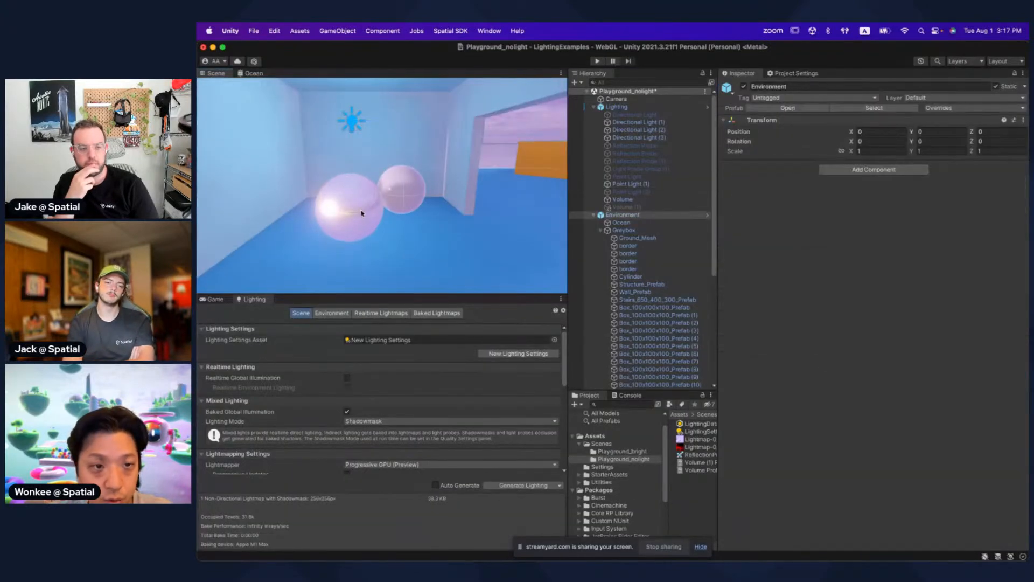
Step: Reactivate the three reflection probes and generate the lighting again with the blue point light on
click(676, 161)
shift+click(682, 148)
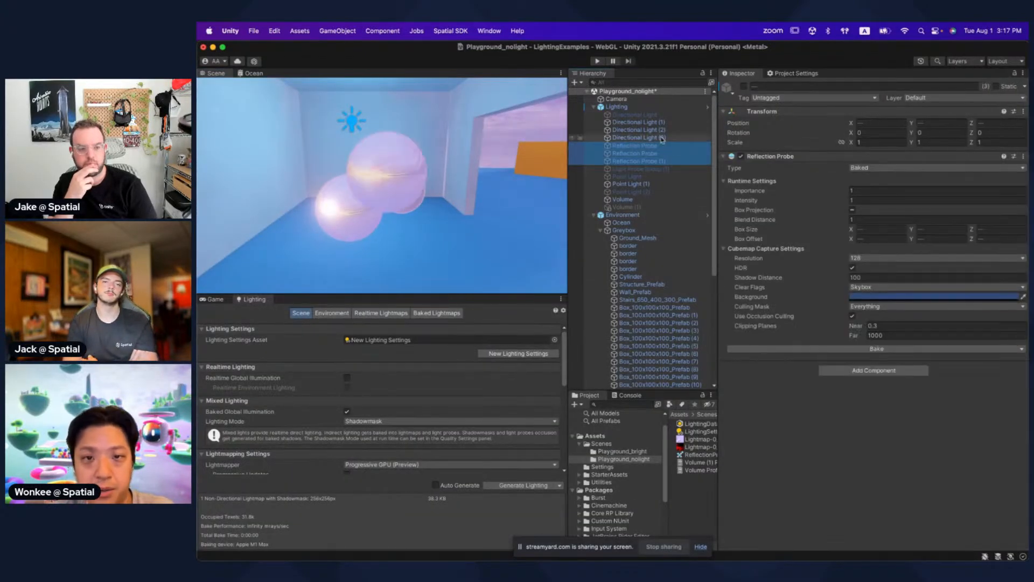
click(743, 87)
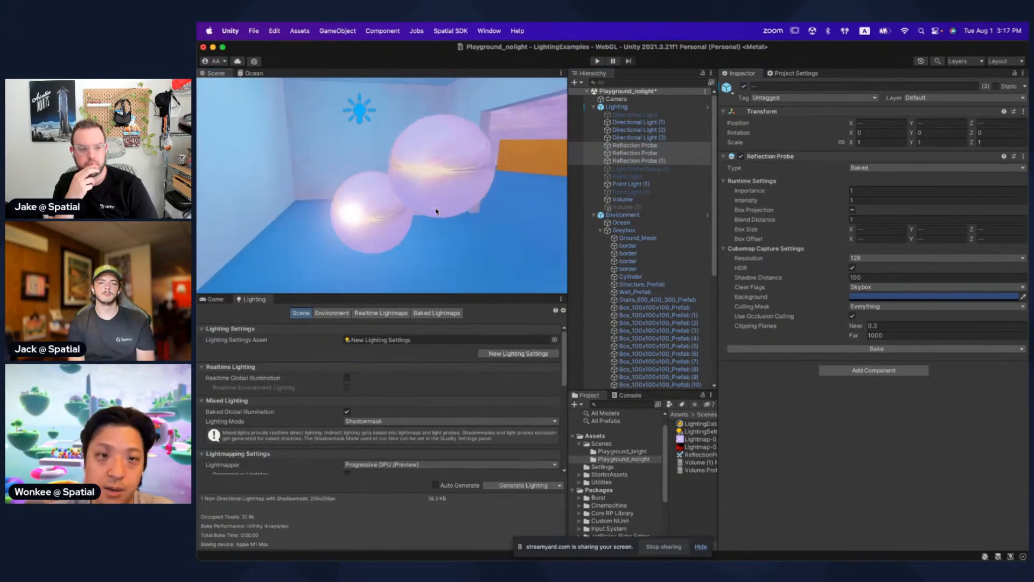
click(650, 184)
click(643, 153)
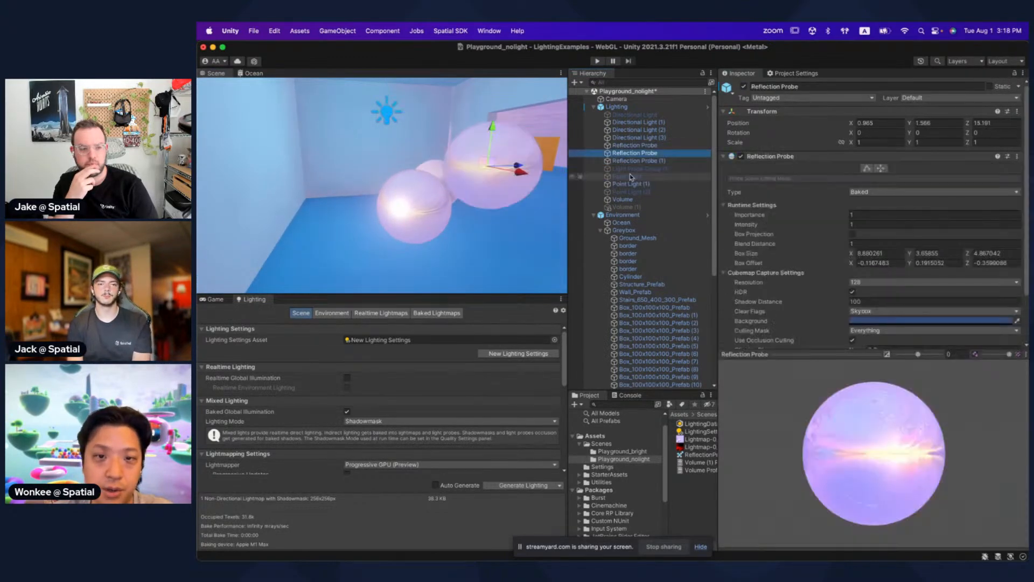
click(516, 485)
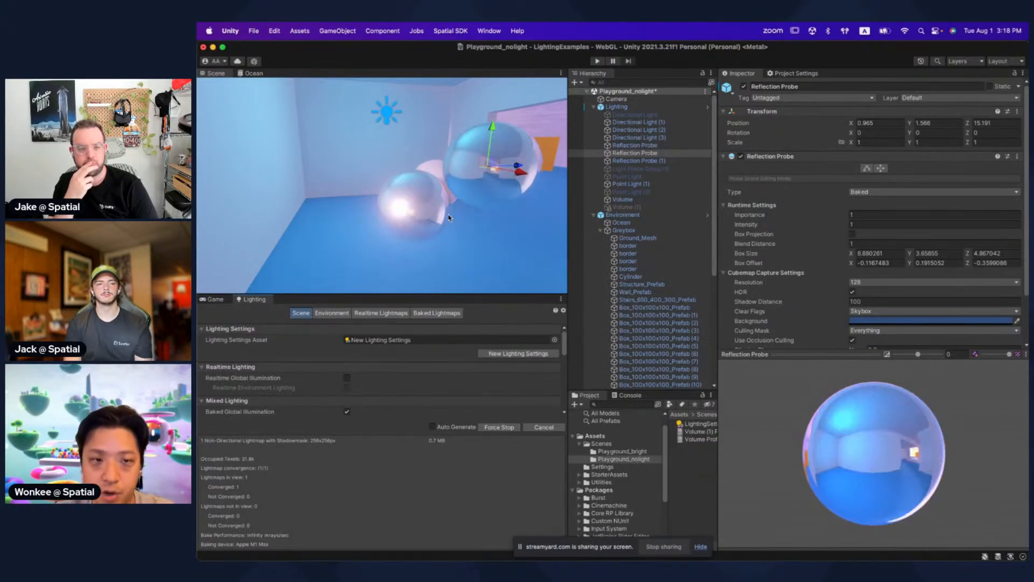
Step: Examine the newly baked reflections on the chrome sphere from several sides of the room
key(w)
right_drag(412, 220, 338, 217)
key(s)
key(s)
key(w)
click(457, 184)
click(446, 214)
key(s)
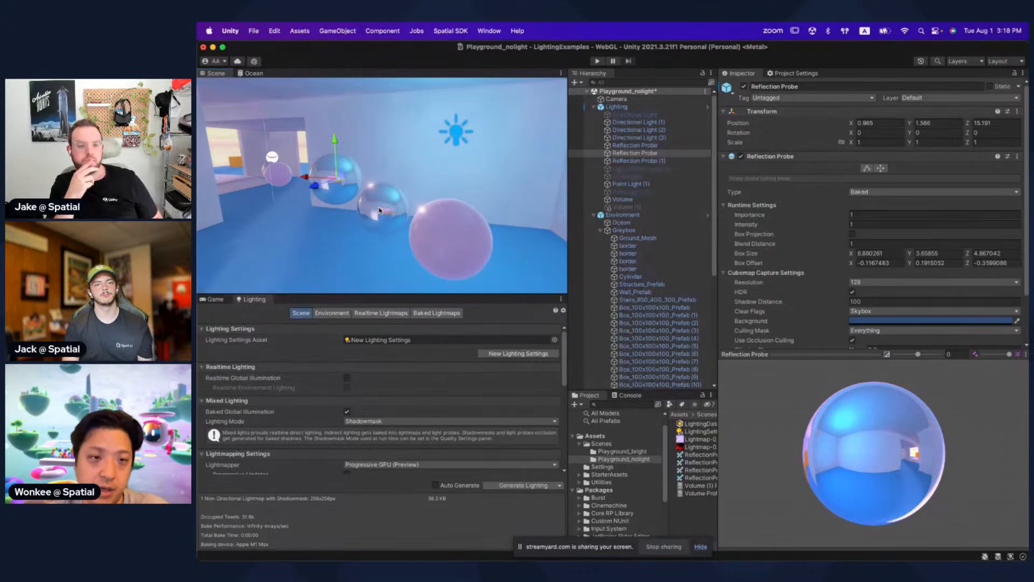
Step: Isolate the room's reflection probe to inspect its box bounds, and bring the rest of the scene back
key(shift+h)
alt+drag(462, 227, 446, 273)
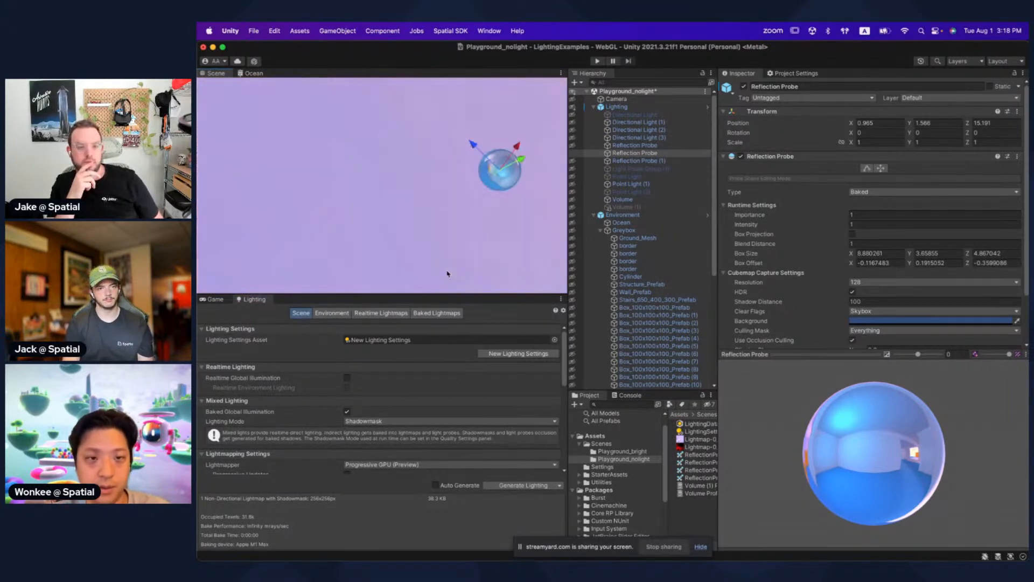
alt+drag(422, 172, 316, 149)
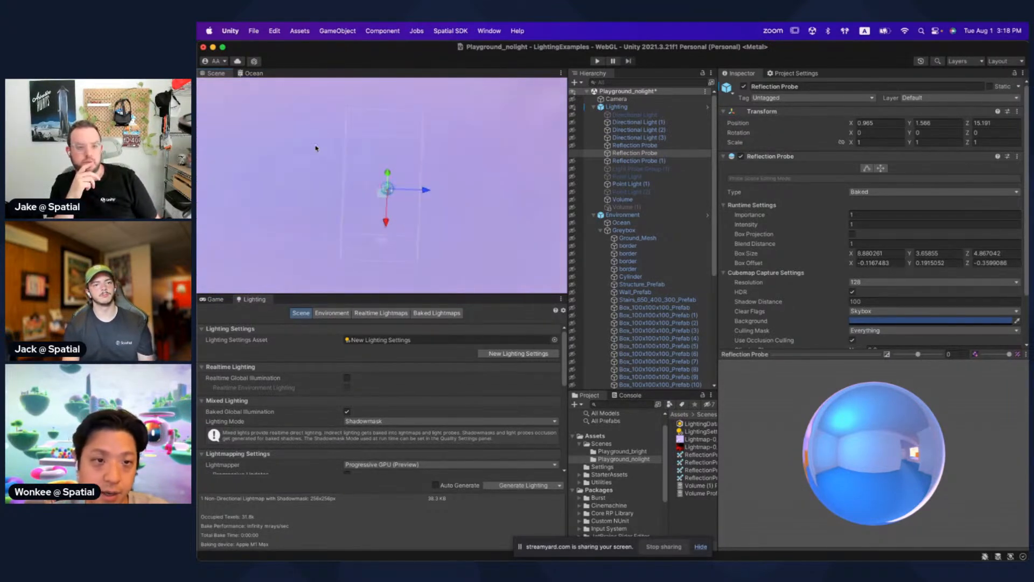
key(shift+h)
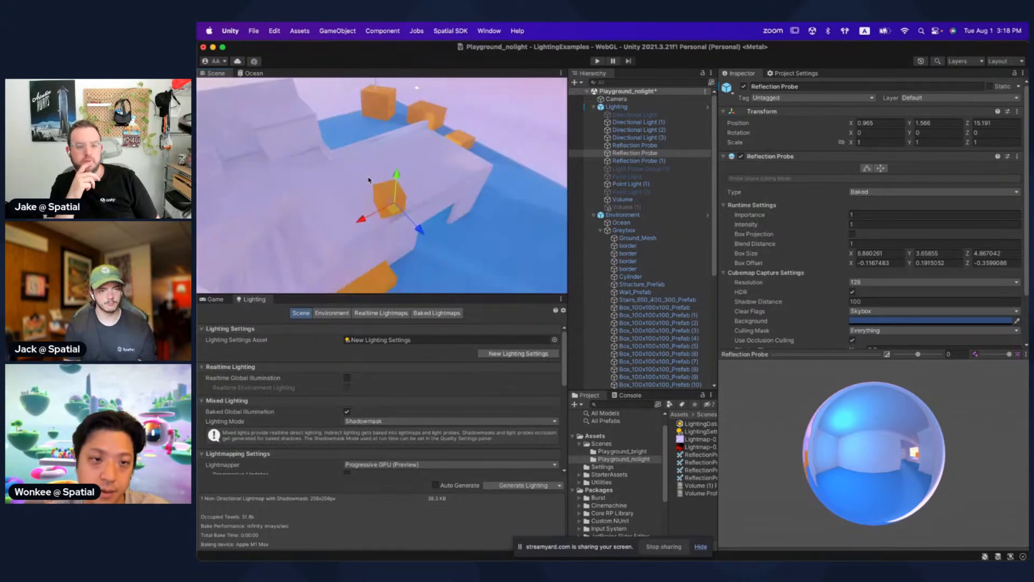
scroll(423, 194, down, 10)
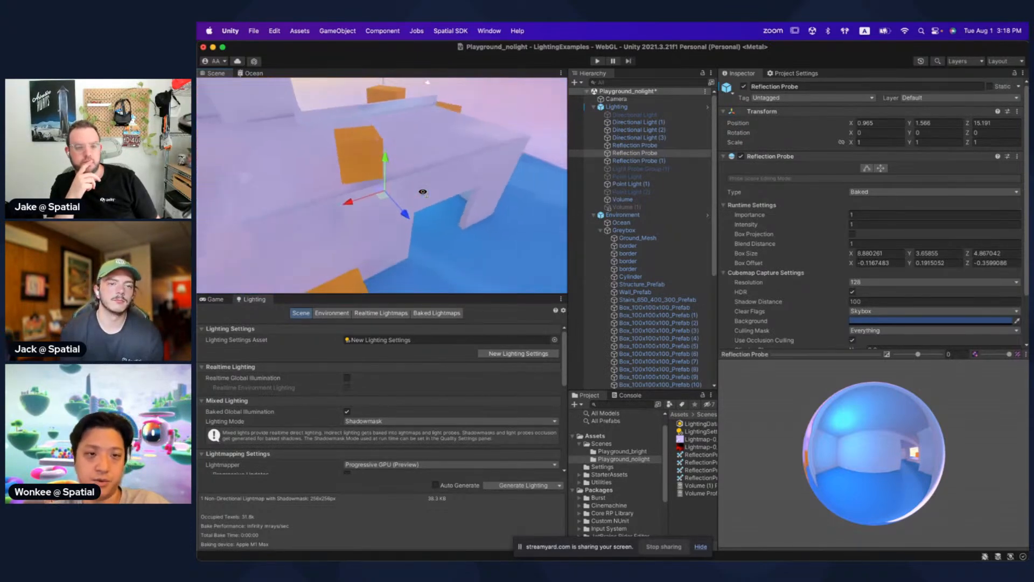
scroll(424, 194, up, 2)
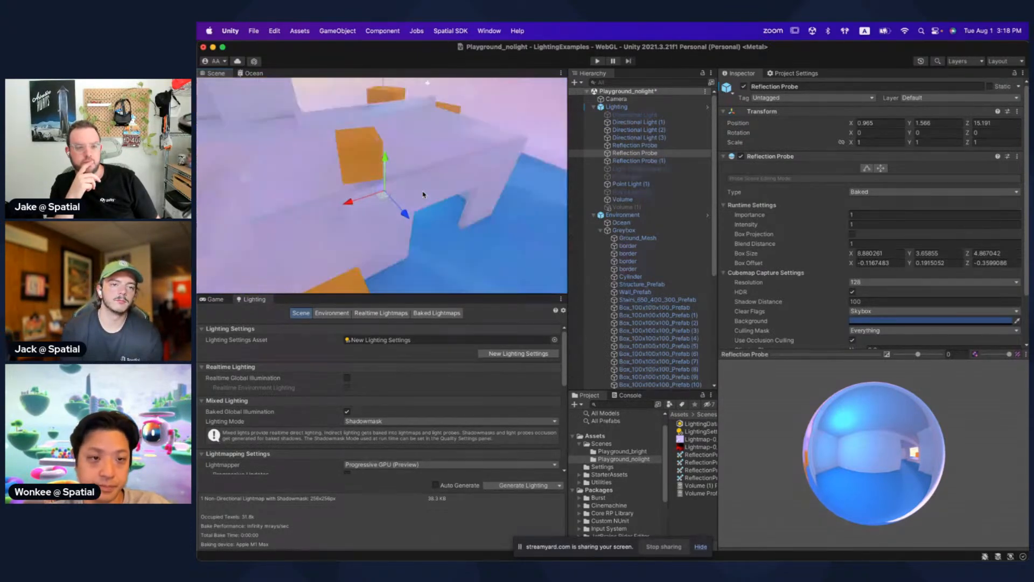
Step: Select DamagedHelmet (1) beside the room and inspect the reflections on its surface
key(w)
right_drag(380, 183, 310, 167)
click(333, 197)
click(359, 168)
right_drag(496, 160, 312, 143)
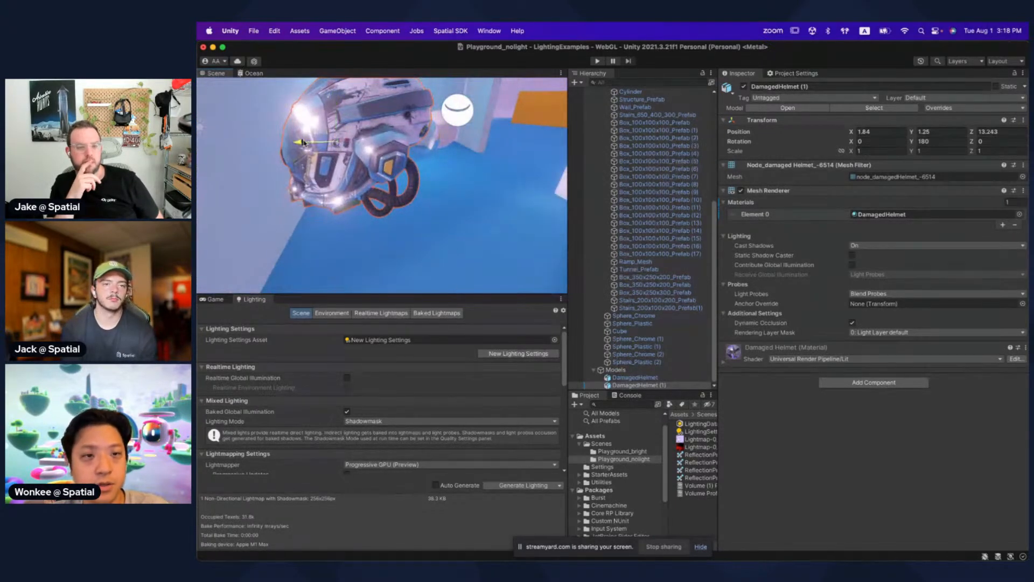
right_drag(363, 185, 323, 188)
Step: Select Sphere_Chrome (2) in the blue-lit room and compare its reflections with the nearby helmet
click(317, 187)
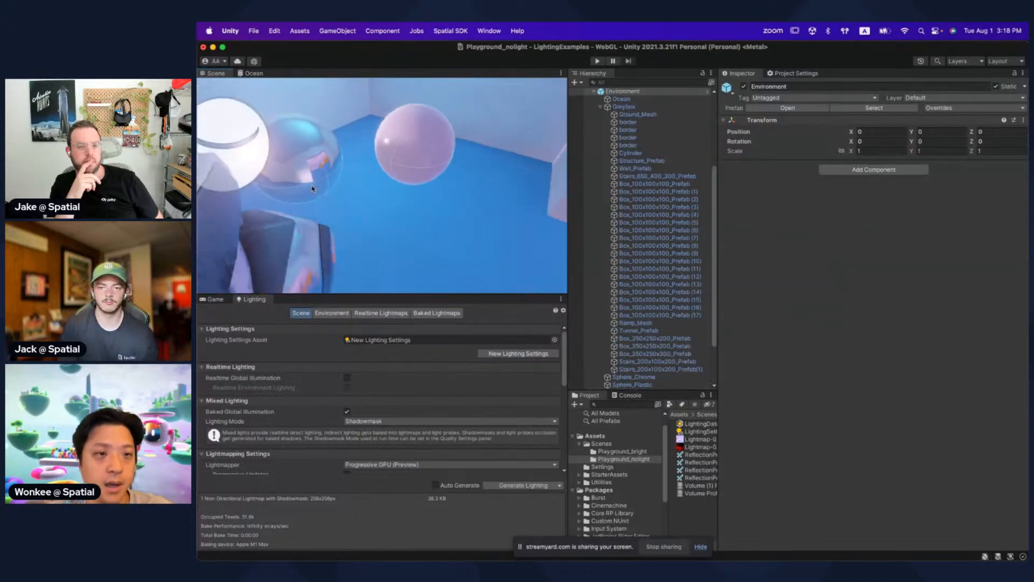
click(295, 165)
click(286, 174)
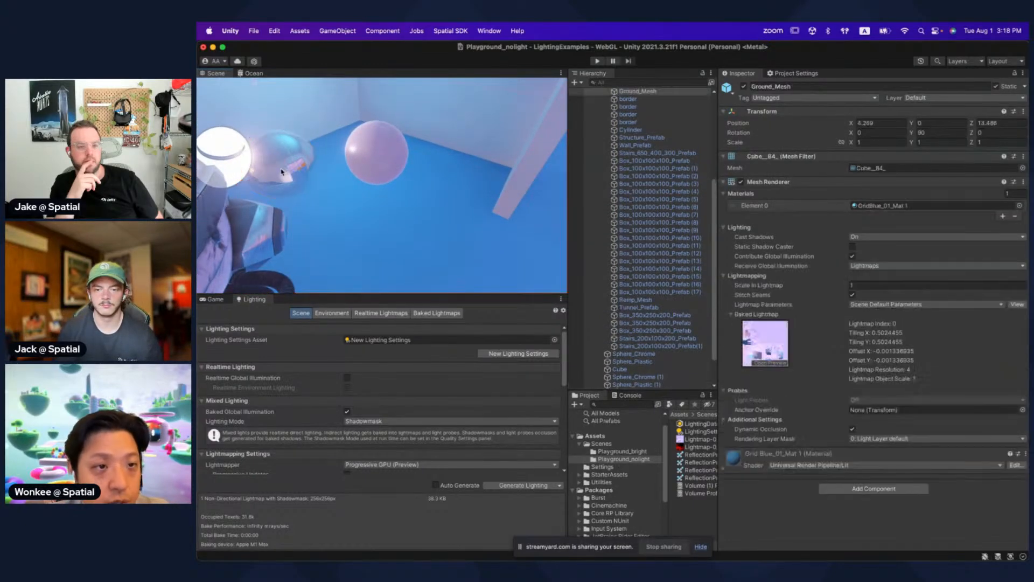
right_drag(283, 170, 403, 164)
click(425, 169)
click(403, 165)
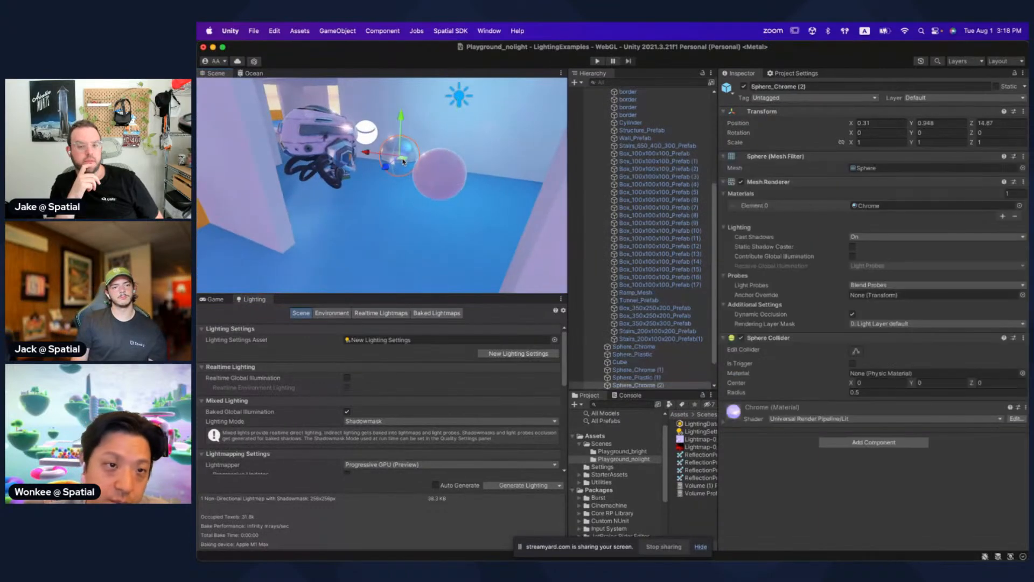
Step: Move Sphere_Chrome (2) along the Z axis toward the doorway, to about 16.99
drag(403, 165, 351, 193)
mouse_move(351, 193)
right_down()
mouse_move(339, 202)
mouse_move(343, 194)
right_up()
mouse_move(343, 188)
mouse_down()
mouse_move(390, 175)
mouse_move(356, 183)
mouse_move(383, 178)
mouse_move(362, 196)
mouse_up()
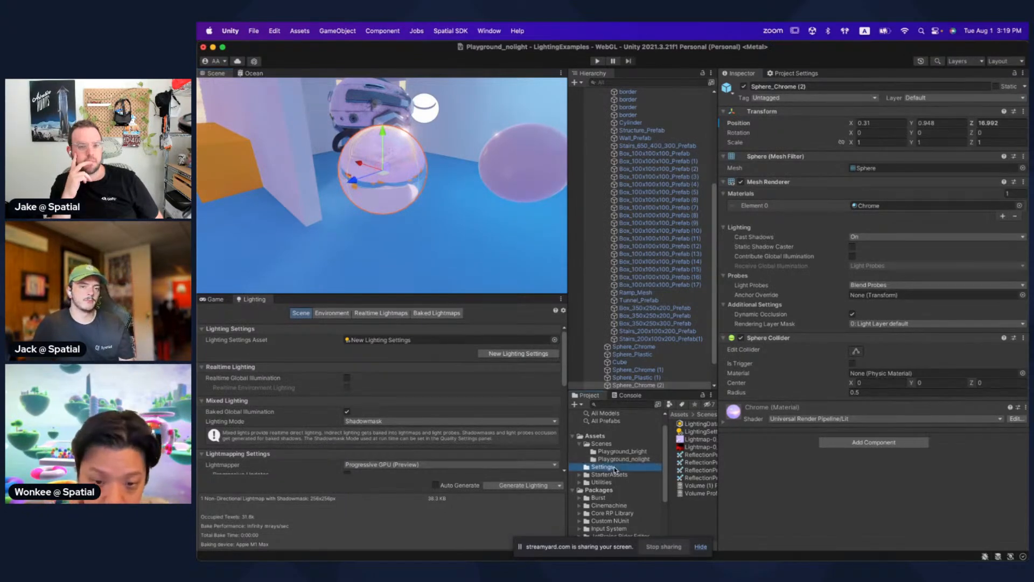
Step: Open the URP-Balanced pipeline asset in the Settings folder and review Probe Blending in its reflection probe options
click(698, 439)
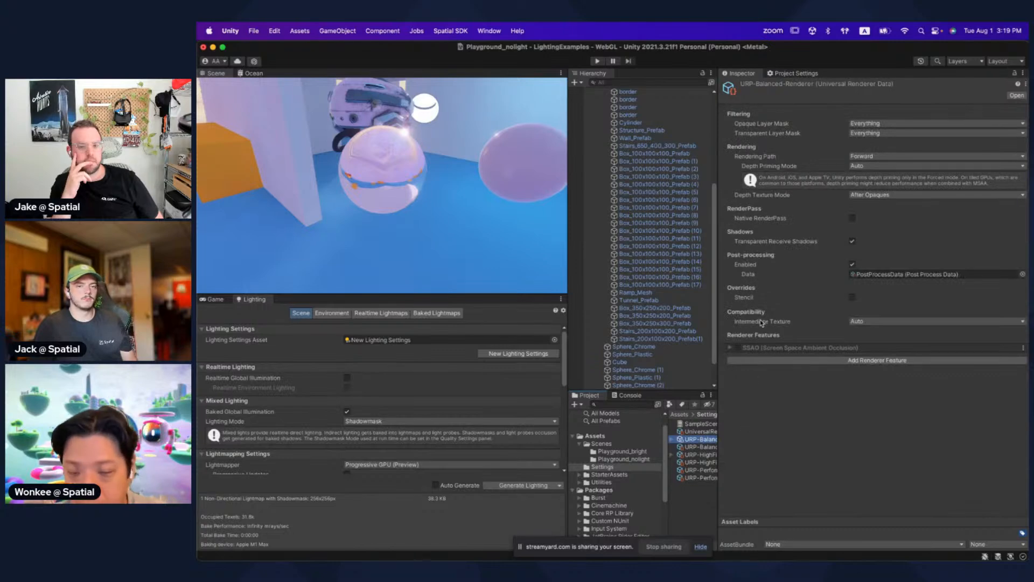
click(708, 447)
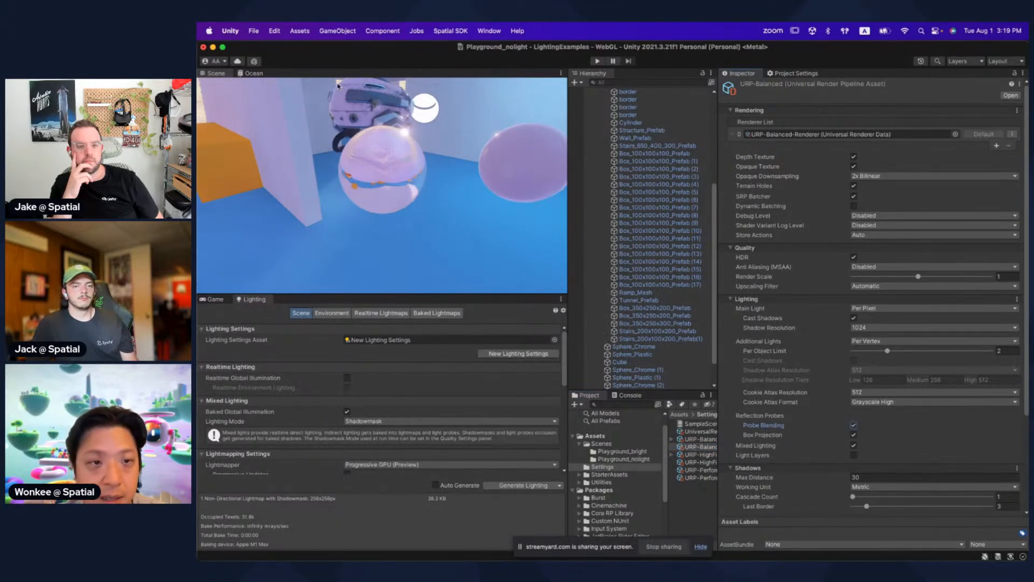
Step: Slide Sphere_Chrome (2) back and forth near the doorway to test reflection blending, and undo the move
click(372, 173)
drag(358, 181, 410, 142)
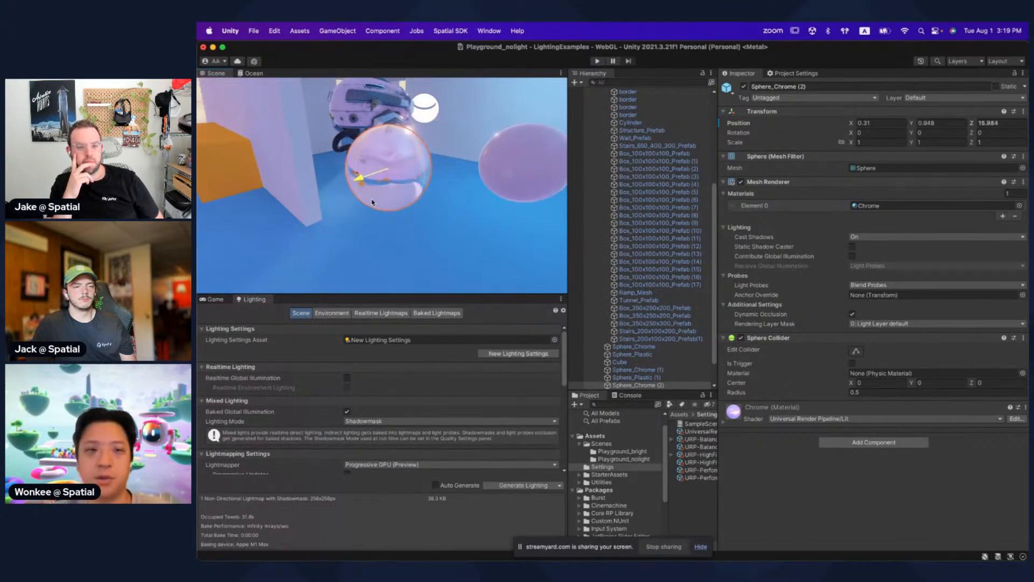
drag(439, 185, 406, 190)
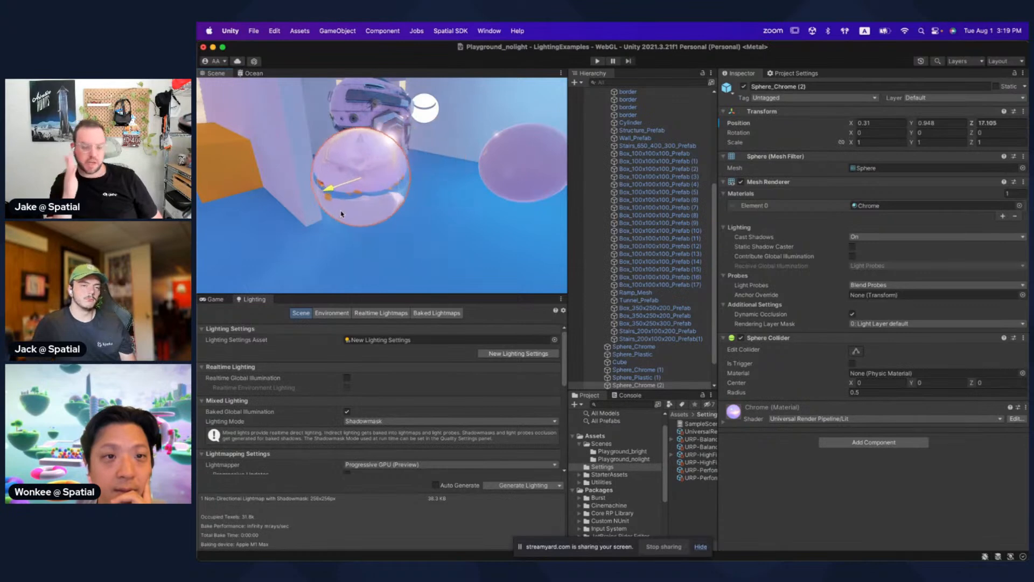
right_drag(425, 168, 328, 264)
drag(334, 264, 440, 159)
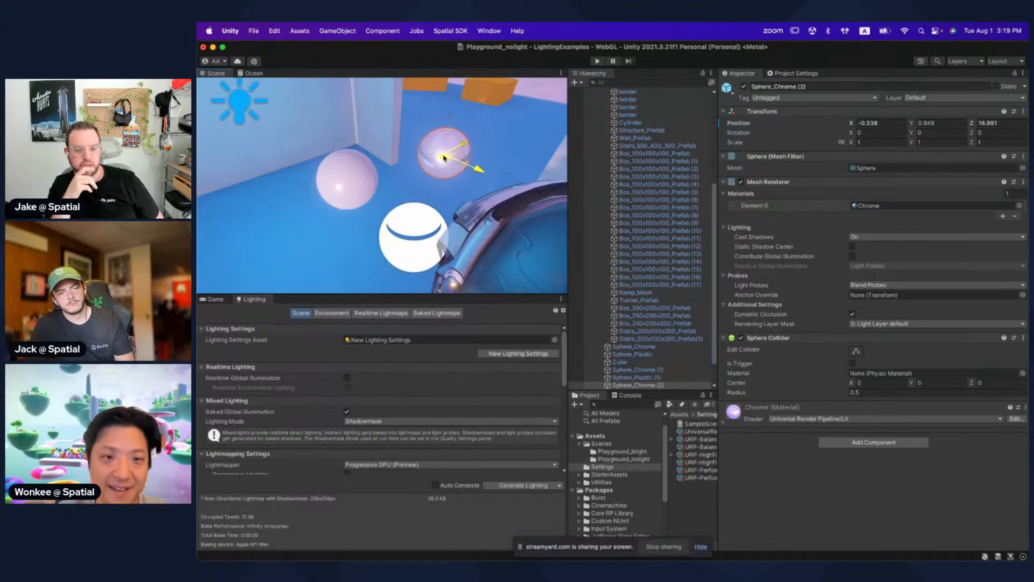
key(super+z)
Step: Select Sphere_Plastic (2) in the blue-lit room and inspect its shading from several angles in an enlarged Scene view
right_drag(429, 187, 393, 162)
click(412, 214)
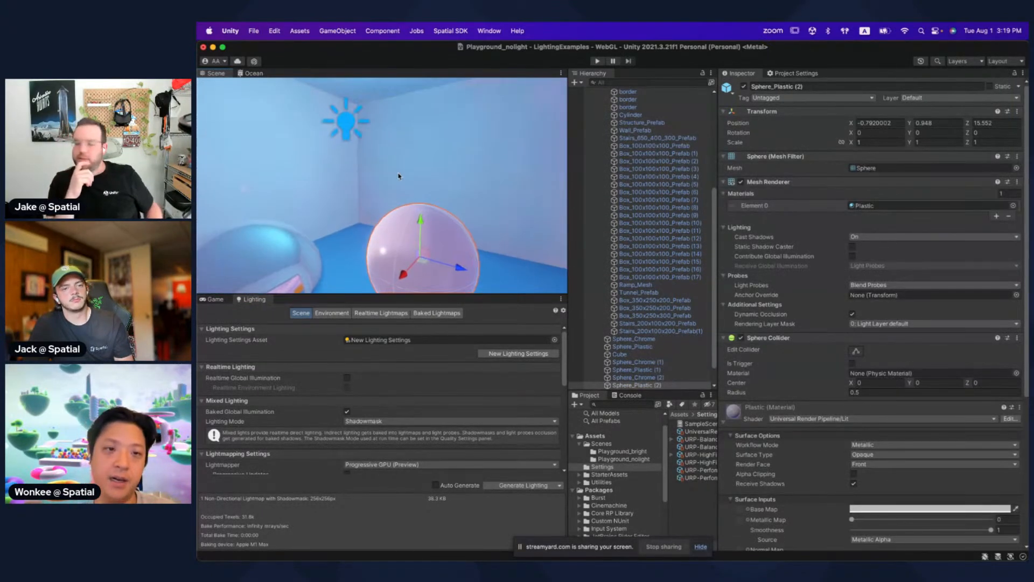
key(shift+space)
right_drag(641, 359, 605, 319)
key(shift+space)
right_drag(534, 283, 423, 173)
key(shift+space)
right_drag(537, 186, 546, 264)
key(shift+space)
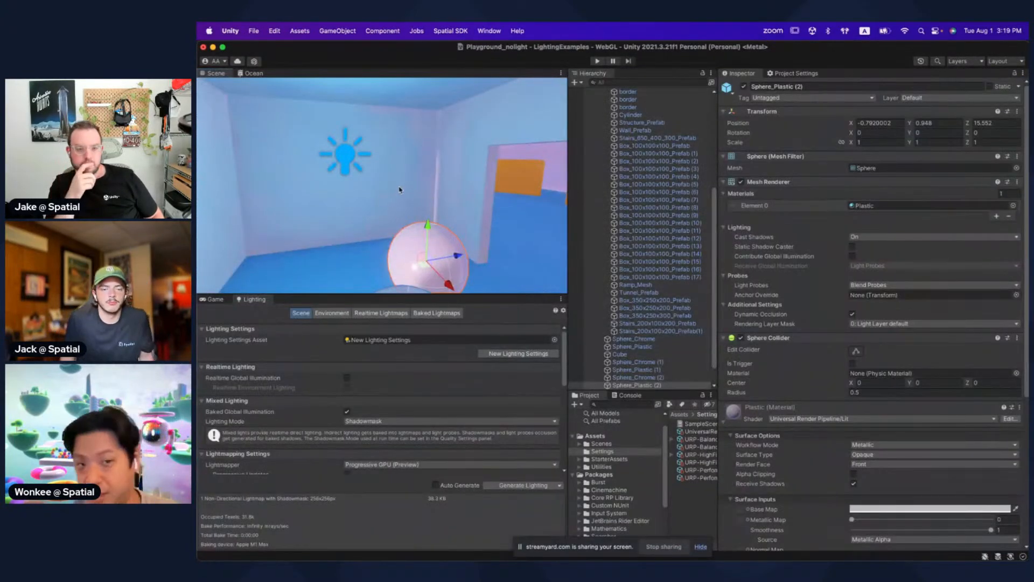
mouse_move(424, 266)
mouse_down()
mouse_move(396, 228)
mouse_move(418, 242)
mouse_move(535, 203)
mouse_move(472, 243)
mouse_move(517, 237)
mouse_move(403, 237)
mouse_move(429, 259)
mouse_up()
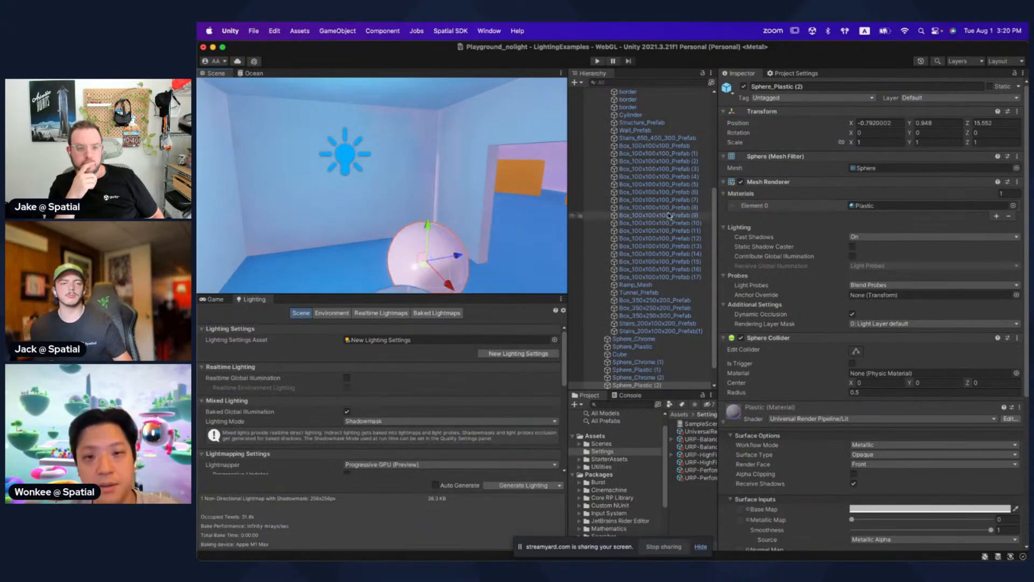
Step: Activate Light Probe Group (1) under Lighting and generate the lighting
scroll(668, 216, down, 2)
scroll(666, 269, up, 8)
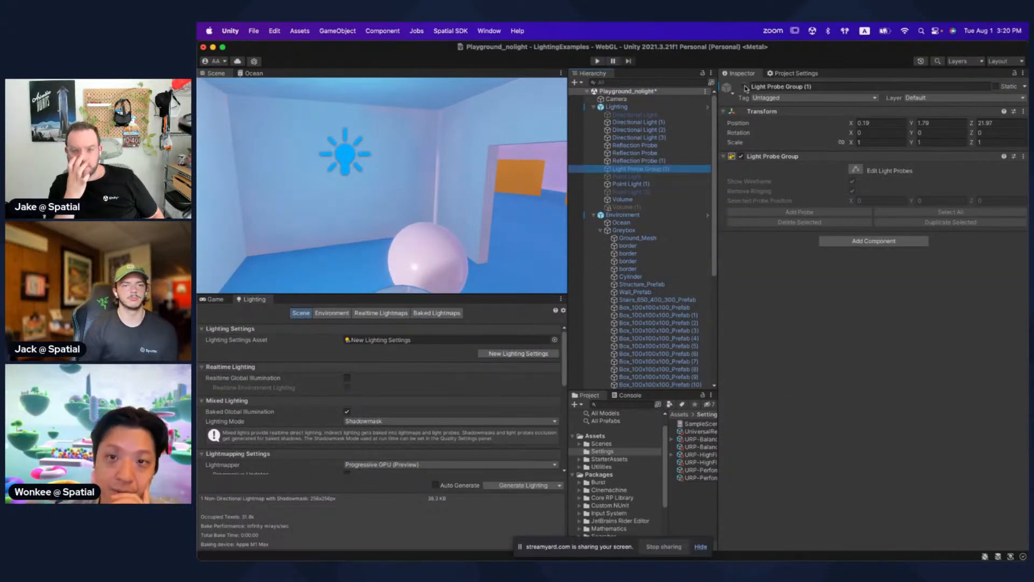
click(745, 87)
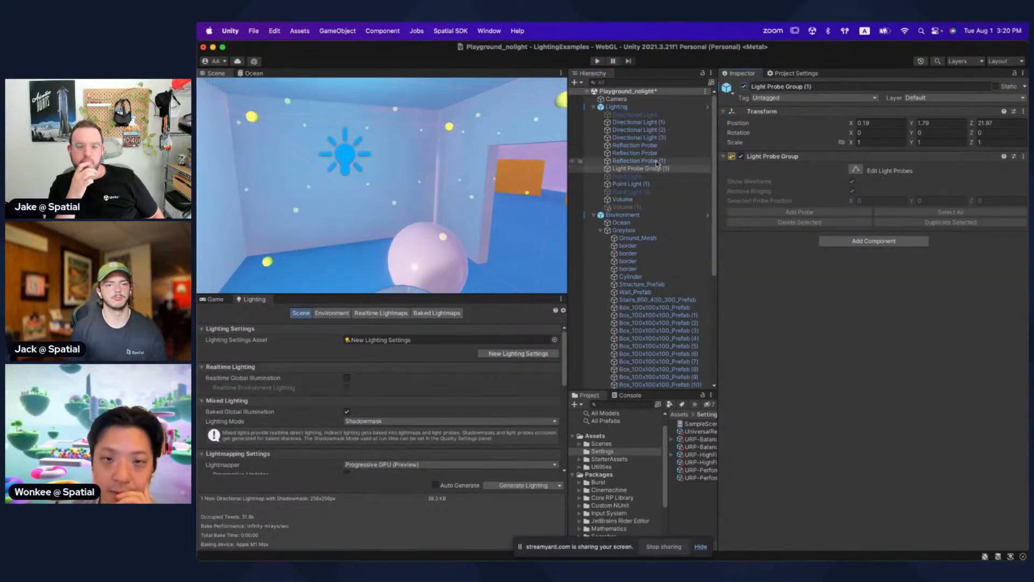
click(502, 485)
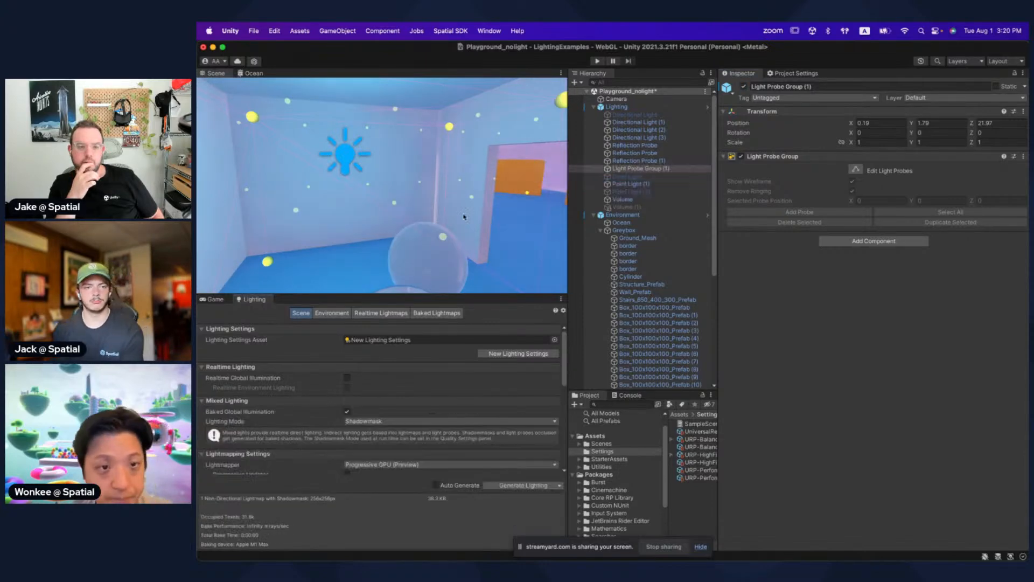
Step: Select Sphere_Plastic (2) and examine the baked colours of the light probes linked to it across the room
click(402, 282)
click(421, 257)
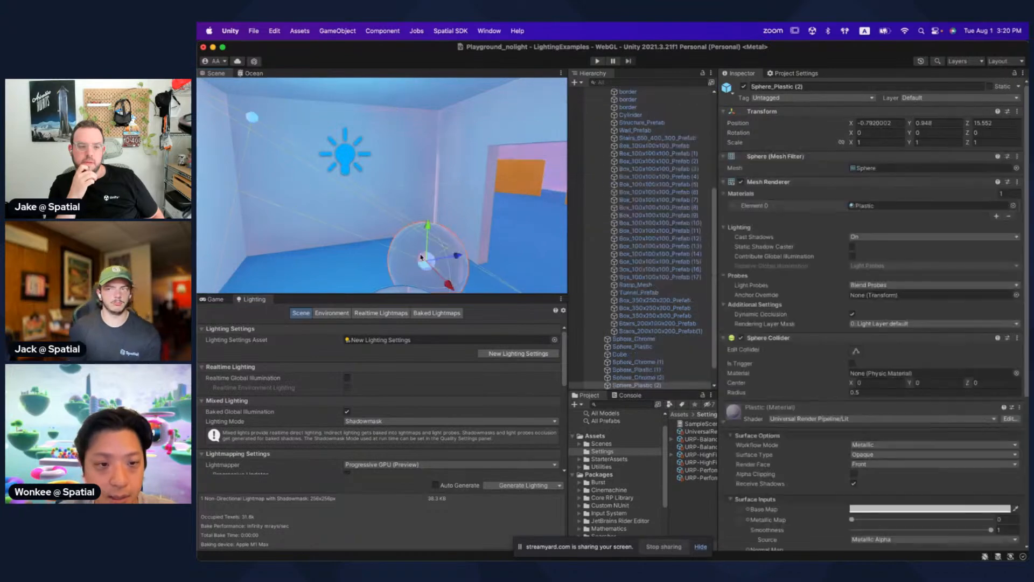
alt+drag(421, 257, 284, 112)
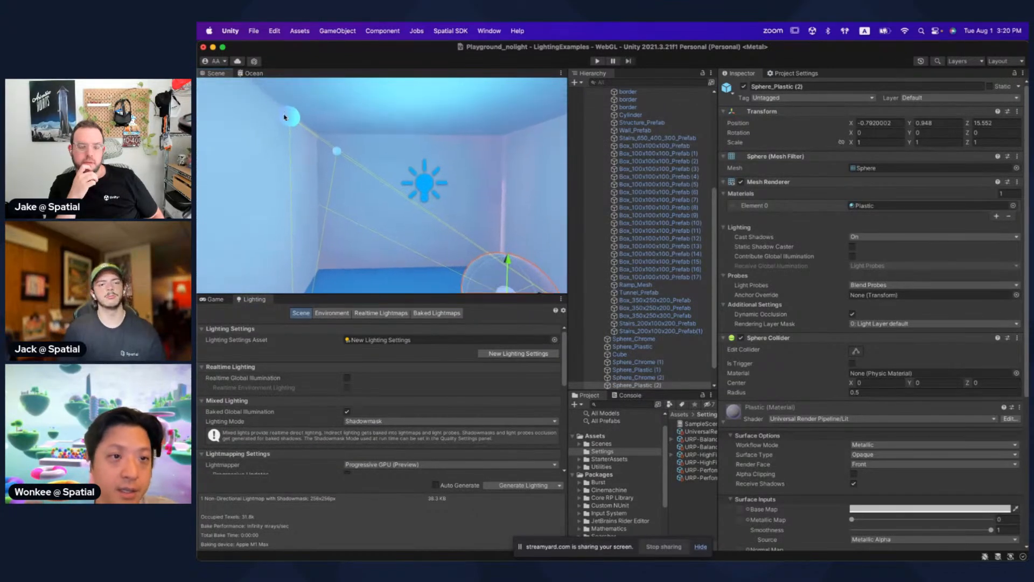
key(shift+space)
right_drag(614, 259, 508, 294)
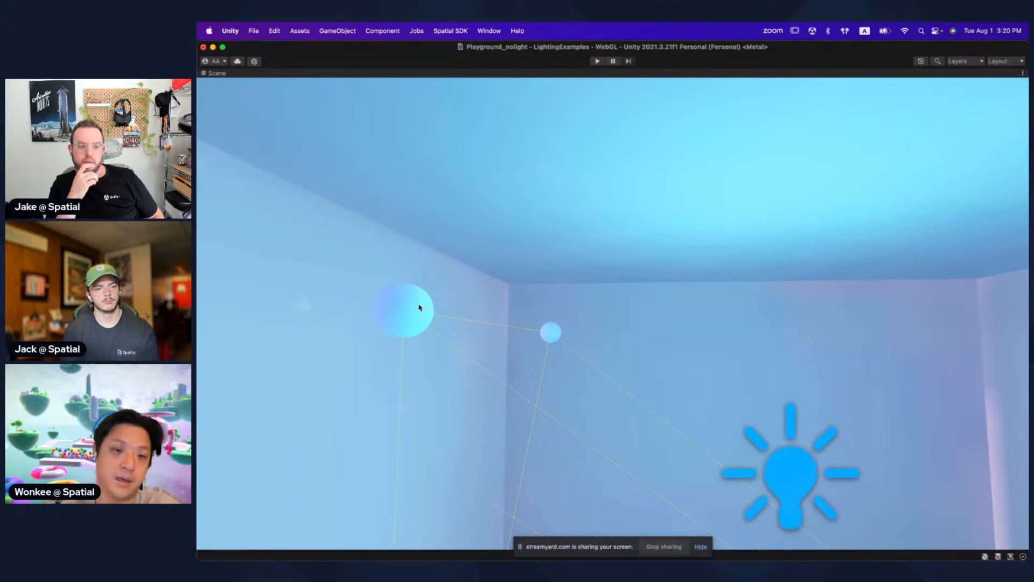
right_drag(451, 305, 451, 305)
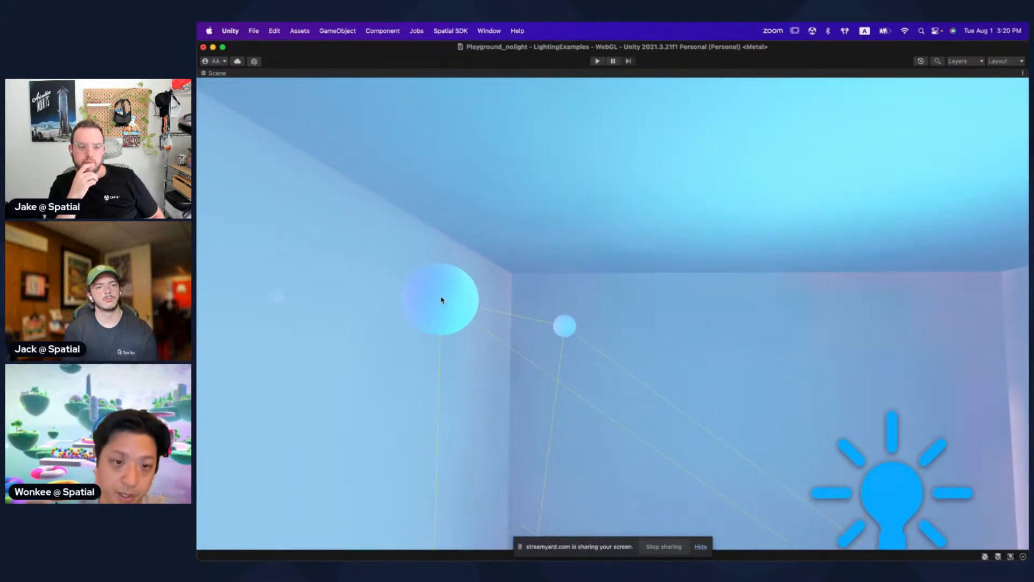
scroll(441, 299, up, 3)
alt+drag(390, 300, 413, 298)
scroll(441, 296, down, 3)
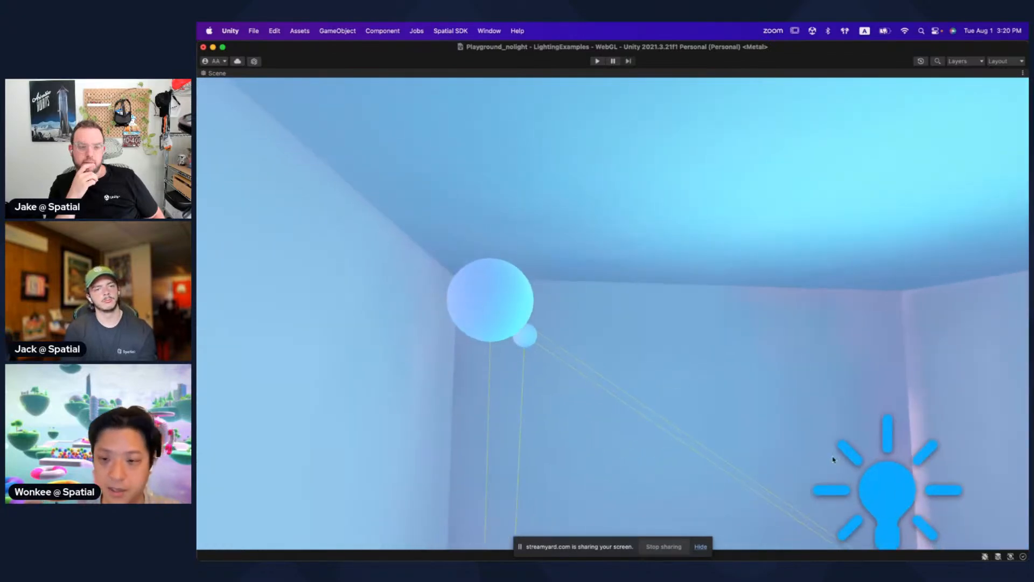
right_drag(892, 492, 571, 307)
right_drag(648, 338, 604, 358)
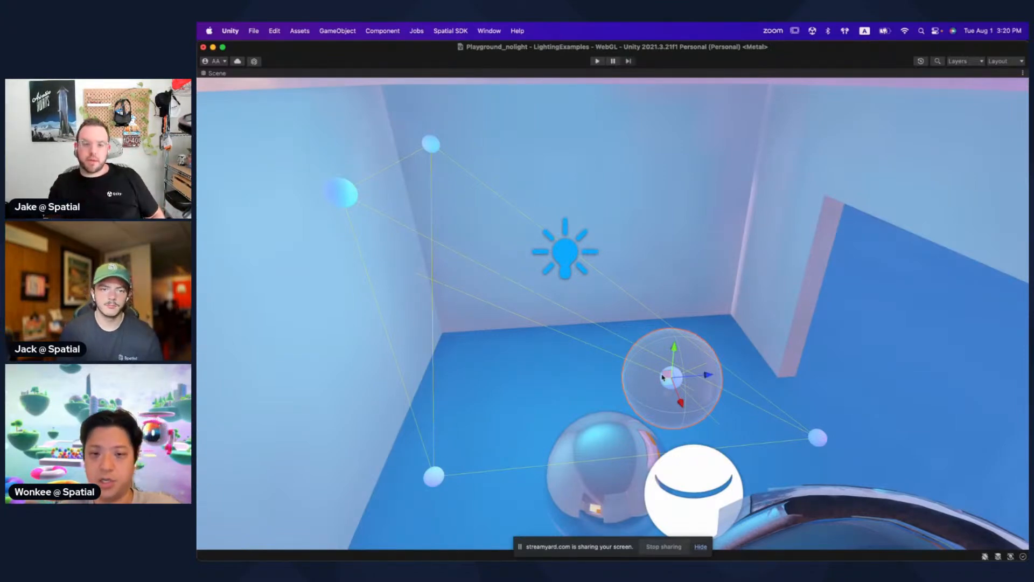
key(shift+space)
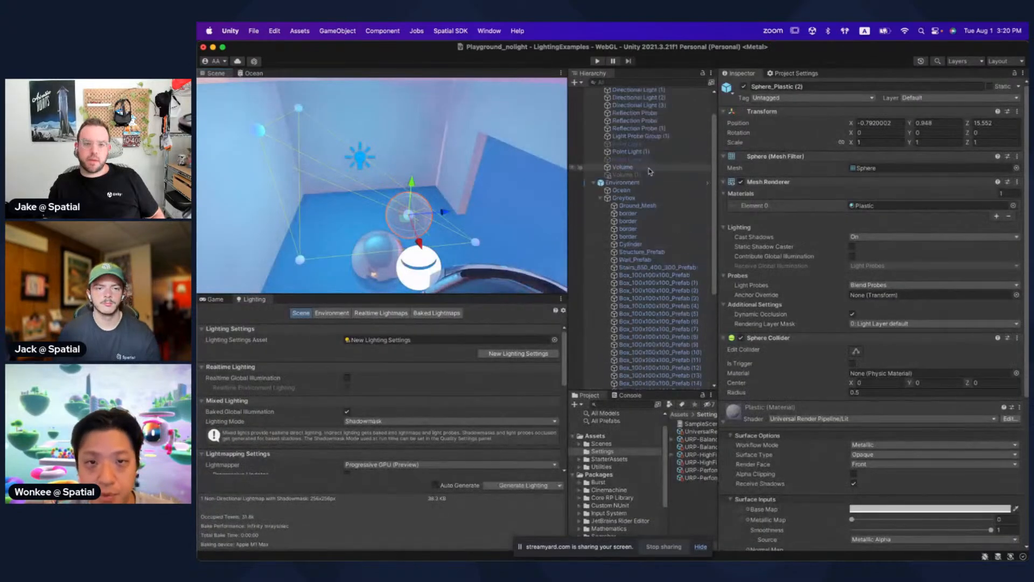
Step: Collapse the environment's greybox objects and frame Light Probe Group (1) to view its probe layout
click(600, 231)
click(638, 169)
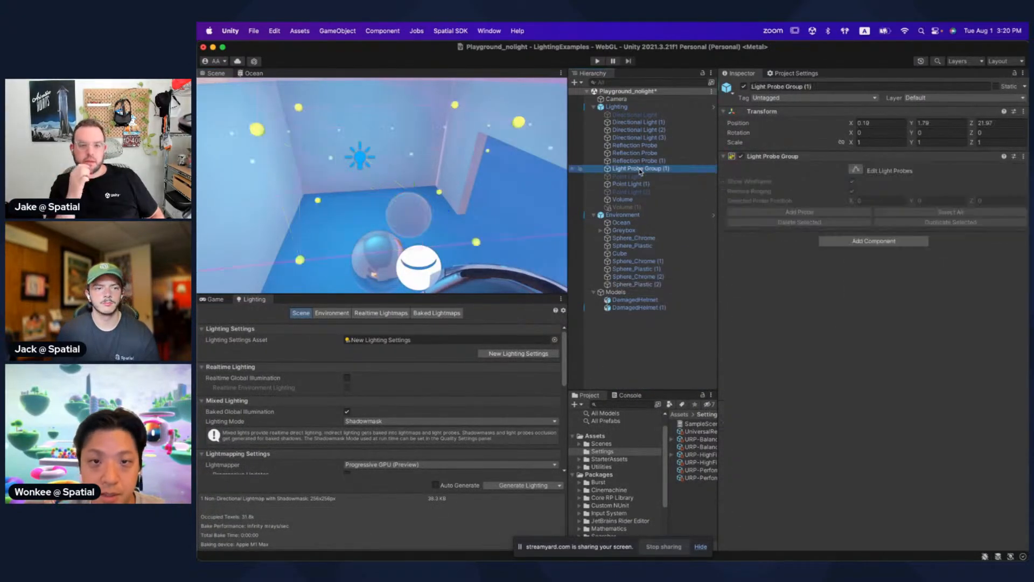
key(f)
right_drag(401, 181, 469, 205)
Step: Reselect Sphere_Plastic (2) and inspect the connected light probes close to the doorway in an enlarged Scene view
click(469, 205)
key(f)
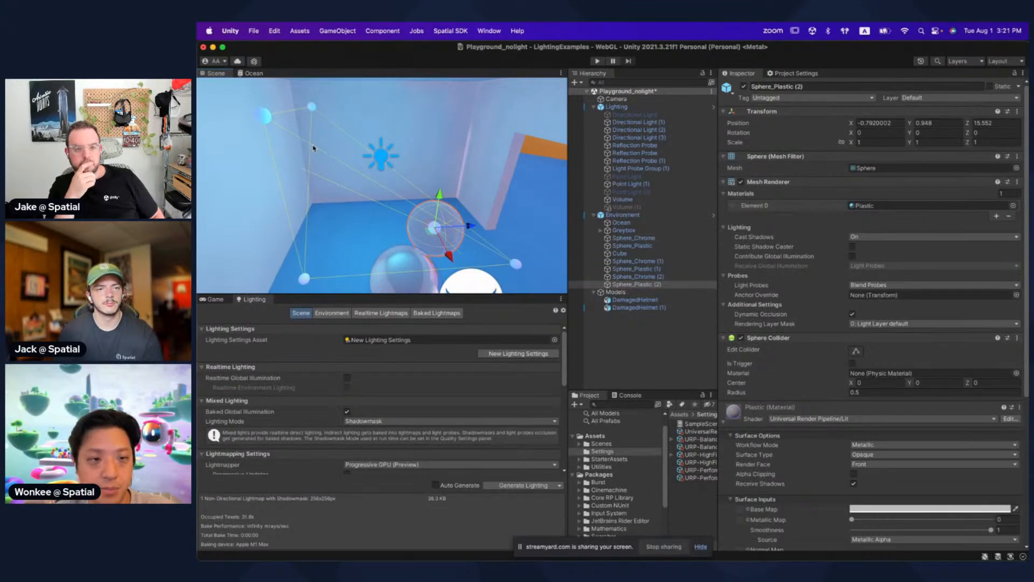
scroll(426, 235, up, 2)
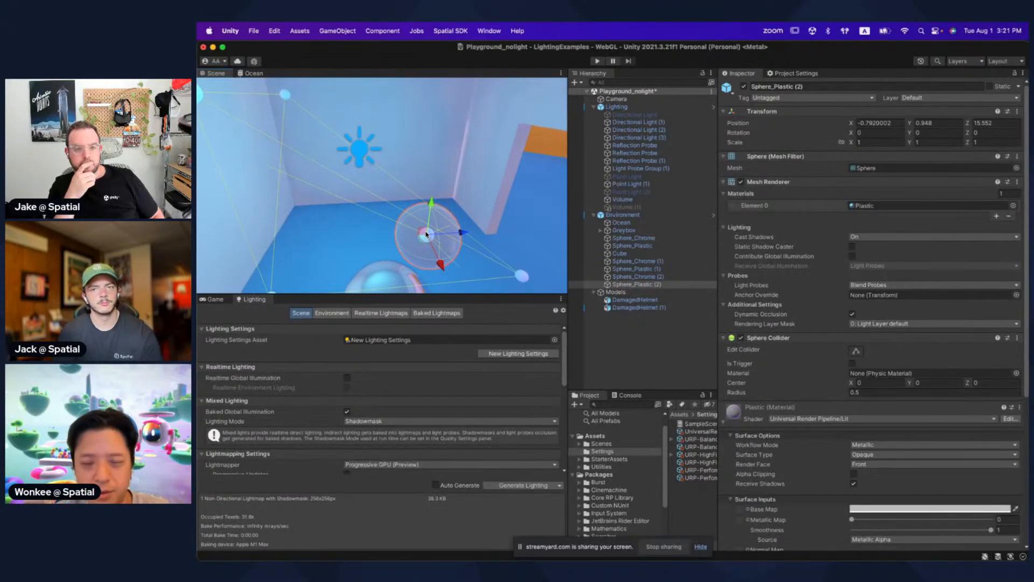
key(shift+space)
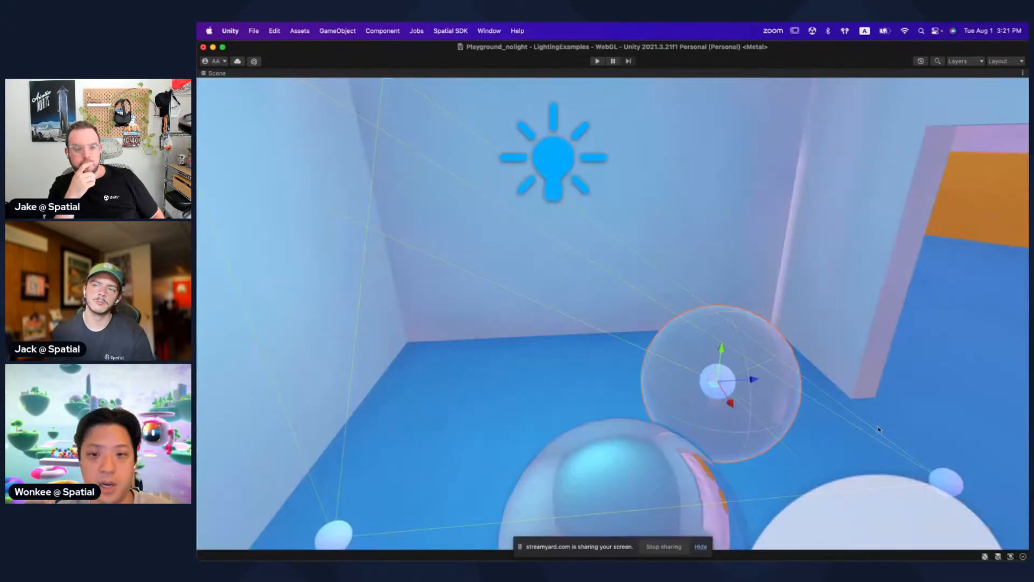
right_drag(730, 389, 673, 388)
key(s)
key(w)
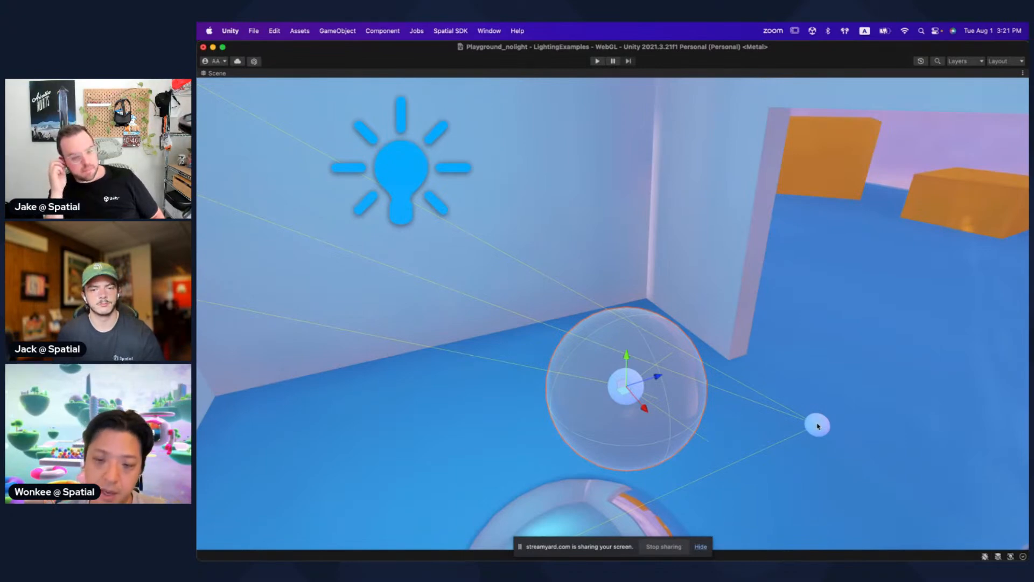
Step: Move Sphere_Plastic (2) out through the doorway and back into the room to test its changing light probe connections
right_drag(802, 406, 503, 355)
drag(511, 353, 838, 219)
right_drag(682, 207, 729, 224)
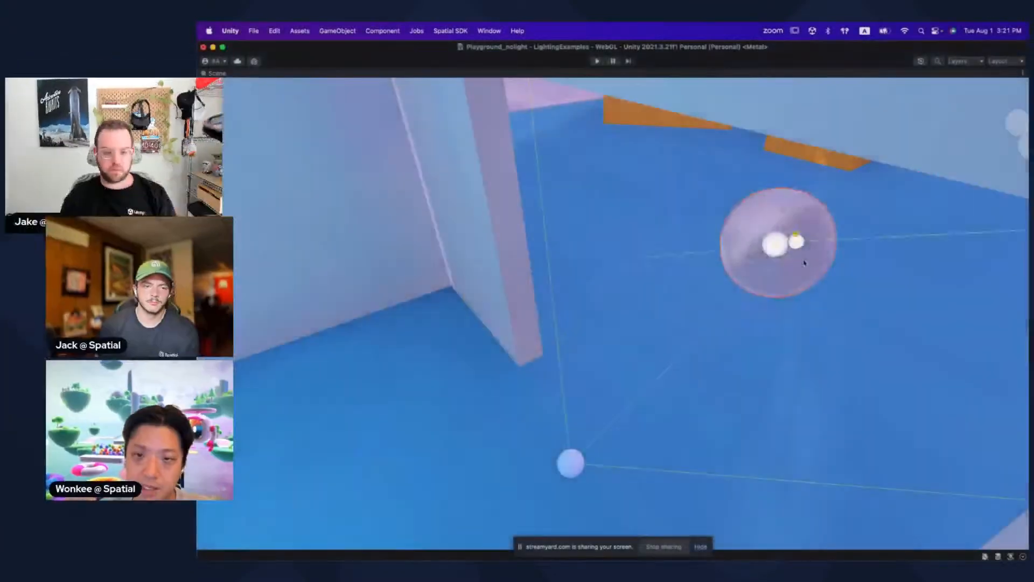
drag(801, 260, 463, 425)
mouse_move(534, 362)
alt+mouse_down()
mouse_move(566, 369)
mouse_move(543, 349)
alt+mouse_up()
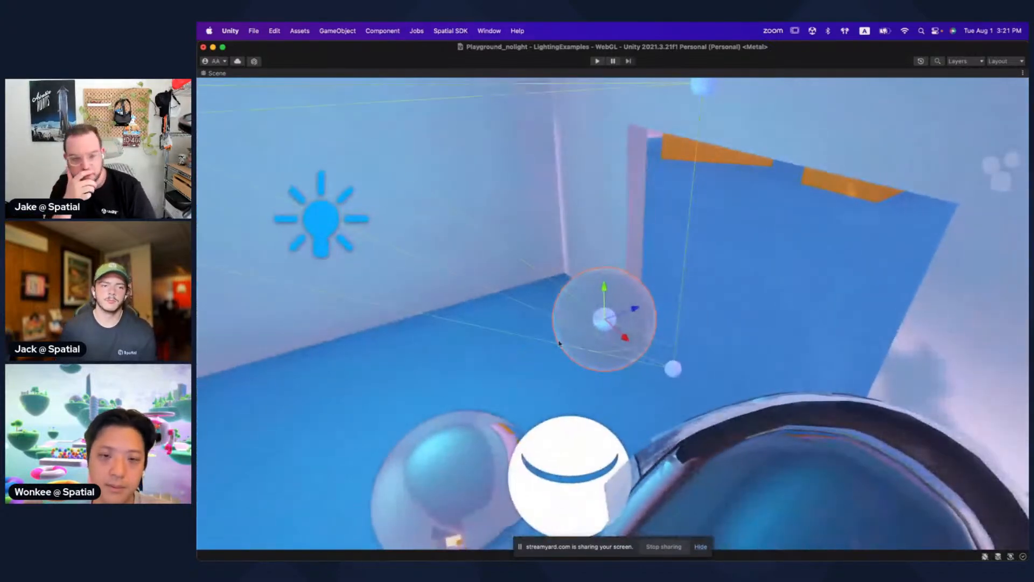
alt+drag(615, 324, 661, 329)
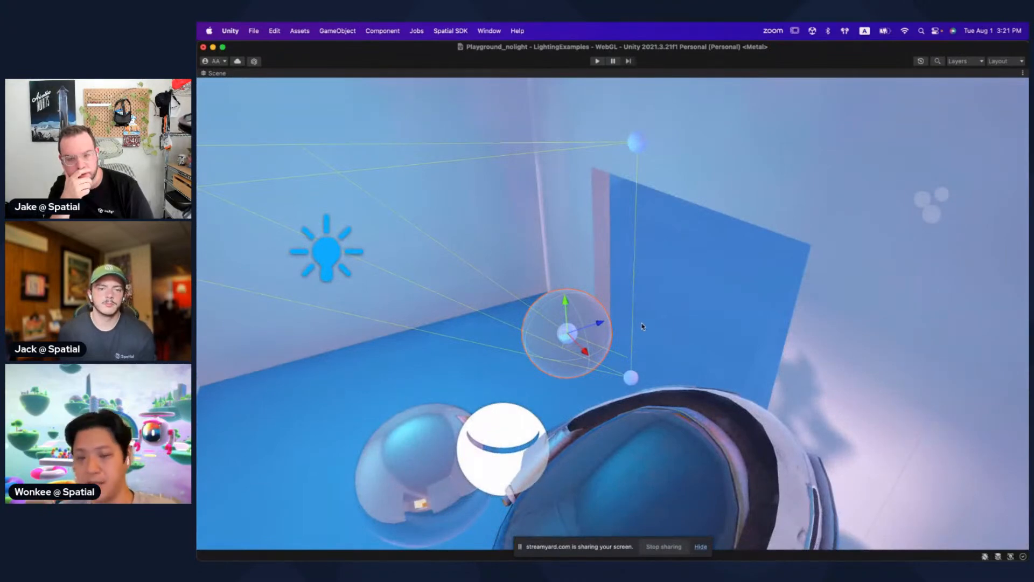
drag(588, 327, 584, 359)
Step: Restore the full editor layout and compare the captured cubemaps of the reflection probes under Lighting
key(shift+space)
click(653, 162)
click(652, 146)
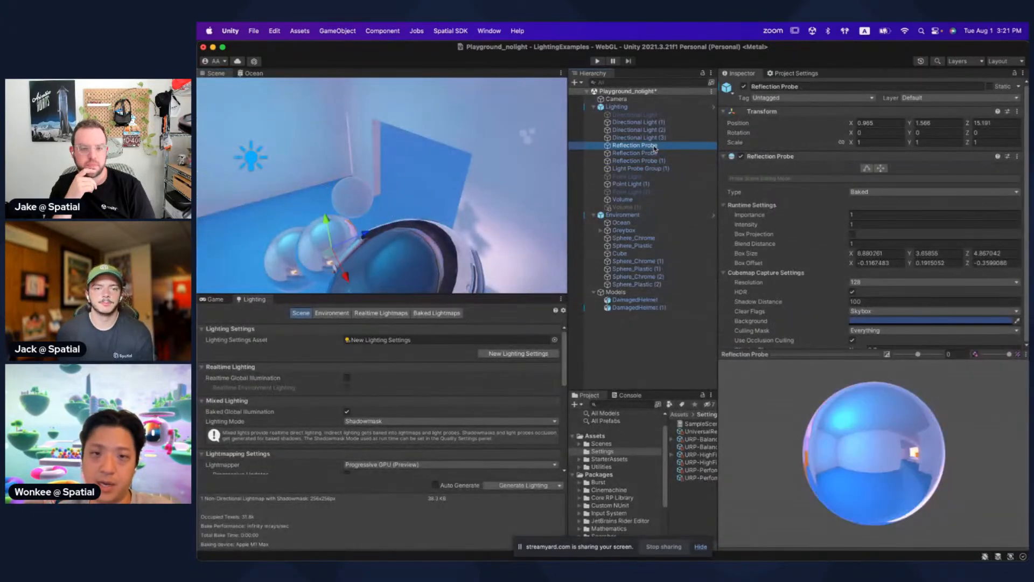
click(652, 153)
click(652, 146)
click(653, 161)
click(652, 154)
click(654, 161)
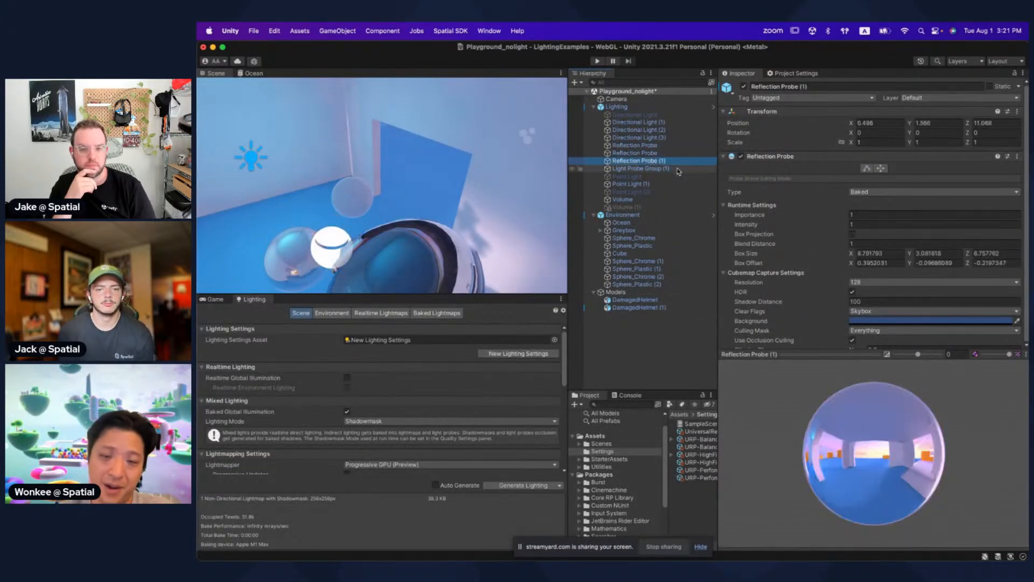
Step: Frame the reflection probes and Light Probe Group (1) in turn to compare their placement in the scene
key(Up)
key(f)
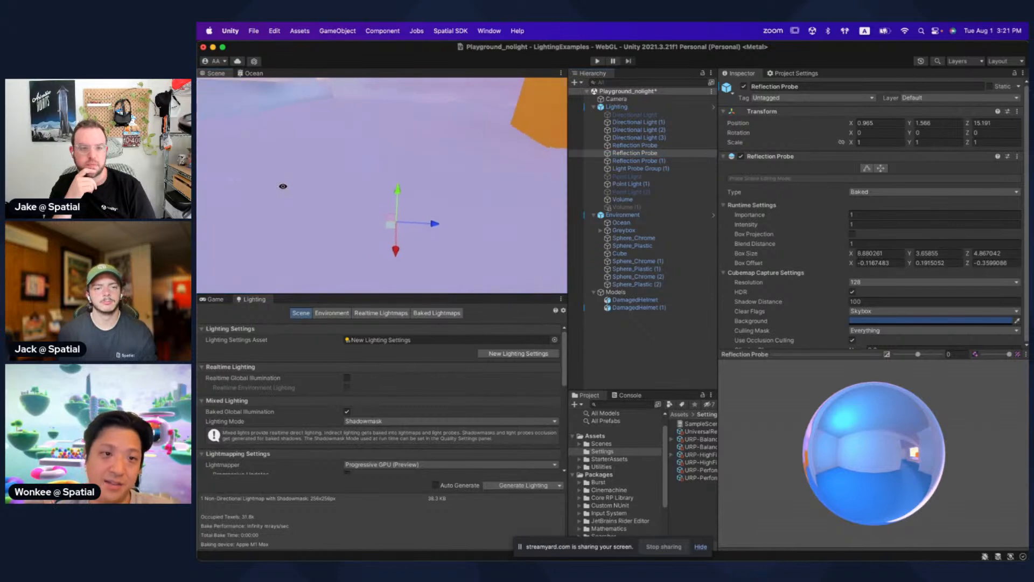
key(Down)
key(f)
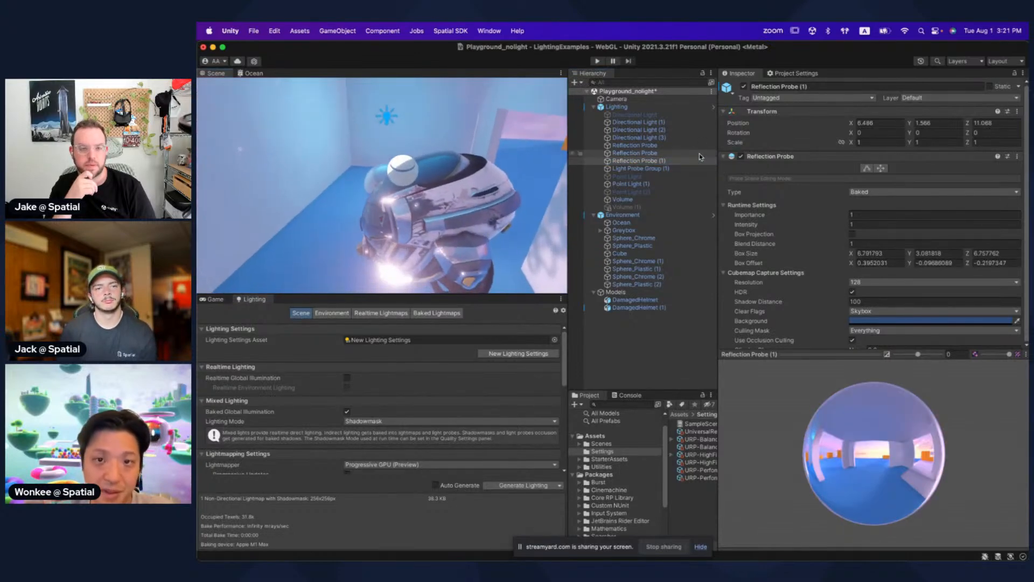
click(678, 170)
key(f)
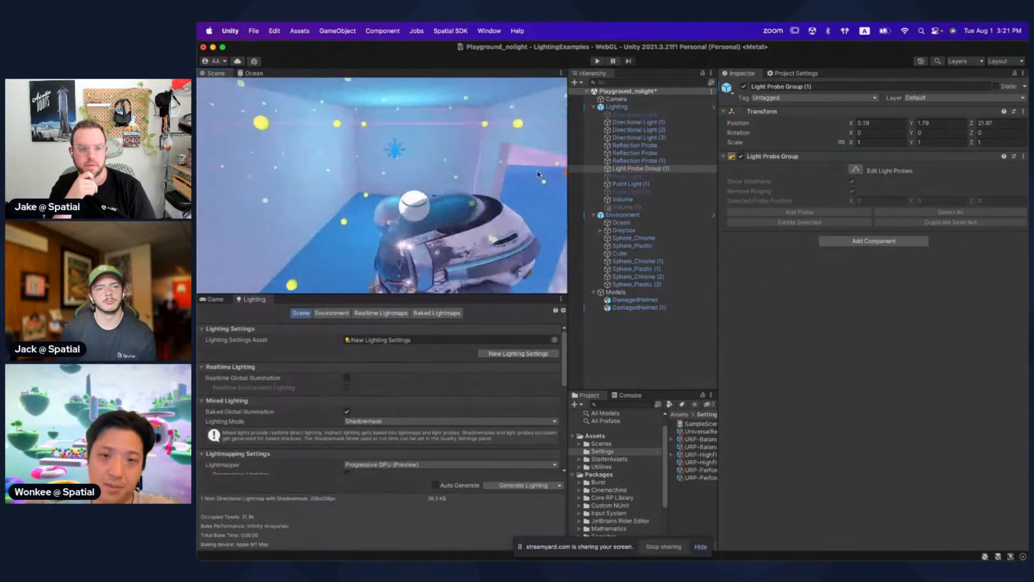
Step: Move Sphere_Plastic (2) among the room's light probes, to about X -0.73 and Z 15.82
mouse_move(442, 201)
right_down()
mouse_move(431, 185)
mouse_move(430, 206)
right_up()
click(431, 184)
click(430, 186)
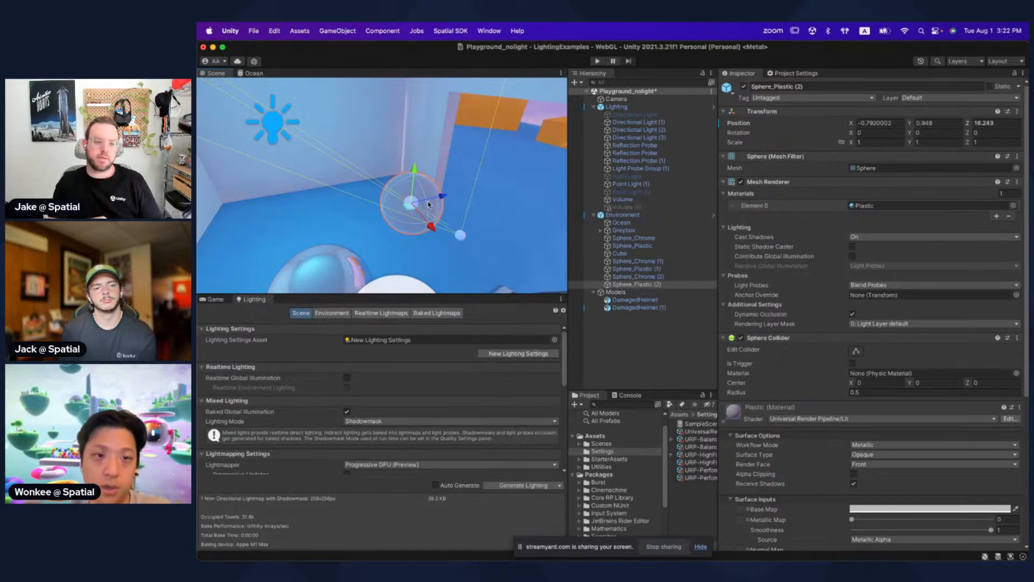
drag(412, 207, 353, 214)
right_drag(353, 214, 421, 217)
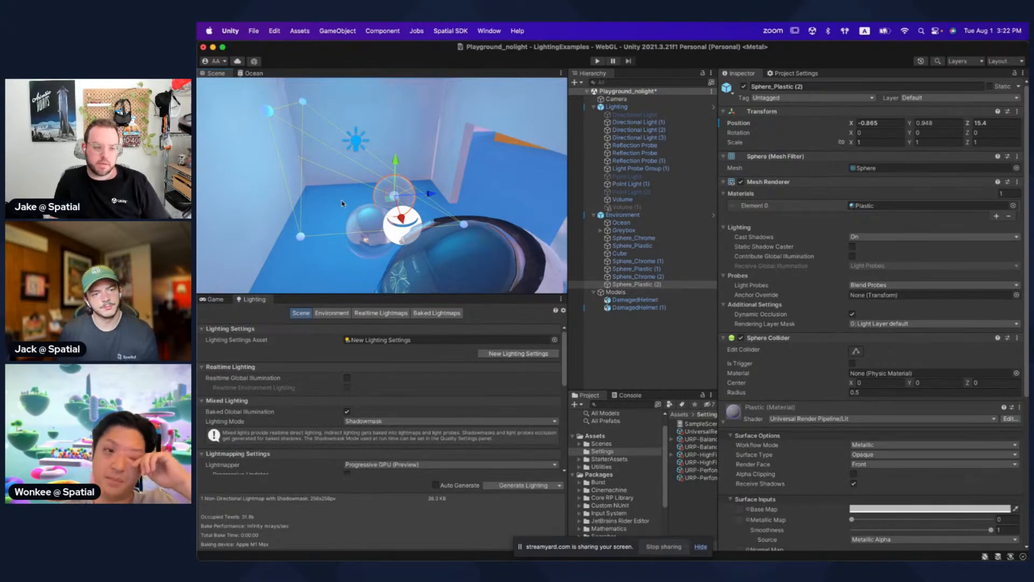
right_drag(361, 202, 390, 213)
mouse_move(391, 212)
mouse_down()
mouse_move(512, 185)
mouse_move(476, 207)
mouse_move(505, 171)
mouse_move(421, 207)
mouse_move(510, 168)
mouse_move(422, 200)
mouse_move(503, 163)
mouse_move(427, 185)
mouse_move(507, 167)
mouse_move(431, 200)
mouse_move(490, 156)
mouse_move(444, 194)
mouse_move(472, 187)
mouse_move(502, 166)
mouse_move(425, 206)
mouse_move(393, 197)
mouse_up()
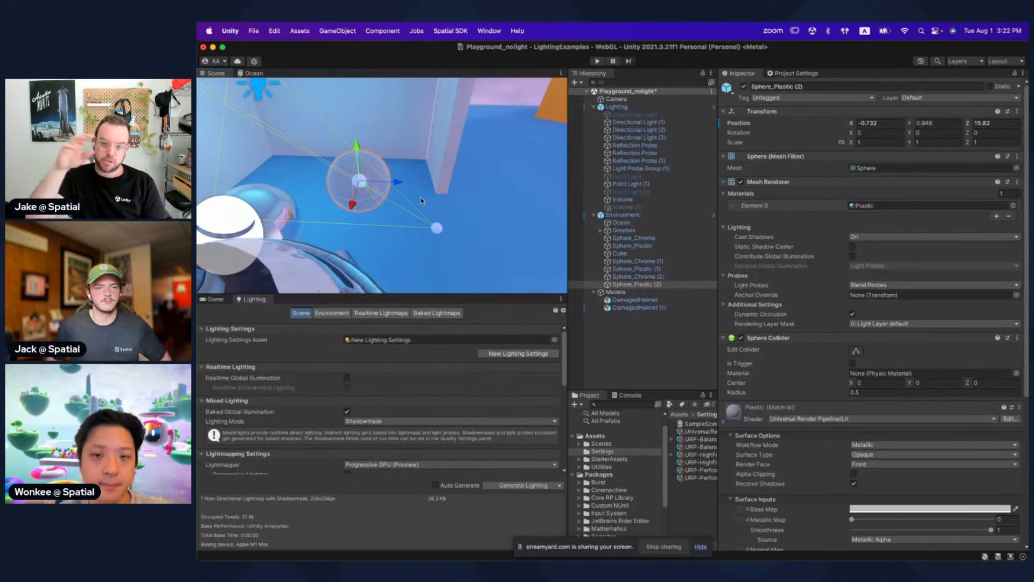
Step: Move Sphere_Plastic (2) among the room's light probes to about X -0.69 and Z 16.10
alt+drag(379, 191, 447, 222)
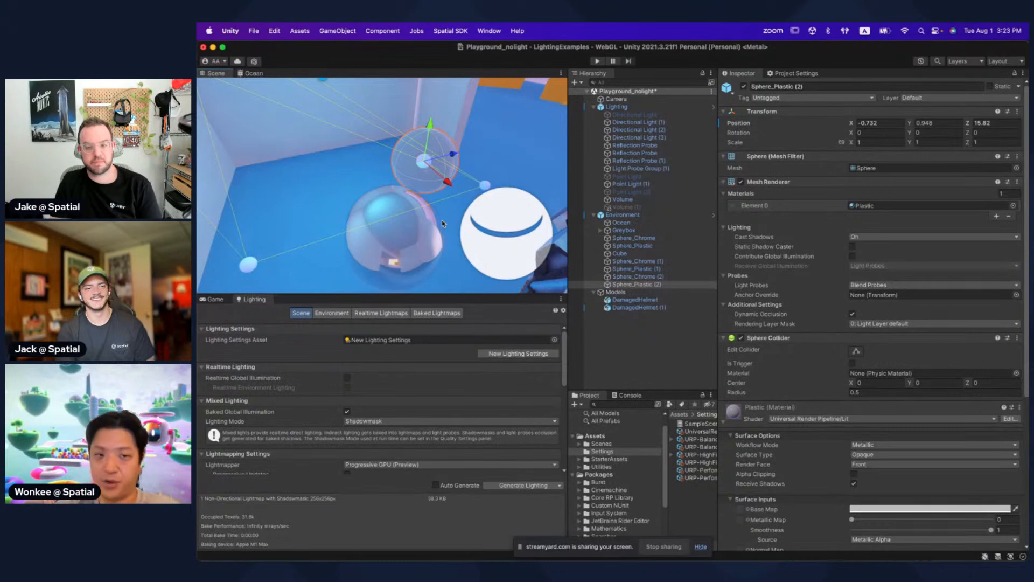
mouse_move(370, 217)
alt+mouse_down()
mouse_move(388, 220)
mouse_move(371, 227)
alt+mouse_up()
key(shift+space)
alt+drag(727, 237, 674, 265)
drag(575, 264, 631, 275)
key(shift+space)
scroll(385, 213, down, 3)
alt+drag(385, 212, 434, 209)
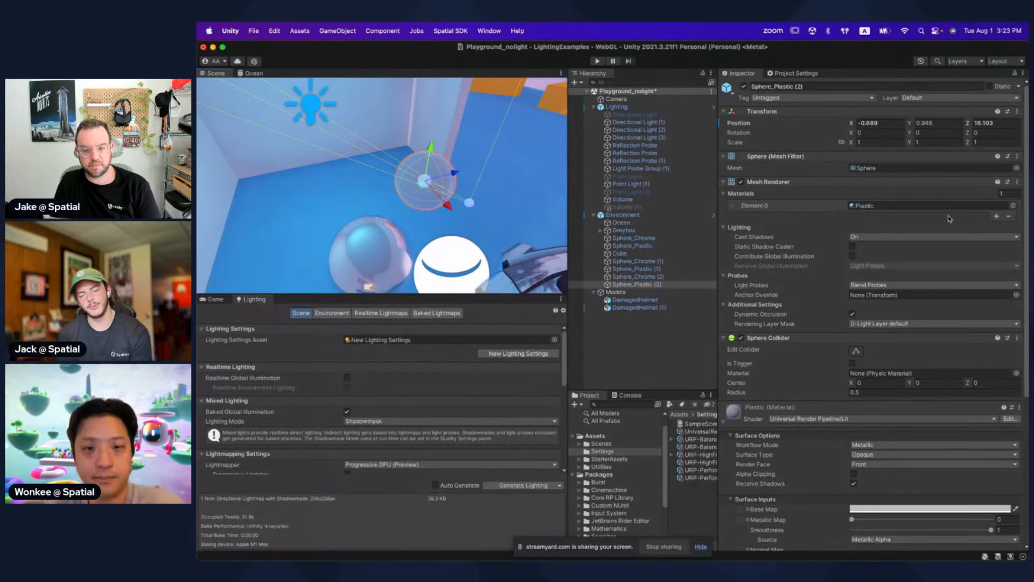
Step: Compare the look of Sphere_Chrome (2) up close by disabling the global Volume and enabling it again
click(673, 200)
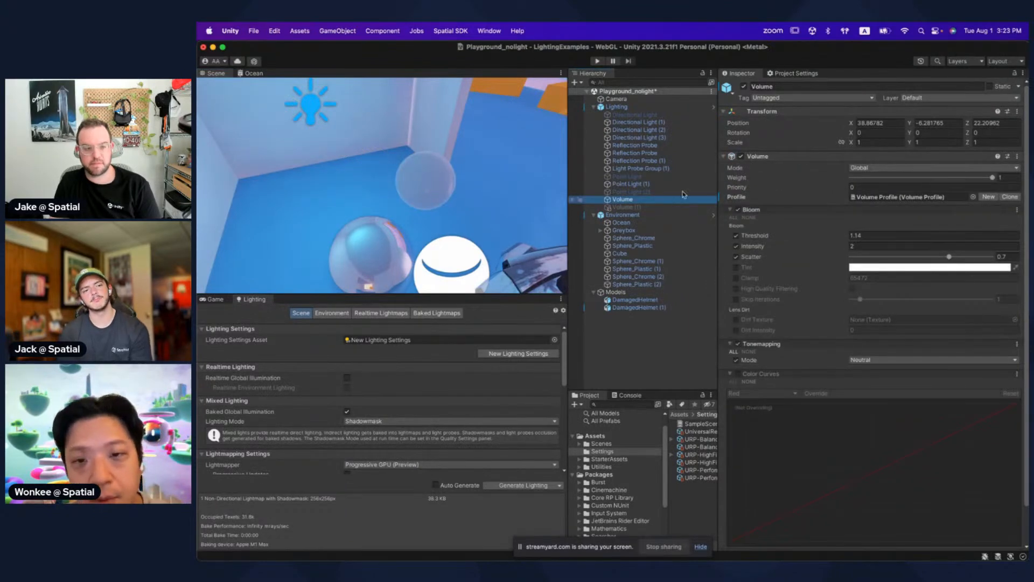
click(744, 86)
key(w)
right_drag(451, 222, 436, 196)
key(s)
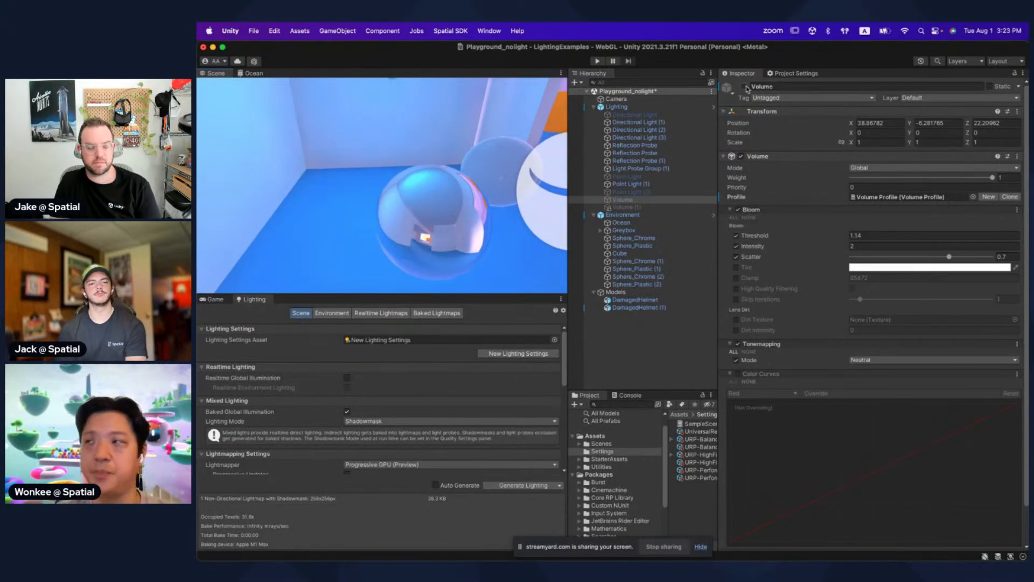
click(446, 208)
right_drag(446, 208, 448, 206)
click(447, 207)
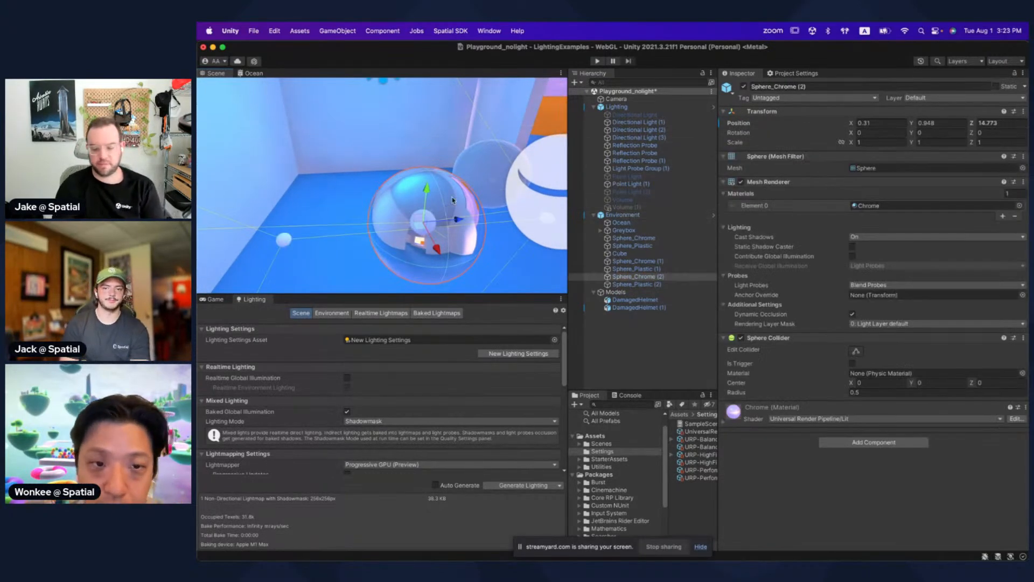
scroll(462, 199, up, 3)
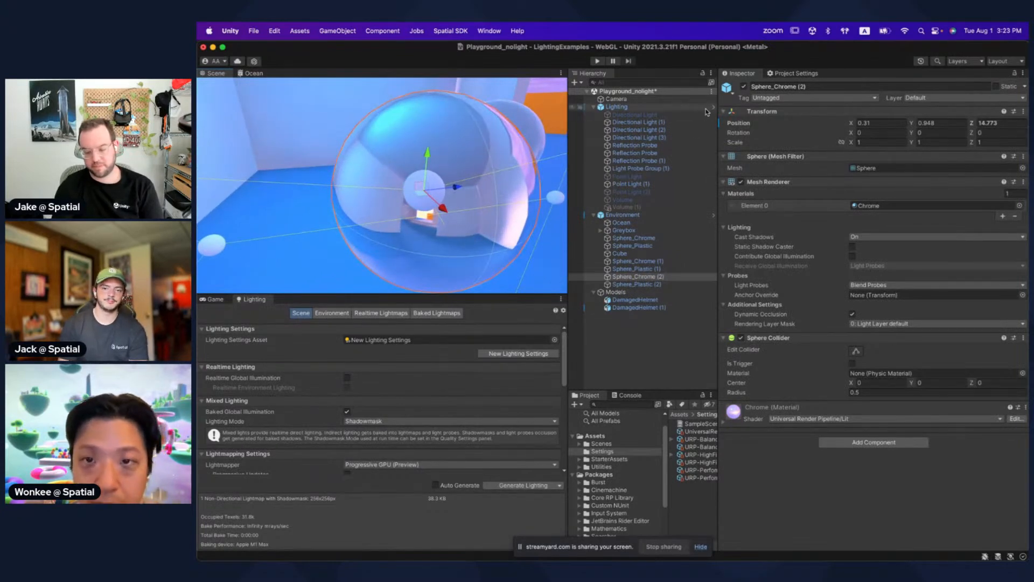
click(652, 201)
click(743, 88)
Step: Examine the room, chrome sphere and helmet with post-processing on in a maximized Scene view
key(shift+space)
key(s)
right_drag(646, 282, 646, 271)
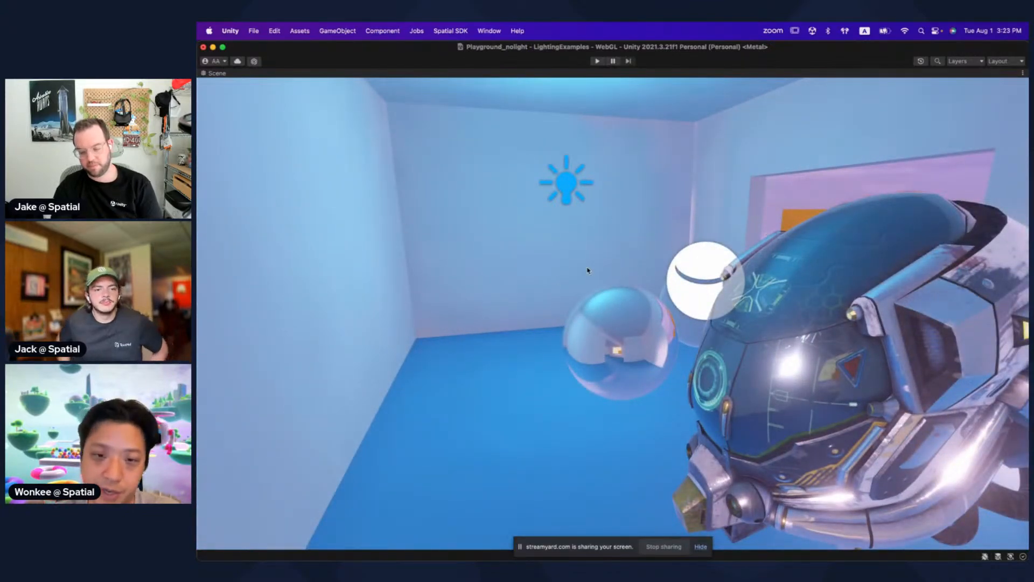
key(s)
right_drag(594, 272, 609, 290)
key(shift+space)
right_drag(425, 168, 431, 199)
key(s)
key(w)
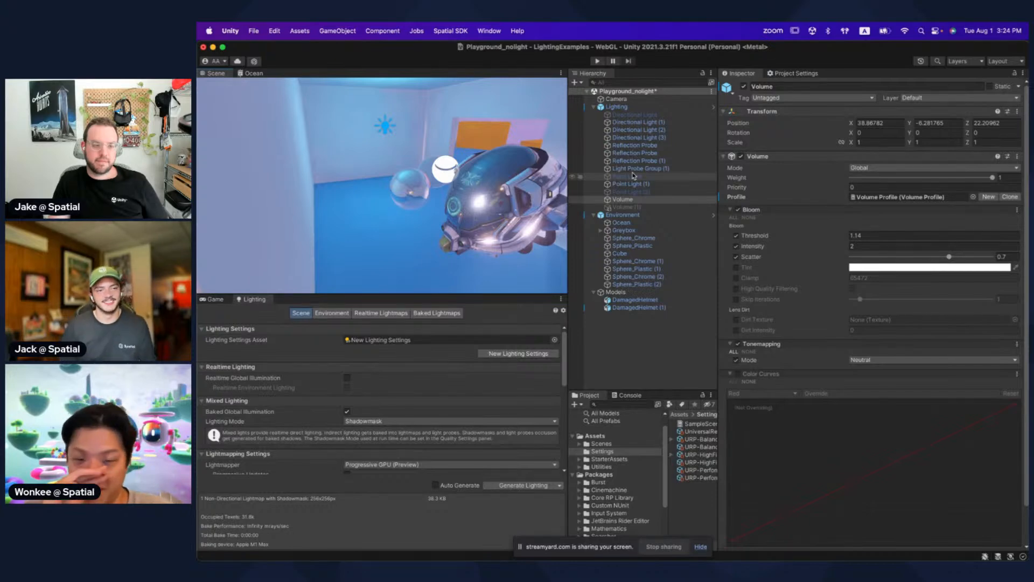
Step: Select Point Light (1) and examine its blue light on the room's walls, helmet and spheres in the maximized scene
click(631, 183)
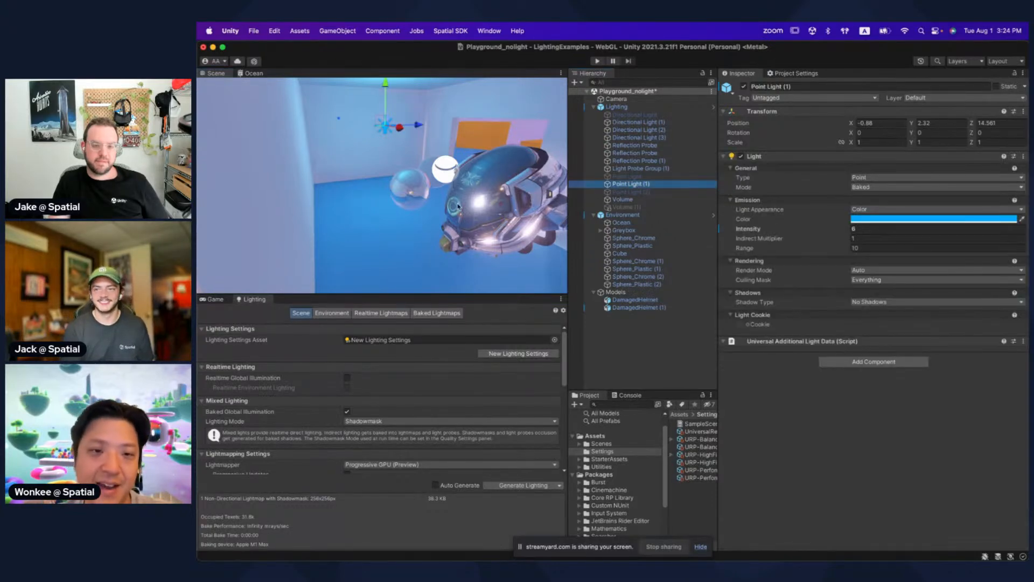
right_drag(458, 206, 470, 207)
key(shift+space)
key(w)
right_drag(592, 264, 690, 255)
key(w)
key(s)
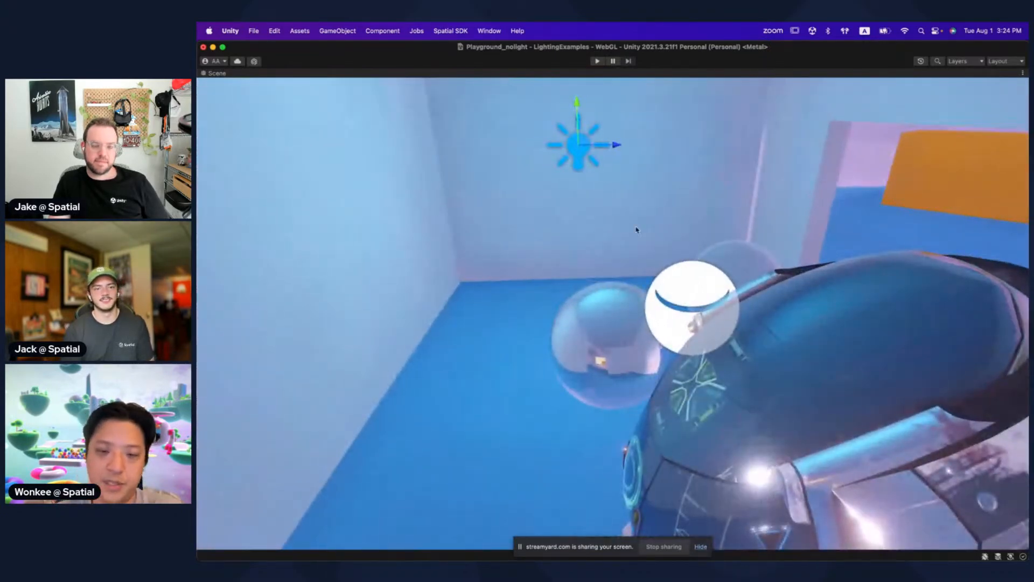
key(s)
right_drag(632, 235, 582, 282)
key(a)
key(ctrl+Right)
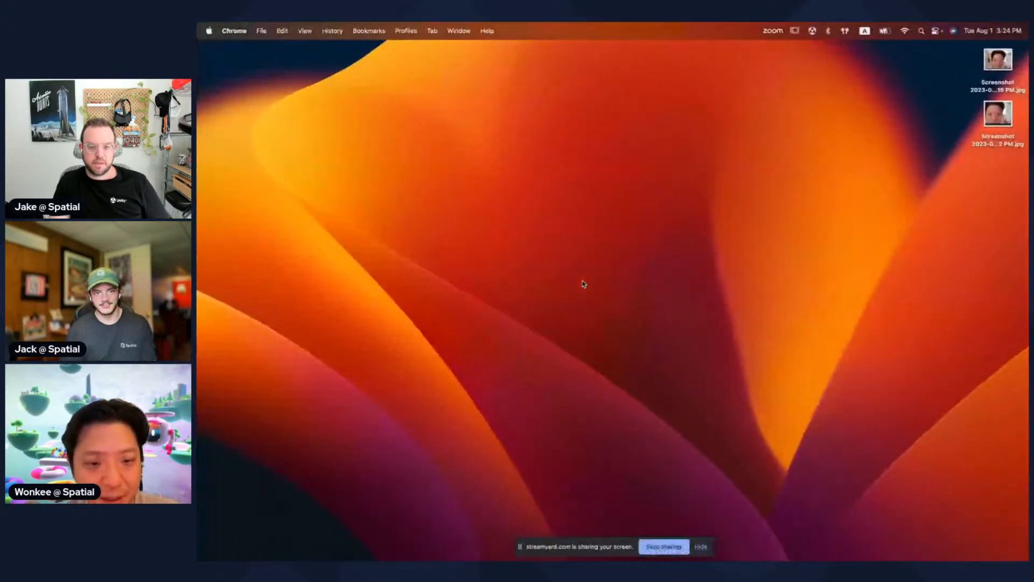
key(ctrl+Left)
key(super+Tab)
key(super+shift+Tab)
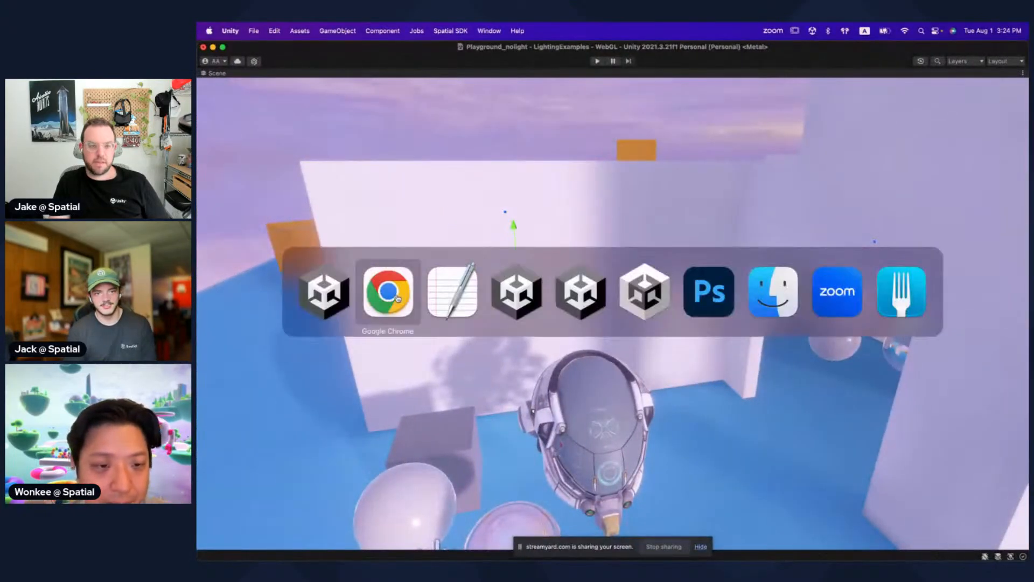
click(574, 445)
drag(723, 444, 445, 446)
key(super+Tab)
Step: Set the intensity of Directional Light (1) to 5
alt+drag(468, 342, 521, 277)
key(shift+space)
alt+drag(490, 228, 539, 245)
click(665, 124)
alt+drag(370, 189, 372, 166)
scroll(372, 166, up, 3)
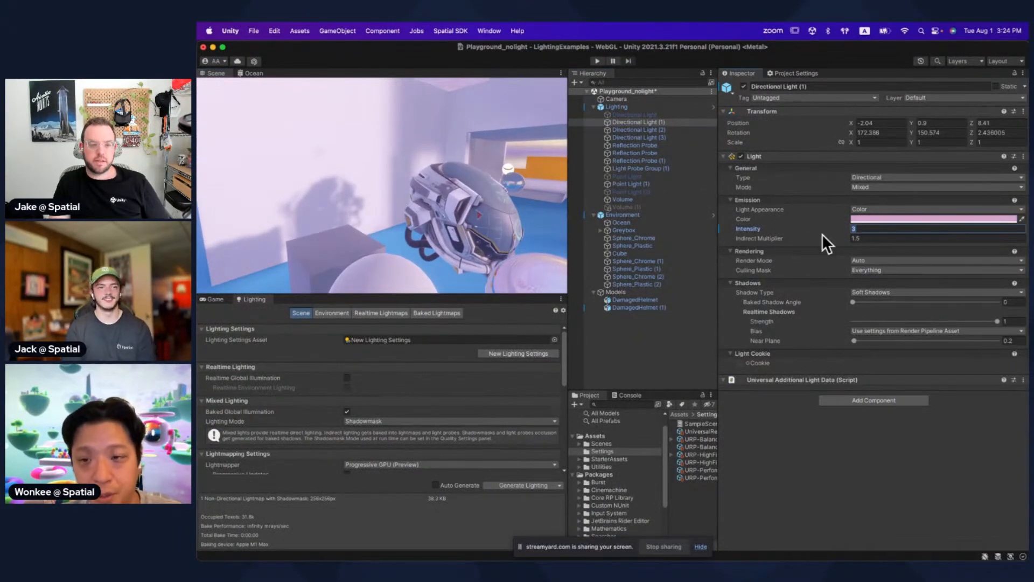
text(5)
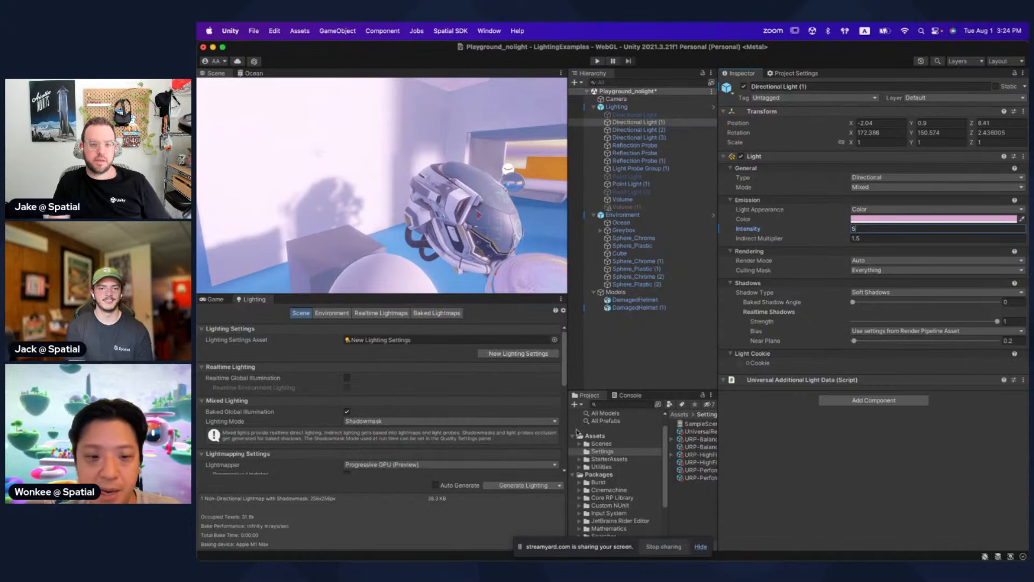
Step: Generate the baked lighting and view the scene's exterior with the helmet and spheres
click(539, 484)
key(shift+space)
right_drag(474, 232, 544, 288)
key(shift+space)
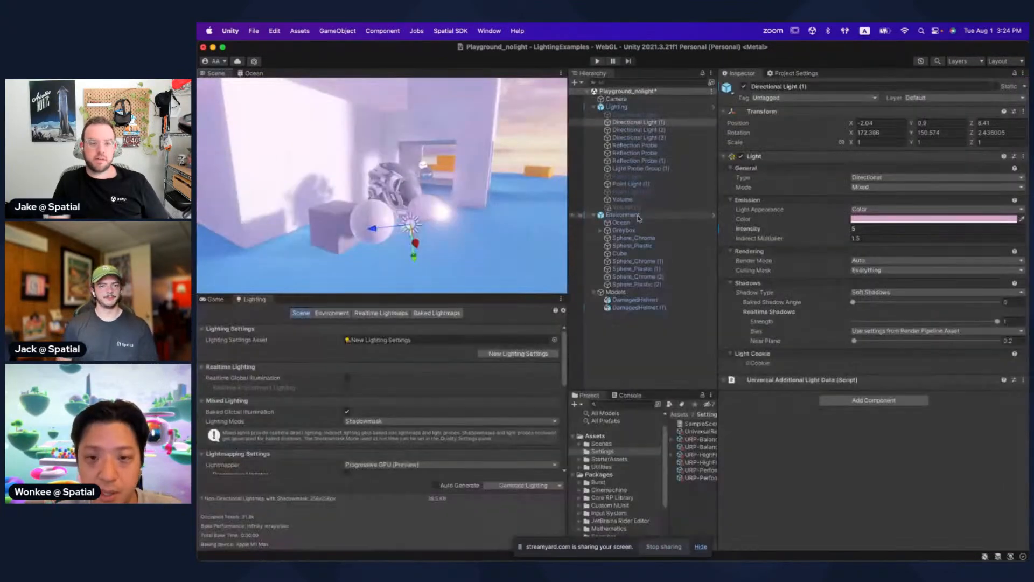
Step: Toggle the Volume's Bloom override off and on repeatedly to compare the glow on the wall and spheres
click(623, 199)
scroll(804, 272, down, 3)
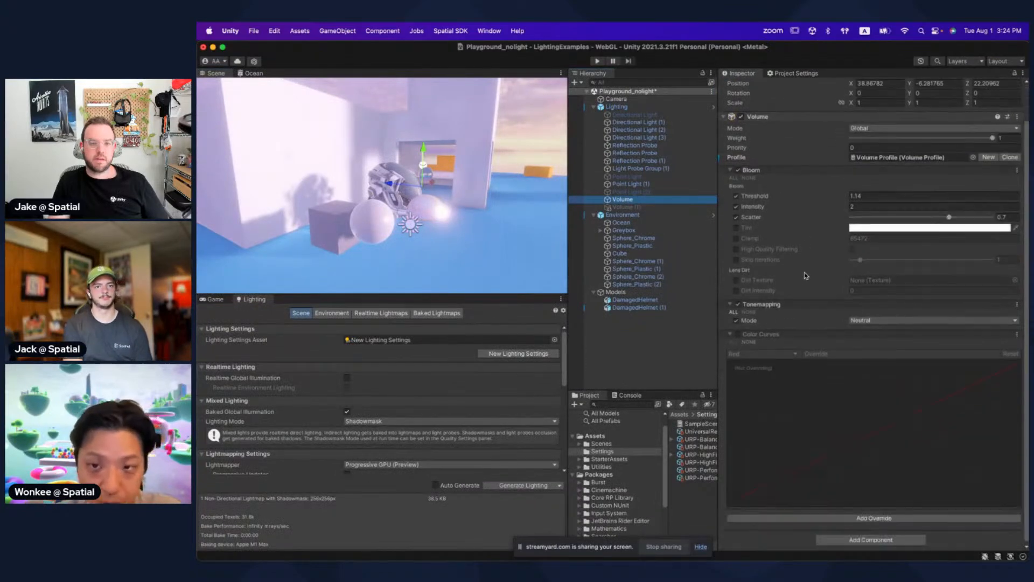
click(740, 170)
click(740, 170)
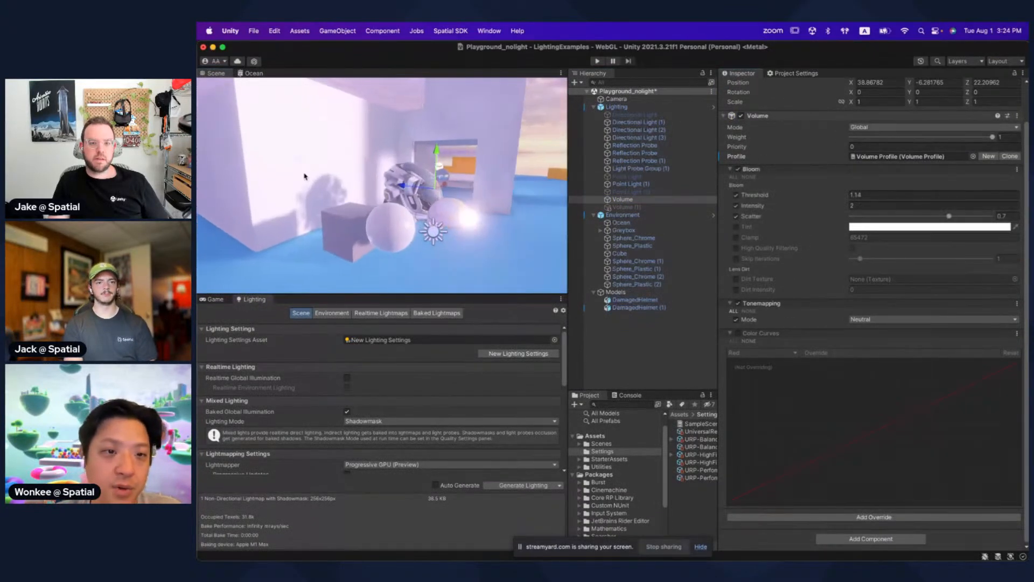
click(737, 170)
click(737, 170)
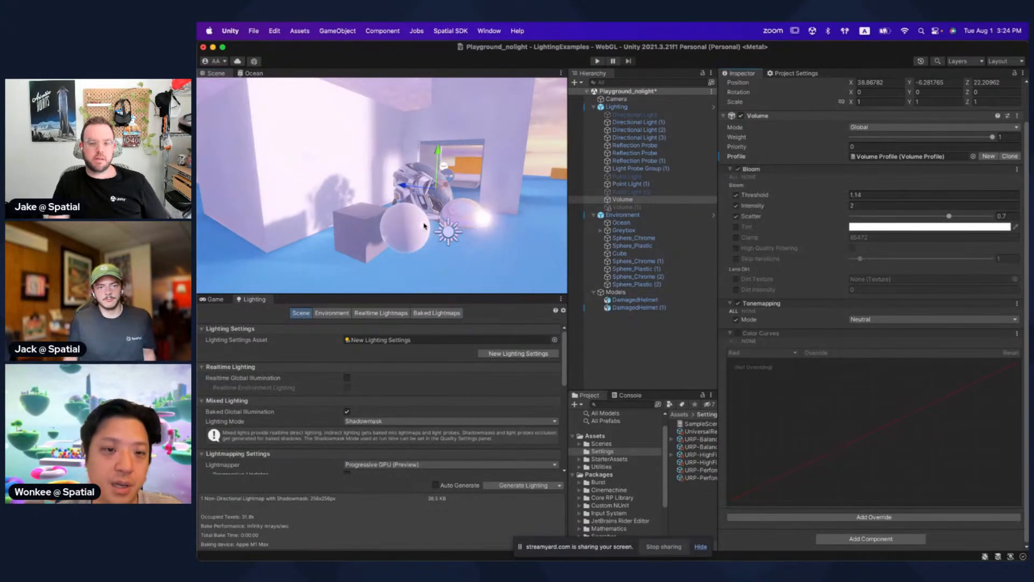
click(738, 170)
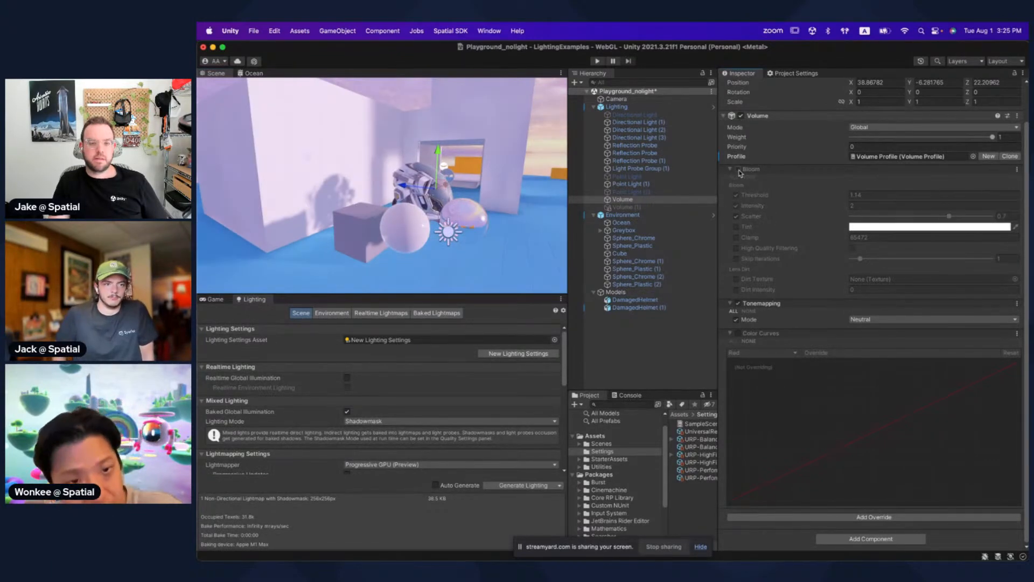
click(738, 170)
click(739, 171)
click(738, 171)
right_drag(517, 189, 482, 186)
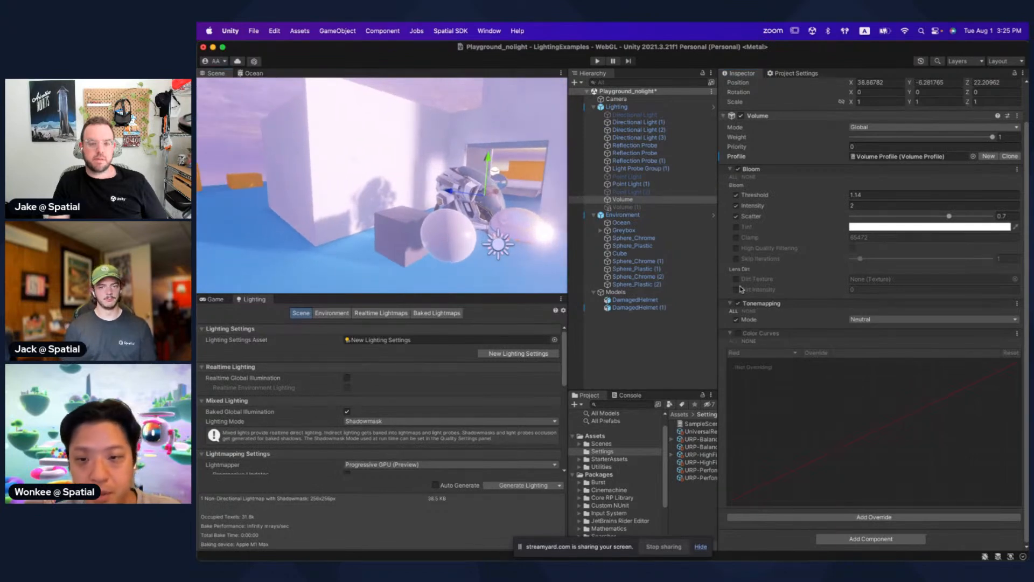
Step: Disable the Volume's Tonemapping override and check the bright wall in the maximized scene
click(738, 304)
click(737, 305)
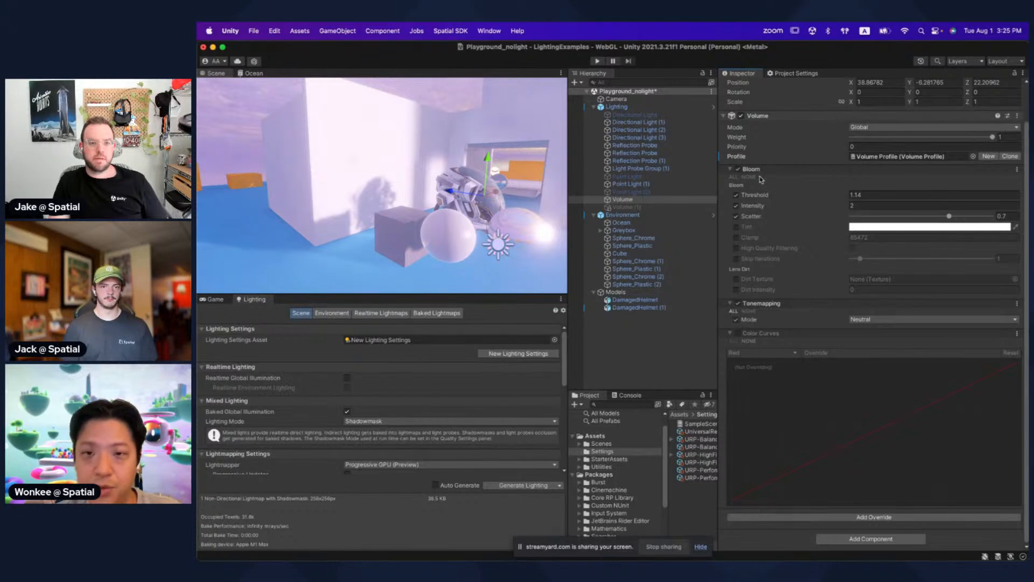
click(738, 304)
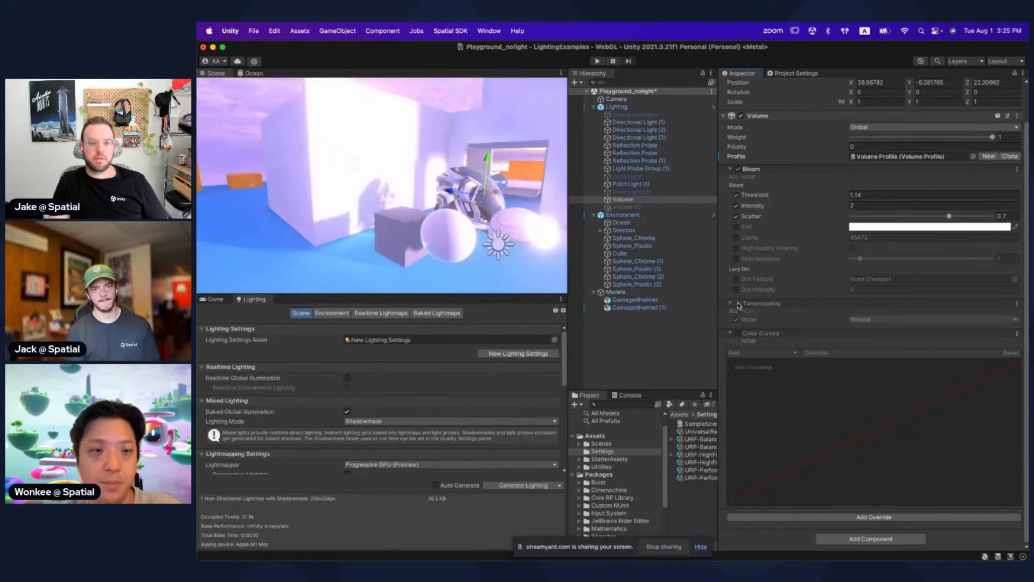
key(shift+space)
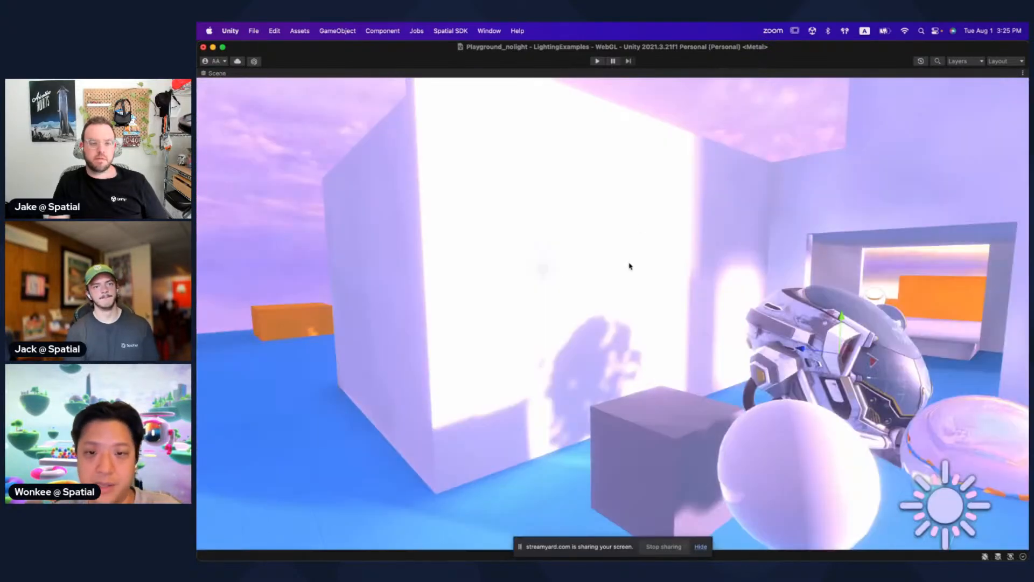
scroll(665, 260, down, 5)
key(shift+space)
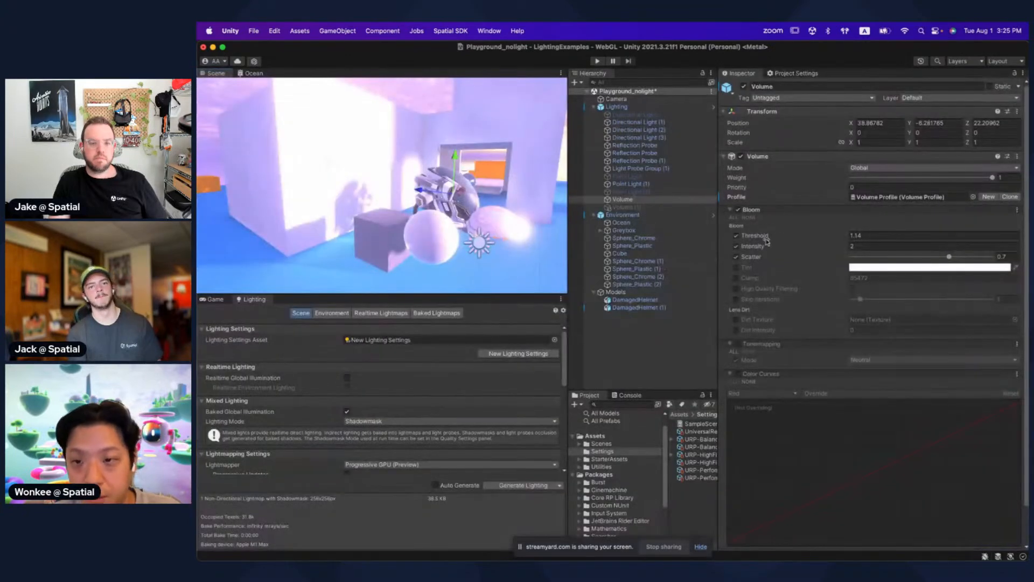
Step: Try a Bloom threshold of 0.82 on the Volume and settle on 1.1
drag(831, 239, 830, 239)
right_drag(329, 190, 284, 200)
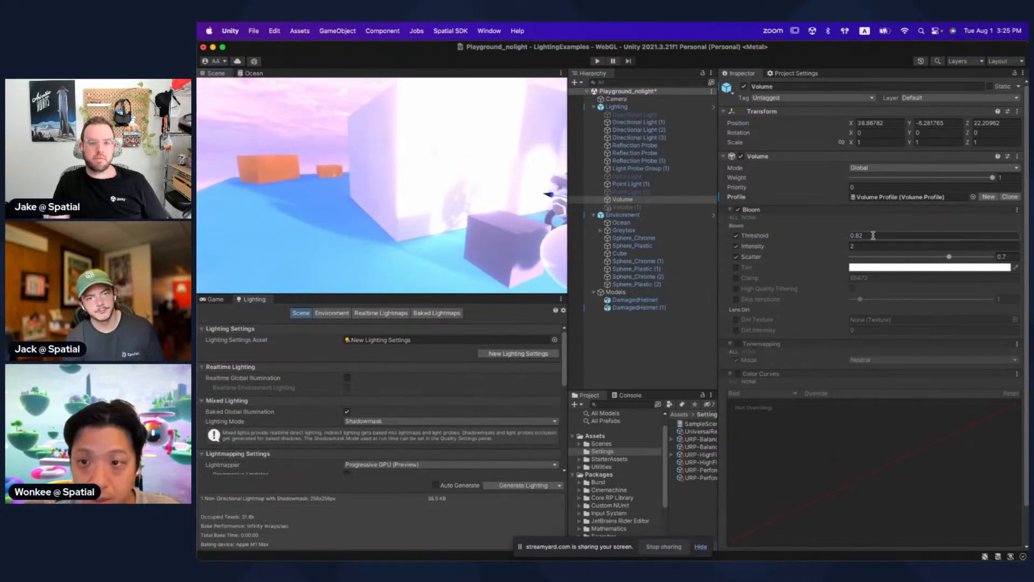
text(1.1)
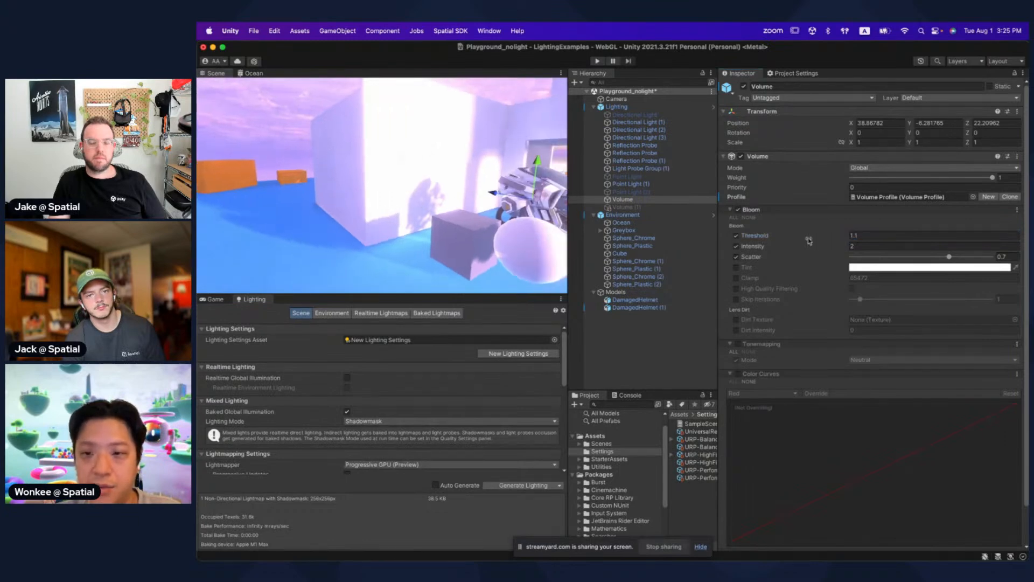
Step: Review the settings of Directional Light (1) and enable Neutral Tonemapping on the Volume again
click(659, 123)
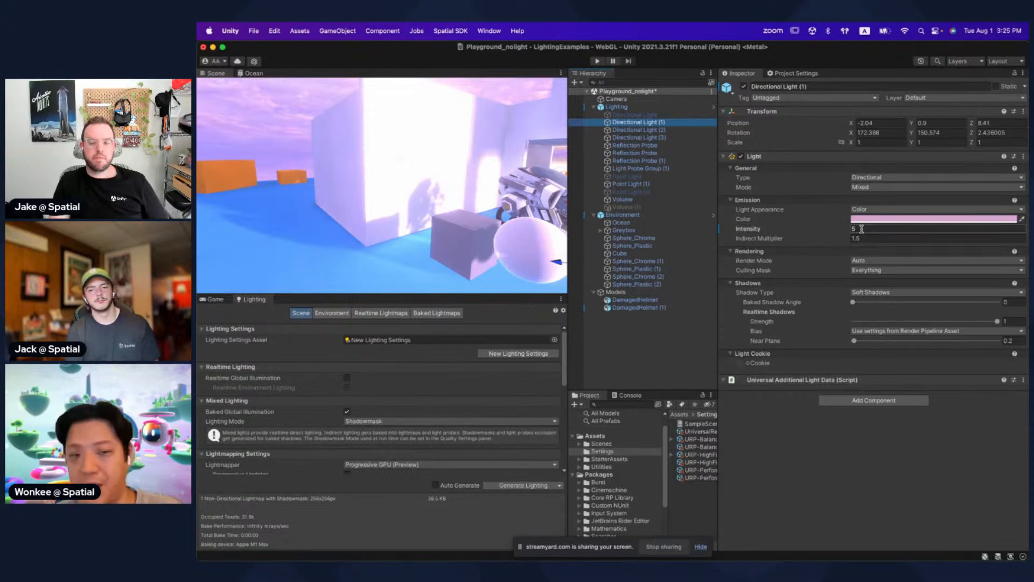
mouse_move(512, 214)
right_down()
mouse_move(468, 176)
mouse_move(428, 179)
mouse_move(434, 205)
mouse_move(458, 202)
right_up()
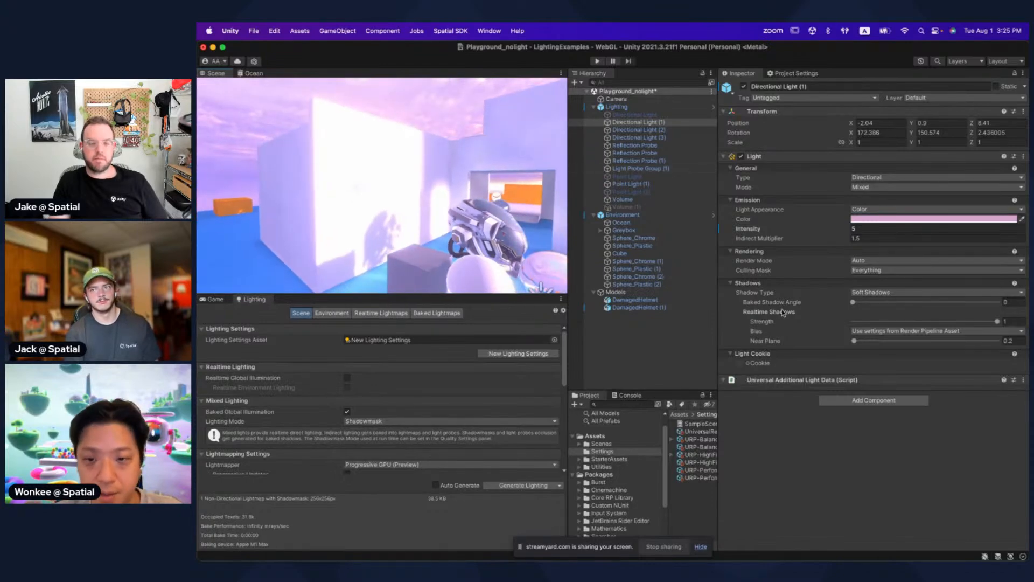
click(636, 199)
double_click(738, 344)
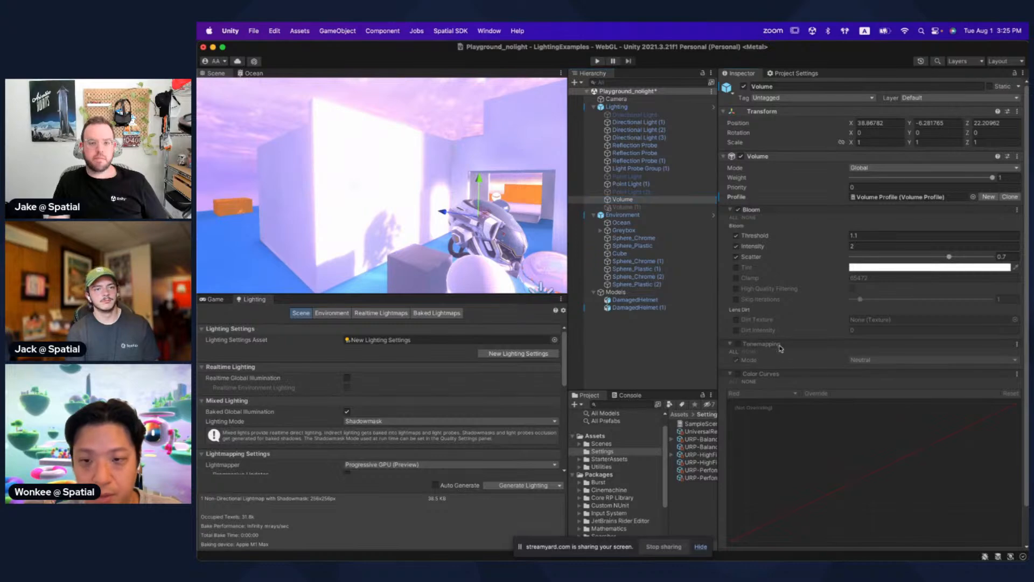
click(738, 344)
right_drag(407, 227, 444, 237)
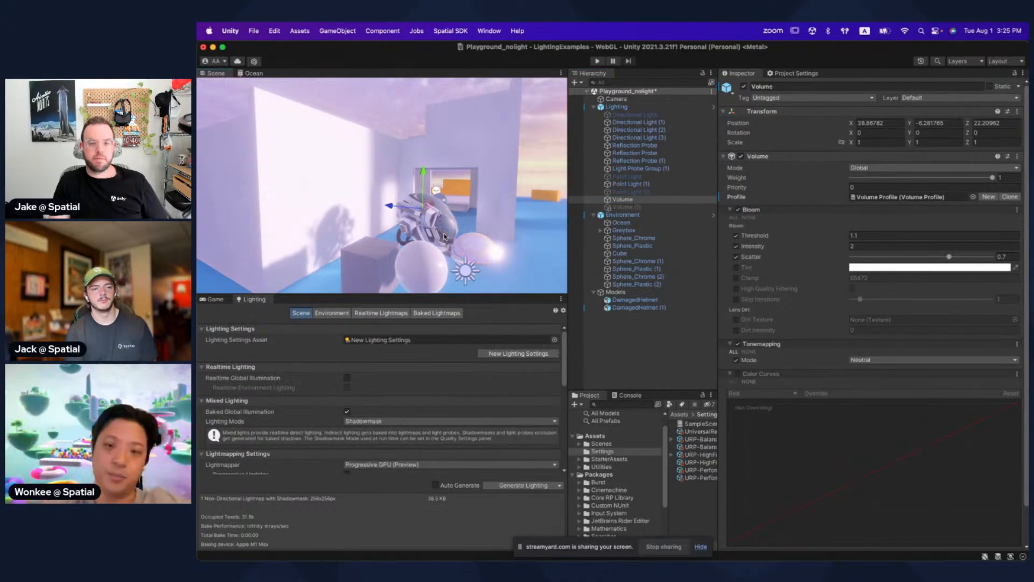
right_drag(477, 183, 423, 187)
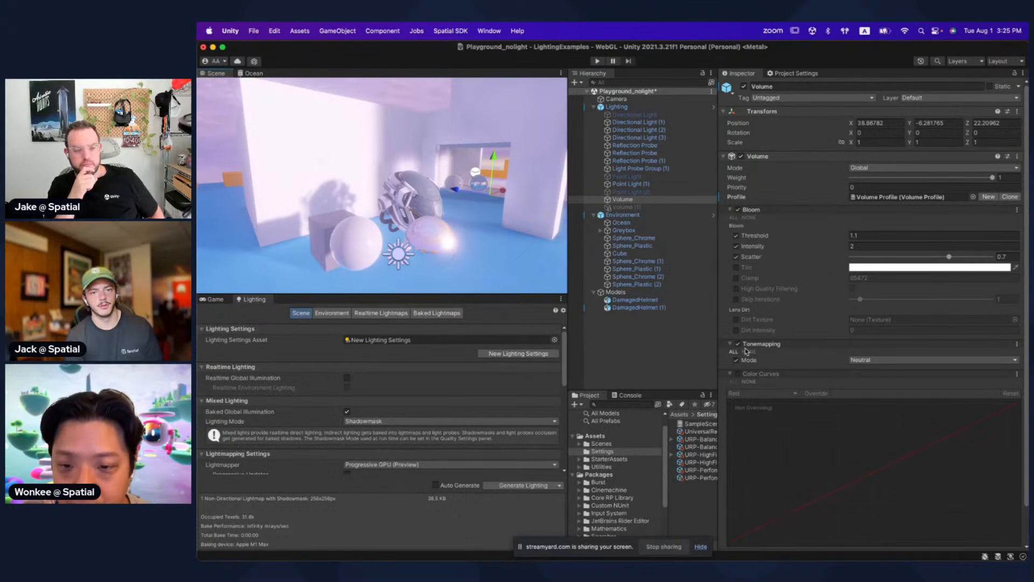
mouse_move(372, 204)
right_down()
mouse_move(349, 207)
mouse_move(377, 206)
right_up()
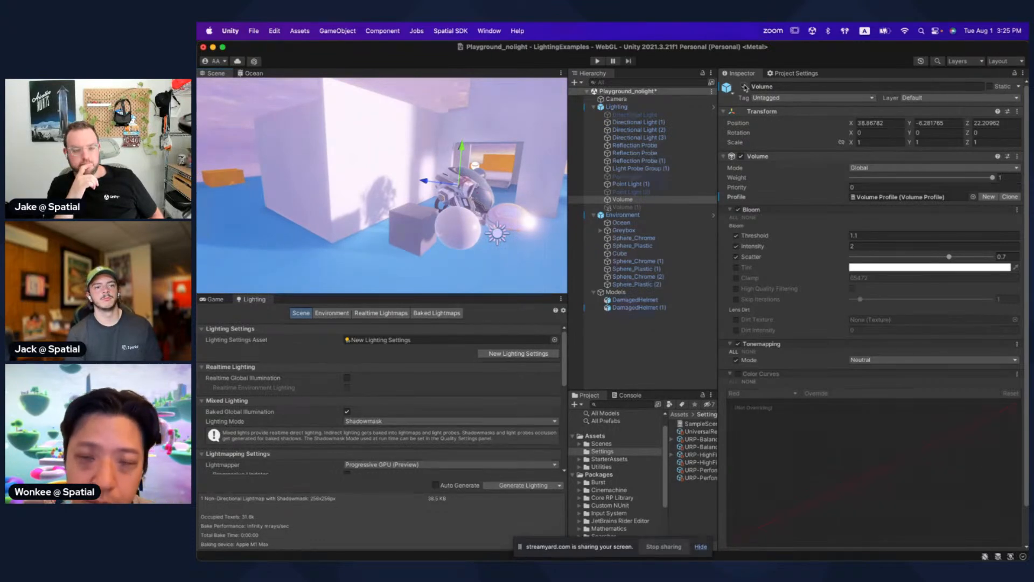
Step: Toggle the whole Volume off and on repeatedly to compare the scene with and without post-processing
click(745, 86)
click(744, 86)
click(745, 87)
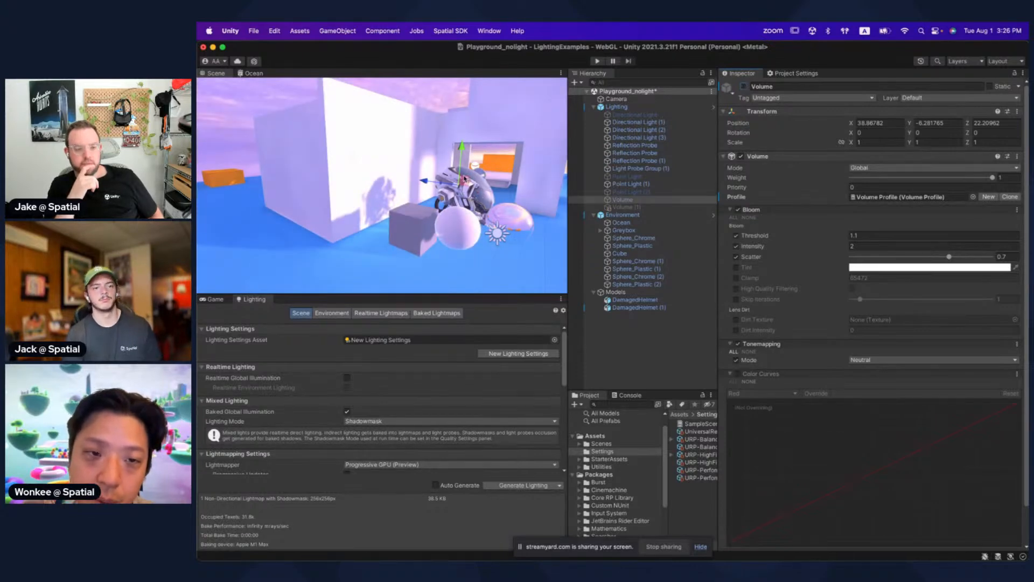
click(745, 87)
click(744, 87)
click(744, 86)
click(745, 87)
click(745, 86)
click(745, 87)
click(745, 87)
alt+drag(501, 173, 457, 169)
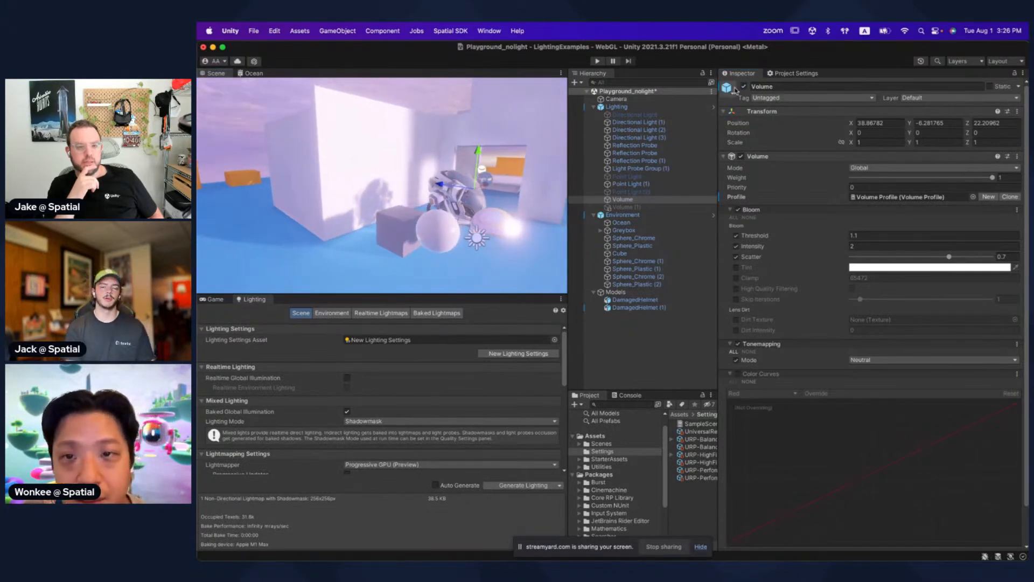
click(1006, 379)
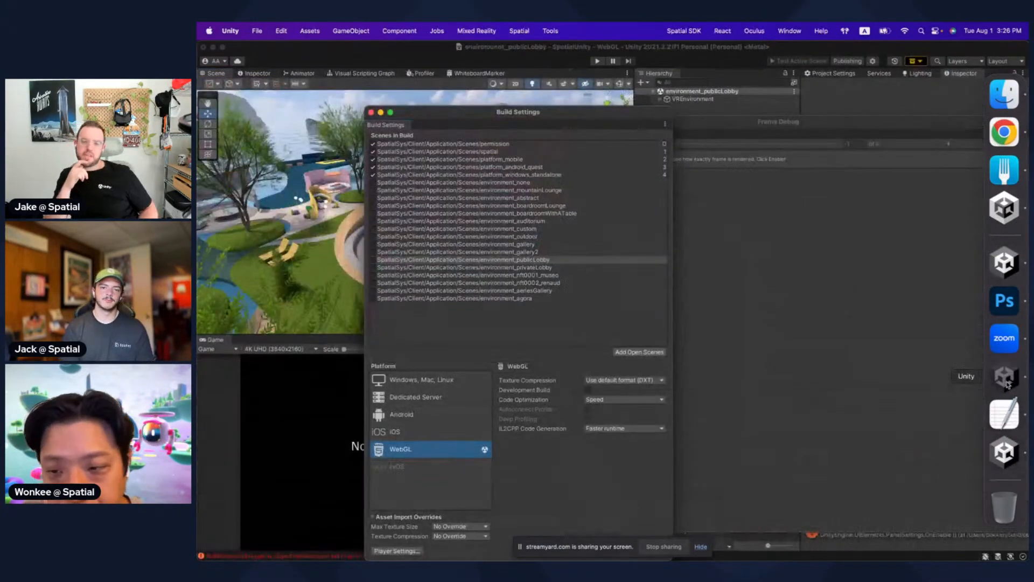
click(1007, 383)
click(1004, 264)
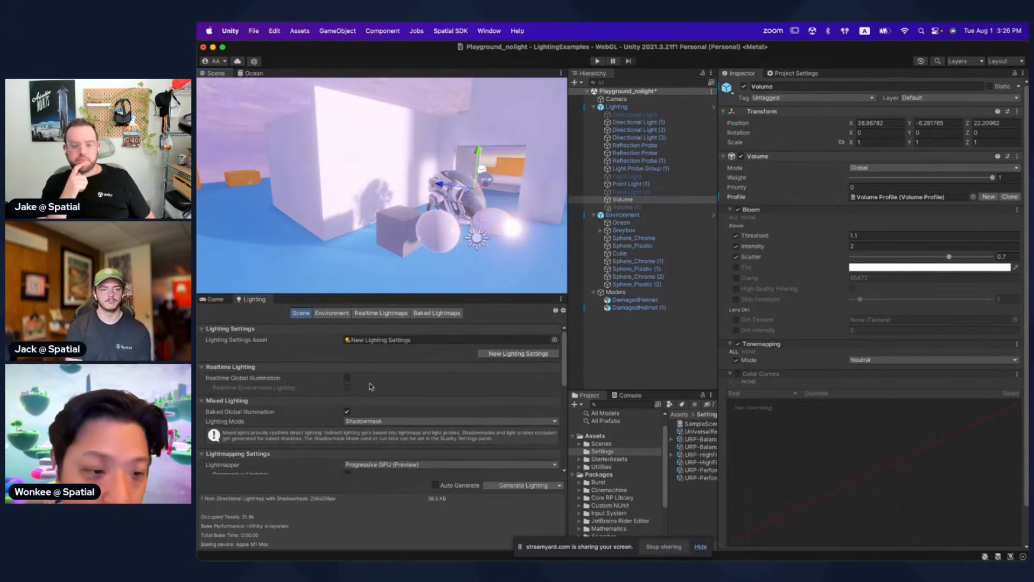
click(771, 73)
click(747, 73)
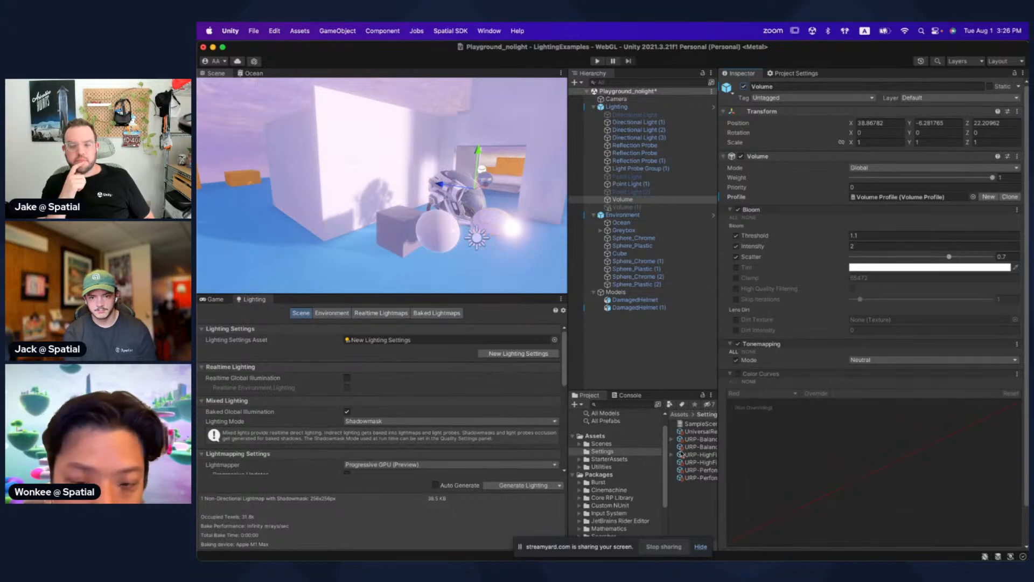
Step: Disable HDR in the second URP-Balanced asset of the Settings folder and inspect the bright wall
click(700, 447)
click(853, 257)
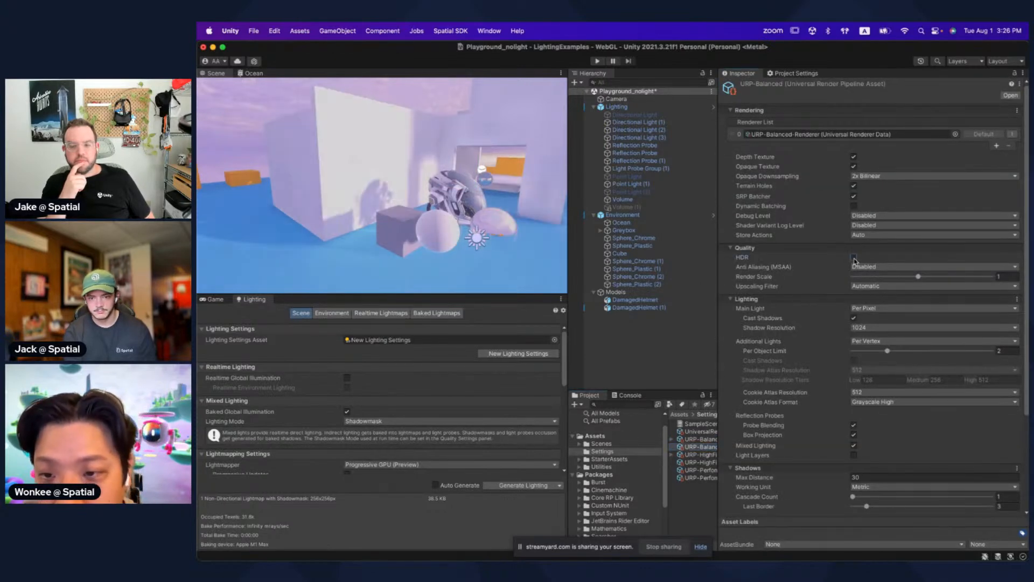
right_drag(482, 224, 425, 182)
scroll(425, 187, up, 3)
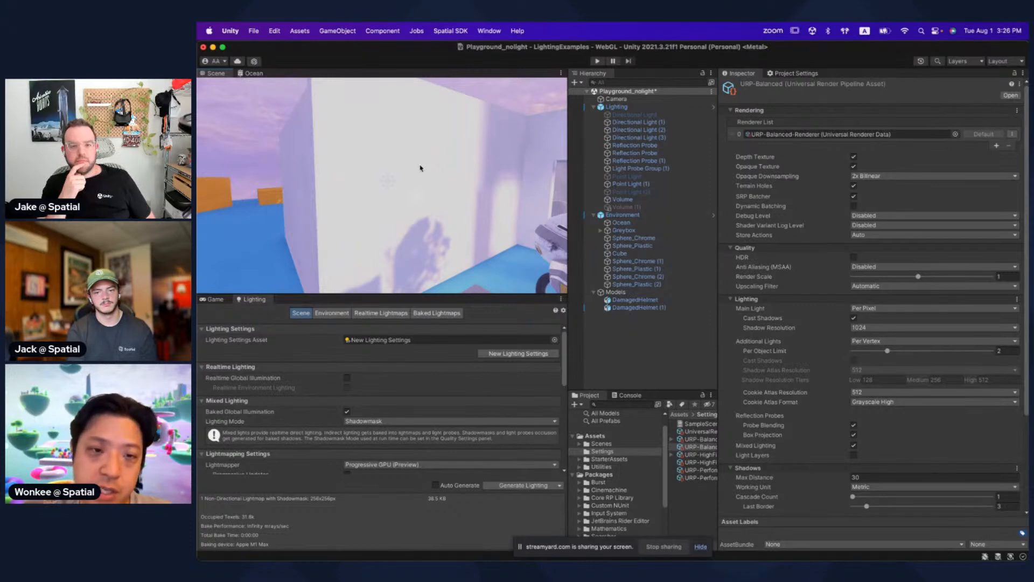
scroll(420, 168, down, 3)
right_drag(420, 169, 350, 153)
Step: Re-enable HDR in the URP-Balanced asset and inspect the glow on the wall and spheres
click(853, 257)
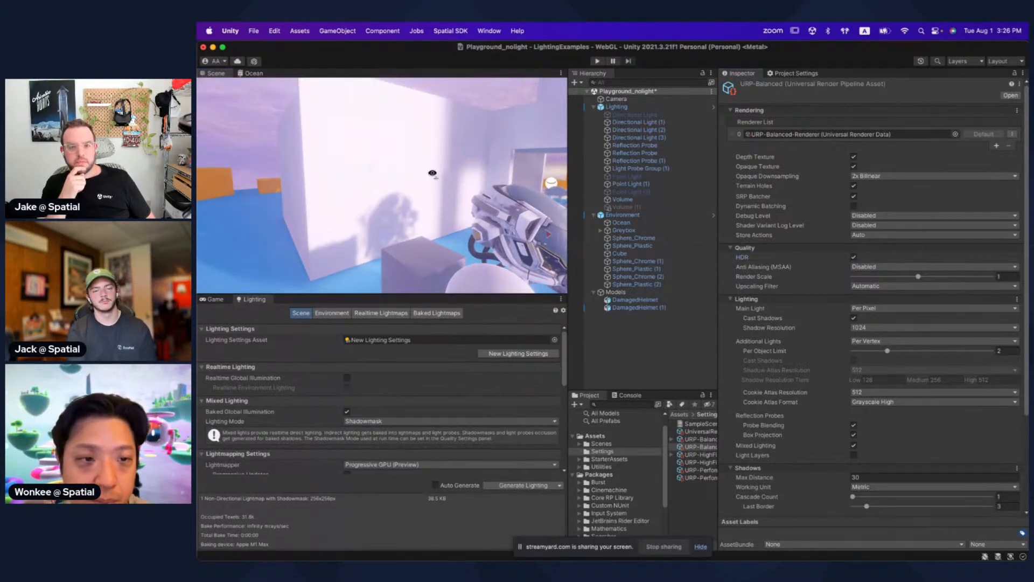
scroll(432, 176, down, 3)
right_drag(433, 176, 457, 184)
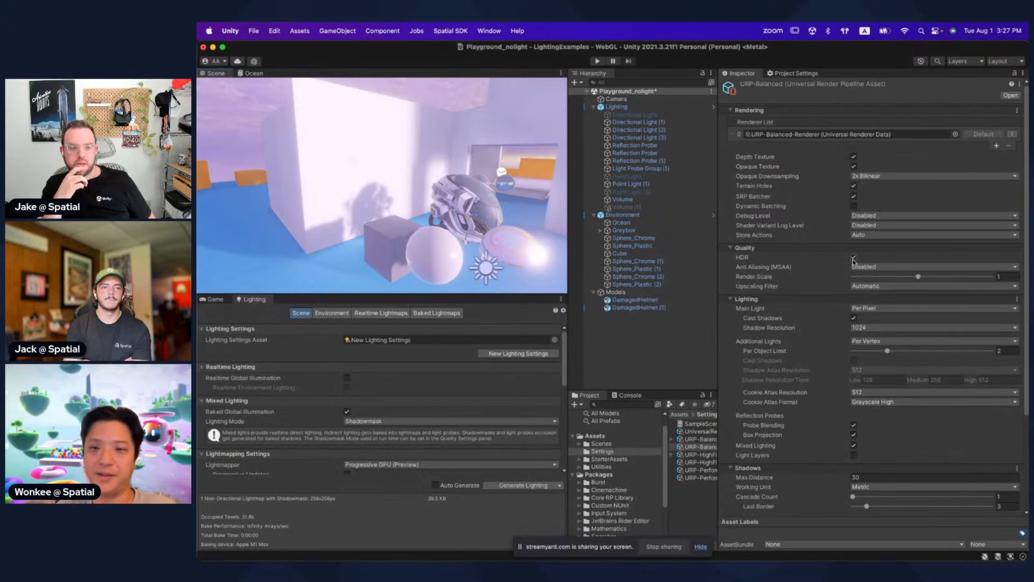
scroll(513, 243, down, 3)
right_drag(431, 205, 459, 206)
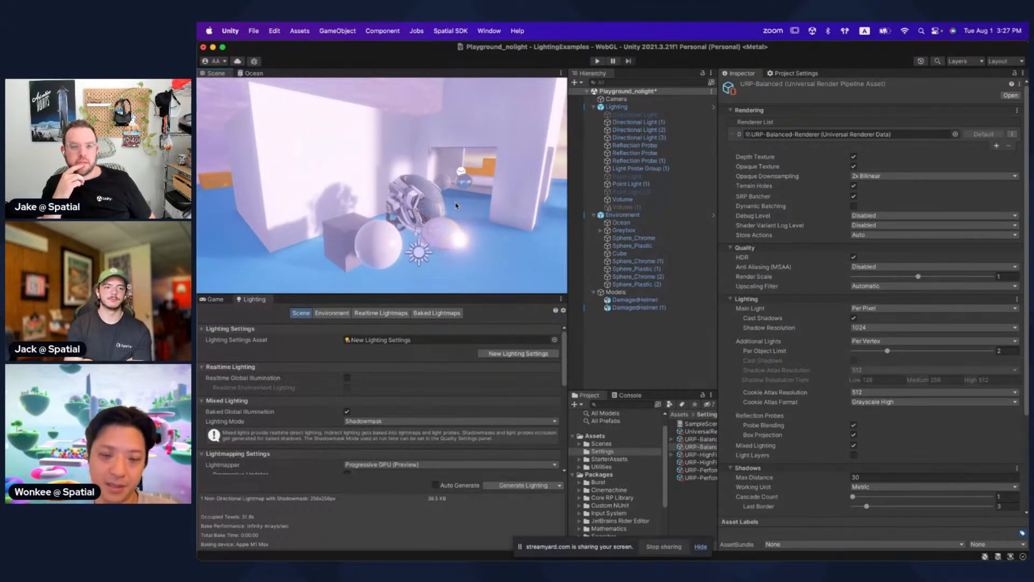
right_drag(457, 197, 476, 200)
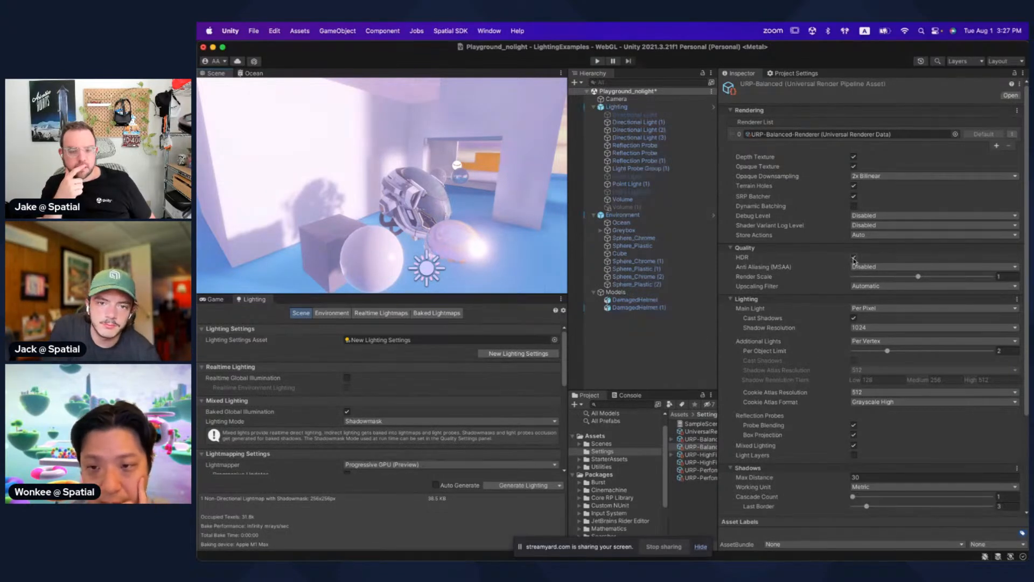
Step: Reselect the URP-Balanced asset and toggle its HDR setting off and on to compare the scene
click(706, 439)
click(706, 446)
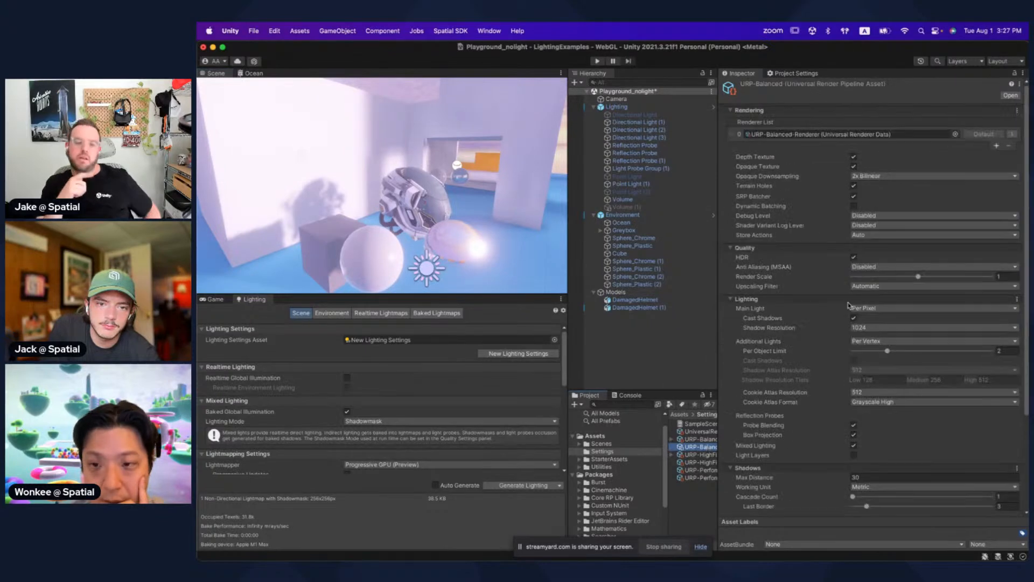
click(854, 257)
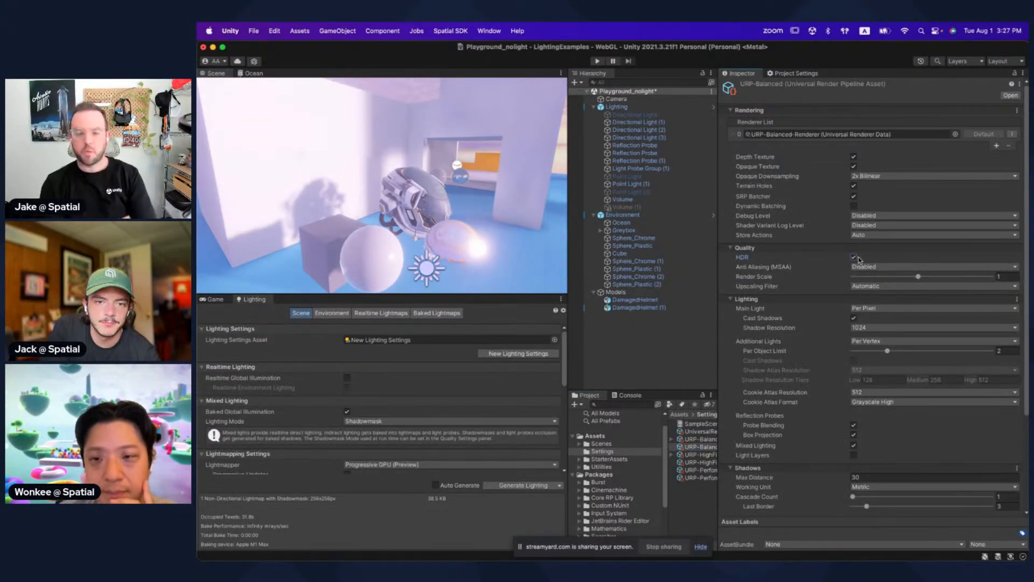
click(854, 258)
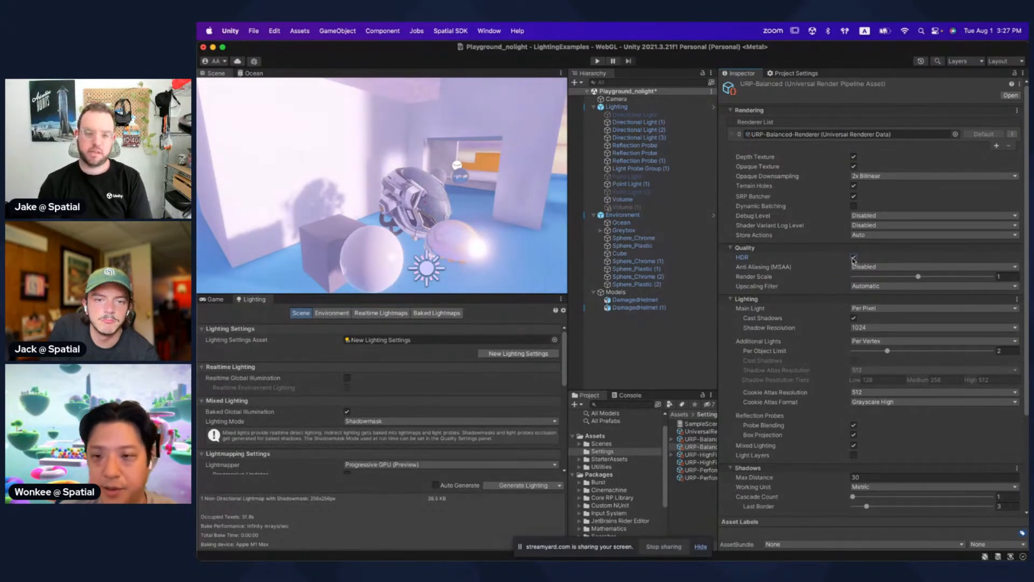
Step: Select DamagedHelmet (1) and inspect its visor up close in the maximized scene
right_drag(393, 211, 447, 186)
click(399, 219)
key(shift+space)
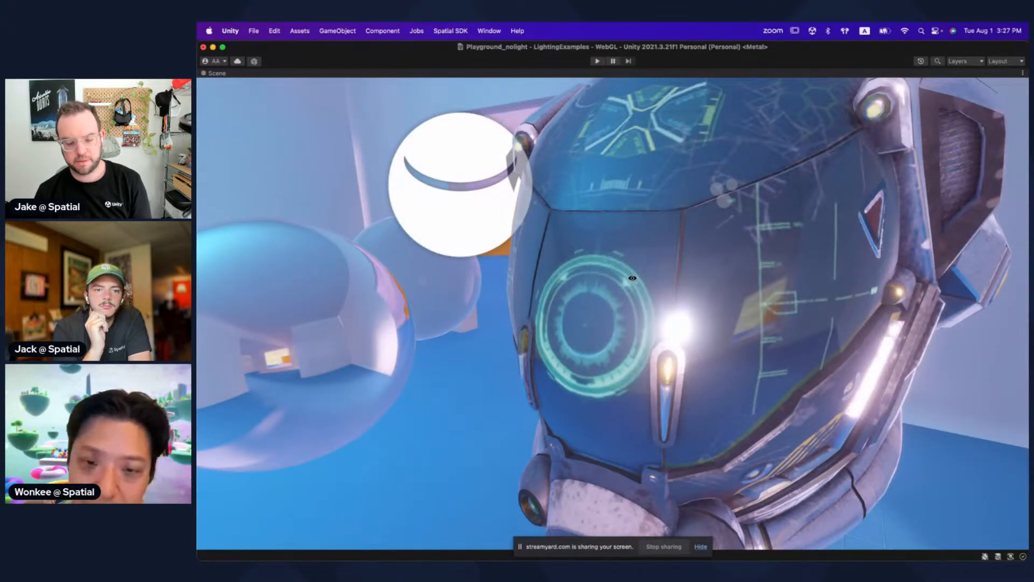
scroll(634, 280, down, 3)
key(shift+space)
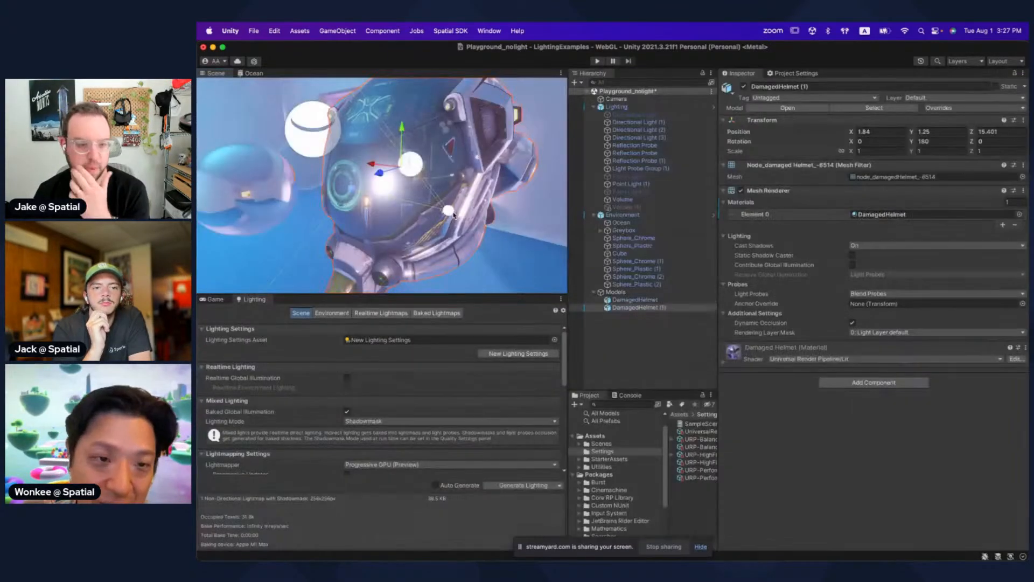
Step: Raise the Damaged Helmet material's emission color by three exposure steps, to RGB 8, and view the visor's glow
click(780, 347)
scroll(781, 365, down, 5)
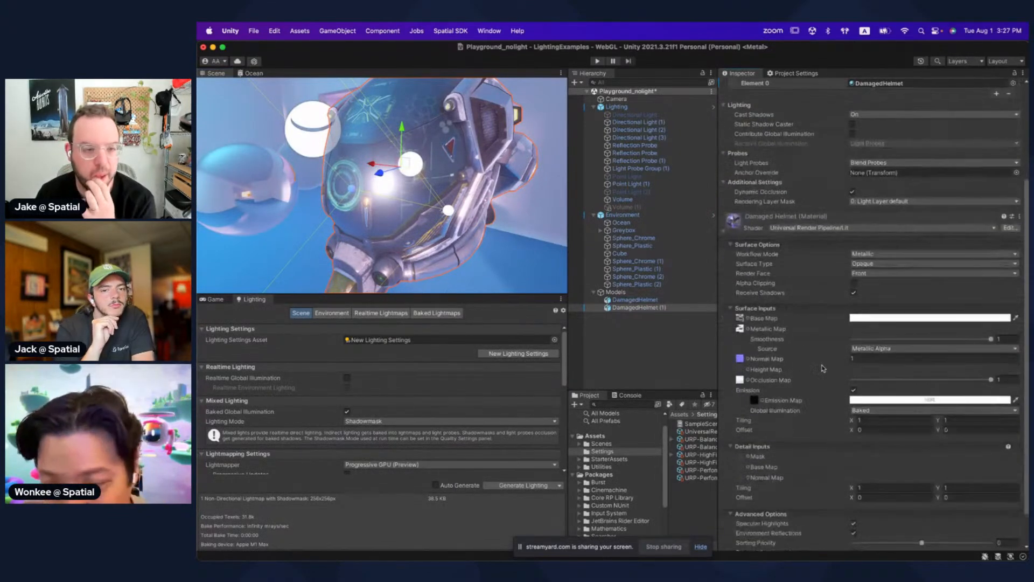
click(915, 395)
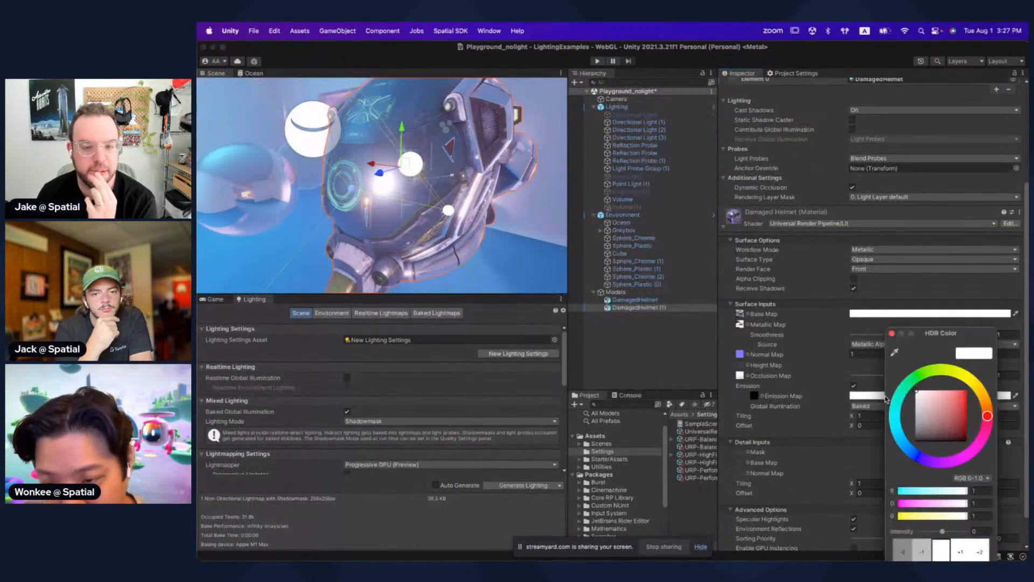
drag(930, 334, 688, 142)
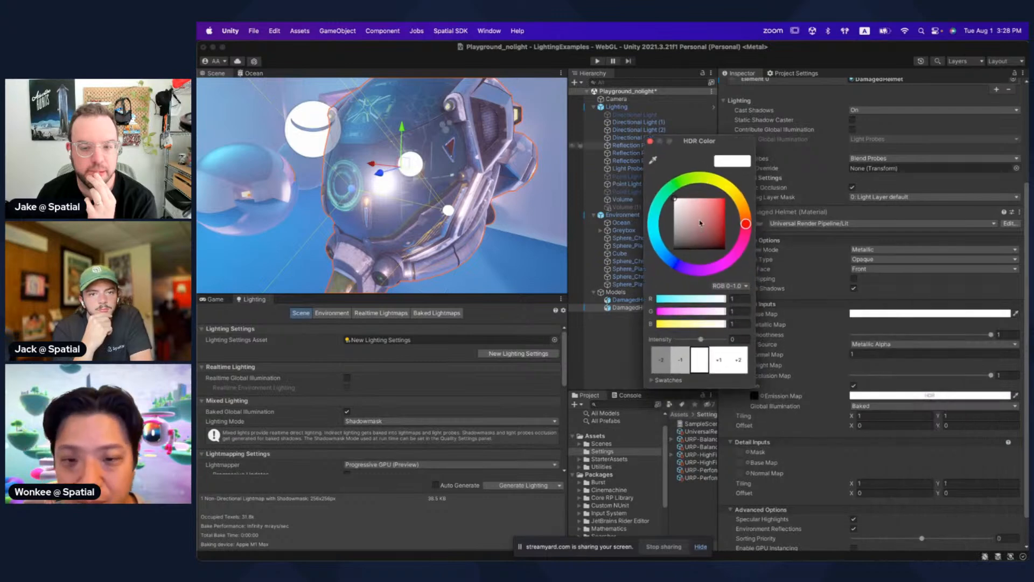
click(717, 363)
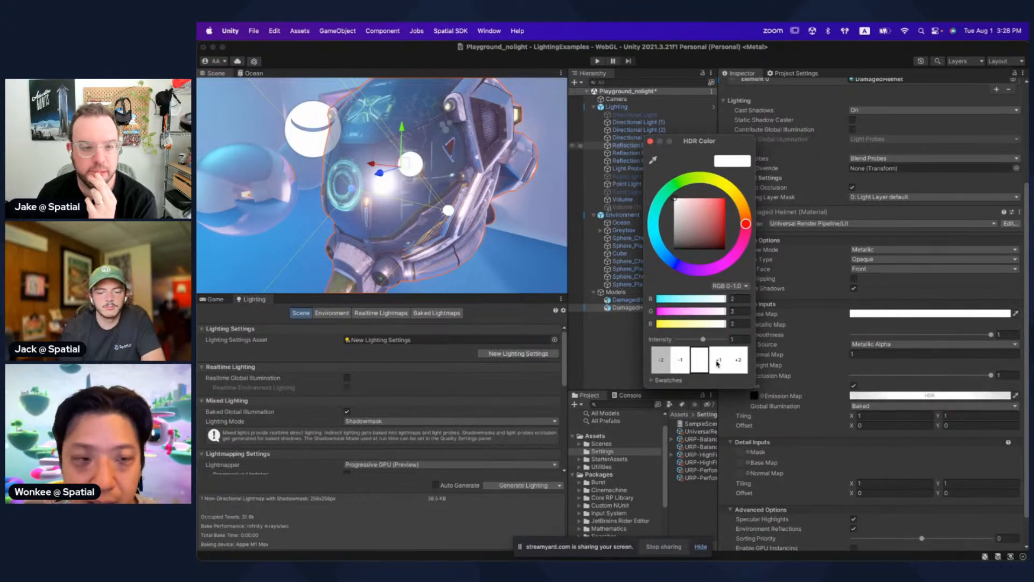
click(718, 364)
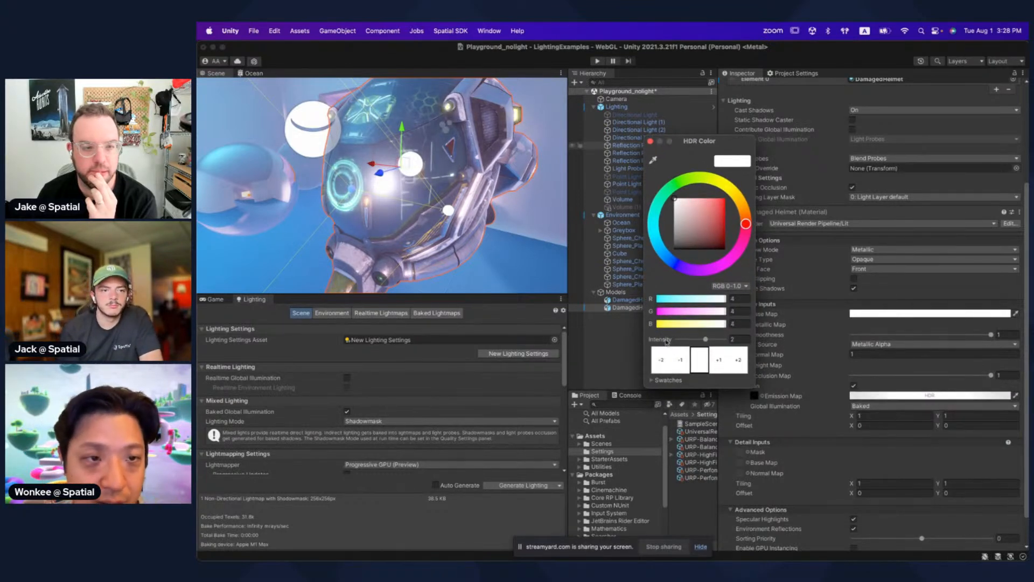
click(719, 360)
alt+drag(365, 191, 495, 204)
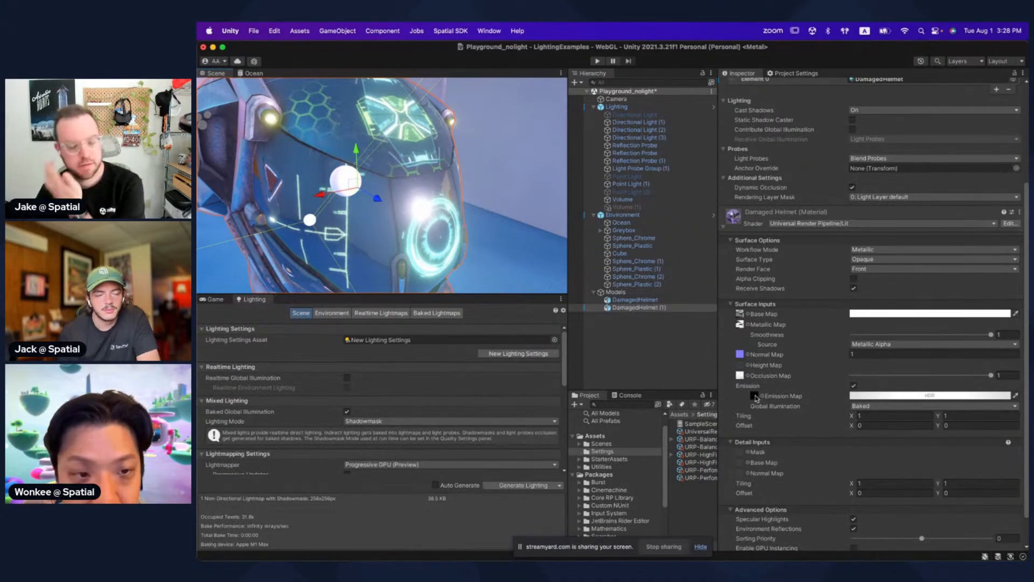
Step: Locate the helmet material's Emission Map texture among the project assets
click(754, 396)
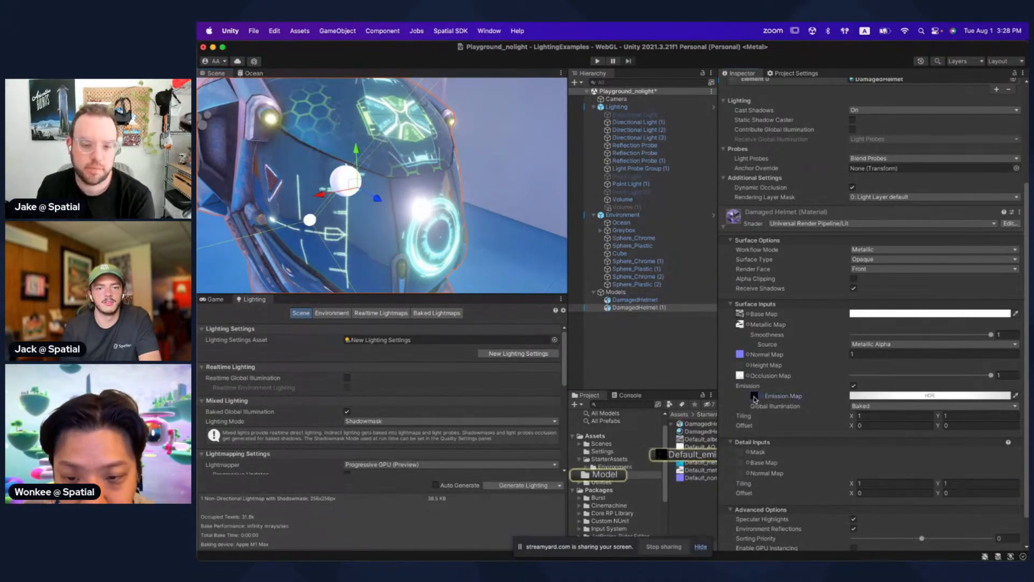
click(755, 397)
drag(850, 349, 828, 288)
click(391, 222)
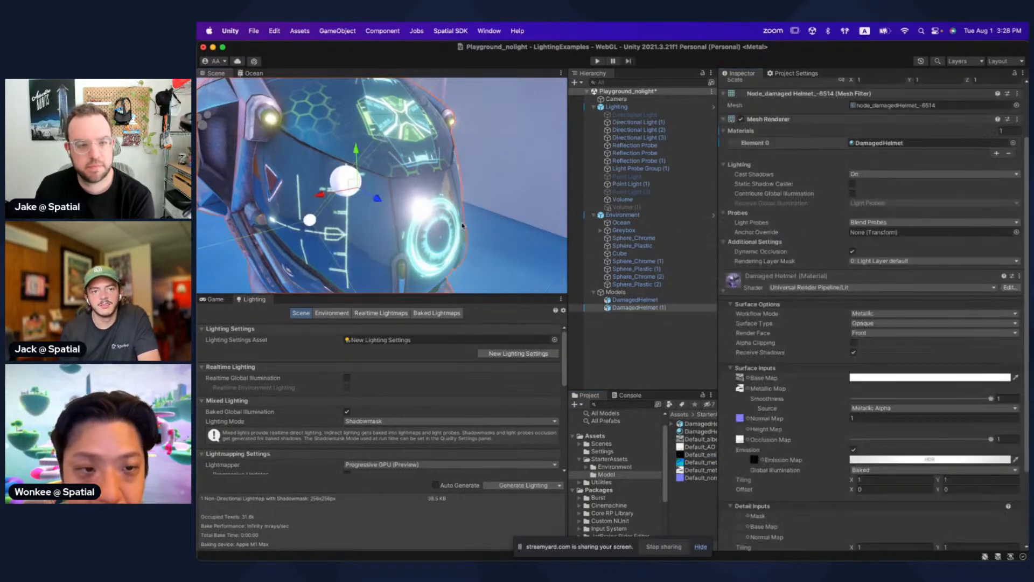
Step: Set the Damaged Helmet material's emission color intensity to 4.4
scroll(815, 326, down, 5)
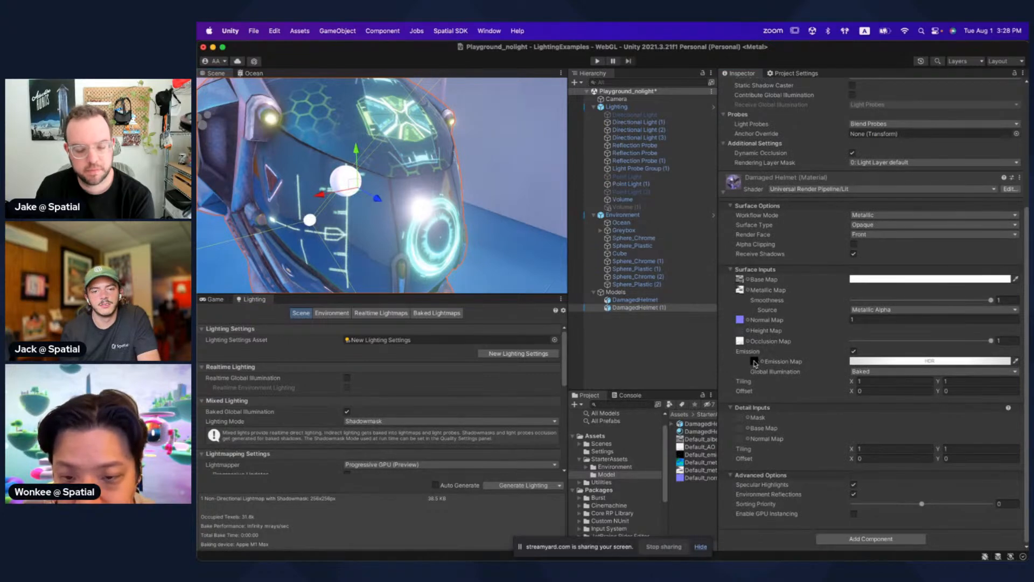
click(861, 361)
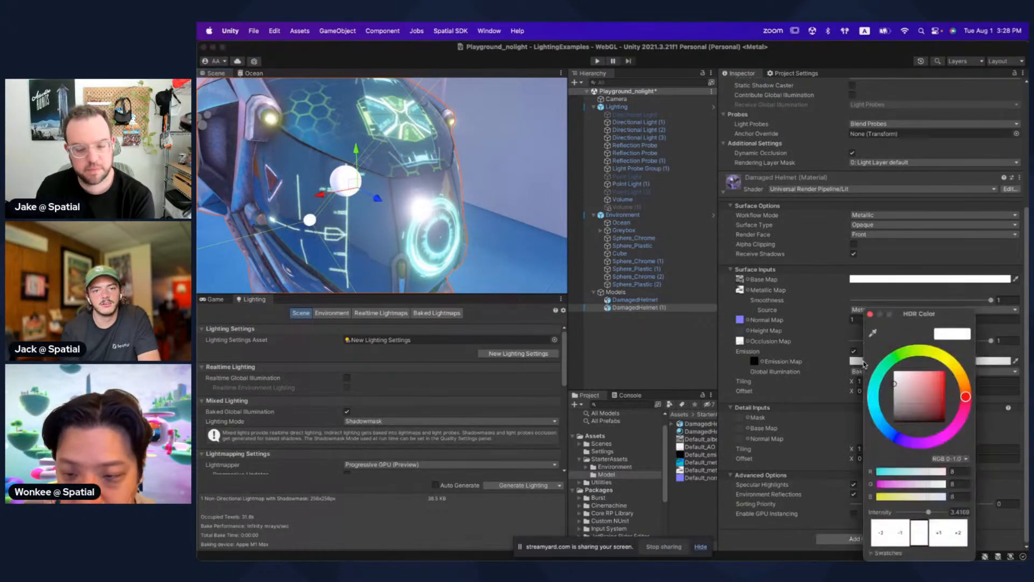
drag(909, 318, 713, 108)
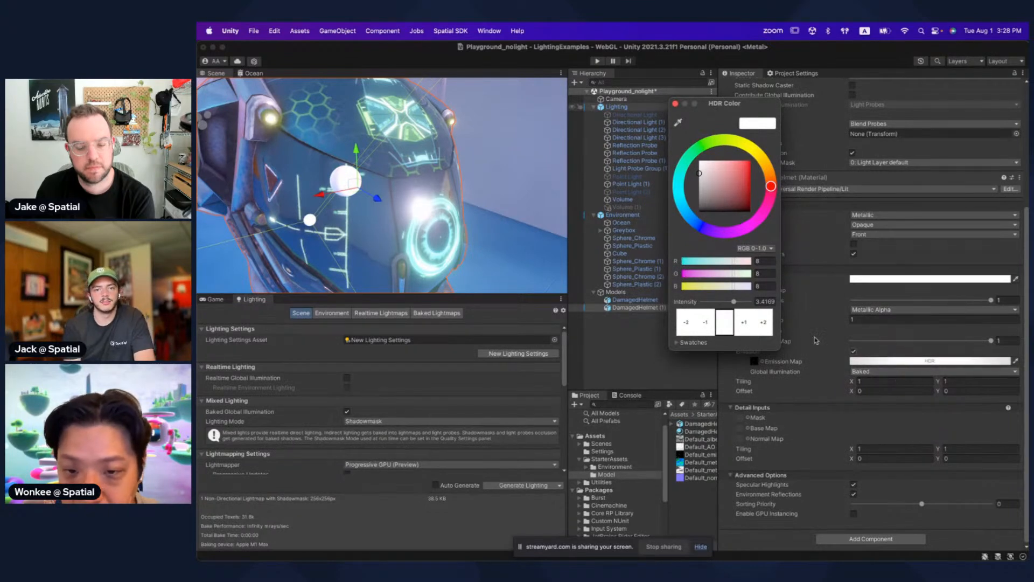
drag(733, 301, 735, 302)
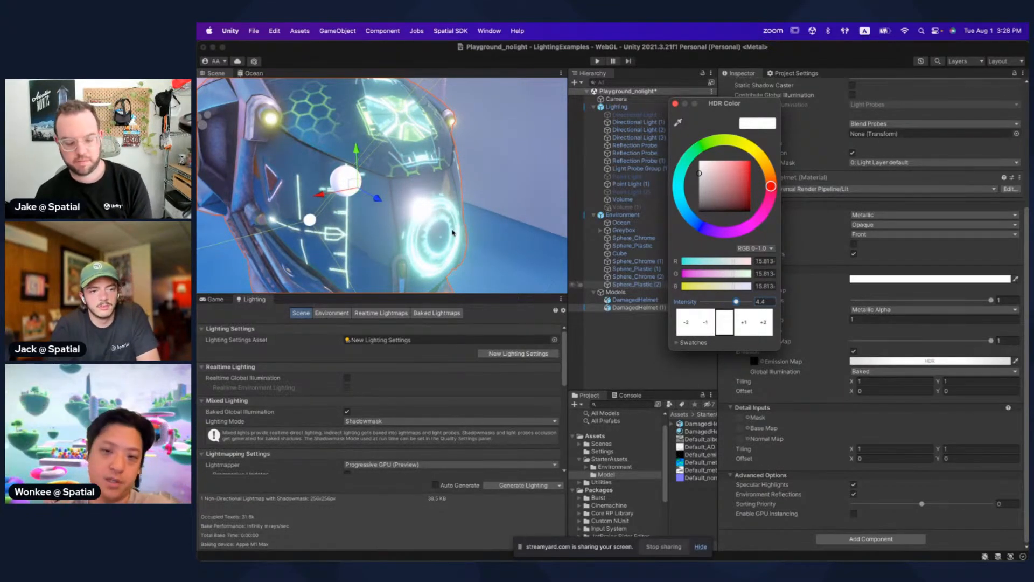
mouse_move(417, 231)
alt+mouse_down()
mouse_move(336, 194)
mouse_move(420, 225)
alt+mouse_up()
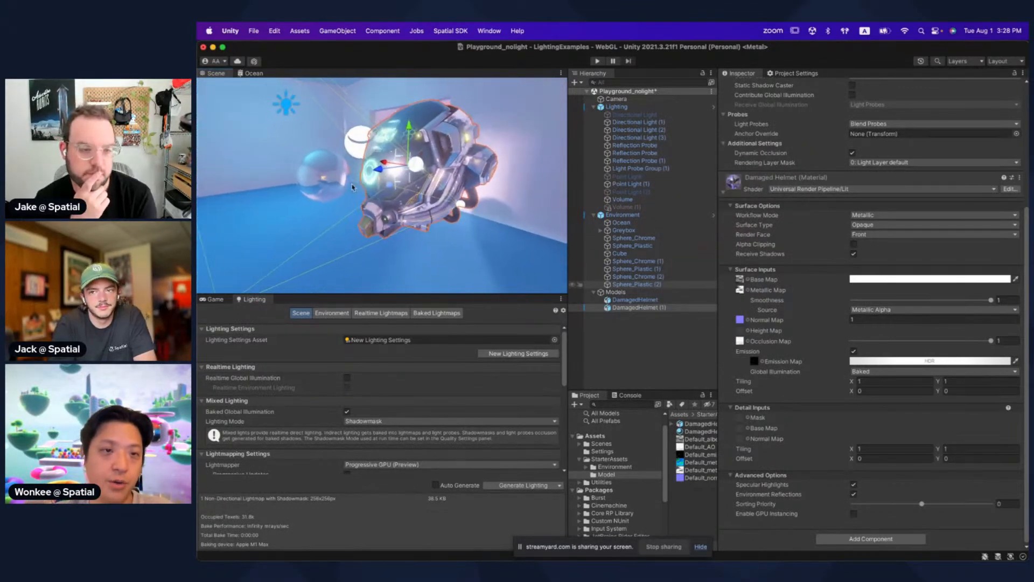
Step: Examine the emissive helmet from several angles and distances in the maximized scene
key(shift+space)
alt+drag(494, 249, 617, 277)
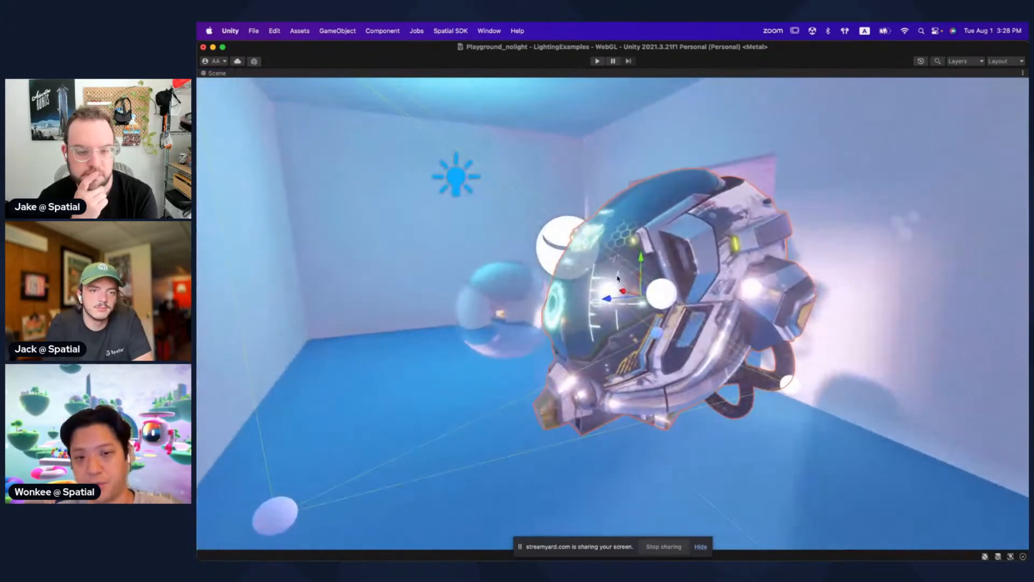
key(s)
right_drag(591, 275, 609, 300)
key(a)
key(w)
key(s)
key(shift+space)
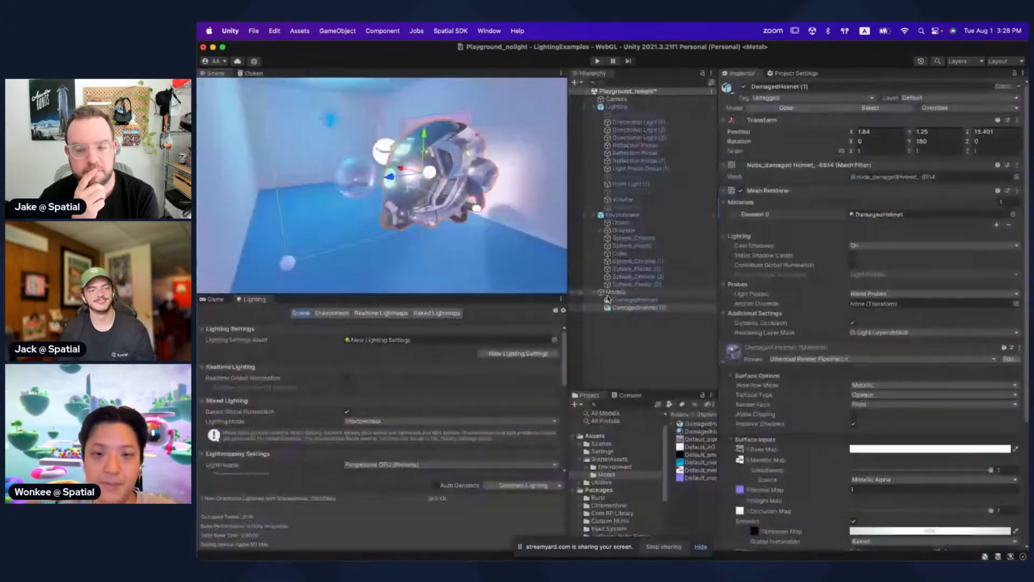
Step: Review the helmet material's emission color and the Point Light (1) settings
scroll(813, 350, down, 5)
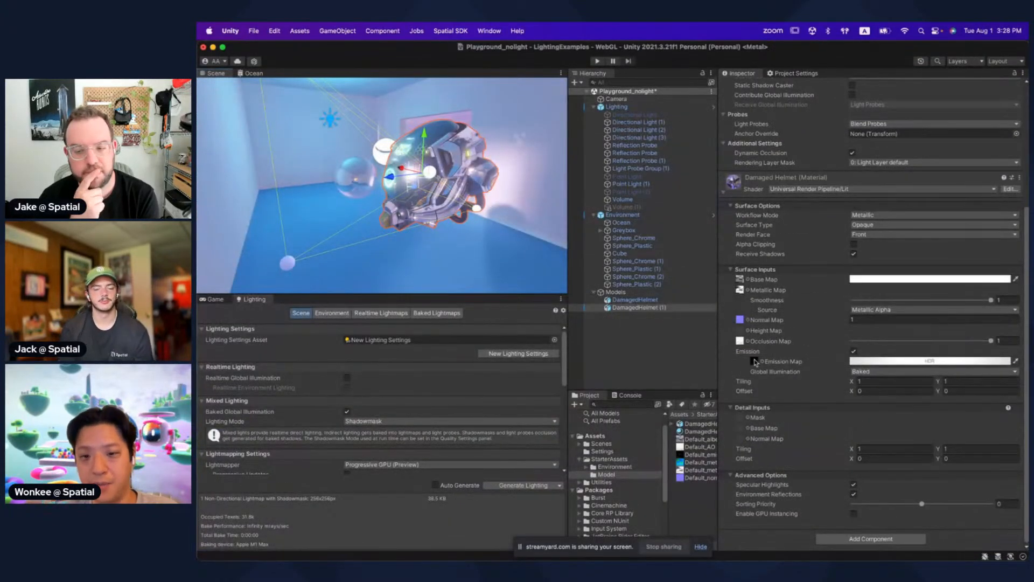
click(916, 360)
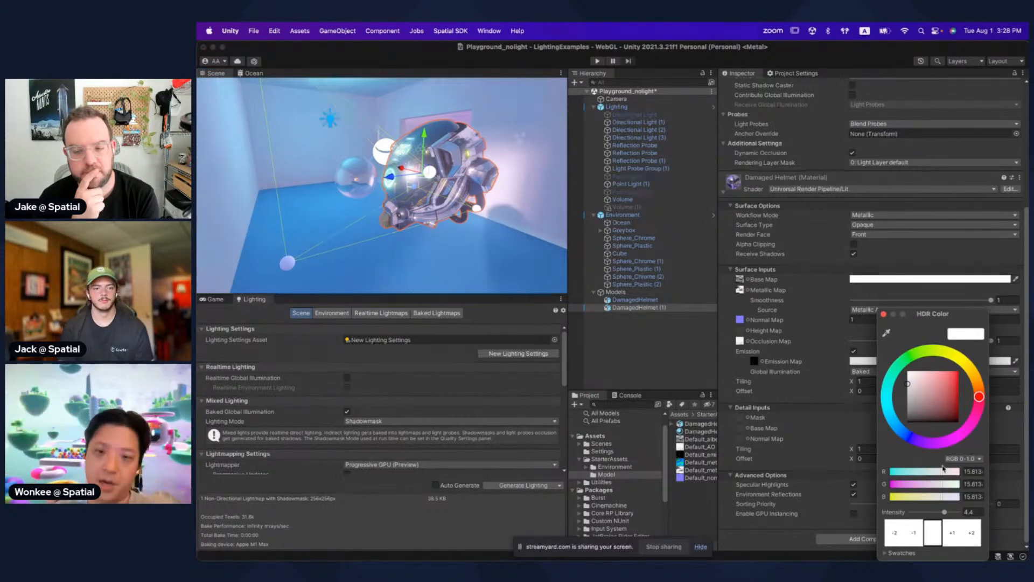
click(662, 184)
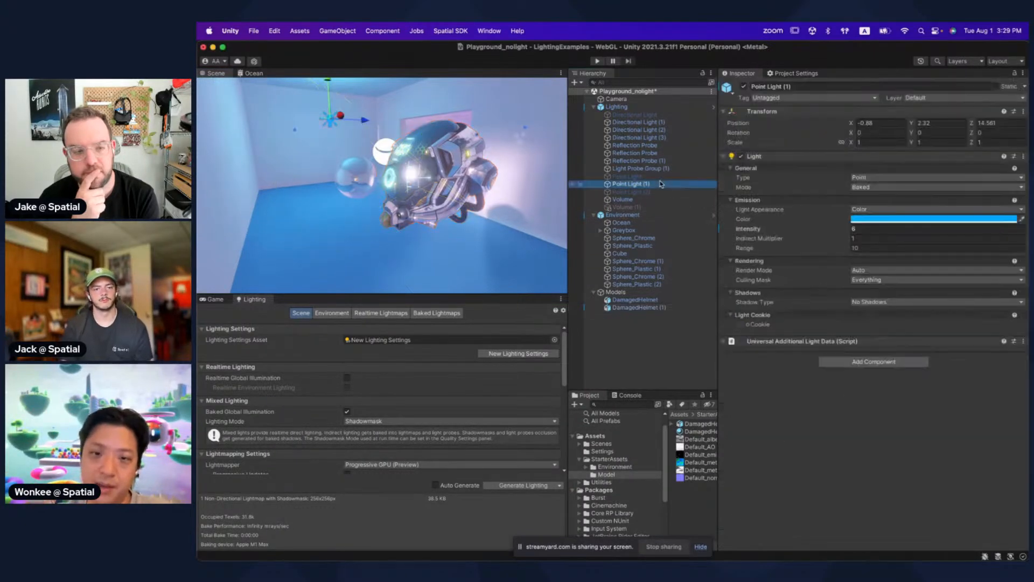
scroll(404, 186, up, 5)
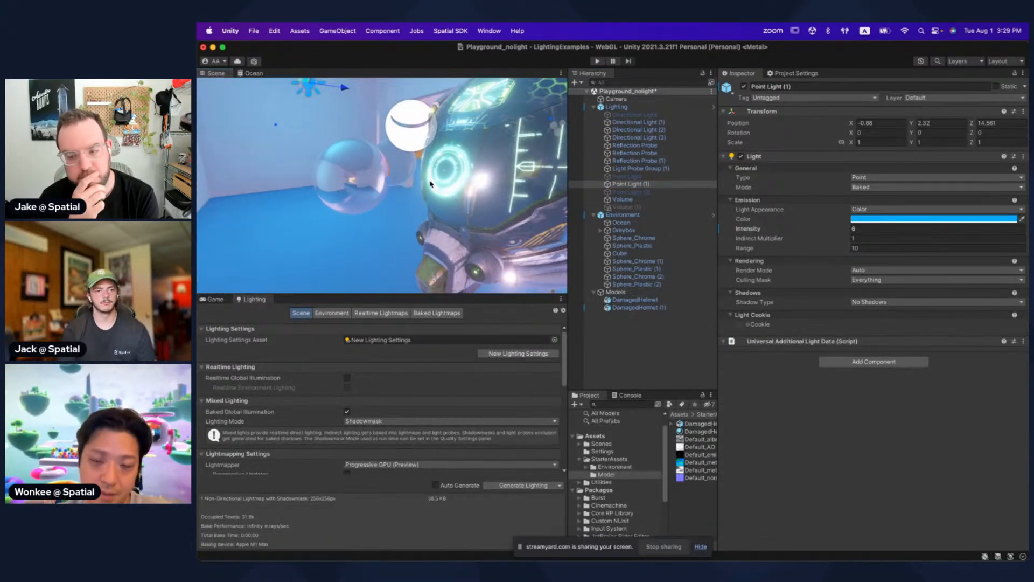
Step: Review the Volume's Bloom and Tonemapping settings, then inspect Point Light (1) in the blue room
click(622, 199)
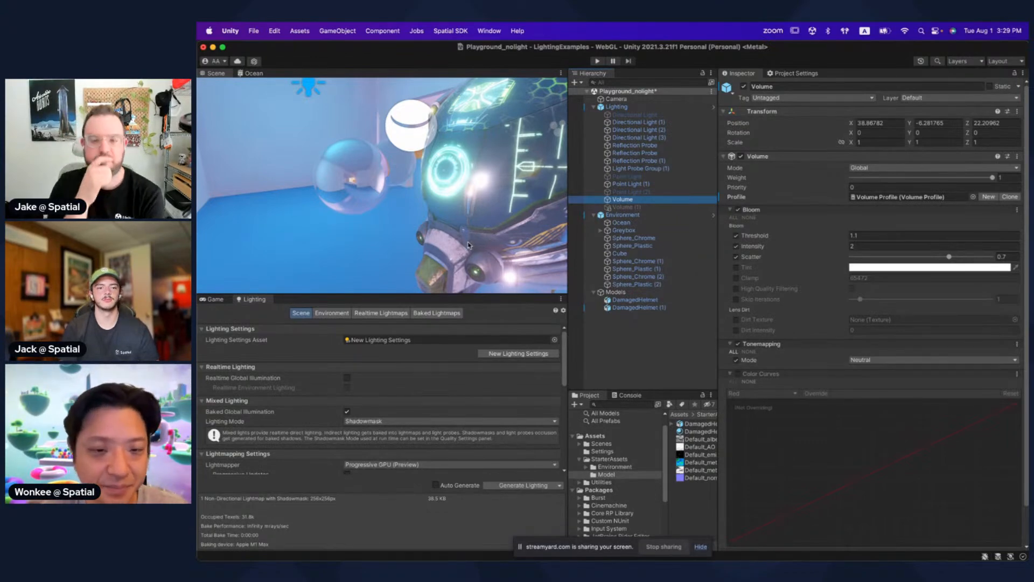
key(ctrl+Right)
key(ctrl+Left)
mouse_move(429, 192)
right_down()
mouse_move(422, 156)
mouse_move(399, 143)
mouse_move(426, 181)
right_up()
click(400, 143)
click(625, 184)
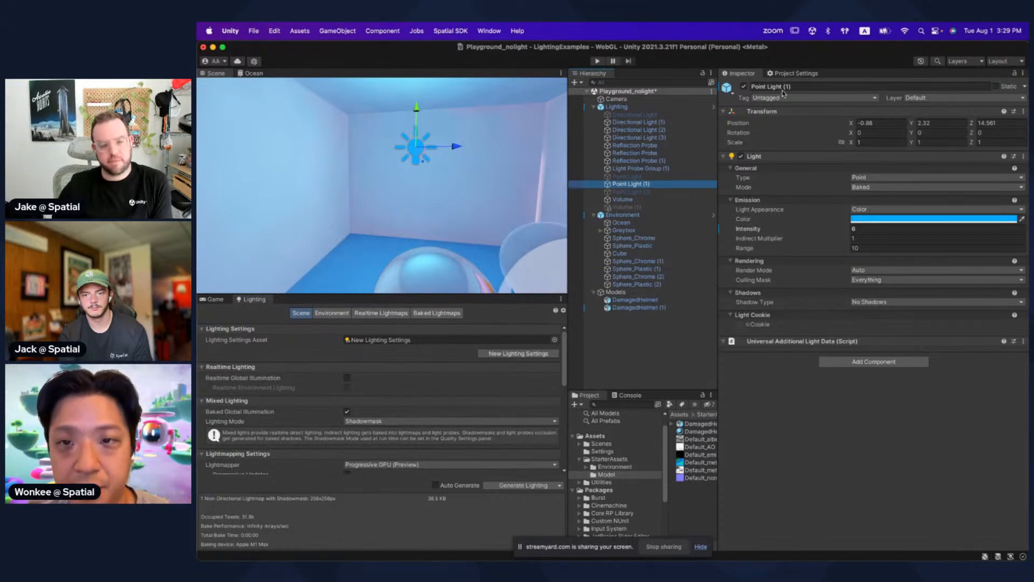
Step: Bake the lighting with Point Light (1) disabled and re-enable the light
click(743, 86)
click(518, 486)
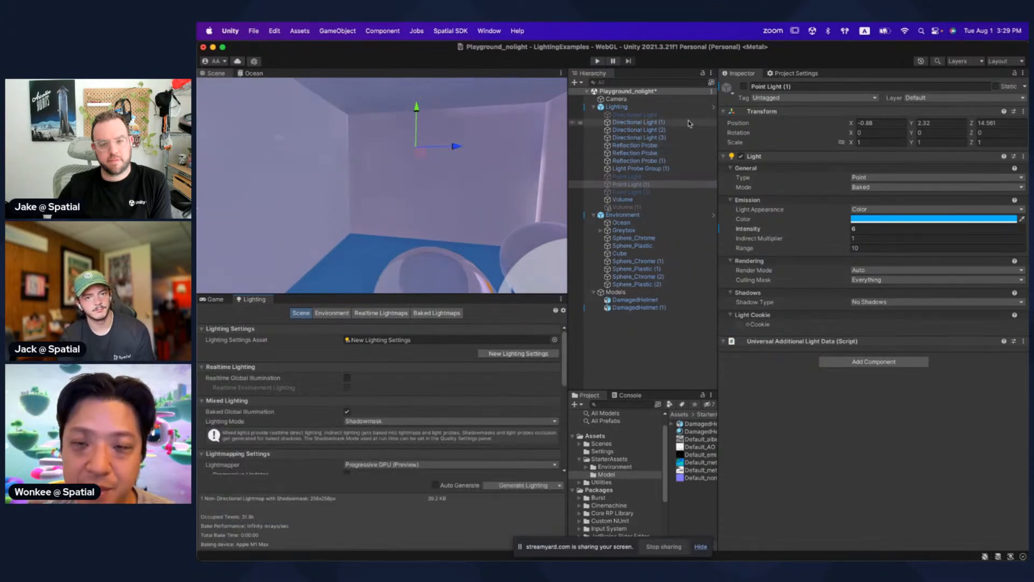
click(746, 90)
scroll(533, 167, up, 3)
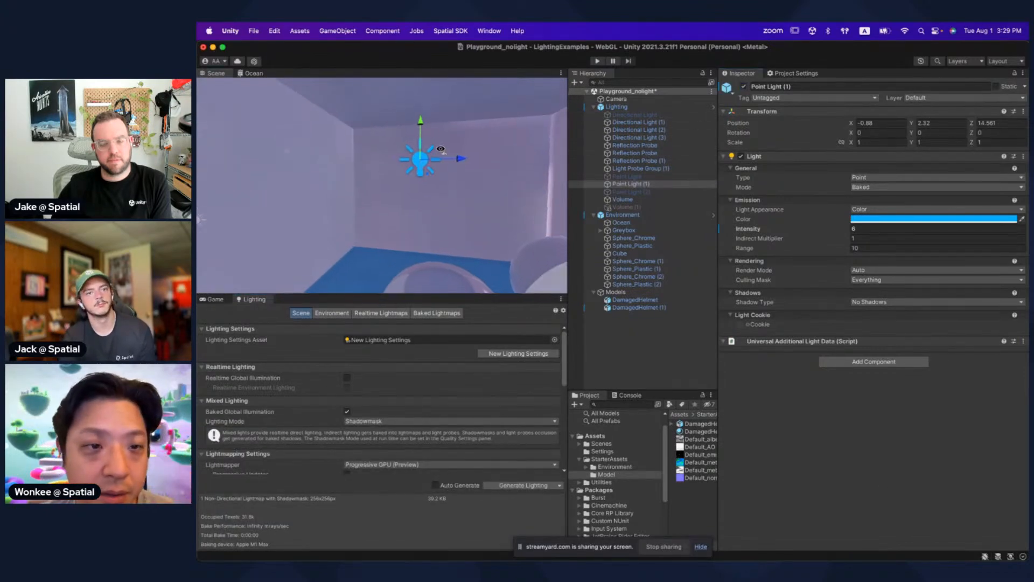
Step: Try an intensity of 15.8 on Point Light (1) and set it back down to 4
drag(750, 233, 774, 233)
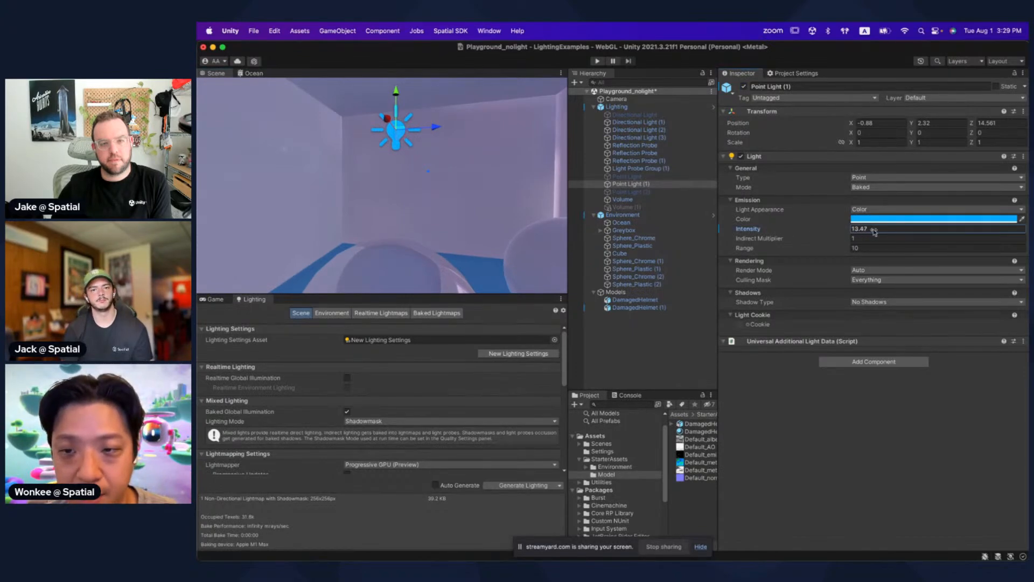
alt+drag(351, 177, 388, 185)
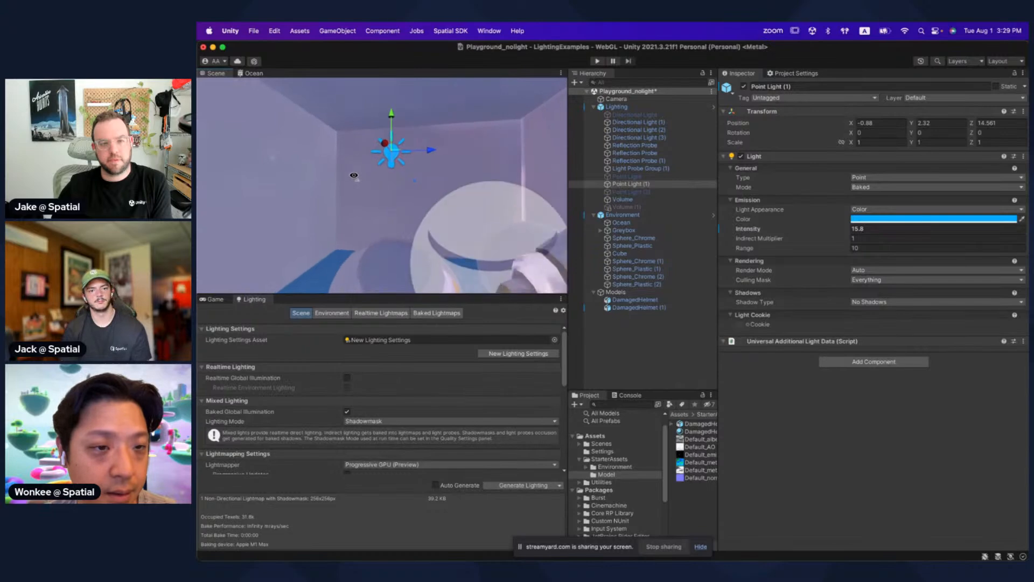
click(878, 229)
text(4)
Step: Change the mixed Lighting Mode to Baked Indirect and rebake the lighting with Point Light (1) disabled
click(372, 421)
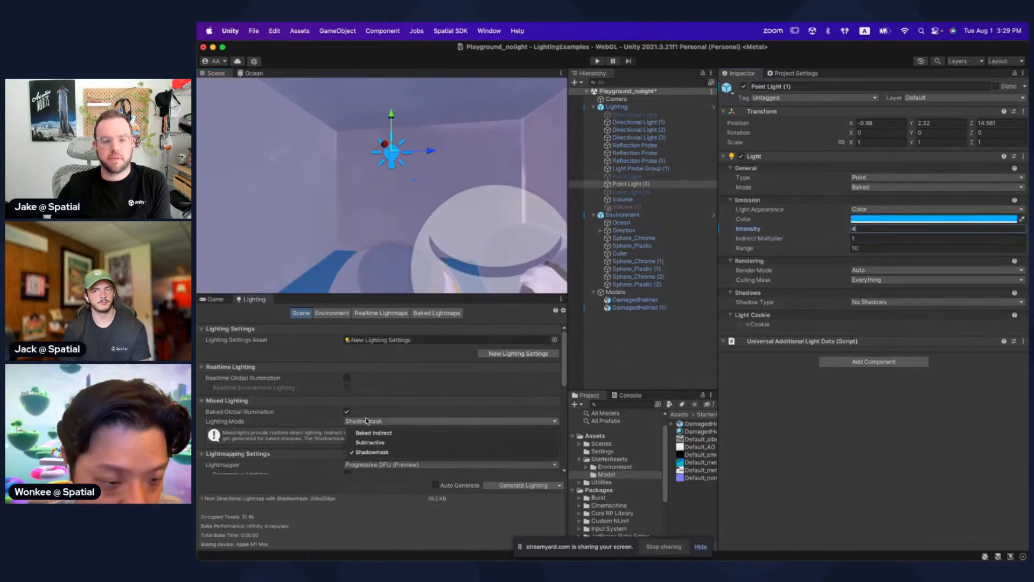
click(376, 434)
click(744, 87)
click(522, 485)
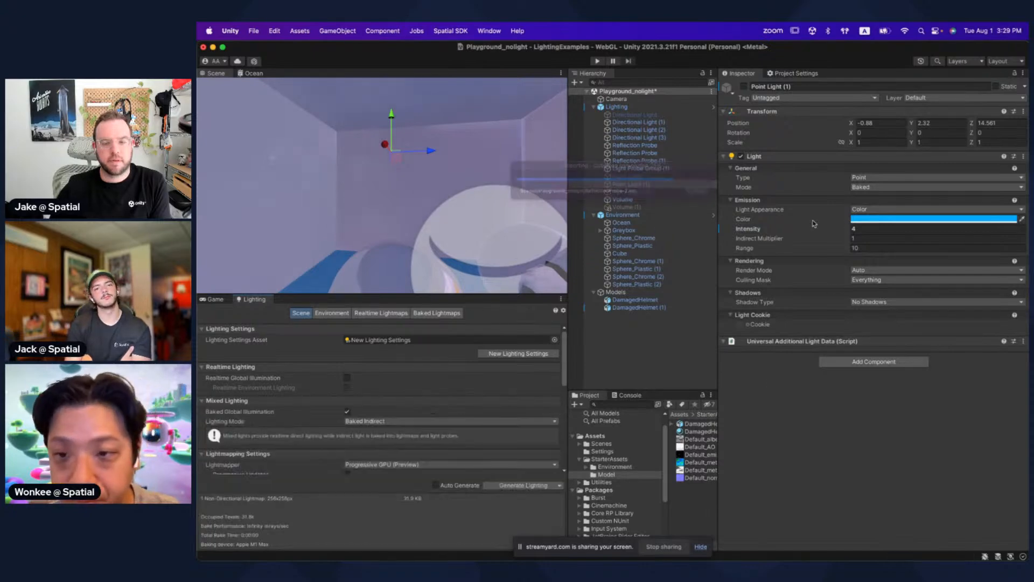
Step: Re-enable Point Light (1) and raise its intensity to 29.11
click(744, 86)
drag(770, 233, 795, 235)
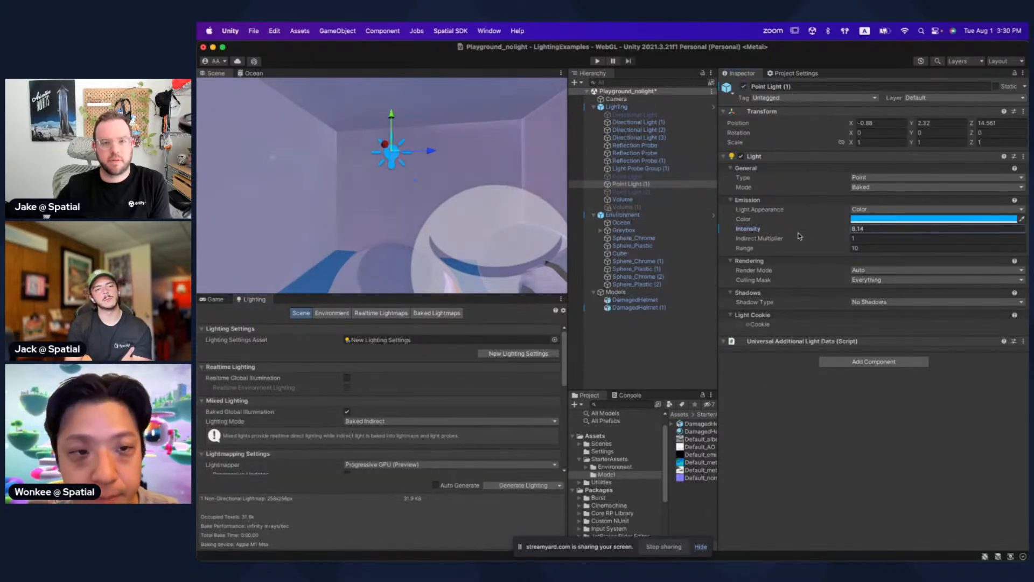
alt+drag(381, 194, 995, 206)
Step: Switch Point Light (1) to Realtime mode and raise its intensity to 38.07
click(862, 189)
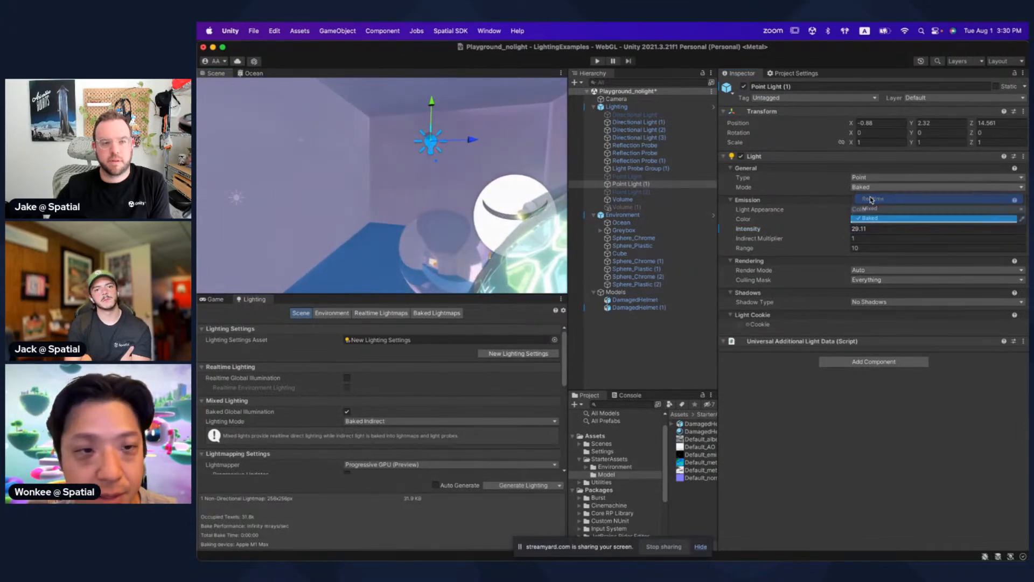
click(871, 199)
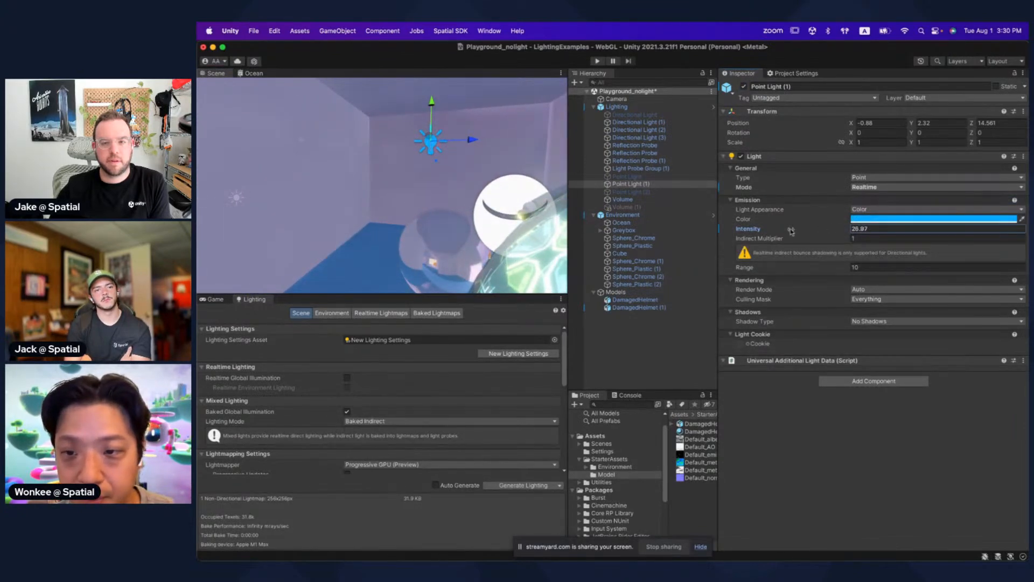
right_drag(317, 166, 356, 168)
key(w)
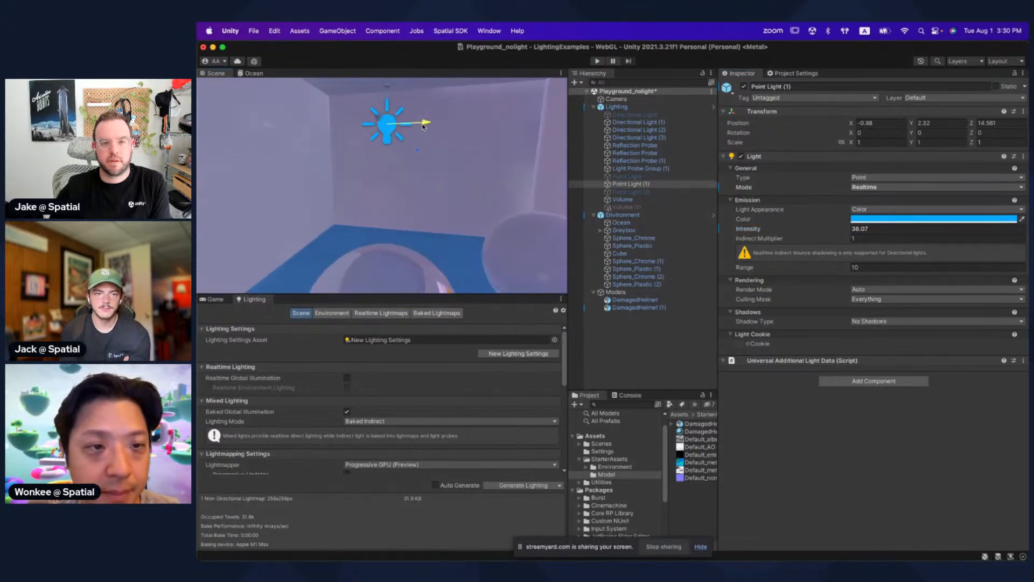
Step: Duplicate Point Light (1), disable the original and set the duplicate's intensity to 16.8
click(650, 185)
key(super+d)
click(650, 184)
click(743, 86)
click(630, 214)
drag(797, 228, 739, 234)
alt+drag(396, 186, 461, 192)
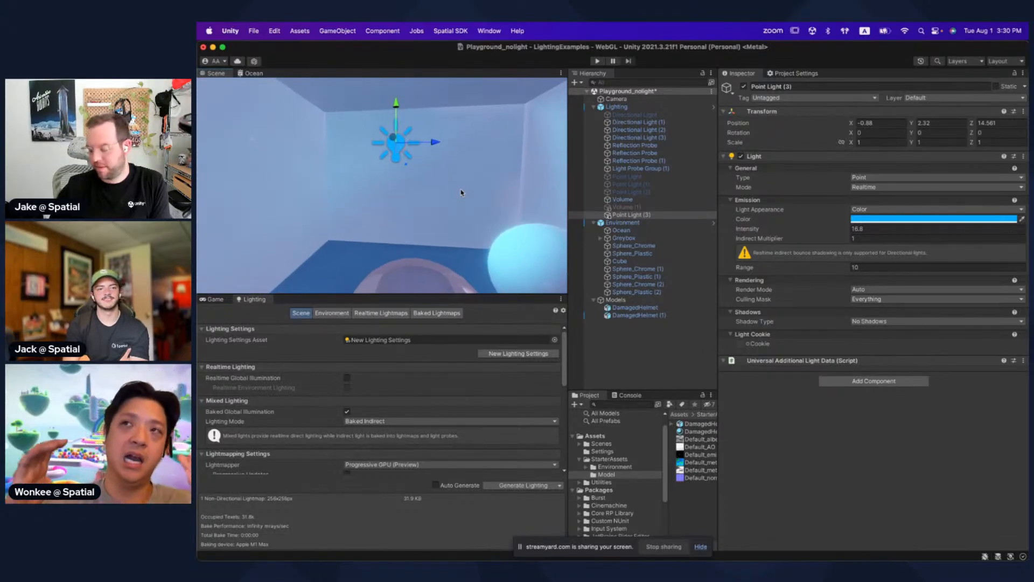
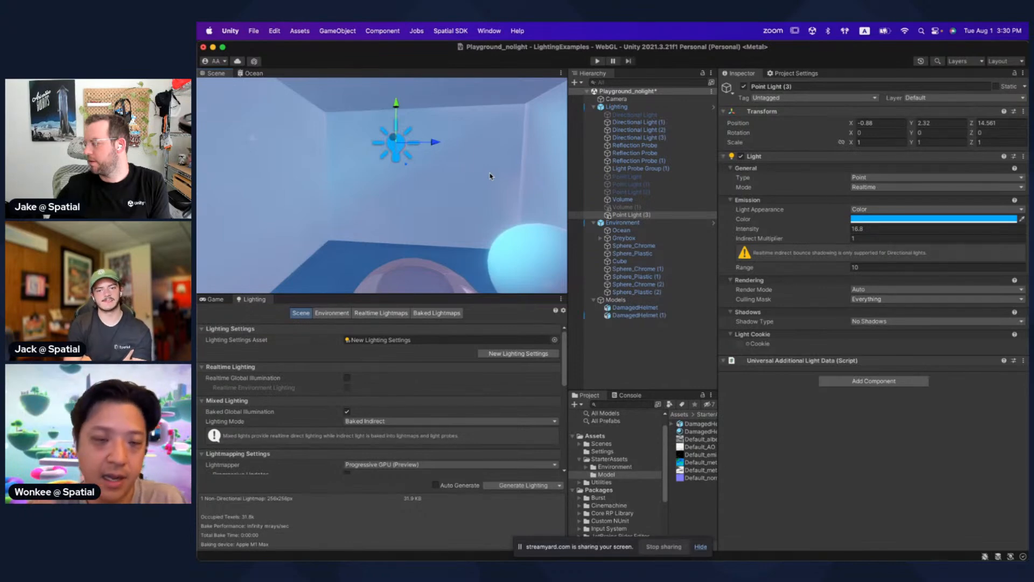
Step: Examine how the realtime point light shades the plastic sphere Sphere_Plastic (2) in the blue room
right_drag(491, 176, 438, 203)
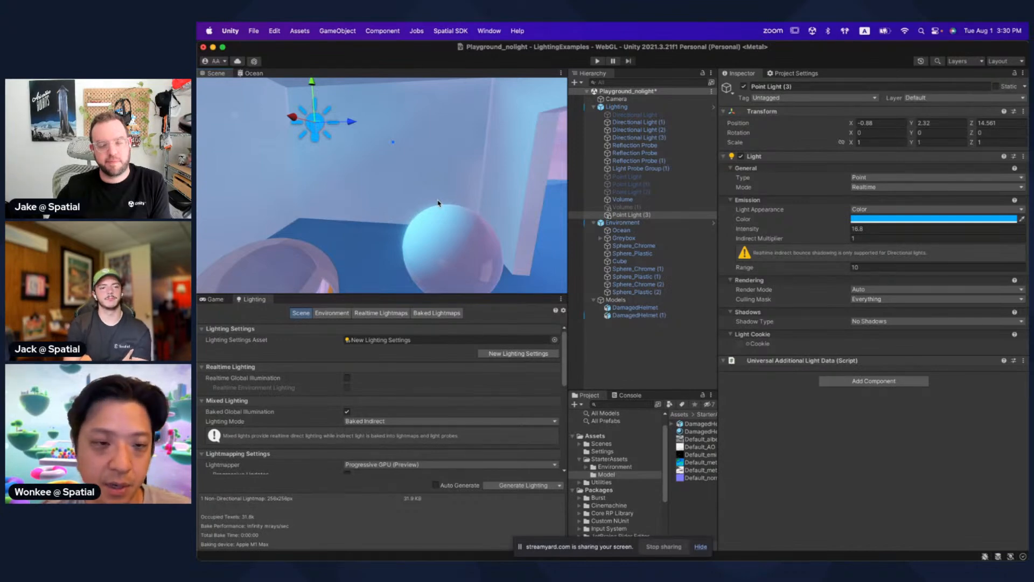
click(457, 230)
scroll(457, 226, up, 3)
click(457, 217)
scroll(457, 216, up, 3)
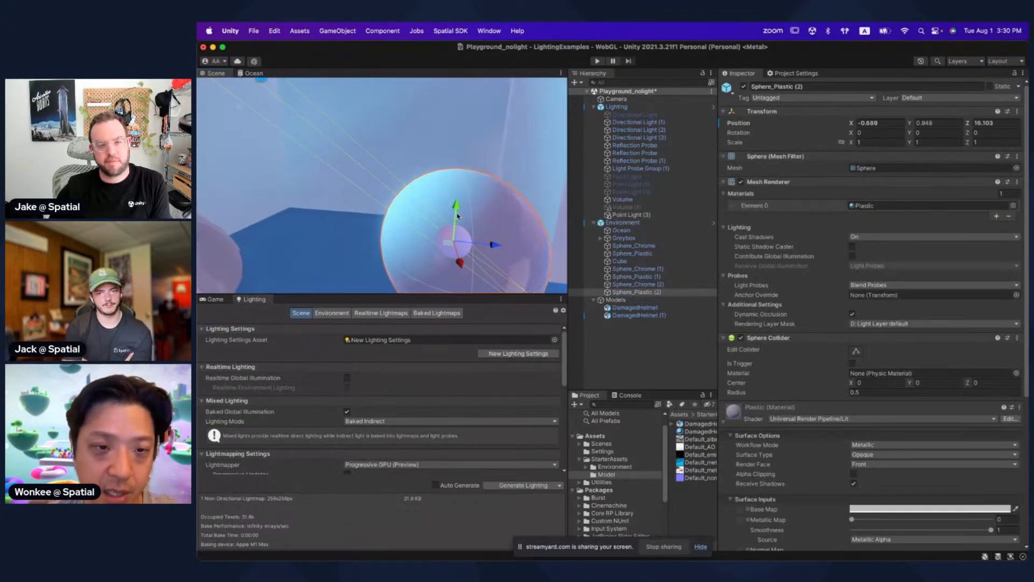
right_drag(457, 215, 445, 214)
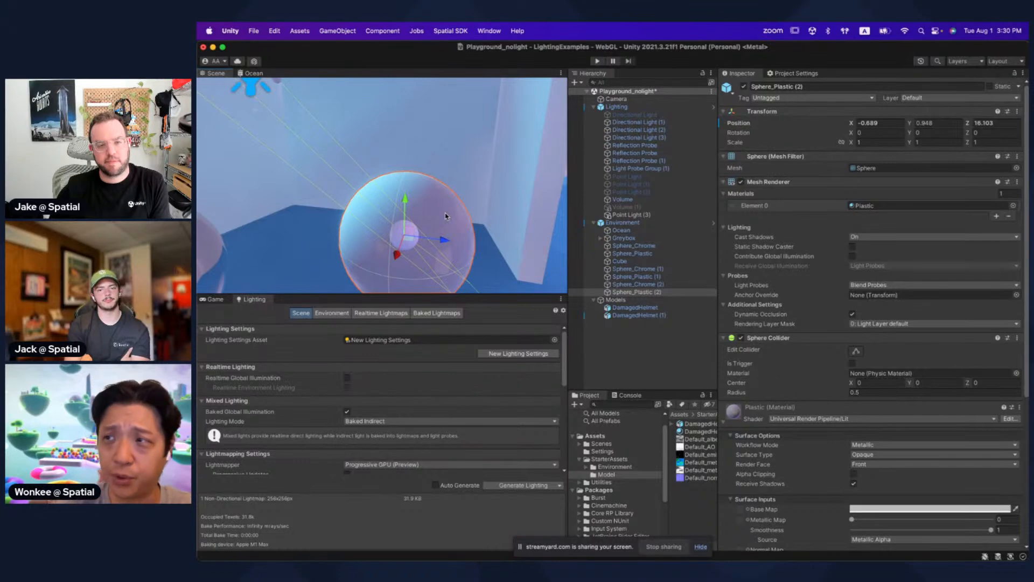
right_drag(440, 214, 411, 196)
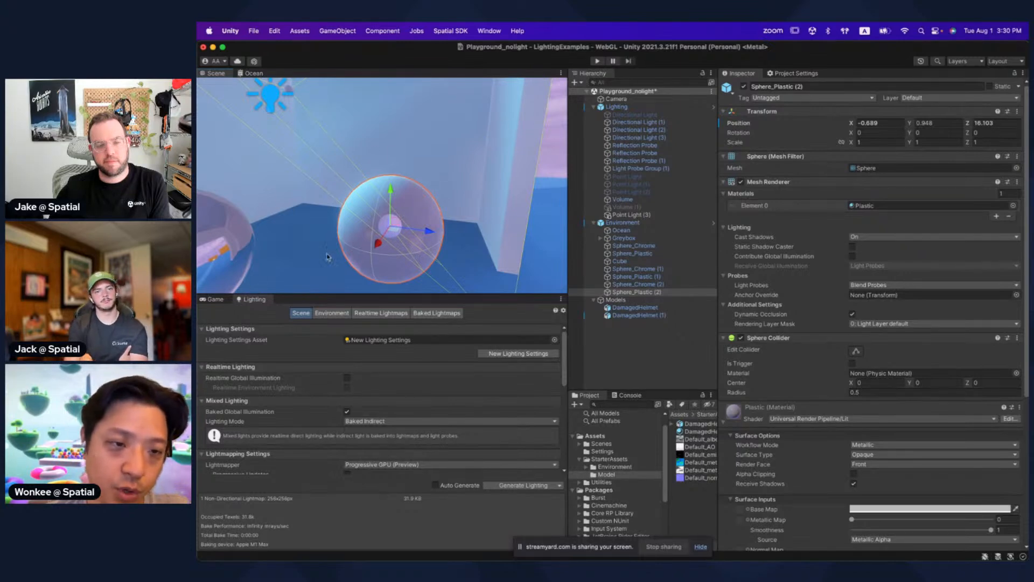
right_drag(396, 230, 455, 218)
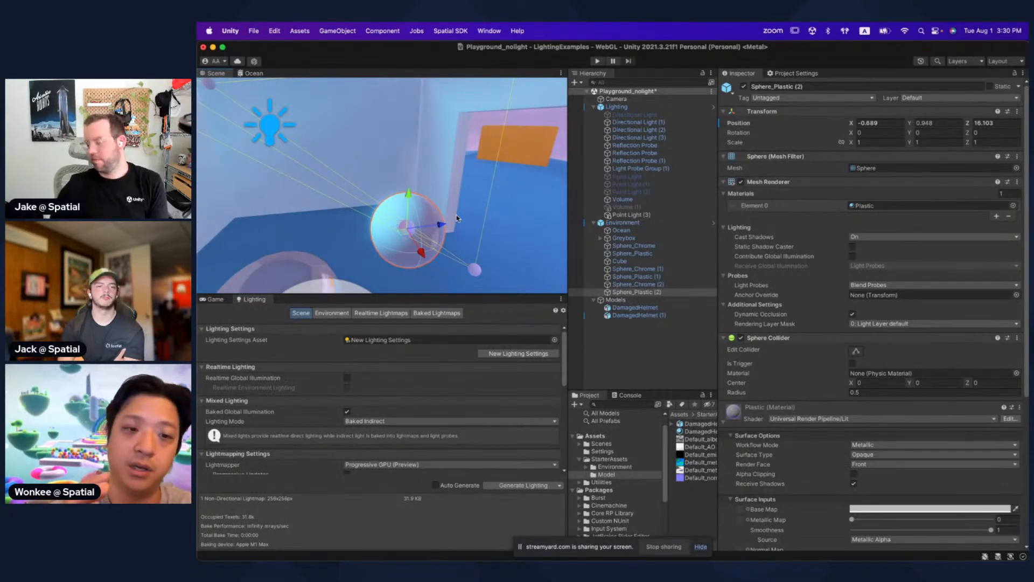
mouse_move(456, 218)
right_down()
mouse_move(423, 221)
mouse_move(434, 232)
mouse_move(428, 186)
mouse_move(414, 179)
mouse_move(455, 219)
right_up()
scroll(455, 219, up, 3)
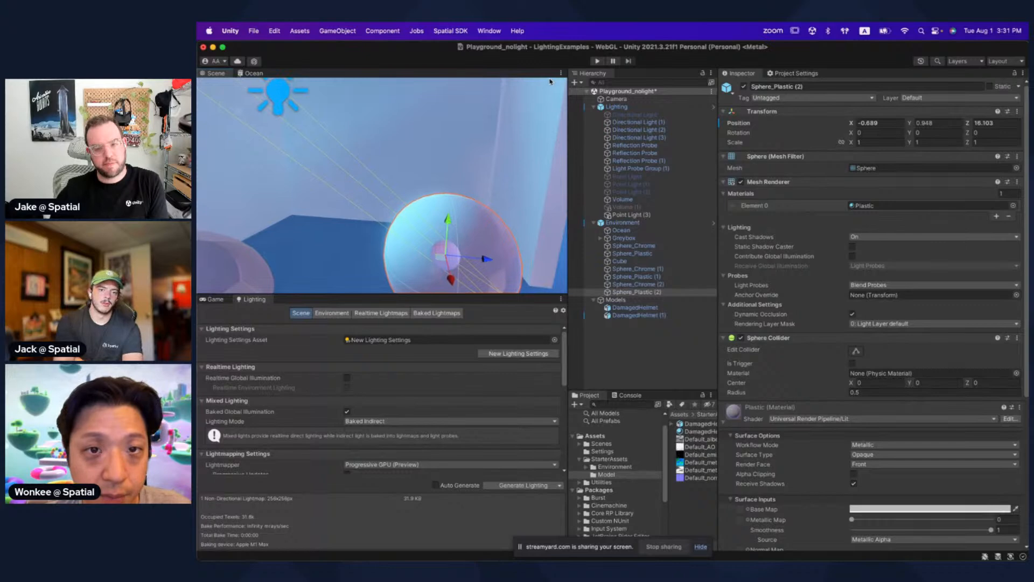
Step: Display the Scene view toolbar and set the draw mode to Shaded Wireframe to reveal the sphere's mesh
key(space)
click(435, 84)
click(443, 119)
key(shift+space)
right_drag(500, 261, 481, 251)
key(shift+space)
Step: In the URP-Balanced pipeline asset, try Per Pixel for Additional Lights and restore Per Vertex
click(614, 466)
click(623, 451)
click(698, 446)
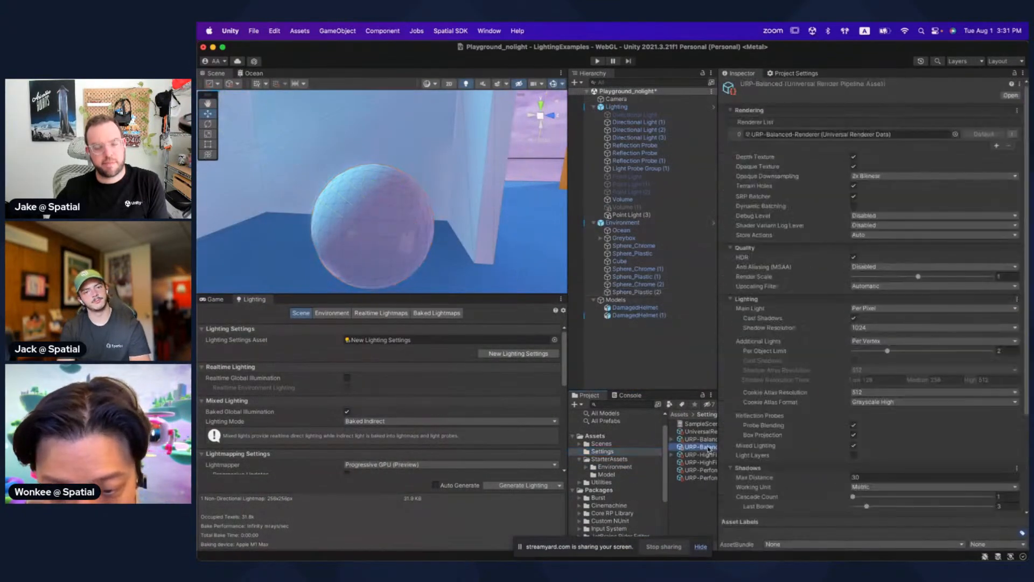
scroll(865, 251, down, 10)
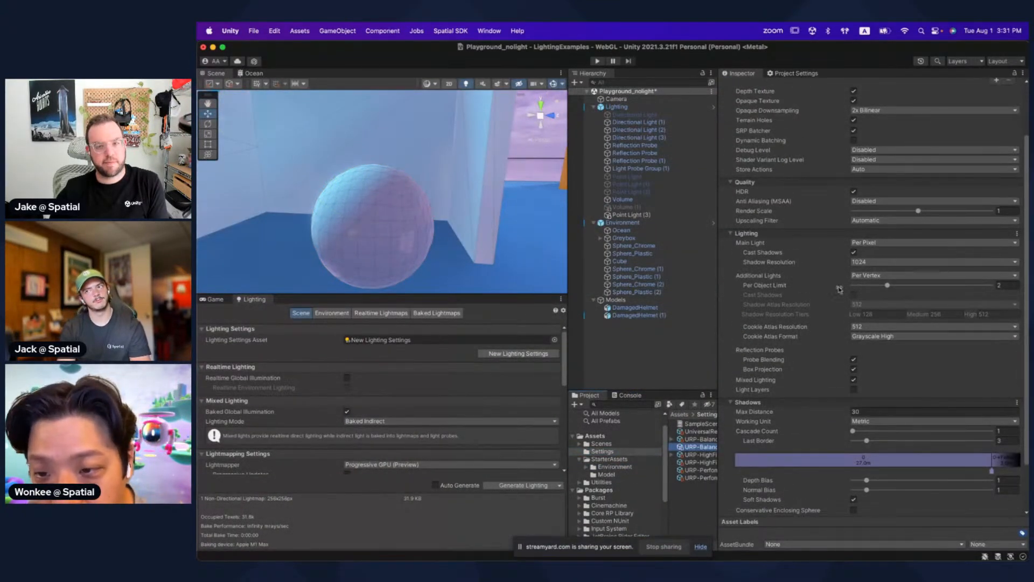
click(872, 278)
key(Down)
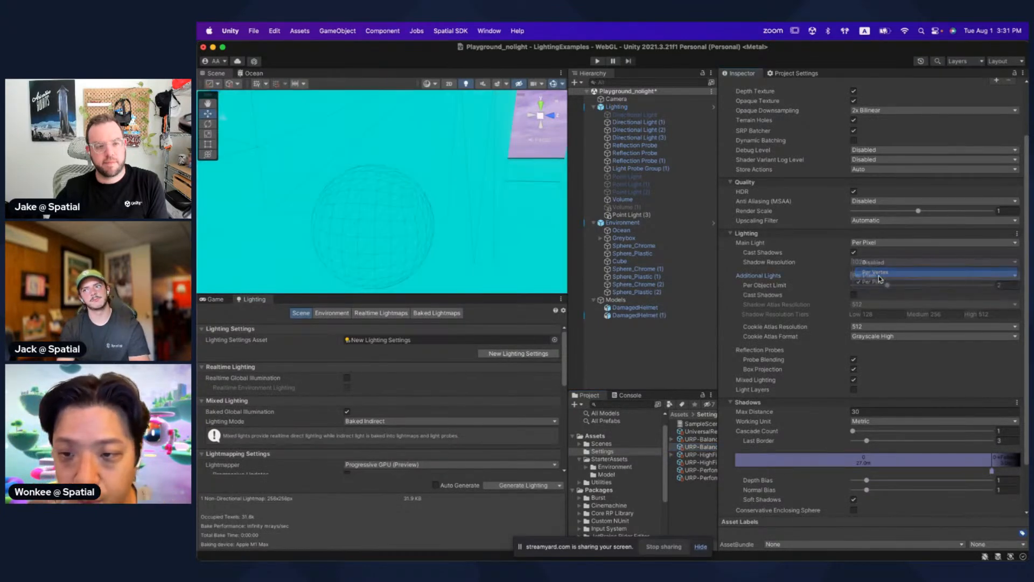
click(877, 279)
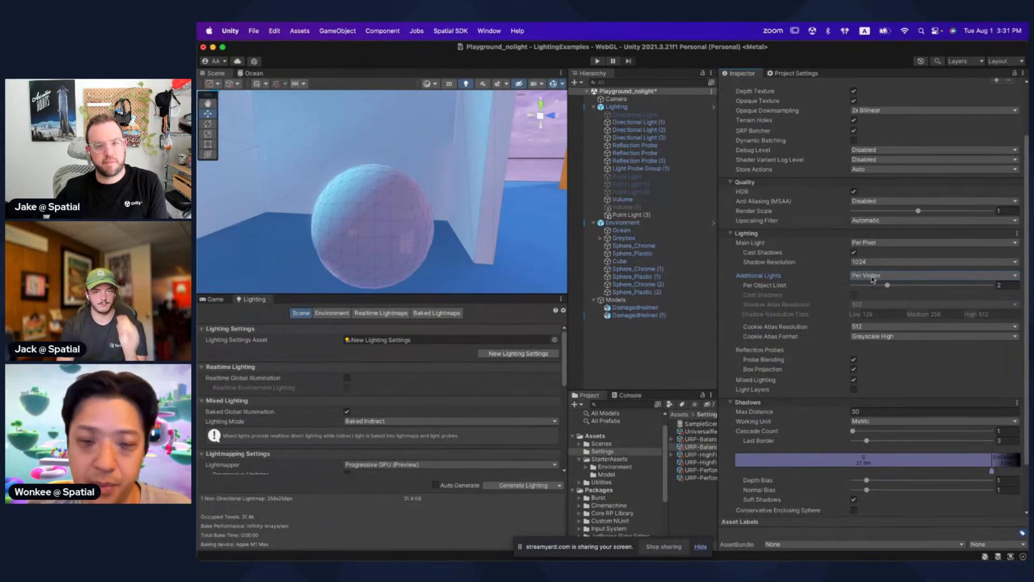
Step: Examine the per-vertex lighting across the plastic sphere's wireframe up close in the maximized Scene view
key(shift+space)
alt+drag(510, 254, 551, 277)
scroll(623, 280, up, 3)
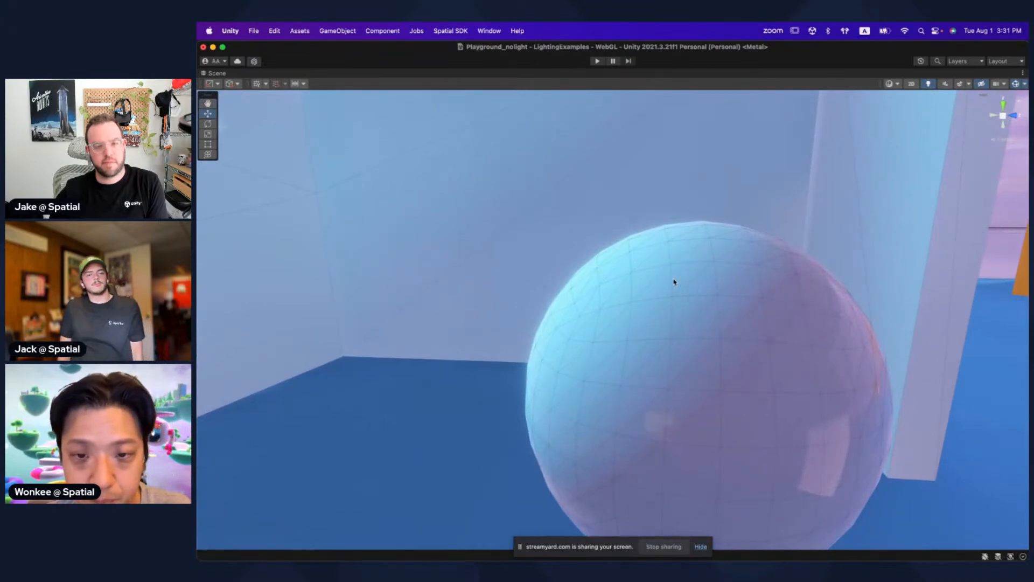
middle_drag(732, 304, 624, 295)
scroll(623, 296, up, 3)
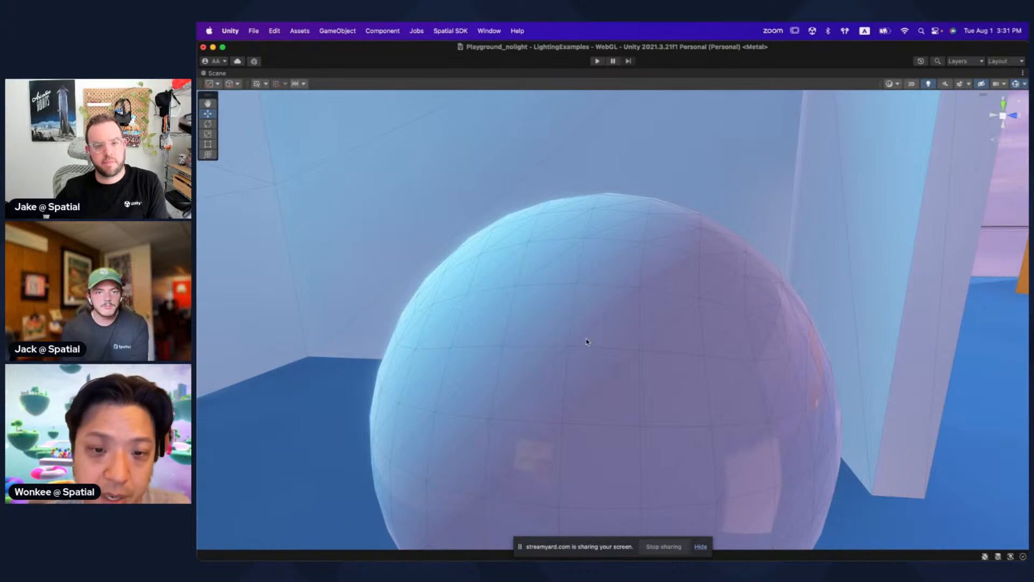
alt+drag(586, 291, 693, 311)
scroll(692, 312, down, 5)
Step: Examine the realtime light's effect on the blue room's walls, corners and ceiling, then restore the editor layout
mouse_move(676, 307)
right_down()
mouse_move(545, 225)
mouse_move(697, 309)
mouse_move(682, 314)
right_up()
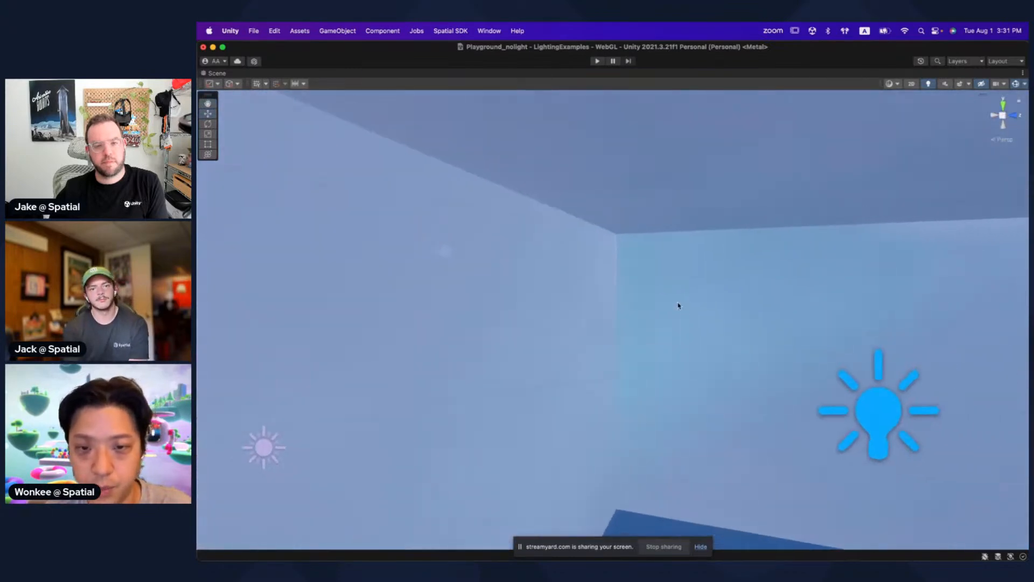
right_drag(653, 247, 661, 170)
right_drag(713, 256, 719, 322)
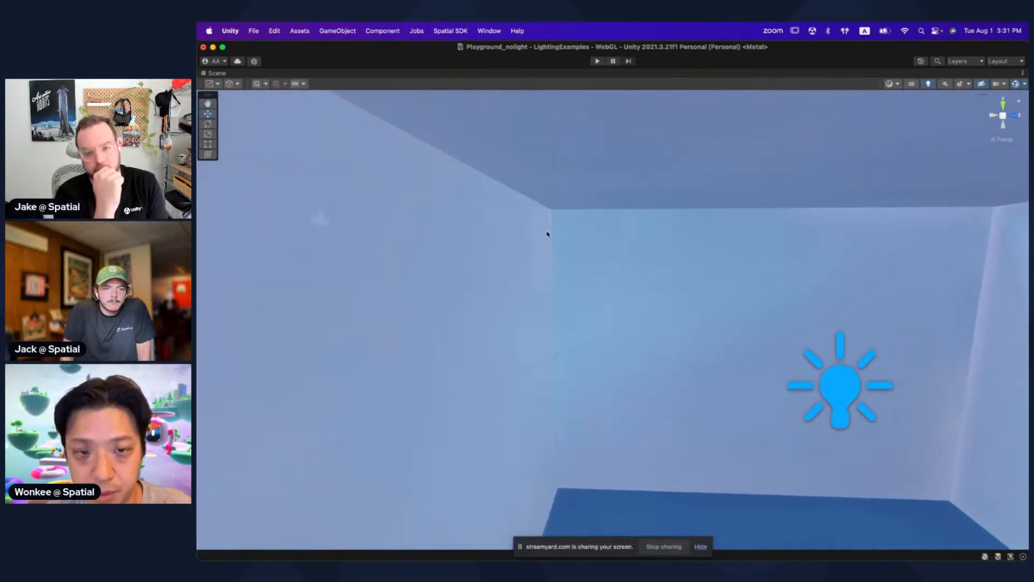
right_drag(950, 504, 652, 263)
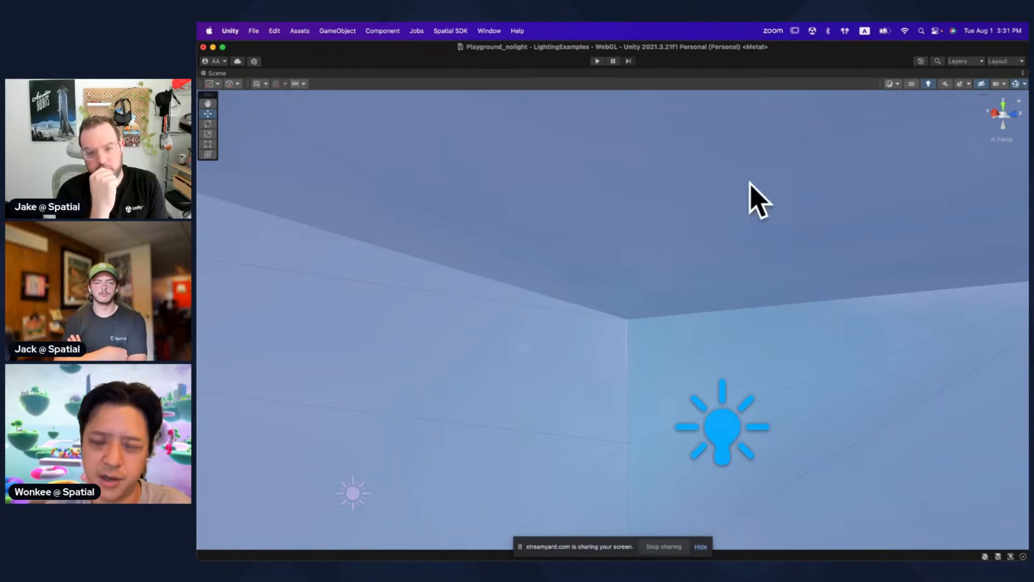
mouse_move(683, 288)
right_down()
mouse_move(743, 307)
mouse_move(704, 263)
mouse_move(667, 259)
mouse_move(644, 280)
mouse_move(693, 272)
right_up()
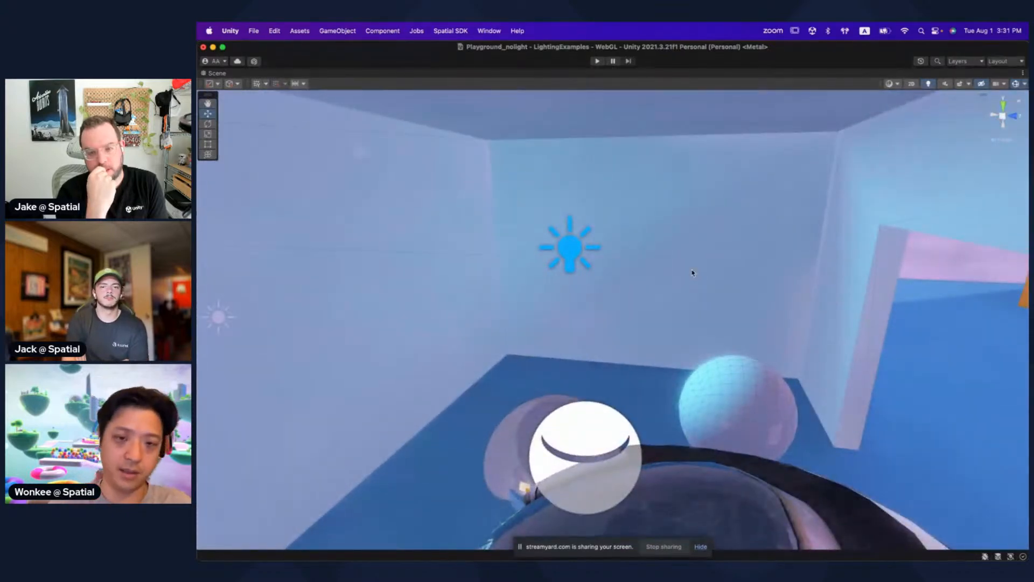
key(shift+space)
right_drag(530, 202, 383, 133)
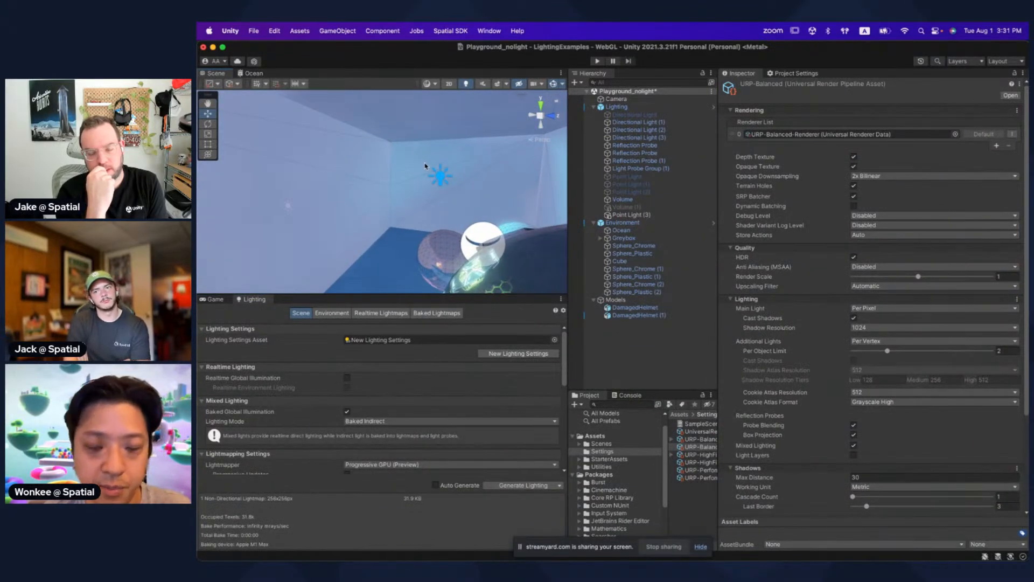
Step: Disable the duplicated realtime light, Point Light (3)
click(638, 122)
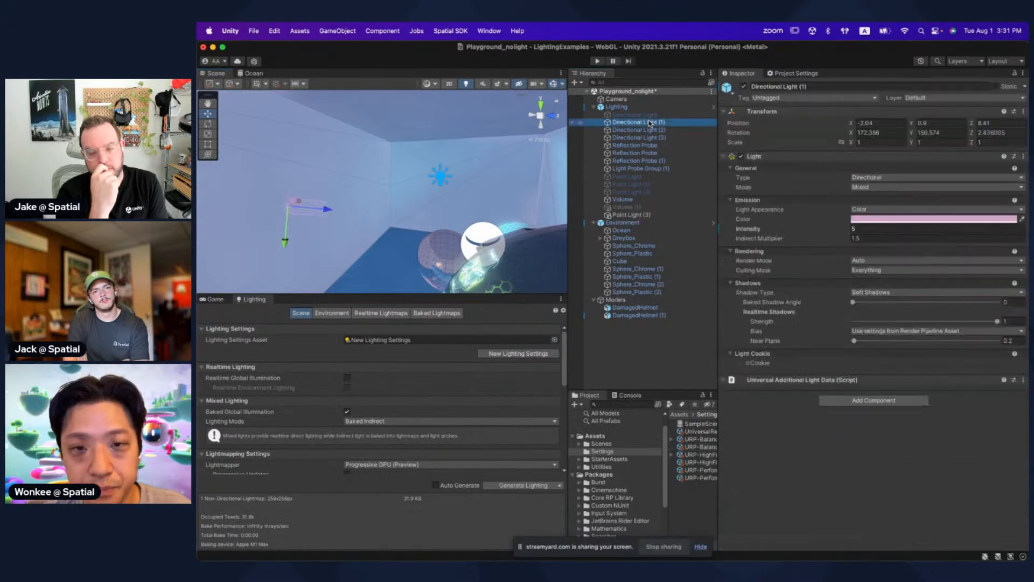
click(631, 214)
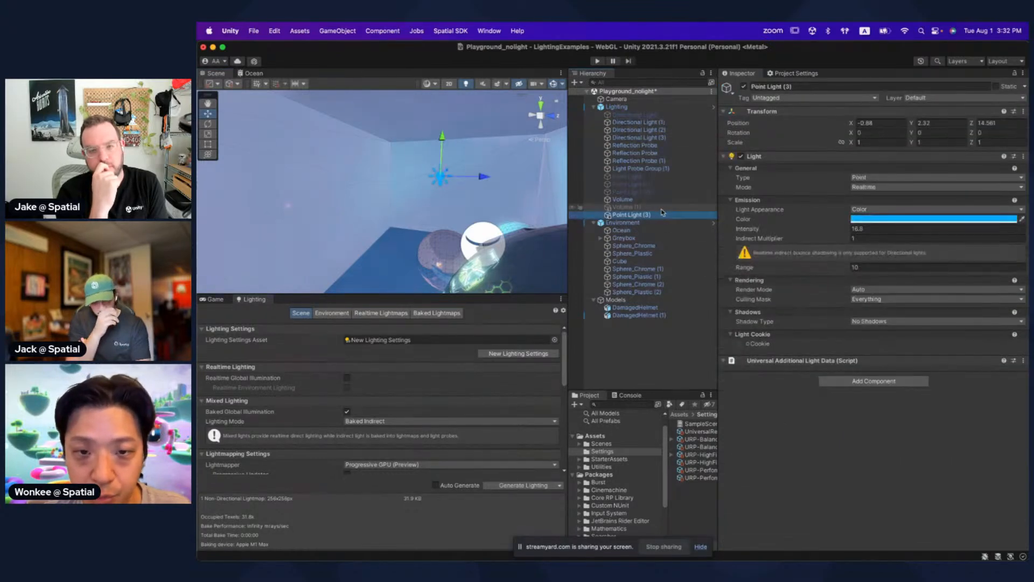
click(743, 86)
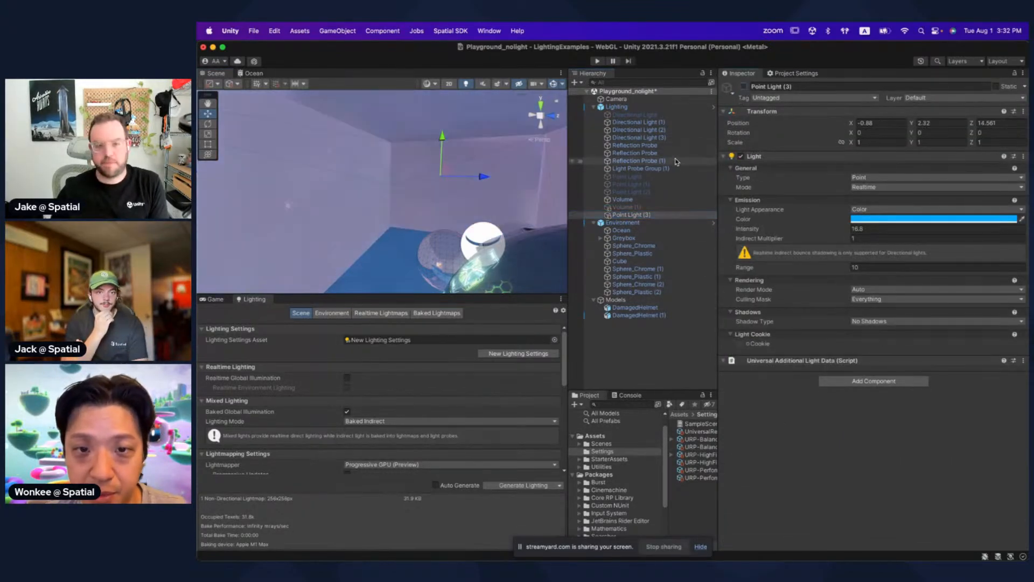
Step: Enable Point Light (1) with an intensity of 6 and rebake the lighting
click(675, 159)
click(674, 146)
click(673, 139)
click(672, 153)
click(667, 169)
click(667, 161)
click(666, 177)
click(666, 185)
click(743, 87)
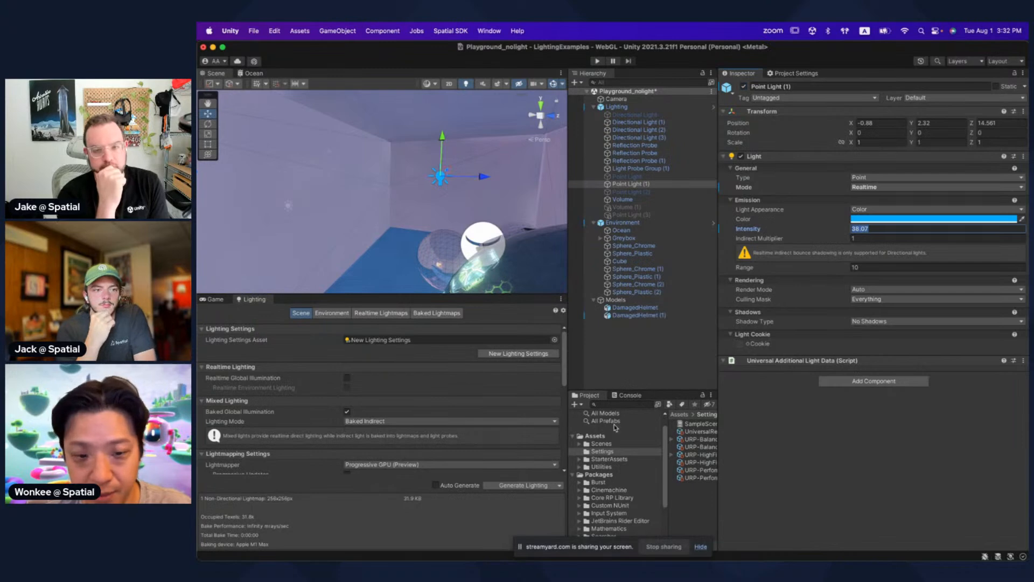
click(533, 485)
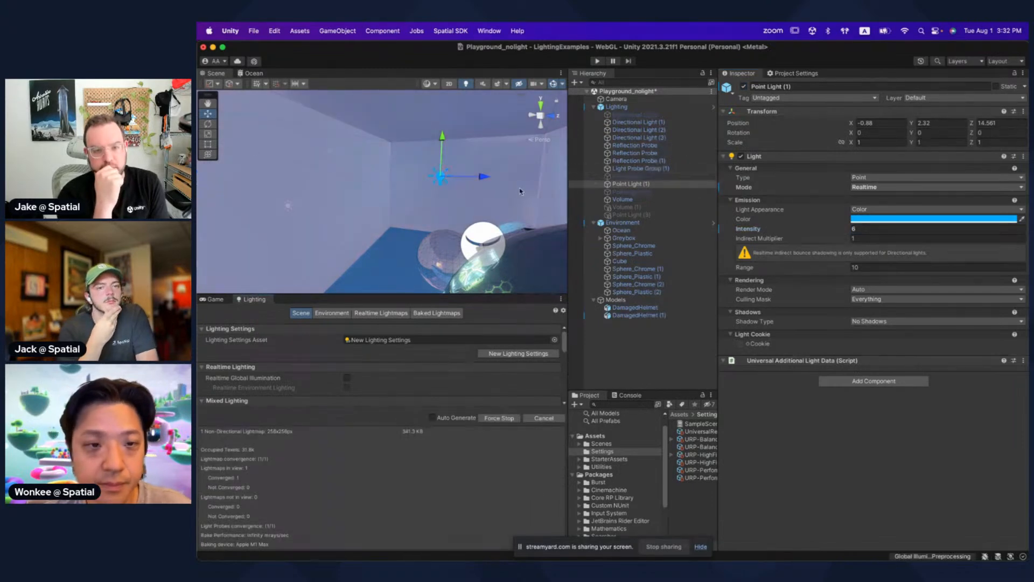
alt+drag(461, 198, 475, 197)
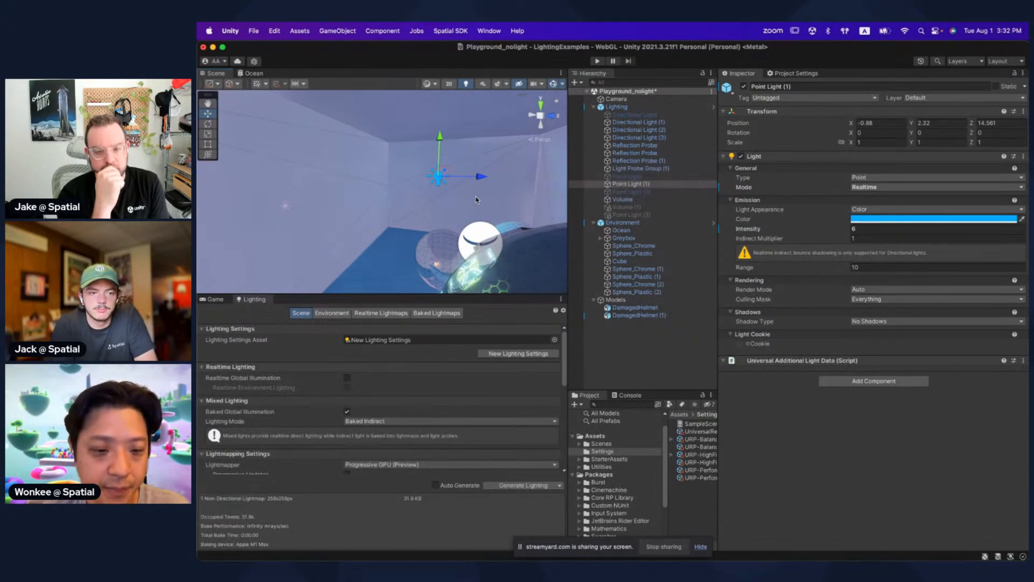
Step: Set the mixed lighting mode to Shadowmask and rebake the scene's lighting
click(388, 424)
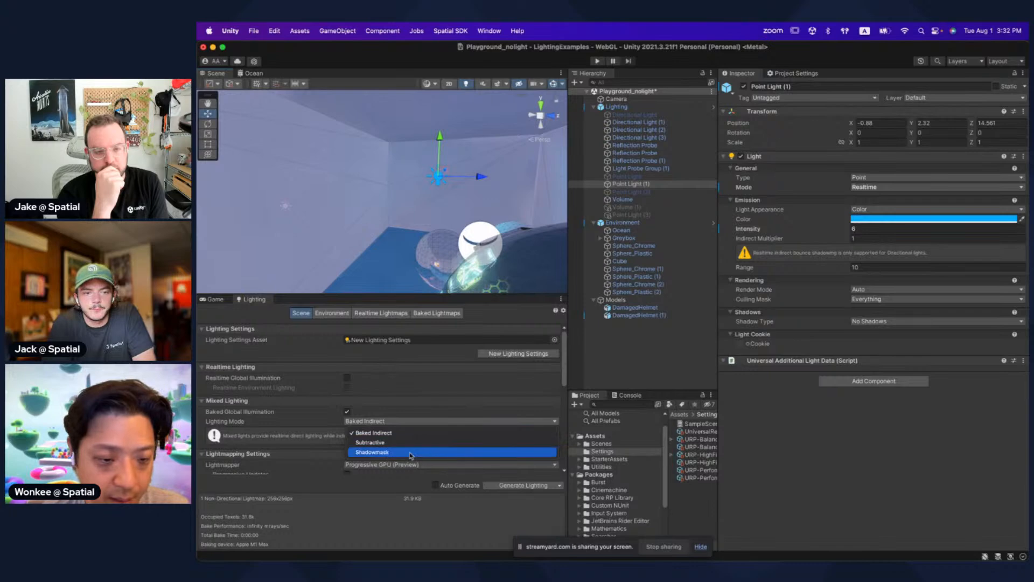
click(377, 452)
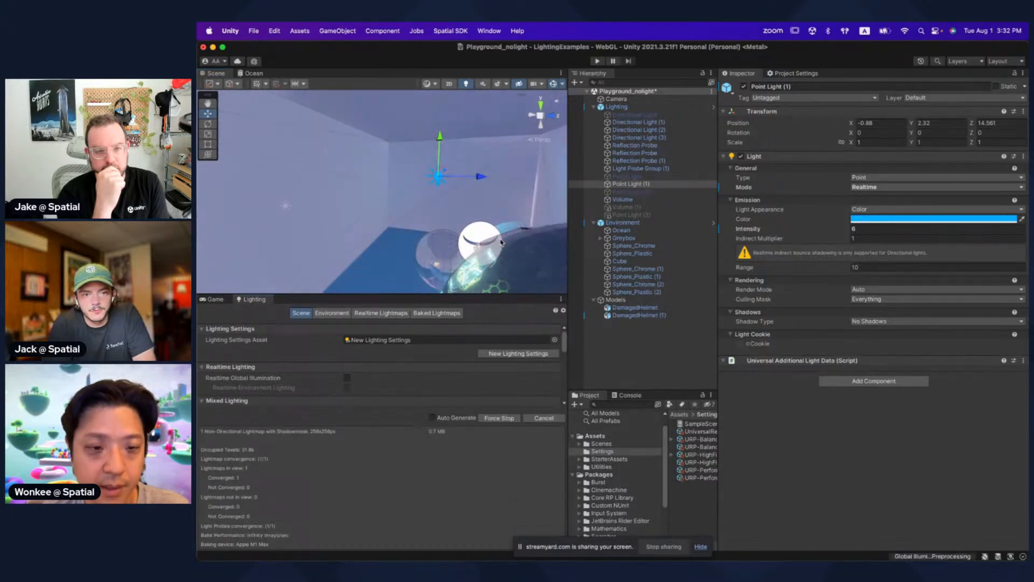
right_drag(501, 243, 419, 287)
Step: Switch to the Baking progress slide in Chrome, highlight "Find the best lightmap resolution", and return to Unity
key(super+Tab)
click(509, 286)
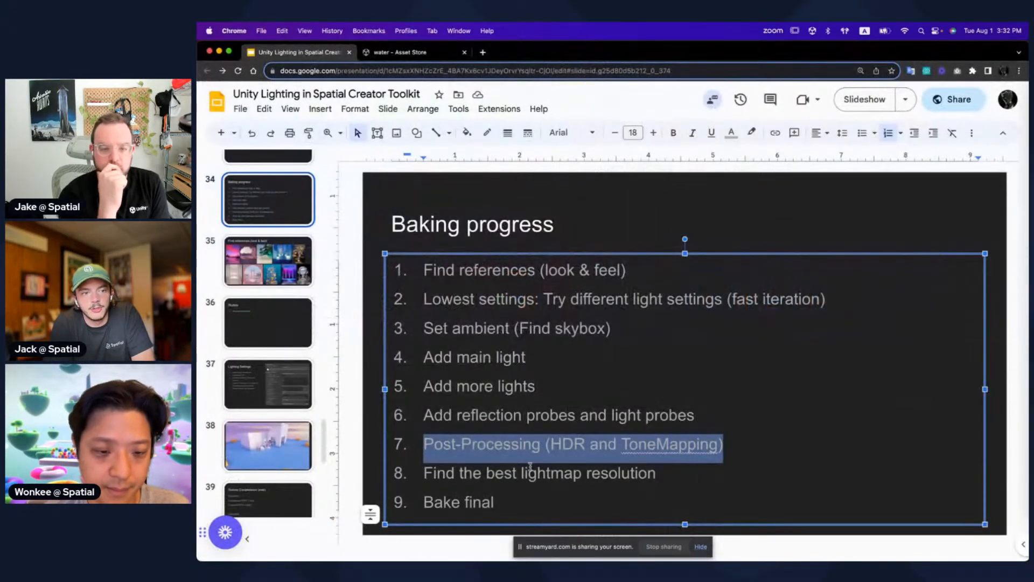
drag(656, 473, 365, 475)
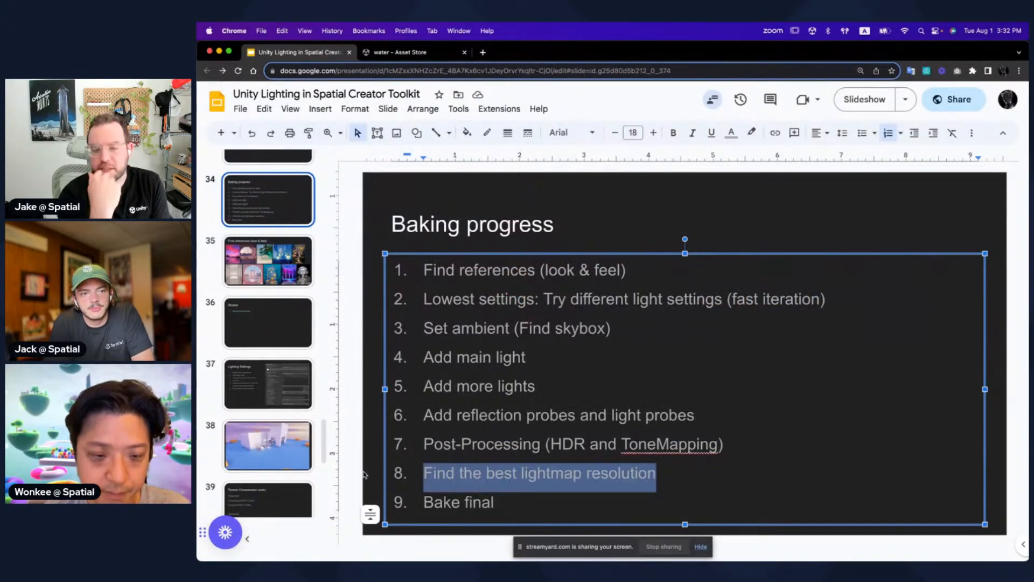
key(super+Tab)
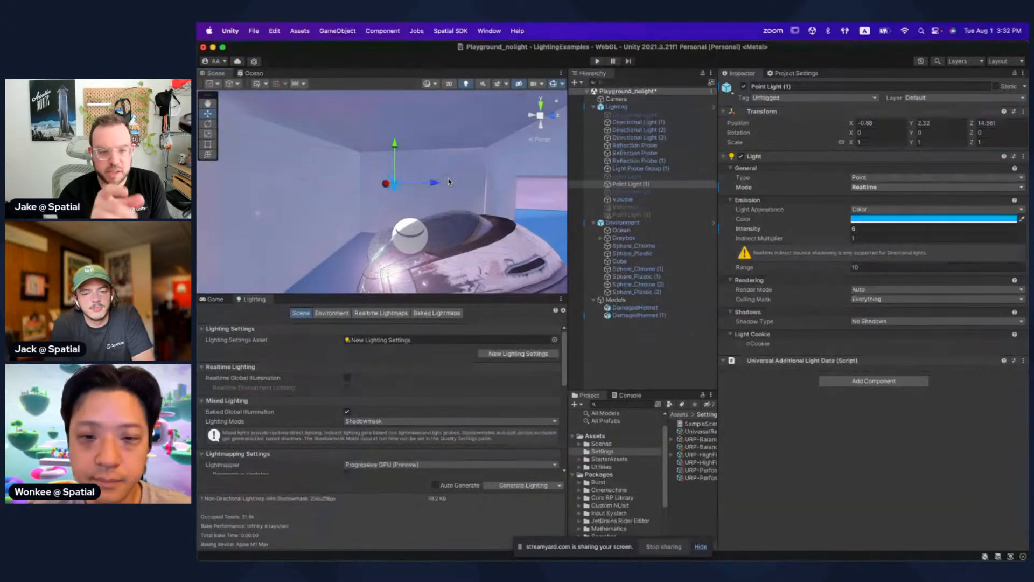
Step: Set Point Light (1) to Baked mode, rebake the lighting, and inspect the room in the maximized Scene view
click(859, 193)
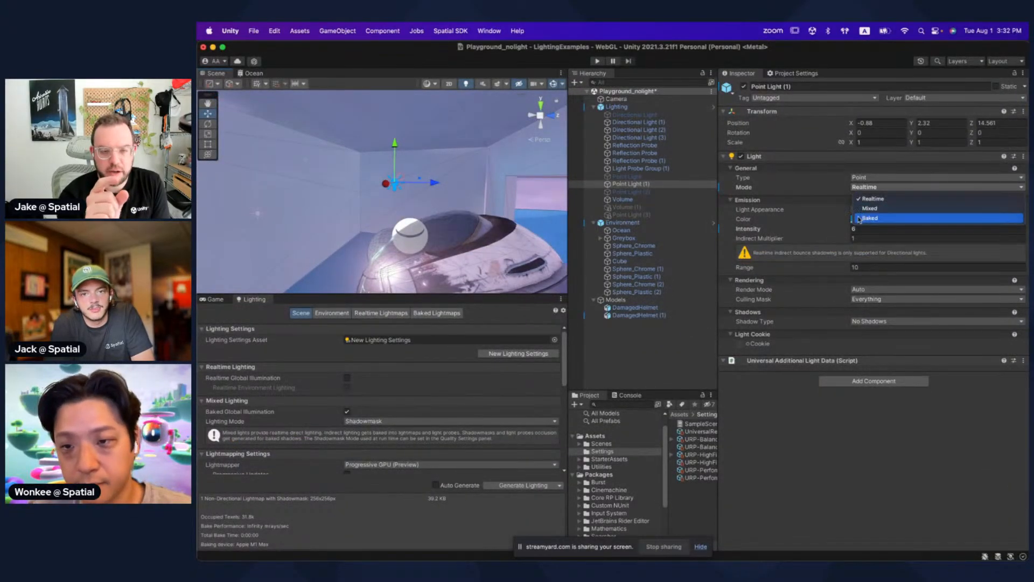
click(861, 219)
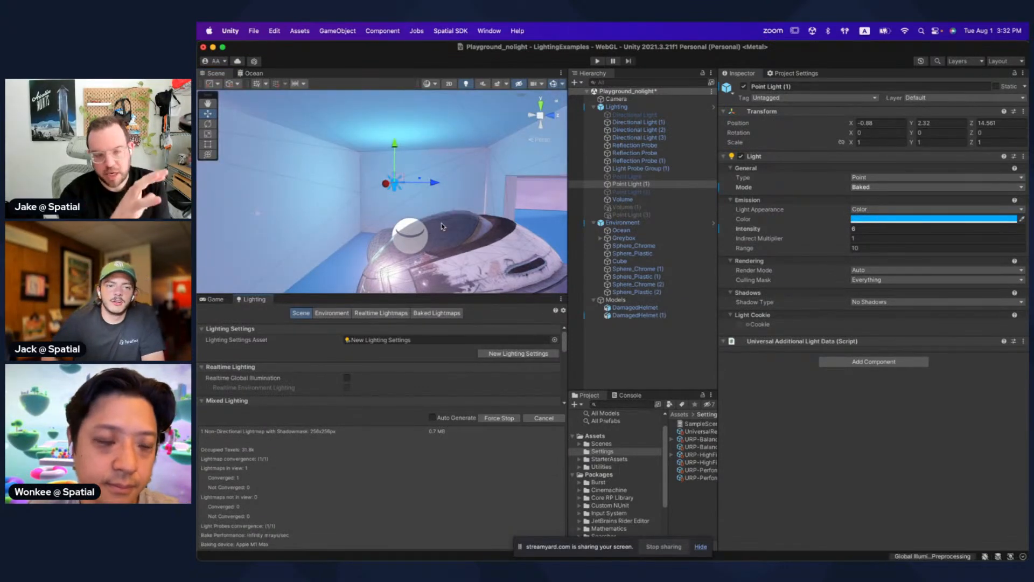
key(shift+space)
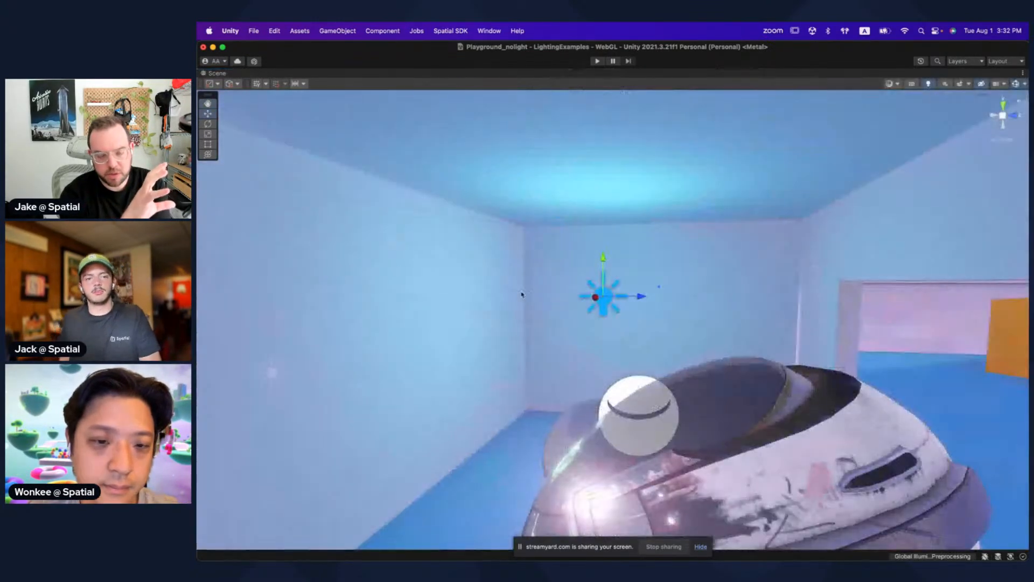
right_drag(555, 307, 640, 323)
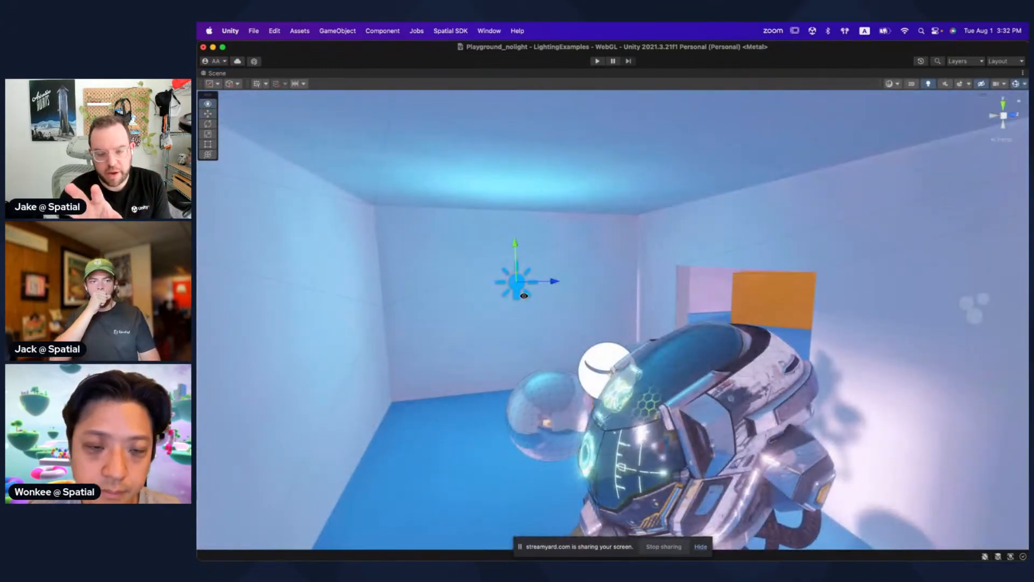
key(shift+space)
Step: Review the settings of Directional Light (1) and the shadows around the helmet and spheres
click(639, 122)
right_drag(412, 224, 505, 225)
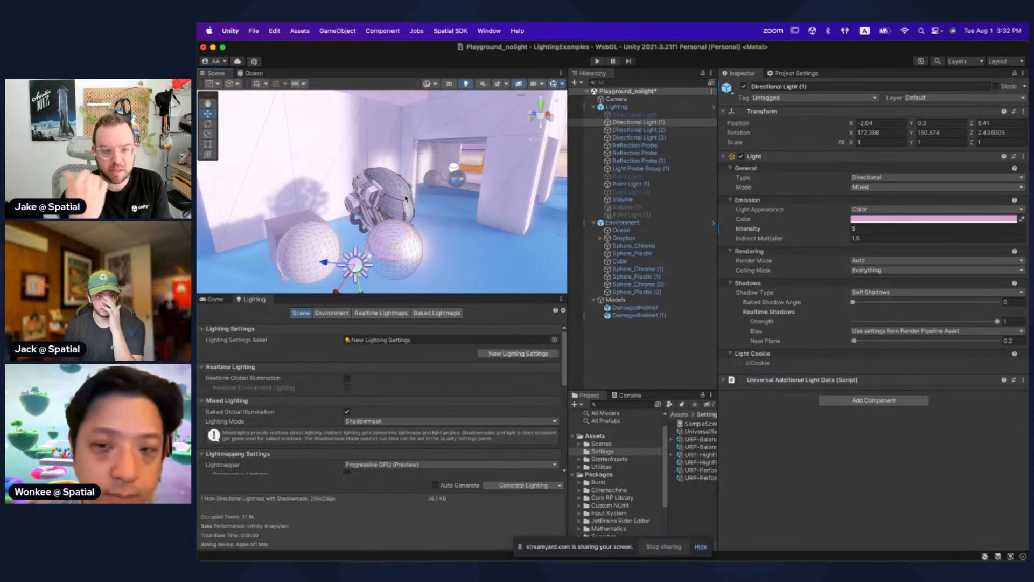
right_drag(444, 190, 371, 195)
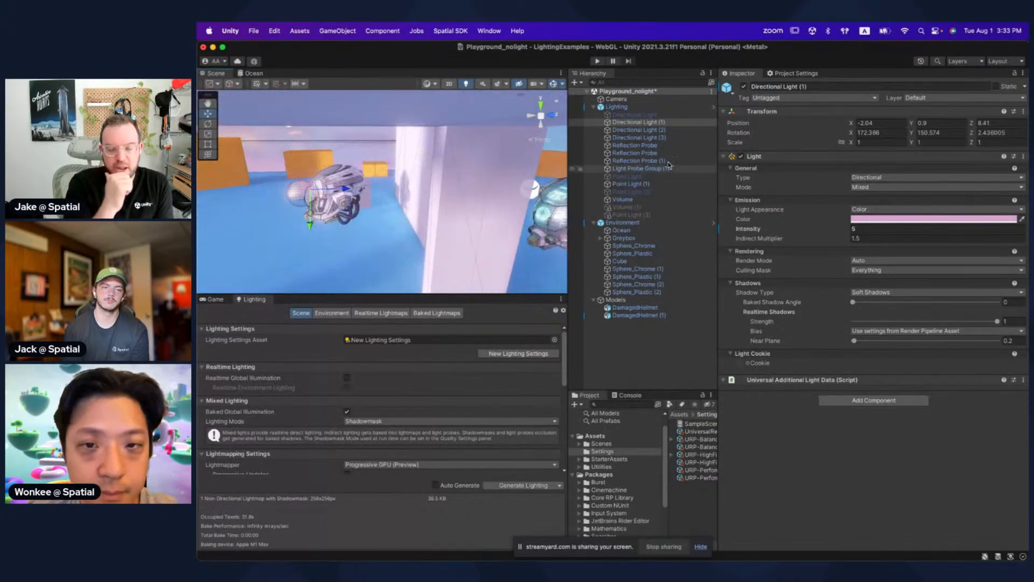
Step: Check the shadow type choices of Directional Light (2), keeping No Shadows, and look over the blue-lit room
click(665, 129)
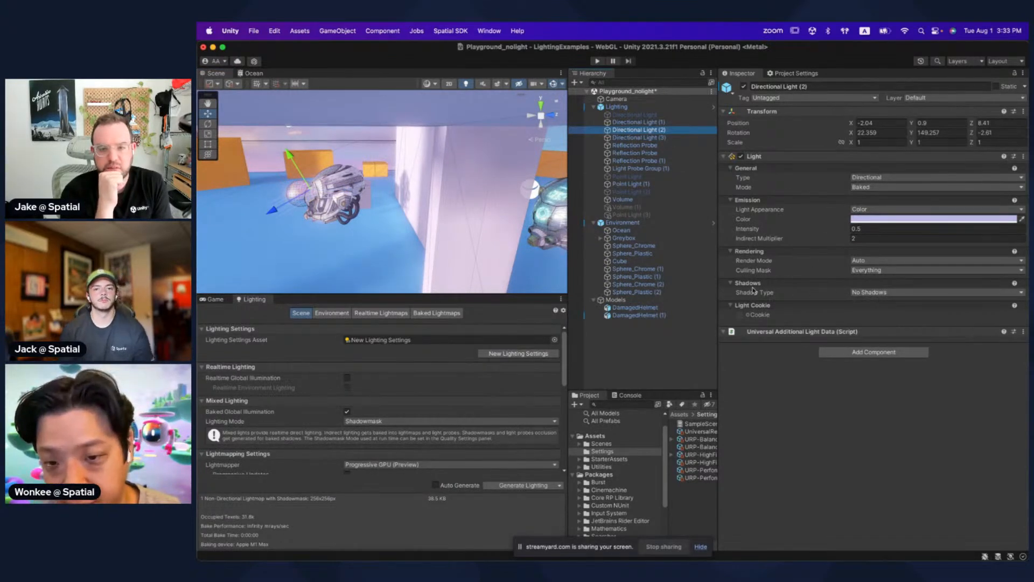
click(889, 294)
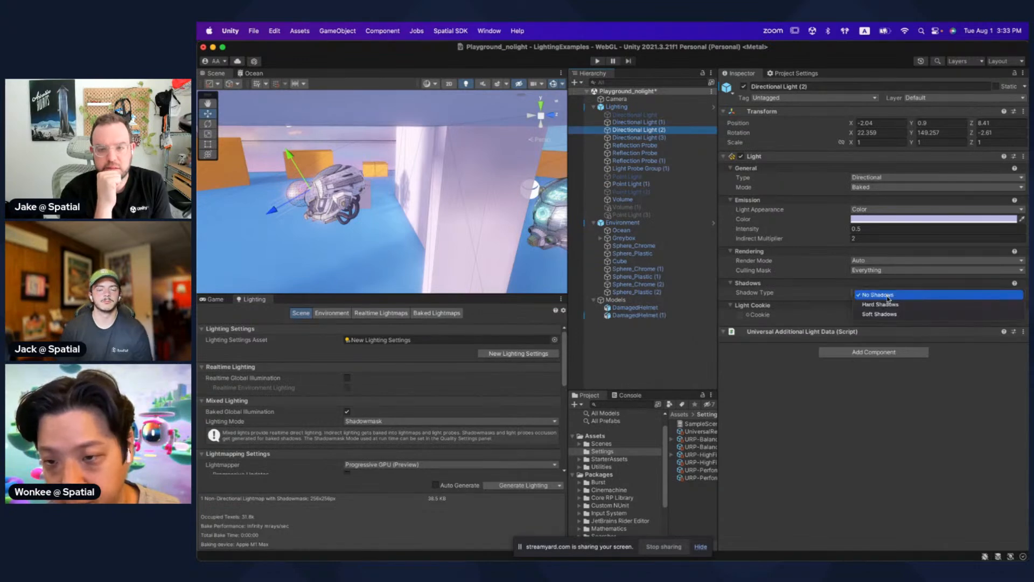
click(888, 300)
right_drag(466, 201, 526, 194)
scroll(468, 157, down, 5)
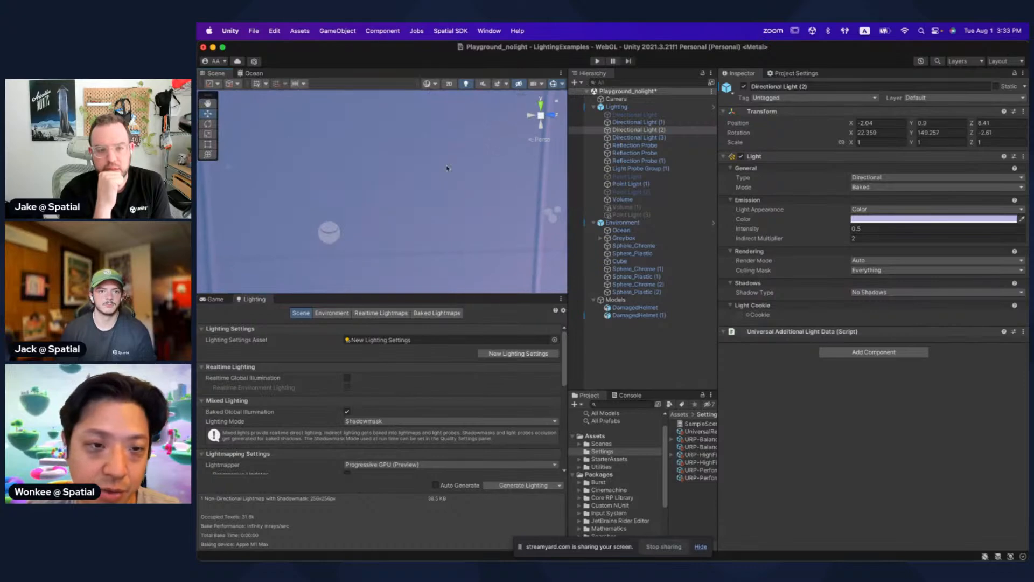
scroll(413, 191, up, 5)
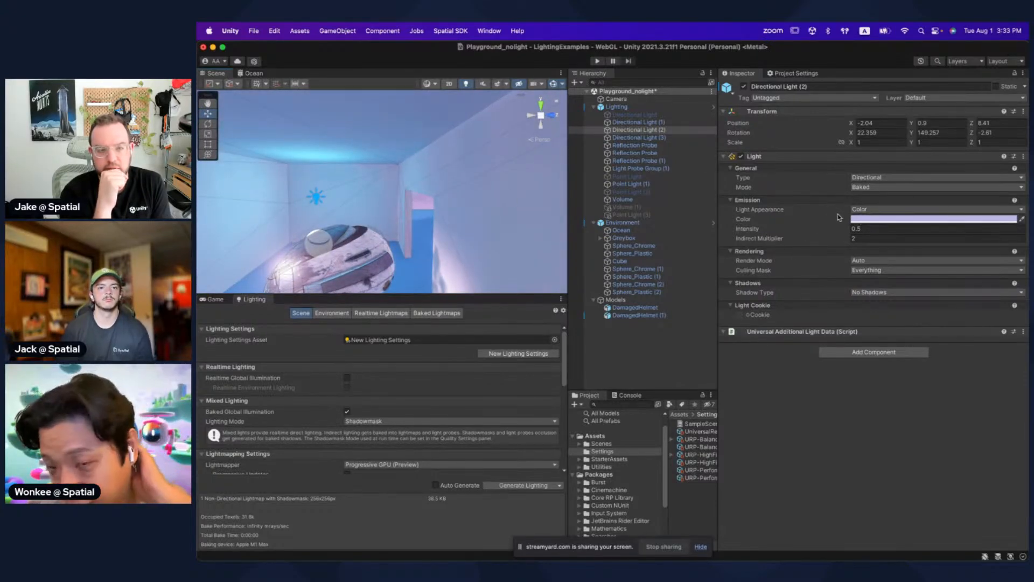
right_drag(492, 186, 808, 213)
Step: Review the baked Directional Light (2) and the lighting on the spheres and helmet from closer up
click(663, 130)
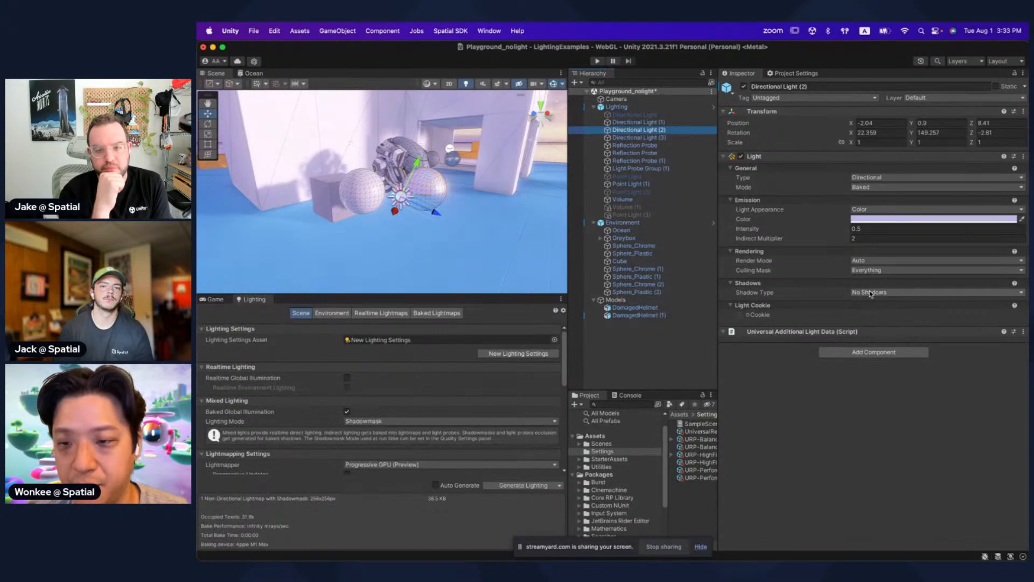
scroll(477, 156, up, 5)
alt+drag(476, 156, 495, 193)
scroll(474, 195, down, 4)
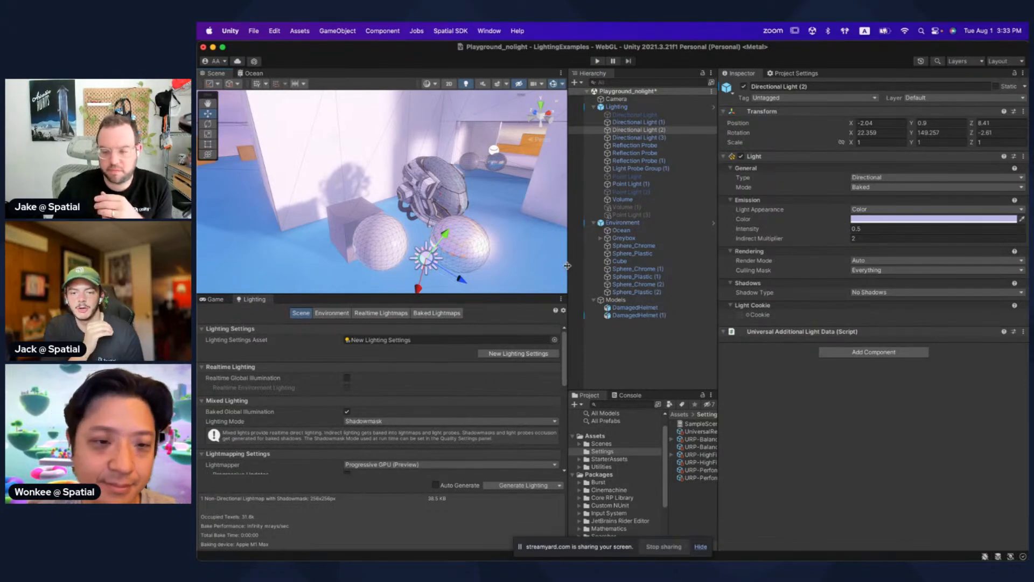
Step: Set the Scene view's draw mode to Shaded and look over the ocean and its sun reflection
right_drag(286, 201, 490, 187)
key(shift+space)
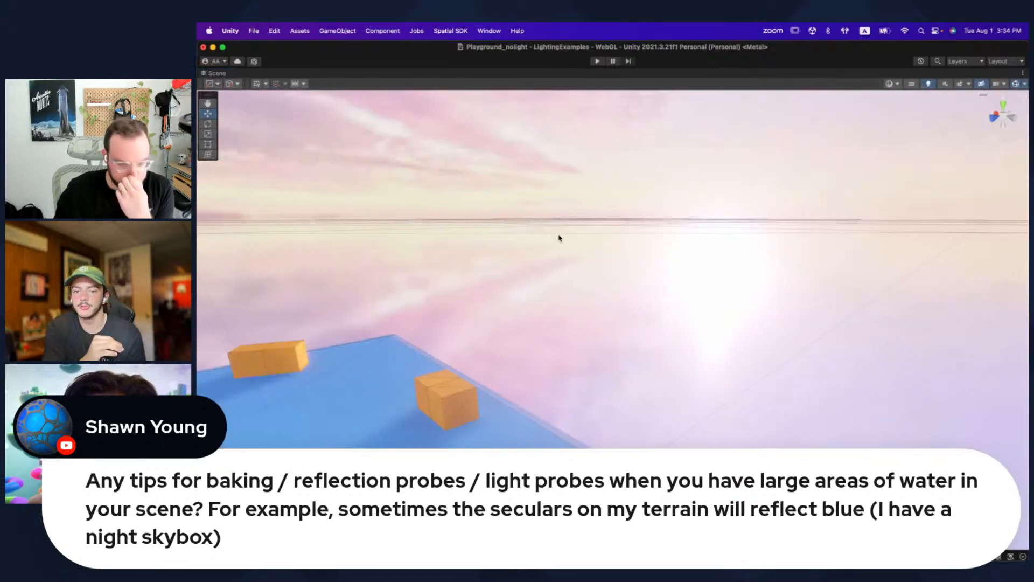
click(888, 84)
click(896, 102)
mouse_move(601, 294)
right_down()
mouse_move(600, 260)
mouse_move(579, 284)
mouse_move(538, 288)
mouse_move(582, 269)
right_up()
key(shift+space)
right_drag(477, 200, 658, 238)
key(shift+space)
key(shift+space)
Step: Turn off Specular Highlights in the Ocean object's material and check the water from several angles
click(445, 166)
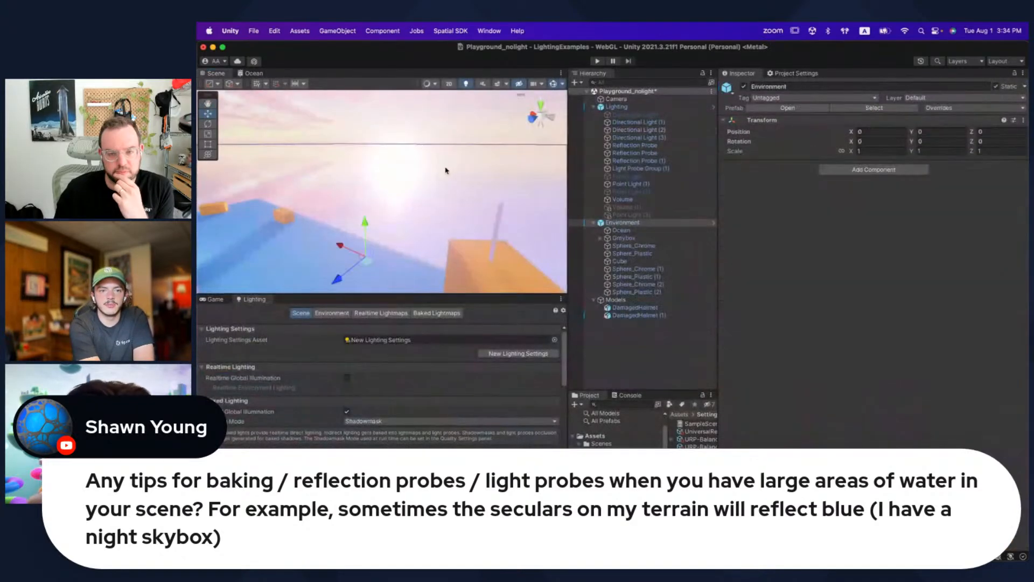
click(448, 222)
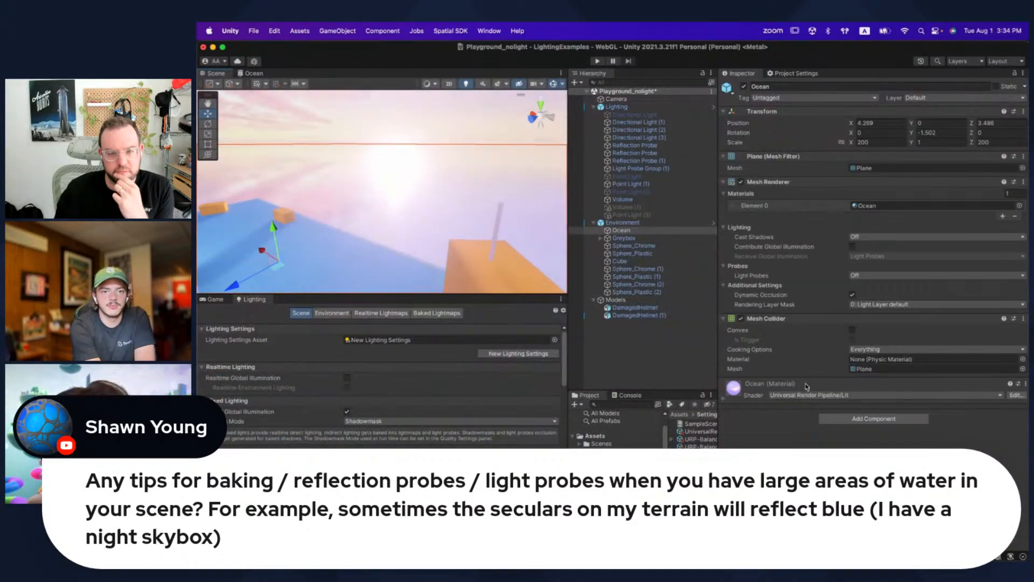
click(806, 386)
scroll(840, 441, down, 5)
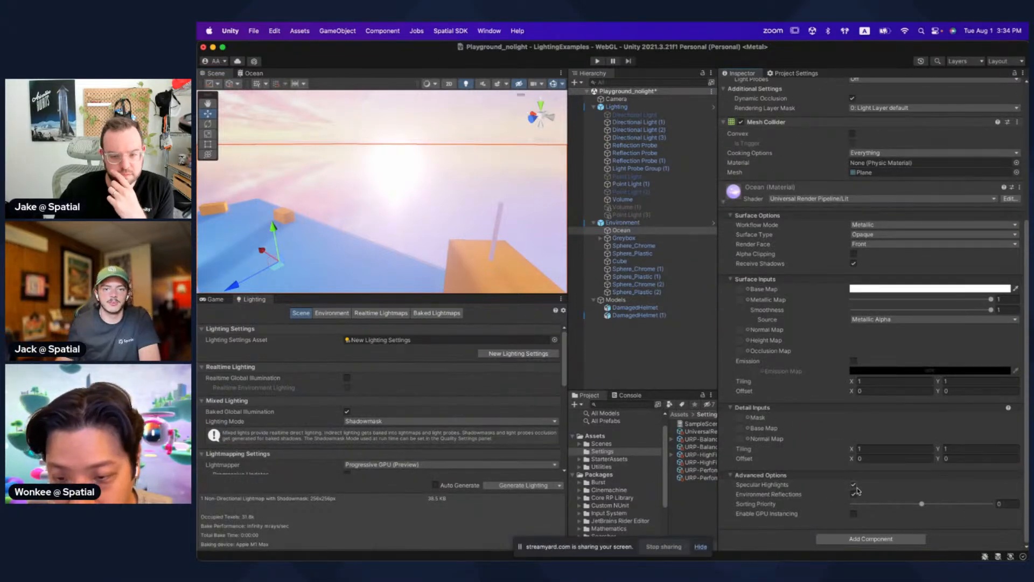
click(854, 485)
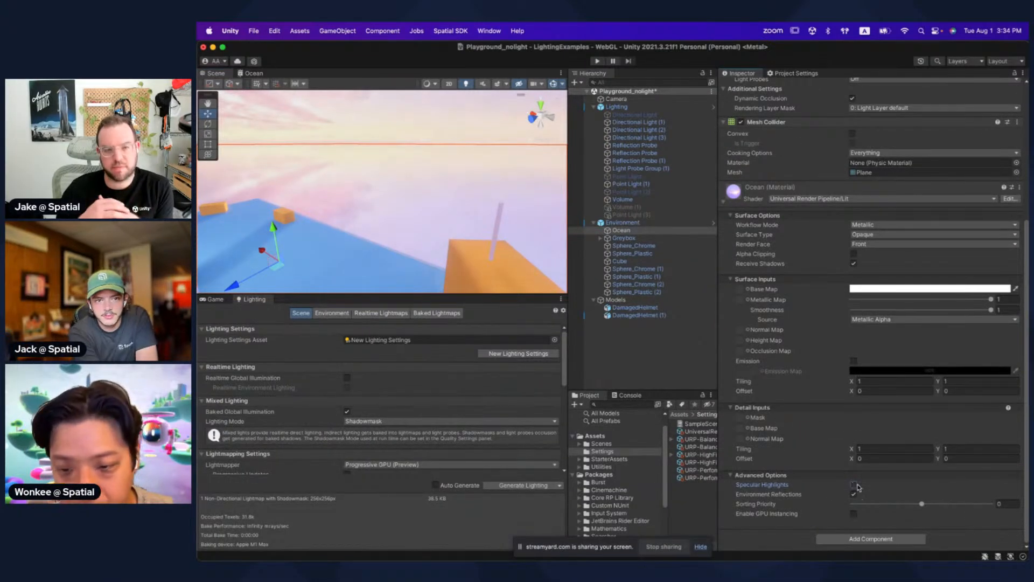
right_drag(432, 189, 417, 180)
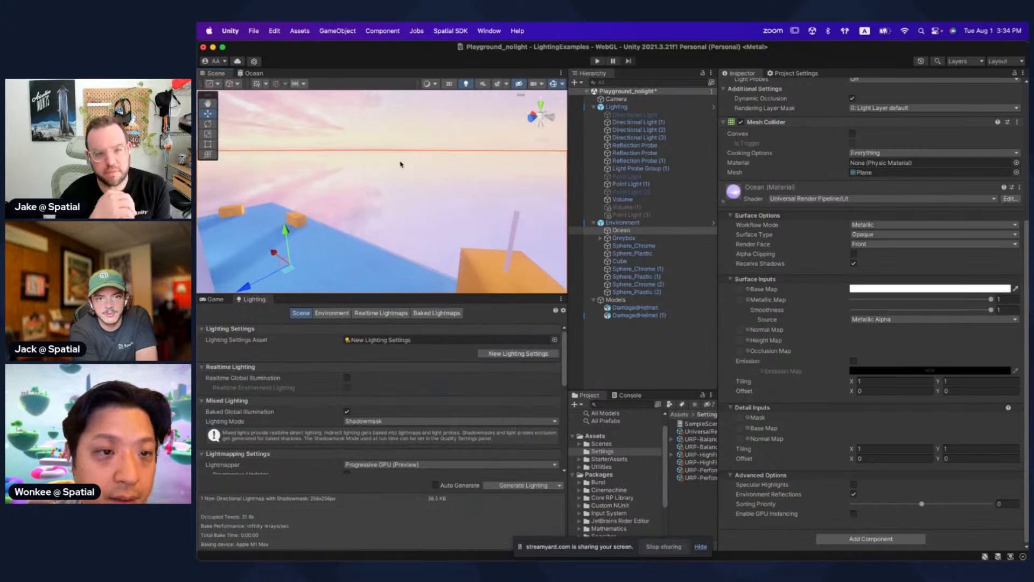
key(shift+space)
right_drag(609, 291, 402, 292)
key(shift+space)
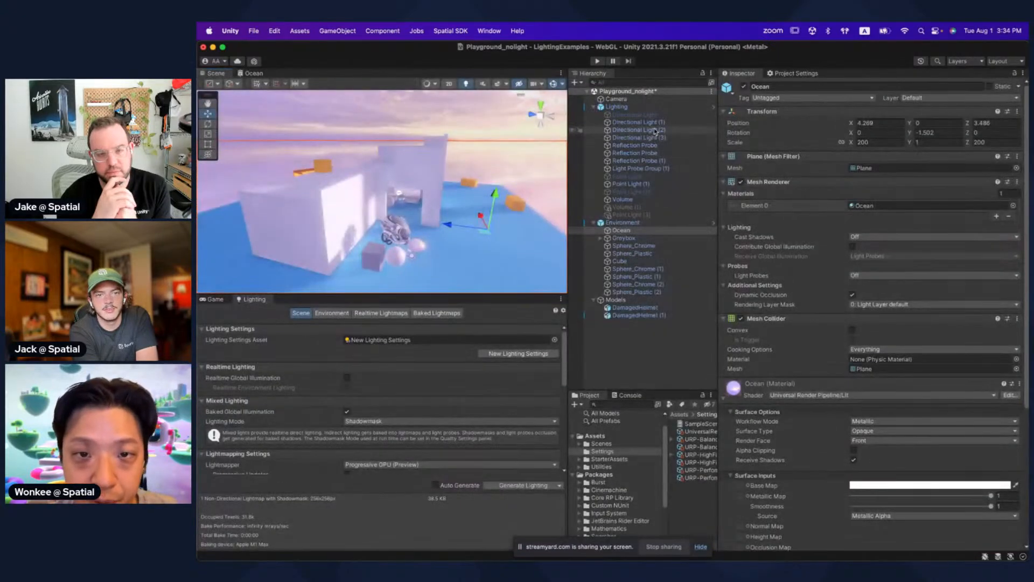
Step: Inspect the scene's reflection probes, ending on the first Reflection Probe with its cubemap preview
click(634, 153)
right_drag(398, 196, 504, 192)
click(634, 146)
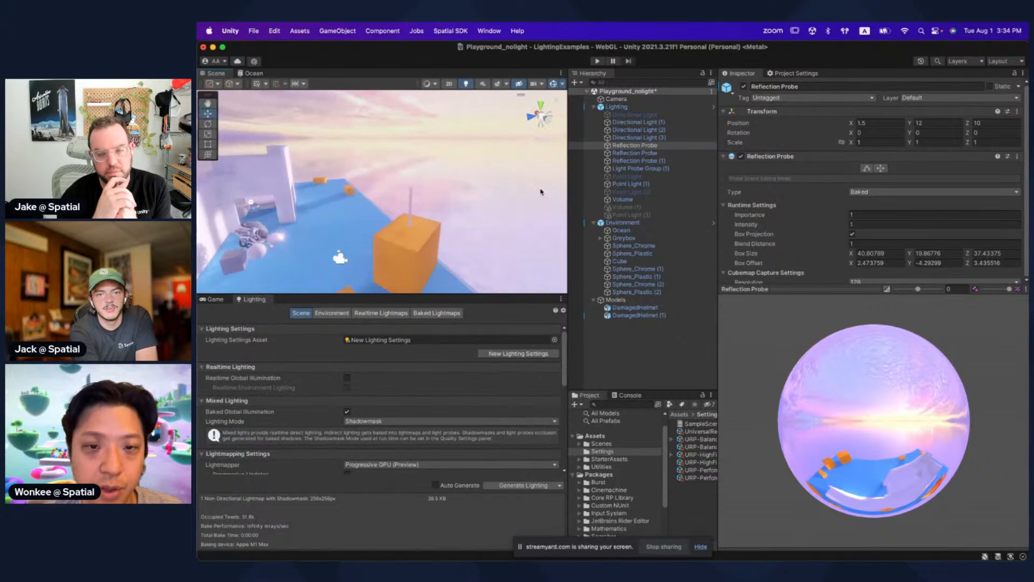
Step: Create a 3D plane and set its position to 0, 0, 0
click(337, 30)
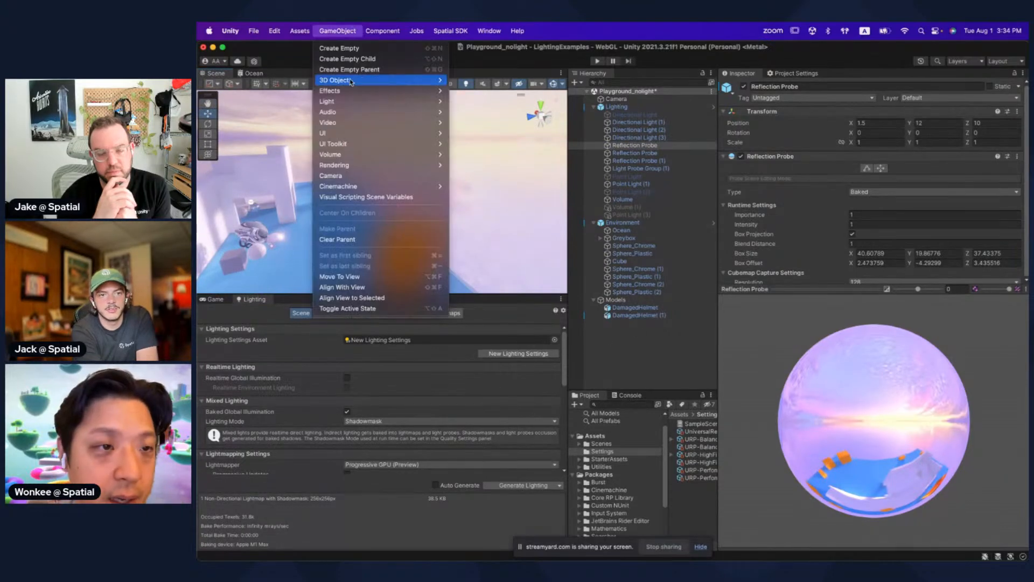
mouse_move(353, 81)
click(527, 122)
click(883, 123)
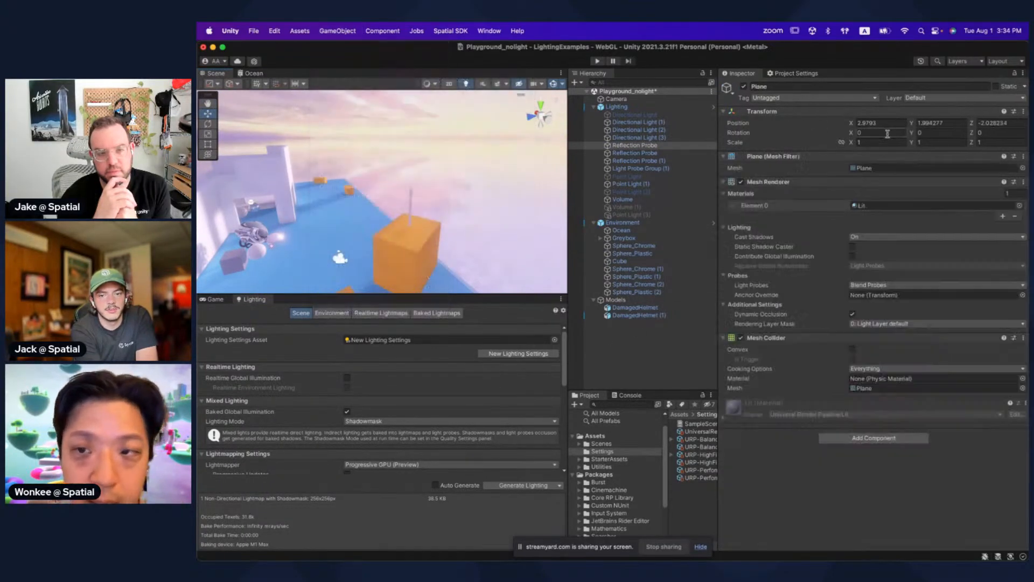
text(0)
key(Tab)
text(0)
key(Tab)
text(0)
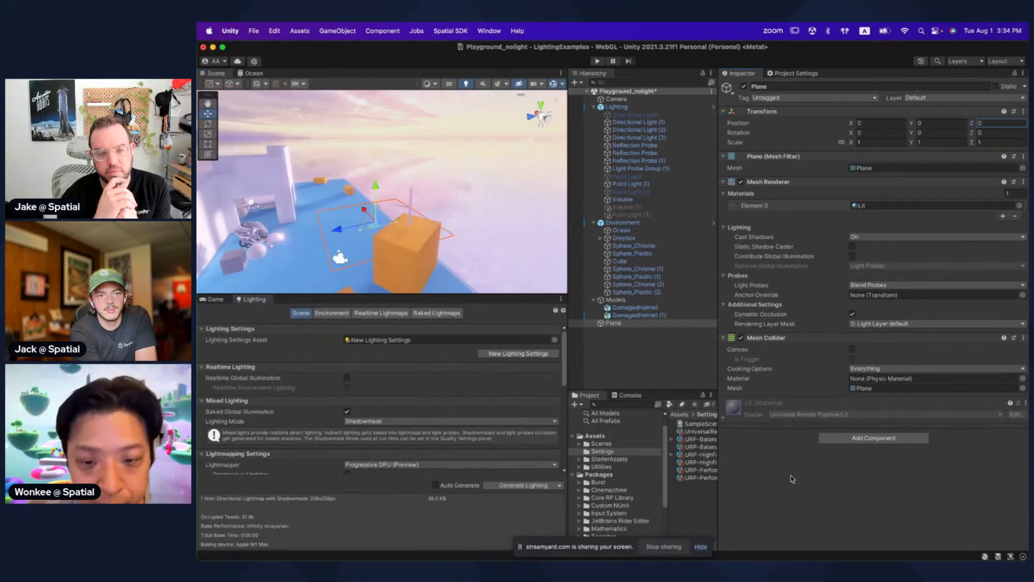
Step: Assign the Ocean material to the new plane
click(1019, 205)
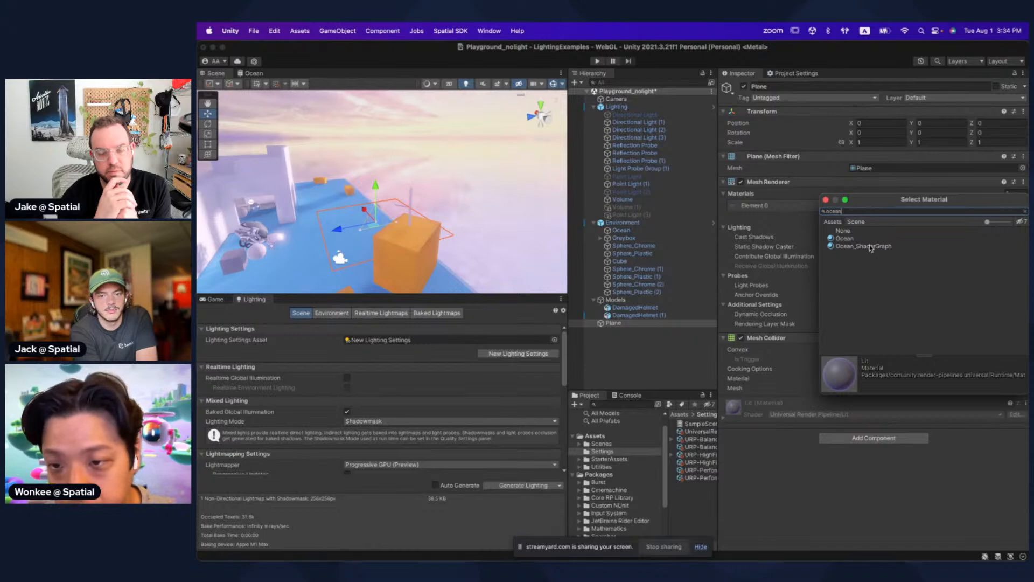
click(873, 239)
double_click(837, 240)
Step: Scale the plane uniformly to about 10 and raise it slightly so it covers the blue floor
key(r)
drag(376, 222, 578, 168)
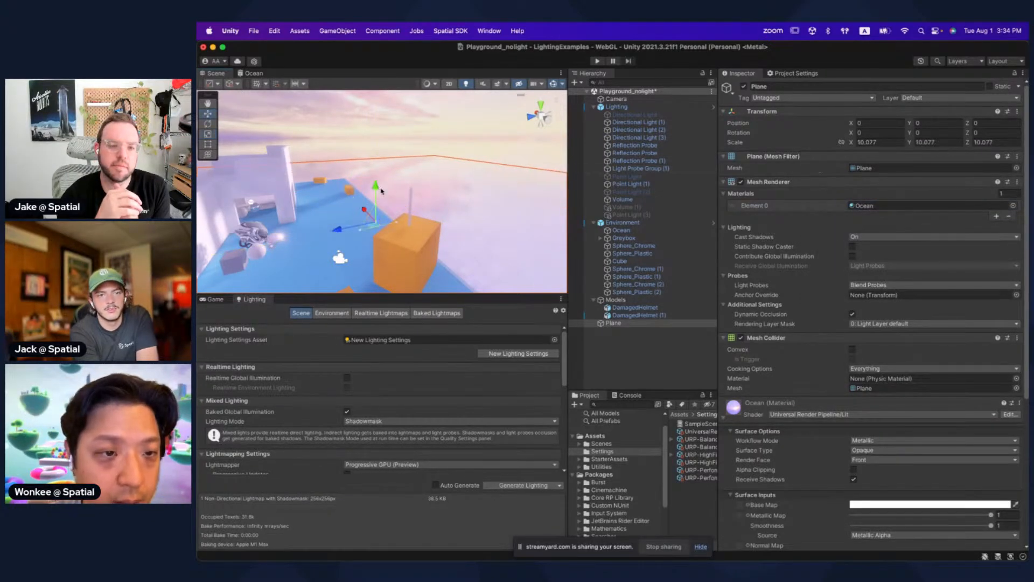
drag(376, 190, 376, 185)
right_drag(376, 186, 405, 179)
Step: Examine the probe's reflections on the water plane in the maximized Scene view, then disable the first Reflection Probe
click(646, 146)
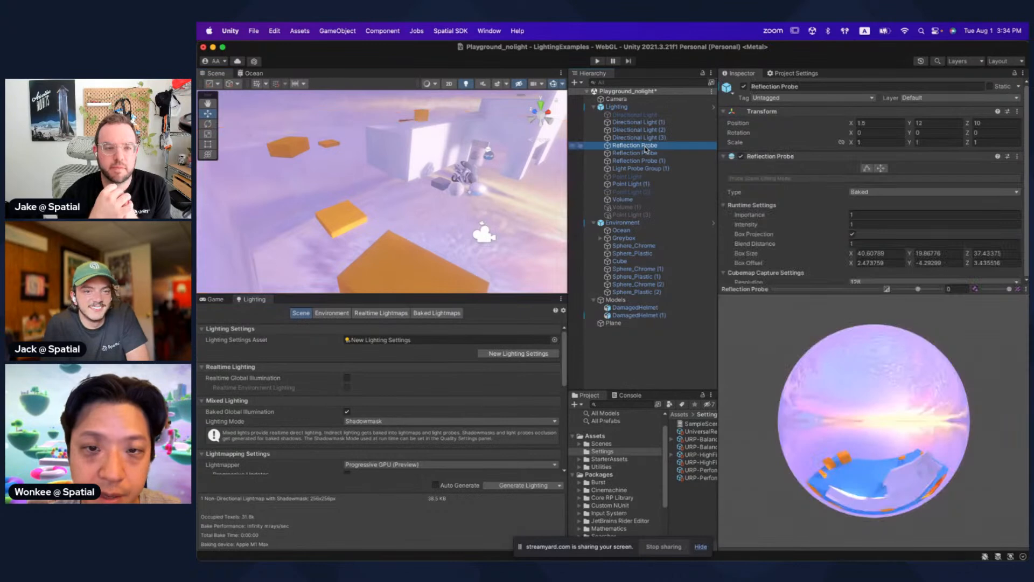
key(shift+space)
right_drag(485, 192, 558, 247)
key(shift+space)
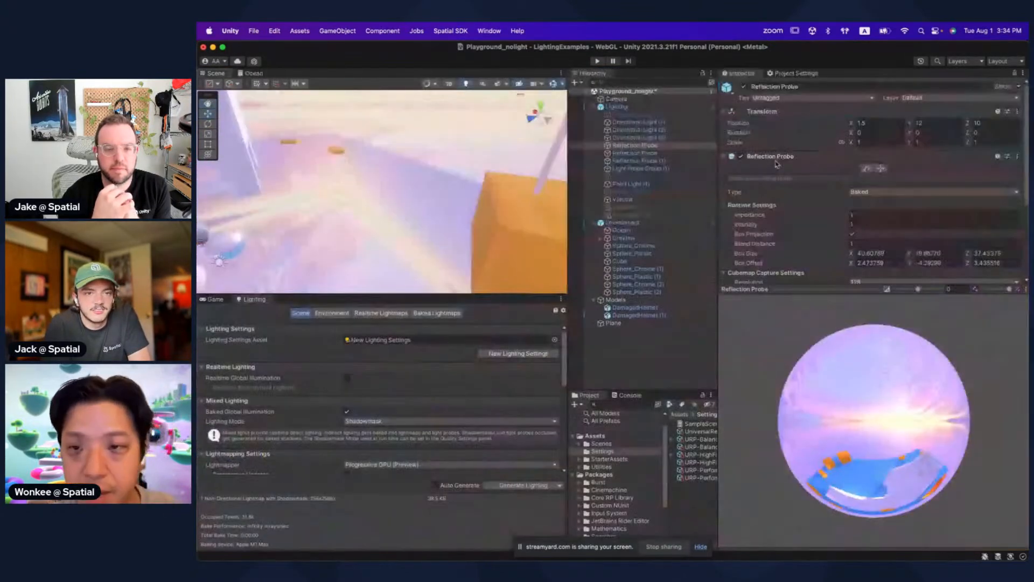
click(743, 87)
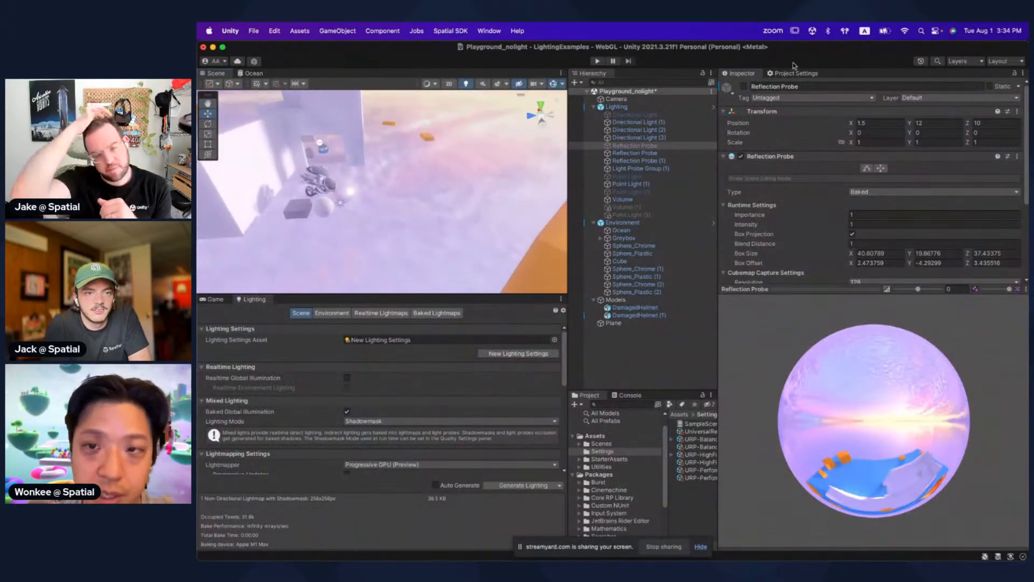
Step: Activate the disabled Reflection Probe at Y position 12 and deactivate the Plane object in the scene
click(745, 87)
right_drag(450, 184, 473, 170)
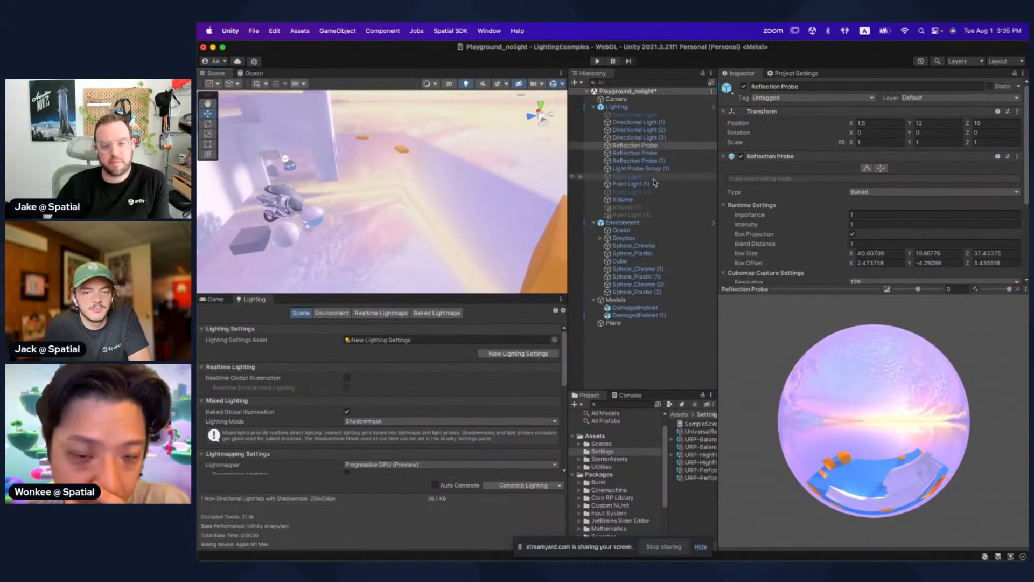
click(634, 324)
right_drag(323, 226, 383, 233)
Step: Select the Ocean plane and check the Light Probes options of its Mesh Renderer, keeping Off
click(445, 198)
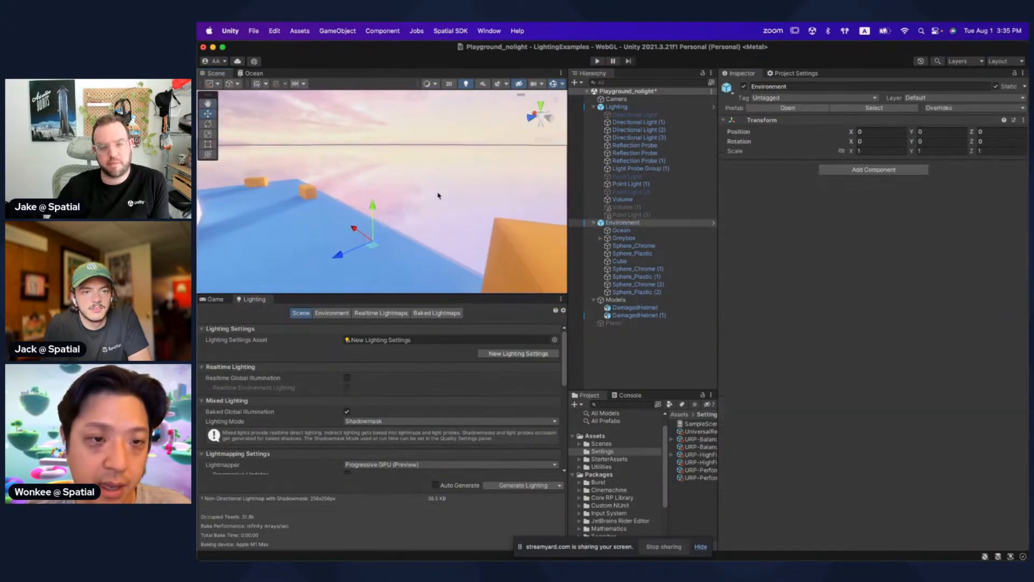
right_drag(446, 198, 433, 203)
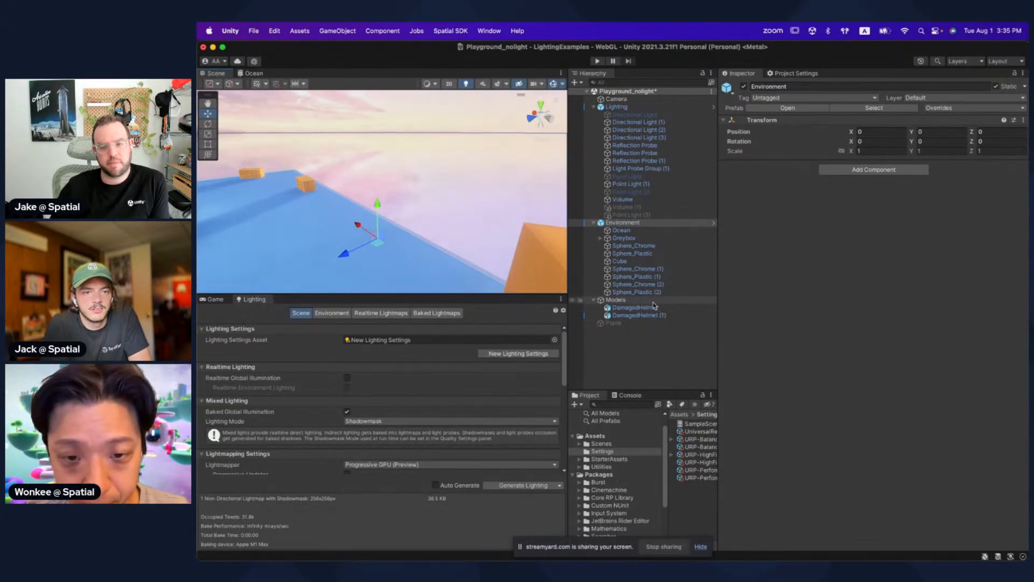
click(635, 307)
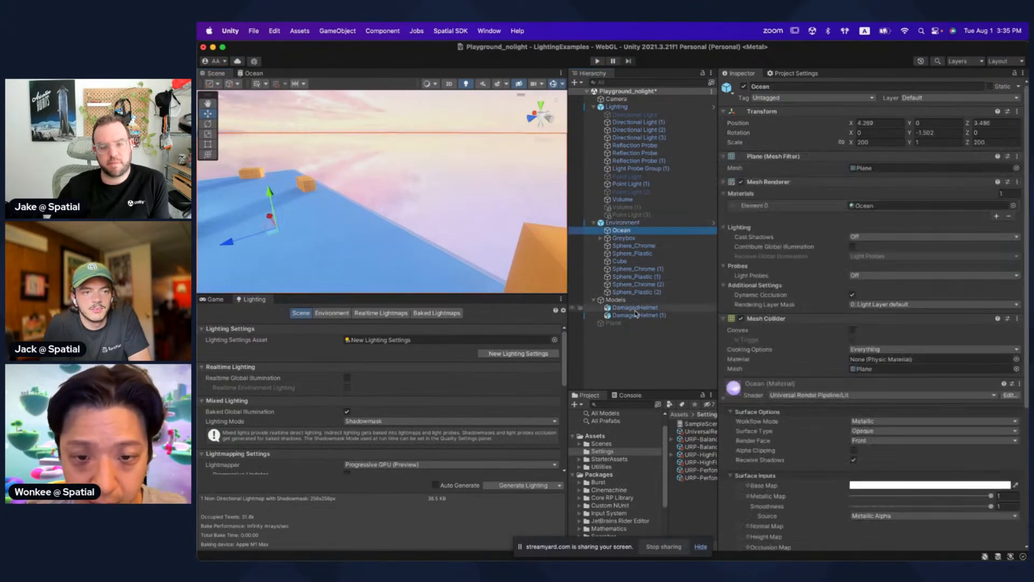
click(635, 315)
click(493, 193)
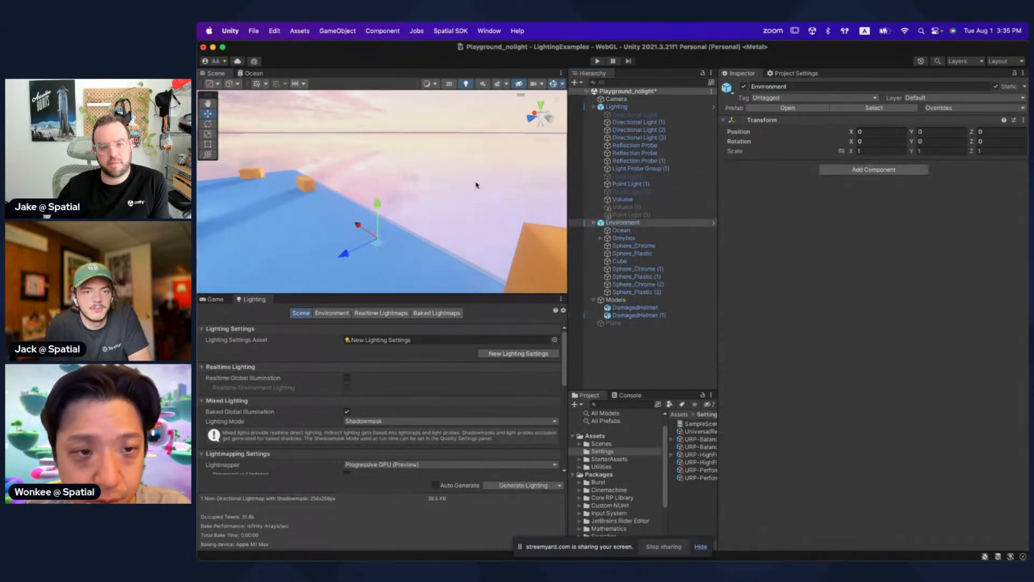
click(530, 197)
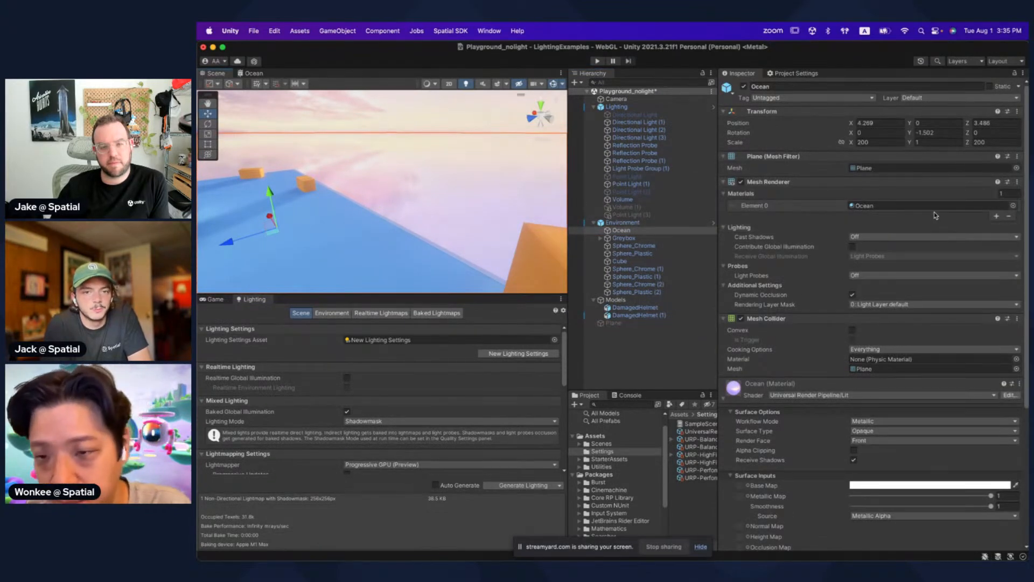
scroll(935, 215, down, 1)
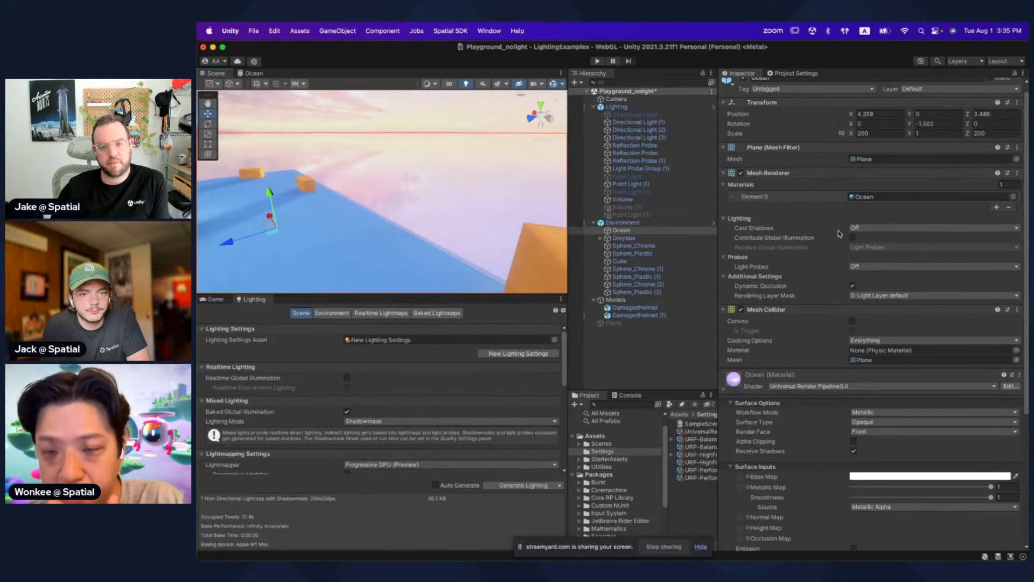
scroll(789, 241, up, 1)
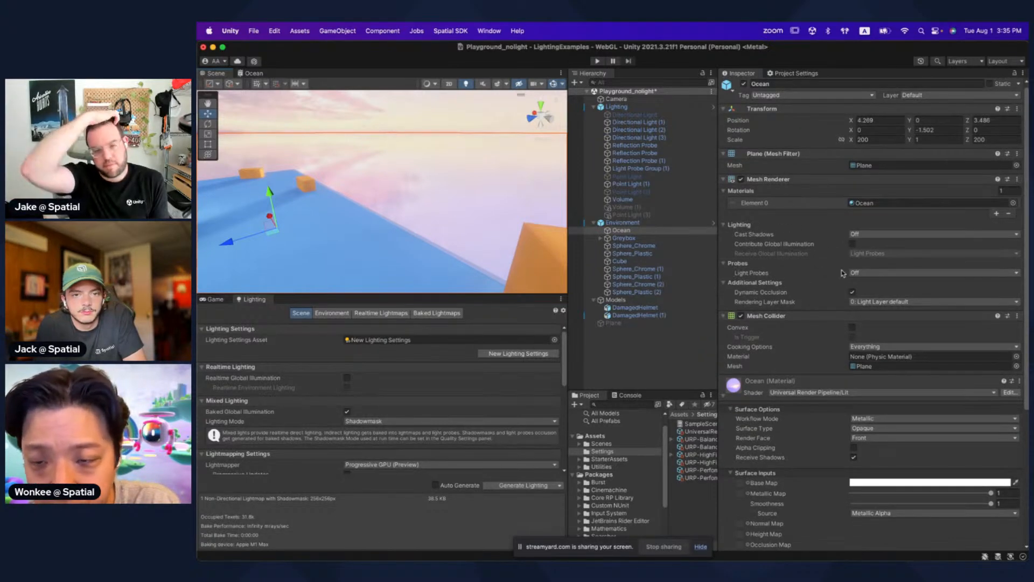
click(859, 273)
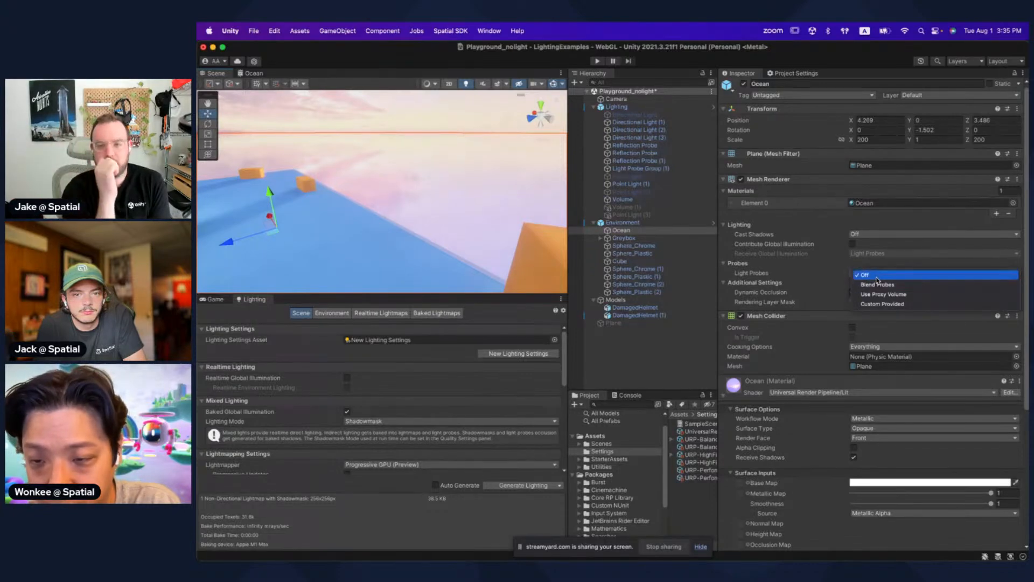
click(874, 275)
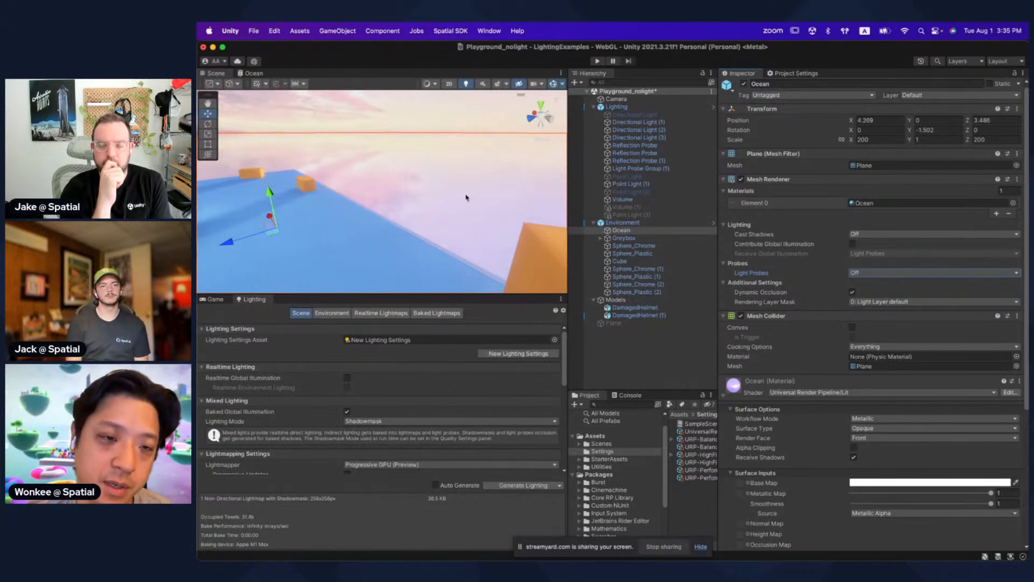
Step: Inspect the second Reflection Probe under Lighting and examine the Ocean plane's reflections in an enlarged Scene view
double_click(668, 152)
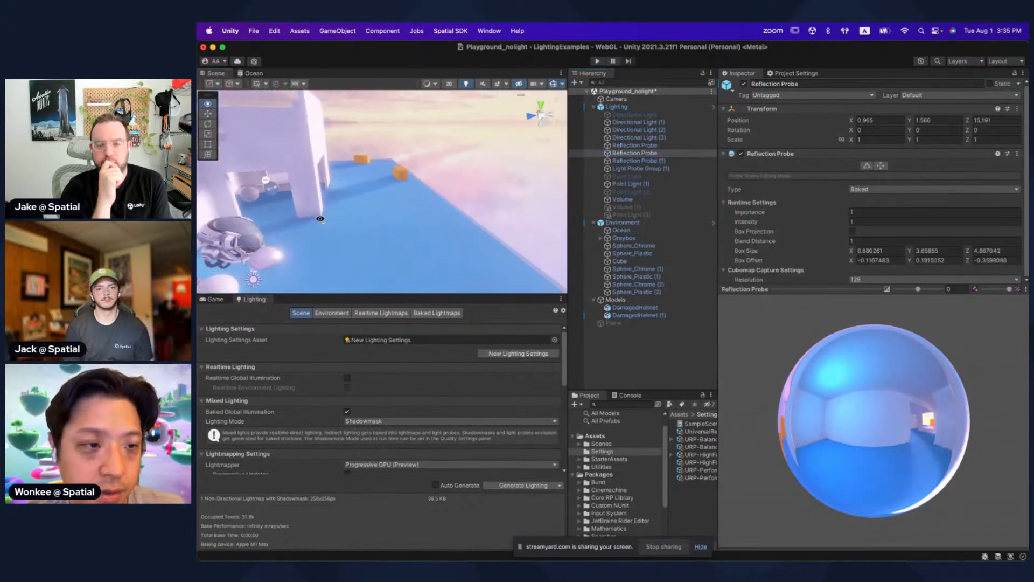
right_drag(301, 224, 448, 202)
click(439, 204)
click(439, 204)
key(shift+space)
right_drag(600, 256, 798, 275)
key(shift+space)
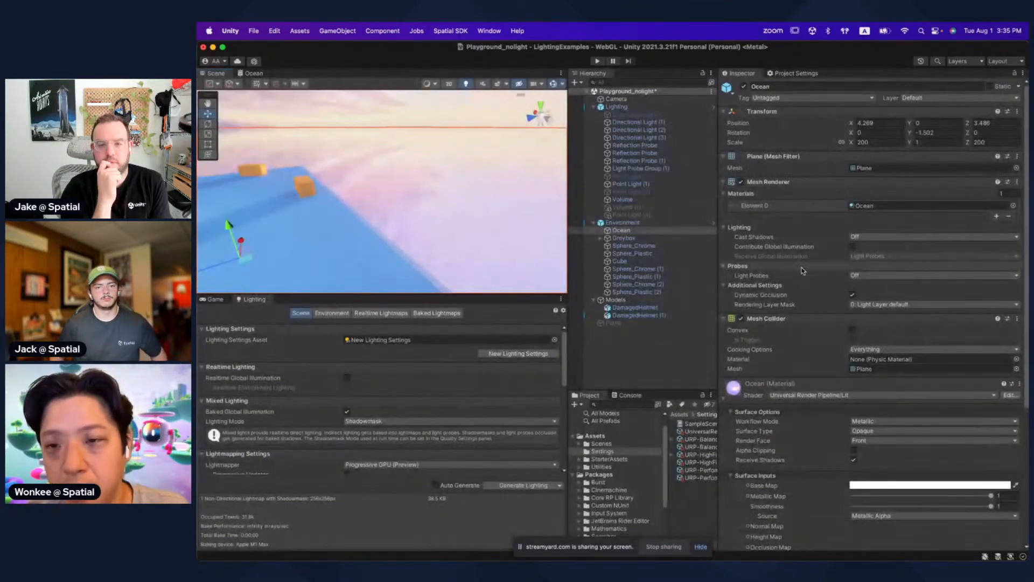
Step: Set the Render Pipeline Asset of the Balanced quality level to None in the project's Quality settings
click(792, 73)
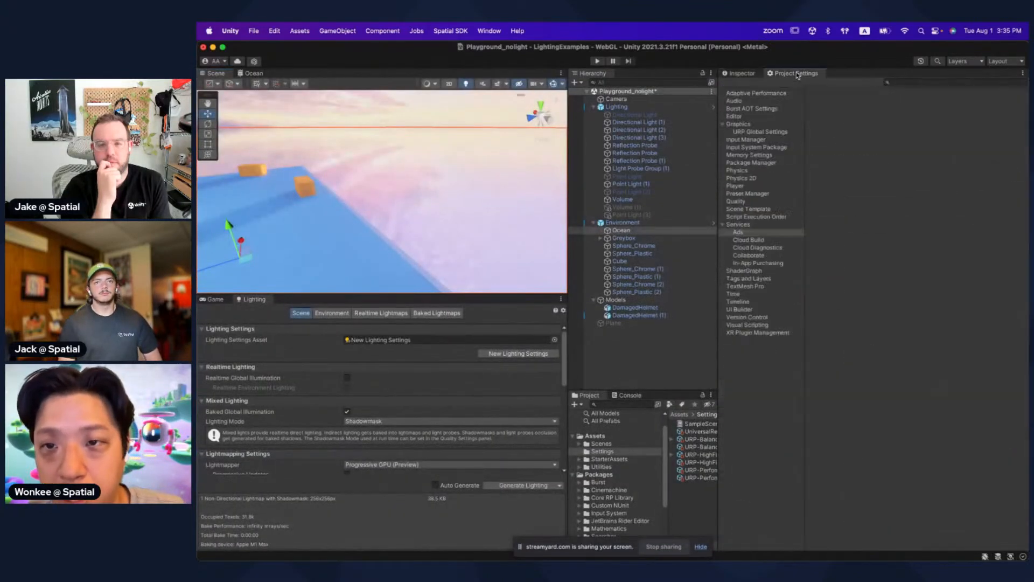
click(762, 132)
click(756, 202)
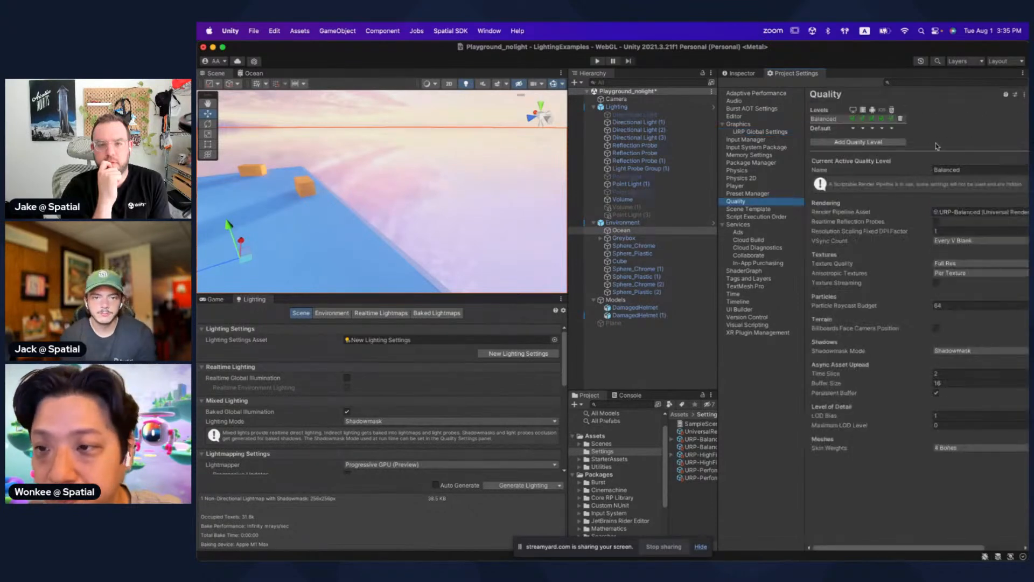
drag(722, 179, 650, 179)
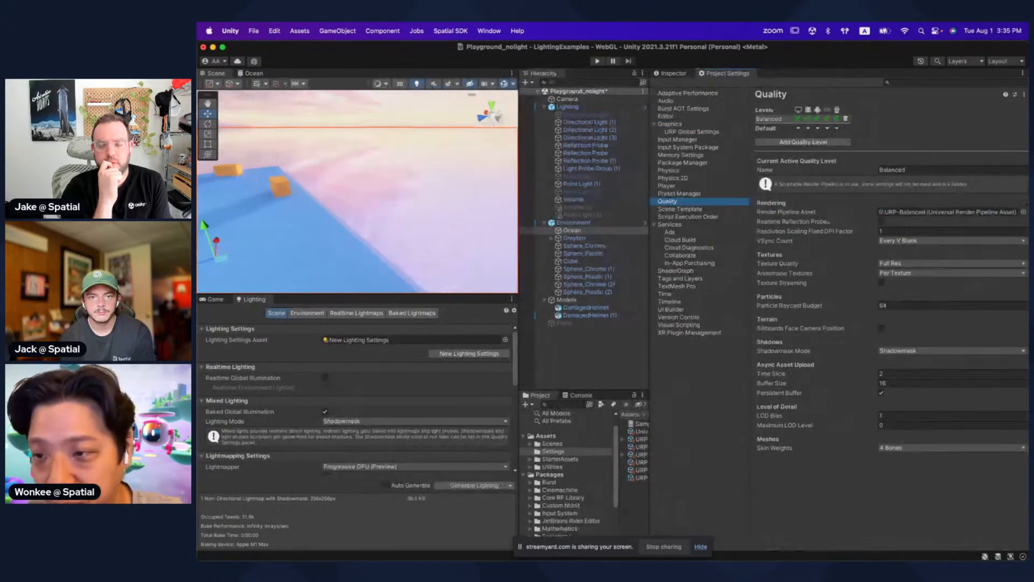
click(1022, 212)
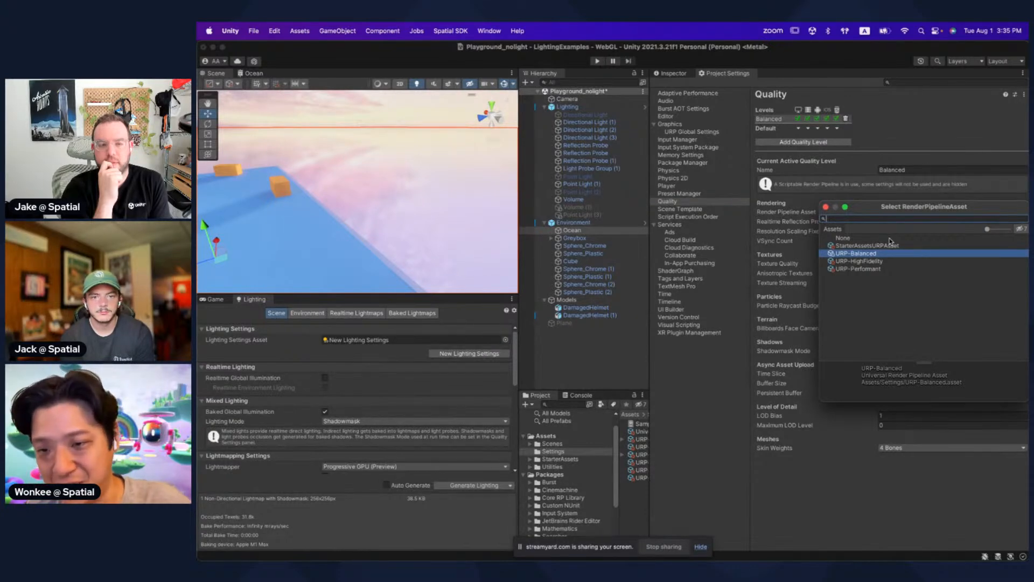
click(889, 239)
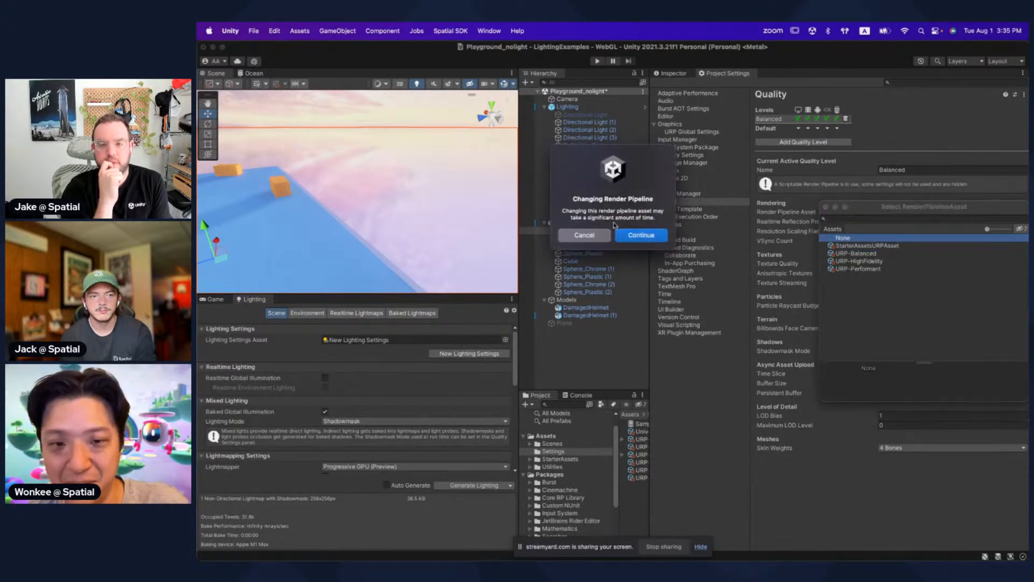
click(643, 232)
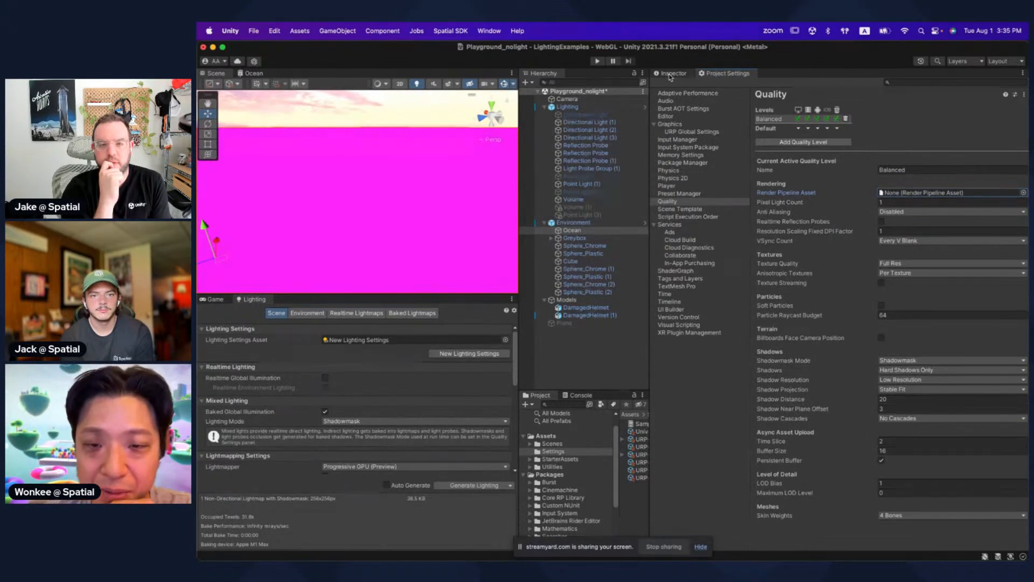
Step: Reopen the Playground_nolight scene from the Scenes folder
click(552, 443)
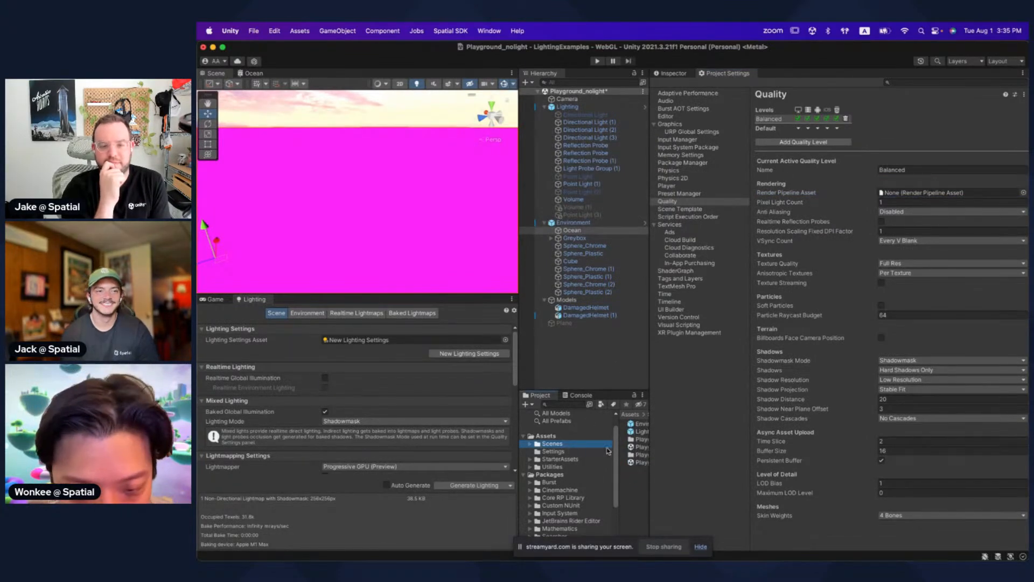
double_click(637, 462)
click(613, 246)
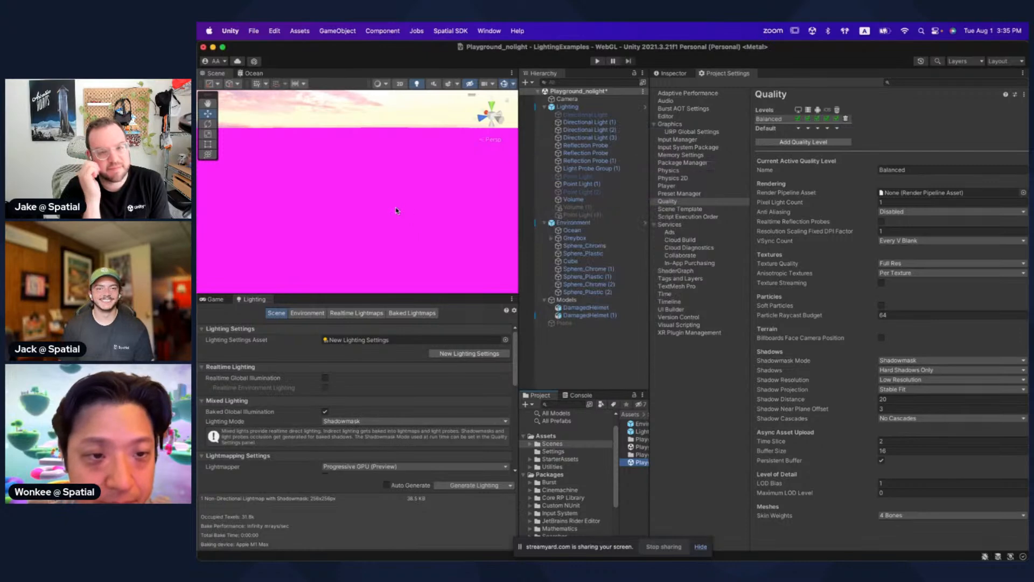
Step: Select the Ocean plane and set Reflection Probes in its Mesh Renderer to Blend Probes
right_drag(378, 184, 477, 186)
click(431, 189)
click(477, 186)
click(673, 75)
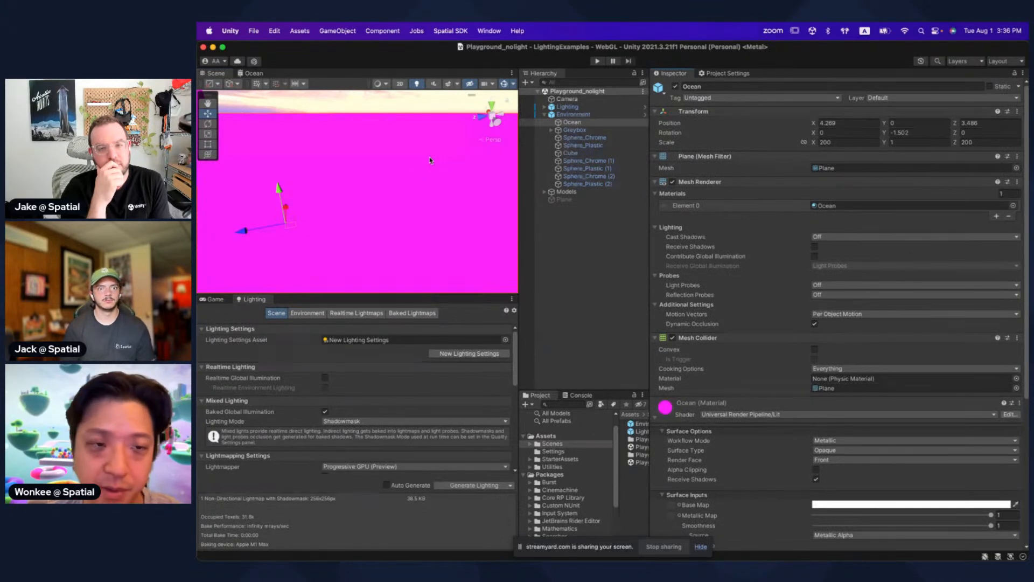
scroll(861, 396, down, 2)
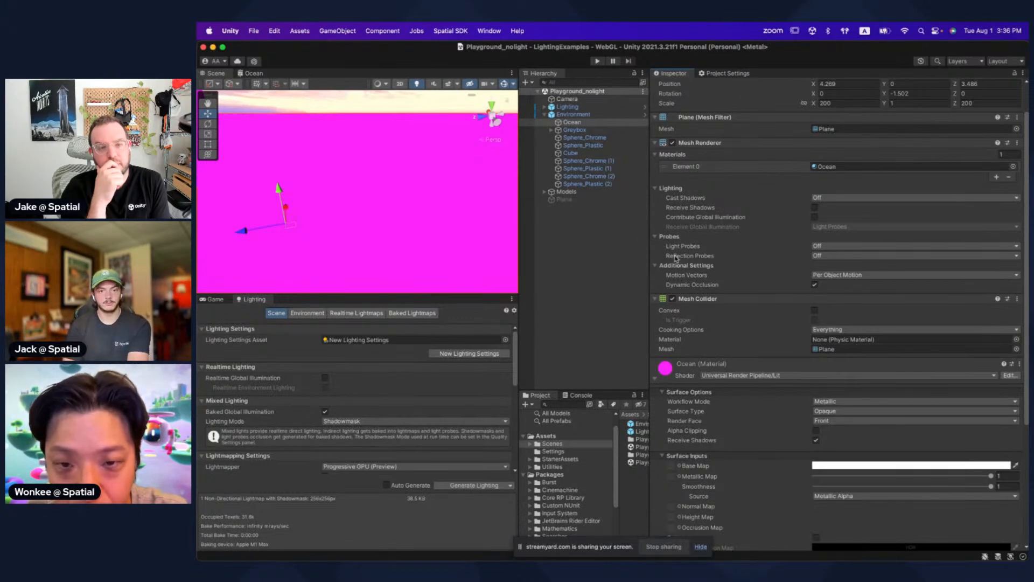
click(822, 256)
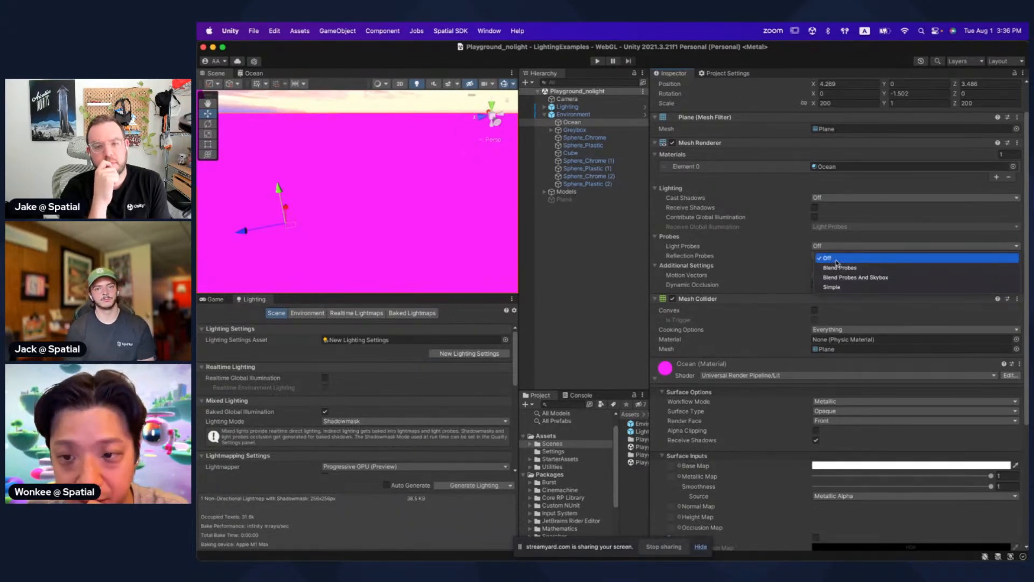
click(840, 268)
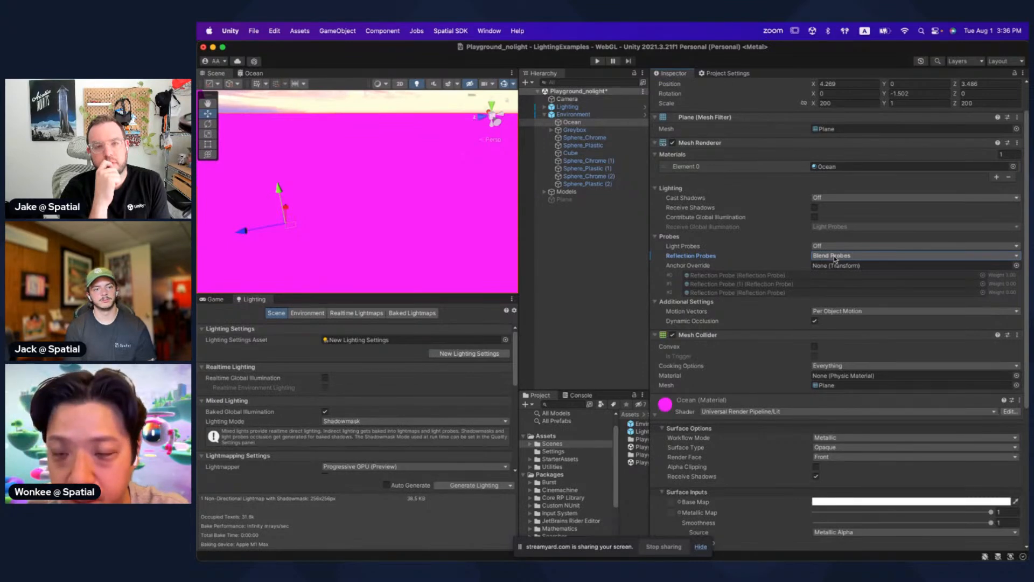
Step: Assign URP-Balanced as the Render Pipeline Asset of the Balanced quality level
click(728, 73)
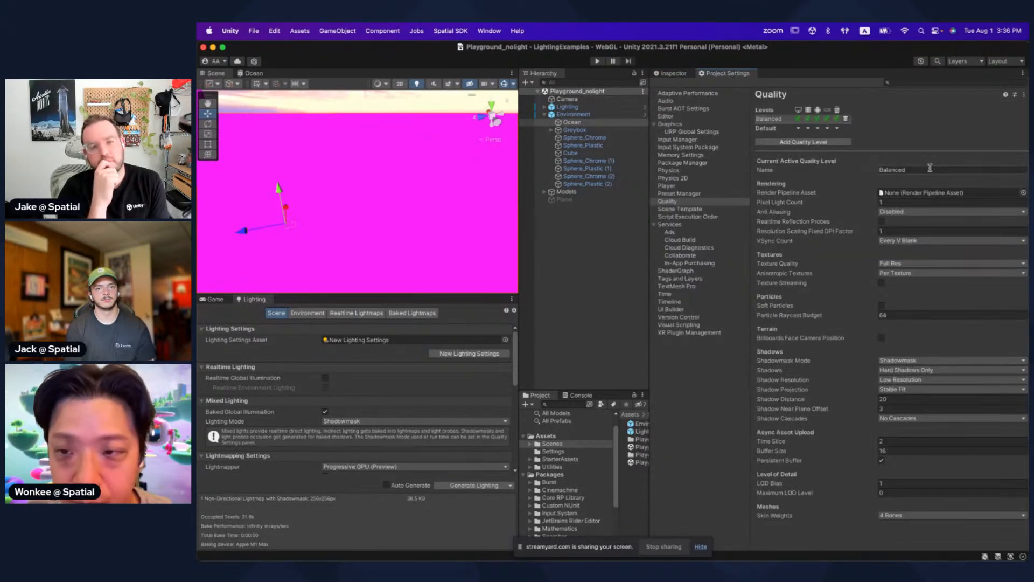
click(1023, 193)
double_click(878, 234)
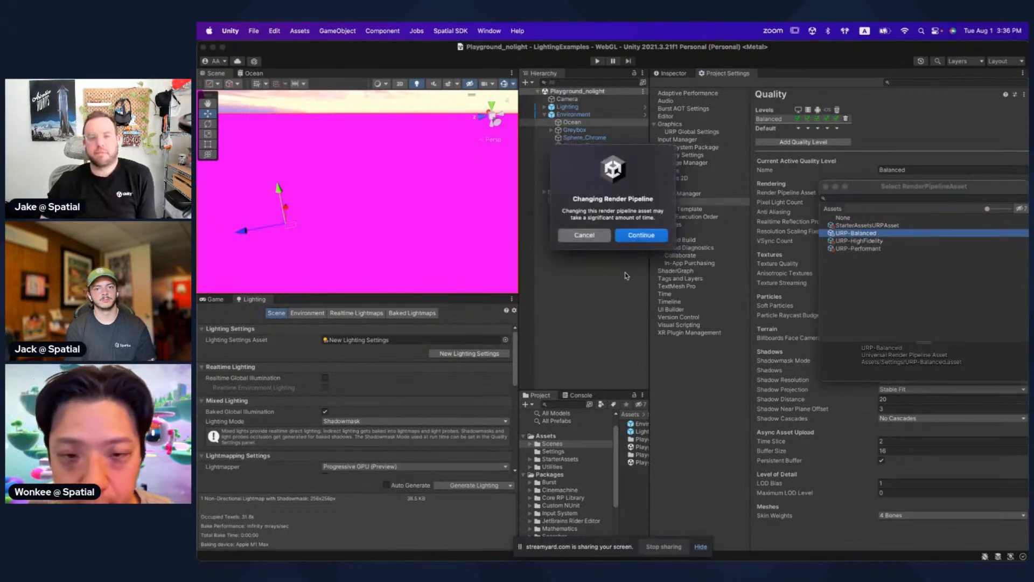
click(642, 234)
Step: Examine how the Ocean plane reflects the sky around the blue platform in an enlarged Scene view
right_drag(381, 180, 408, 198)
key(shift+space)
right_drag(501, 269, 709, 291)
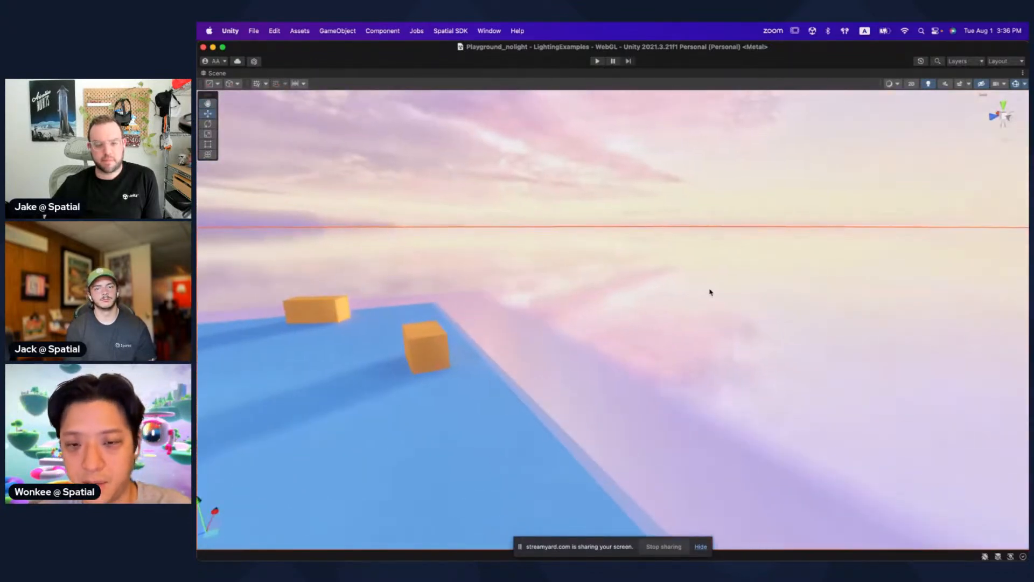
key(shift+space)
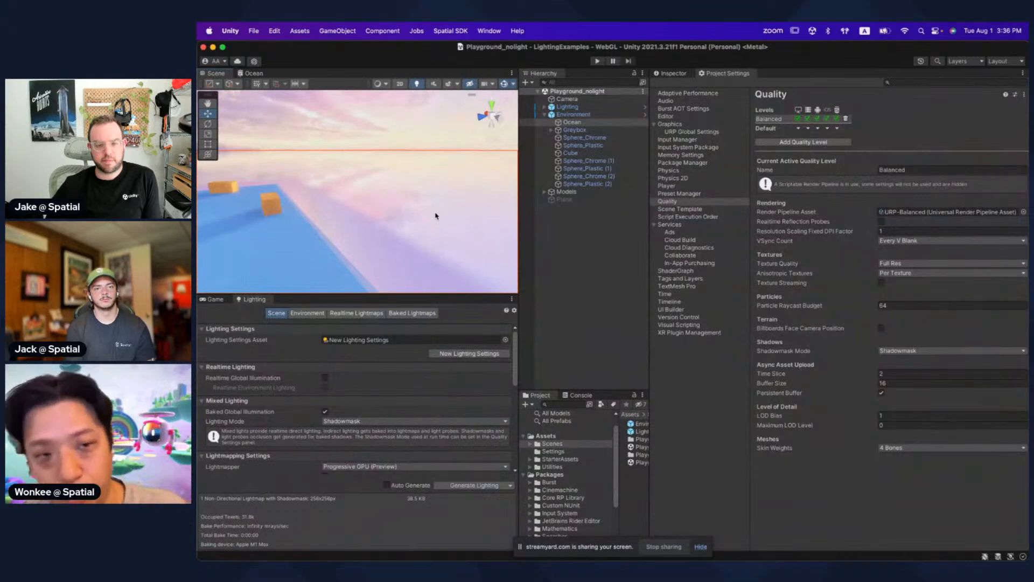
Step: Switch the Balanced quality level's Render Pipeline Asset back to None
click(1023, 212)
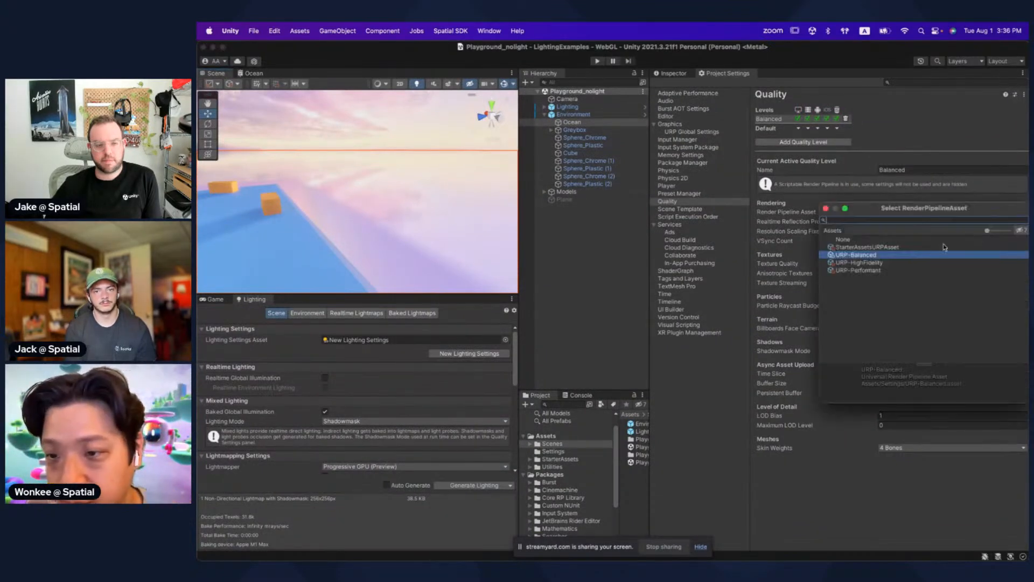
click(856, 239)
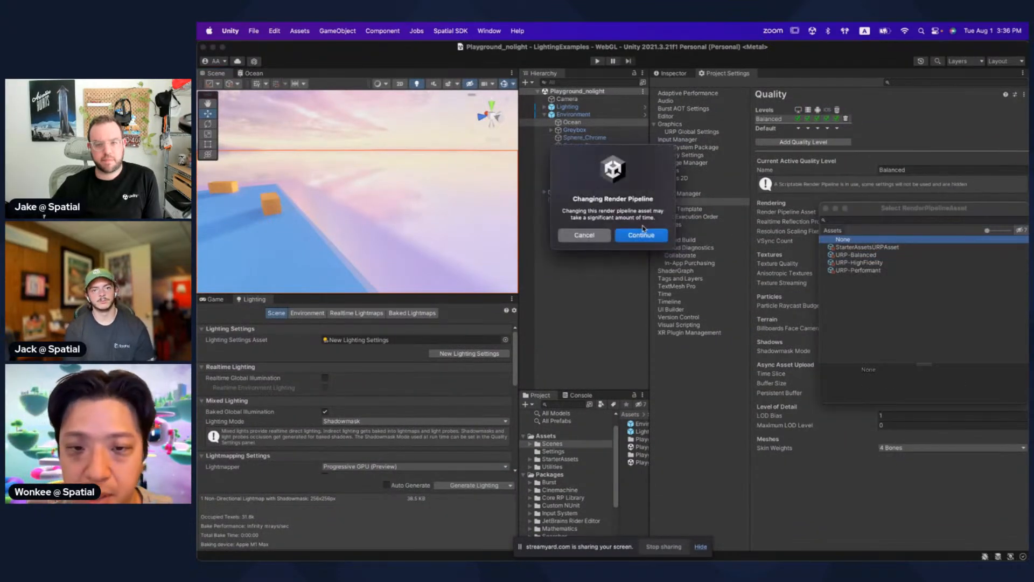
click(641, 233)
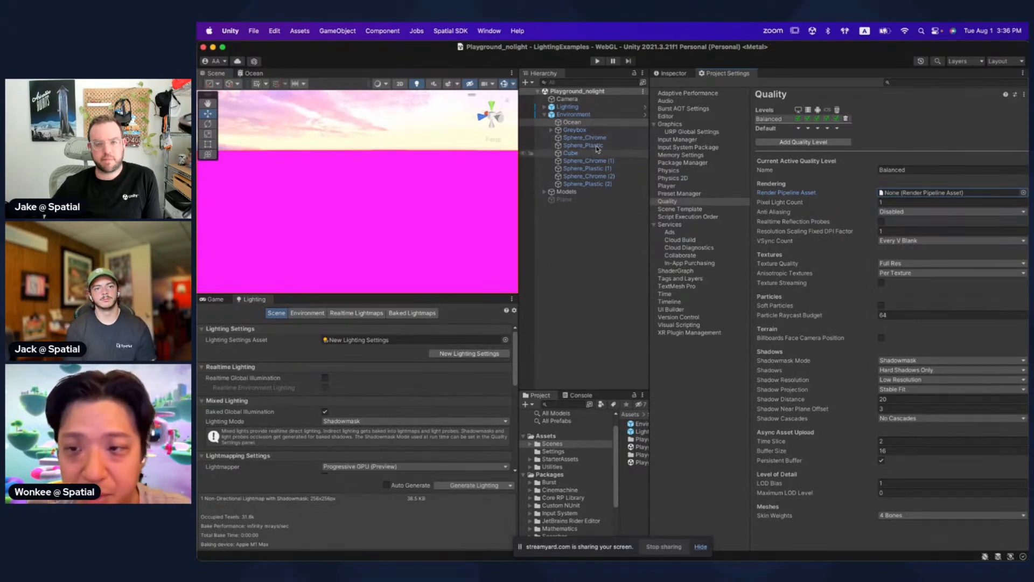
Step: Select the Ocean plane again and set Reflection Probes in its Mesh Renderer to Off
click(673, 73)
click(584, 138)
click(586, 169)
click(581, 191)
click(573, 123)
right_drag(391, 183, 374, 193)
click(446, 174)
click(443, 170)
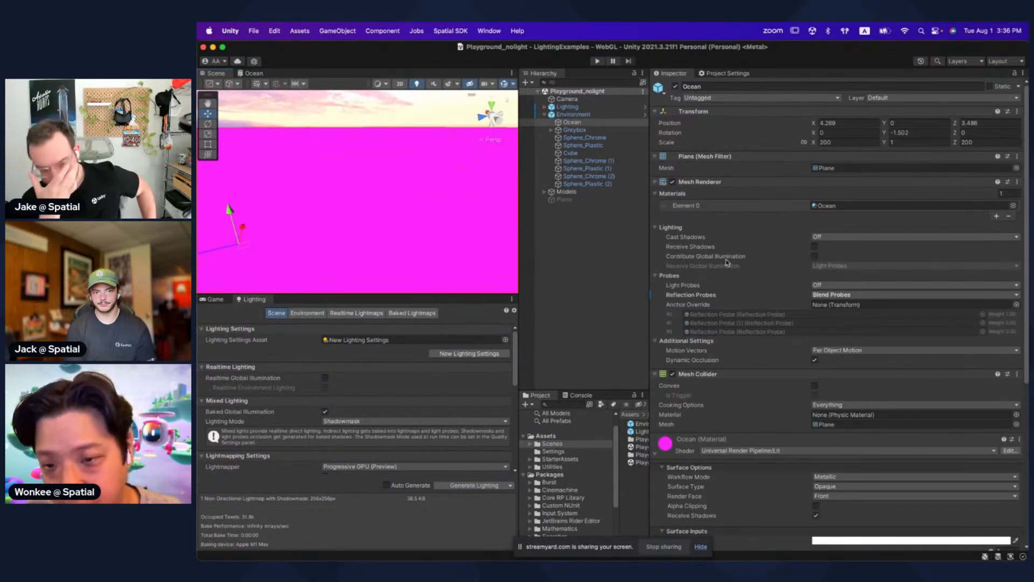
click(828, 298)
click(832, 293)
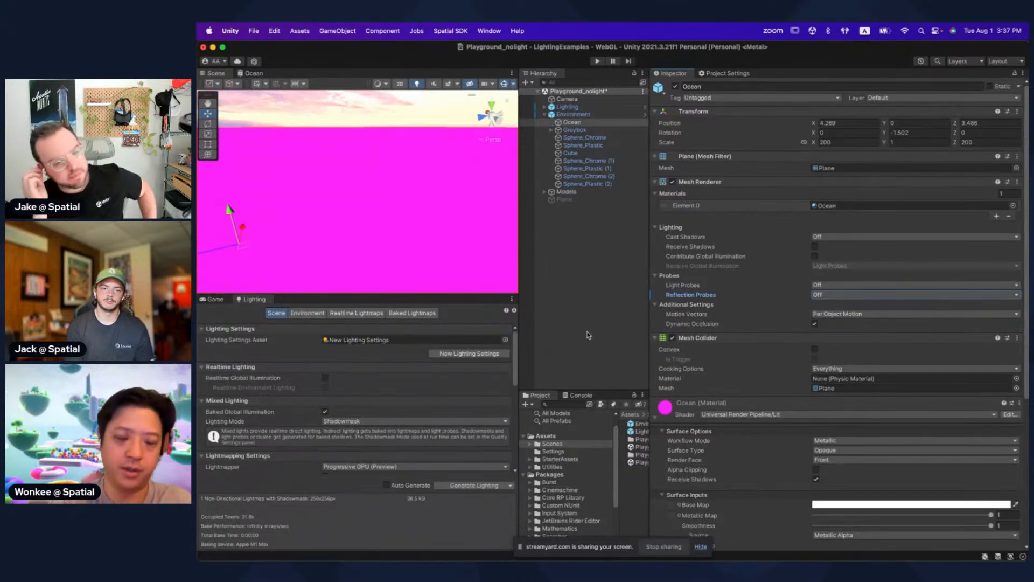
Step: Assign URP-Balanced again as the Balanced quality level's Render Pipeline Asset in the project's Quality settings and save the scene
click(727, 73)
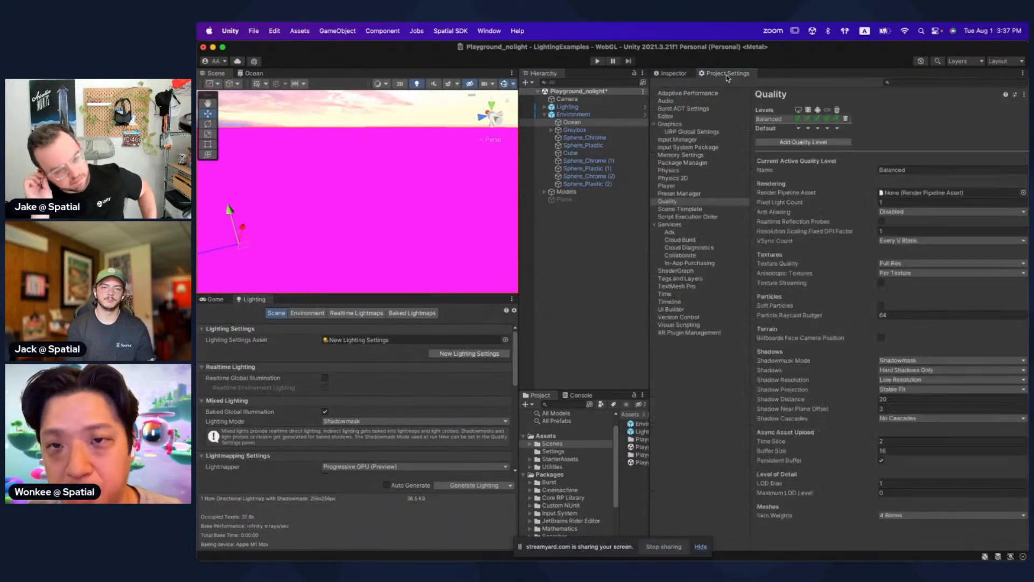
click(1024, 193)
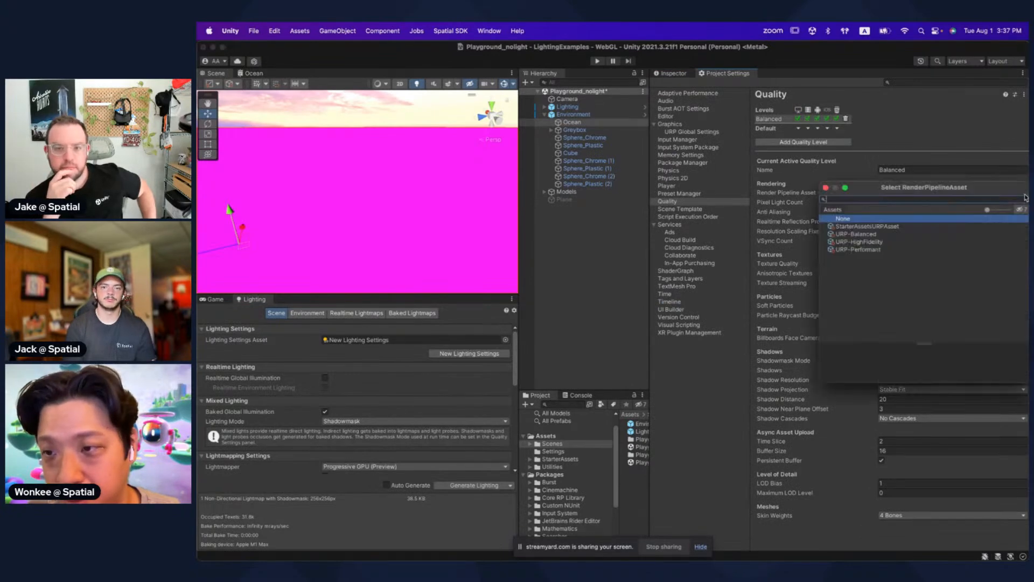
click(862, 234)
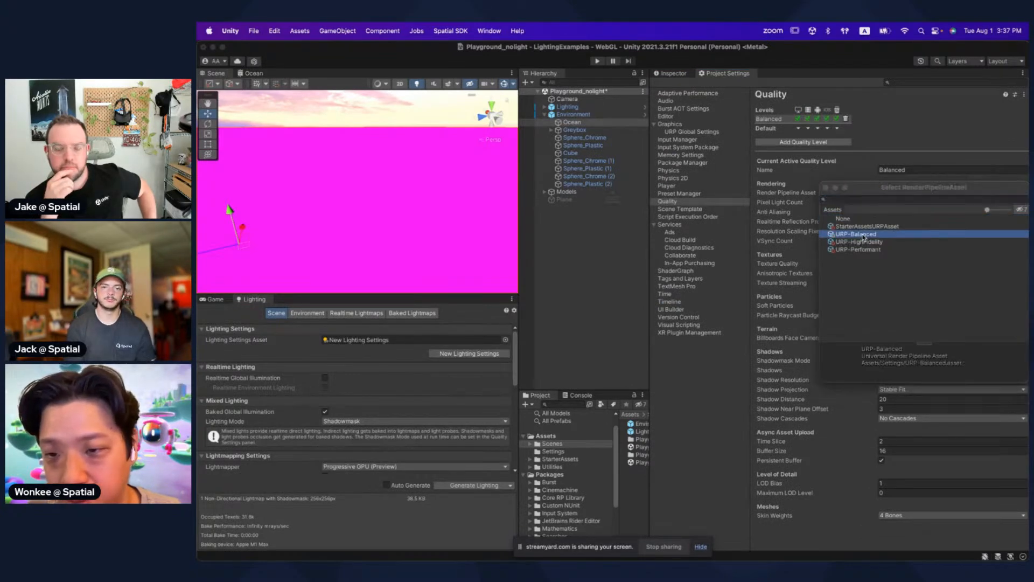
click(638, 233)
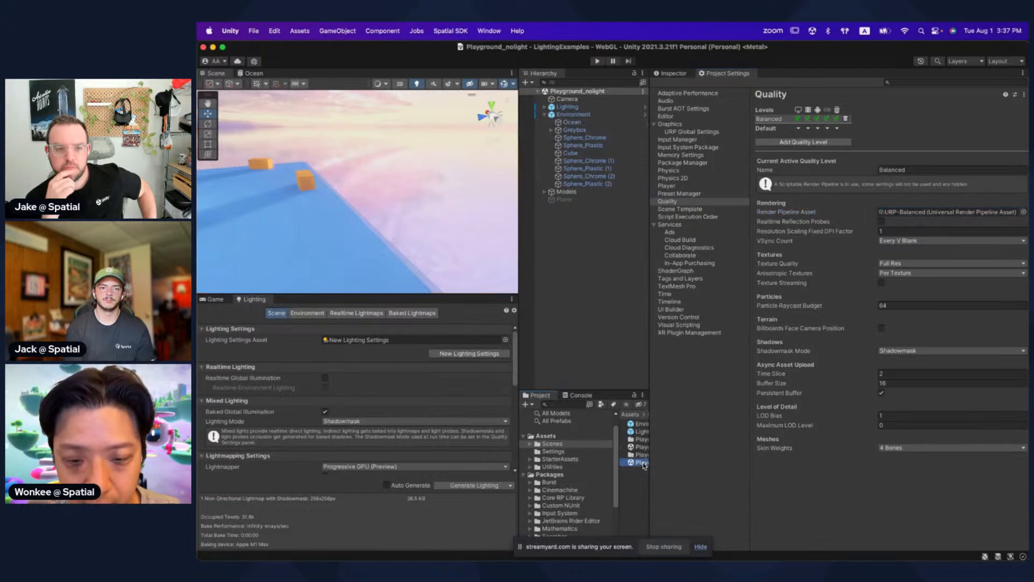
Step: Examine the sky reflection on the ocean beside the blue platform from several angles in an enlarged Scene view
key(shift+space)
alt+drag(434, 224, 636, 190)
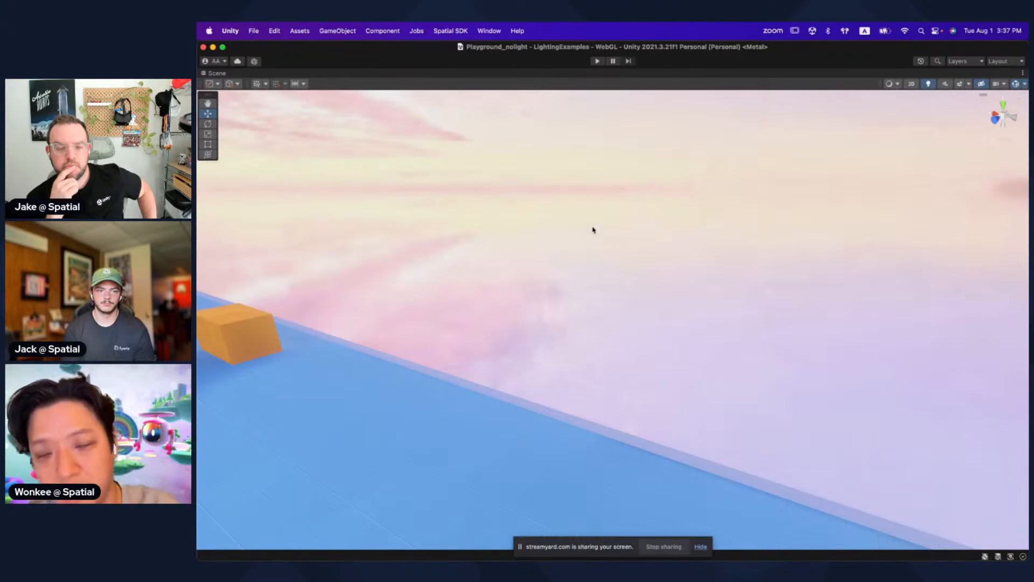
right_drag(592, 230, 732, 232)
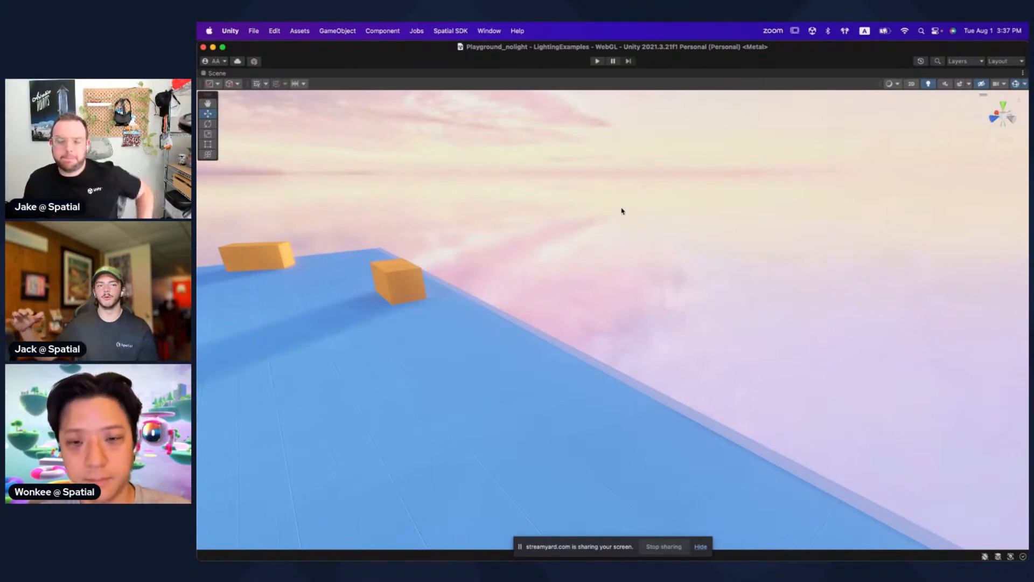
right_drag(591, 221, 631, 219)
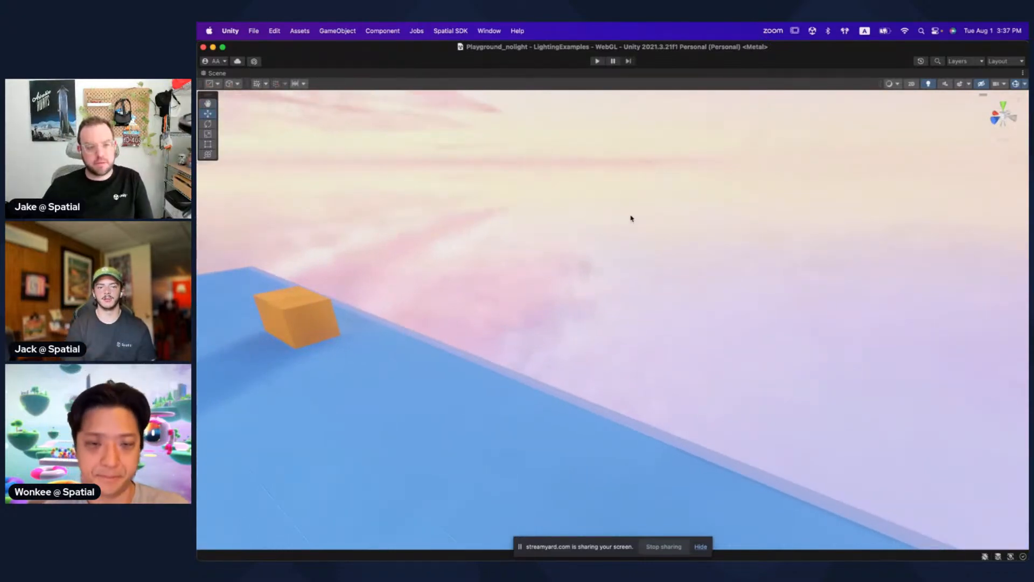
right_drag(604, 249, 677, 268)
Step: Switch to the agora Unity project and examine the ocean water in the environment_agora_var3 scene
mouse_move(1011, 339)
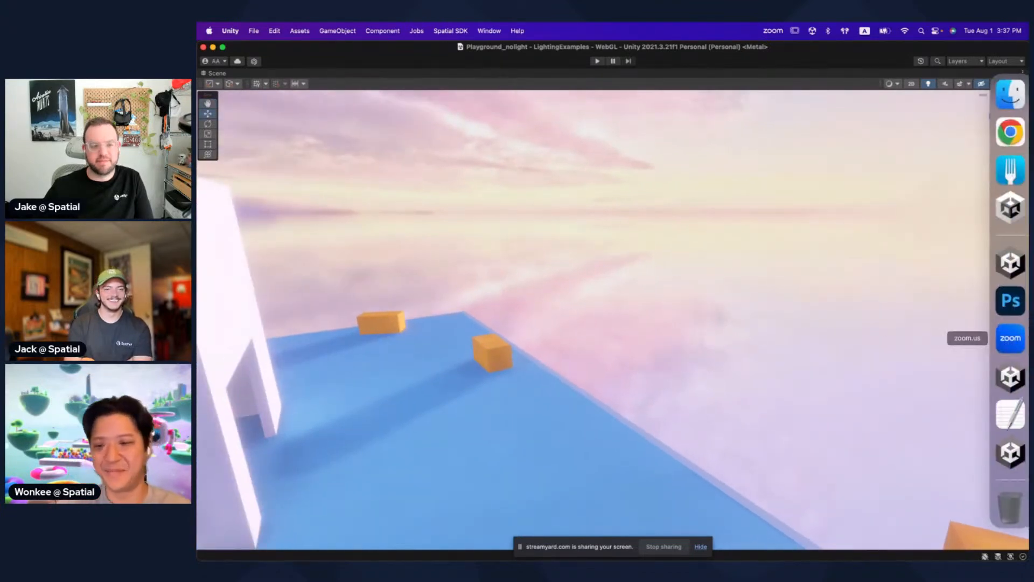
click(1011, 376)
right_drag(362, 234, 382, 320)
key(super+Tab)
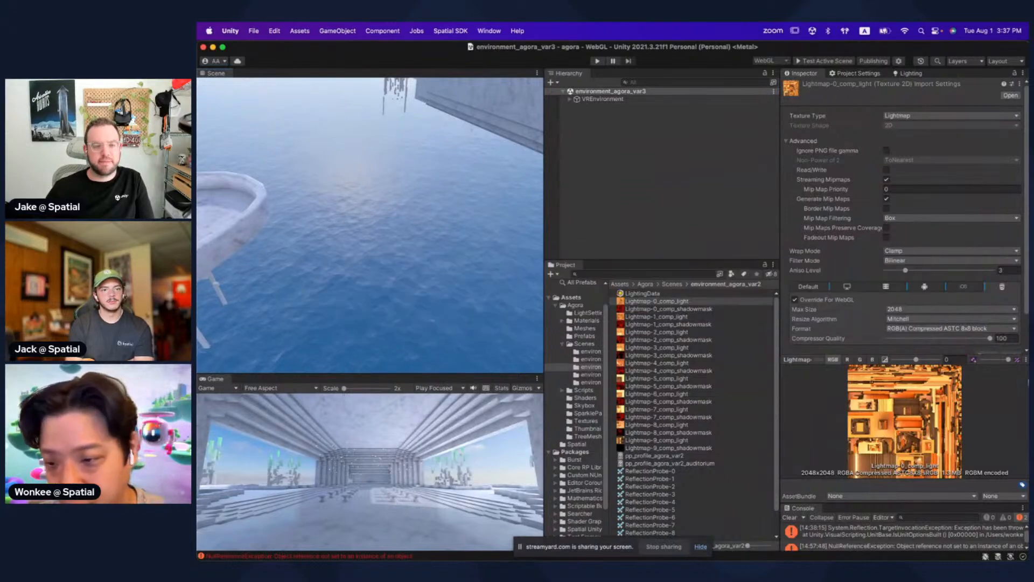
Step: Switch to the SpatialUnity project, close Build Settings and examine the pool water in the environment_publicLobby scene
click(979, 453)
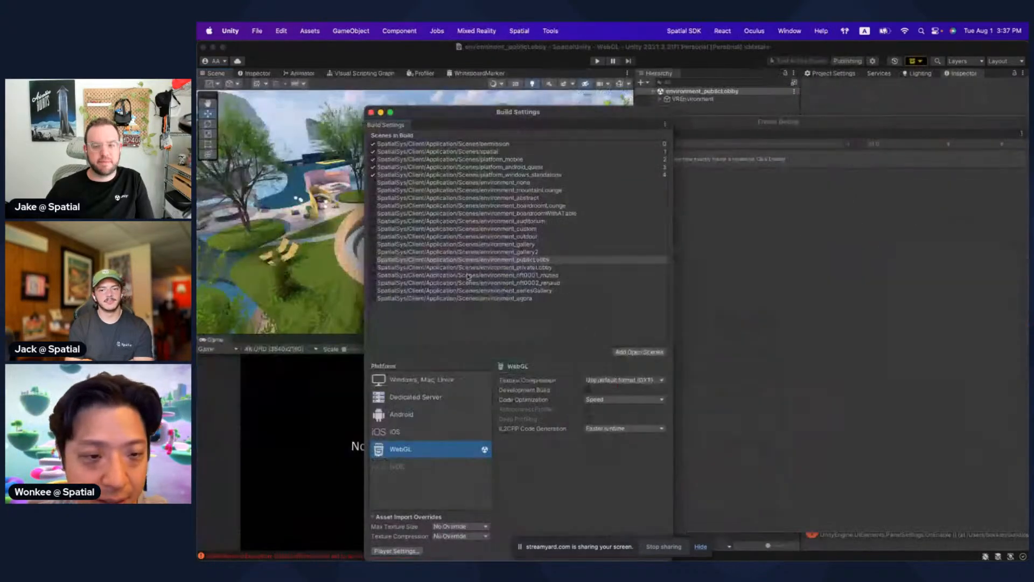
click(371, 112)
click(443, 237)
key(shift+space)
key(w)
right_drag(443, 237, 726, 242)
key(e)
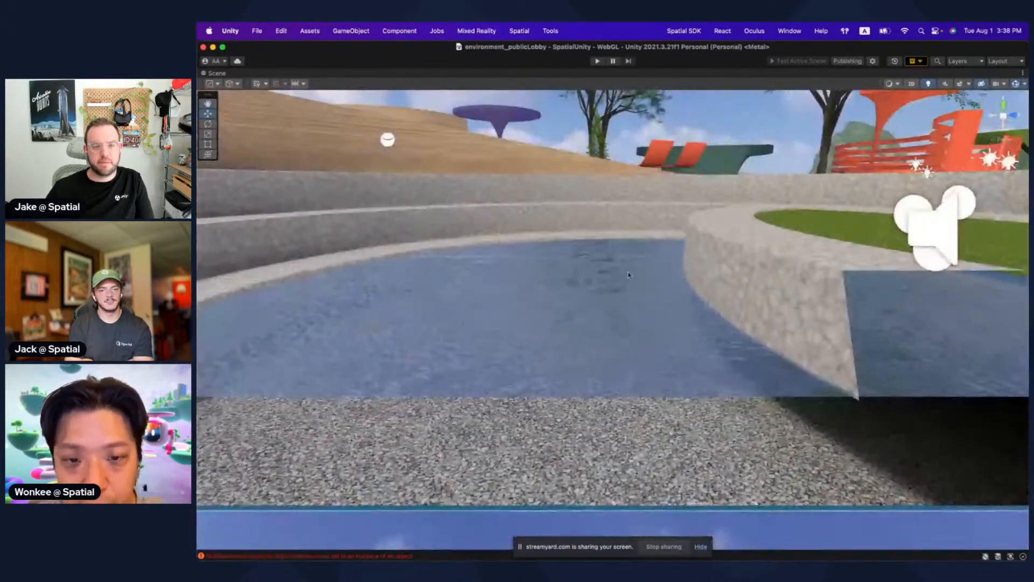
right_drag(627, 274, 660, 214)
Step: Select the GroundPlane ocean in the public lobby scene and inspect its Mesh Renderer and water material
click(645, 305)
key(shift+space)
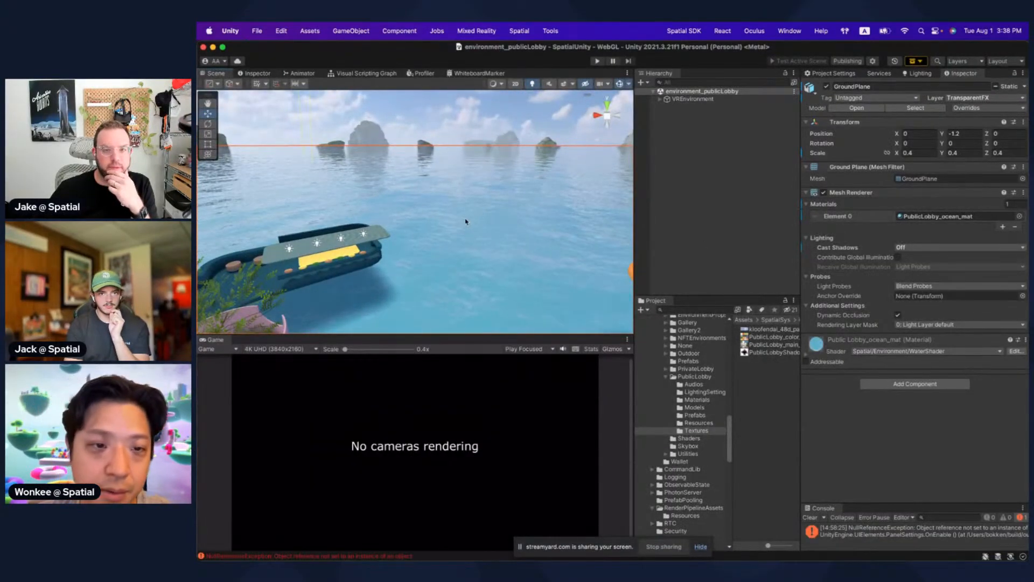
key(shift+space)
Step: Examine the public lobby islands and the surrounding ocean from several overview angles in an enlarged Scene view
right_drag(549, 276, 700, 276)
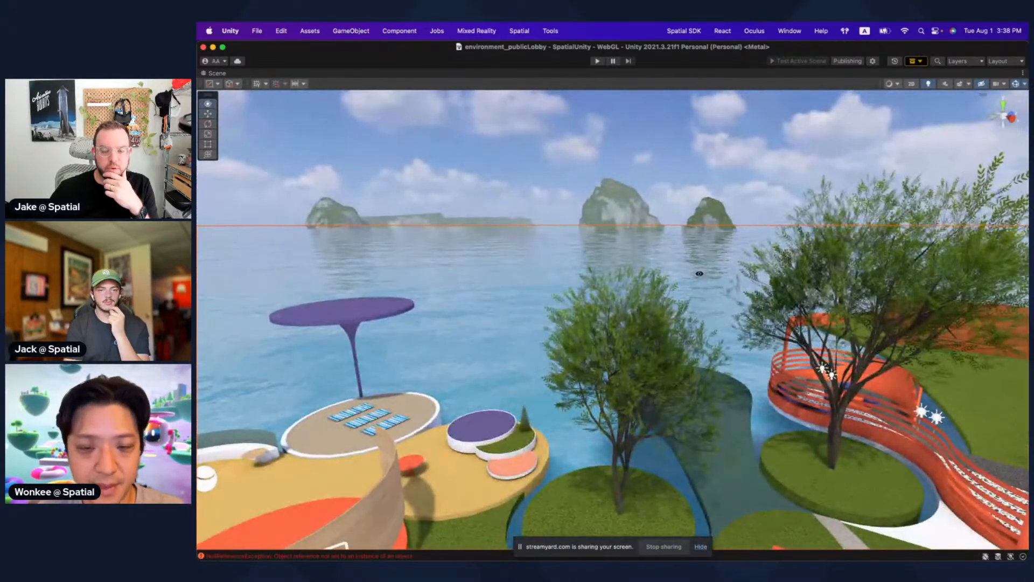
key(shift+space)
right_drag(472, 220, 516, 289)
key(shift+space)
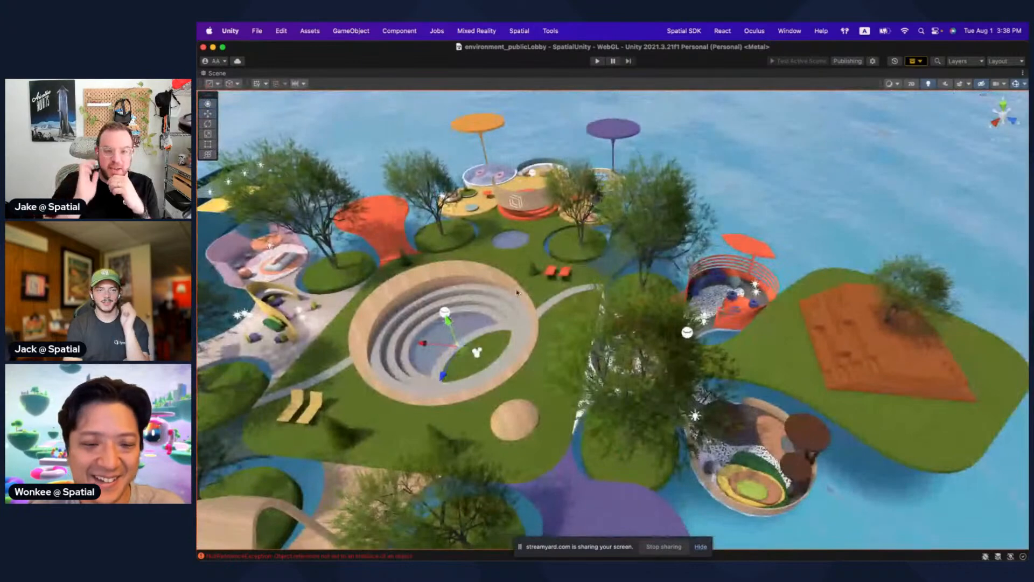
key(shift+space)
key(super+Tab)
right_drag(381, 217, 695, 266)
key(shift+space)
key(shift+space)
Step: Return to the LightingExamples project, switch to the Baking progress slide in Chrome and review "Find the best lightmap resolution"
key(super+Tab)
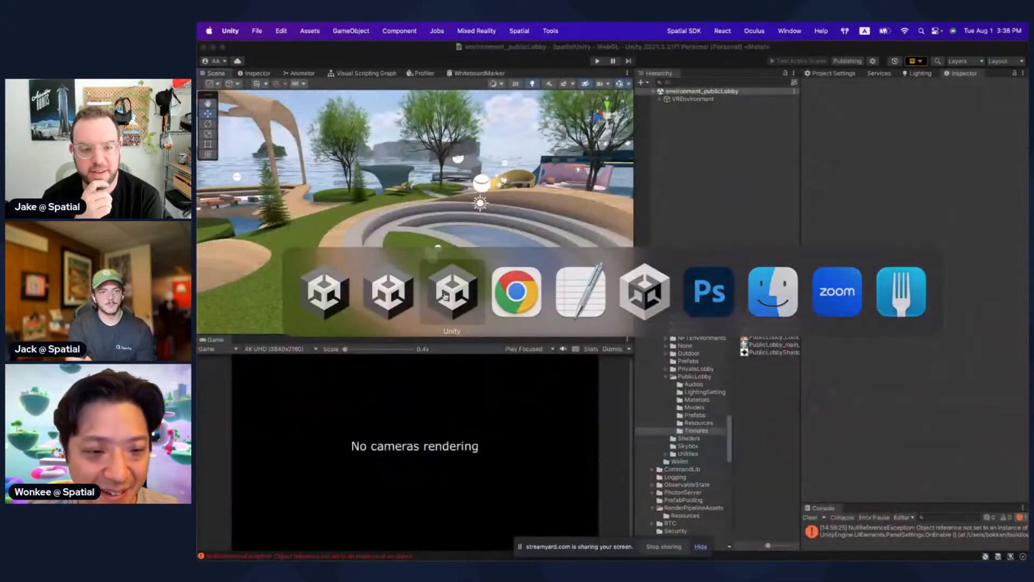
click(444, 296)
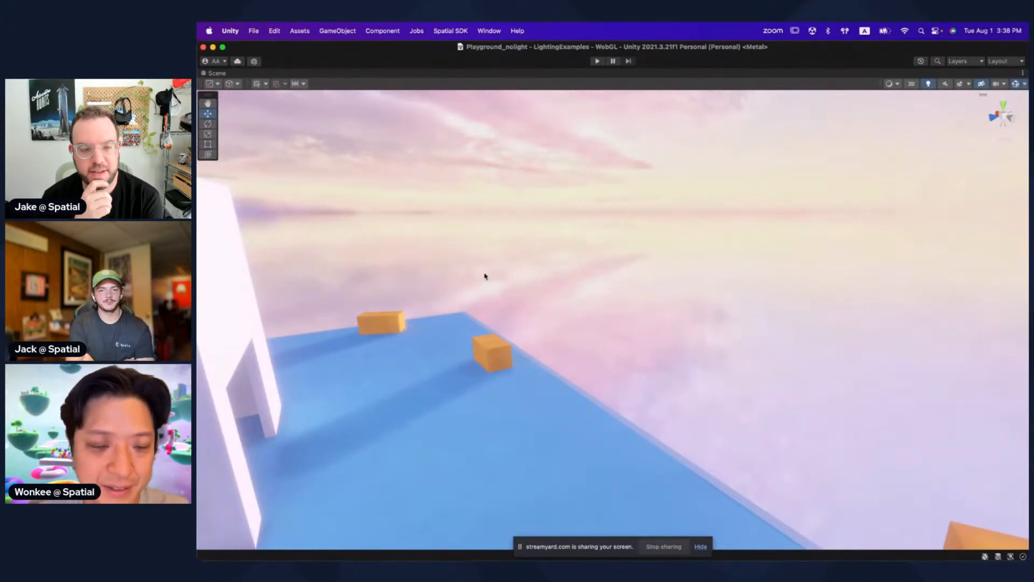
key(super+Tab)
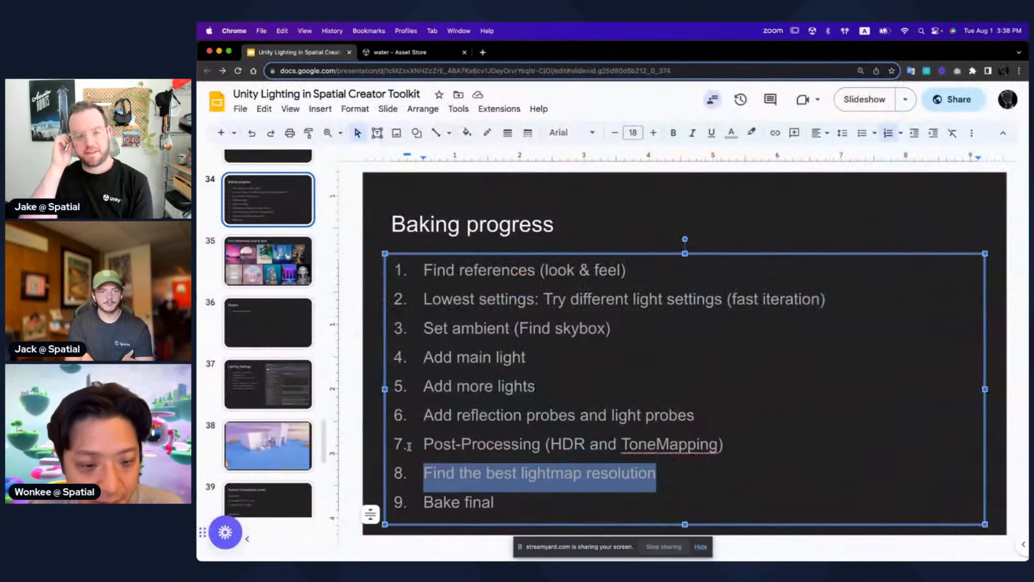
click(474, 474)
click(521, 473)
Step: Switch back to the Playground_nolight scene in Unity, examine the white building's shading and restore the normal layout
key(super+Tab)
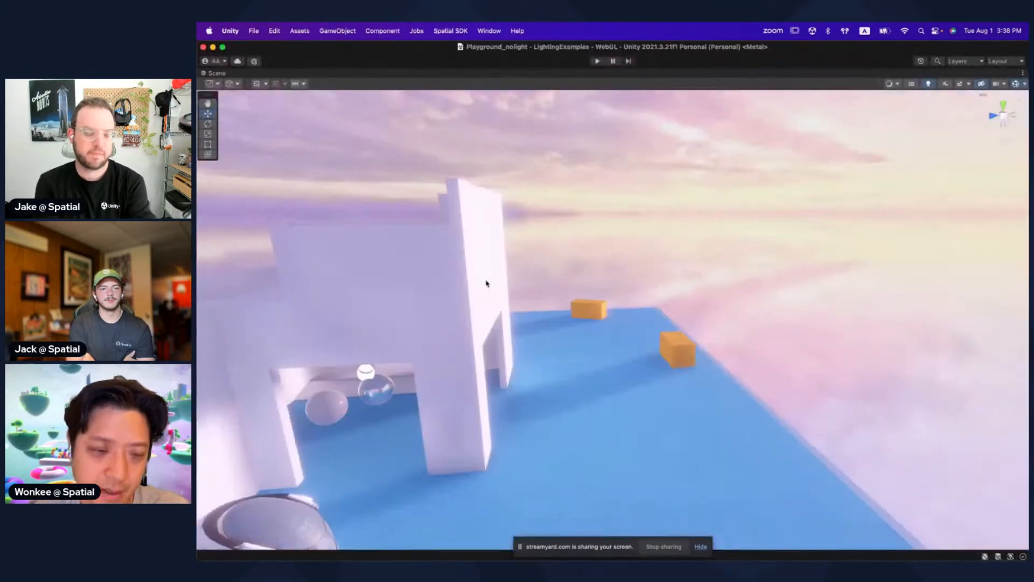
right_drag(605, 295, 520, 314)
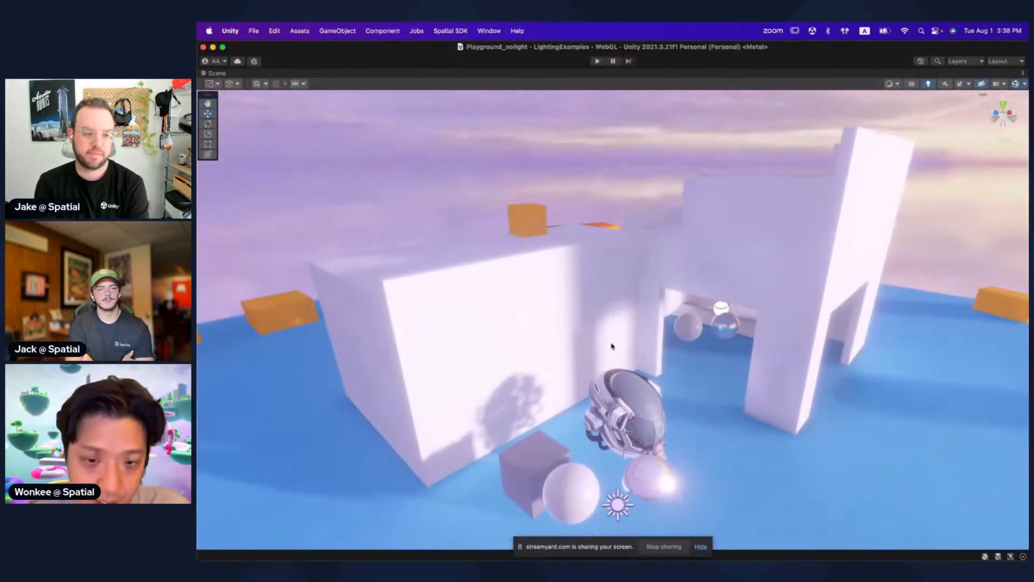
key(shift+space)
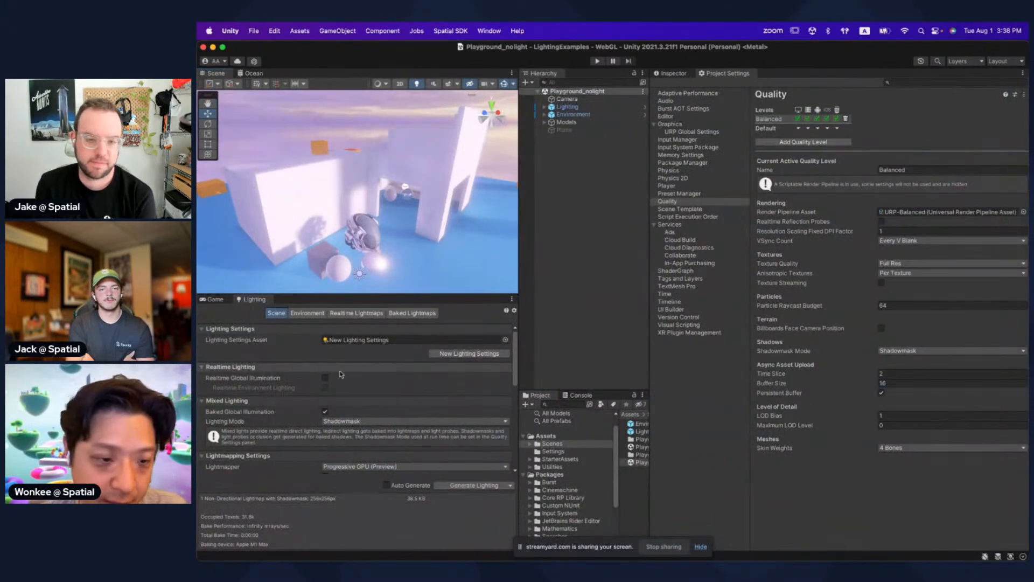
click(295, 314)
Step: Highlight "Find the best lightmap resolution" on the Baking progress slide in Chrome and switch back to Unity
key(super+Tab)
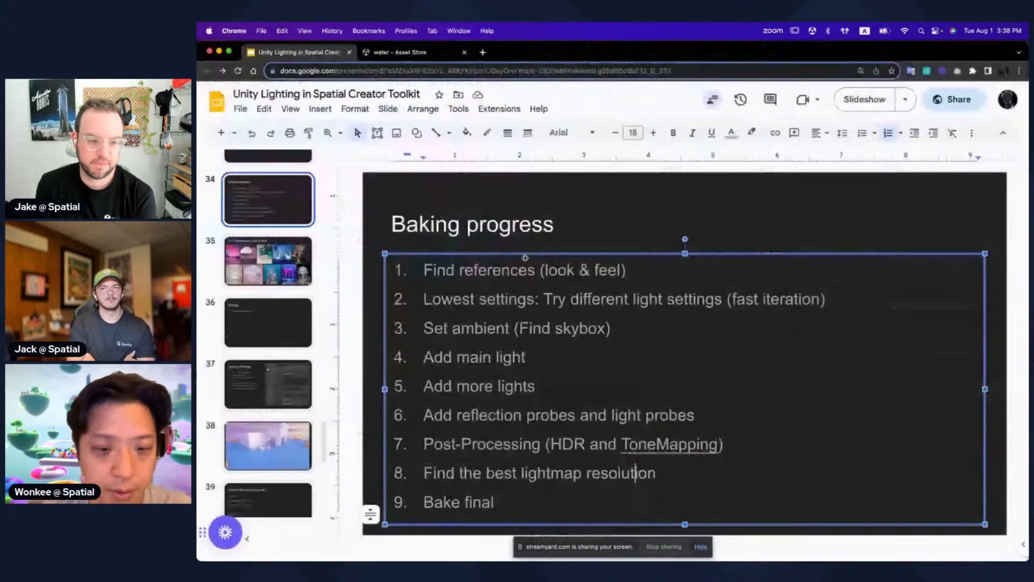
drag(659, 474, 410, 490)
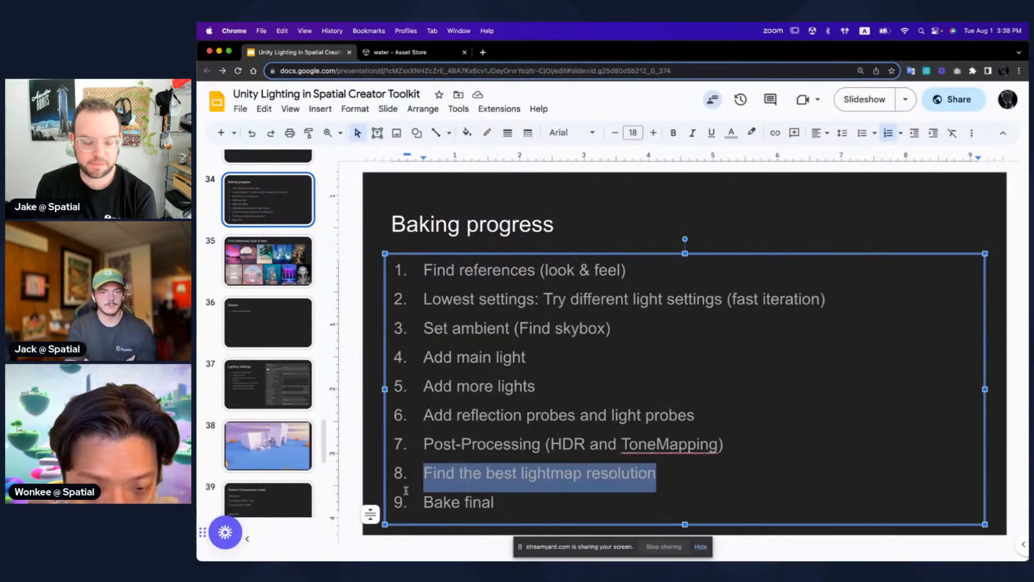
key(super+Tab)
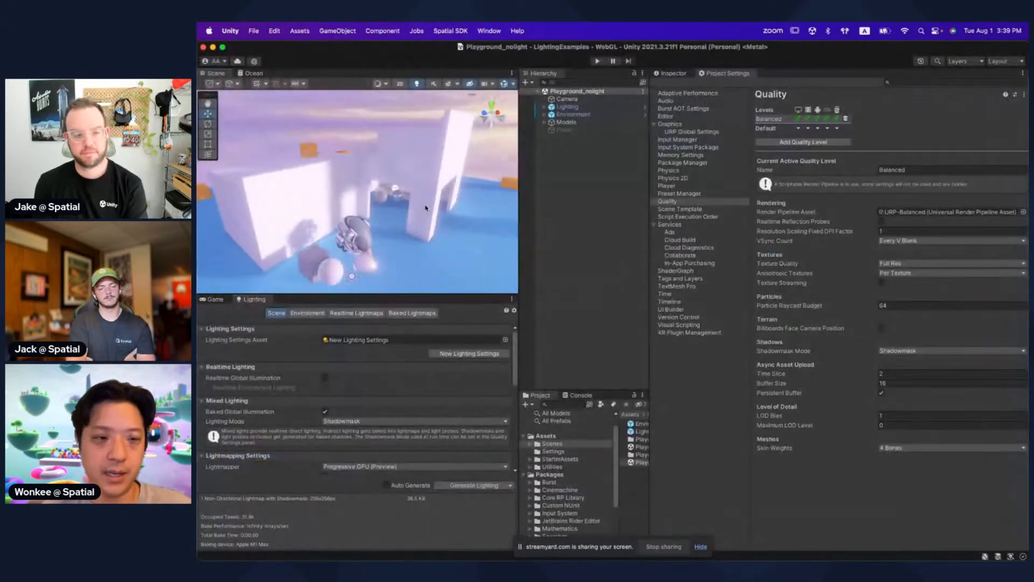
Step: Review the scene's lightmapping settings, the baked lightmap's details and the lighting in an enlarged Scene view
scroll(389, 370, down, 3)
drag(441, 295, 437, 247)
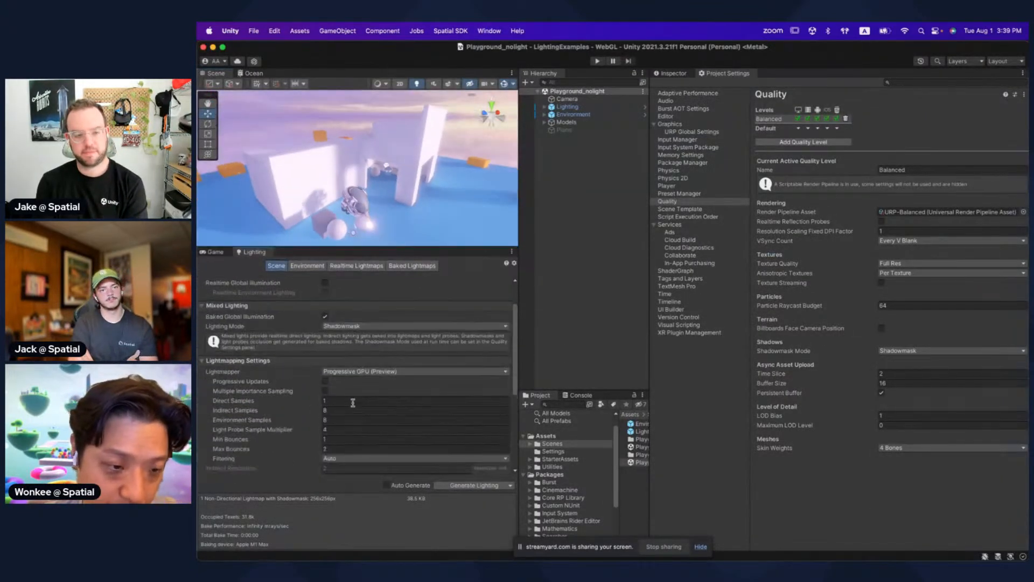
scroll(431, 275, down, 5)
click(411, 265)
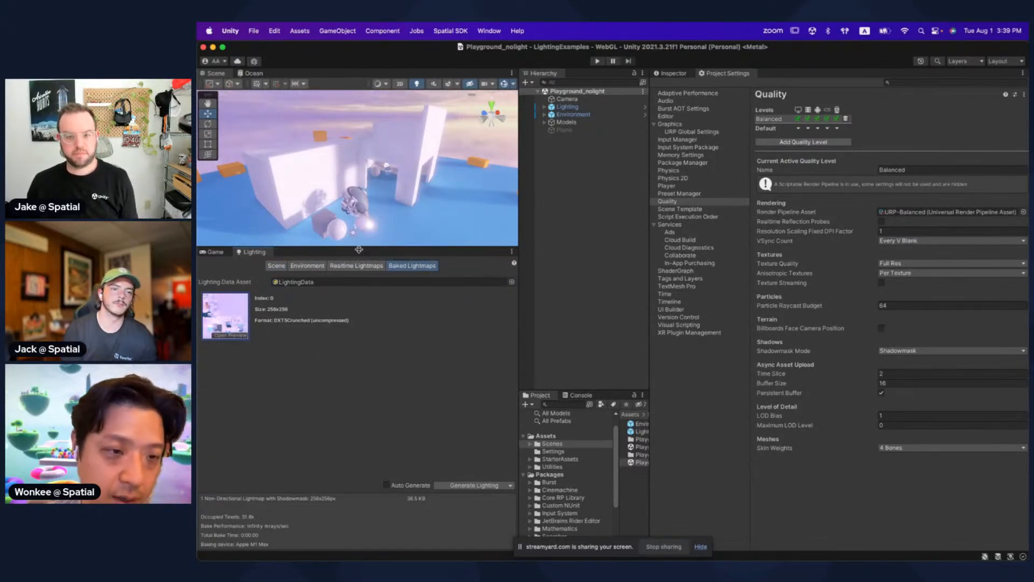
drag(359, 249, 311, 299)
key(shift+space)
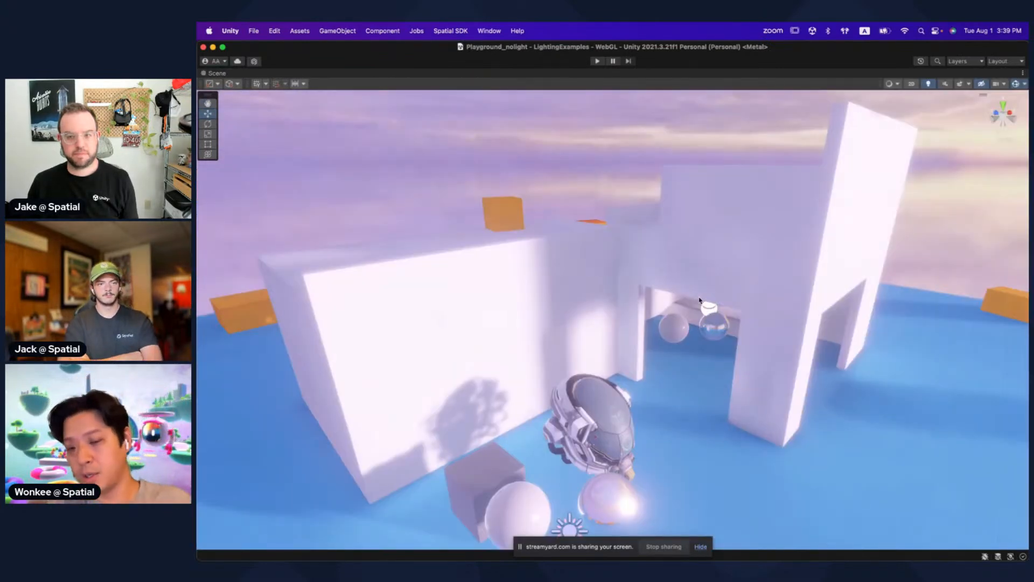
key(shift+space)
Step: Set the Lightmap Resolution in the scene's Lightmapping Settings to 19 texels per unit
click(298, 318)
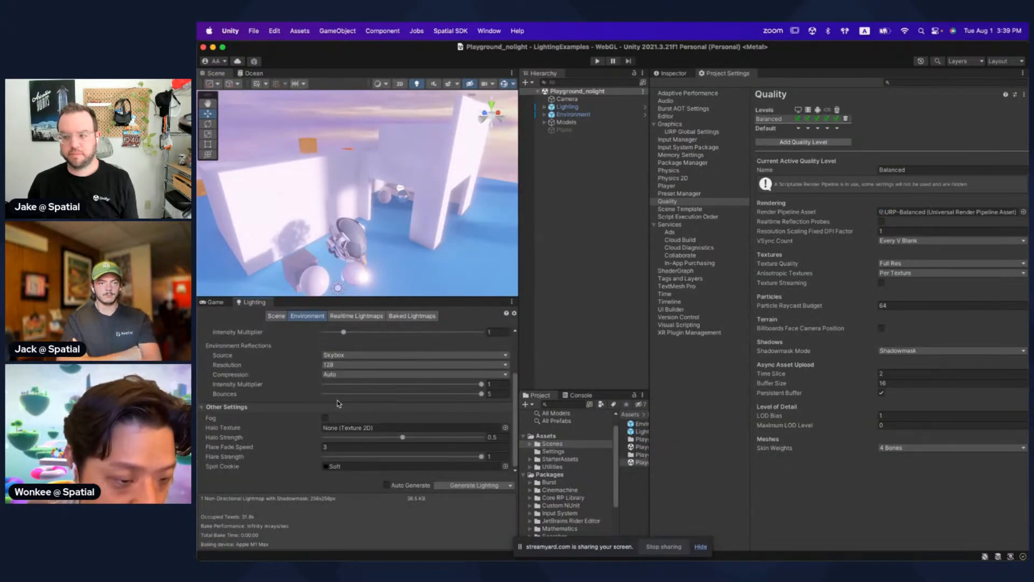
click(278, 315)
scroll(355, 399, down, 3)
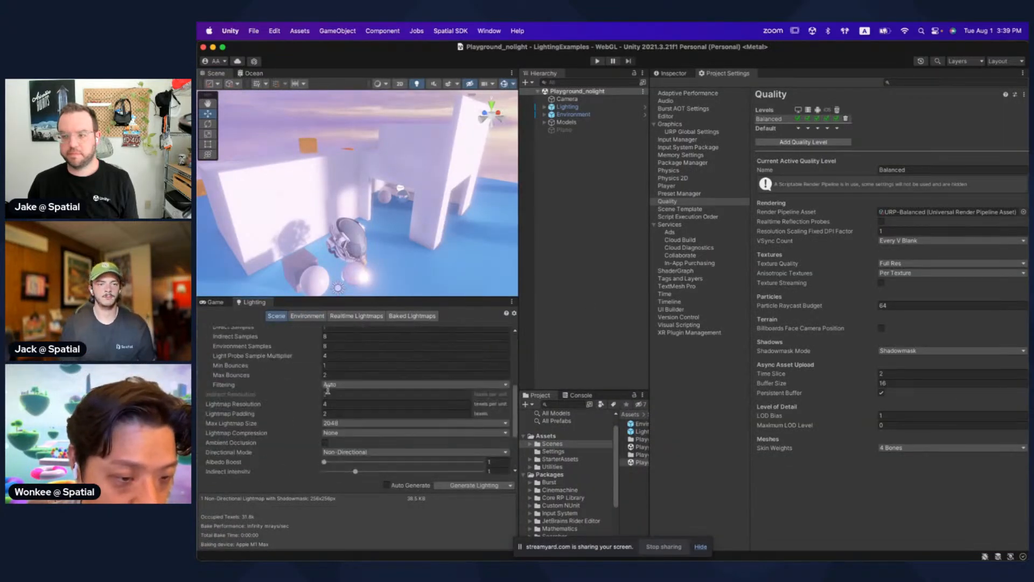
key(shift+space)
click(249, 307)
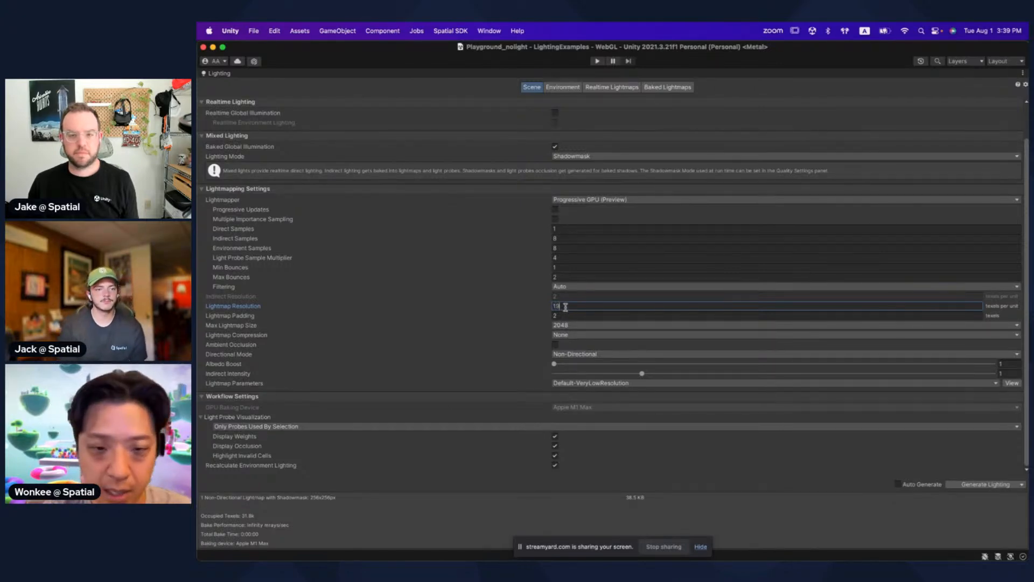
key(Return)
key(shift+space)
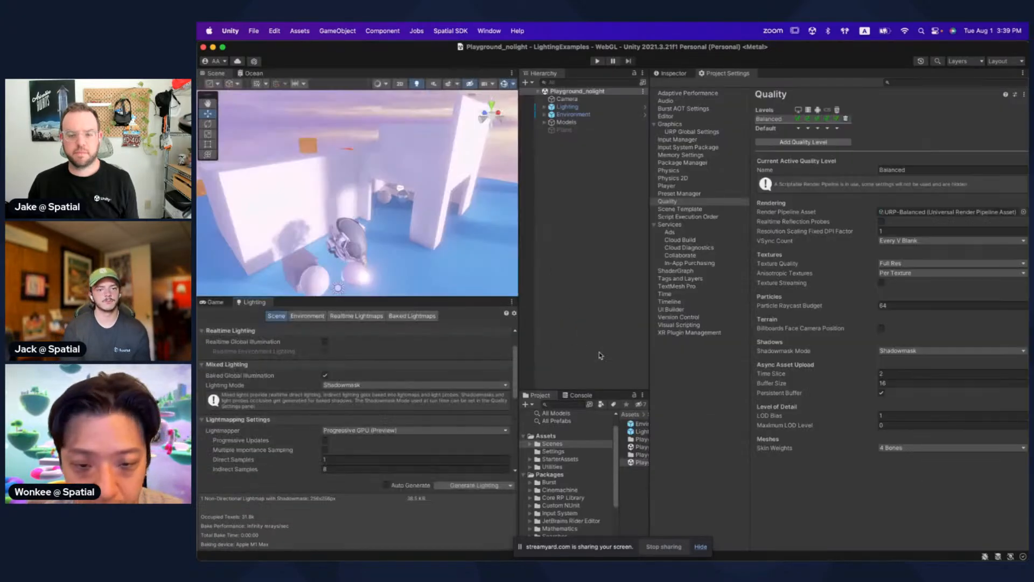
Step: Deactivate the Lighting prefab object in the Playground_nolight scene
click(593, 106)
click(669, 75)
click(675, 87)
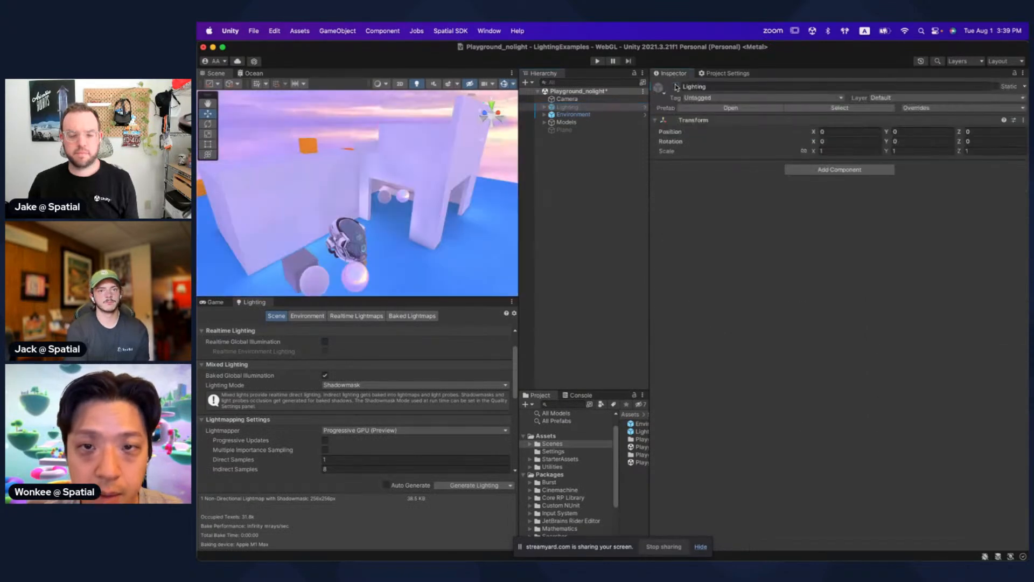
Step: Generate the scene's lighting and open a preview of the baked lightmap with index 0
click(480, 486)
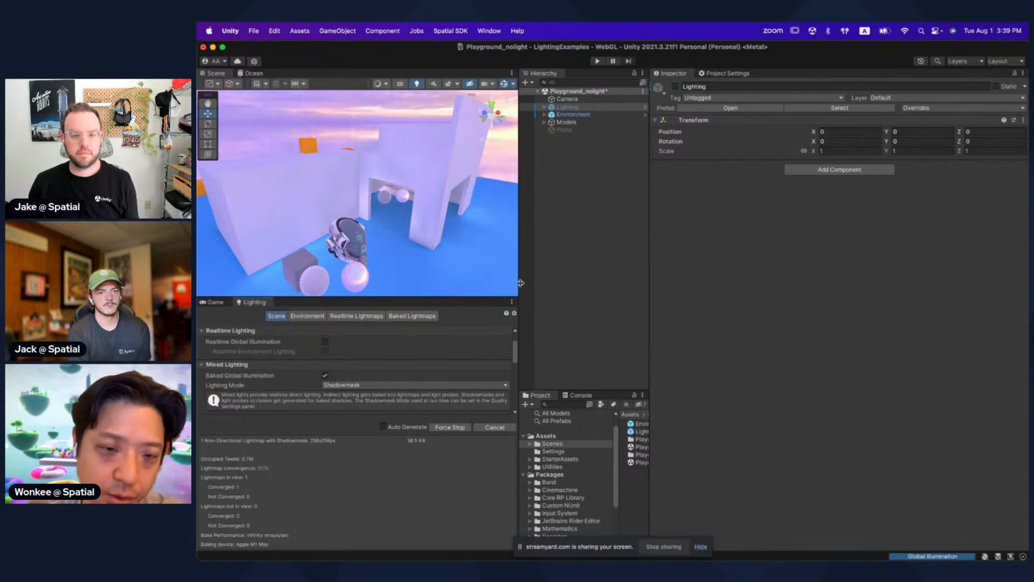
click(549, 282)
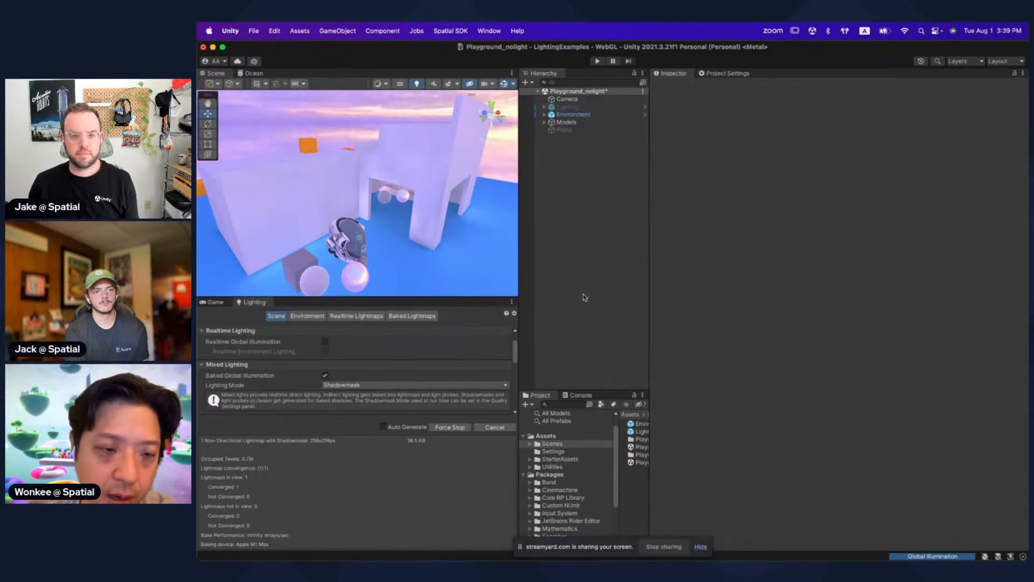
click(412, 316)
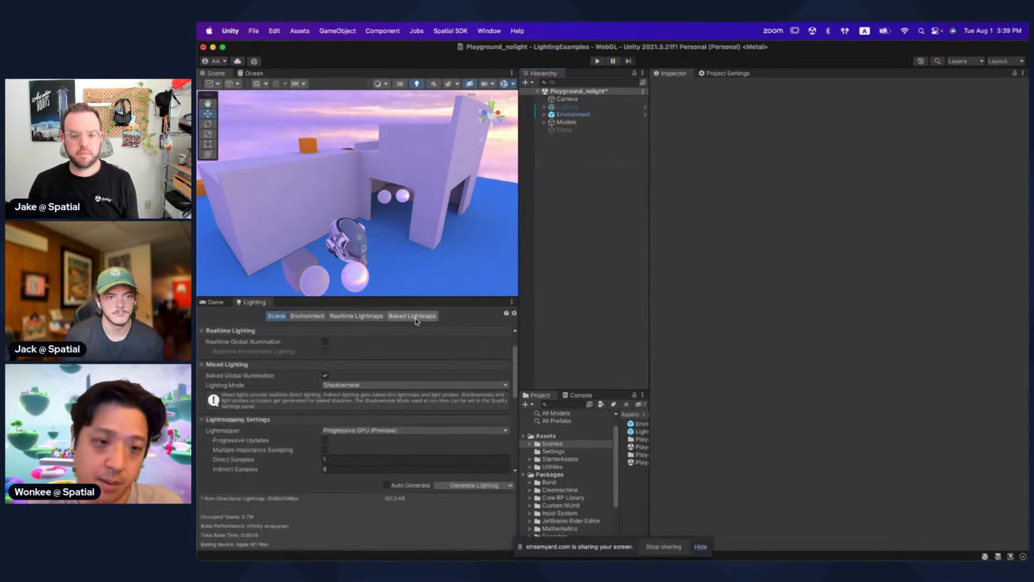
click(225, 372)
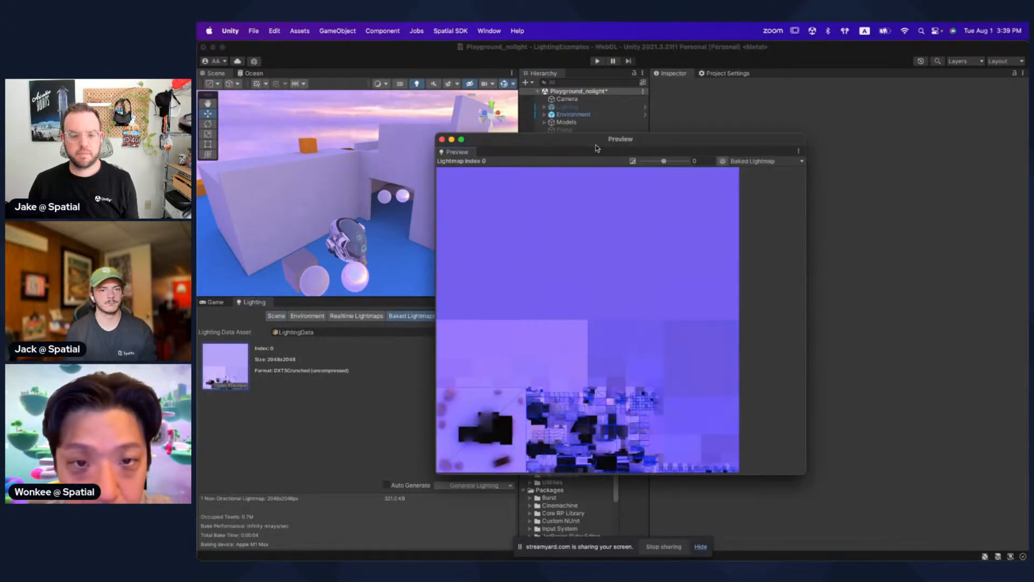
Step: Close the lightmap preview and expand the Lighting prefab object in the Hierarchy to list its children
drag(597, 150, 564, 77)
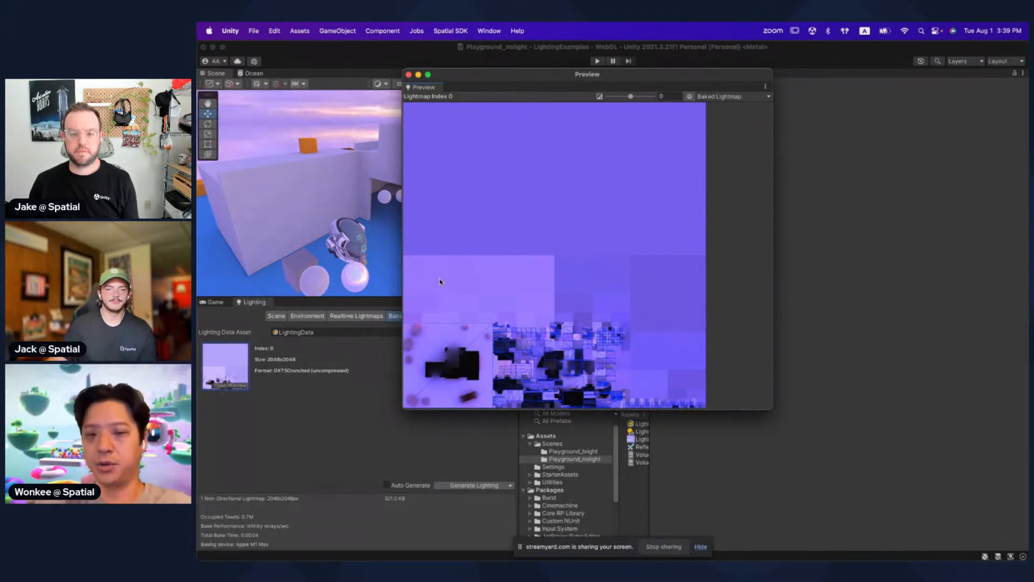
click(409, 75)
click(569, 107)
click(543, 108)
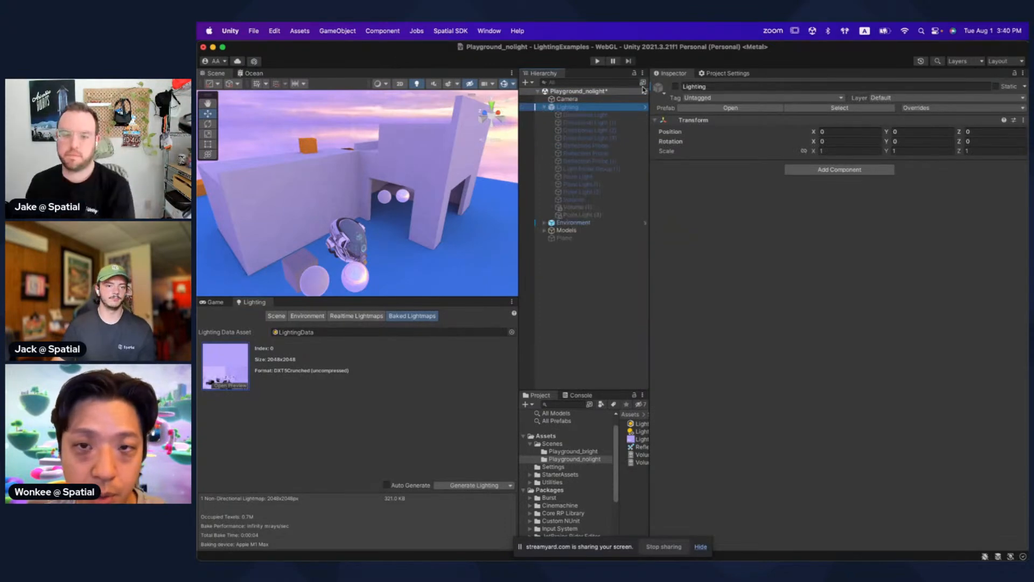
Step: Inspect the directional lights, reflection probes and light probe group under the temporarily activated Lighting object, and deactivate the object again
click(604, 123)
click(604, 138)
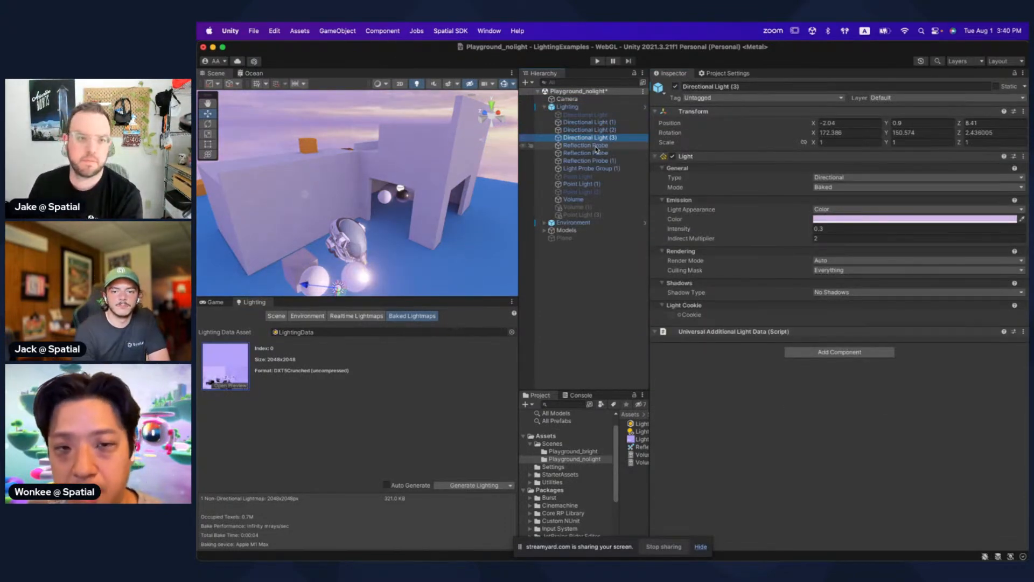
click(592, 145)
click(587, 160)
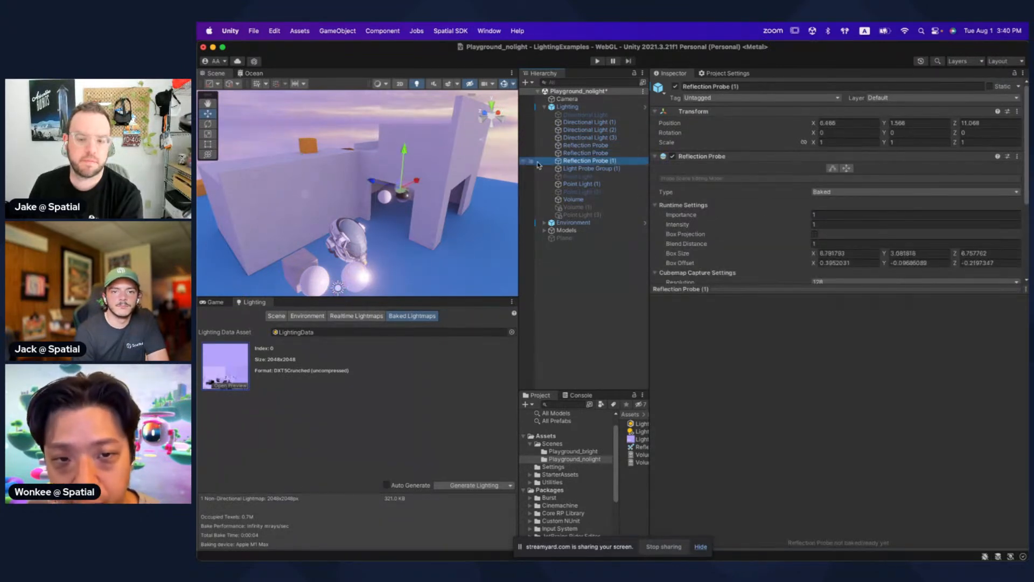
click(582, 168)
click(604, 153)
click(604, 138)
click(604, 129)
click(603, 109)
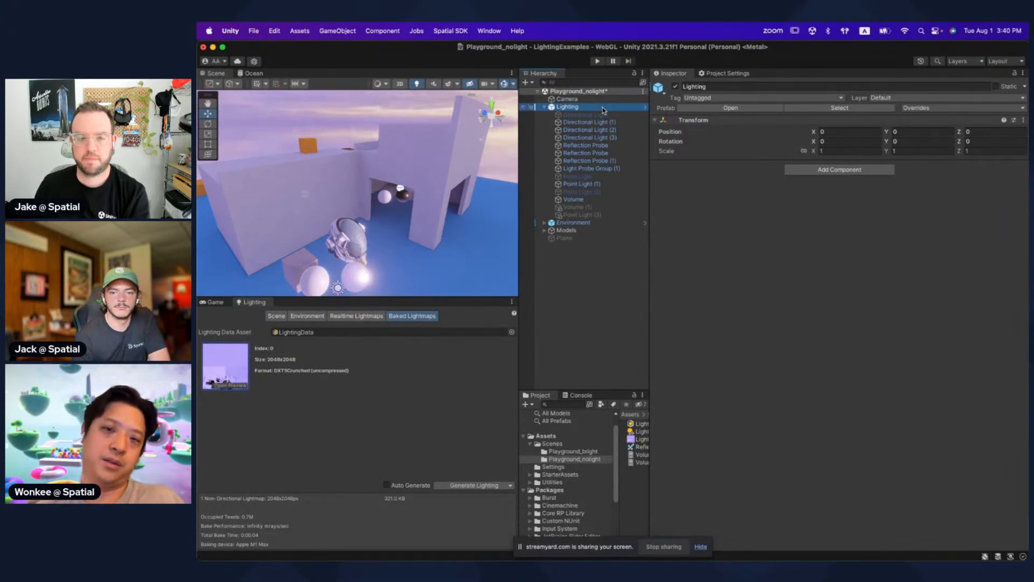
click(603, 100)
click(604, 107)
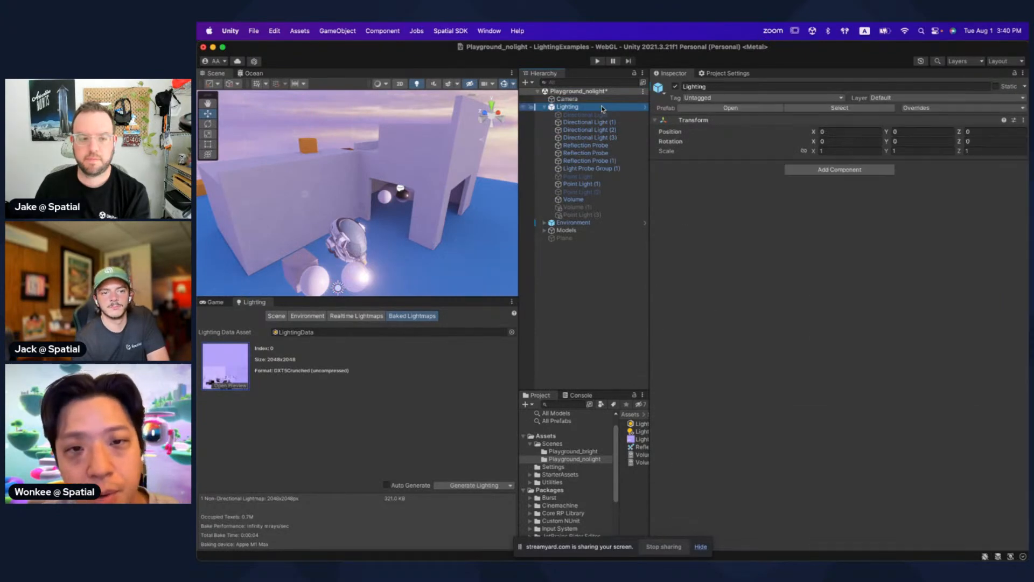
click(674, 86)
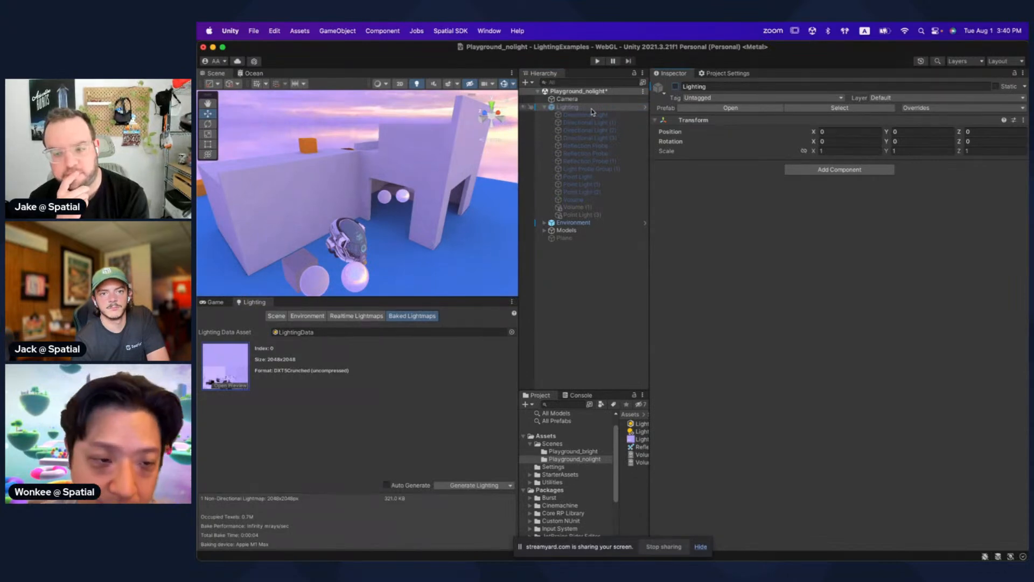
Step: Set the Lightmap Resolution in the scene's Lightmapping Settings to 17 texels per unit and generate the lighting
click(322, 315)
scroll(355, 413, down, 5)
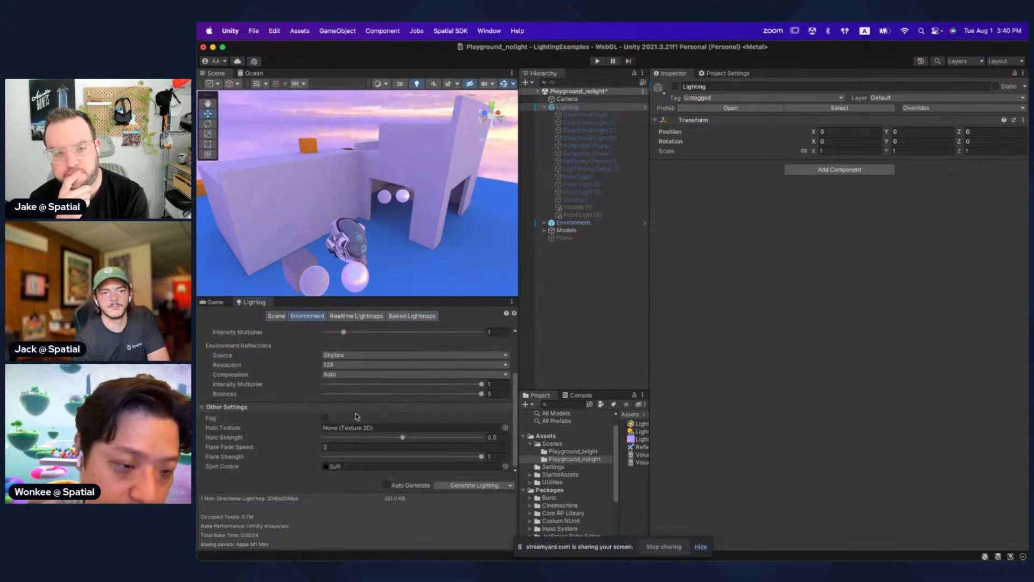
scroll(335, 429, down, 3)
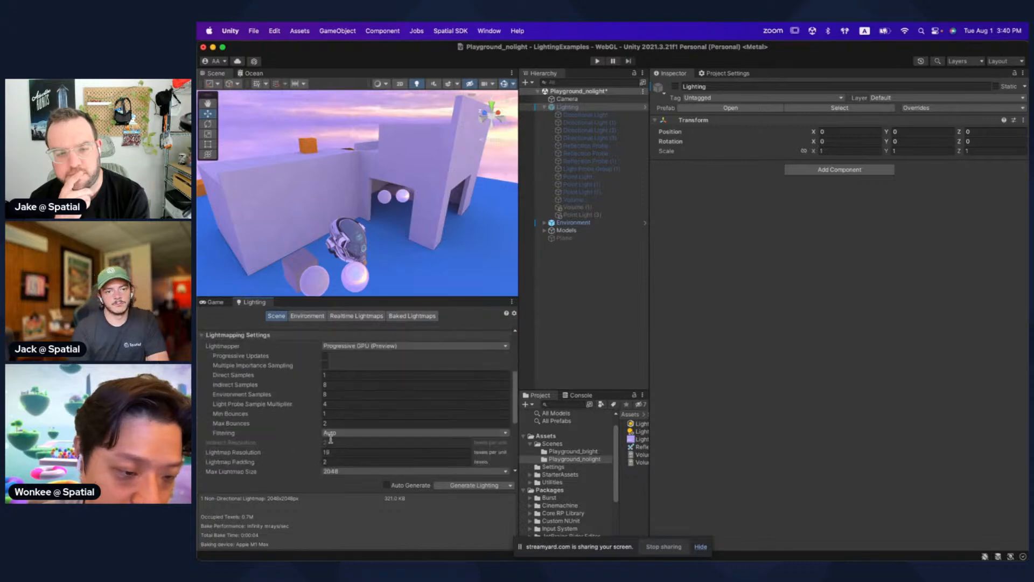
click(344, 407)
text(17)
click(455, 486)
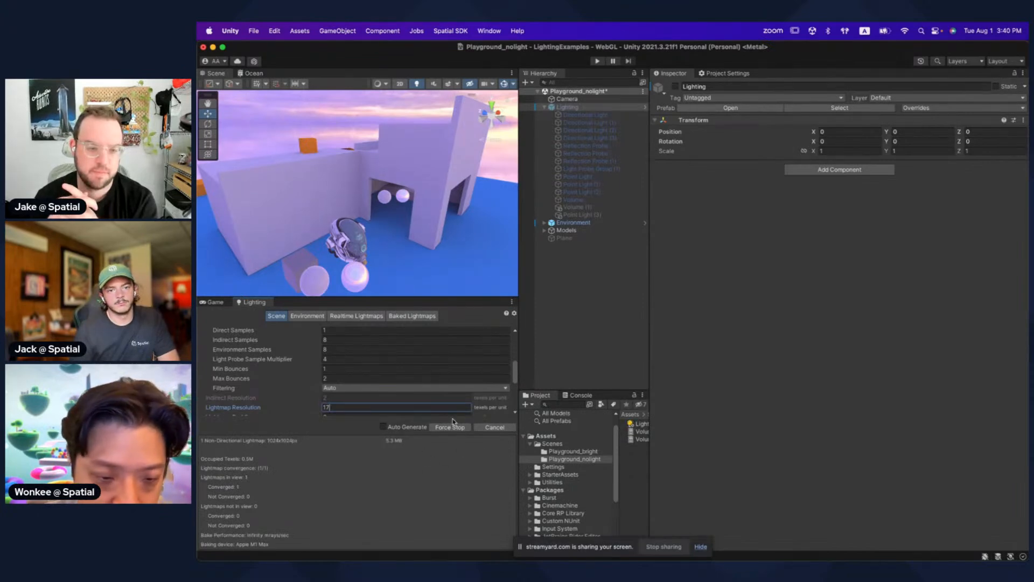
Step: Rebake the scene's lighting with the Lighting prefab object temporarily activated
click(674, 86)
click(474, 485)
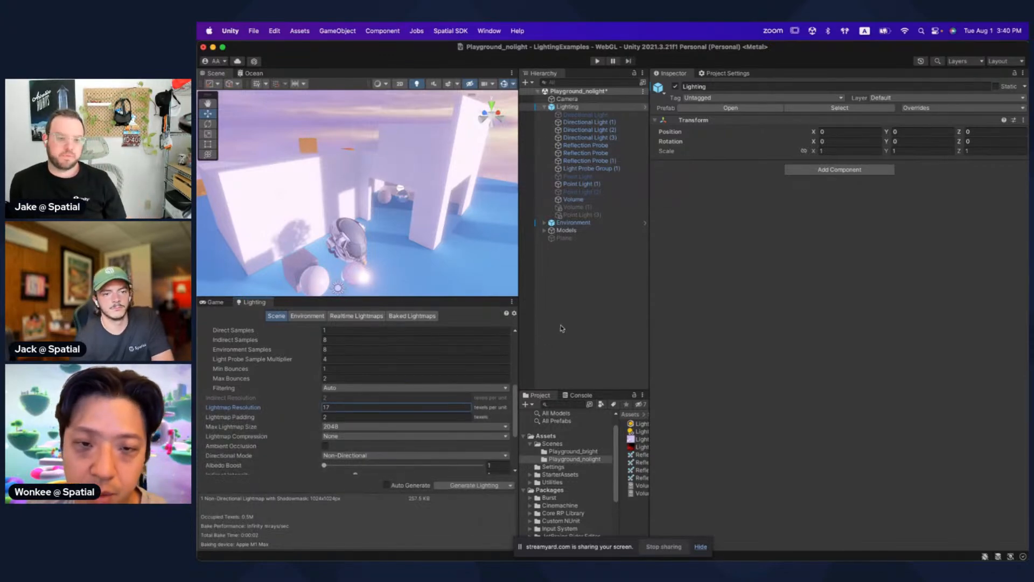
click(675, 86)
Step: Examine the new baked lightmap with index 0 in an enlarged preview and close it
click(327, 408)
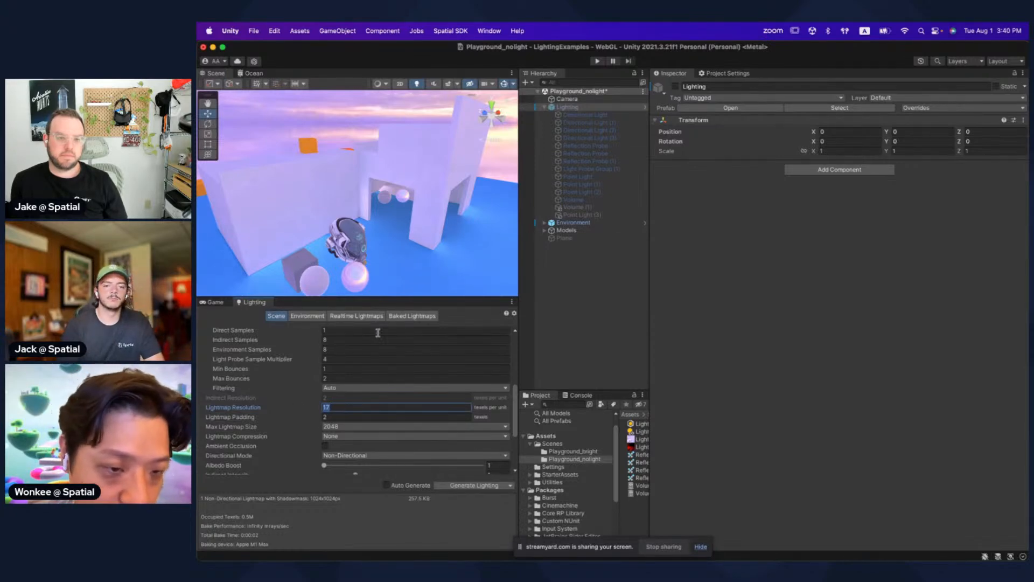
click(412, 317)
click(231, 385)
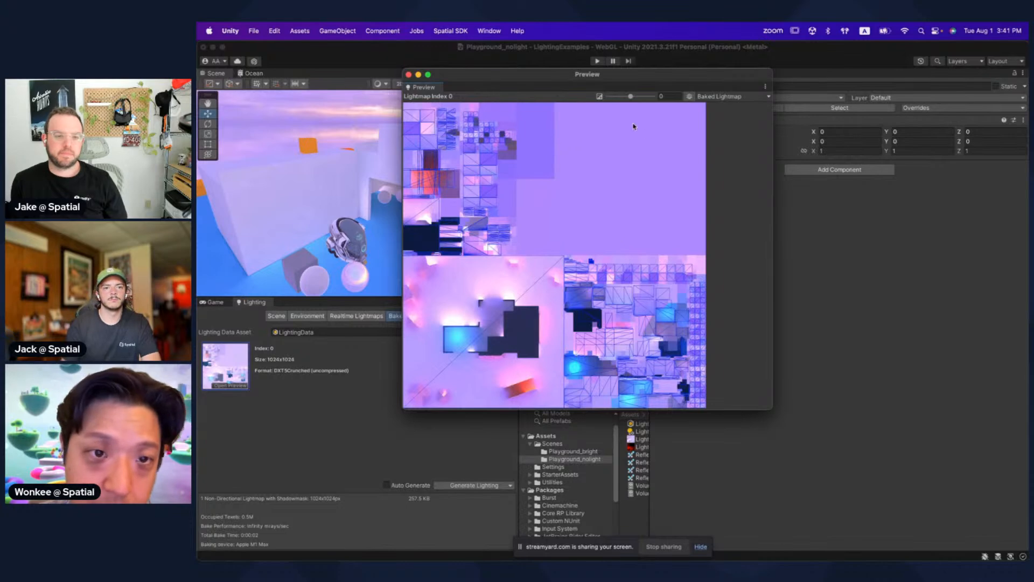
click(409, 75)
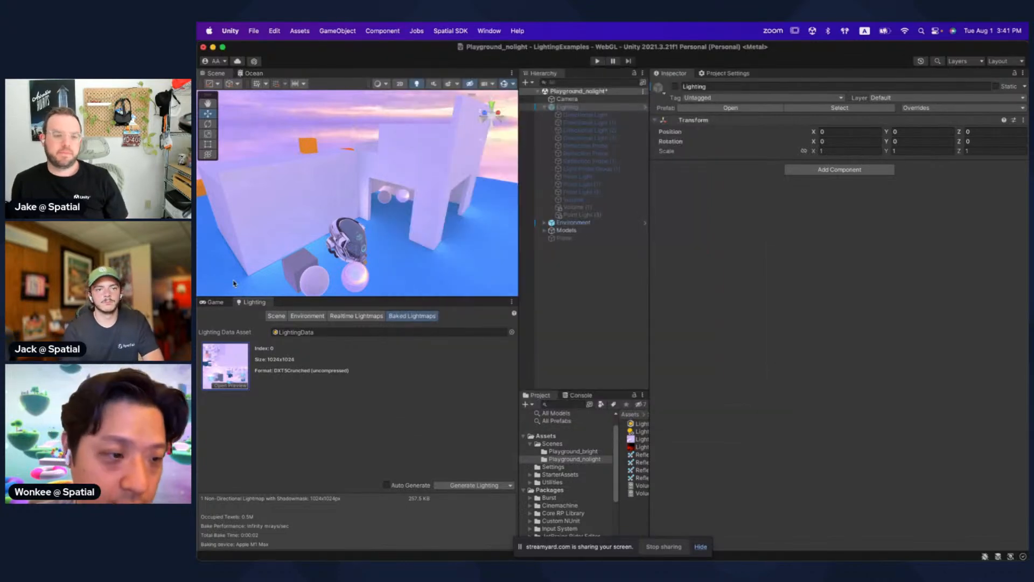
Step: Set the Lightmap Resolution to 18 texels per unit and generate the scene's lighting
click(276, 316)
click(371, 408)
text(18)
click(474, 485)
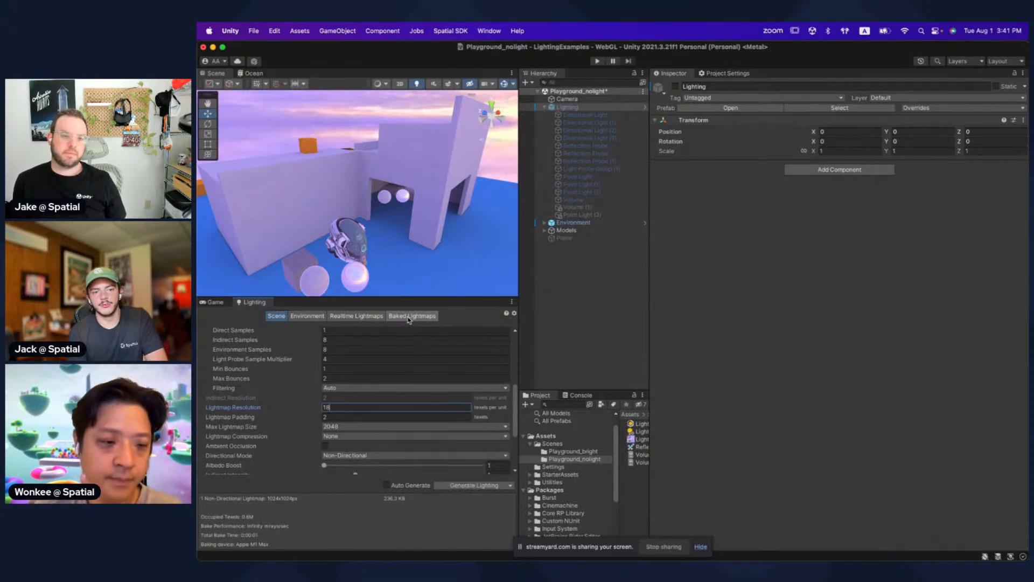
Step: Switch to the agora Unity project and review the Lightmapping Settings of its environment_agora_var3 scene
double_click(342, 407)
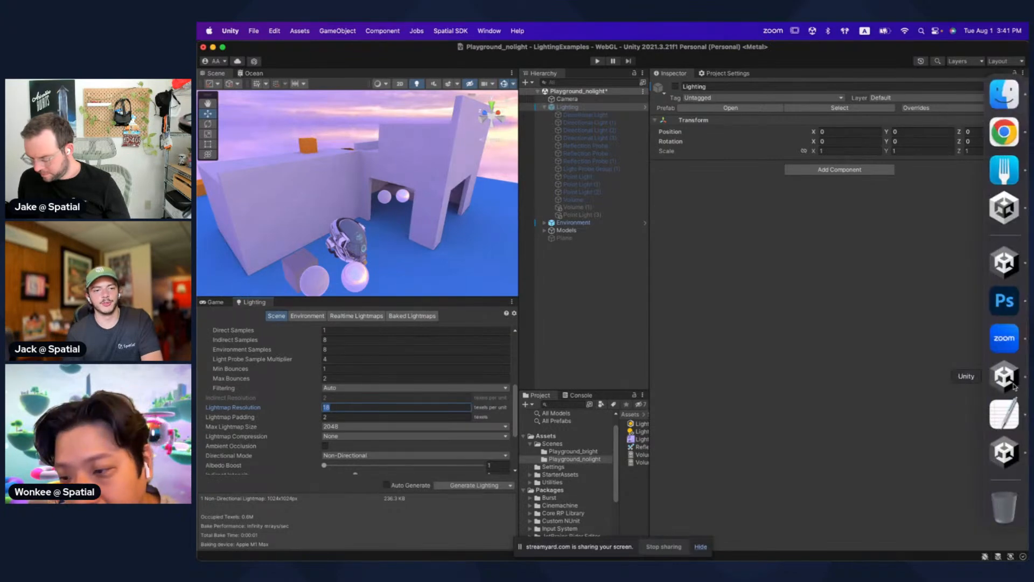
click(1005, 374)
click(910, 73)
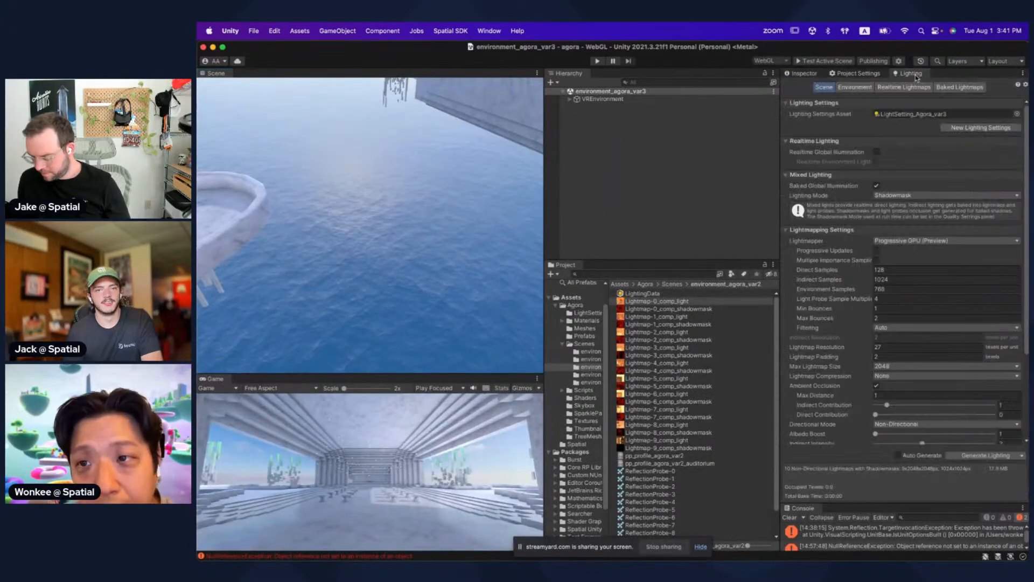
click(875, 73)
click(895, 73)
scroll(883, 302, down, 3)
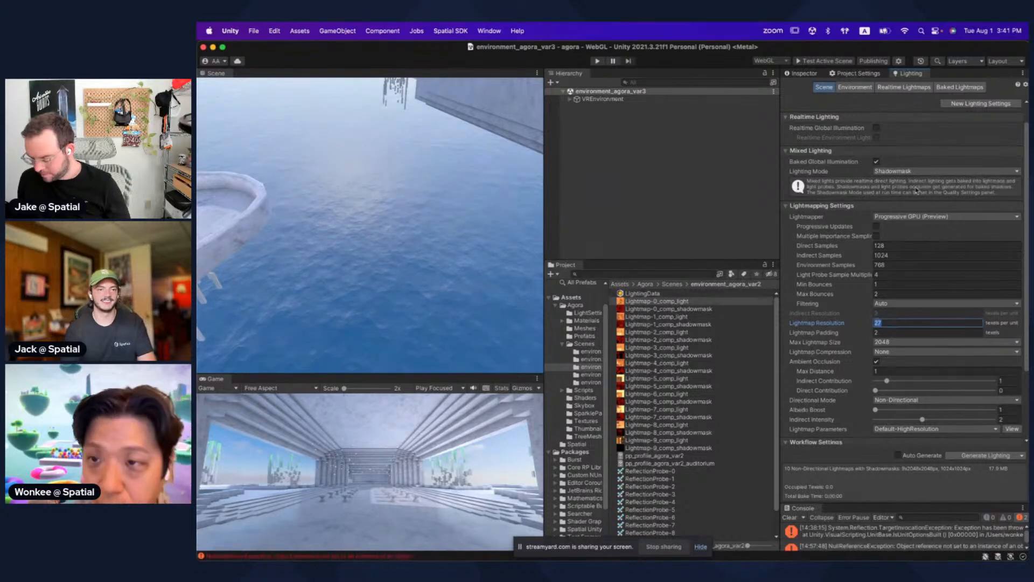
Step: Preview the agora scene's baked lightmaps with indexes 9, 8, 7 and 6, and close the preview
click(960, 87)
scroll(808, 439, down, 5)
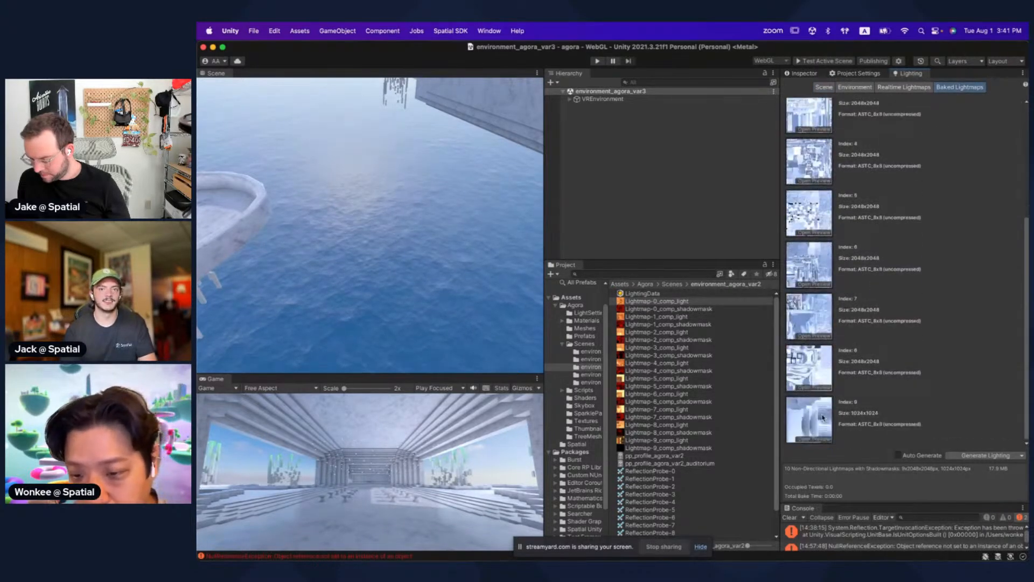
click(813, 436)
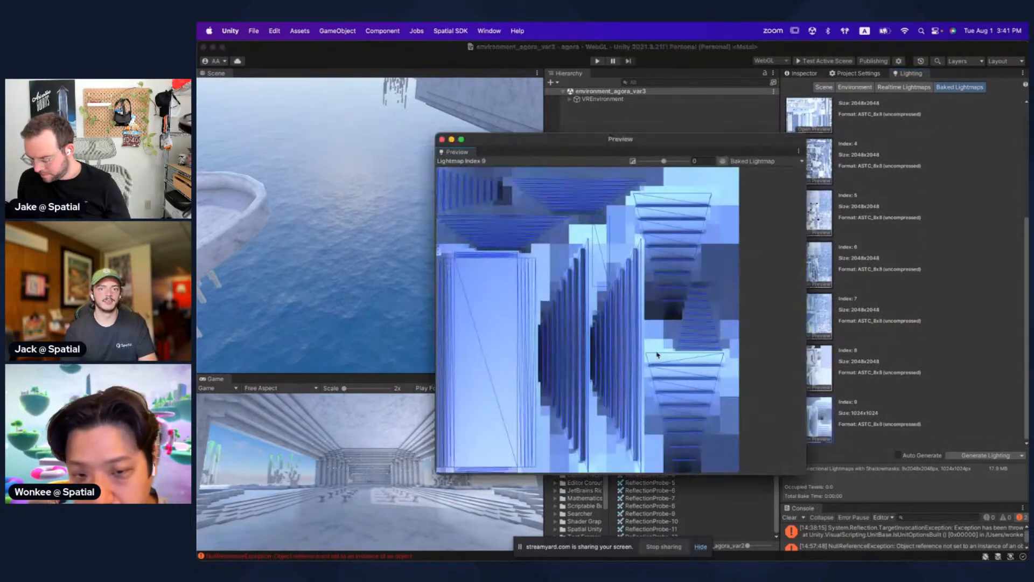
click(824, 384)
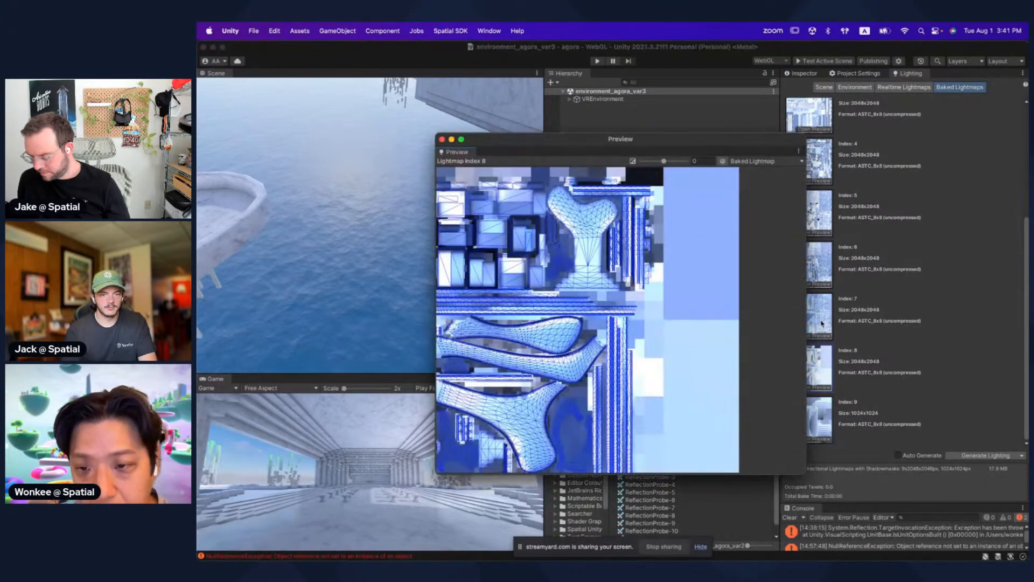
click(822, 324)
click(814, 261)
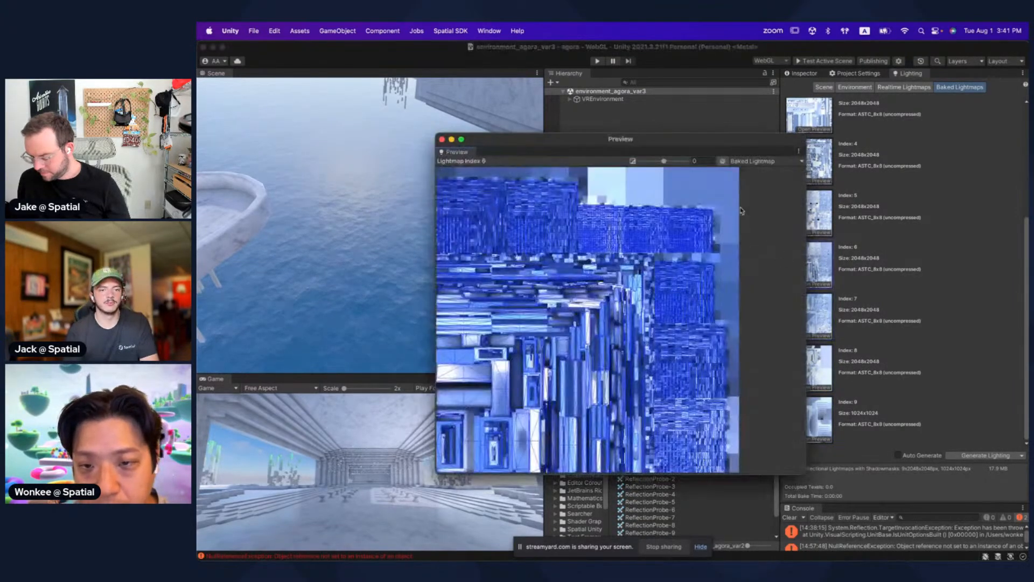
click(442, 140)
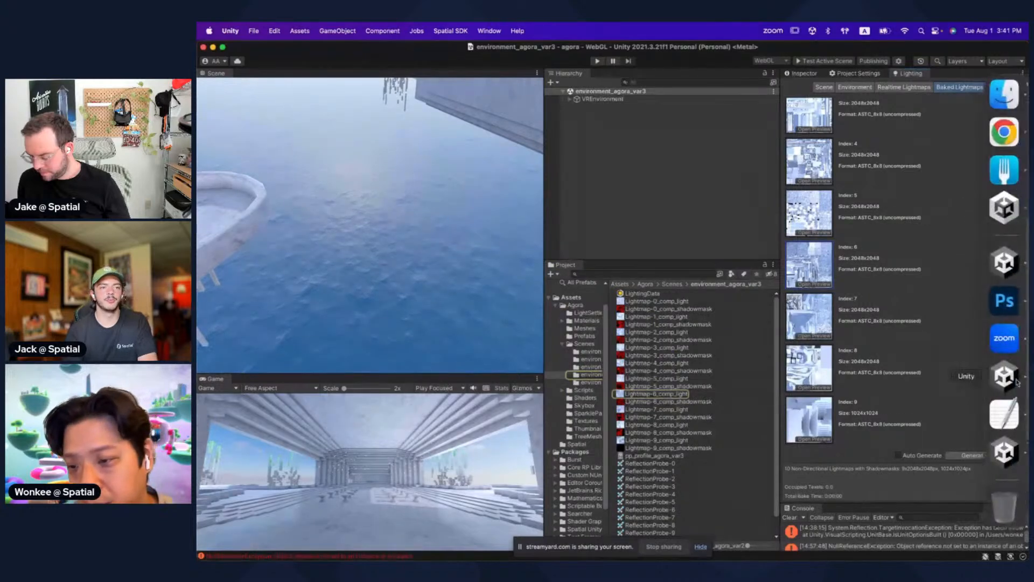
Step: Return to the LightingExamples project and examine the preview of Playground_nolight's baked lightmap
click(1004, 447)
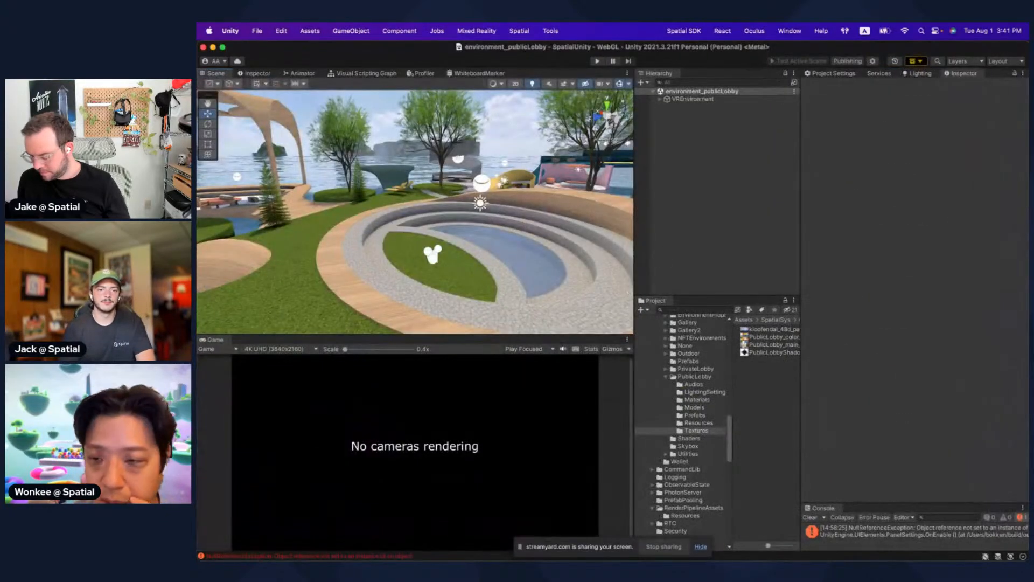
click(1006, 266)
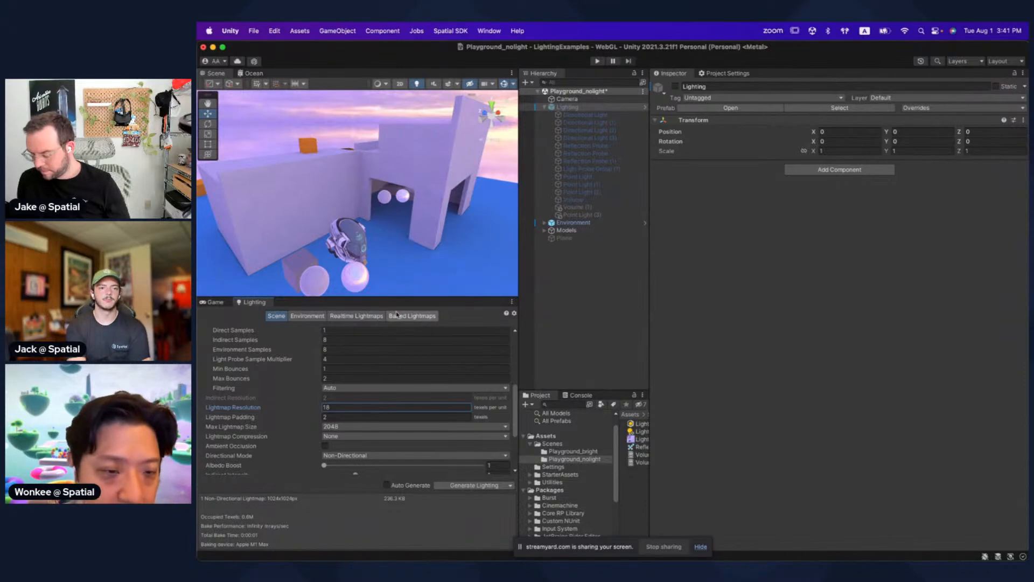
click(412, 315)
double_click(221, 369)
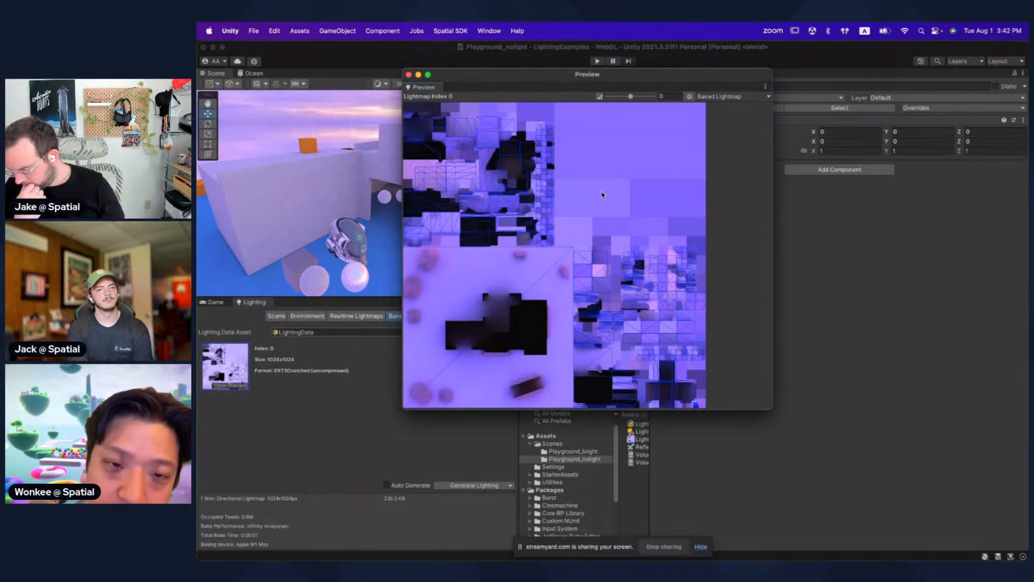
drag(543, 78, 556, 117)
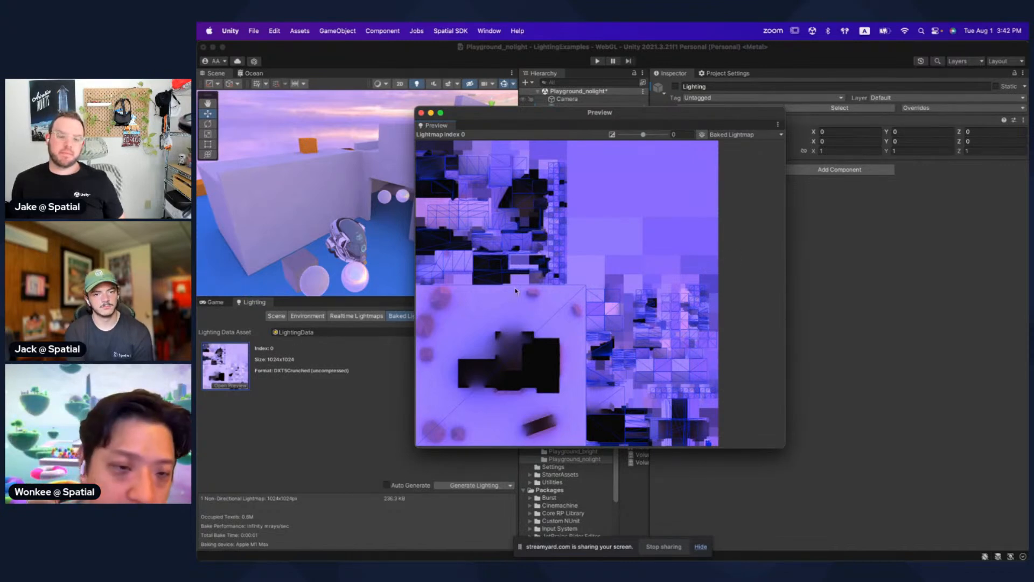
Step: Check the scene's Lightmap Resolution against another preview of the baked lightmap, and close the preview
click(278, 317)
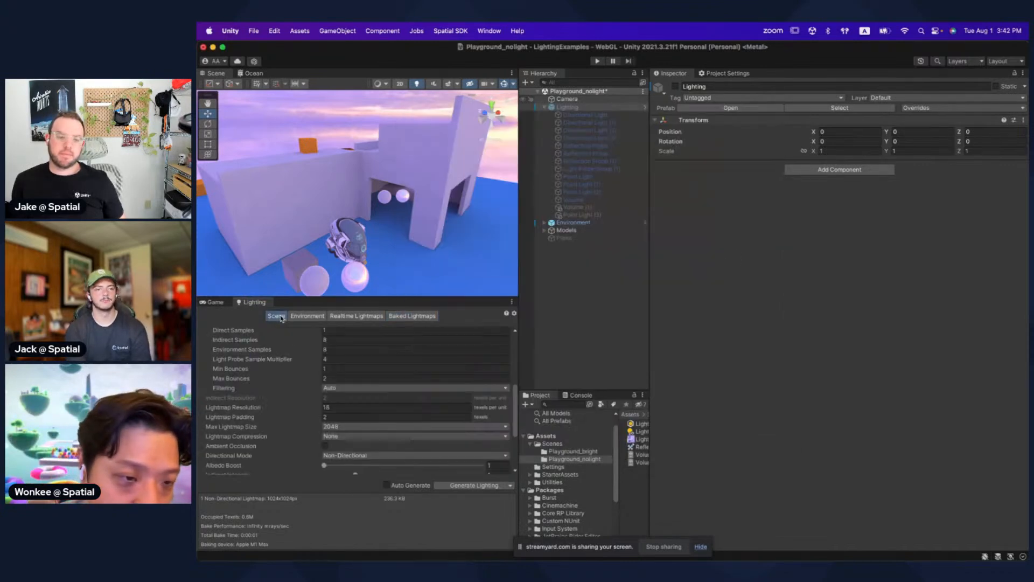
click(357, 408)
click(403, 317)
double_click(227, 371)
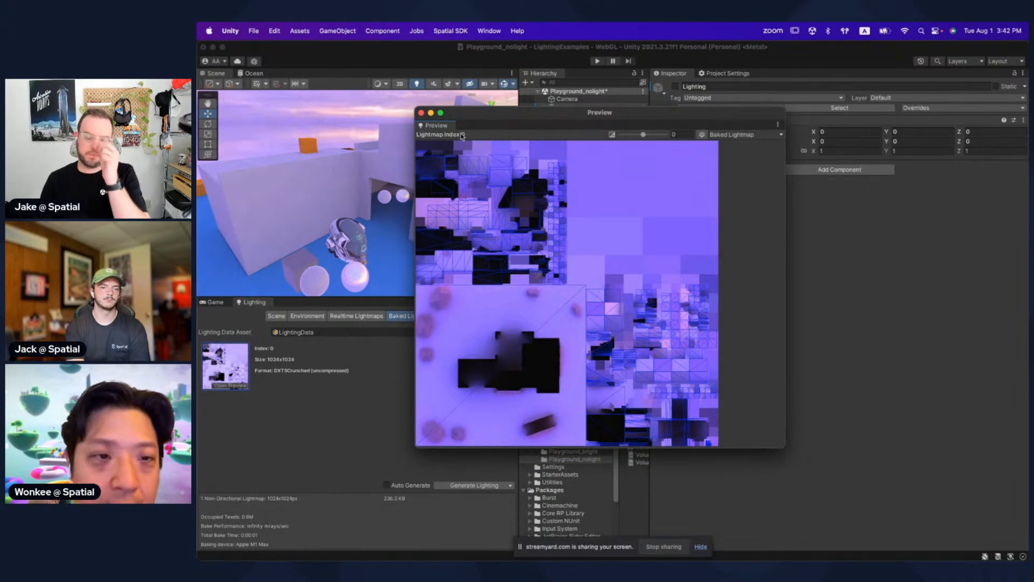
click(421, 113)
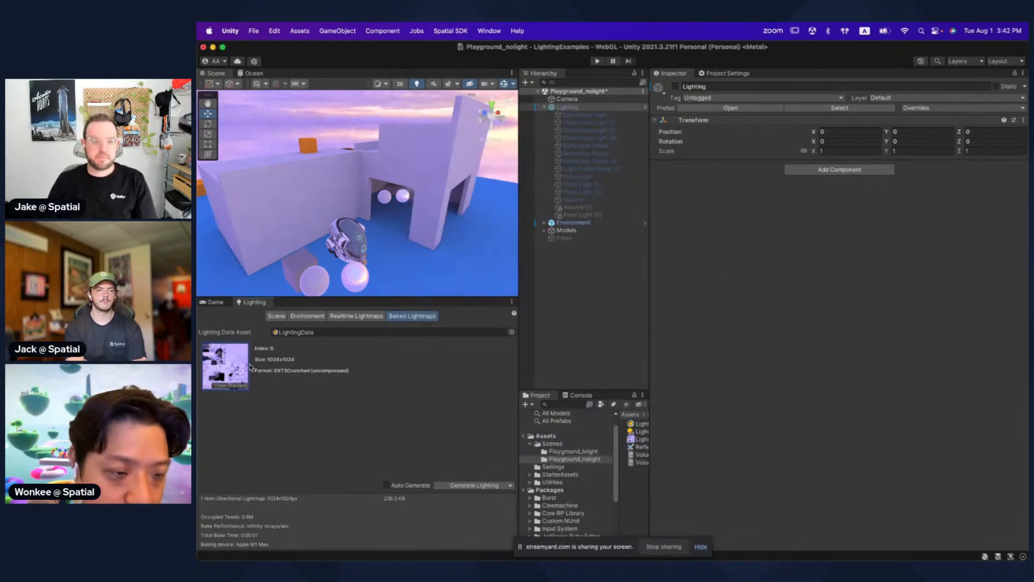
Step: Activate the Lighting prefab object and set Direct Samples to 16, Indirect Samples to 128 and Environment Samples to 64
click(676, 87)
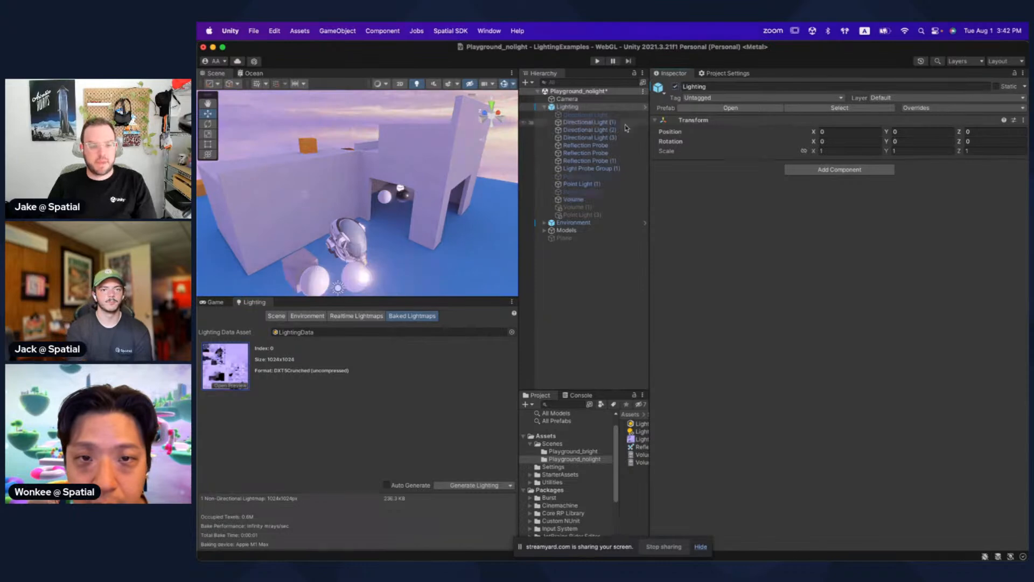
click(276, 316)
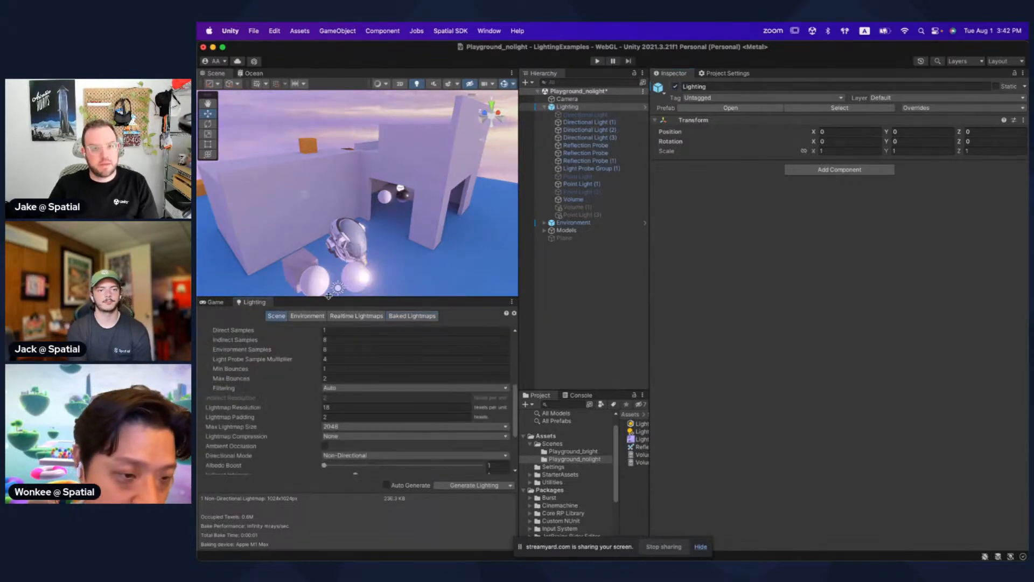
scroll(335, 364, up, 1)
click(334, 340)
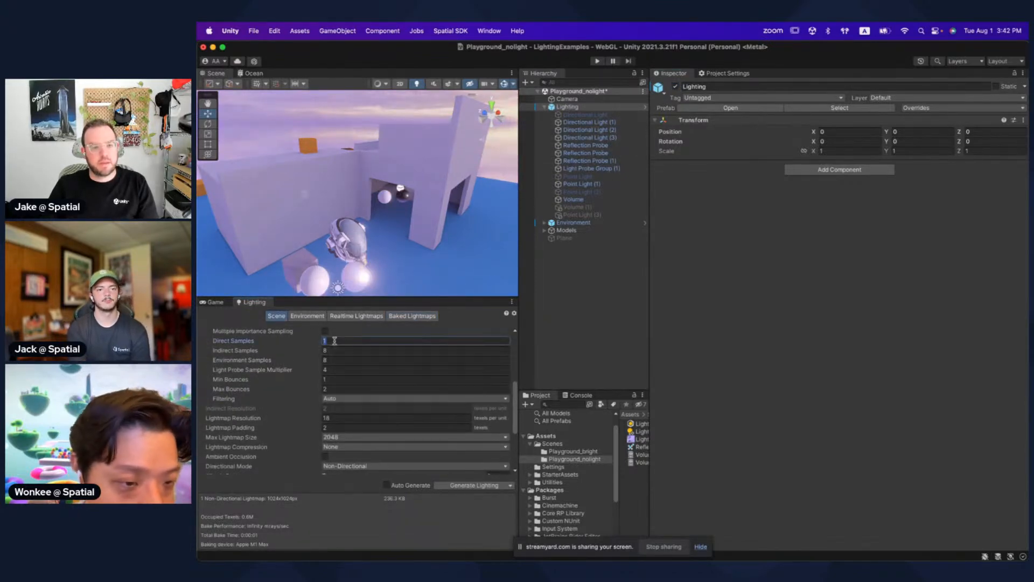
text(16)
click(331, 351)
text(128)
key(Tab)
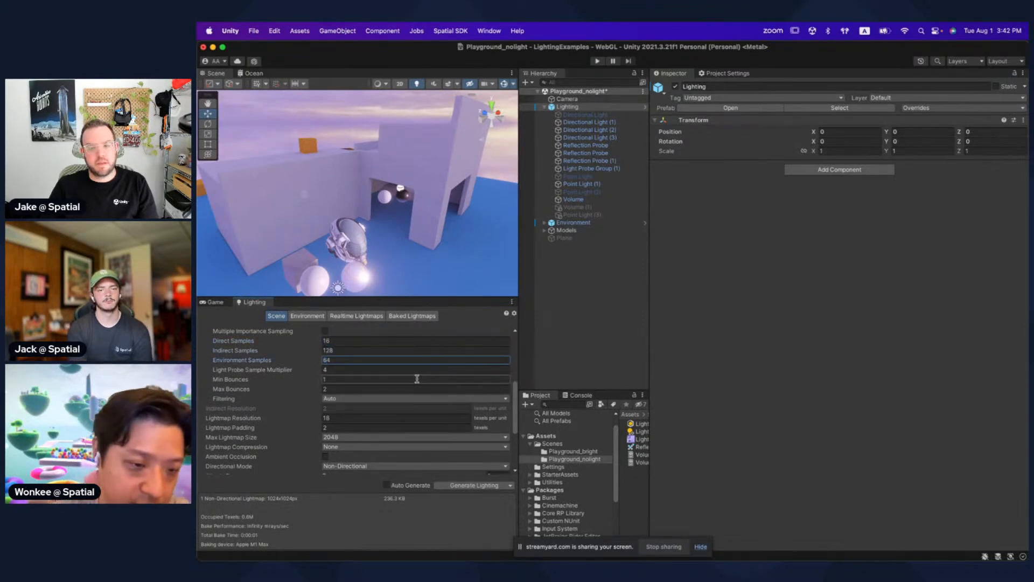
scroll(364, 431, down, 5)
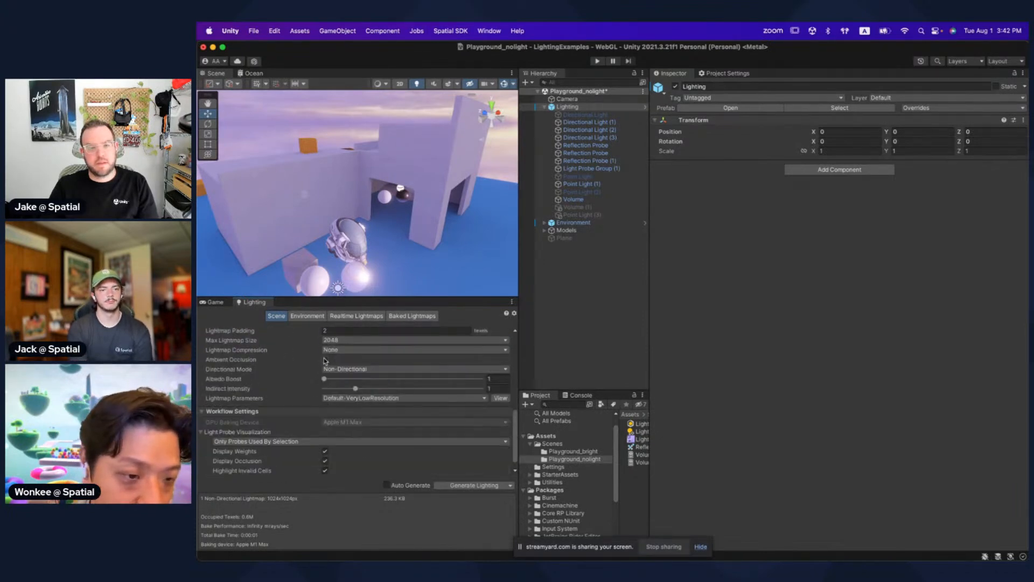
Step: Enable Ambient Occlusion in the lightmapping settings and generate the lighting for Playground_nolight
click(325, 360)
click(473, 485)
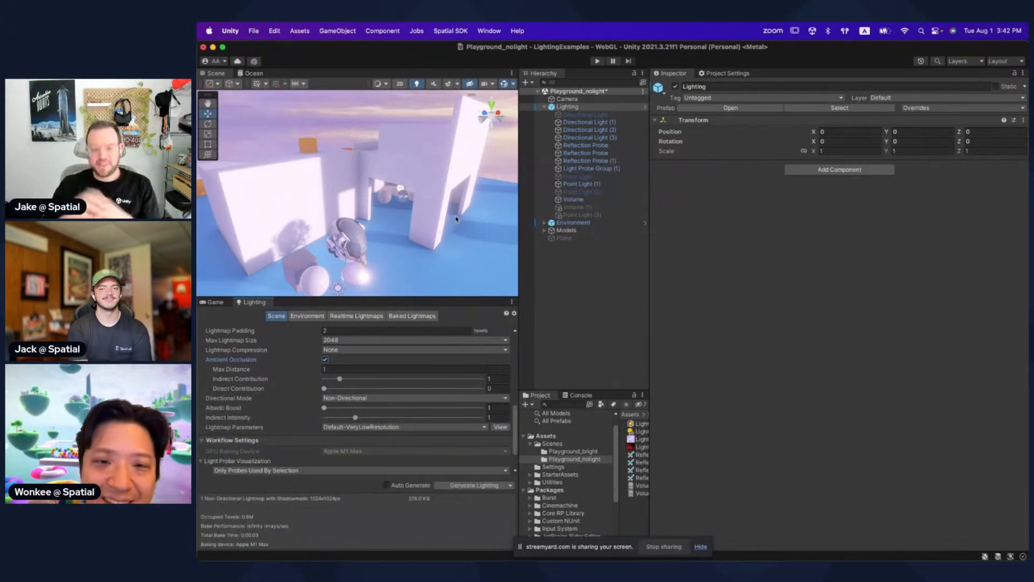
Step: Inspect Light Probe Group (1) and a Reflection Probe from several angles in the scene
click(570, 169)
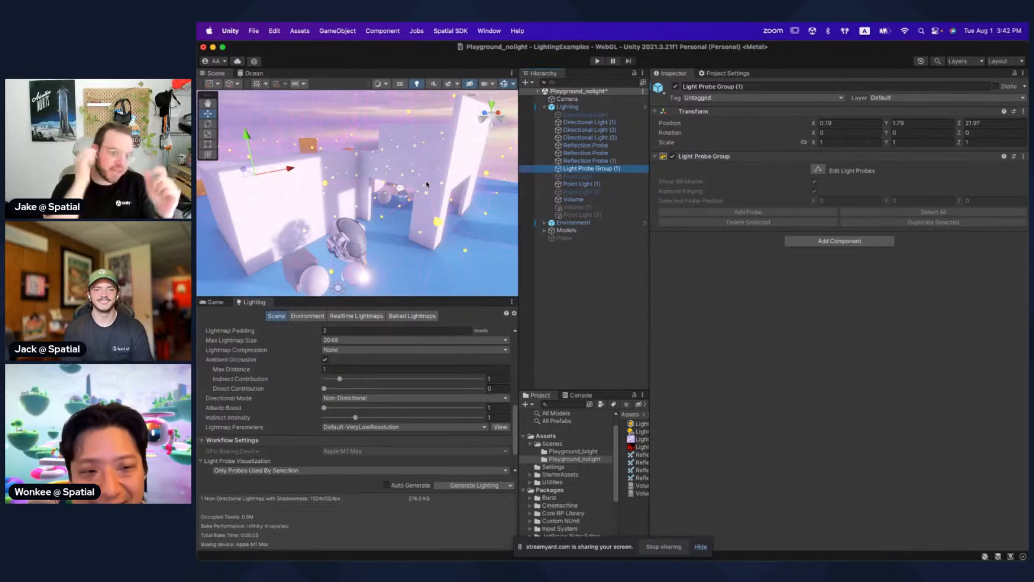
right_drag(414, 202, 464, 189)
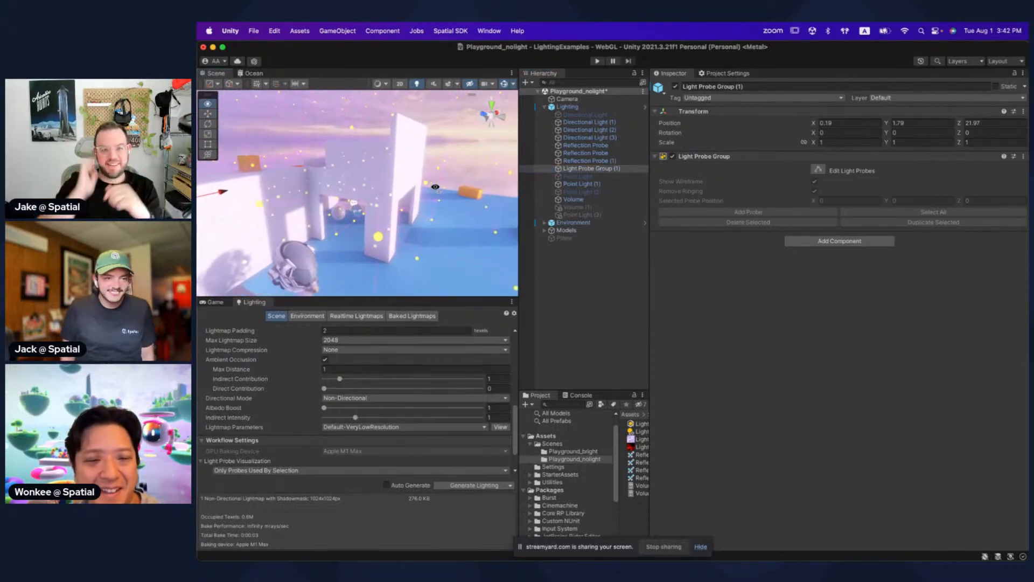
click(592, 147)
click(587, 168)
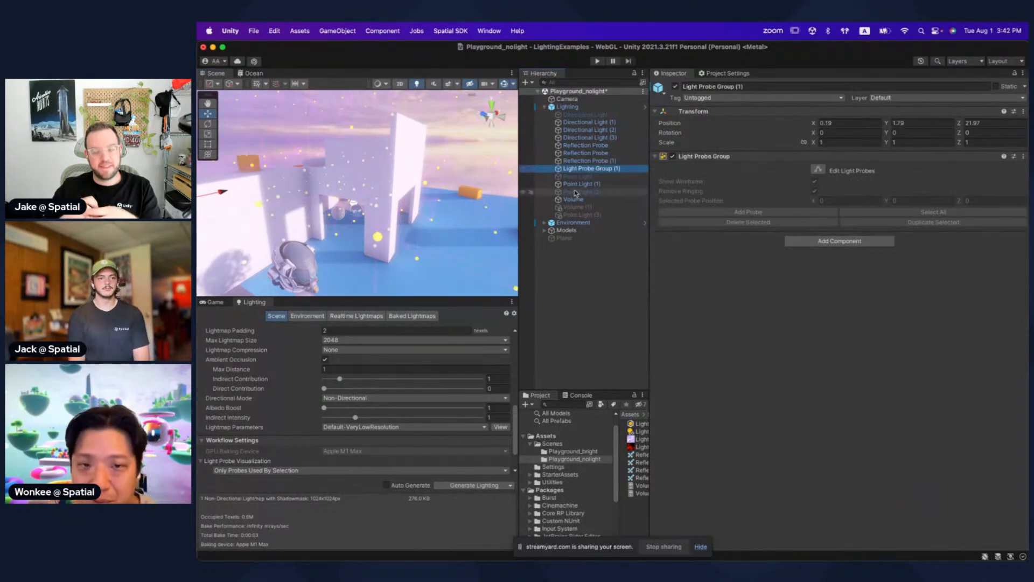
right_drag(401, 201, 360, 209)
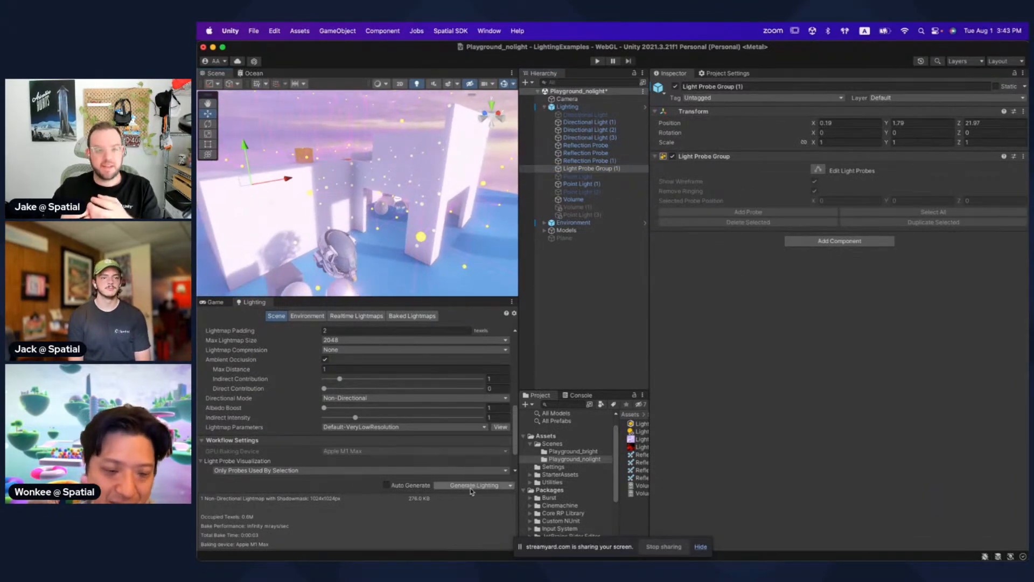
Step: Examine the rebaked walls, shadows and helmet model in the enlarged Scene view, with nothing selected
right_drag(418, 241, 395, 219)
key(shift+space)
right_drag(692, 311, 687, 312)
click(499, 248)
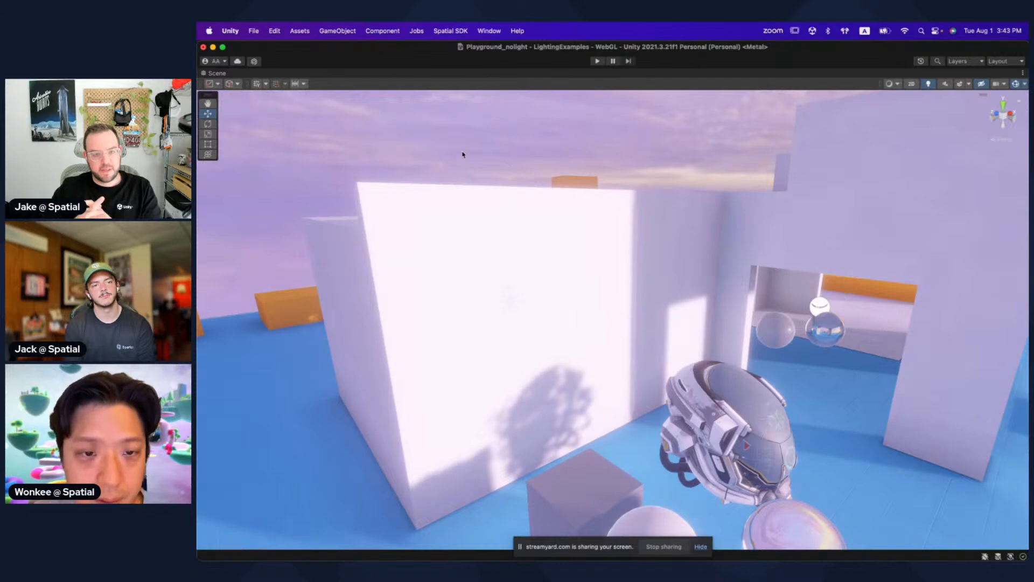
key(shift+space)
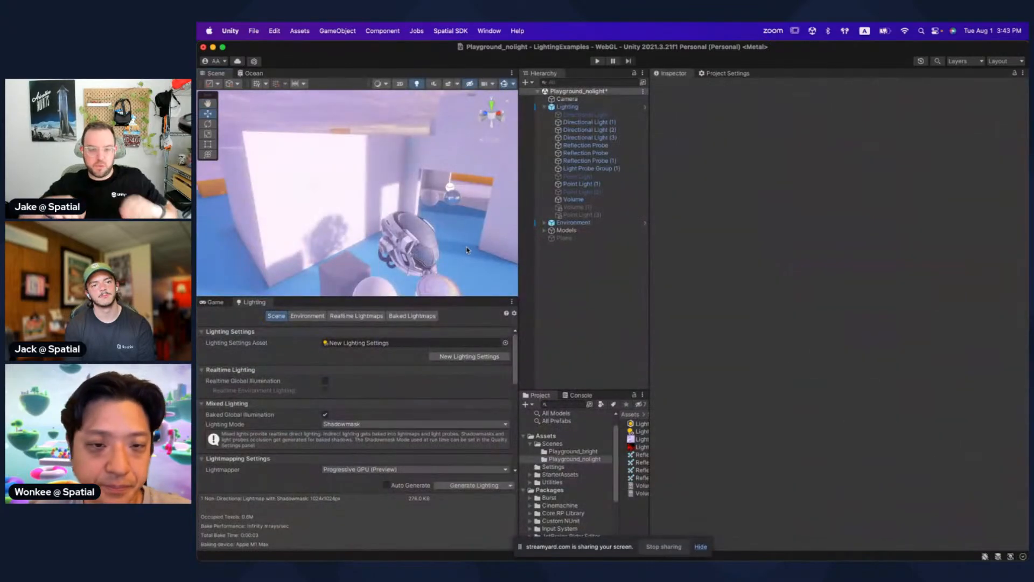
key(super+Tab)
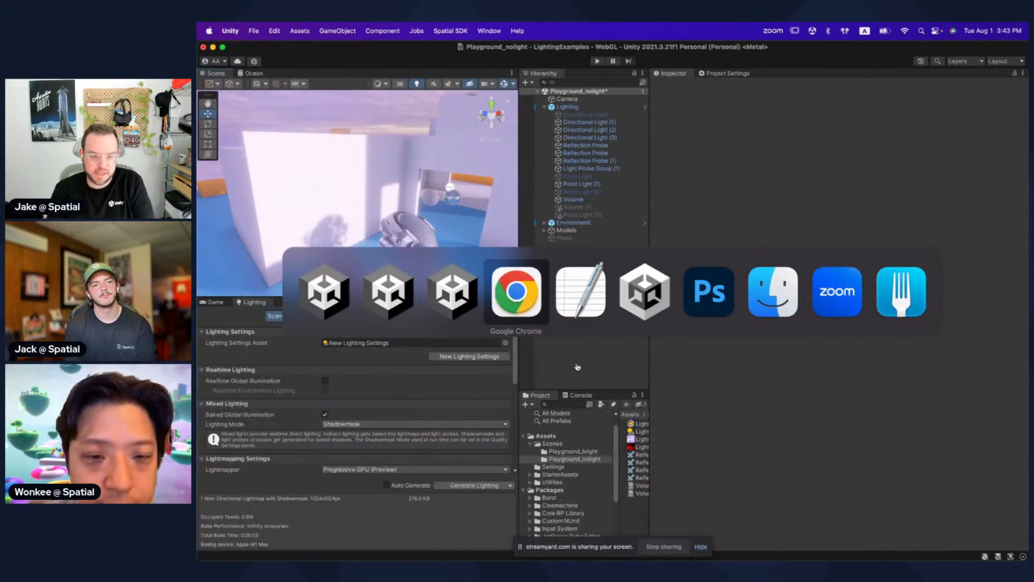
key(Escape)
right_drag(437, 214, 455, 213)
key(shift+space)
mouse_move(615, 252)
right_down()
mouse_move(632, 248)
mouse_move(598, 258)
right_up()
key(shift+space)
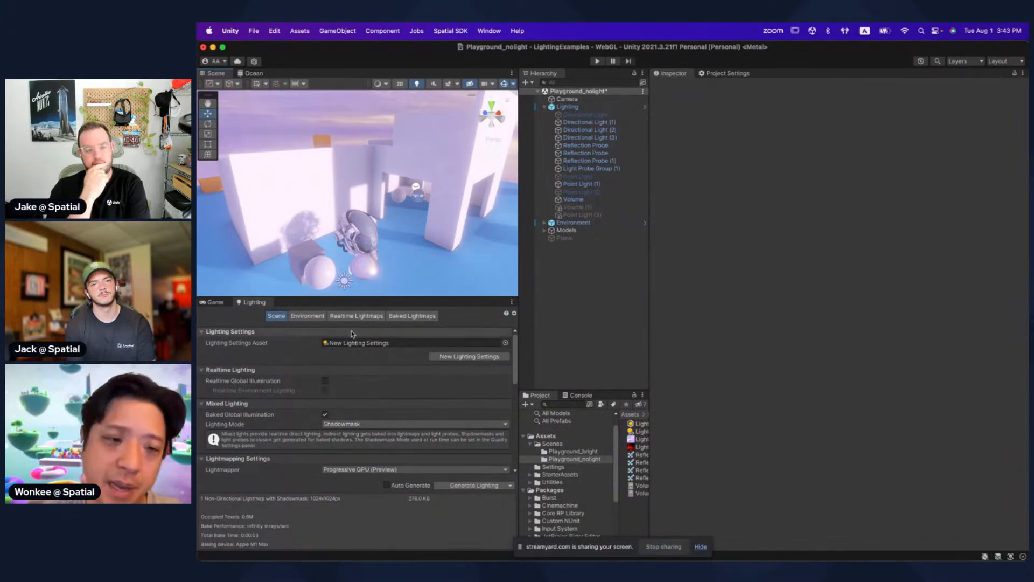
Step: Switch to Chrome, search Google for "bakery unity" in a new tab, and view the image results
key(super+Tab)
key(super+t)
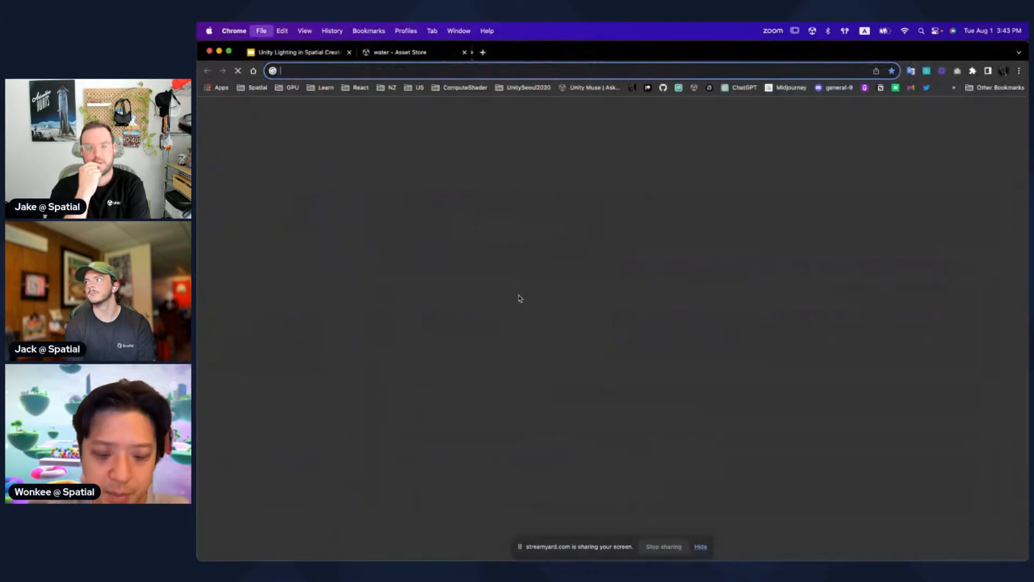
text(bakery)
key(Return)
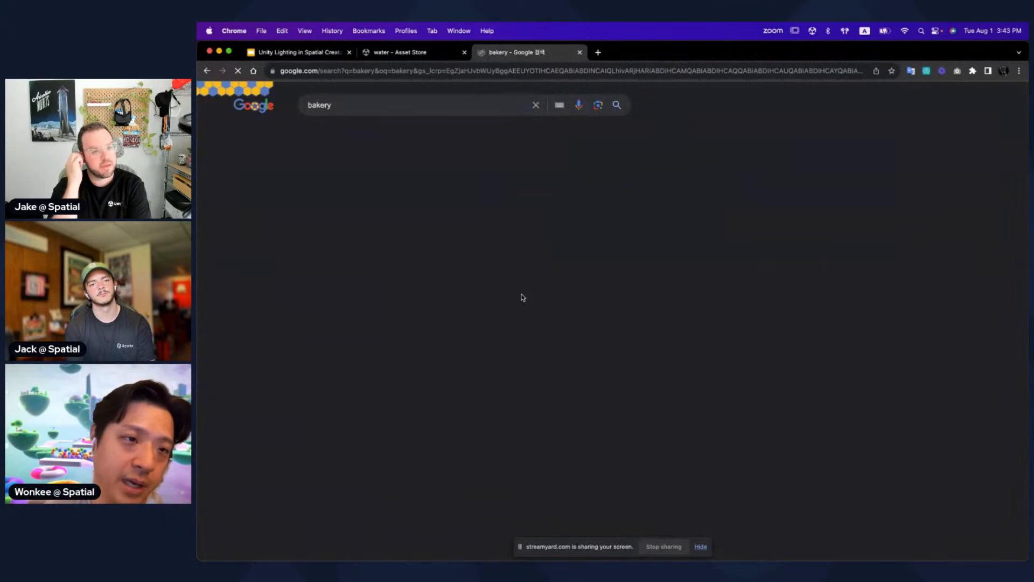
click(396, 106)
text(unity)
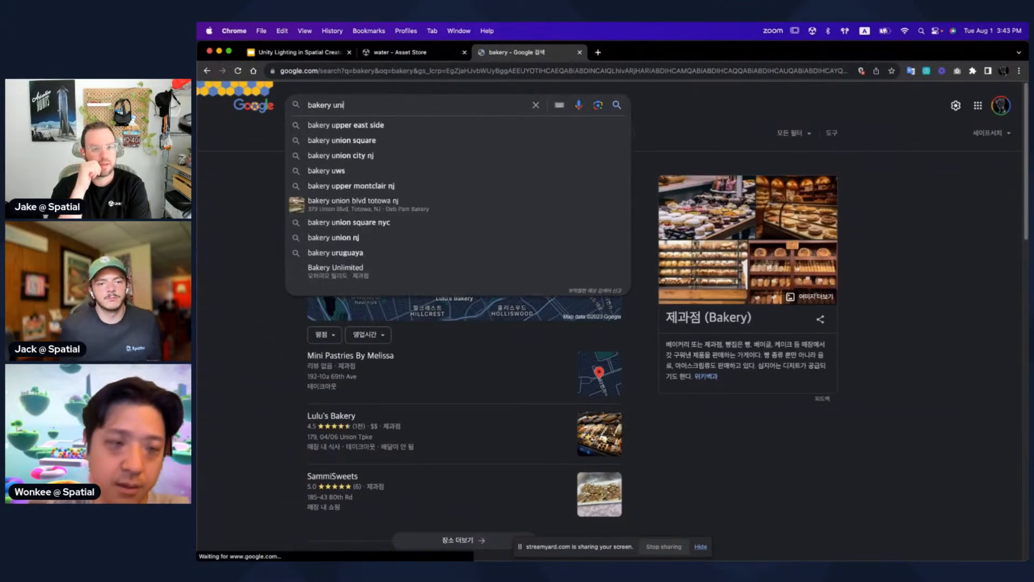
key(Return)
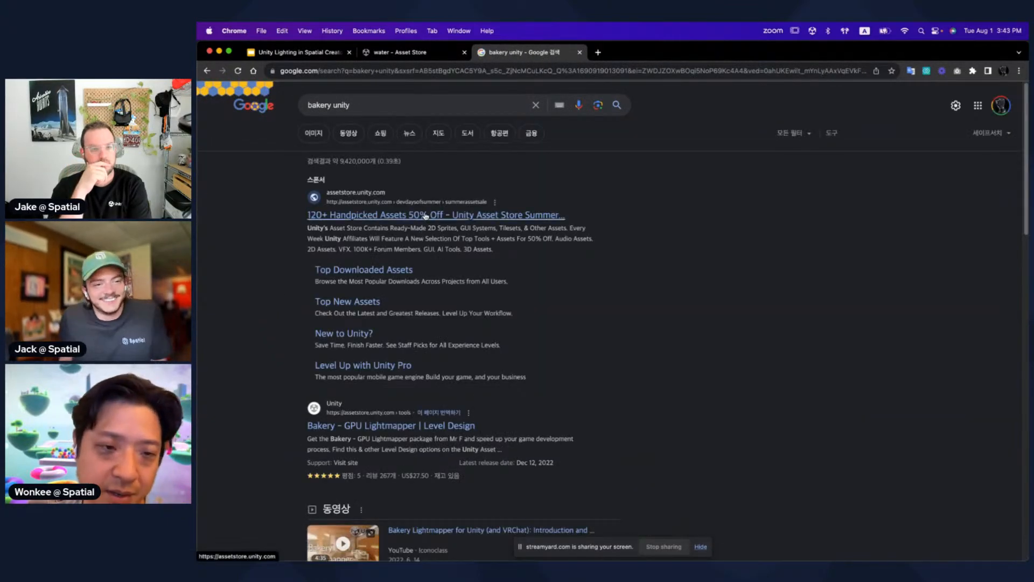
click(314, 133)
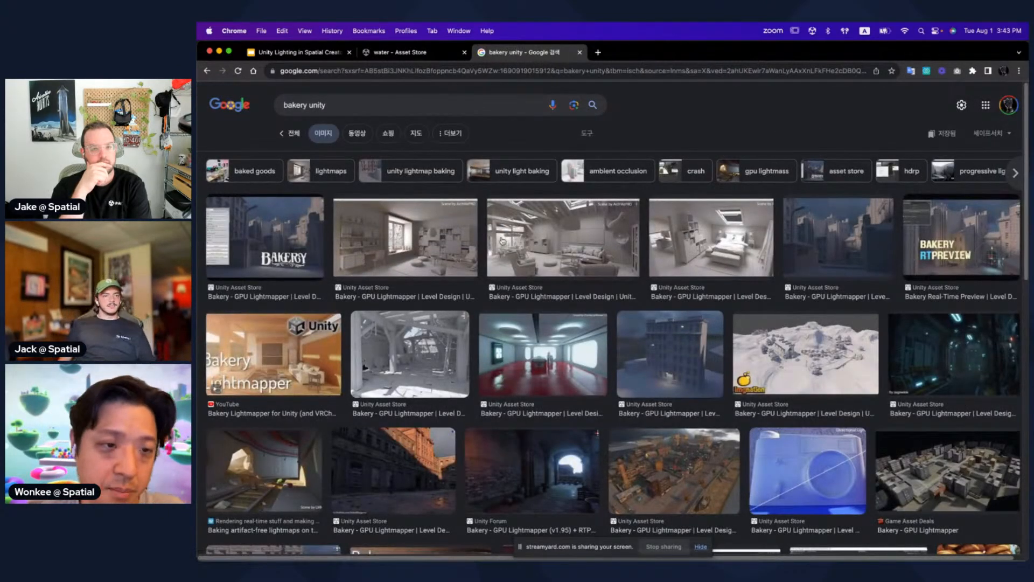
Step: Return to the Unity project and examine the baked shadows on the outer walls in the enlarged Scene view
key(super+Tab)
mouse_move(406, 191)
right_down()
mouse_move(427, 192)
mouse_move(439, 177)
mouse_move(427, 188)
right_up()
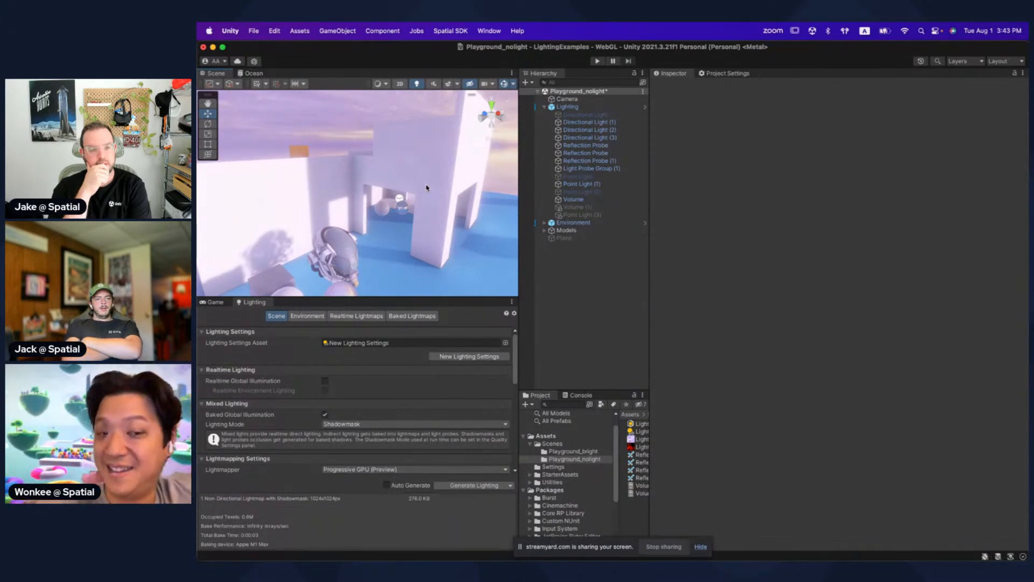
key(shift+space)
right_drag(486, 239, 591, 298)
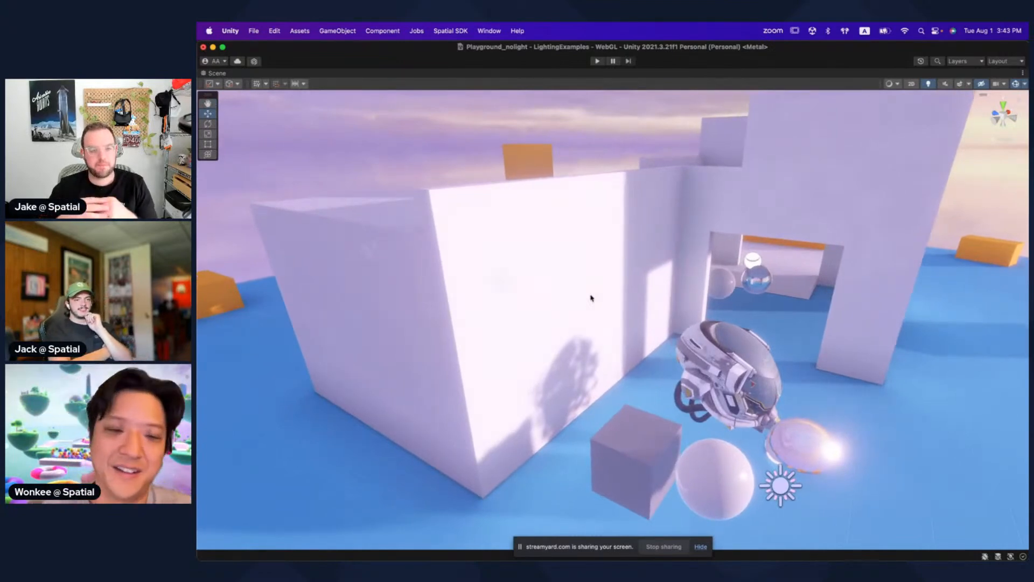
key(shift+space)
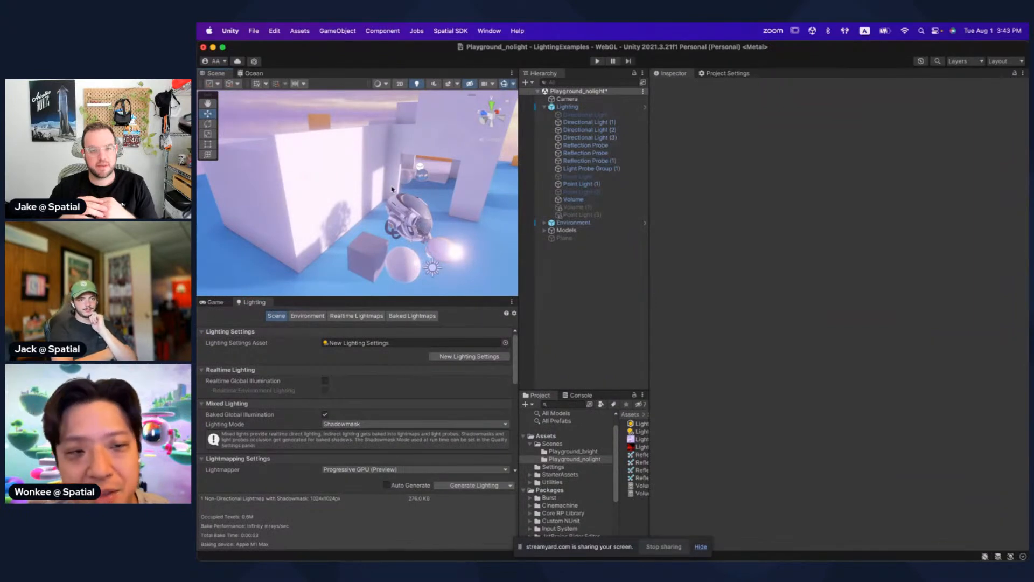
key(shift+space)
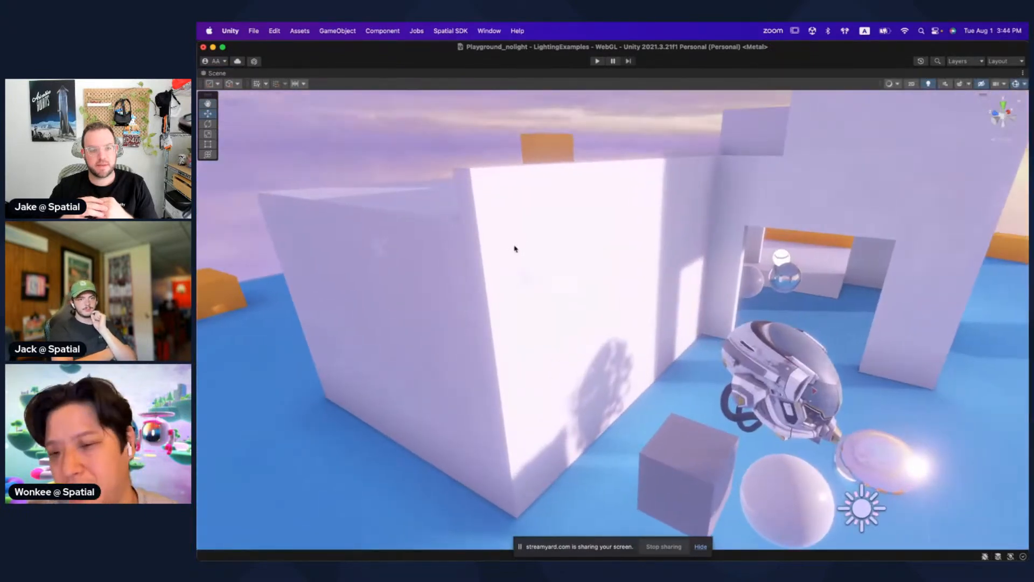
key(shift+space)
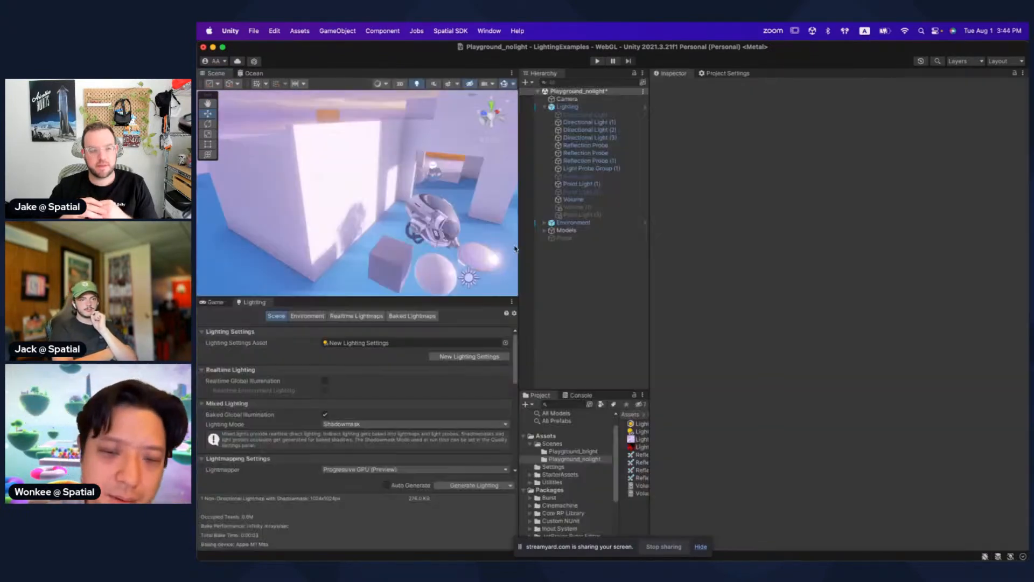
Step: Move past the helmet into the blue-lit room and examine its baked lighting in the enlarged Scene view
right_drag(422, 229, 406, 204)
key(w)
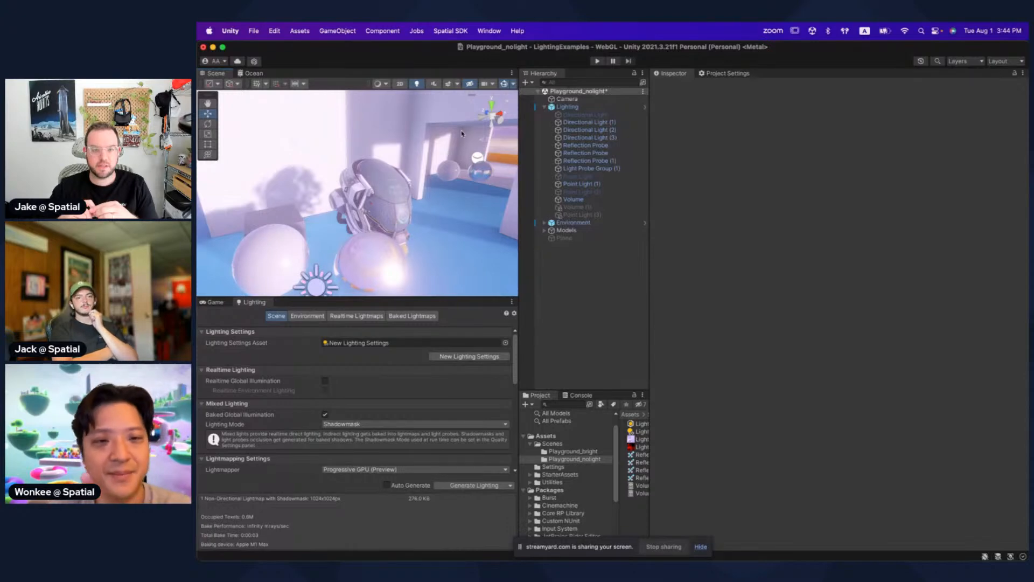
key(shift+space)
right_drag(439, 208, 715, 256)
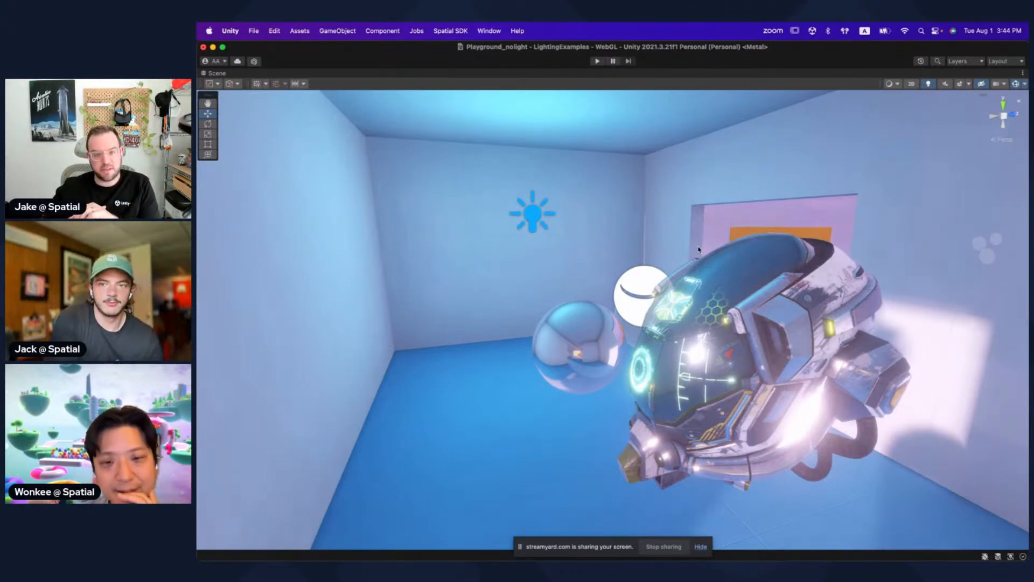
right_drag(607, 249, 602, 221)
key(shift+space)
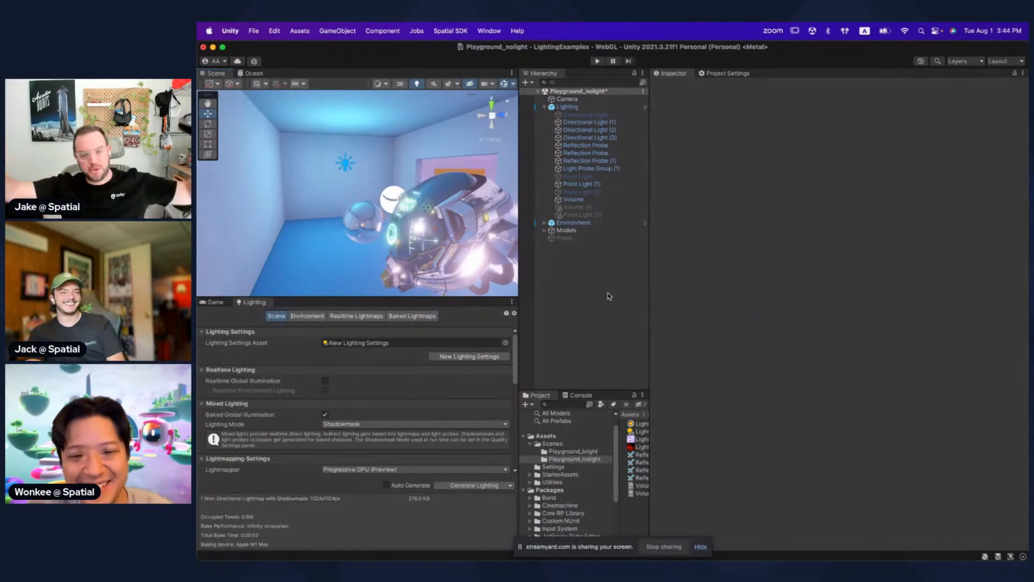
Step: Make room for the full asset names and review the WebGL import settings of Lightmap-0_comp_light
drag(647, 322, 727, 323)
drag(573, 325, 533, 326)
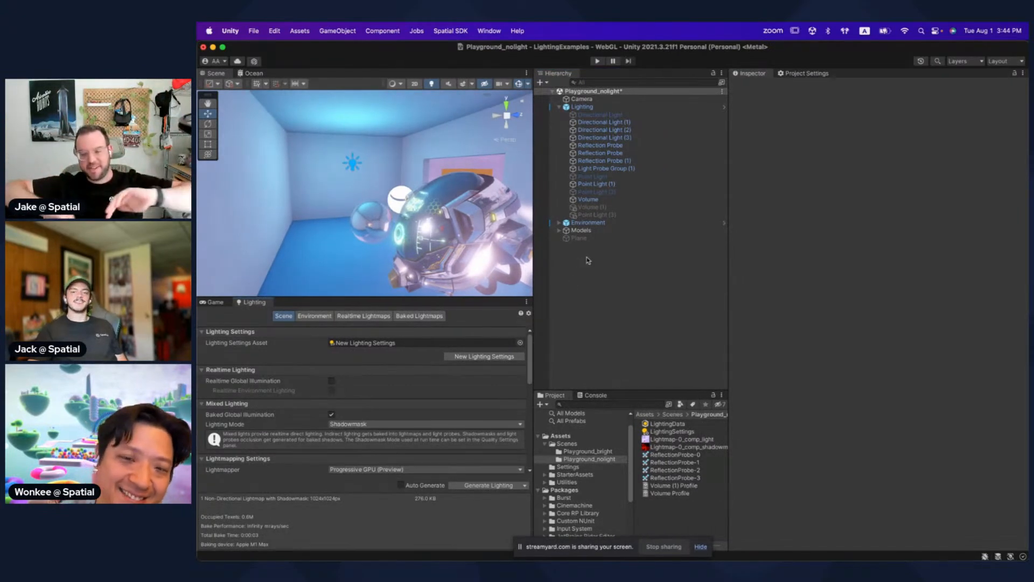
click(680, 439)
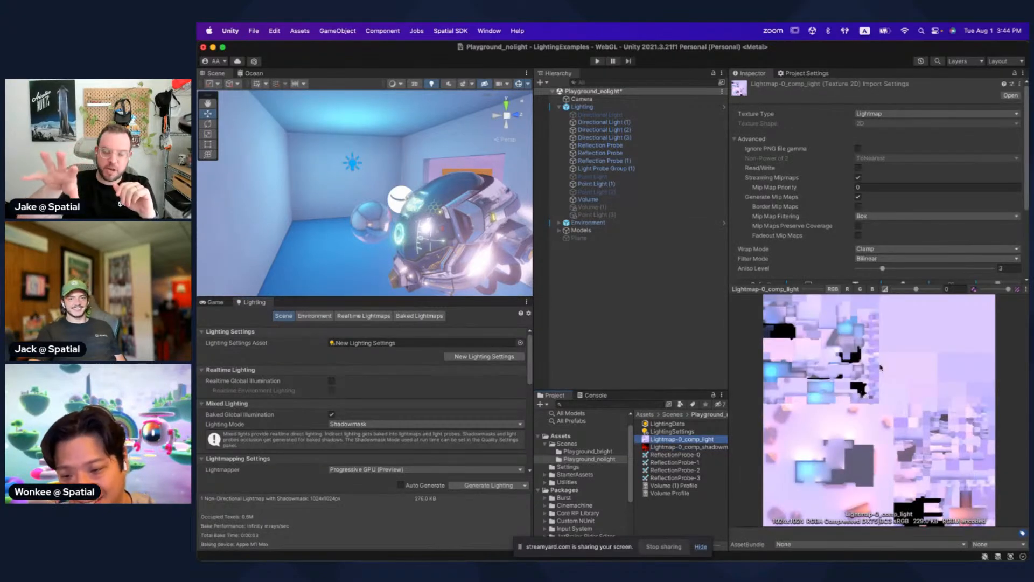
scroll(866, 259, down, 4)
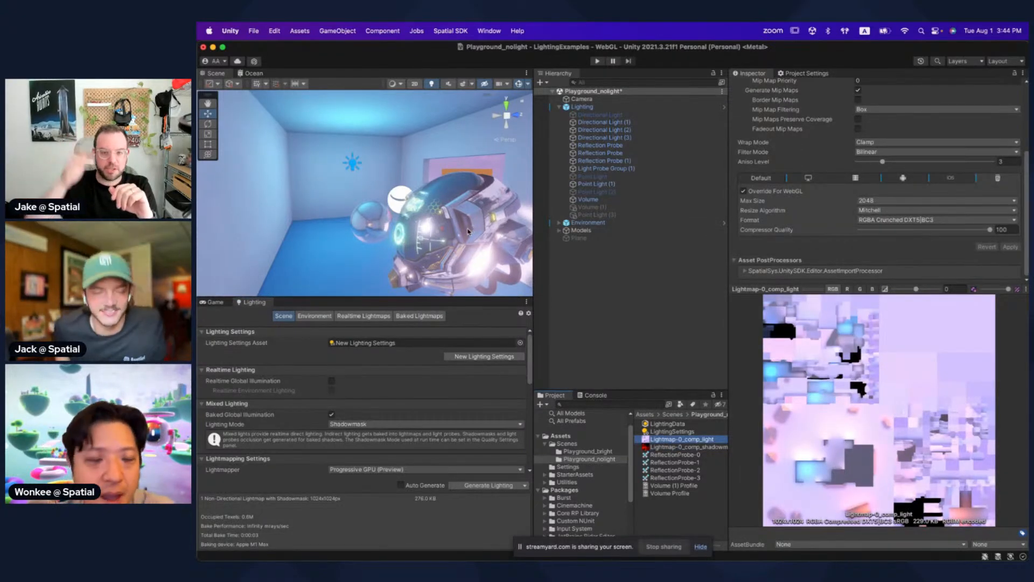
Step: Switch to the Unity Lighting in Spatial Creator Toolkit slides in Chrome and look up the AssetImportSettings slide
key(super+Tab)
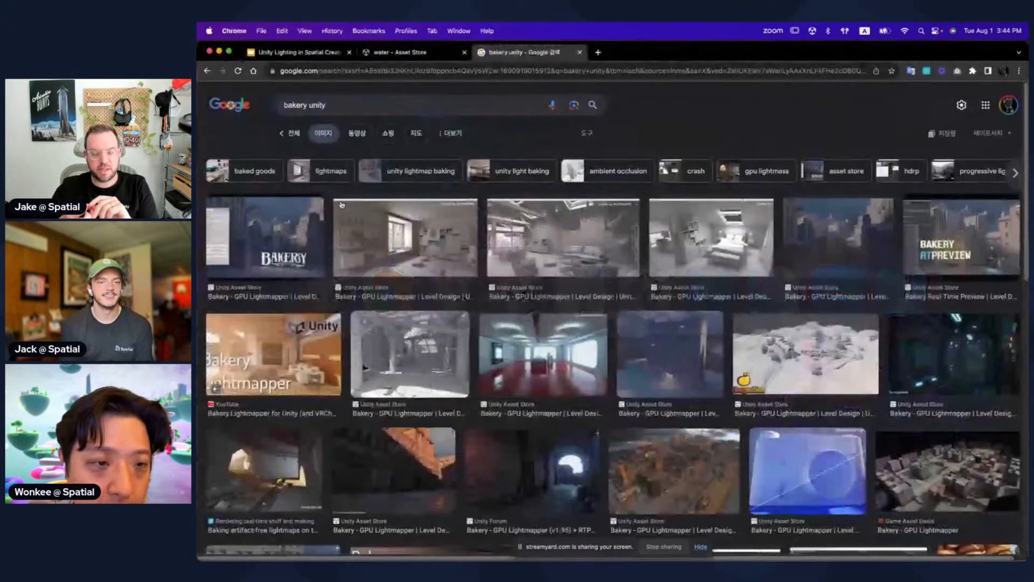
click(293, 51)
scroll(284, 374, down, 7)
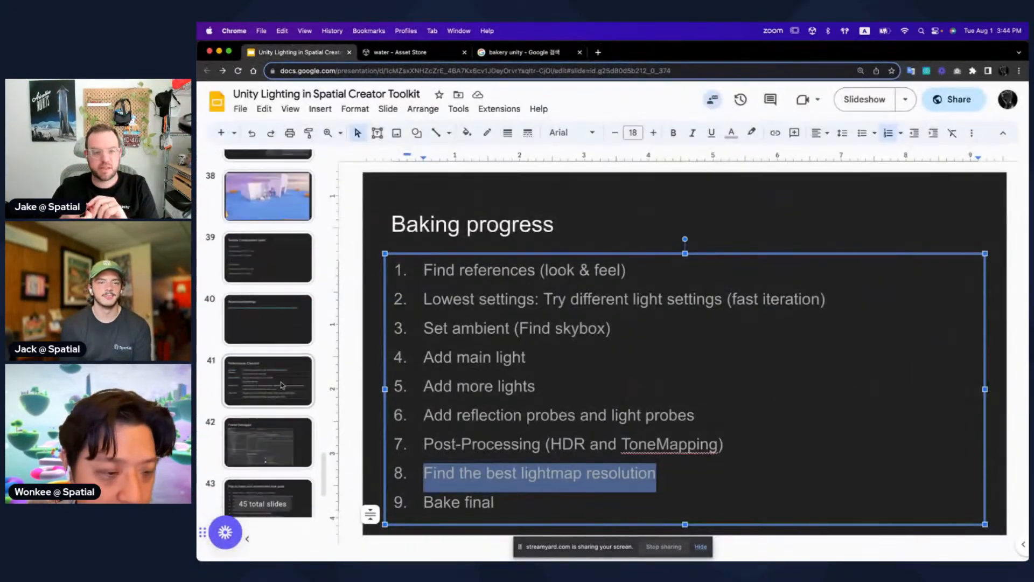
click(275, 318)
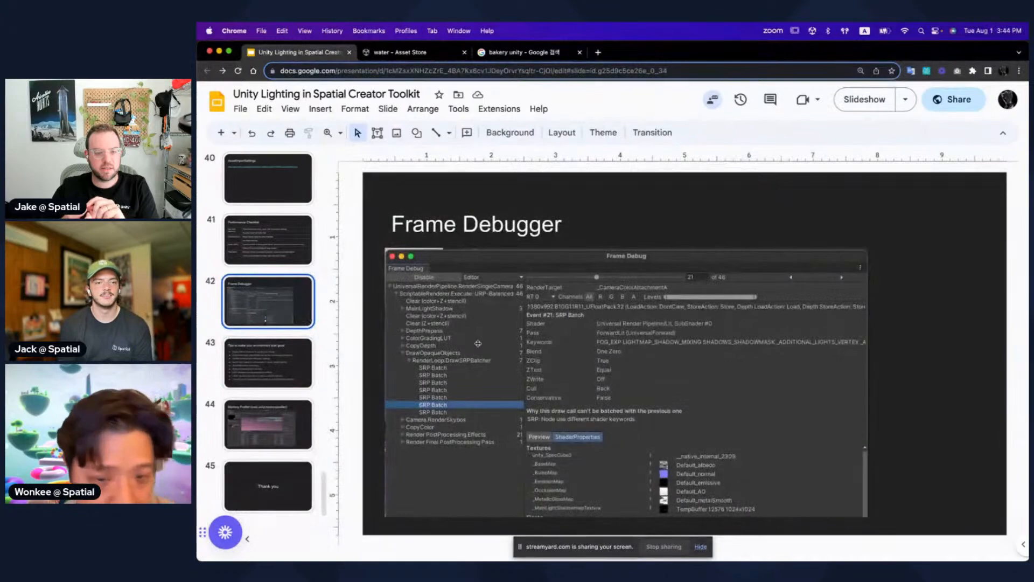
key(Up)
key(Up)
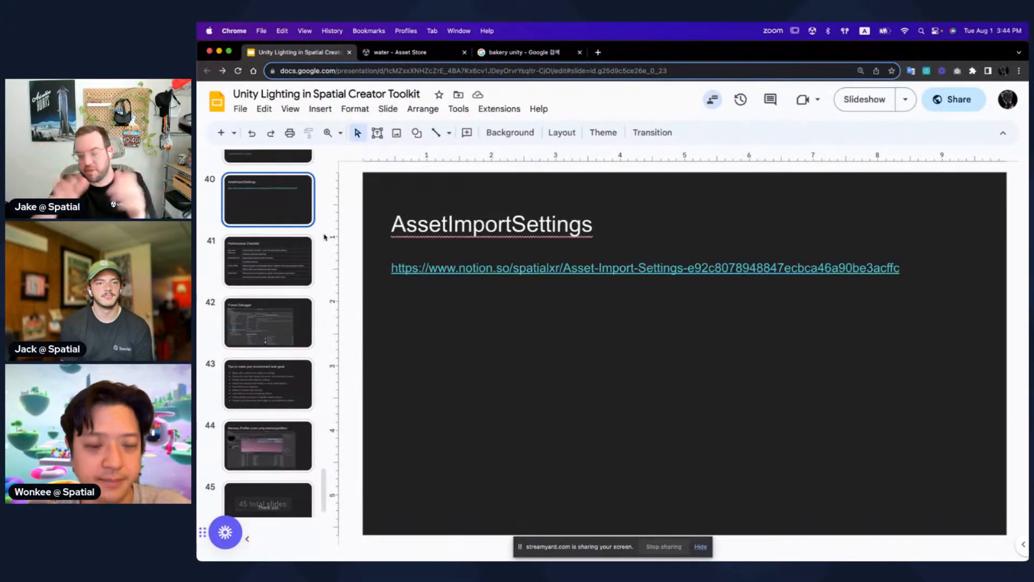
scroll(298, 215, up, 4)
click(297, 271)
Step: Return to the Unity project and examine the blue-lit room's wall and corner up close for lightmap artifacts
key(super+Tab)
alt+drag(383, 226, 412, 213)
key(w)
right_drag(412, 213, 411, 190)
key(shift+space)
right_drag(505, 253, 689, 298)
key(shift+space)
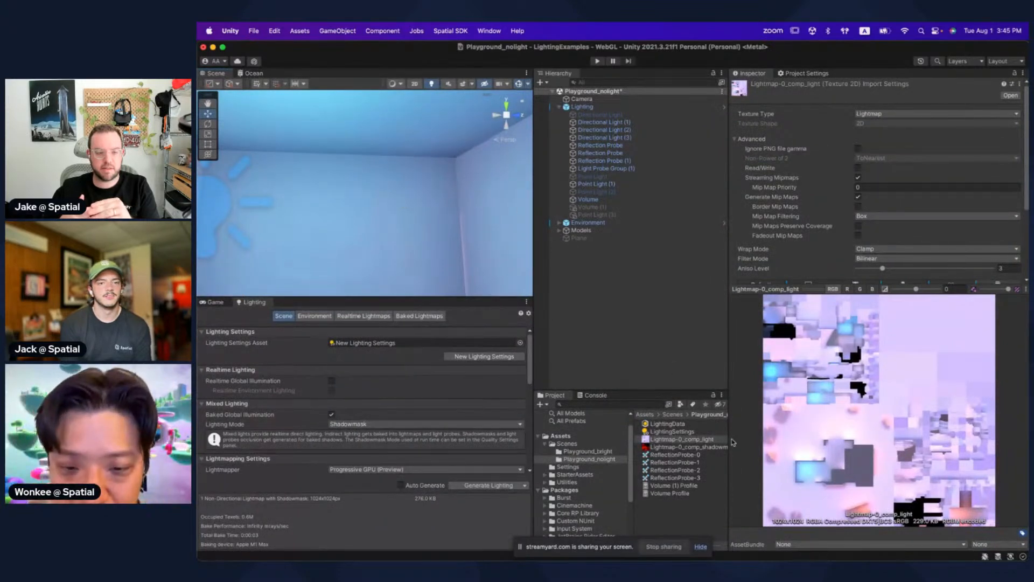
Step: Widen the Scene view and compare the lightmap's WebGL format settings with a close-up of the room's wall
drag(531, 279, 583, 276)
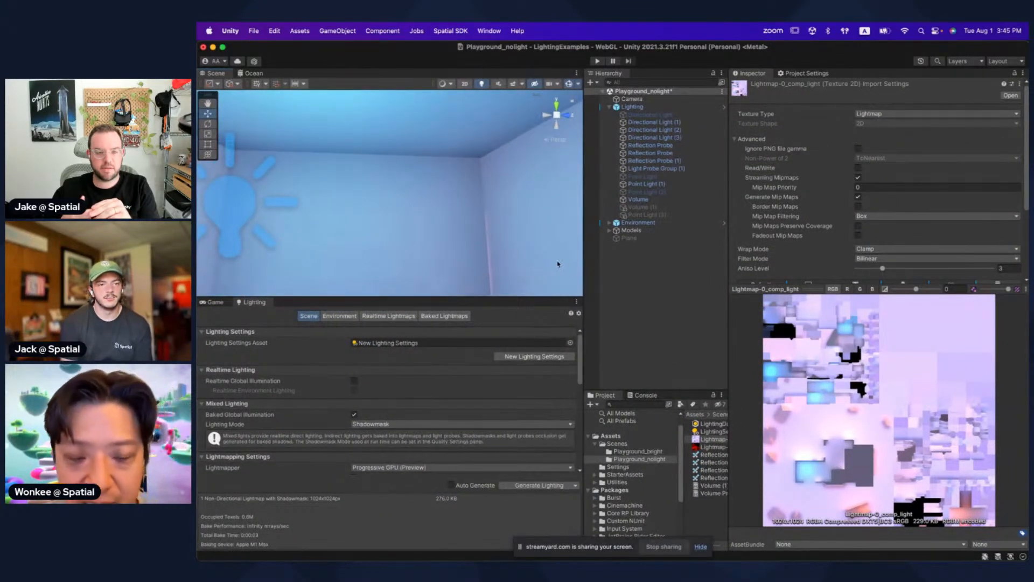
scroll(899, 237, down, 5)
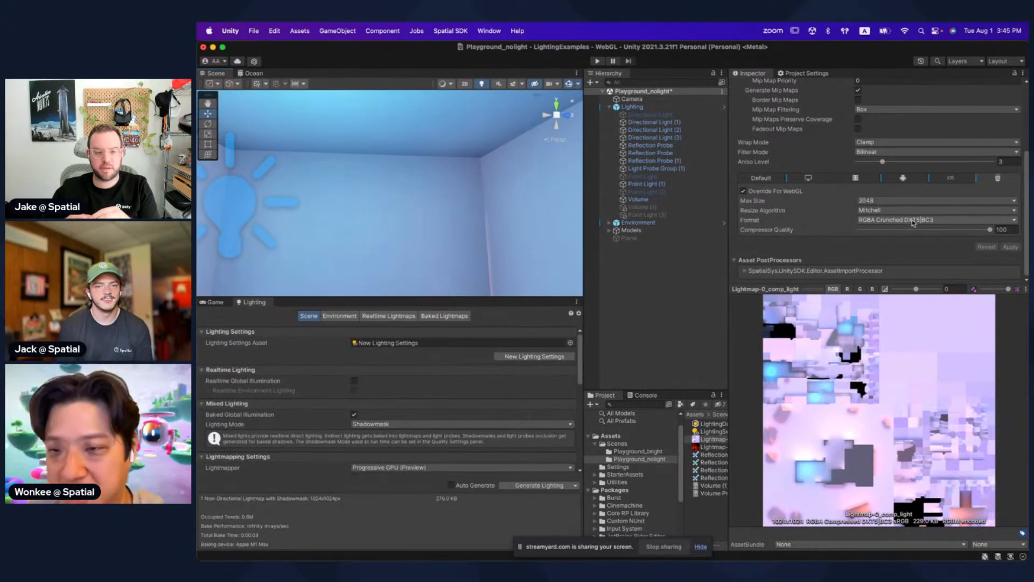
mouse_move(397, 216)
right_down()
mouse_move(402, 230)
mouse_move(415, 212)
right_up()
key(shift+space)
right_drag(519, 286, 690, 257)
mouse_move(750, 275)
right_down()
mouse_move(688, 289)
mouse_move(738, 269)
right_up()
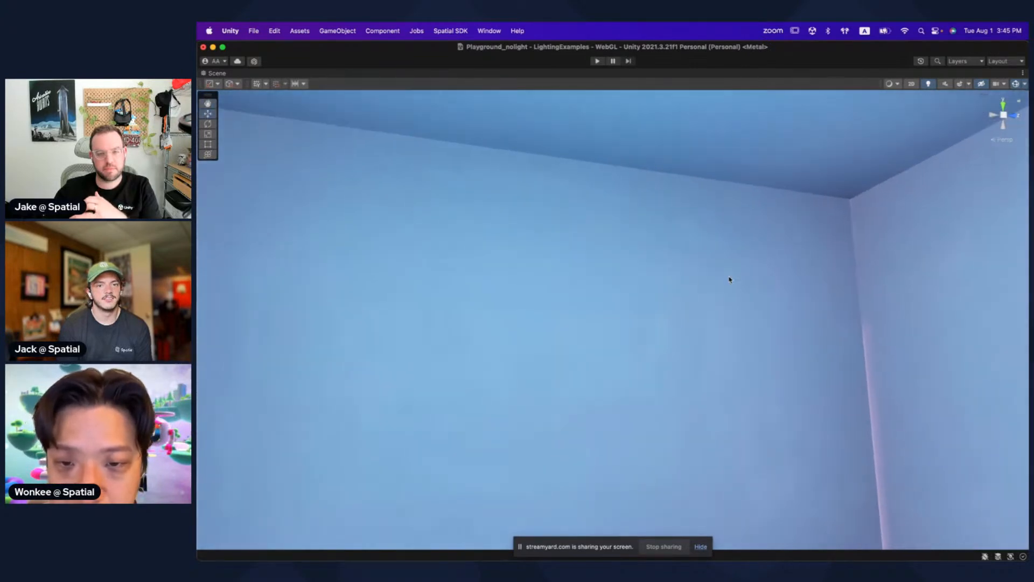
key(shift+space)
Step: Set the WebGL format of Lightmap-0_comp_light to RGBA Compressed DXT5|BC3 and apply the import settings
scroll(910, 217, down, 5)
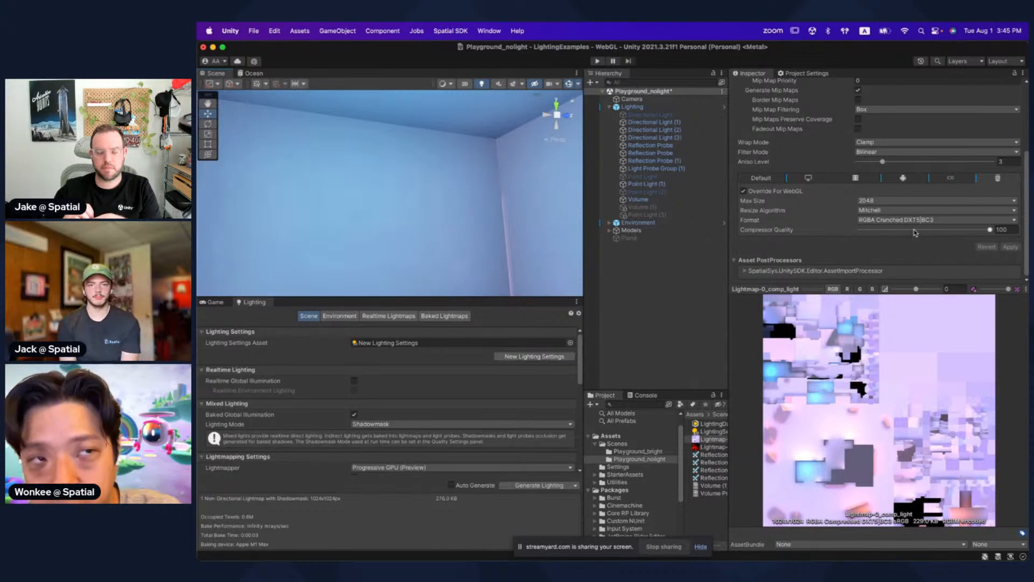
click(909, 221)
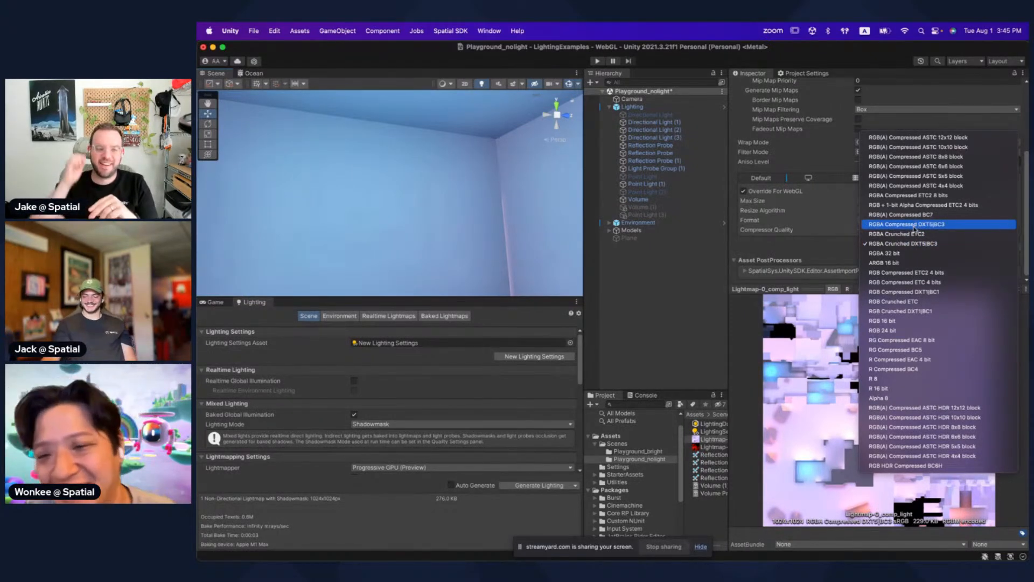
click(917, 246)
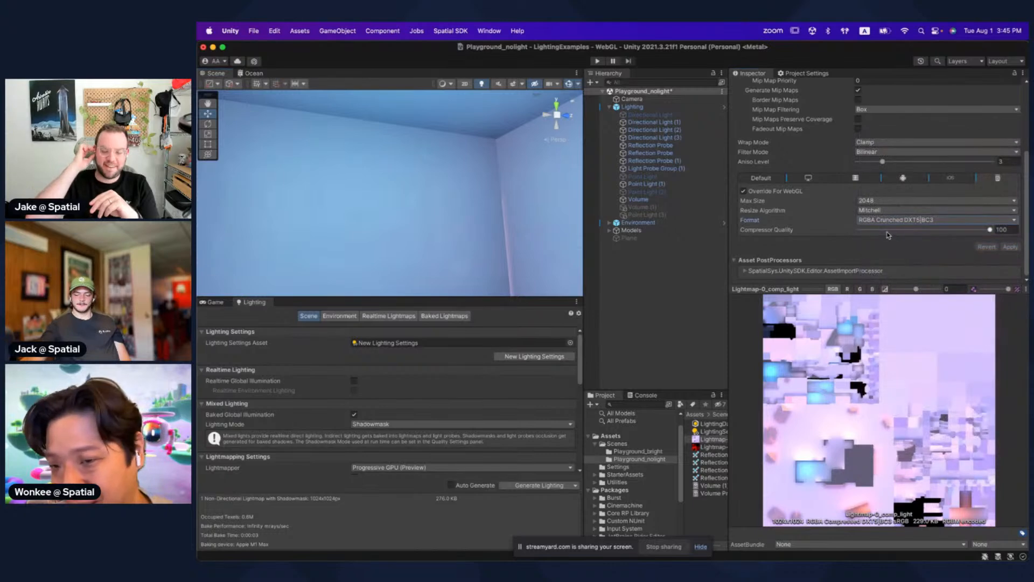
click(897, 222)
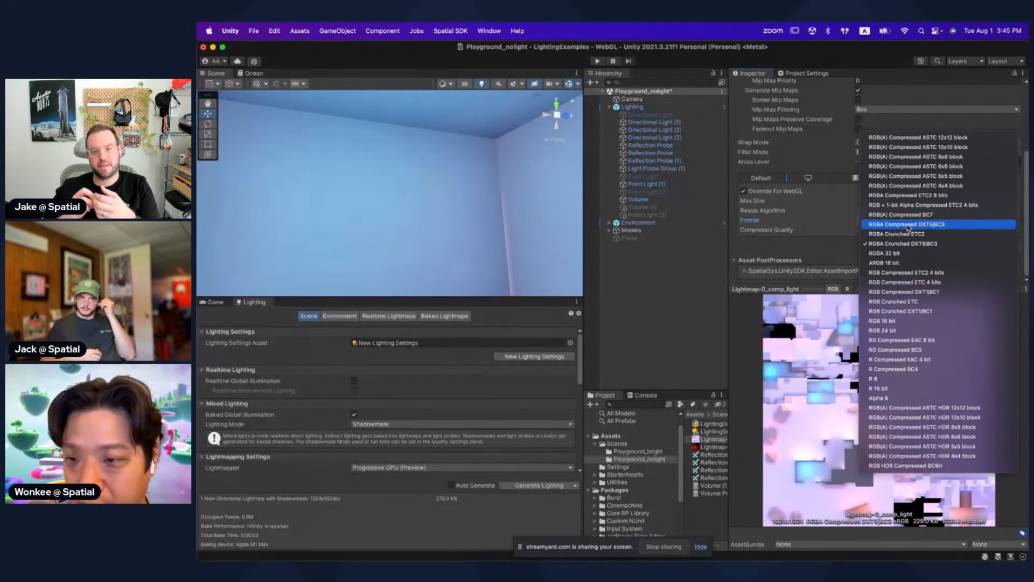
click(908, 224)
click(1010, 248)
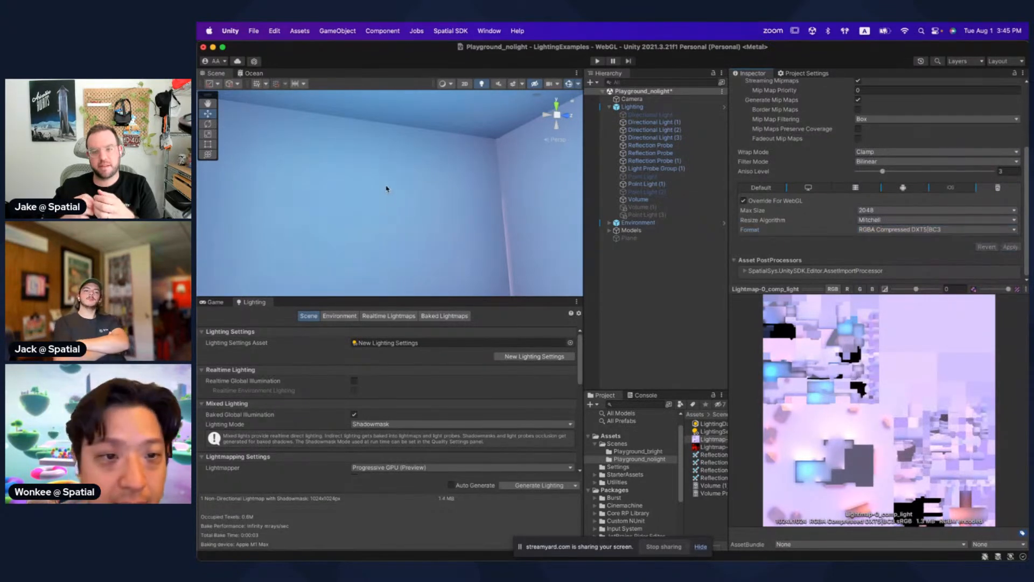
Step: Examine the blue-lit room's walls and corners in the Scene view, both enlarged and at normal size
mouse_move(464, 199)
right_down()
mouse_move(432, 194)
mouse_move(456, 194)
mouse_move(445, 194)
right_up()
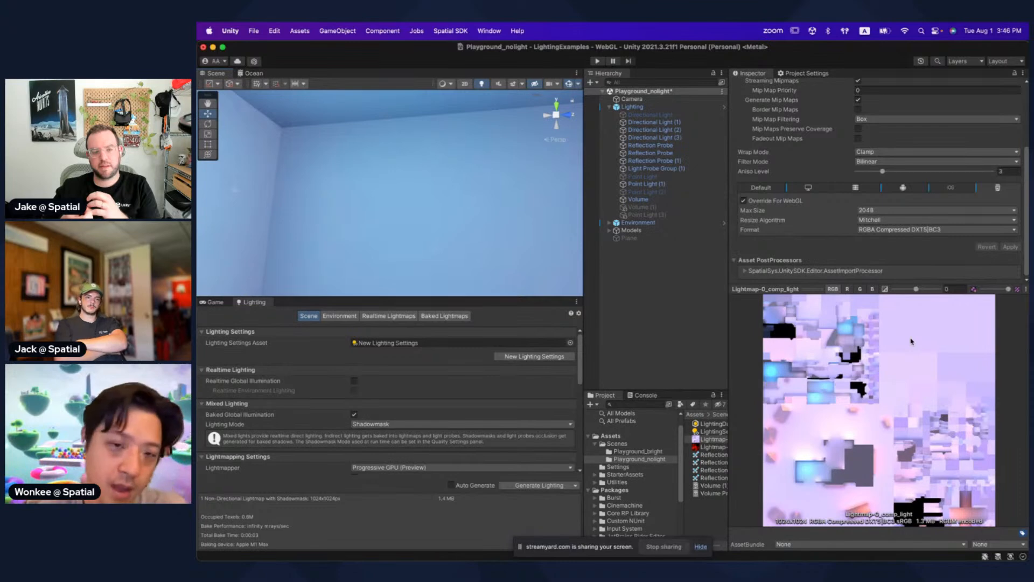
key(shift+space)
right_drag(457, 235, 681, 265)
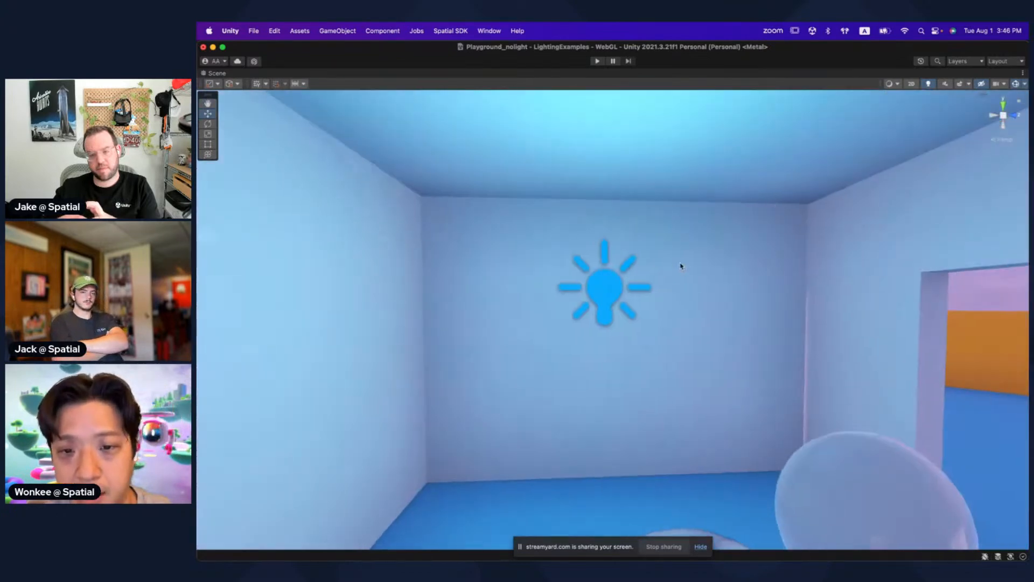
key(shift+space)
right_drag(517, 211, 408, 210)
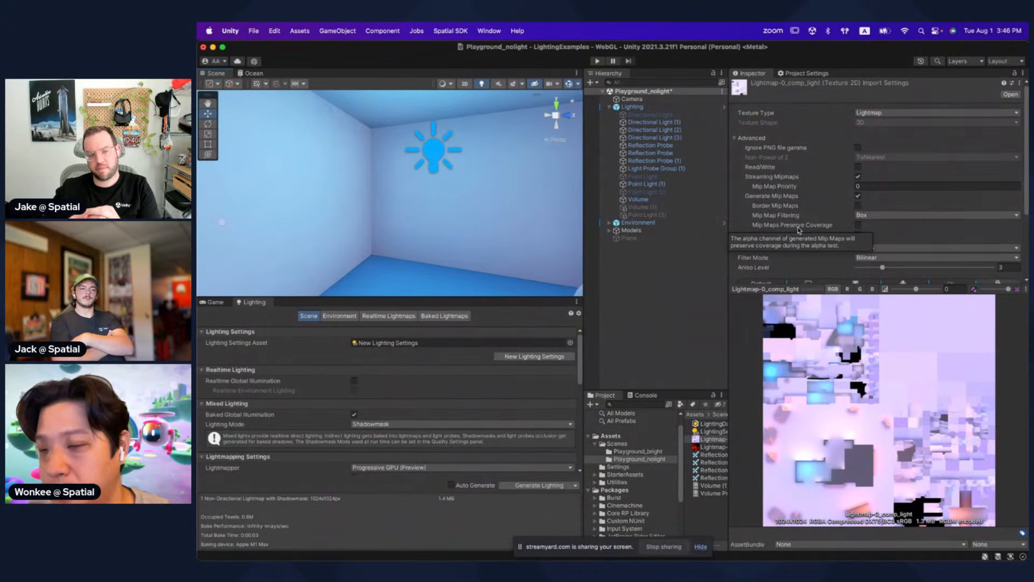
Step: Set the lightmap's WebGL format to RGBA Crunched DXT5|BC3 and apply the import settings
scroll(799, 230, down, 3)
right_drag(486, 232, 469, 153)
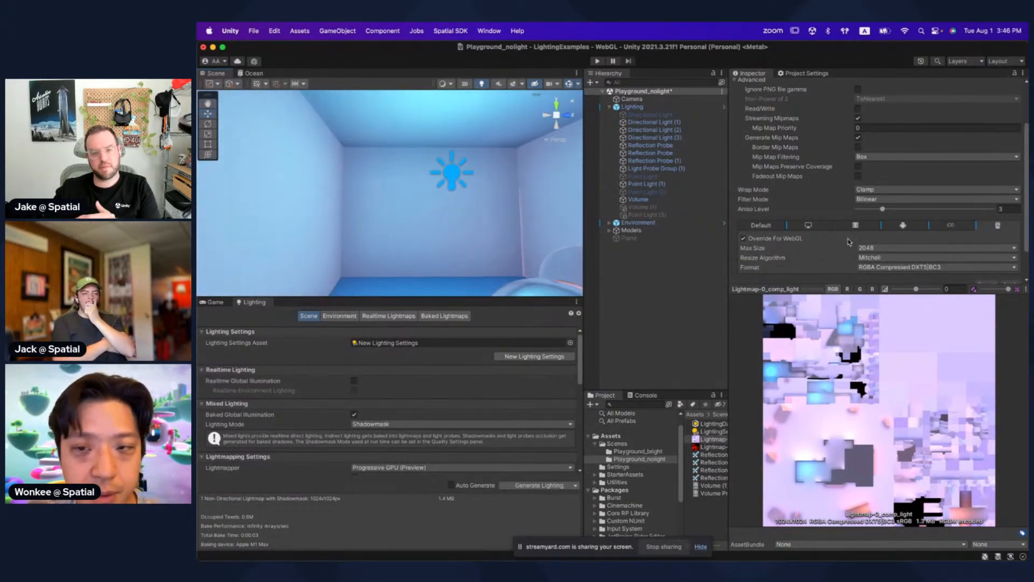
click(884, 267)
click(894, 289)
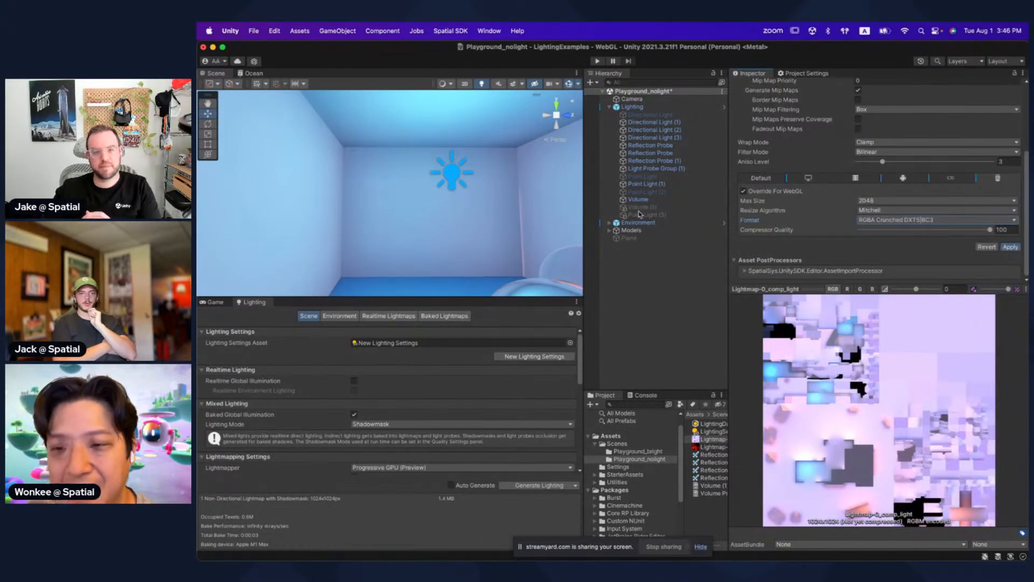
Step: Inspect the room's wall and corner up close for compression artifacts, including in the enlarged Scene view
mouse_move(399, 209)
right_down()
mouse_move(420, 217)
mouse_move(397, 215)
mouse_move(412, 200)
right_up()
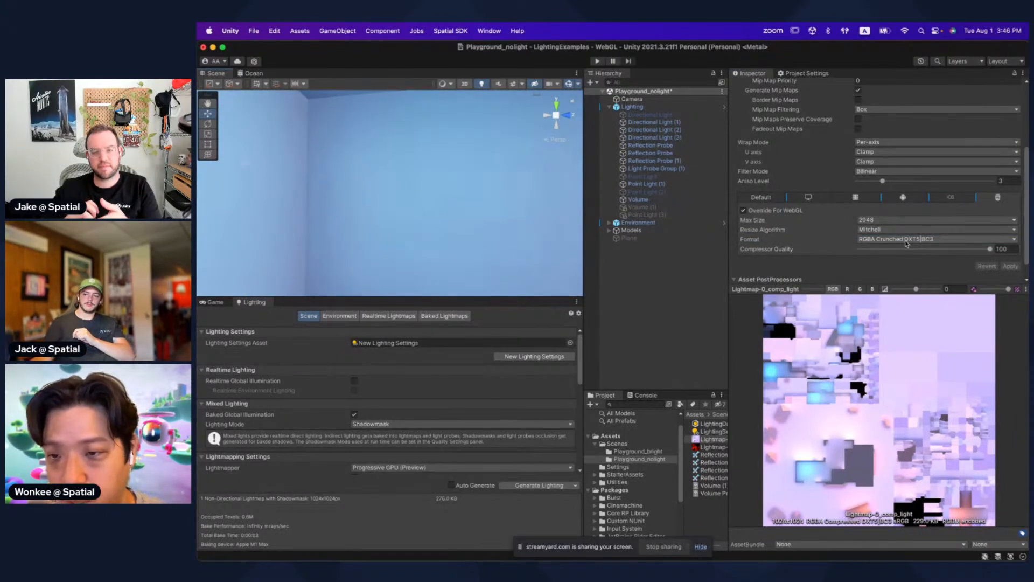
right_drag(358, 215, 268, 188)
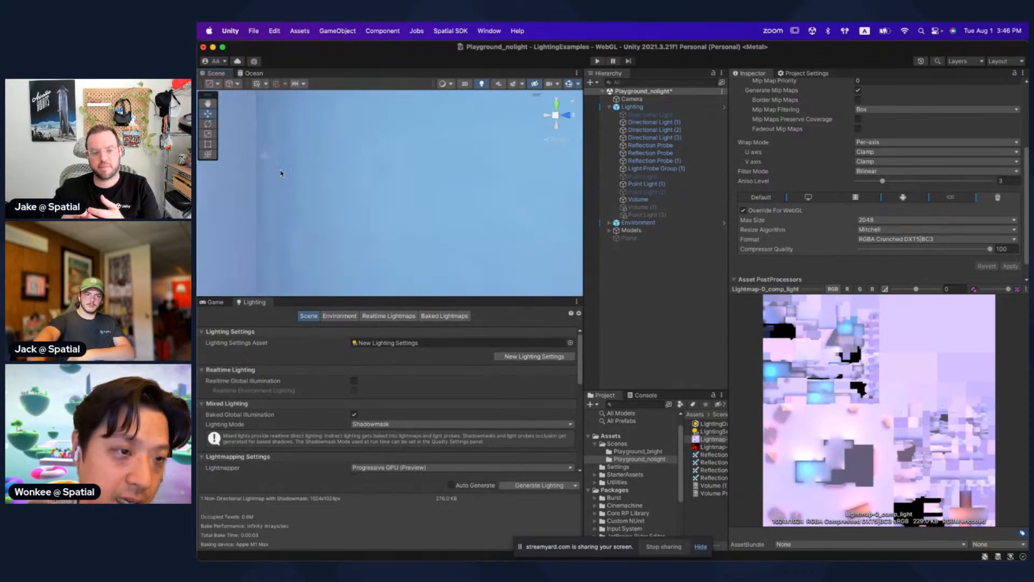
key(shift+space)
right_drag(363, 286, 462, 291)
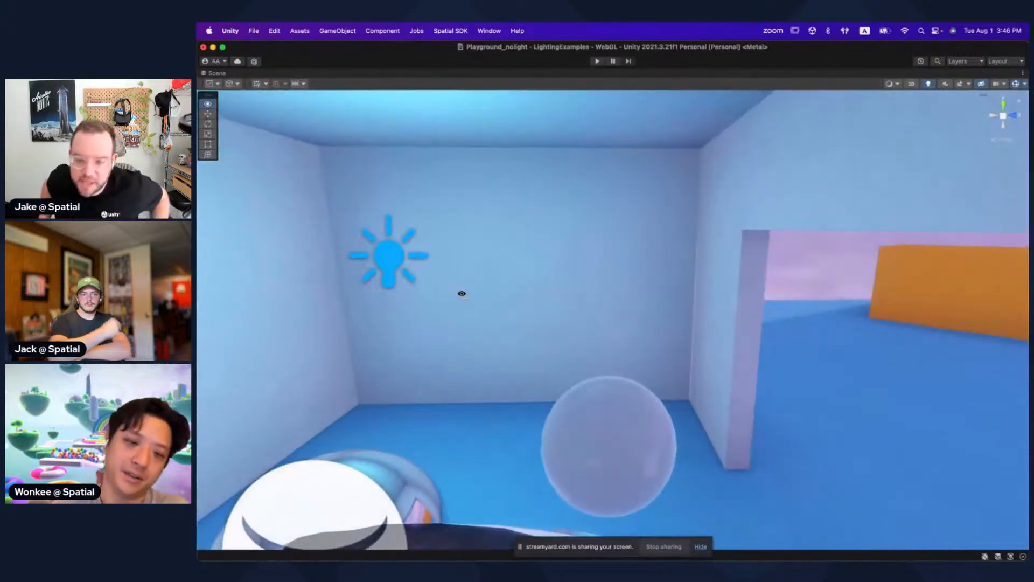
key(shift+space)
Step: Switch to the Unity Lighting slides in Chrome and present the Texture Compression (web) slide full screen
key(super+Tab)
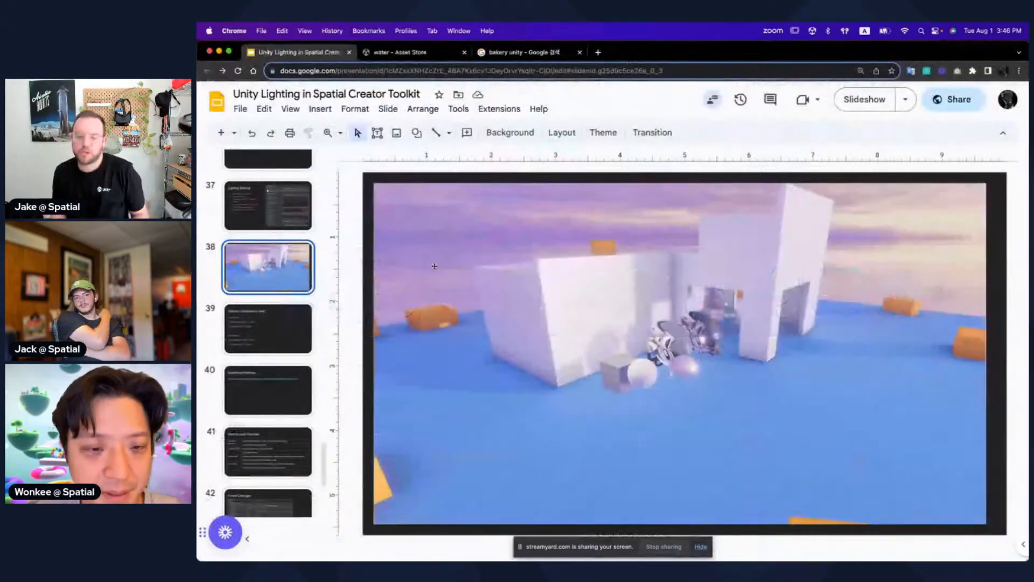
click(284, 326)
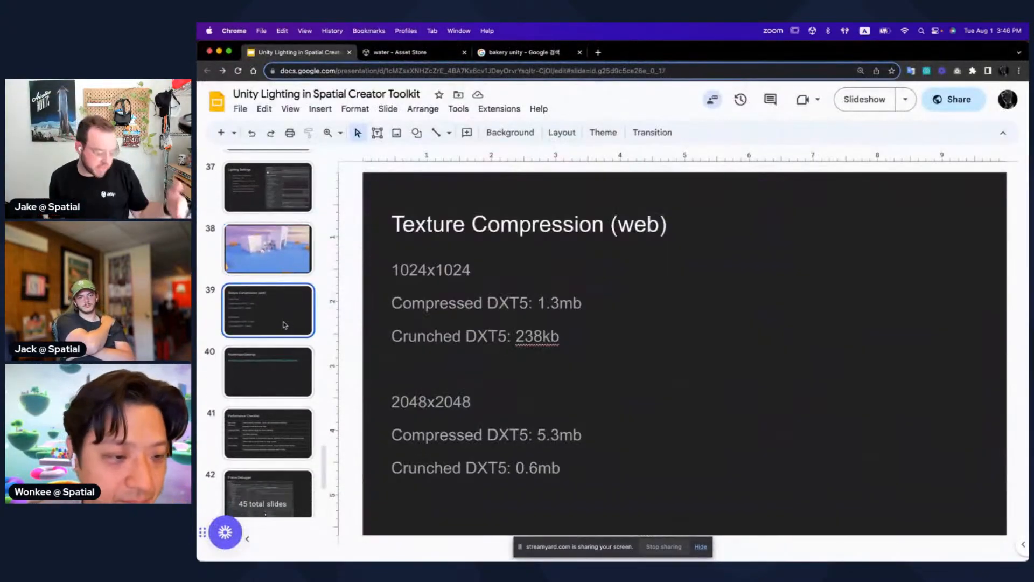
click(867, 100)
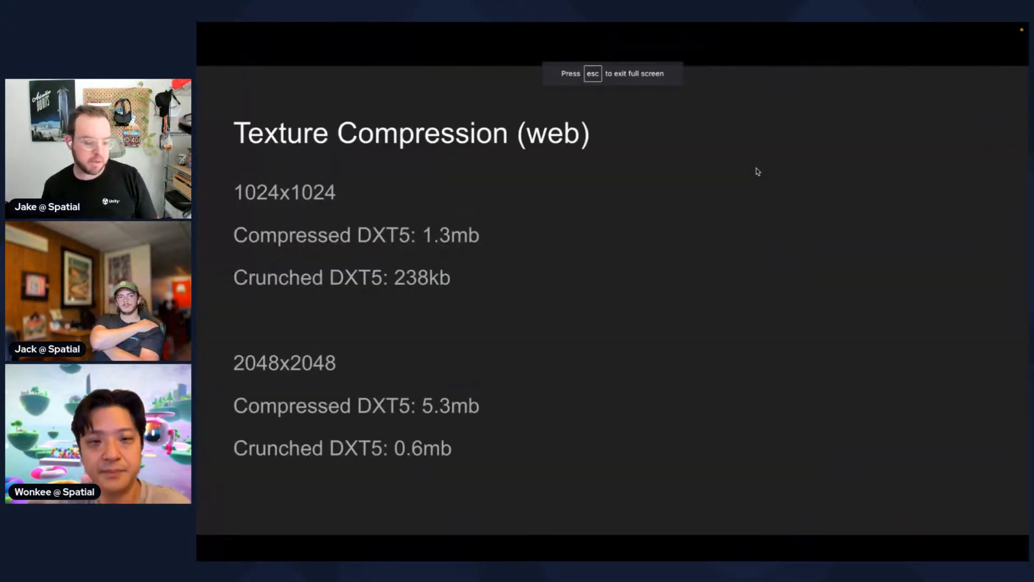
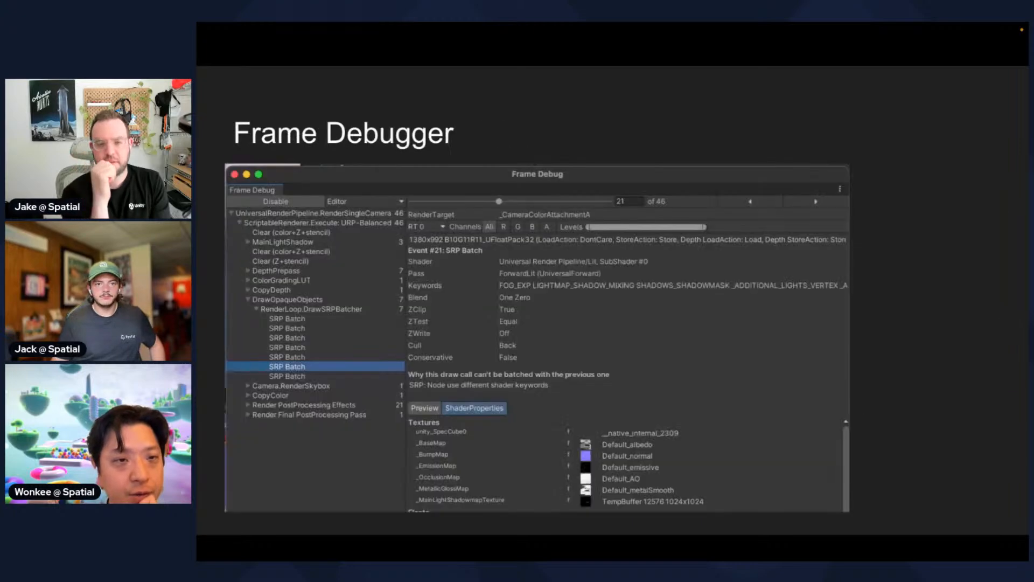
Step: Exit the slideshow and move the Memory Profiler slide ahead of the "Tips to make your environment look good" slide
key(Right)
key(Left)
key(Escape)
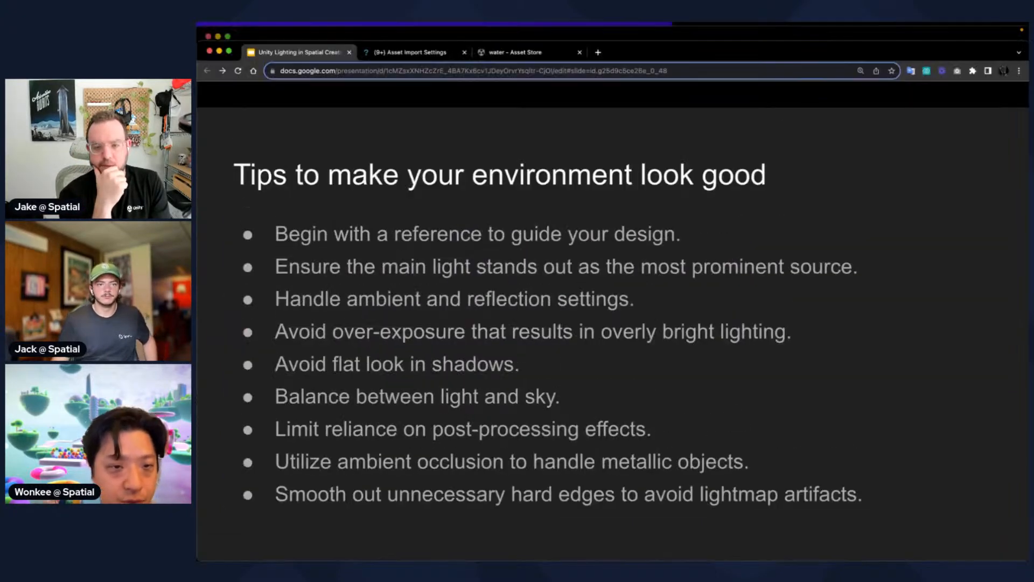
scroll(268, 377, down, 3)
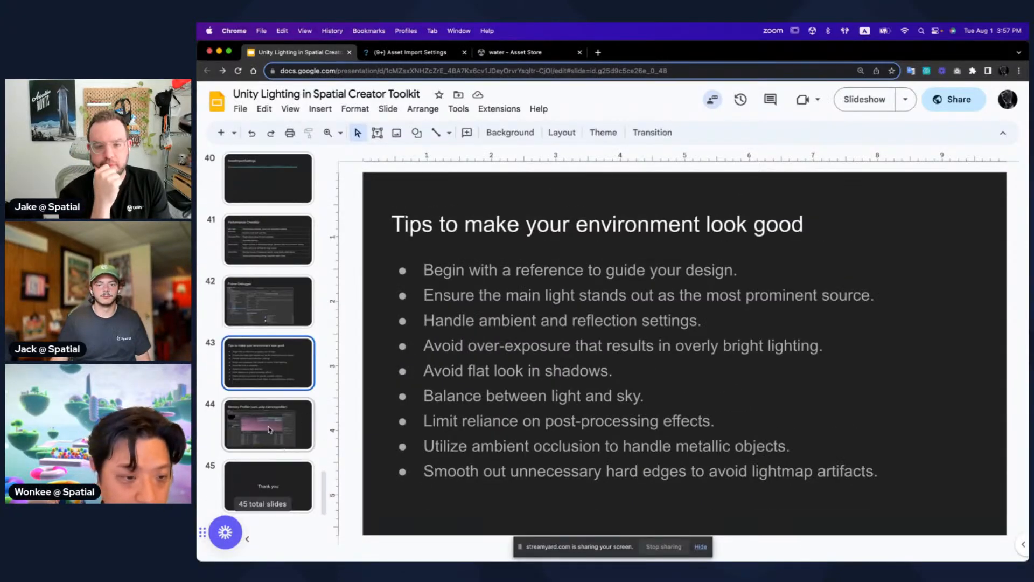
click(266, 410)
drag(266, 411, 268, 339)
Step: Check the Frame Debugger slide and move the Memory Profiler slide ahead of it
click(267, 311)
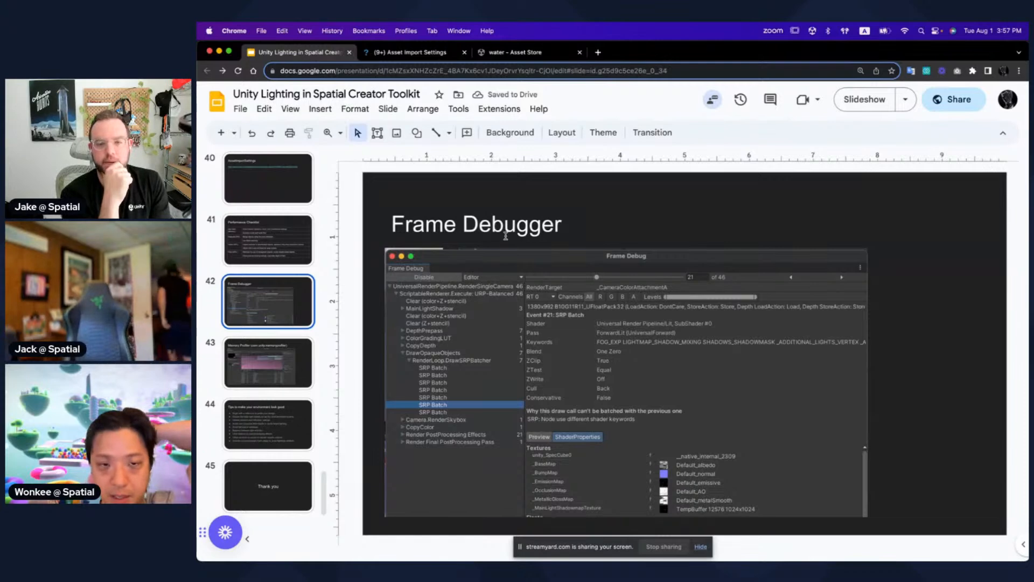
key(Down)
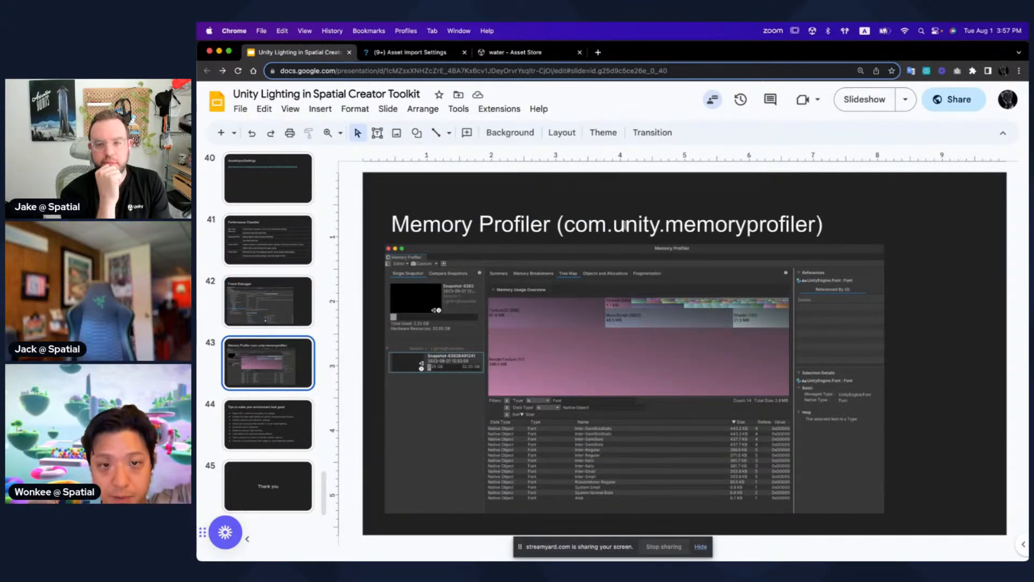
drag(275, 381, 279, 282)
Step: Highlight "App crash (Memory)" on the Performance Checklist slide and show the Memory Profiler slide
key(Up)
click(413, 282)
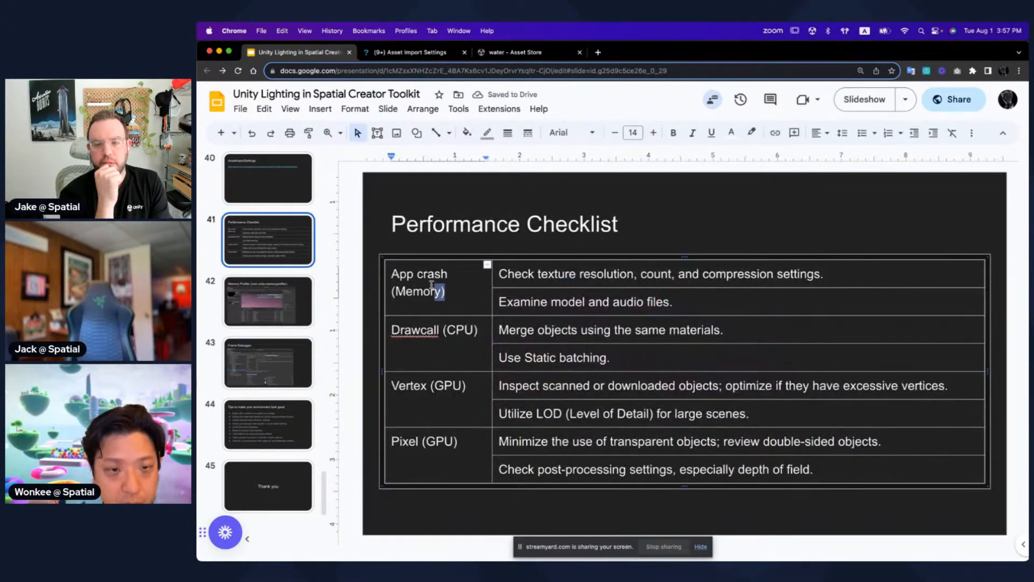
drag(445, 292, 386, 272)
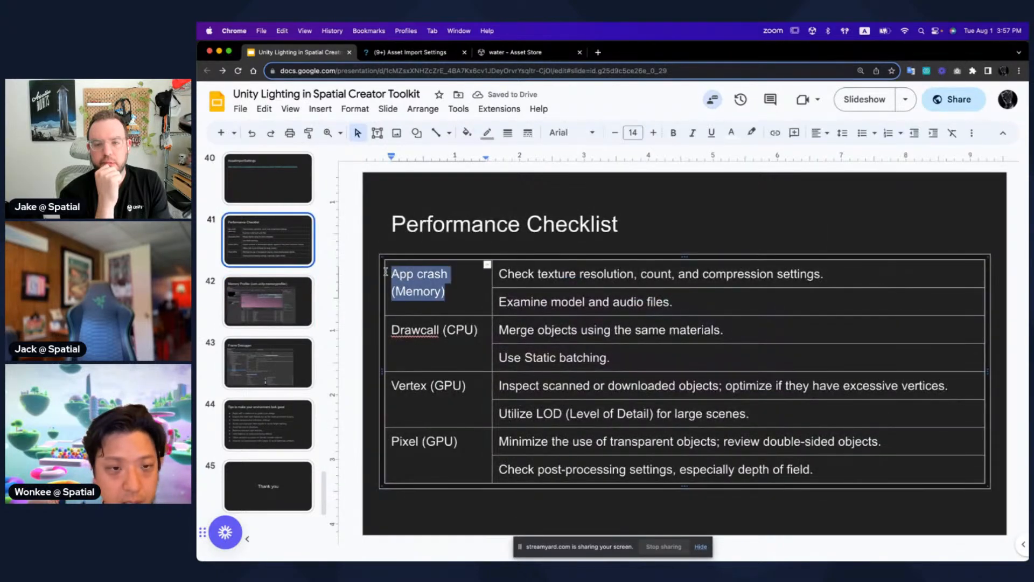
click(280, 303)
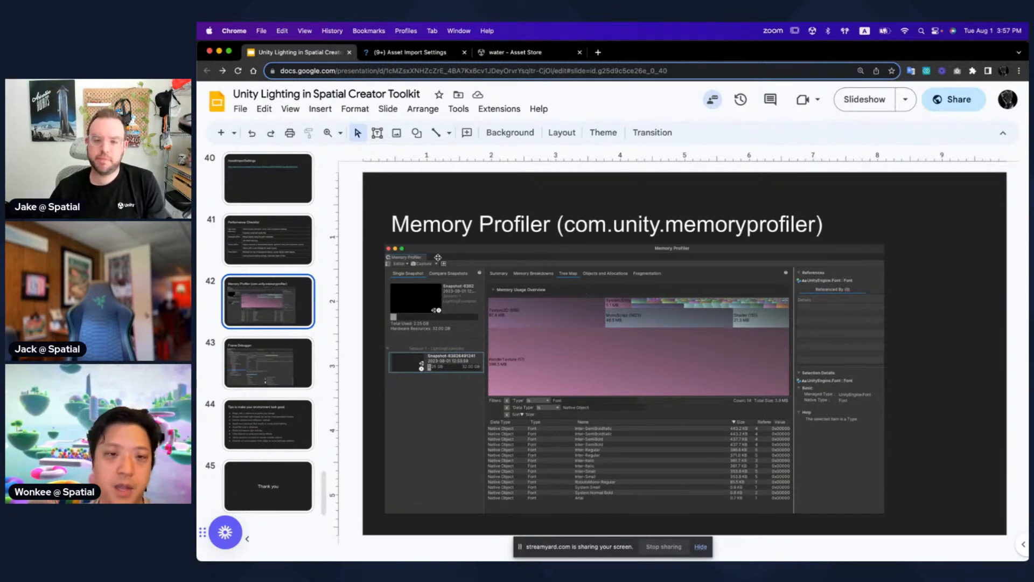
Step: Switch to Unity, open the Profiler window and show its Memory module
key(super+Tab)
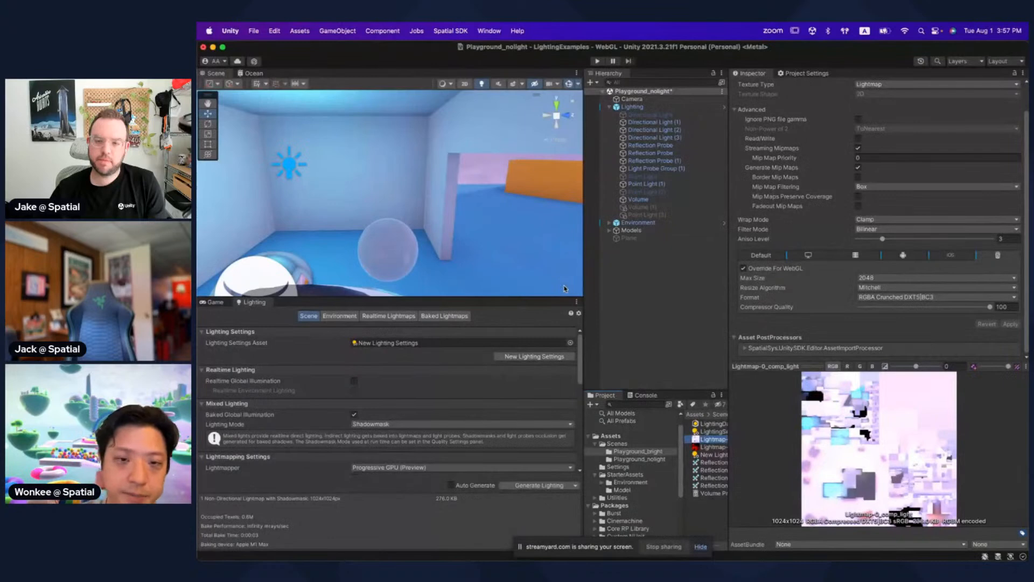
click(631, 286)
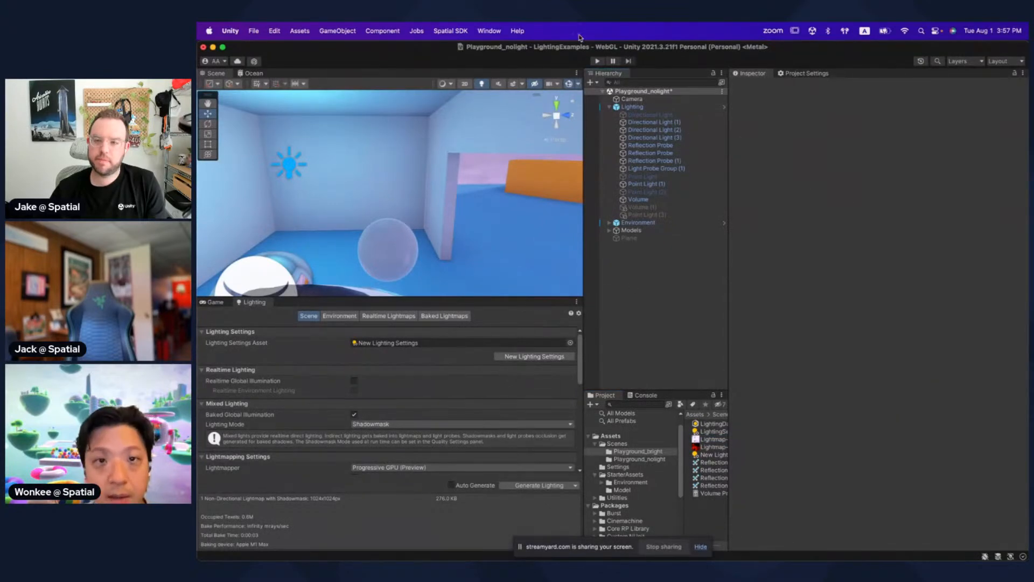
click(487, 31)
mouse_move(523, 234)
mouse_move(522, 273)
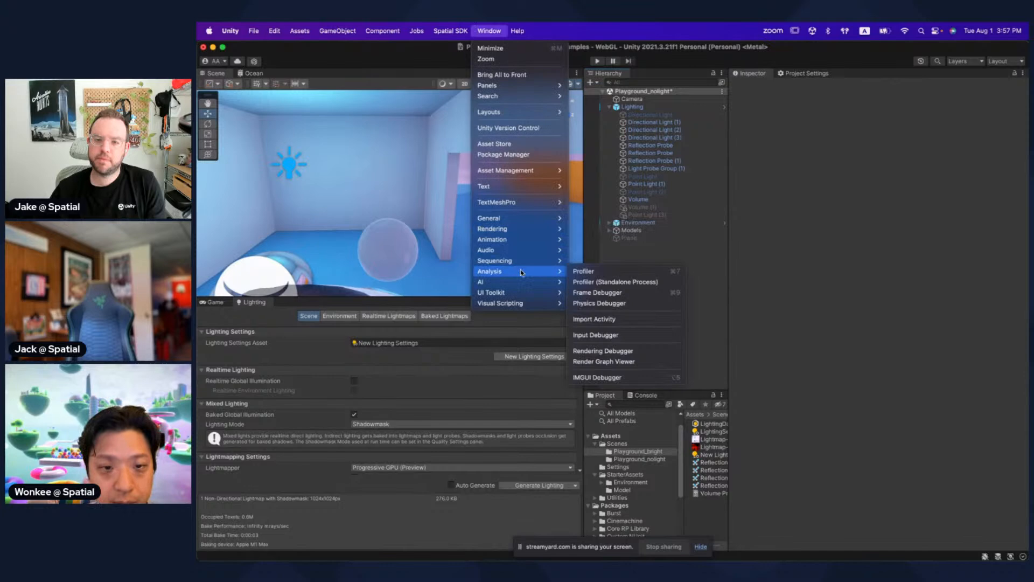
click(596, 275)
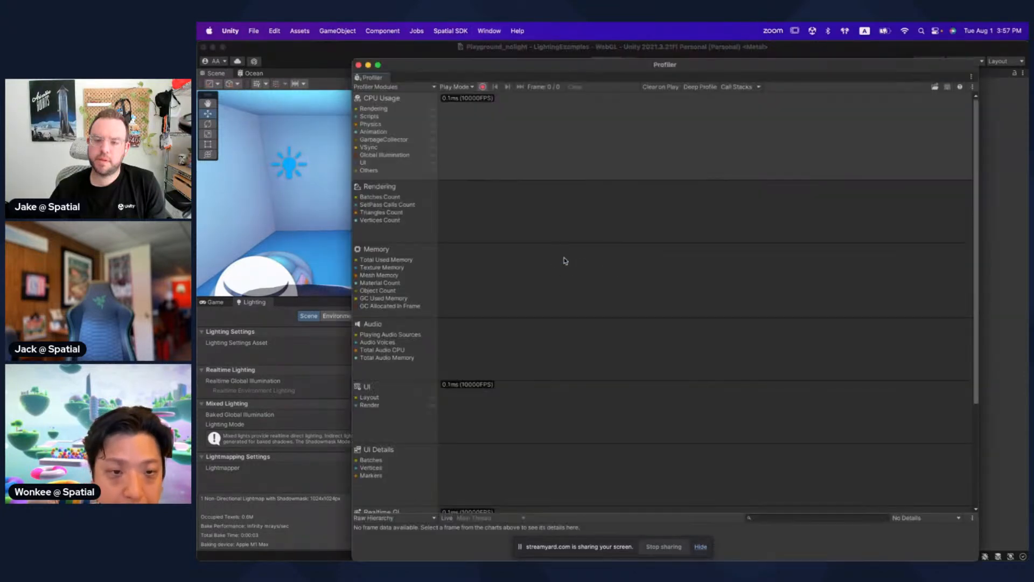
click(414, 299)
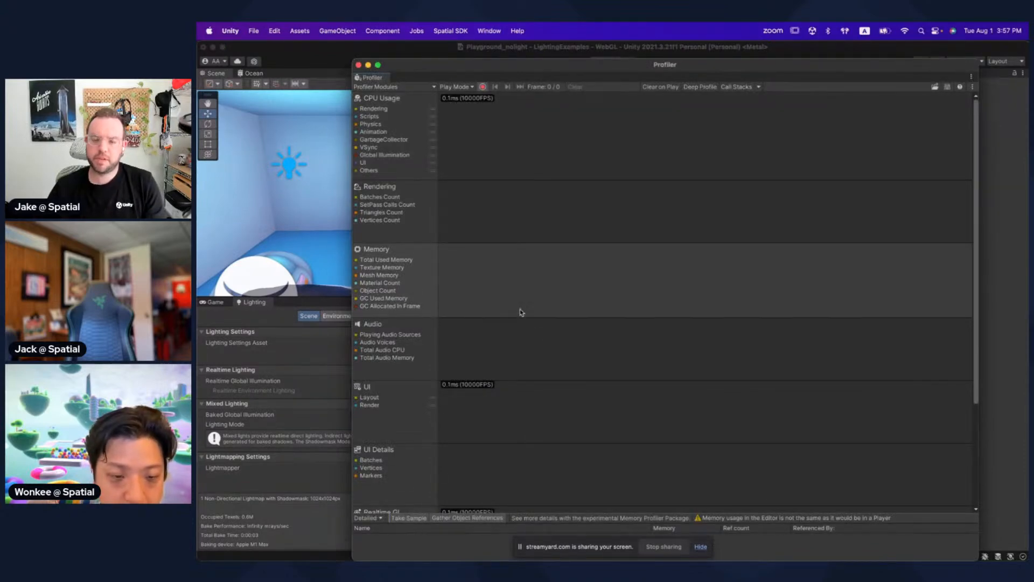
Step: Return to the slides in Chrome and copy the package name com.unity.memoryprofiler from the Memory Profiler slide's title
key(super+Tab)
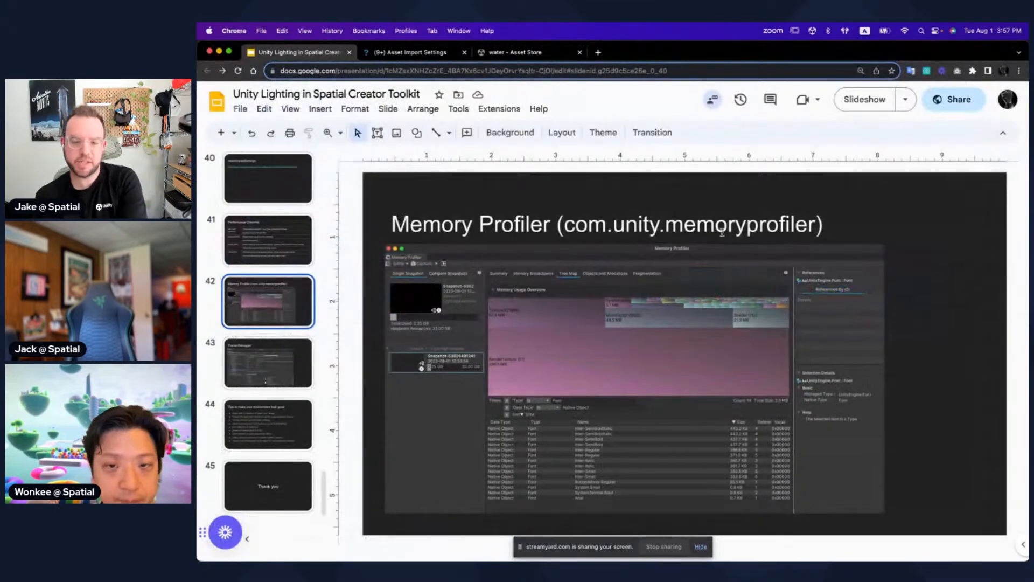
click(724, 229)
drag(817, 224, 568, 226)
key(super+c)
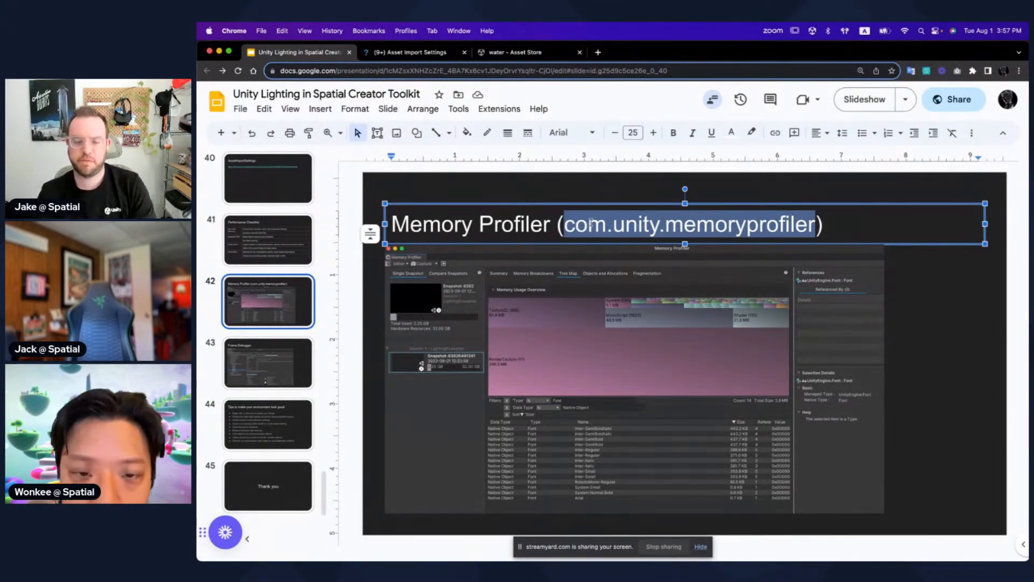
drag(564, 225, 817, 228)
key(super+c)
Step: Switch to Unity and add the package com.unity.memoryprofiler by name in the Package Manager
key(super+Tab)
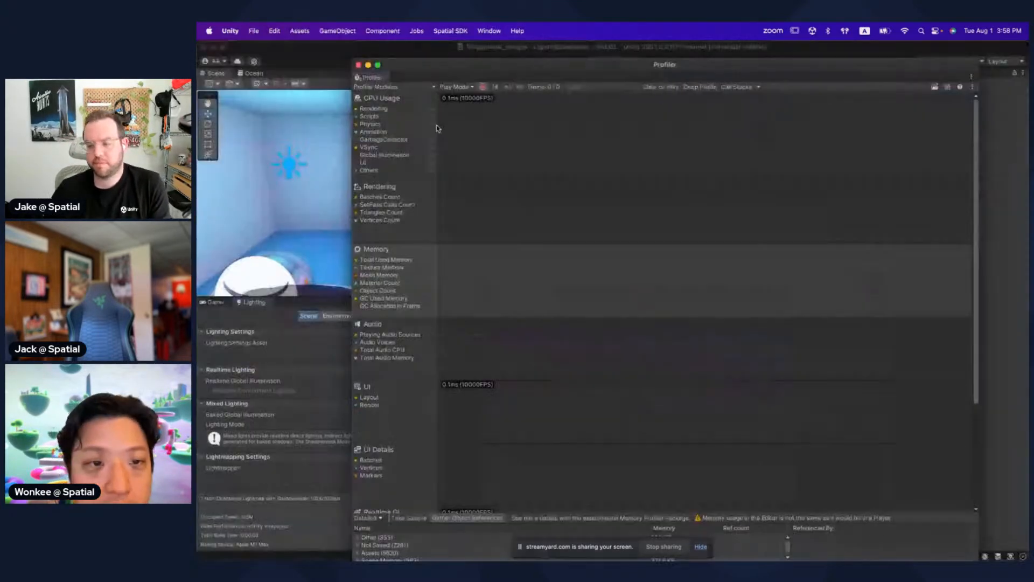
click(489, 30)
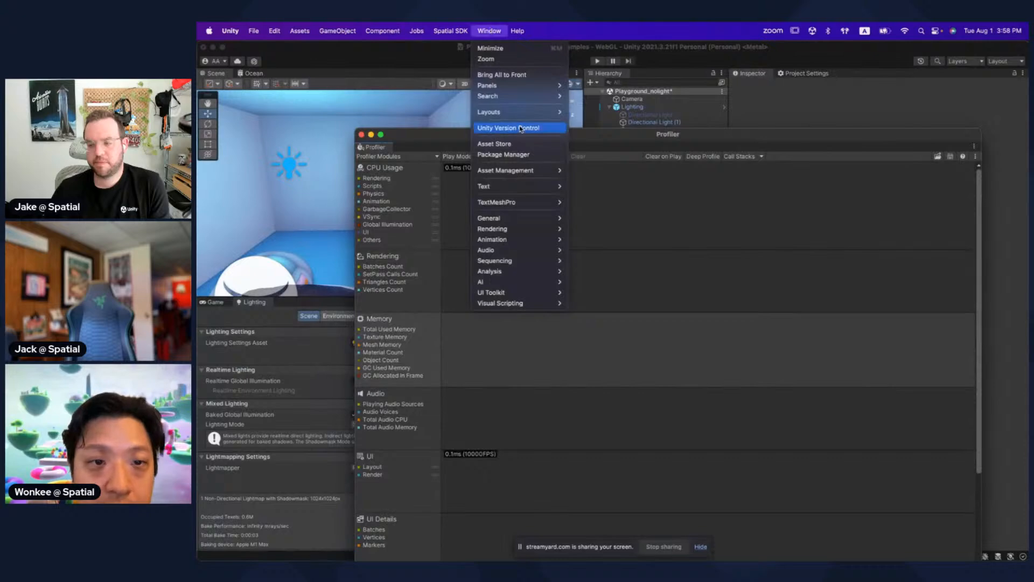
click(518, 155)
click(239, 127)
click(258, 167)
key(super+v)
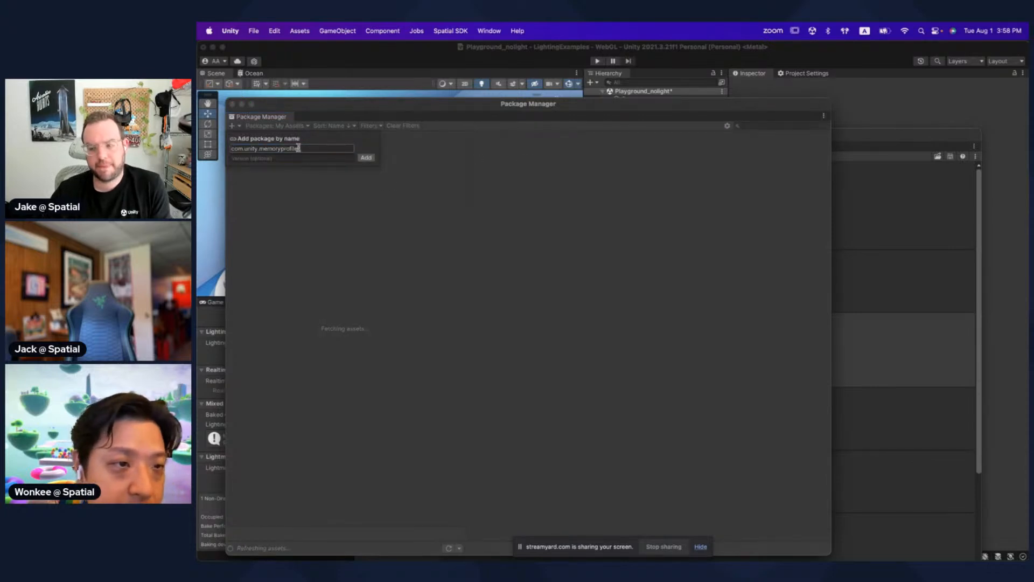
click(365, 158)
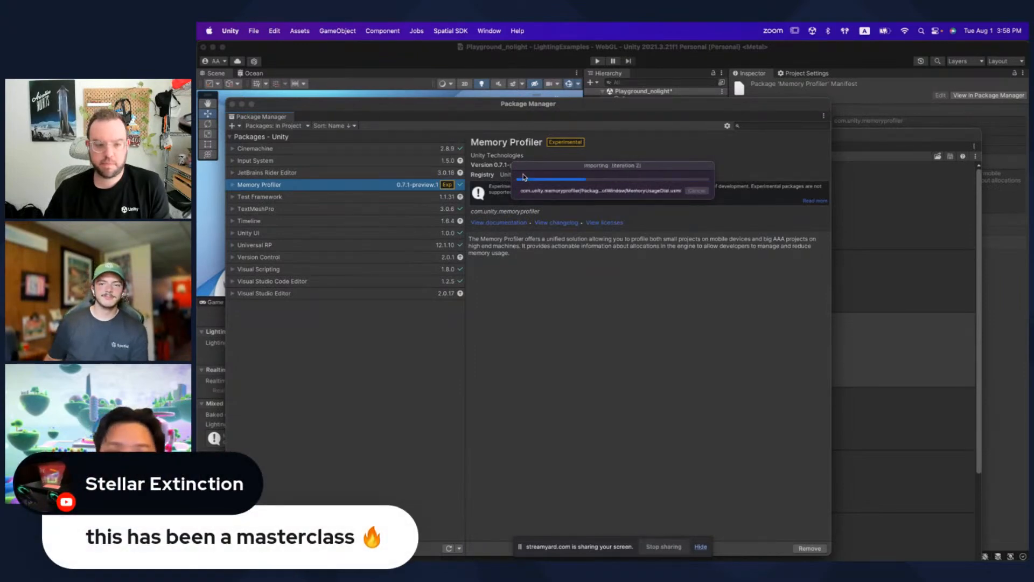
Step: Close the Package Manager and Profiler windows and capture a new memory snapshot in the Memory Profiler
click(232, 104)
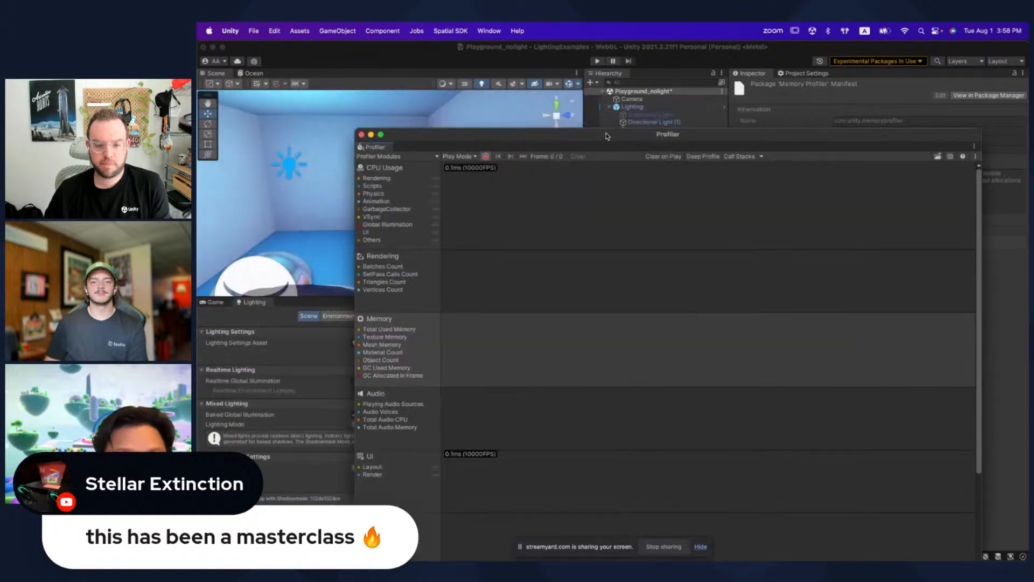
click(360, 134)
key(super+grave)
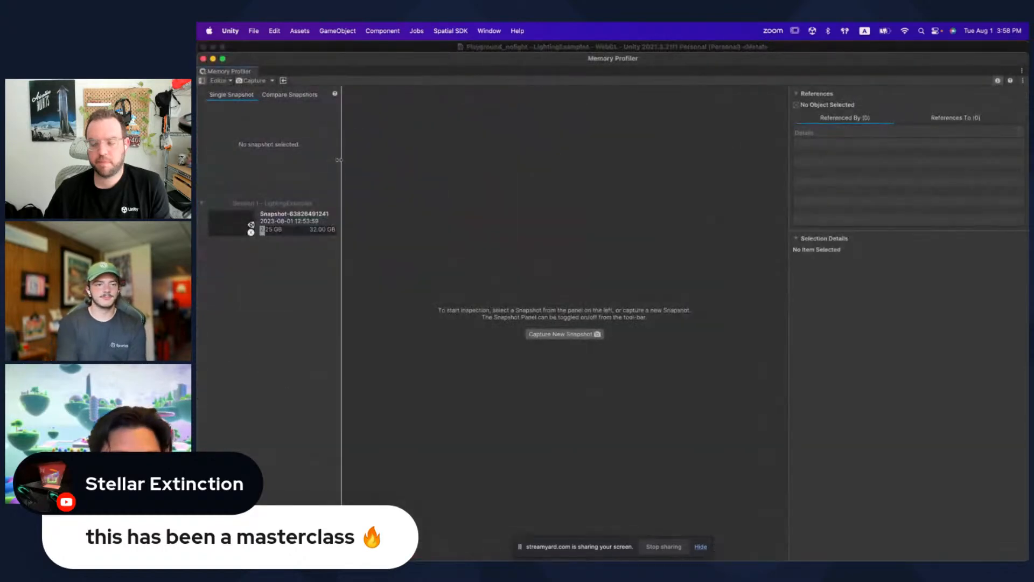
click(555, 334)
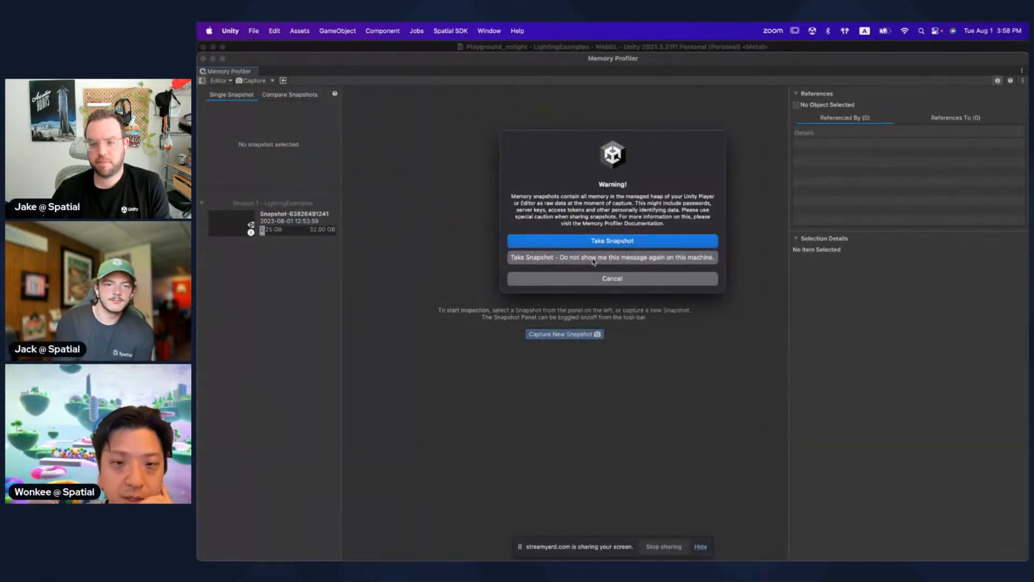
click(607, 243)
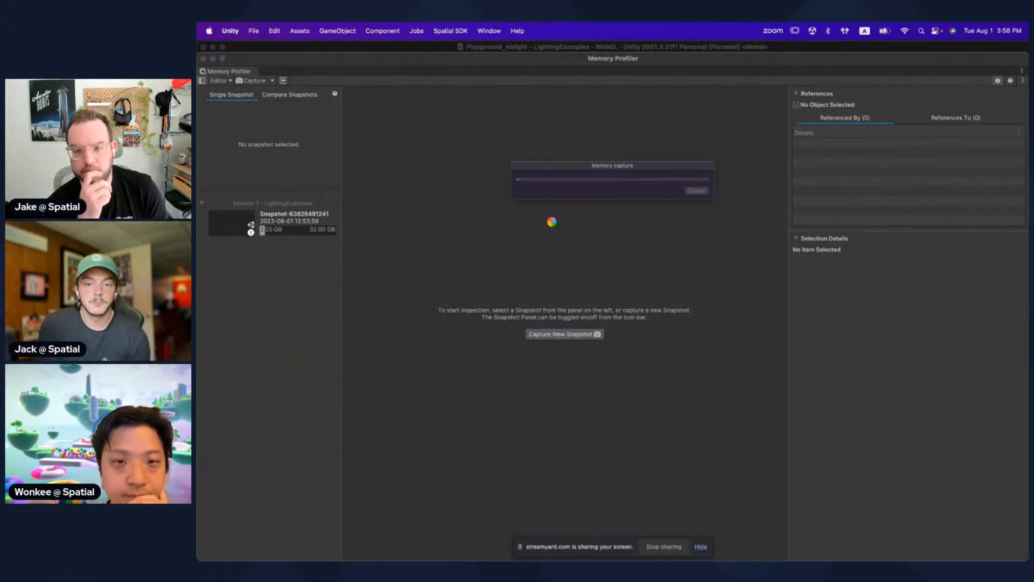
Step: Open the newly captured snapshot's Tree Map and inspect the largest GUIViewHDRRT entry in the RenderTexture group
click(233, 275)
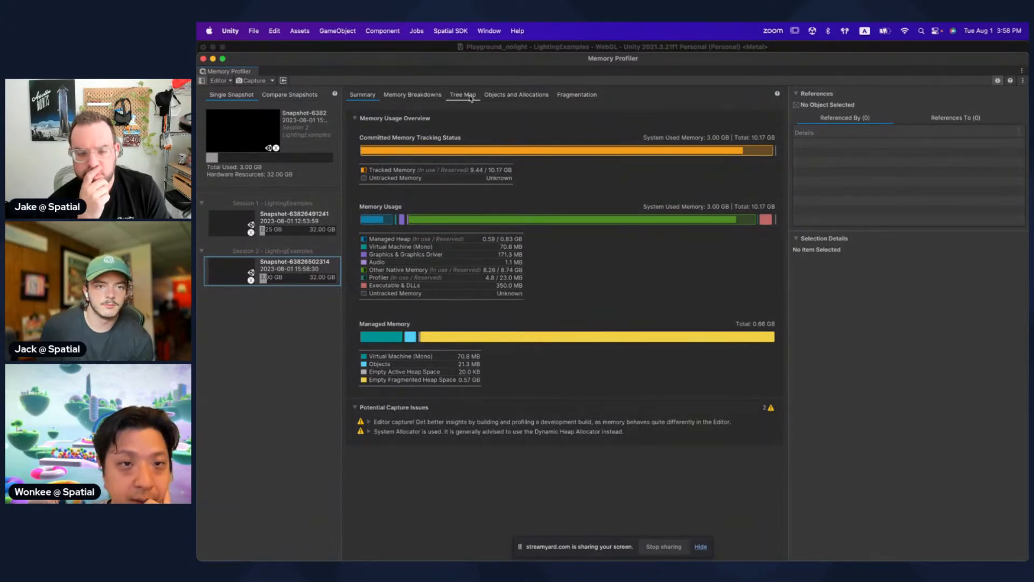
click(470, 98)
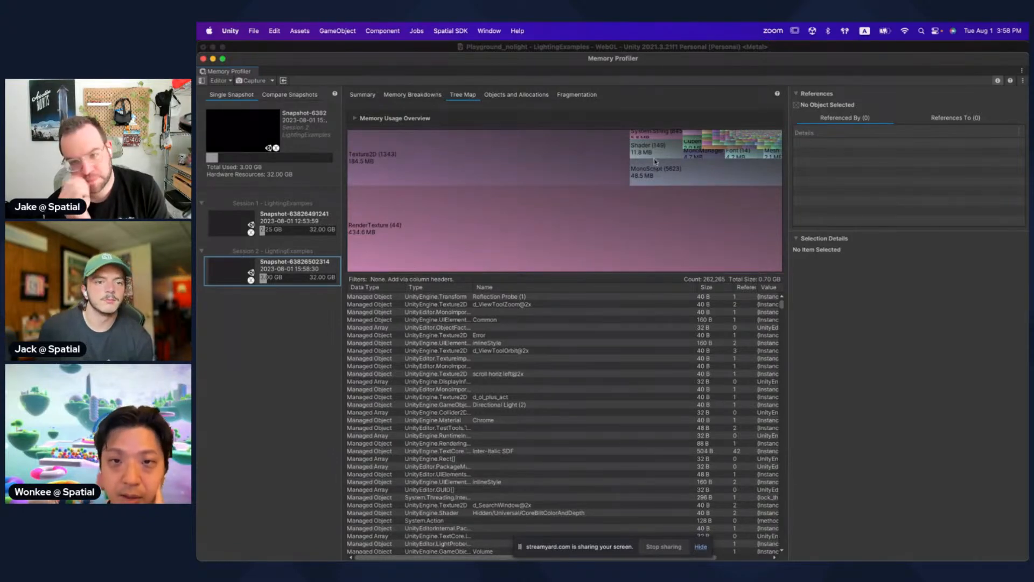
click(406, 229)
click(548, 319)
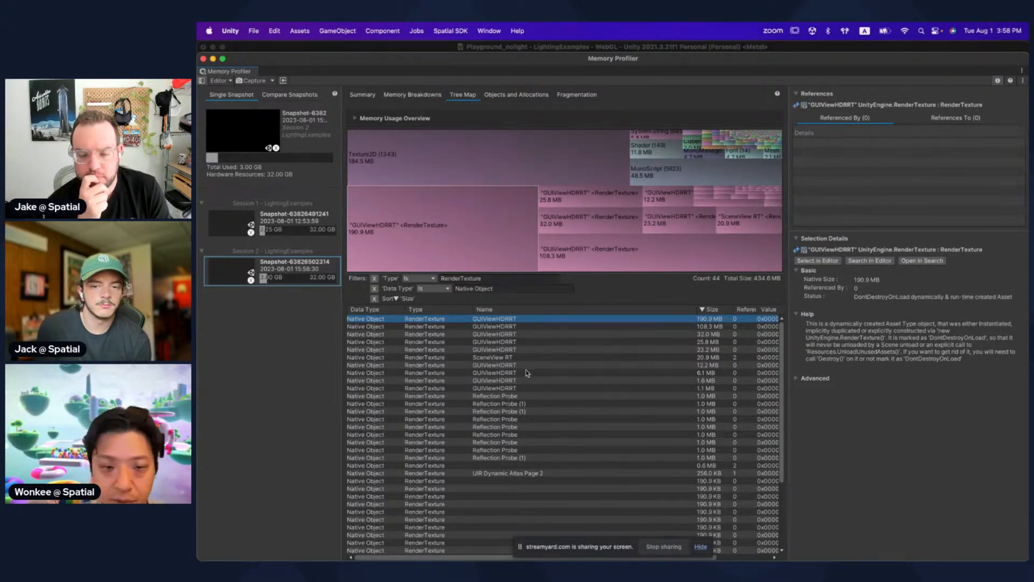
Step: List the Texture2D group in the Tree Map and preview GizmoIconAtlas_pix32 and the unnamed textures just below it
click(437, 158)
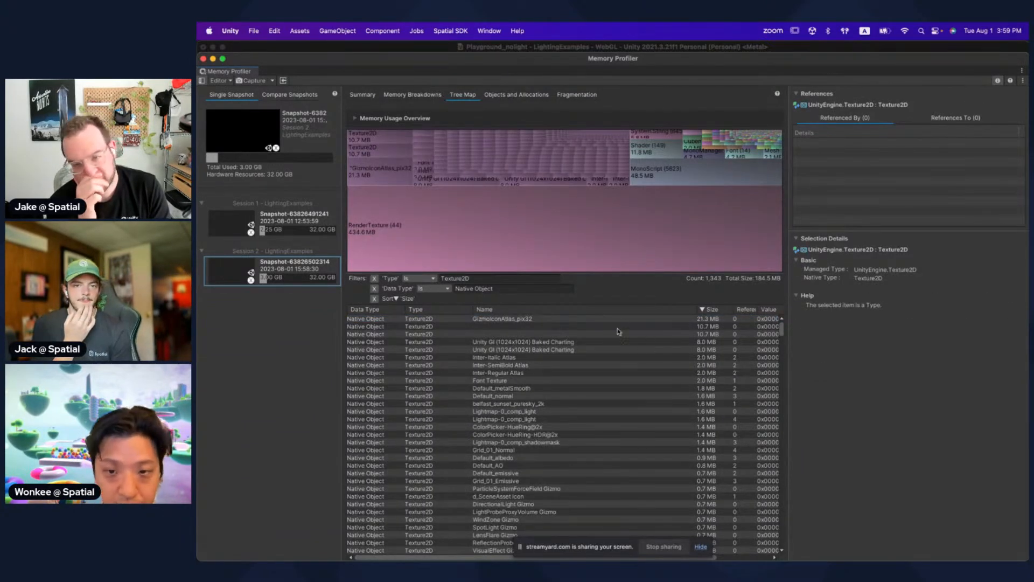
click(544, 326)
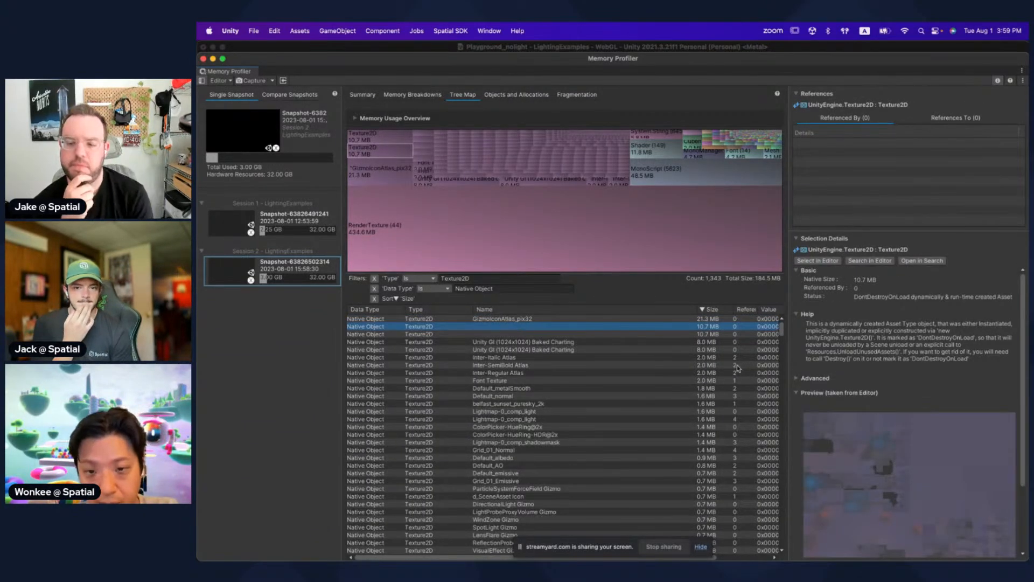
key(Down)
key(Down)
key(Up)
click(724, 320)
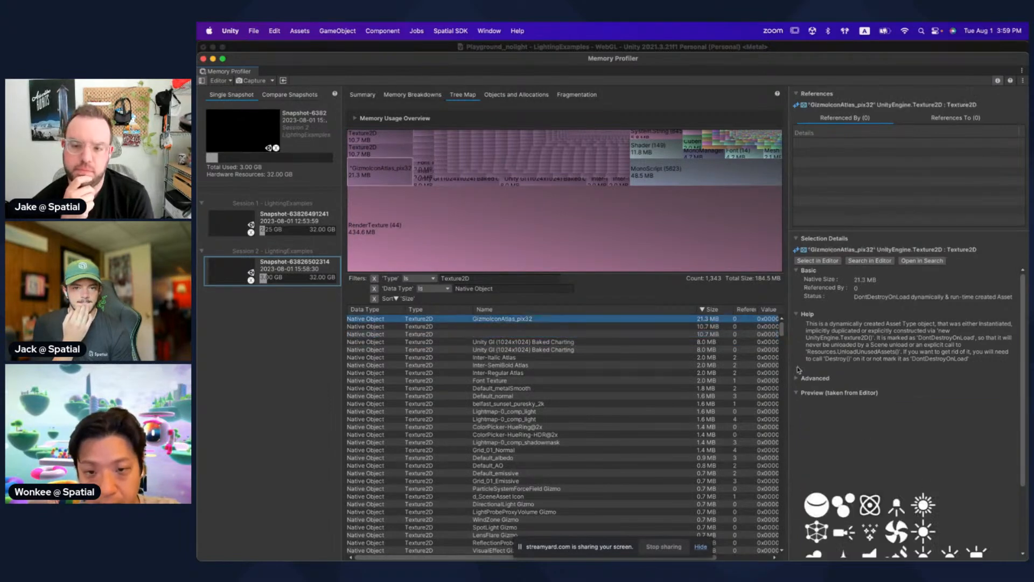
key(Down)
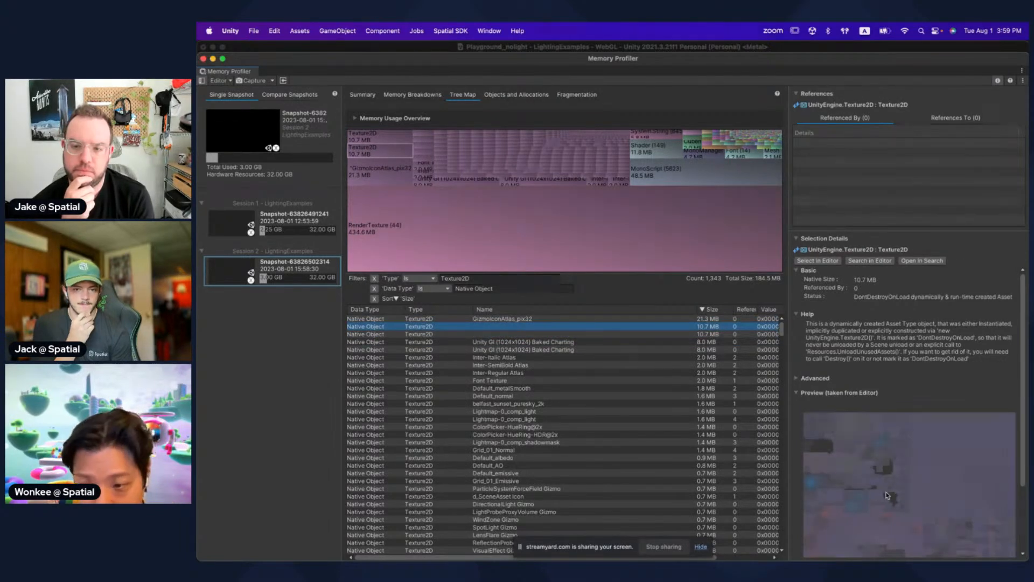
scroll(904, 478, down, 3)
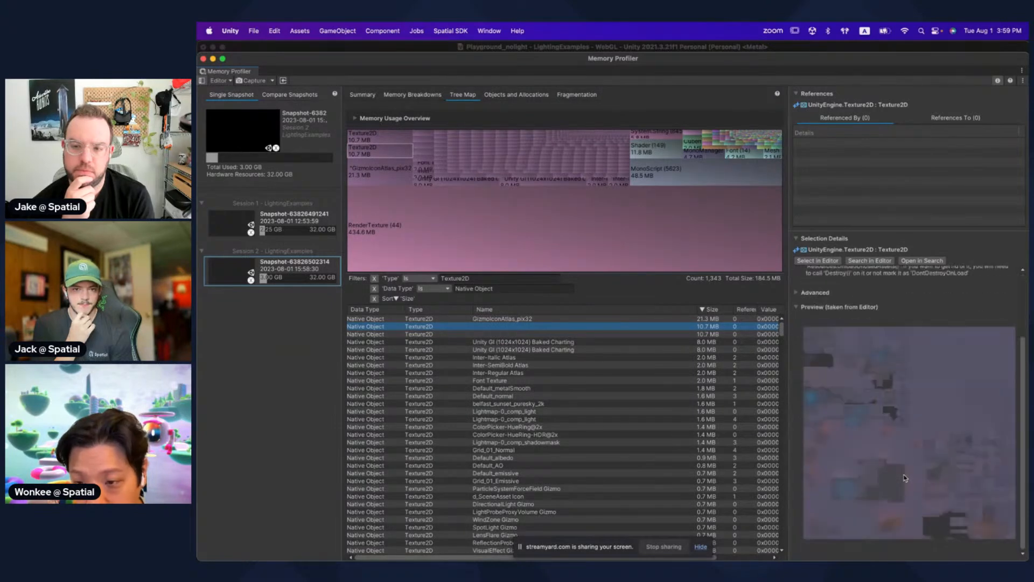
Step: Move the Memory Profiler aside and compare the lightmap and shadowmask textures in the Playground_bright and Playground_nolight folders
drag(422, 65, 980, 95)
click(724, 441)
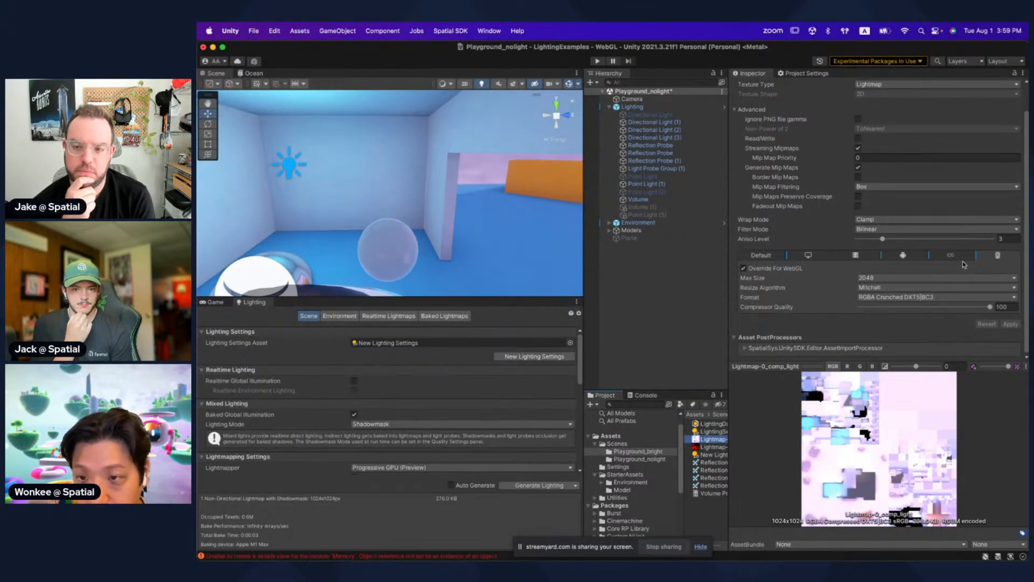
click(712, 446)
click(711, 439)
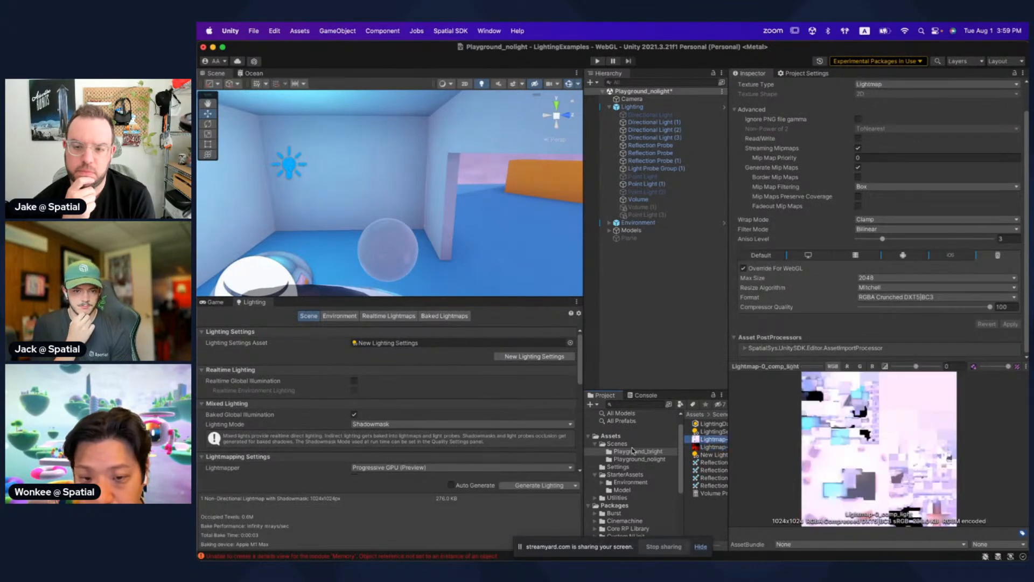
click(636, 459)
click(711, 440)
click(713, 447)
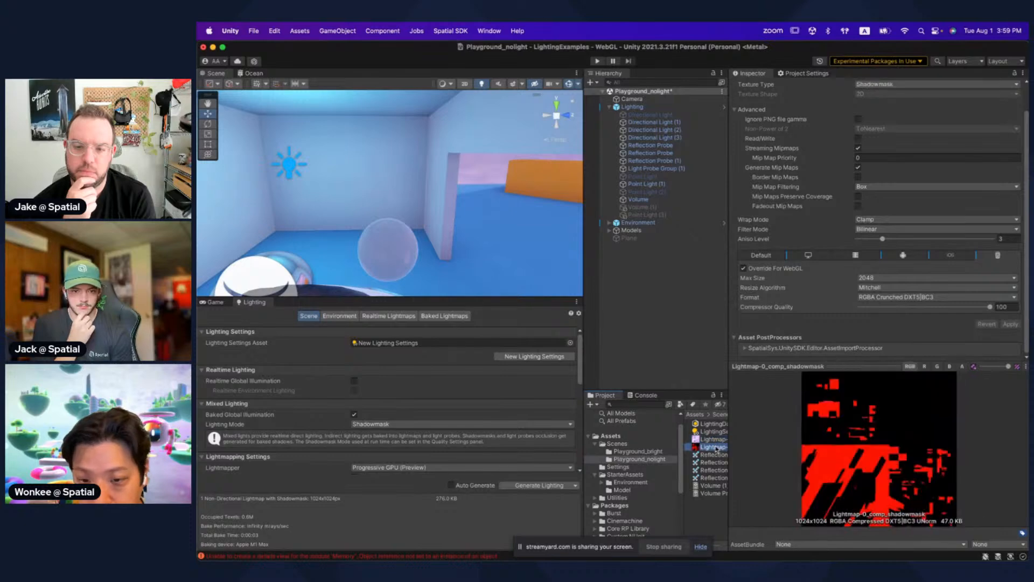
click(719, 439)
Step: Move the Memory Profiler clear of the Inspector and show the lightmap's Windows, Mac, Linux import settings
key(super+grave)
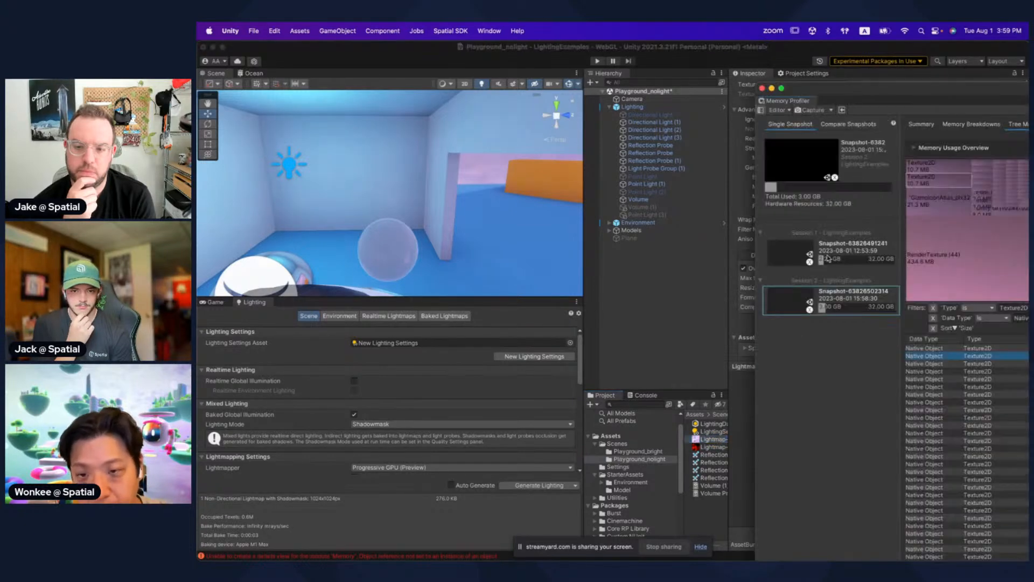
drag(891, 94, 1026, 430)
click(832, 344)
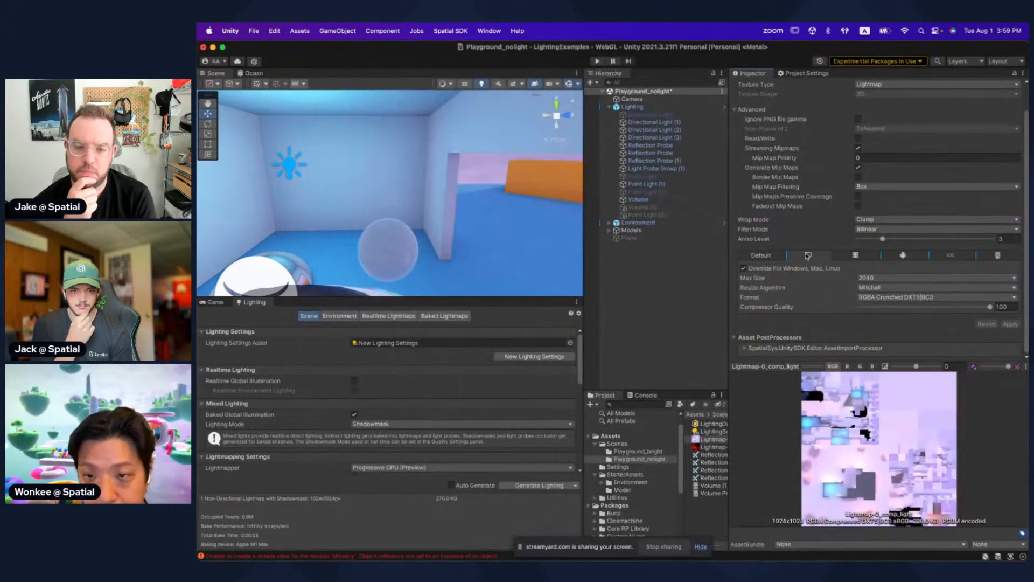
Step: Bring the Memory Profiler back into view and preview listed textures from the Unity GI charting maps down to belfast_sunset_puresky_2k
key(super+grave)
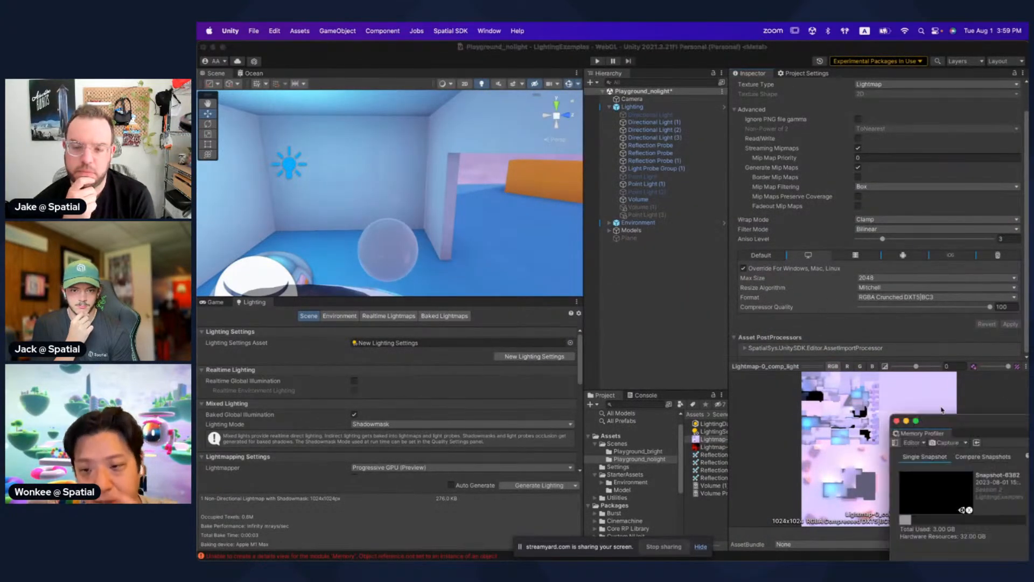
drag(978, 427, 442, 43)
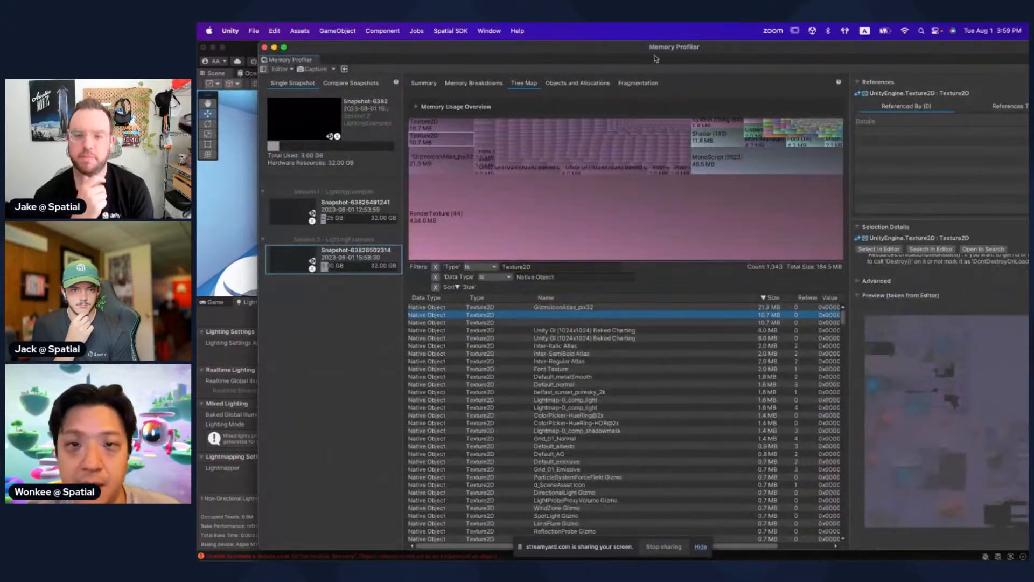
drag(654, 52, 604, 53)
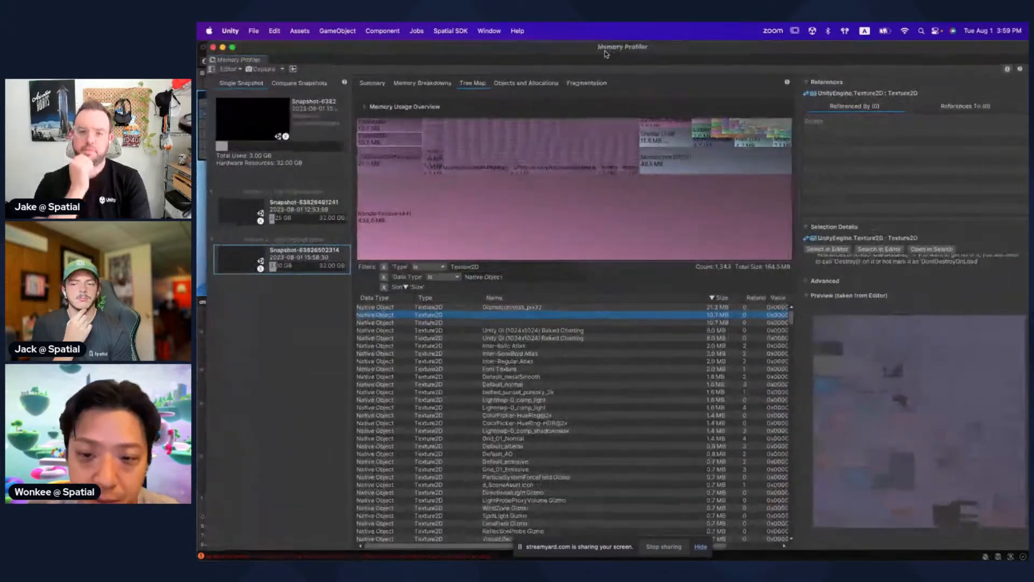
click(569, 331)
click(574, 345)
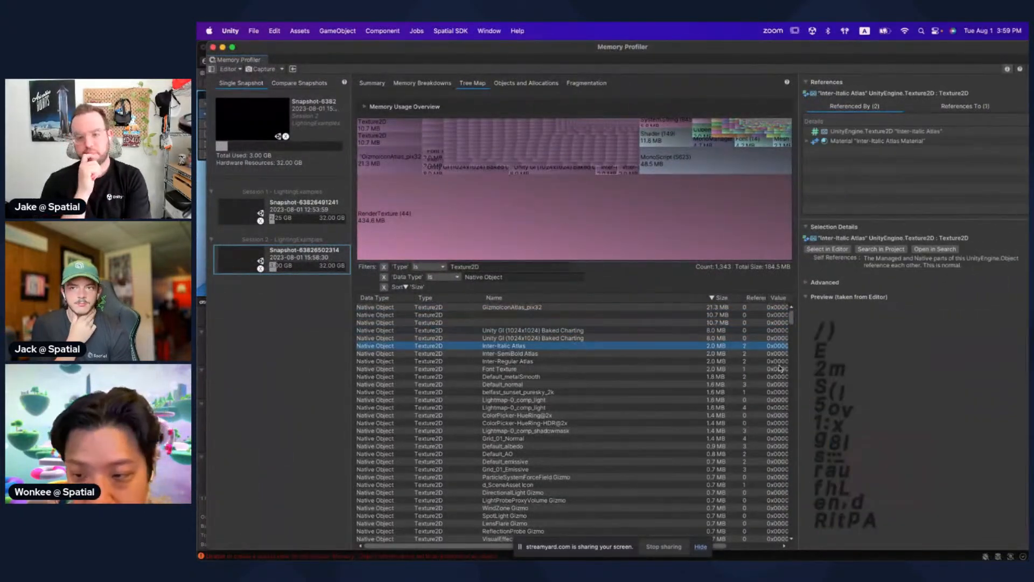
click(574, 360)
click(551, 370)
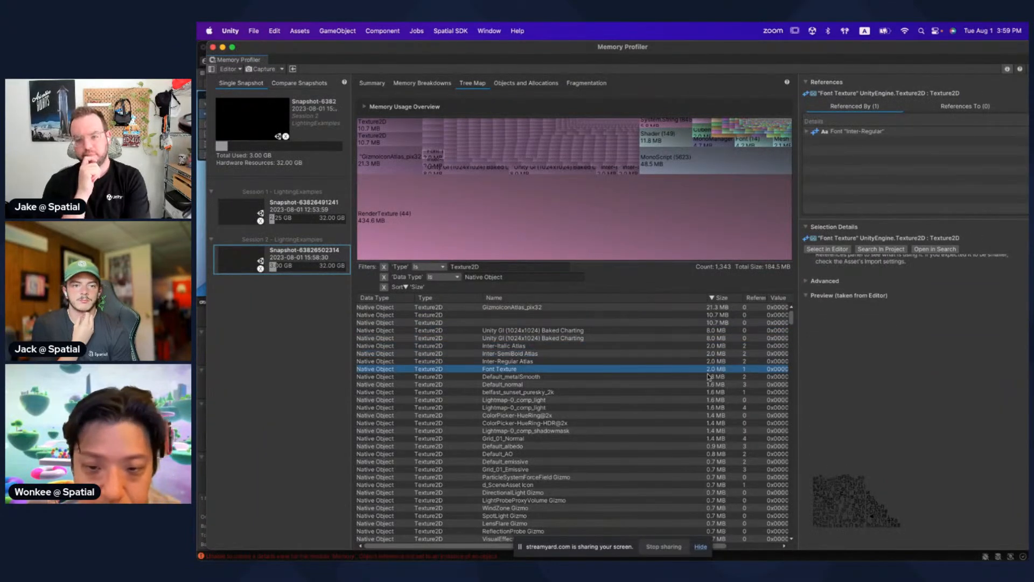
click(580, 377)
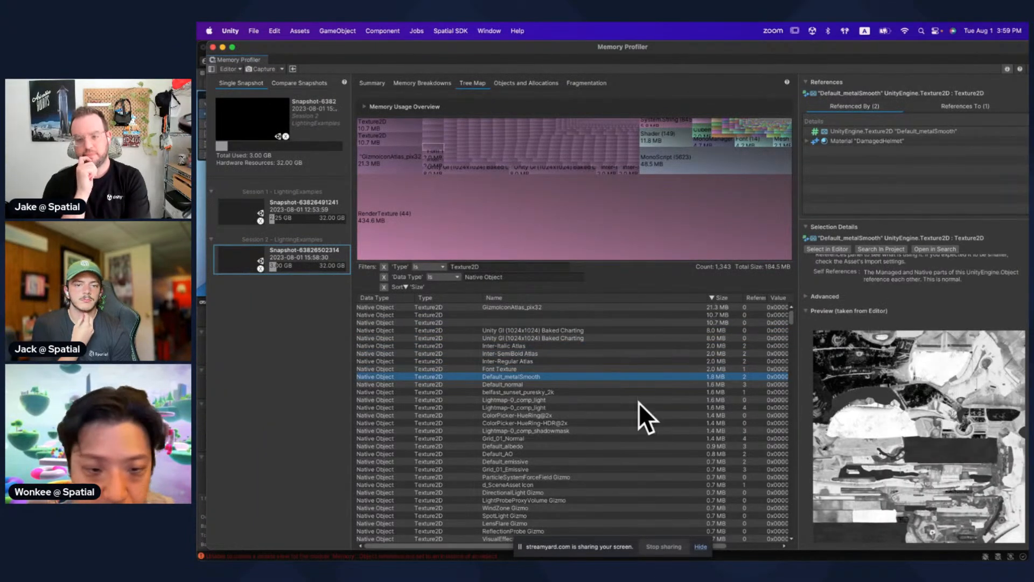
click(619, 392)
click(616, 379)
click(615, 384)
click(611, 392)
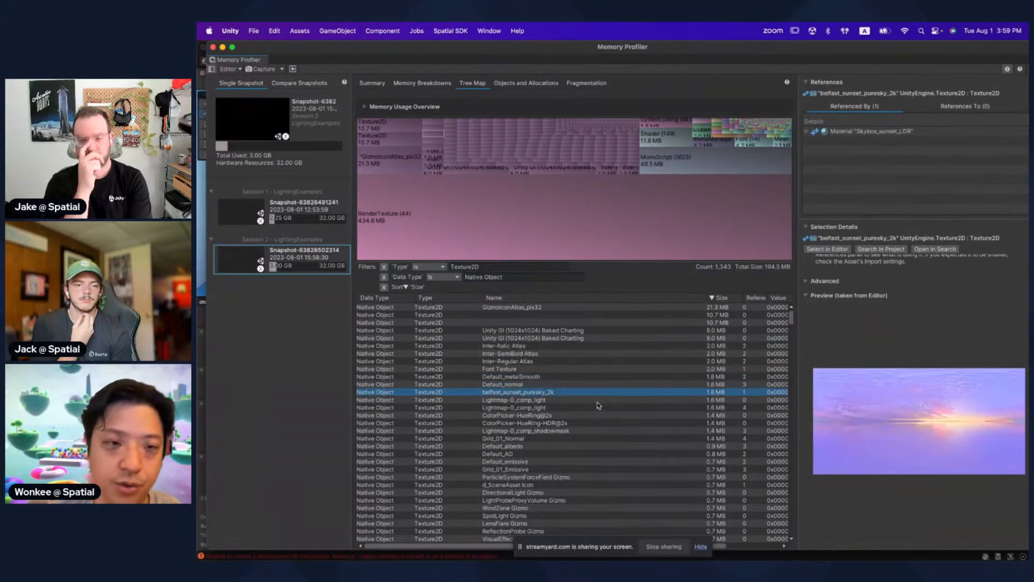
Step: Examine the smaller Tree Map groups, including Cubemap and the managed arrays, ending with the Mesh group
click(706, 134)
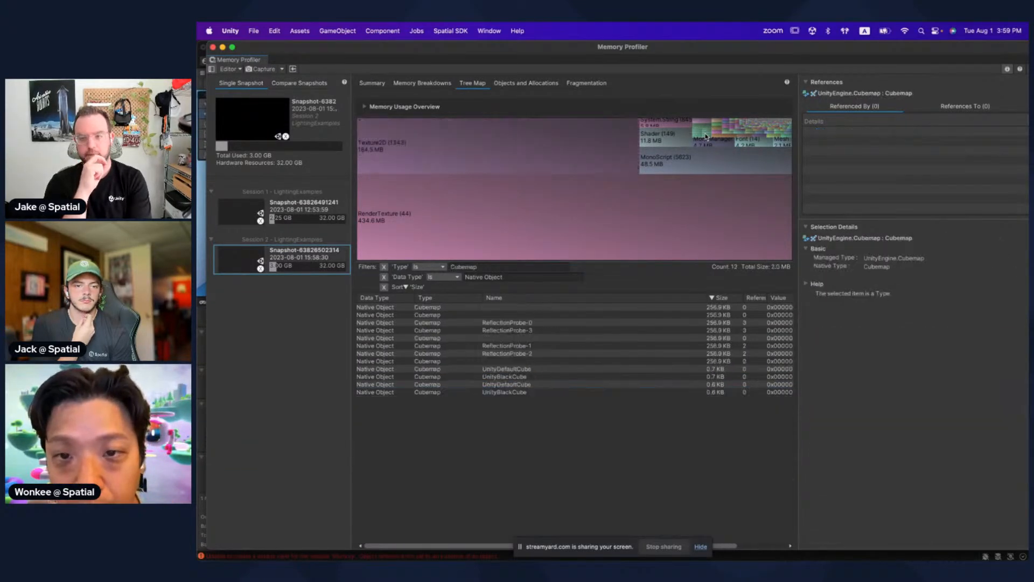
click(722, 140)
click(749, 138)
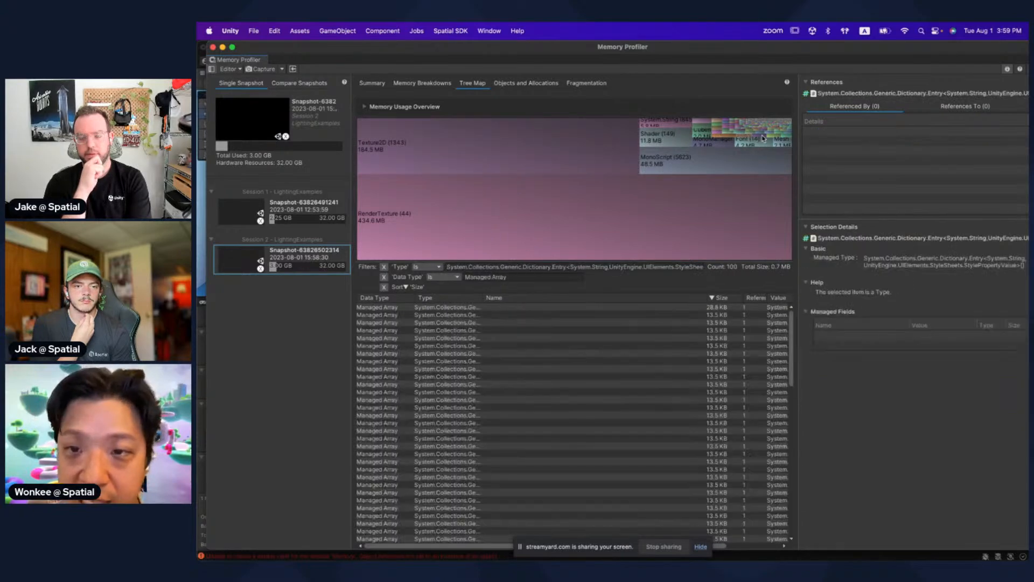
click(785, 140)
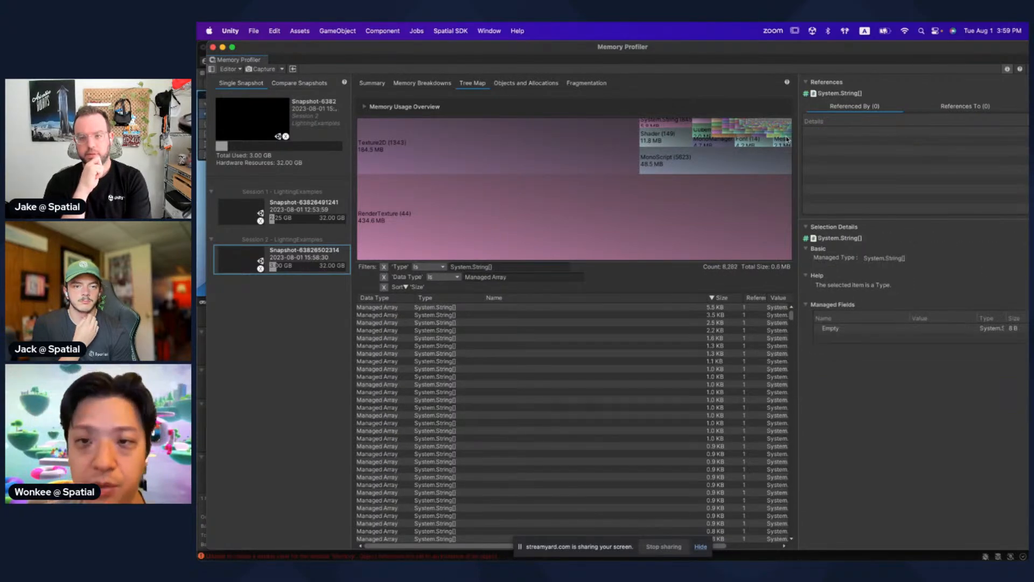
click(786, 141)
click(782, 148)
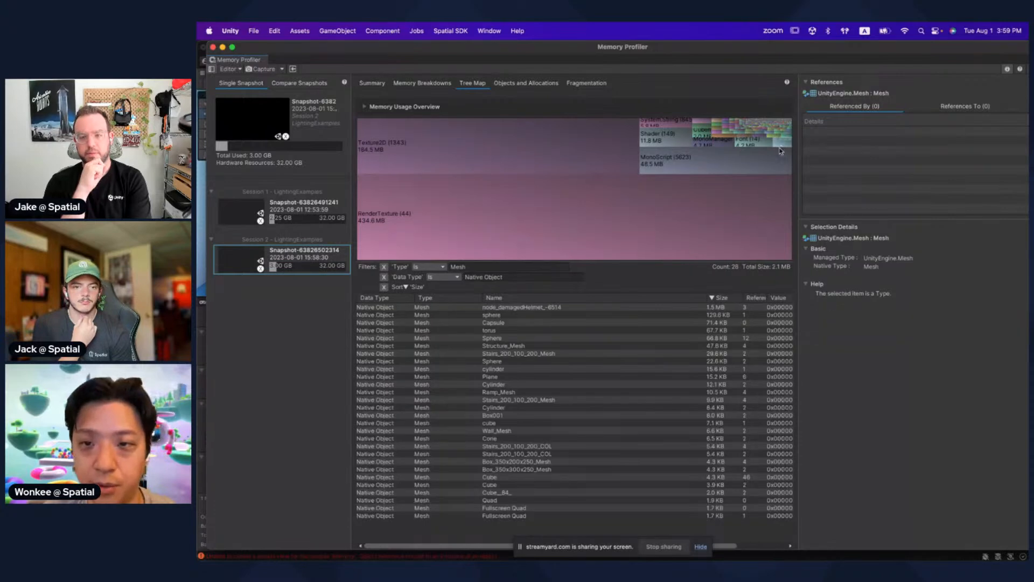
Step: Close the Memory Profiler, enable the Frame Debugger and expand the ScriptableRenderer.Execute: URP-Balanced events
click(213, 47)
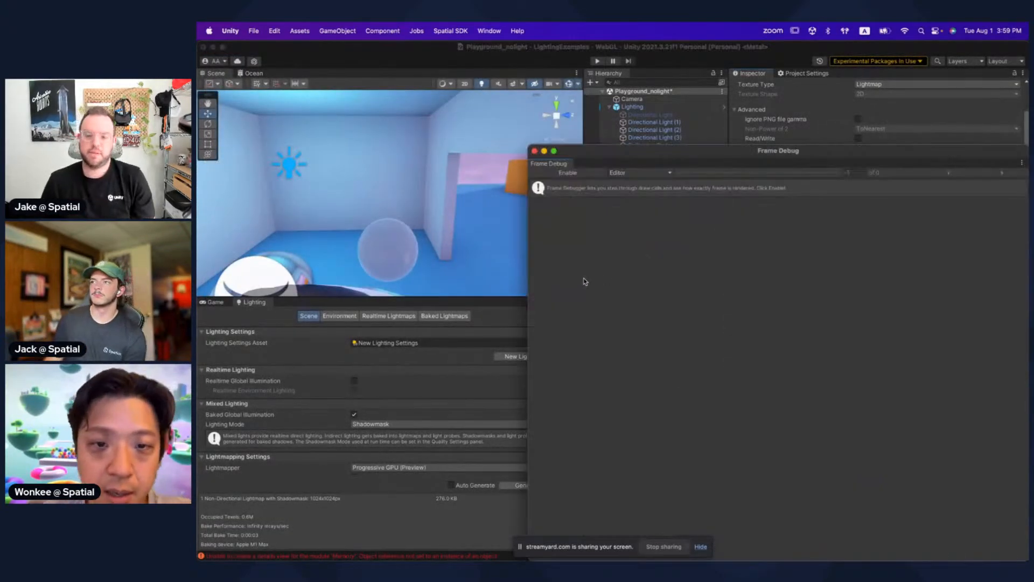
click(568, 173)
drag(611, 156, 595, 98)
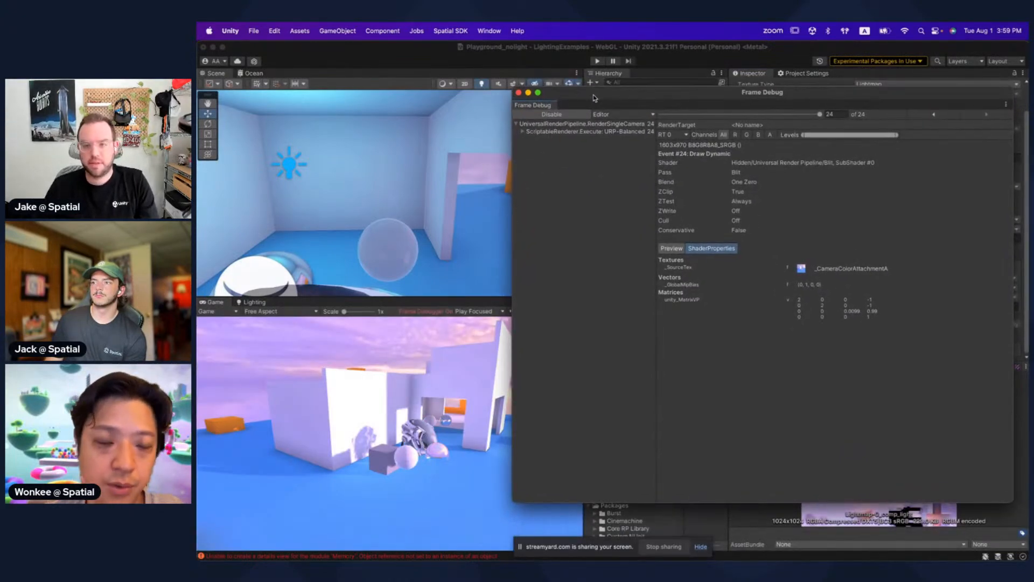
click(523, 132)
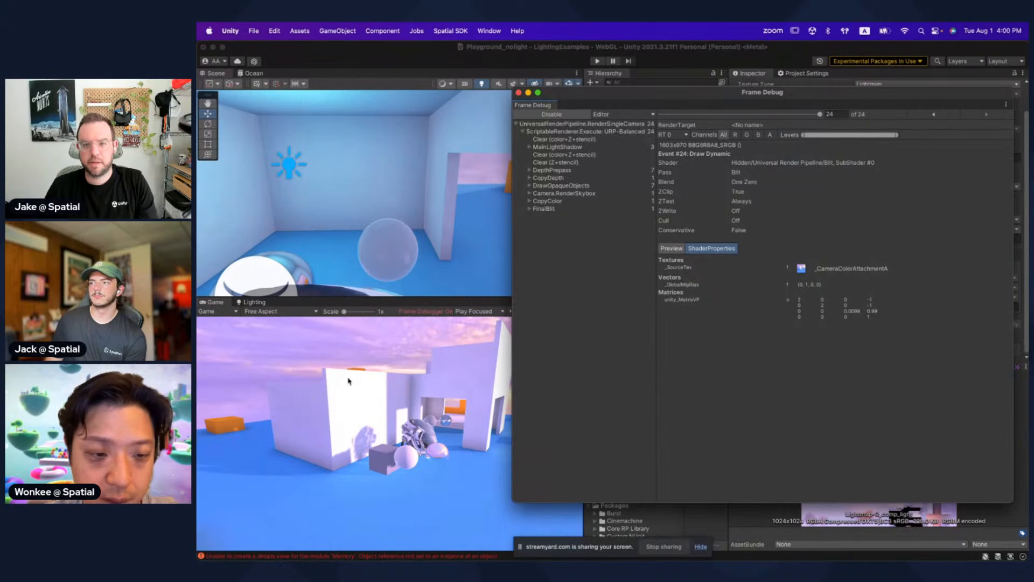
Step: Inspect the depth passes, then expand DrawOpaqueObjects and RenderLoop.DrawSRPBatcher down to the individual SRP batches
click(586, 162)
click(581, 177)
click(578, 169)
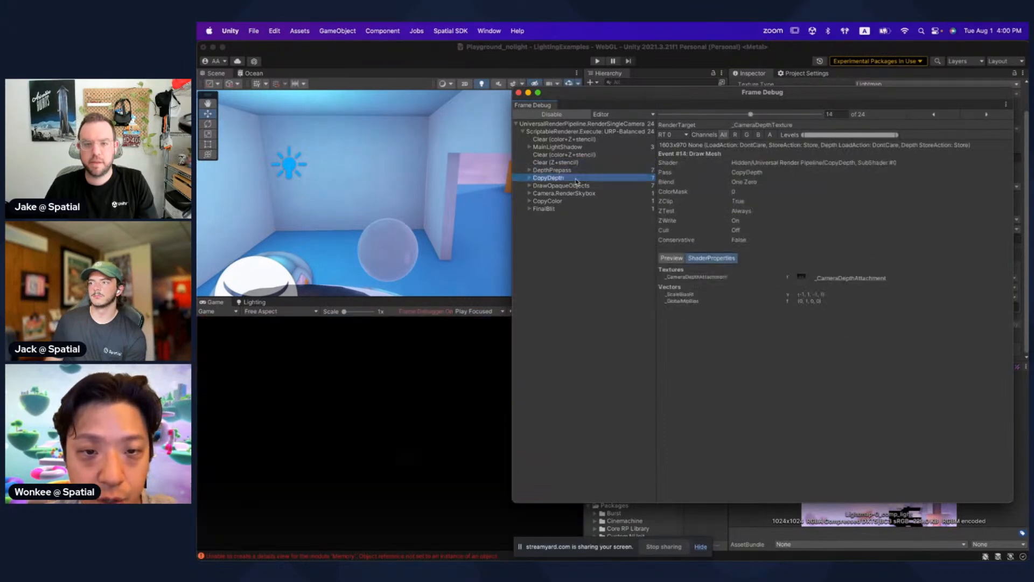
click(576, 185)
key(Right)
key(Down)
key(Right)
key(Down)
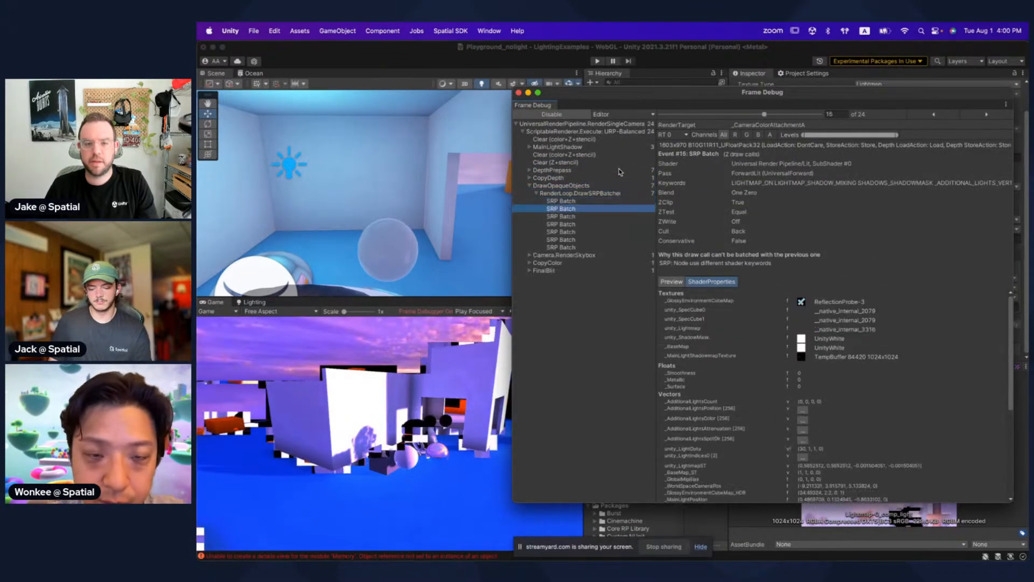
Step: Step back and forth through the first SRP batches to compare what each one draws
key(Down)
key(Down)
key(Down)
key(Down)
key(Down)
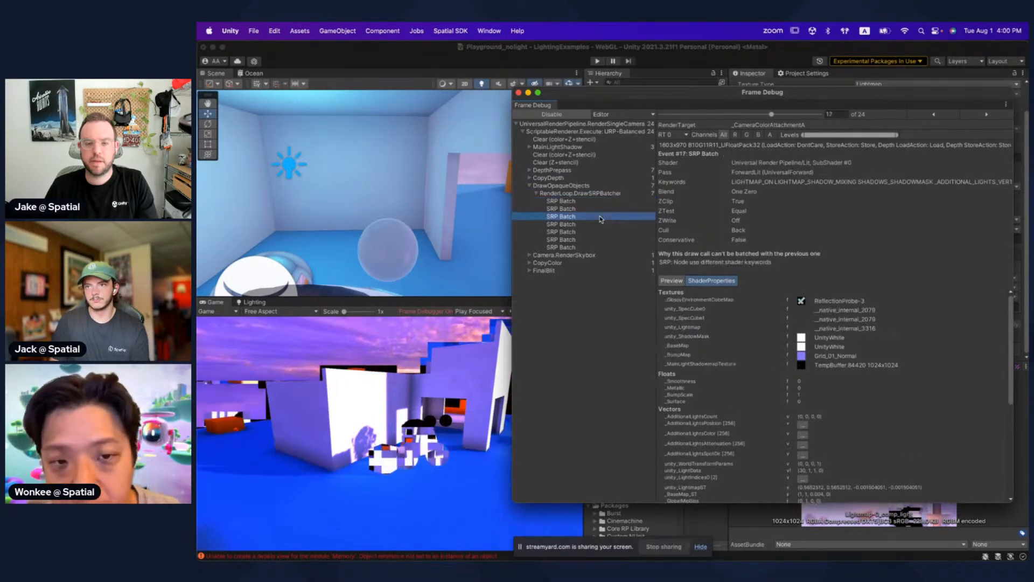
key(Up)
key(Up)
key(Up)
key(Up)
key(Up)
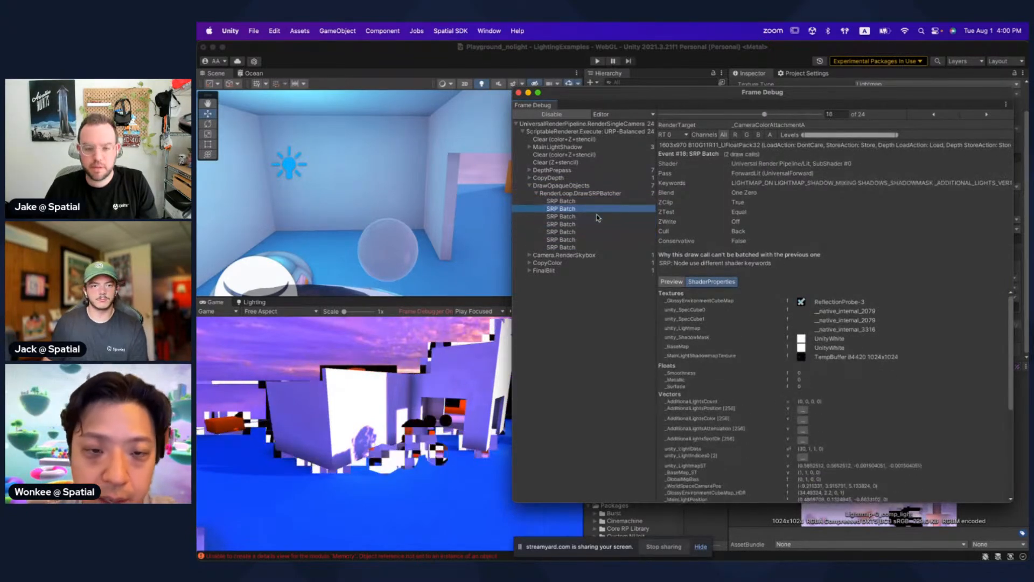
Step: Inspect RenderLoop.DrawSRPBatcher and sample its SRP batches from the first to the last
click(587, 194)
click(585, 201)
click(584, 215)
click(583, 232)
click(583, 247)
click(582, 241)
Step: Expand Camera.RenderSkybox, CopyColor and FinalBlit, ending on the final Draw Dynamic event
key(Down)
key(Down)
key(Right)
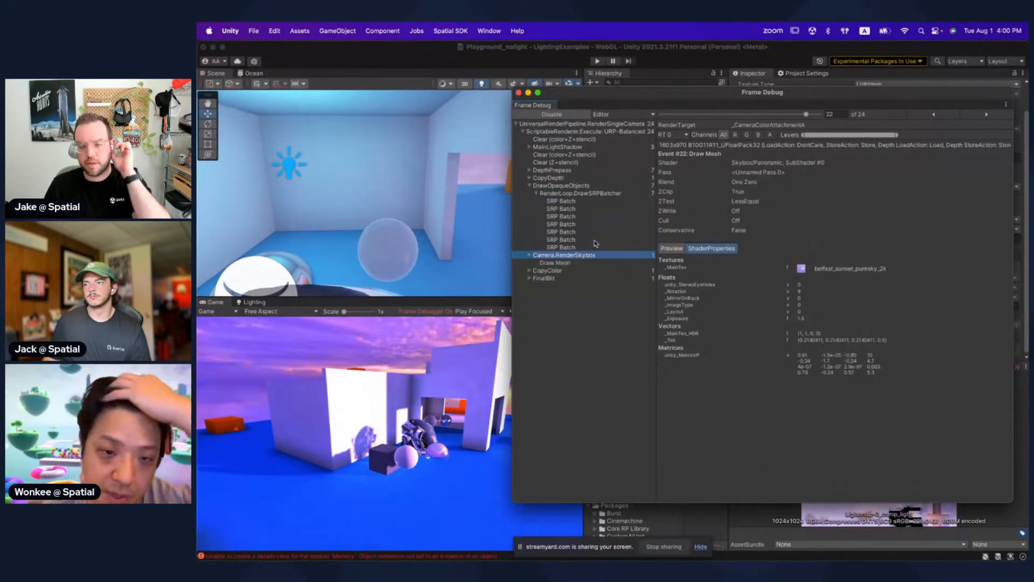
key(Down)
key(Down)
key(Right)
key(Down)
key(Down)
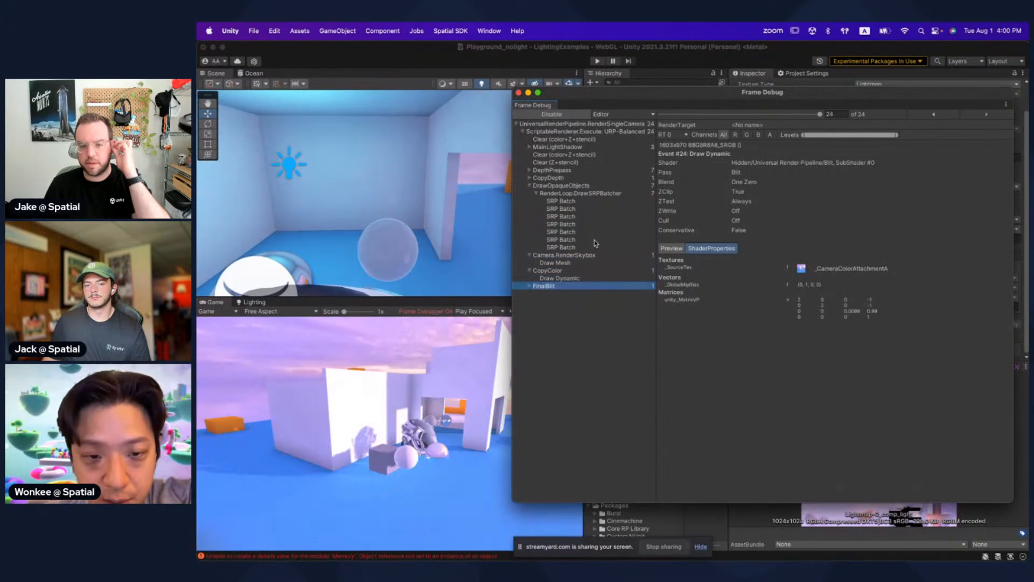
key(Right)
key(Down)
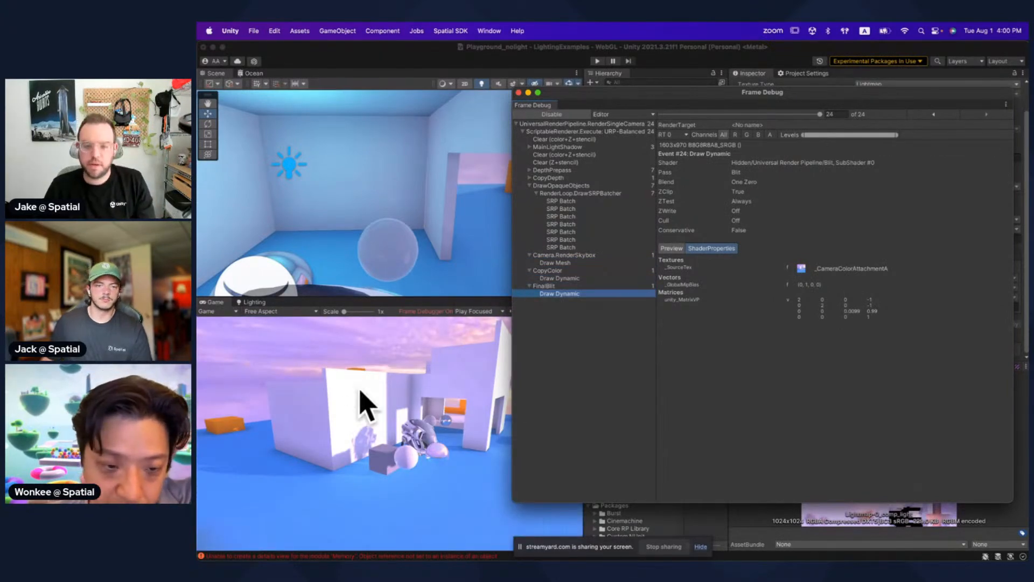
Step: Switch to the Unity project with the environment_agora_var3 scene and bring up its Frame Debugger
mouse_move(1025, 343)
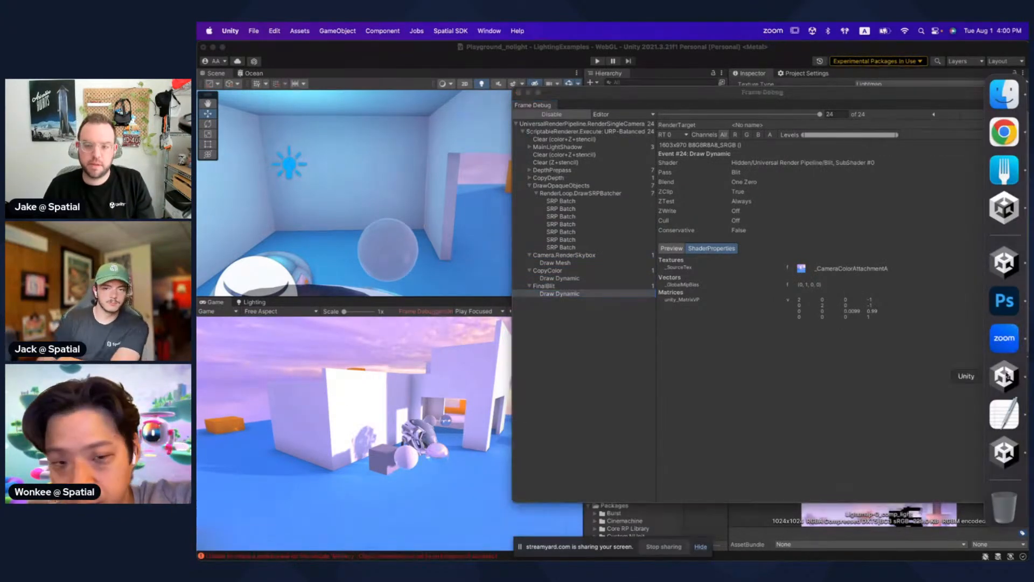
click(1006, 376)
right_drag(372, 221, 655, 323)
key(shift+space)
key(shift+space)
click(568, 173)
click(495, 150)
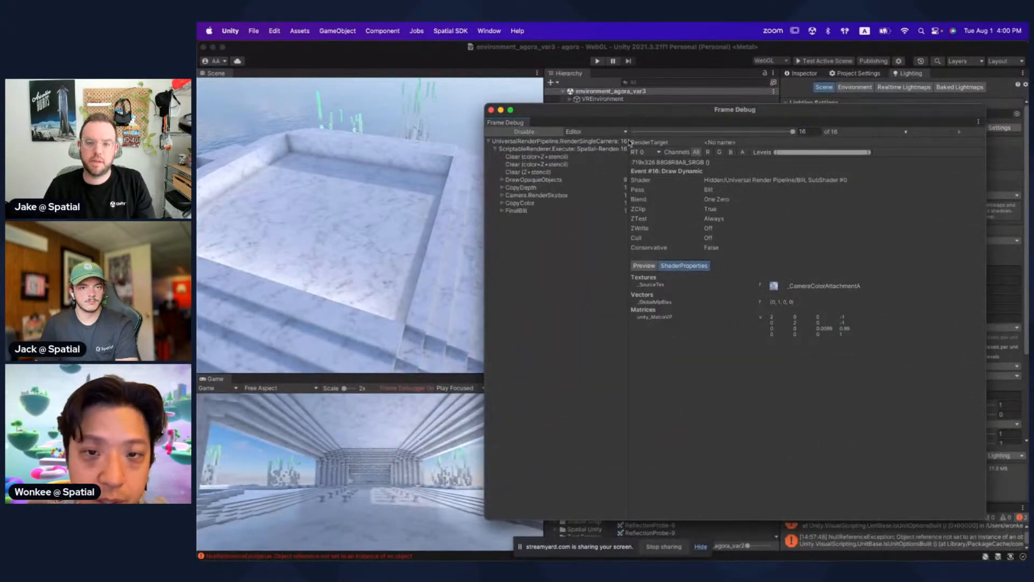
Step: Expand DrawOpaqueObjects and RenderLoop.DrawSRPBatcher and select the first SRP batch
click(544, 196)
key(Up)
key(Up)
key(Right)
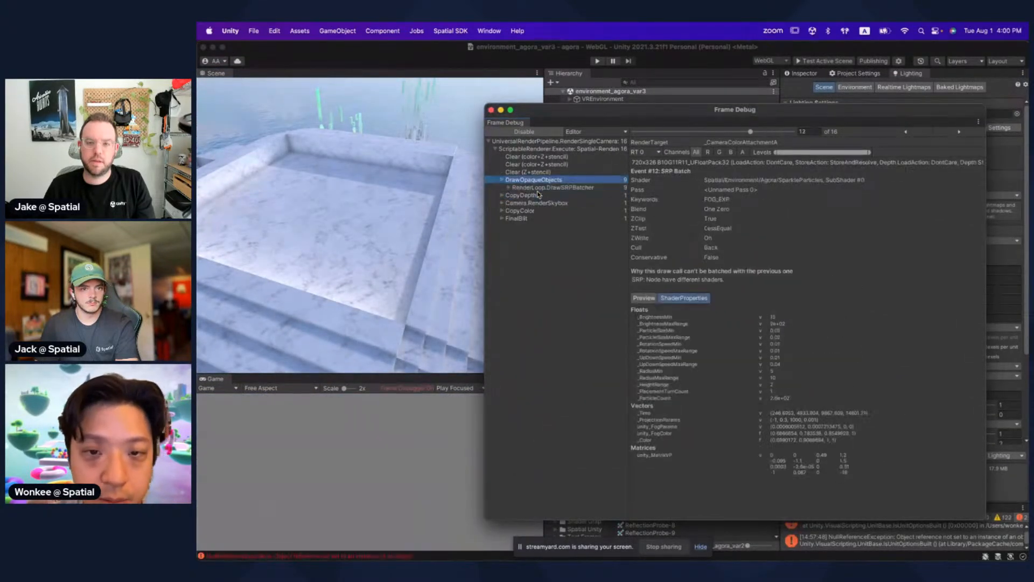
key(Down)
key(Right)
key(Down)
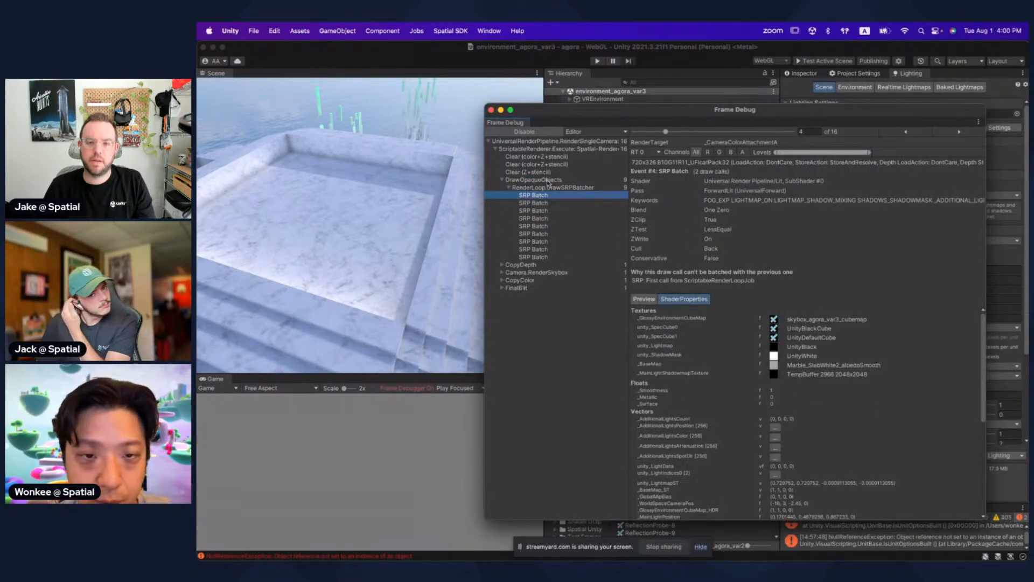
Step: Step down through the agora scene's SRP batches and read their shader details
key(Down)
key(Down)
key(Down)
key(Down)
key(Down)
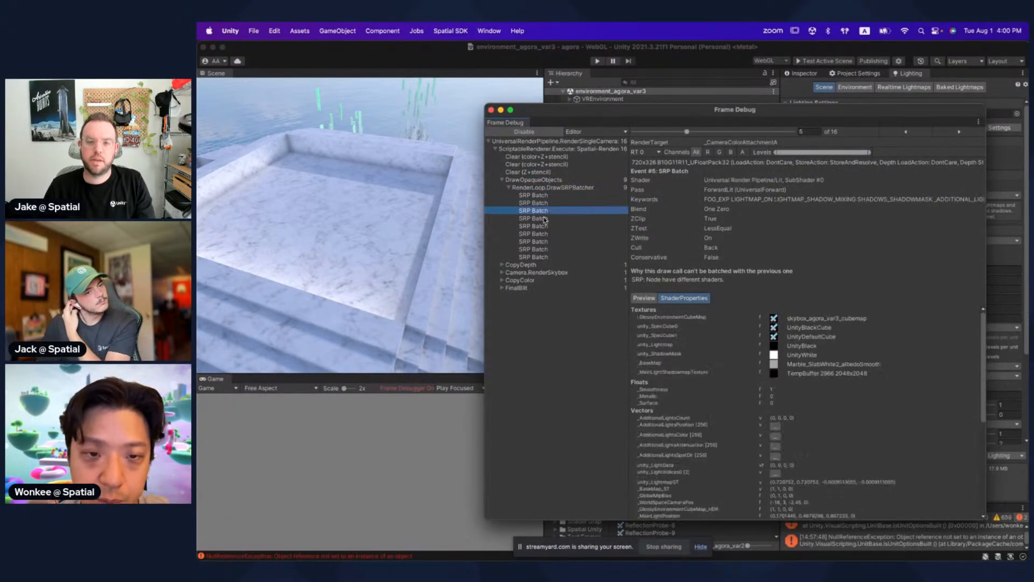
Step: Select the 21001_Trees_optimized (1) tree cluster in the Scene view, then bring the Frame Debugger back
click(429, 245)
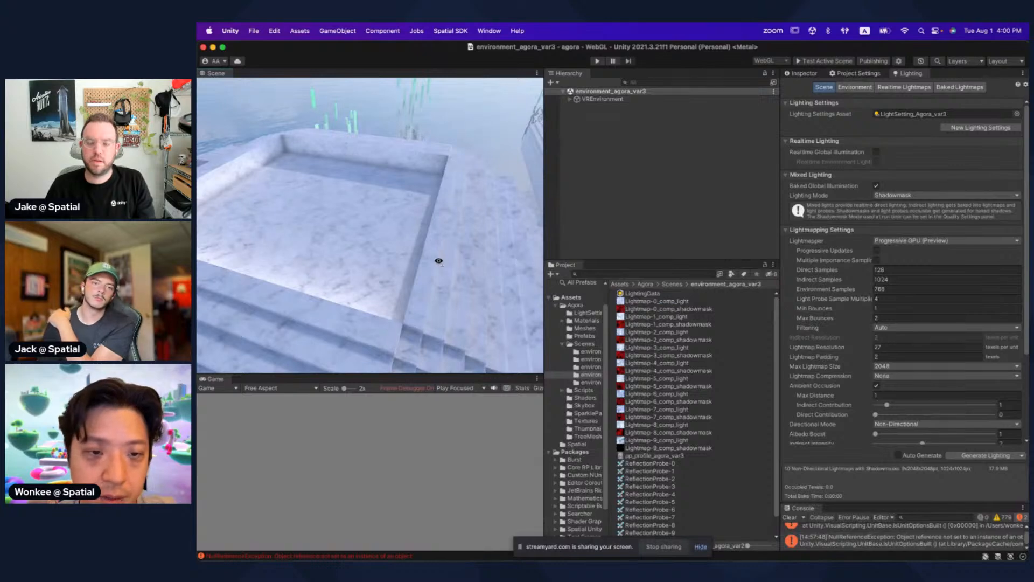
key(shift+space)
right_drag(423, 255, 635, 258)
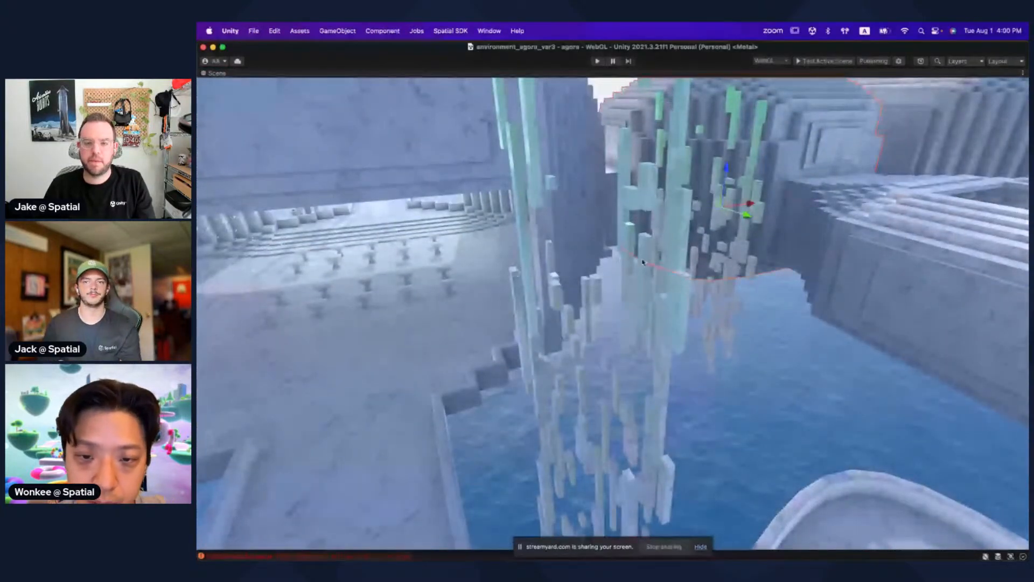
key(shift+space)
click(377, 253)
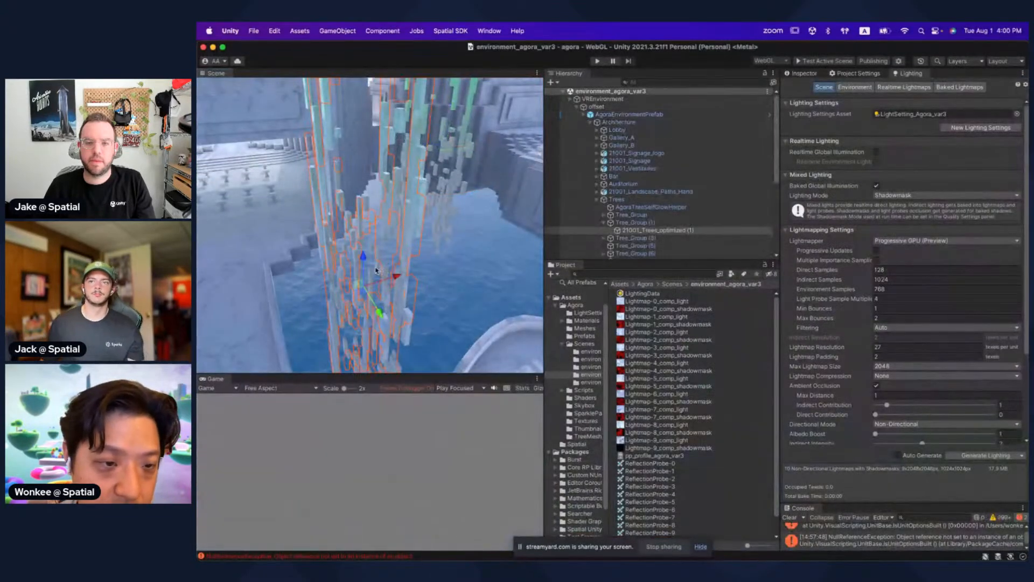
mouse_move(377, 253)
right_down()
mouse_move(358, 249)
mouse_move(380, 242)
right_up()
key(super+grave)
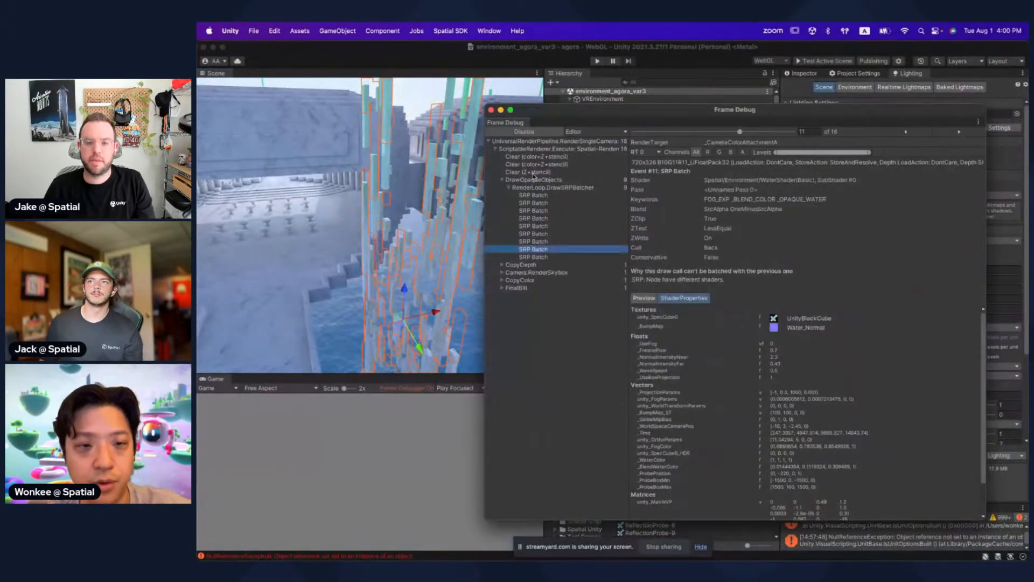
Step: Inspect the SRP batches down to the SparkleParticles shader batch and go back to the first one
click(558, 225)
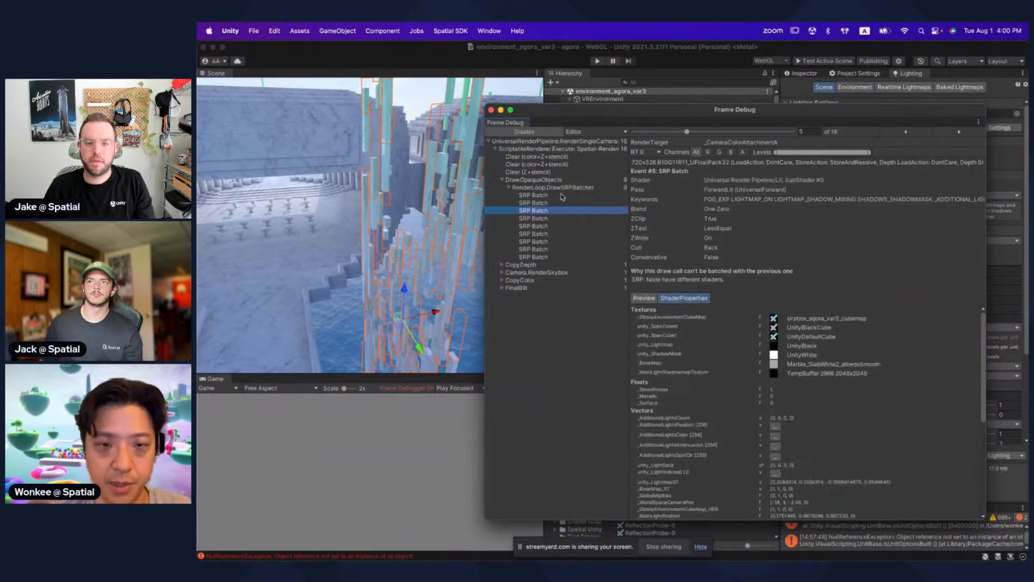
key(Down)
key(Down)
key(Down)
key(Down)
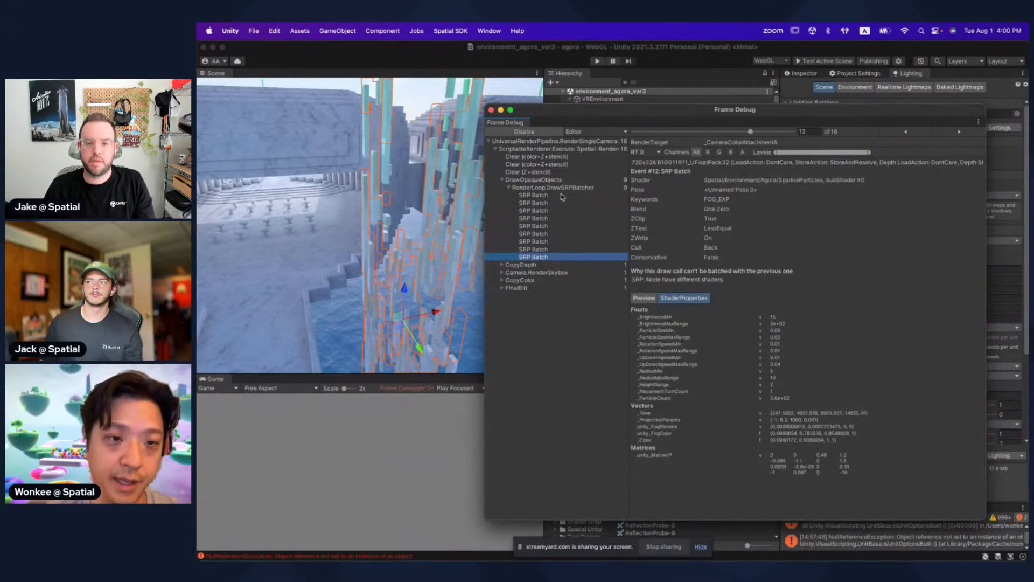
click(561, 196)
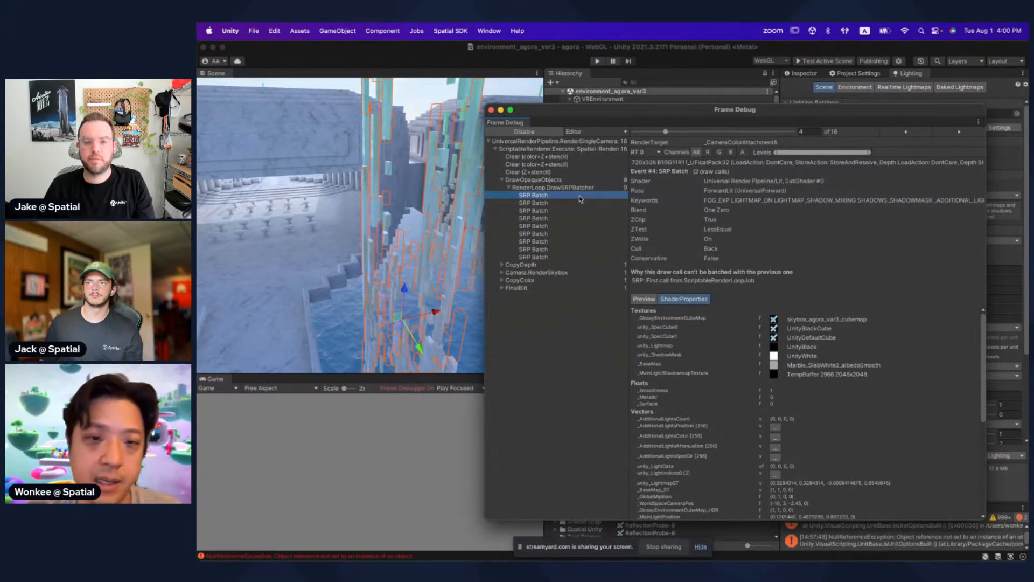
Step: View the selected trees together with the walkway and water in the Scene view, then return to the Frame Debugger
click(383, 225)
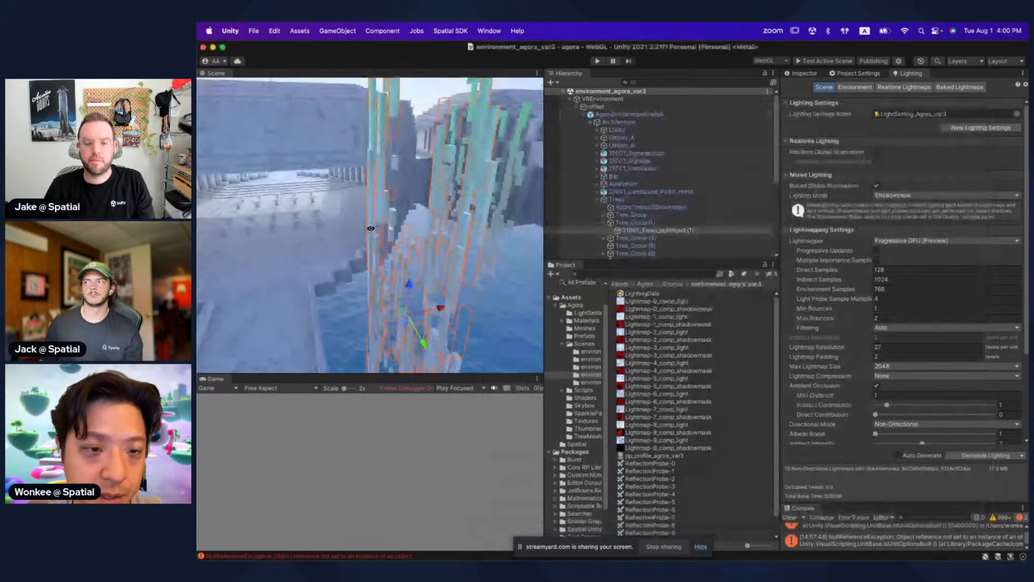
right_drag(364, 237, 455, 229)
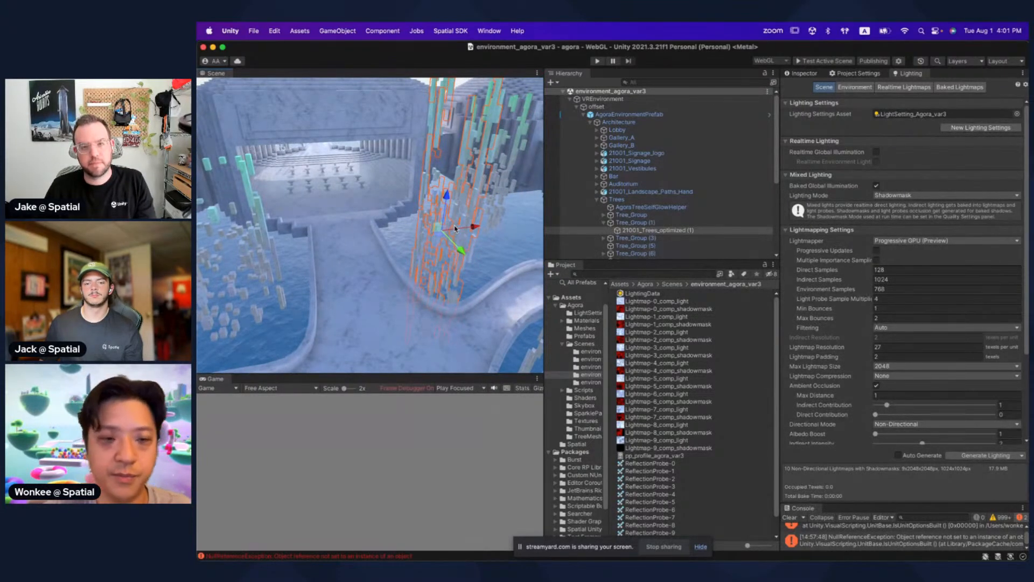
key(shift+space)
key(shift+space)
key(super+grave)
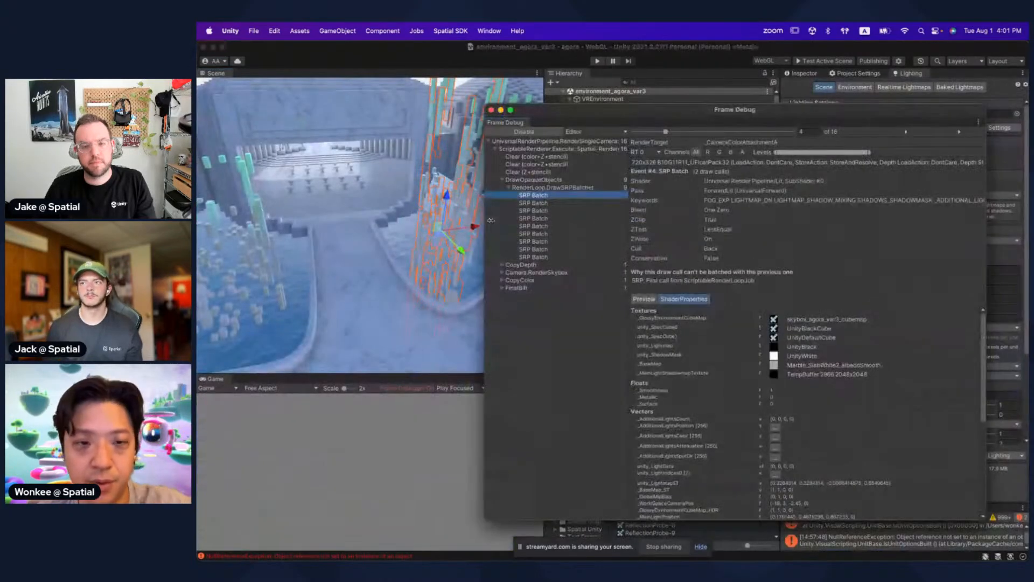
Step: Step through all SRP batches in order from the Lit batch toward the water shader batch
key(Down)
key(Down)
key(Down)
key(Down)
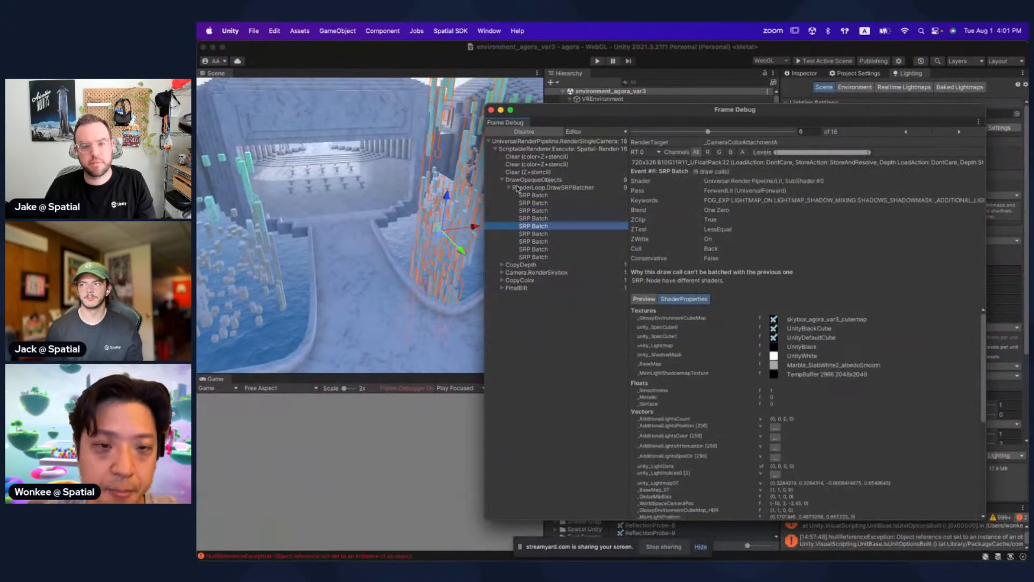
click(539, 197)
key(Down)
key(Down)
key(Down)
key(Down)
key(Down)
key(Down)
key(Down)
key(Down)
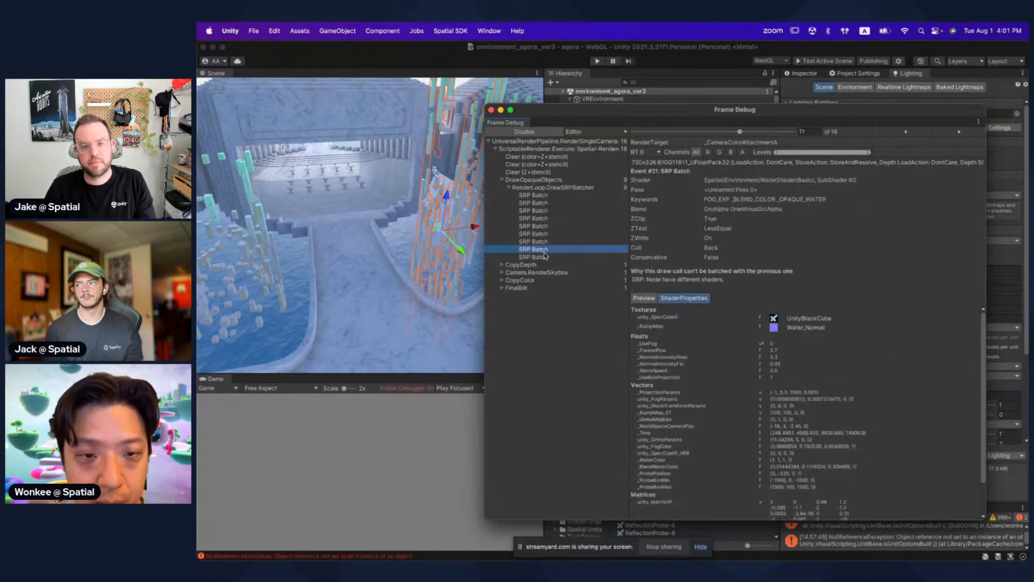
Step: Compare the nine SRP batches one by one by shader and batching reason, ending on the first batch
click(547, 195)
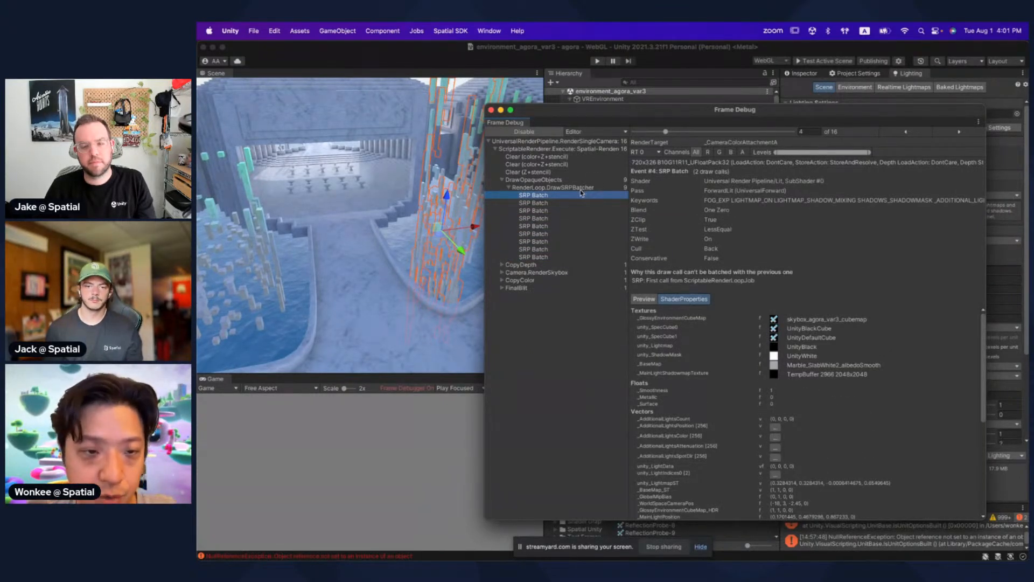
click(549, 201)
click(547, 209)
click(548, 196)
click(548, 204)
click(548, 213)
click(549, 219)
click(548, 233)
click(548, 240)
click(549, 250)
click(550, 258)
click(551, 217)
click(552, 196)
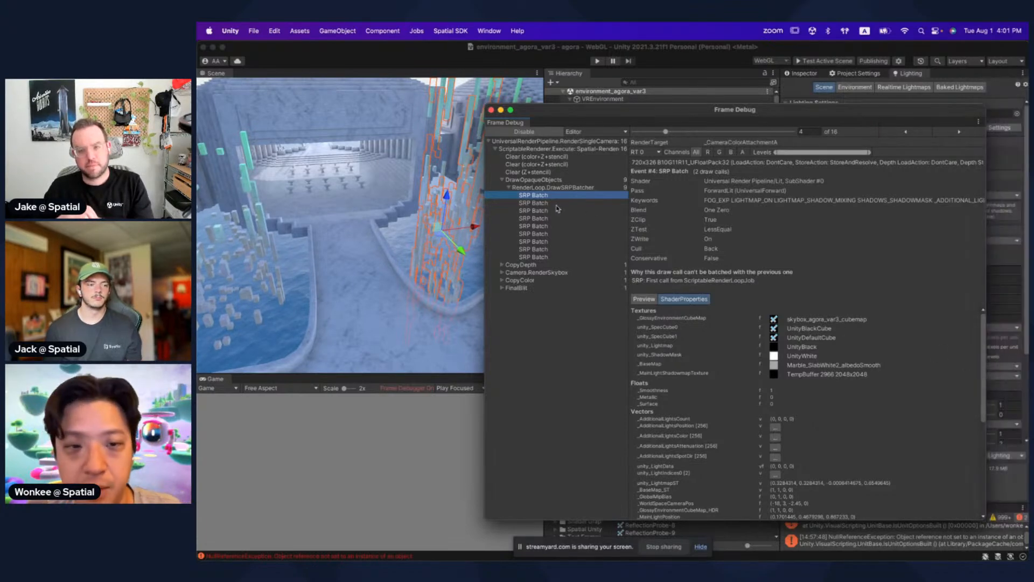
Step: Inspect the second to fifth SRP batches, including the TreeShader ones, and check the trees in the Scene view
click(539, 204)
click(540, 211)
click(543, 218)
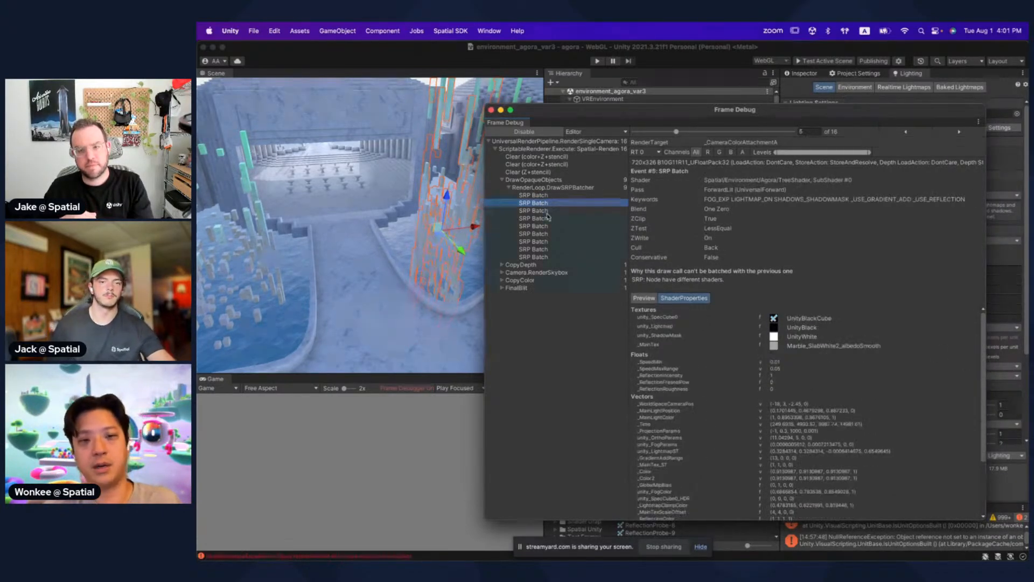
click(545, 226)
right_drag(363, 224, 433, 210)
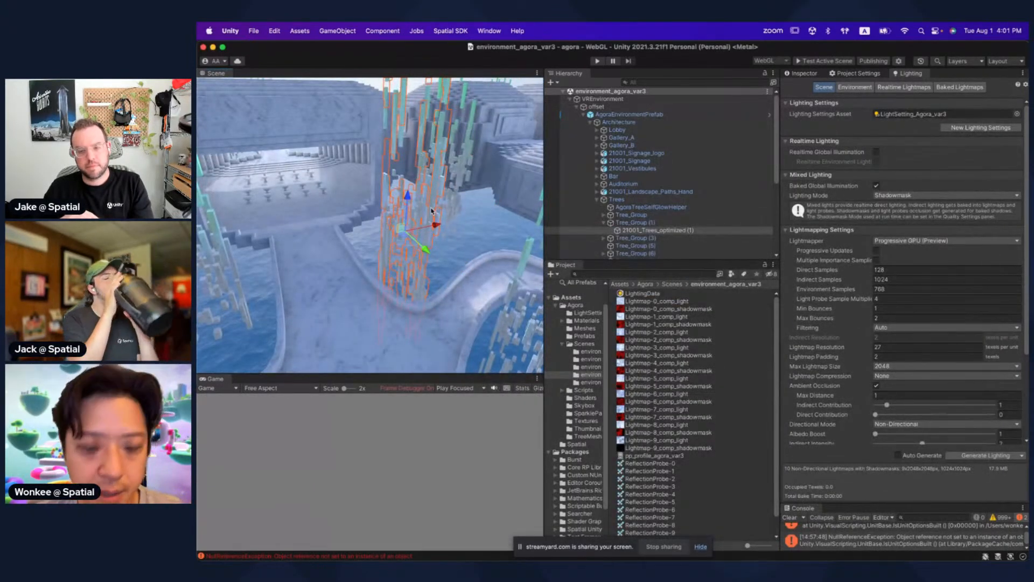
key(super+grave)
Step: Sample SRP batches from the first down to the WaterShader(Basic) batch
click(539, 196)
click(542, 212)
click(545, 235)
click(545, 249)
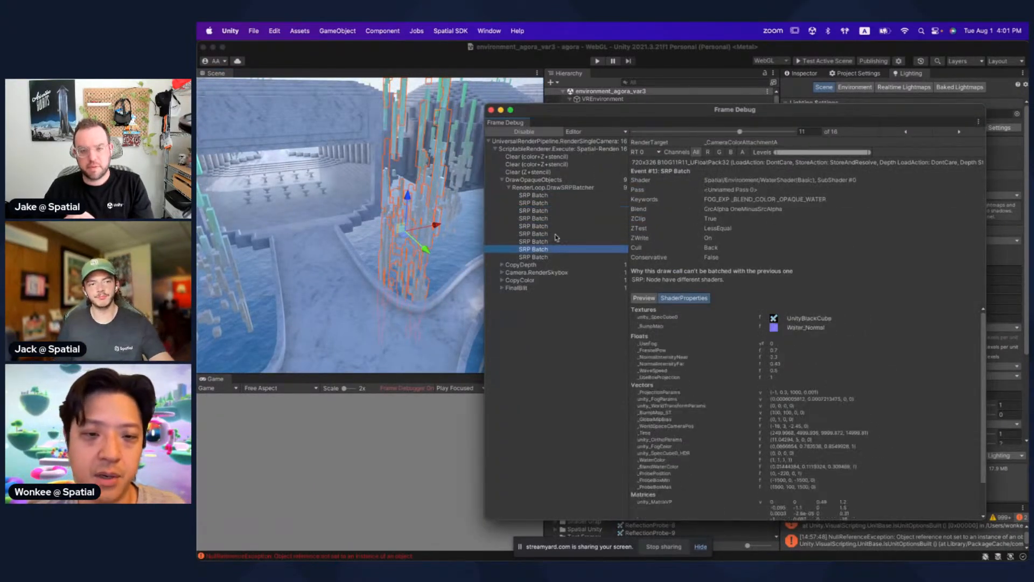
Step: Expand CopyDepth and Camera.RenderSkybox and inspect their Draw Mesh events
click(546, 263)
key(Right)
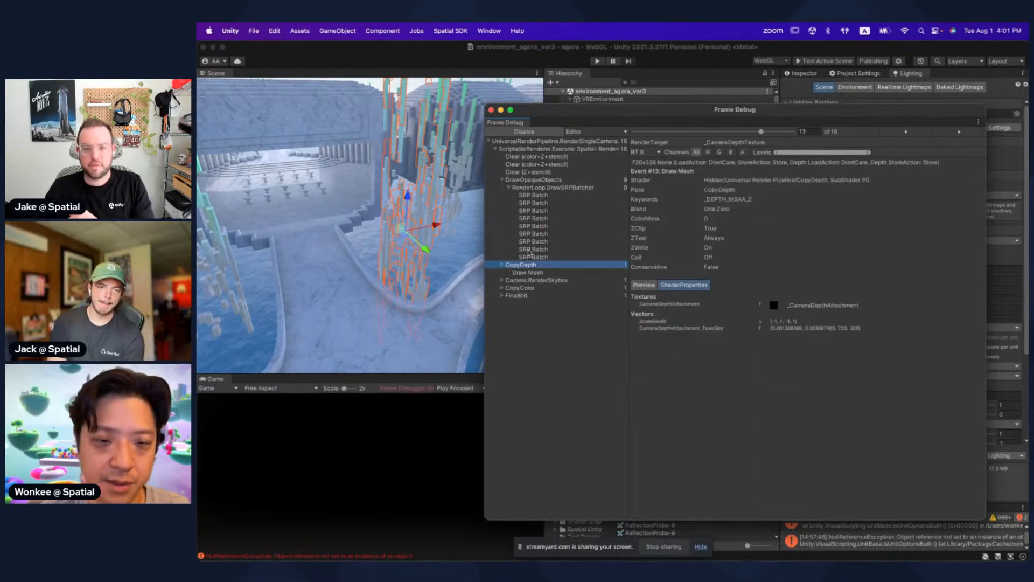
key(Down)
key(Down)
key(Down)
key(Up)
key(Right)
key(Down)
Step: Switch to the Google Slides presentation in Chrome and look over its last slides, ending on the Frame Debugger slide
key(super+Tab)
key(super+Tab)
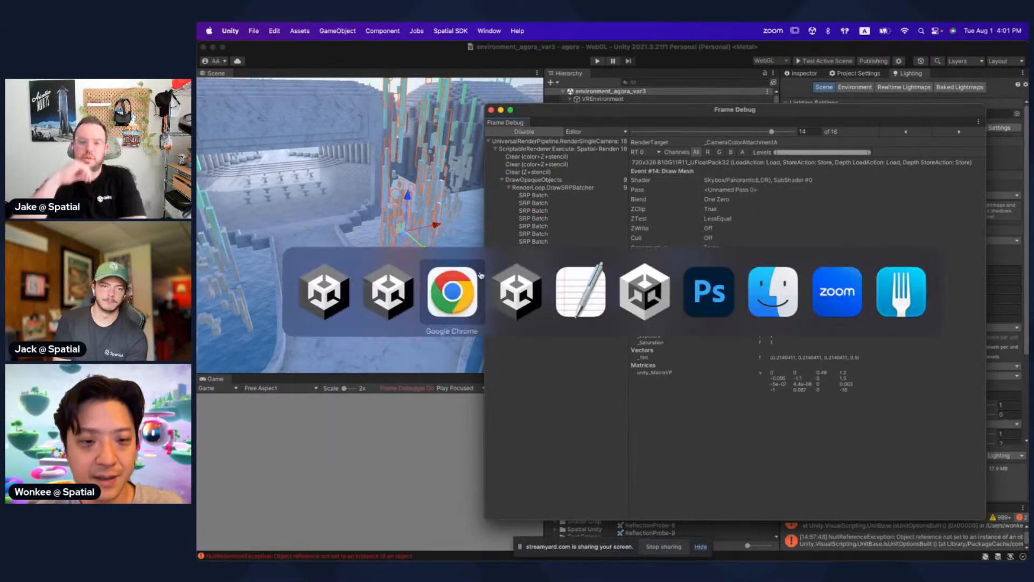
click(278, 377)
click(277, 417)
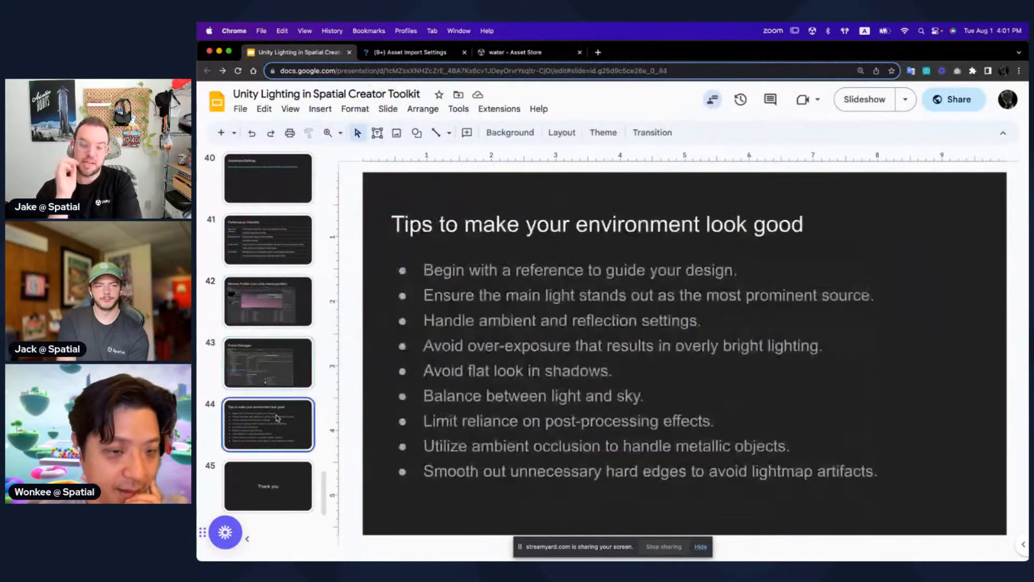
click(277, 466)
click(281, 383)
click(273, 334)
click(272, 340)
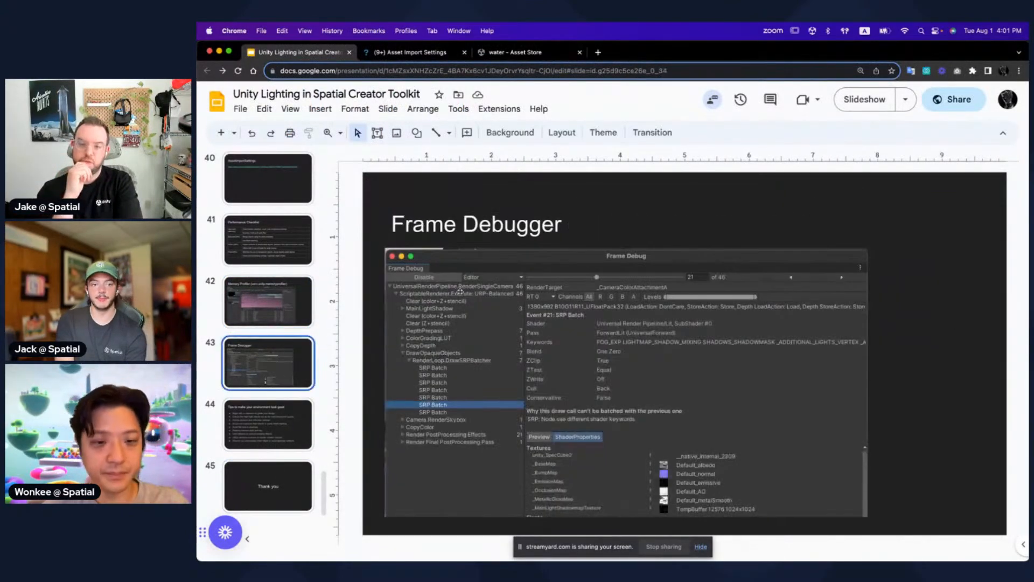
Step: Return to the agora project in Unity and step up and down the Frame Debugger's list of SRP batches and following events
key(super+Tab)
click(538, 211)
click(540, 218)
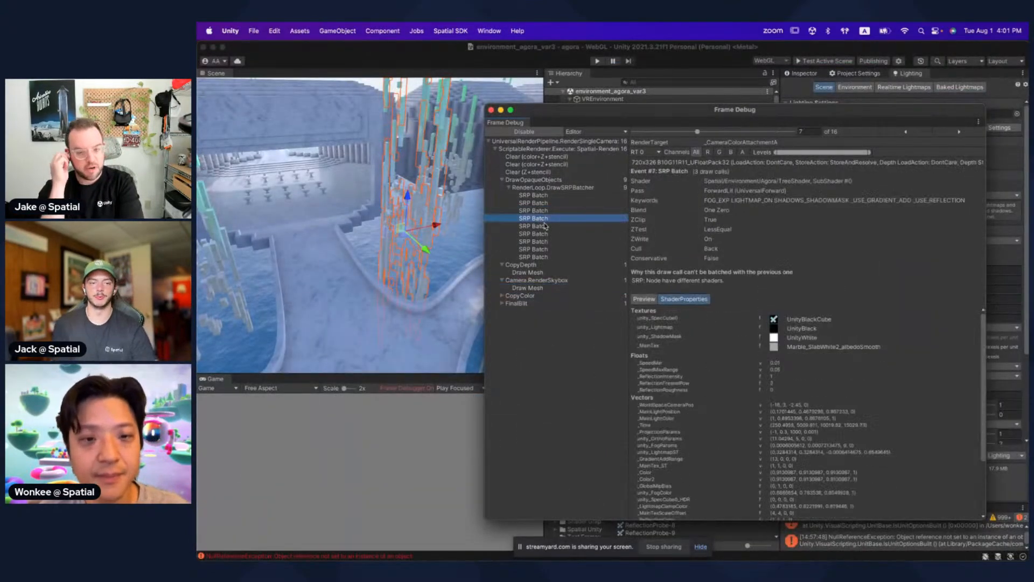
click(544, 233)
key(Up)
key(Up)
key(Up)
key(Up)
key(Up)
key(Up)
key(Up)
key(Down)
key(Down)
key(Down)
key(Down)
key(Down)
key(Down)
key(Down)
key(Down)
key(Down)
key(Down)
key(Down)
key(Down)
key(Down)
key(Down)
key(Down)
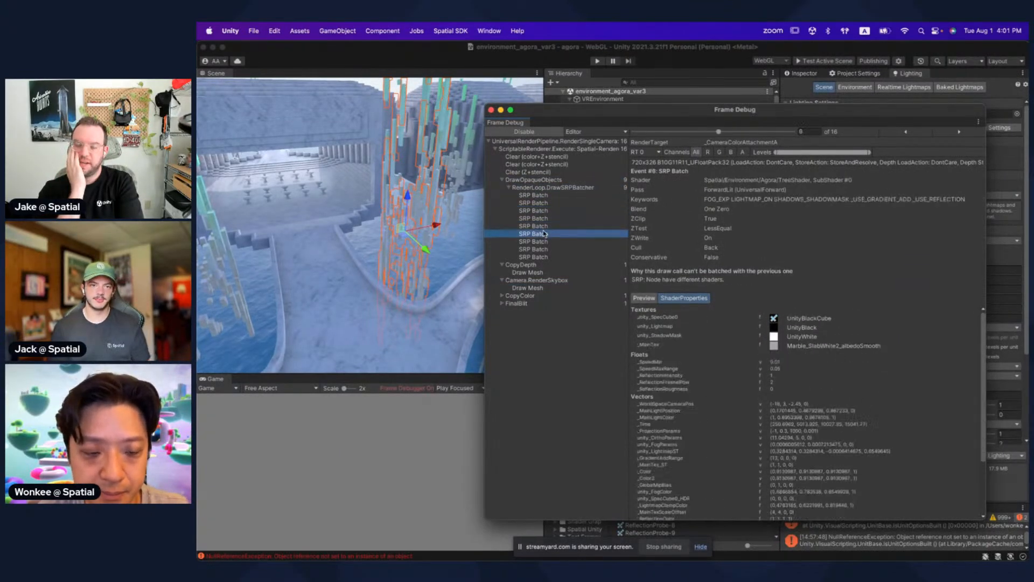
Step: Expand CopyColor to its Draw Dynamic event and move the Frame Debug window clear of the Hierarchy
key(Right)
key(Down)
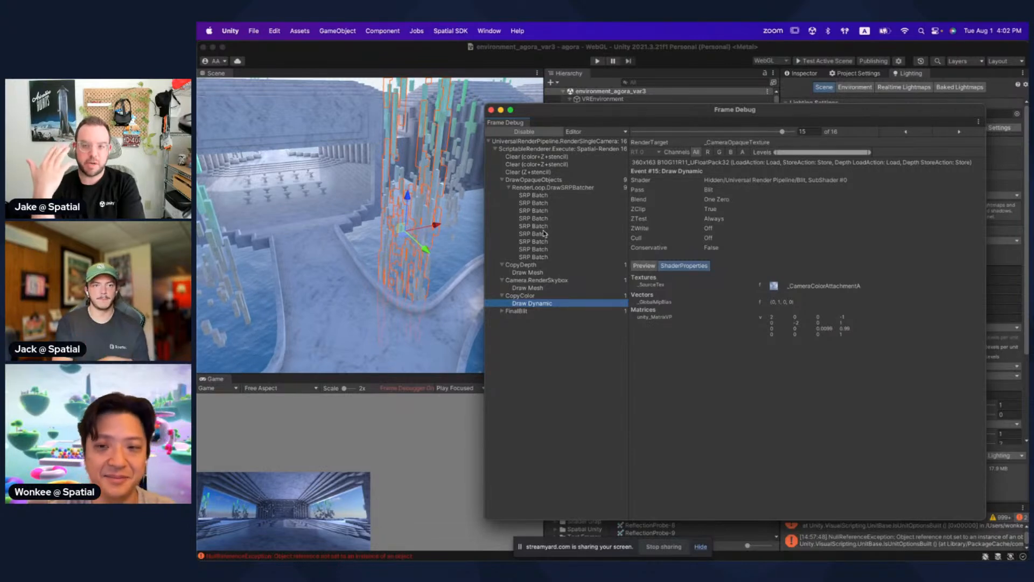
drag(602, 116, 637, 290)
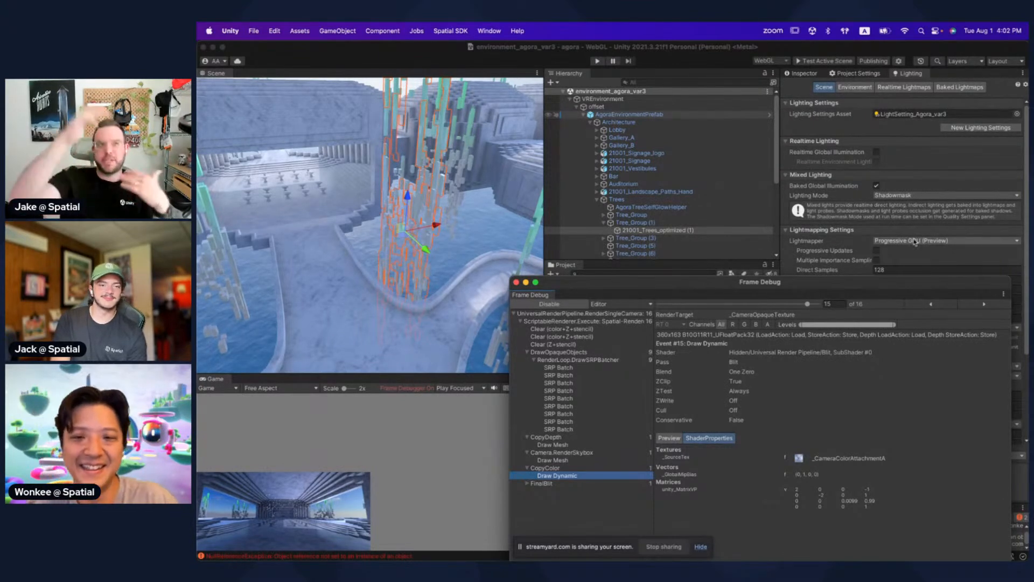
drag(729, 288, 722, 264)
mouse_move(1024, 141)
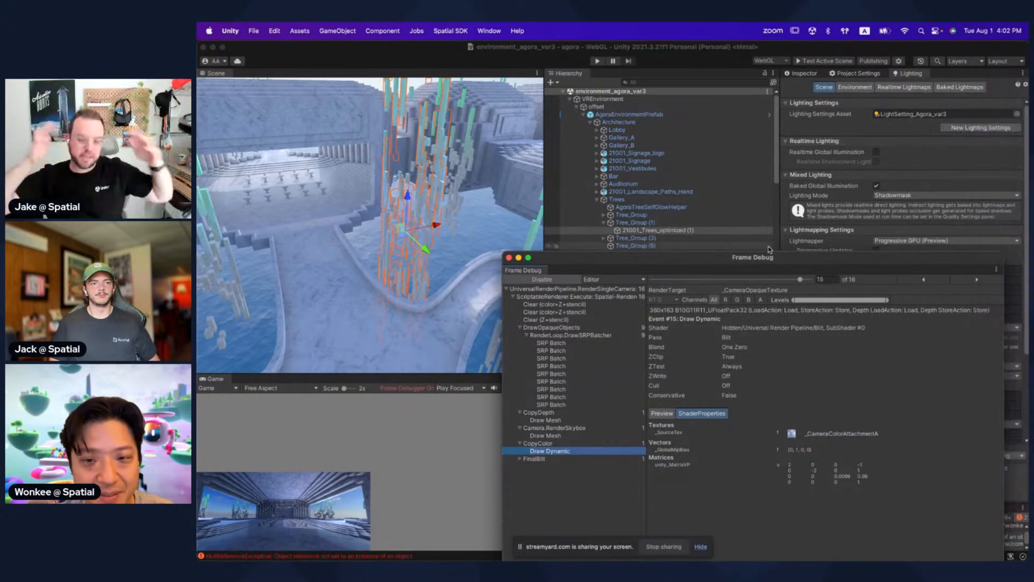
drag(757, 260, 767, 247)
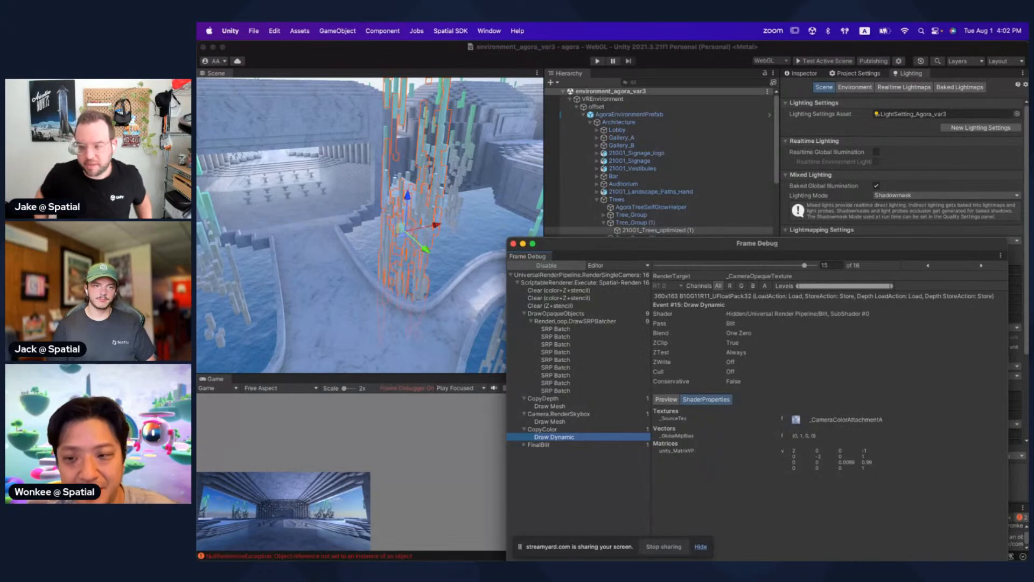
Step: Return to the LightingExamples project, close its Frame Debug window and move the Memory Profiler window clear of the Game view
mouse_move(1010, 413)
click(1005, 264)
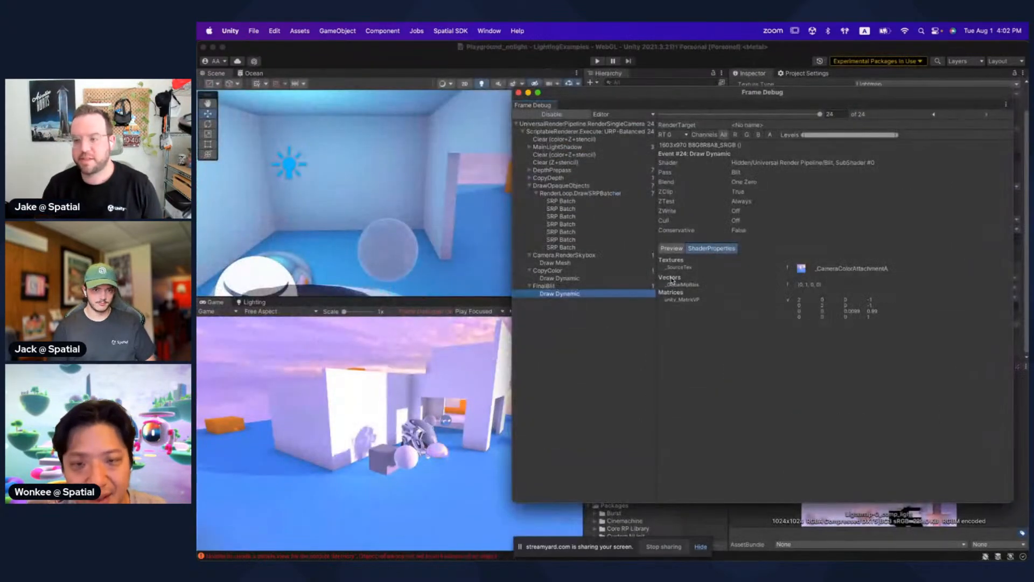
key(super+grave)
drag(353, 53, 696, 314)
drag(629, 103, 483, 378)
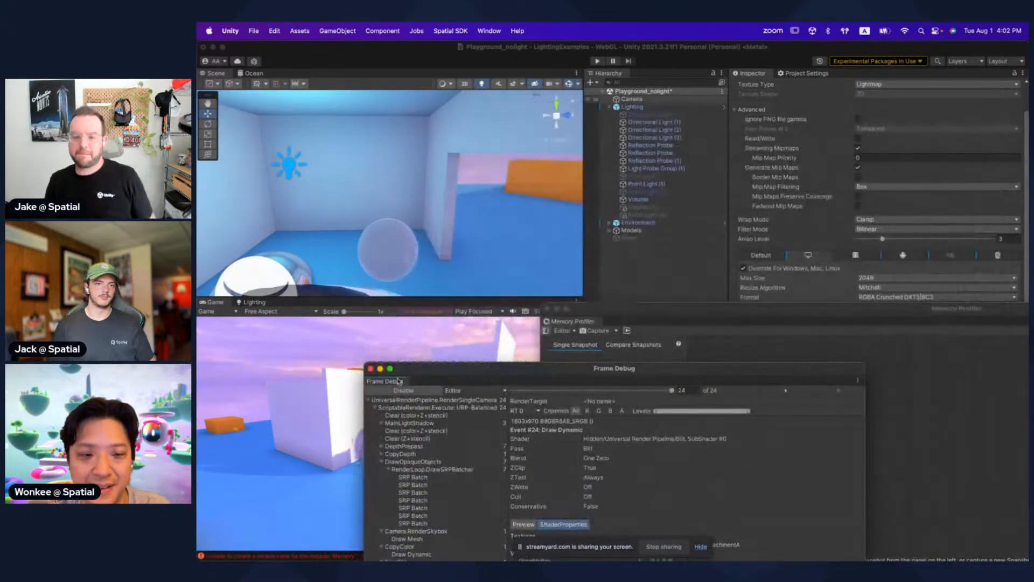
click(370, 369)
drag(625, 311, 625, 177)
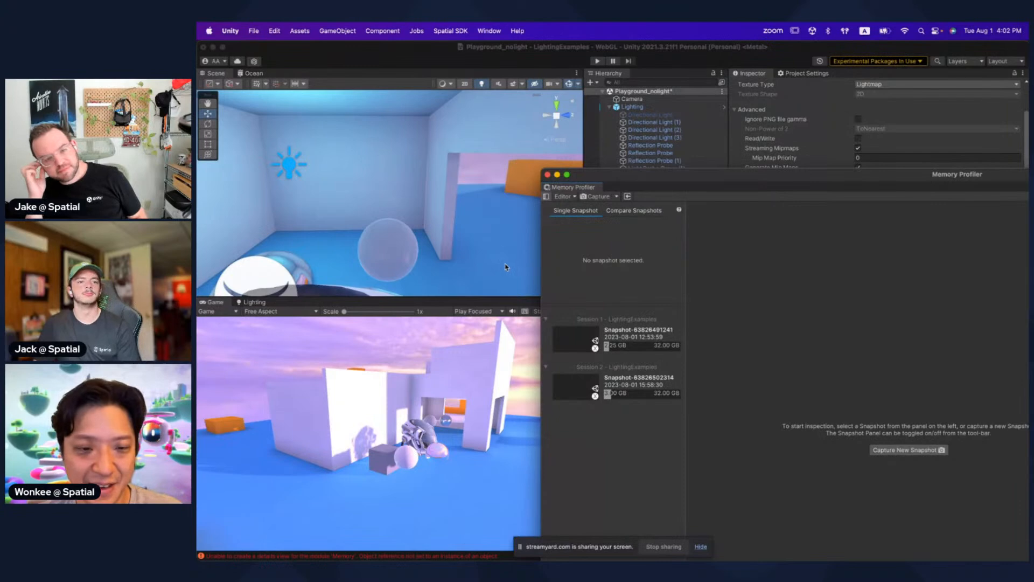
Step: Switch to the Google Slides presentation in Chrome and open the "Tips to make your environment look good" slide
key(super+Tab)
key(super+Tab)
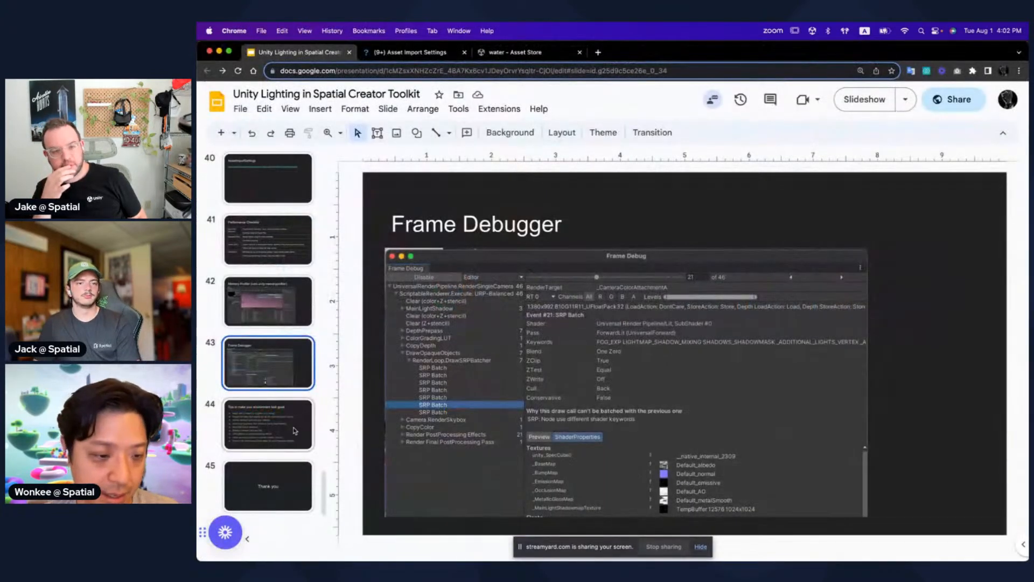
click(294, 430)
click(498, 270)
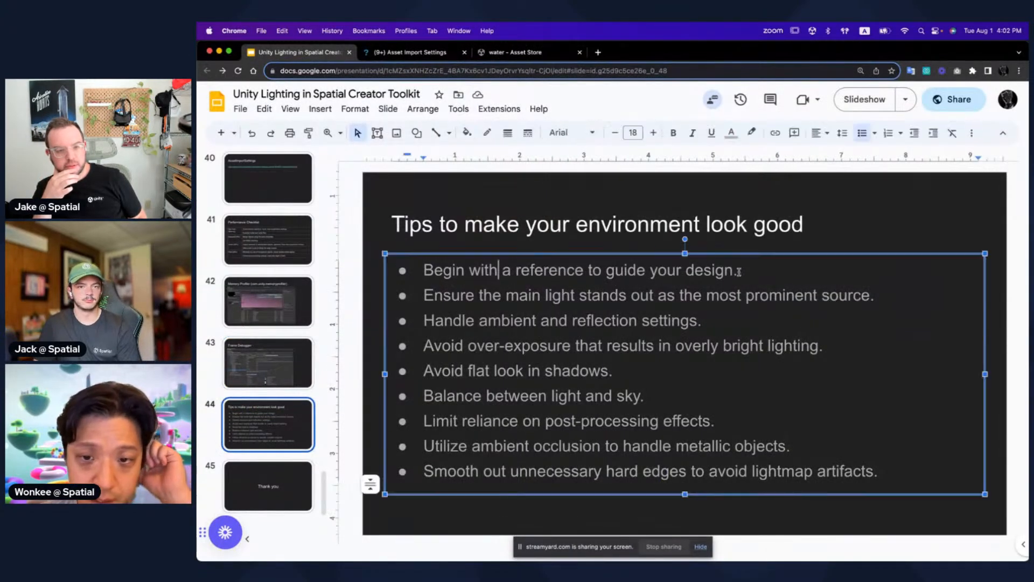
Step: Highlight the first tip, "Begin with a reference to guide your design."
drag(737, 270, 392, 269)
click(501, 237)
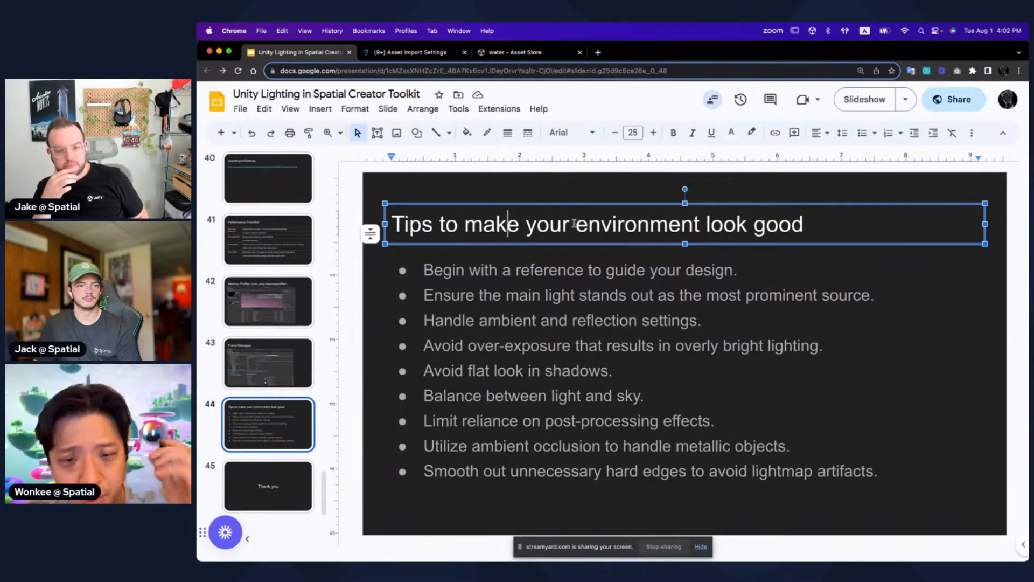
click(592, 269)
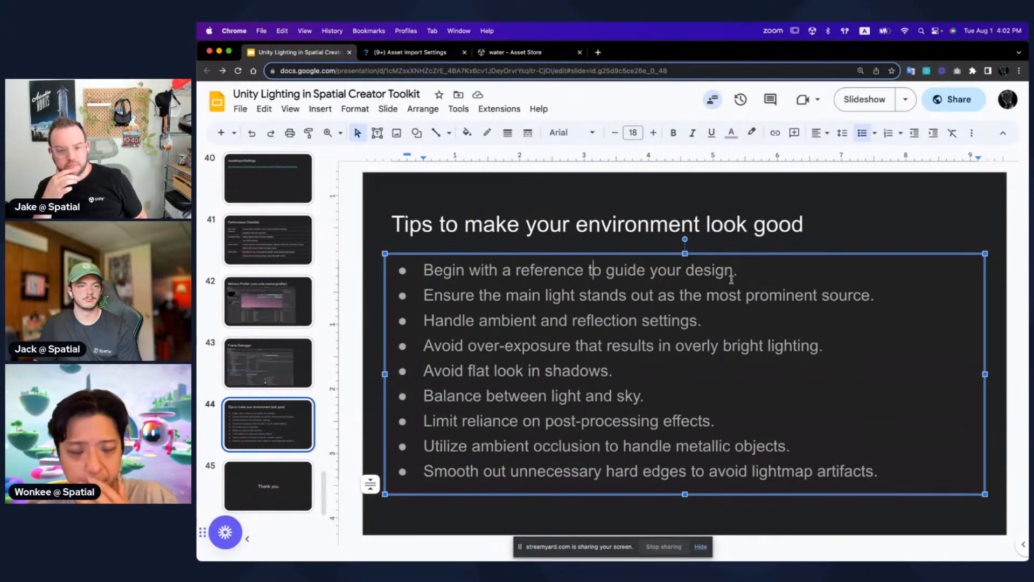
click(545, 277)
click(465, 275)
click(512, 273)
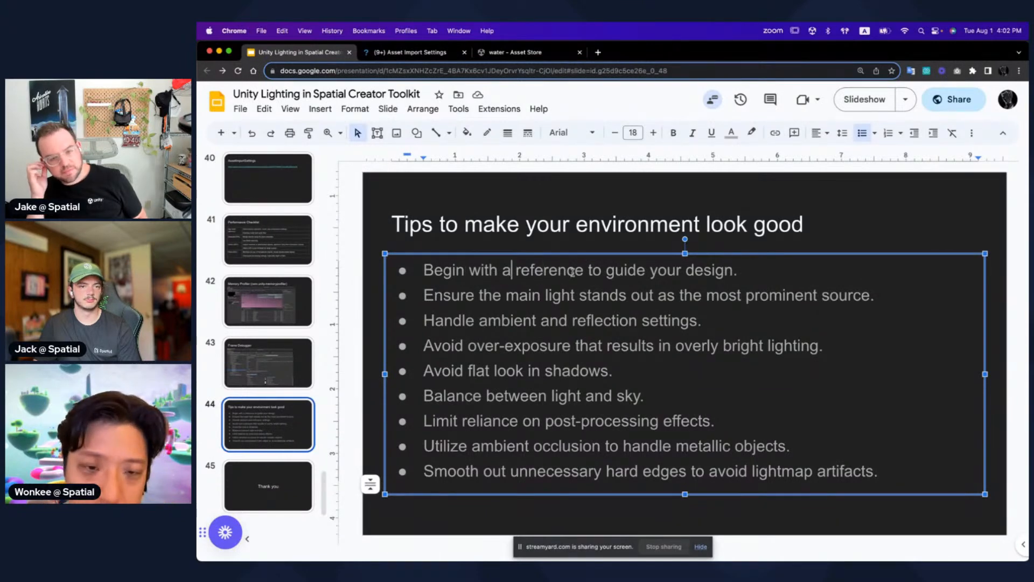
click(574, 273)
click(659, 272)
drag(776, 278, 467, 275)
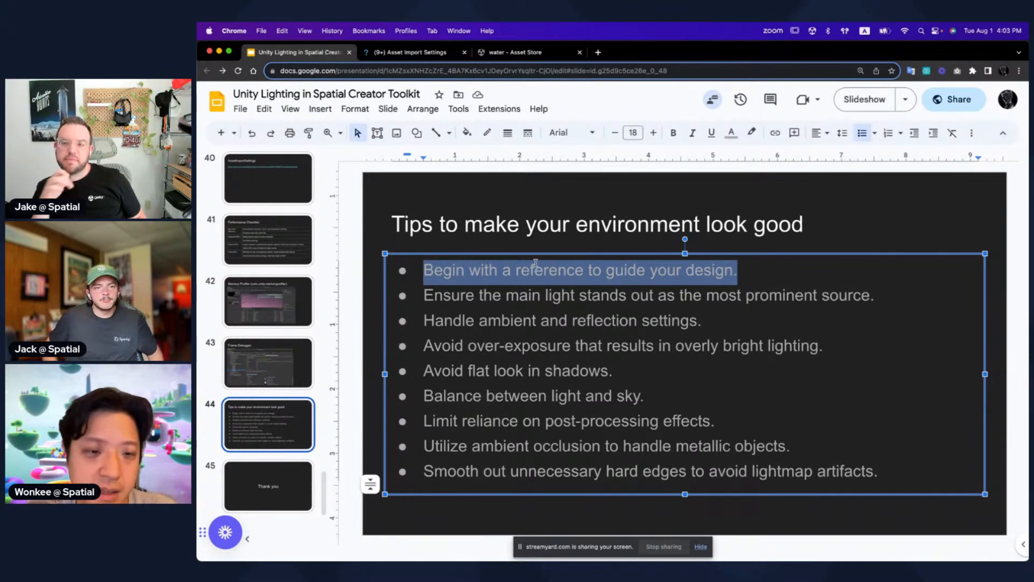
Step: Highlight the words "main light" in the second tip
click(505, 295)
click(563, 296)
drag(505, 297, 575, 296)
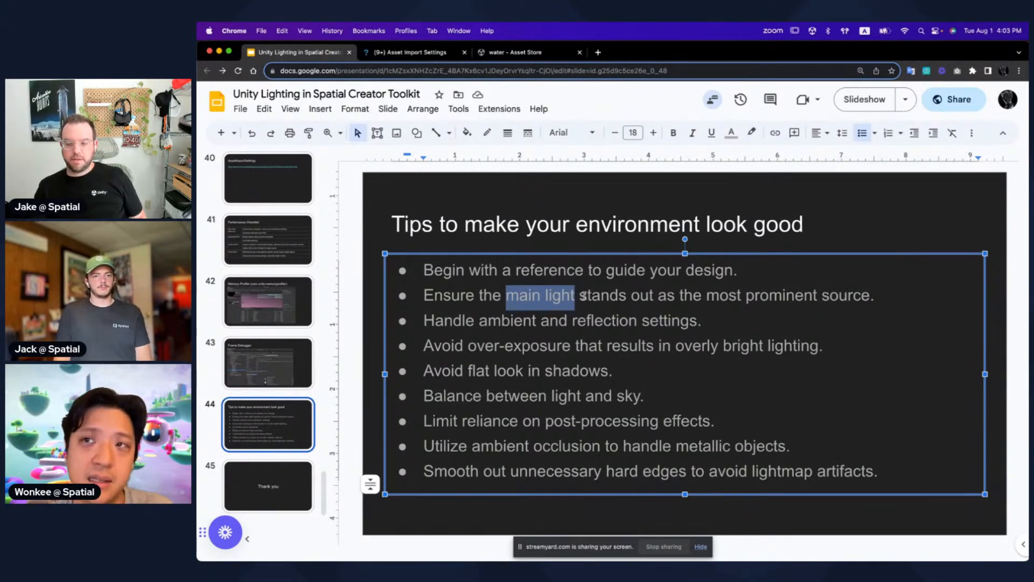
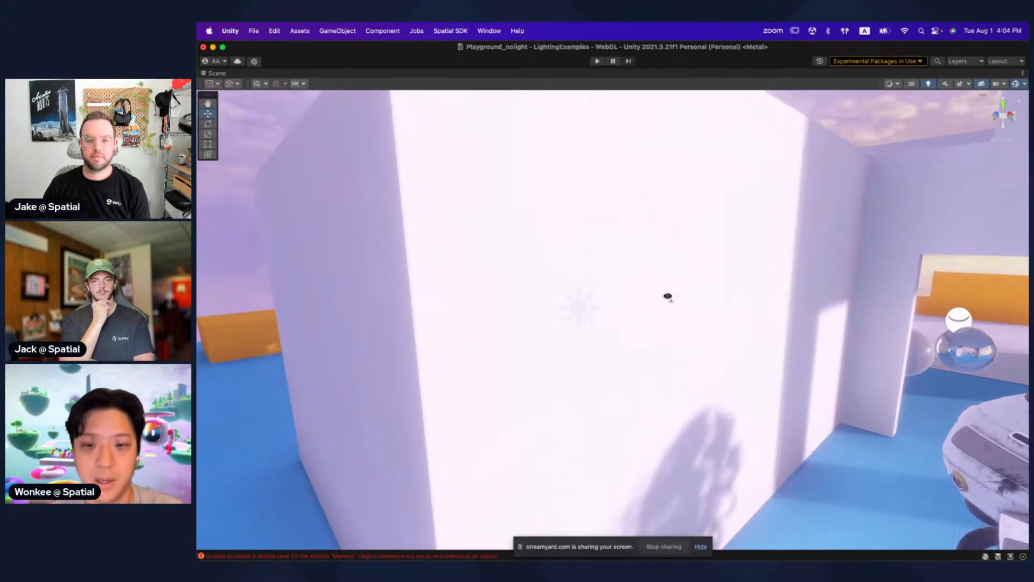
Step: Look around the sky and the sunlit building walls of the Playground_nolight scene in Unity
right_drag(668, 296, 685, 277)
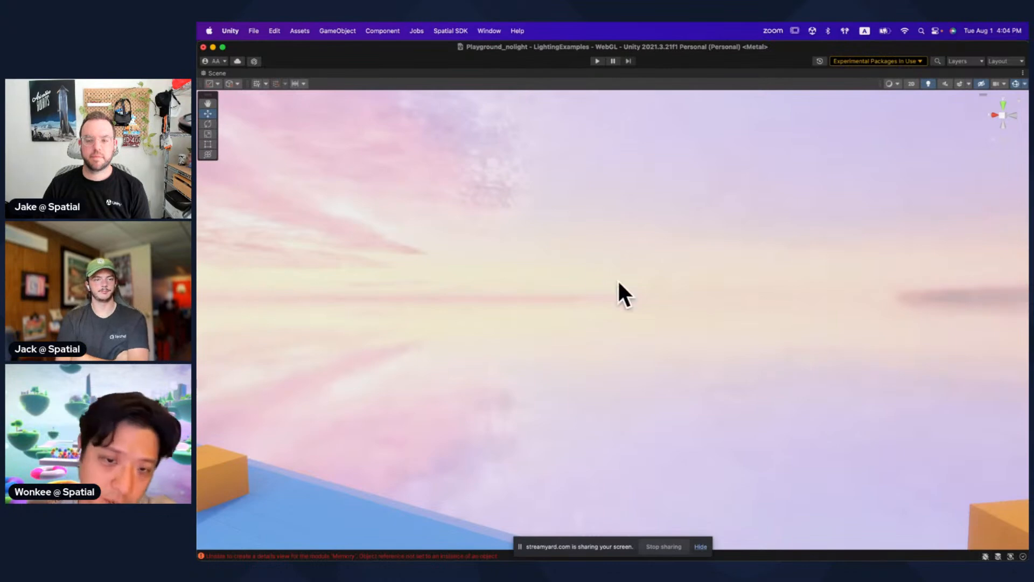
right_drag(620, 293, 634, 235)
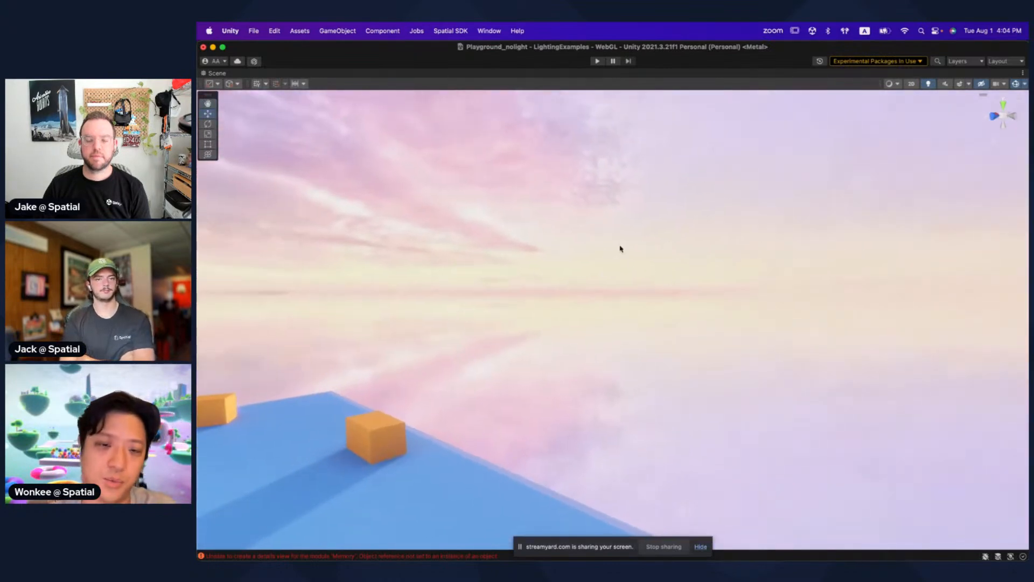
right_drag(563, 252, 653, 292)
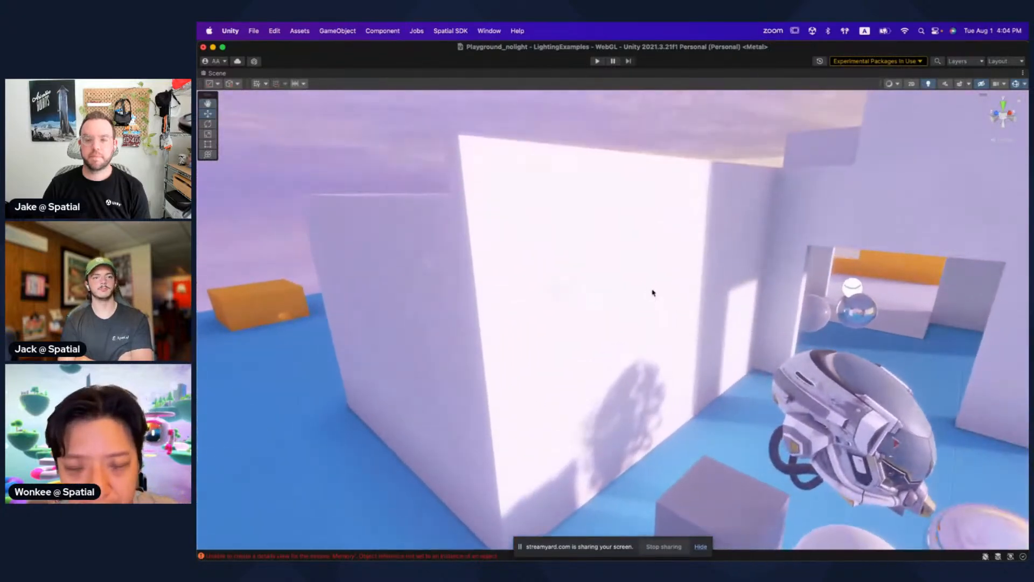
Step: Check the tips slide in the full-screen slideshow and return to the Unity scene
key(super+Tab)
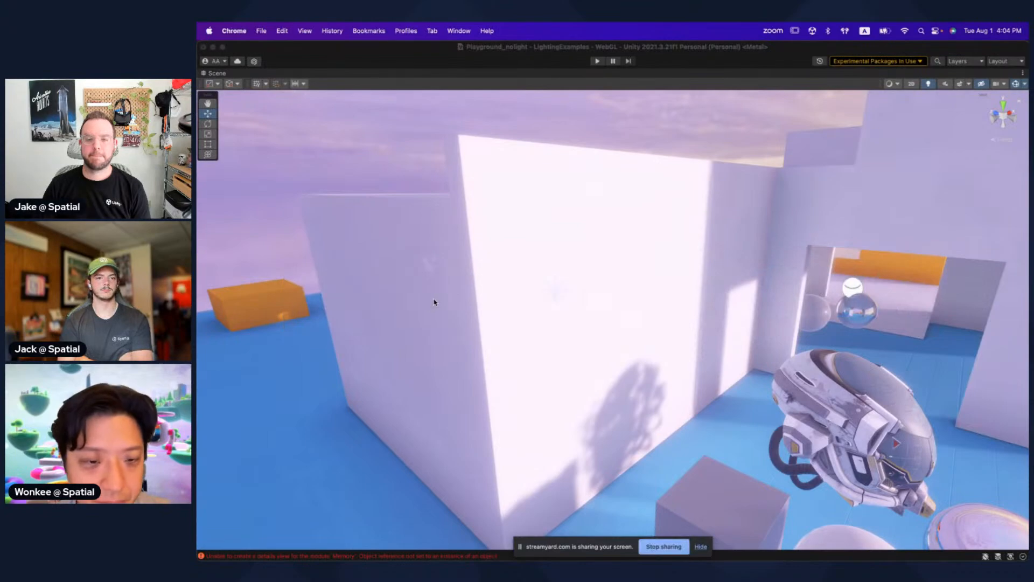
key(ctrl+Right)
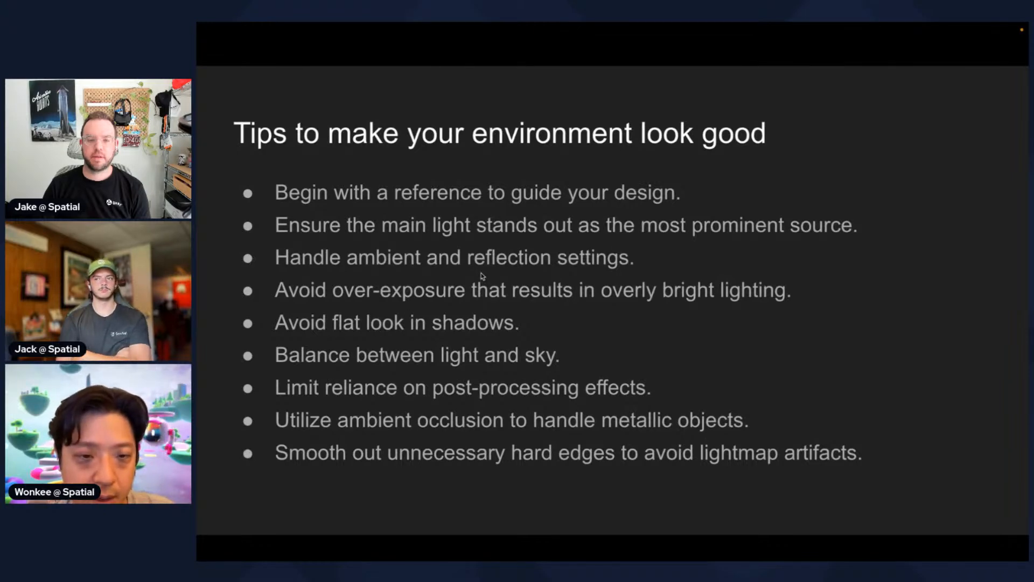
key(ctrl+Left)
Step: Restore the full editor layout and deactivate the active lights and probes under Lighting, keeping only Directional Light (1) on
right_drag(746, 283, 544, 263)
key(w)
key(shift+space)
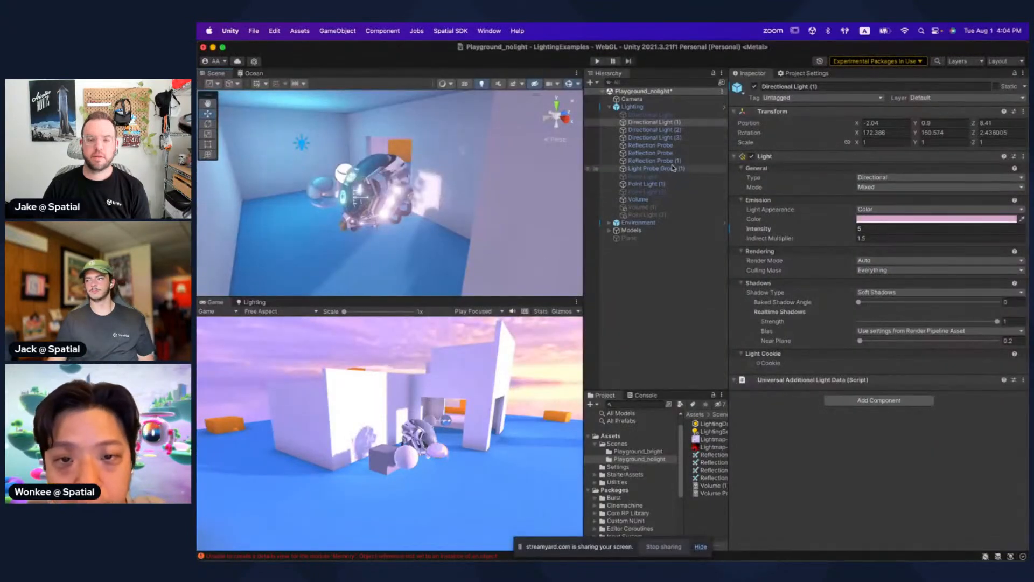
shift+click(675, 169)
click(754, 86)
click(645, 184)
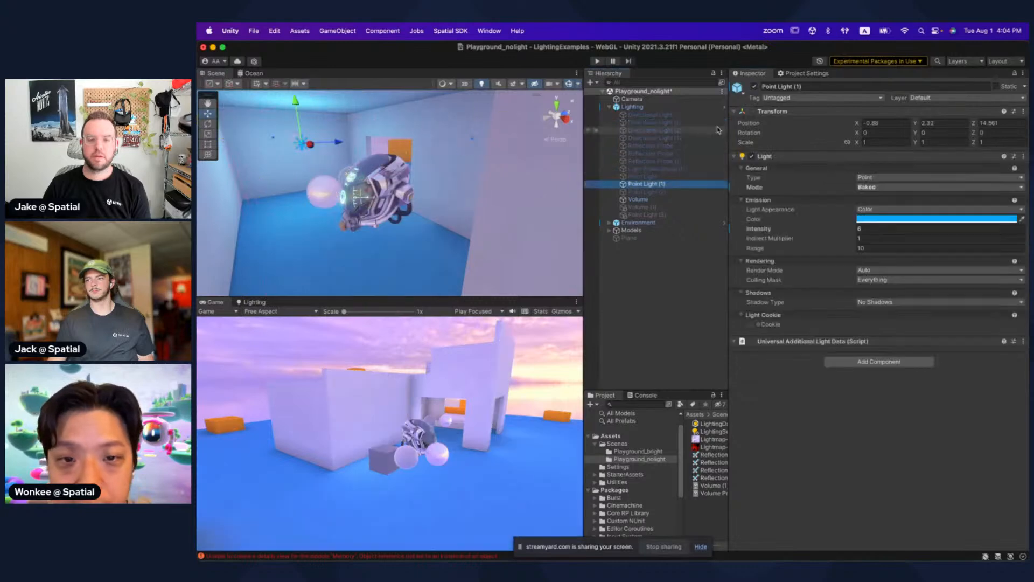
click(683, 122)
click(755, 86)
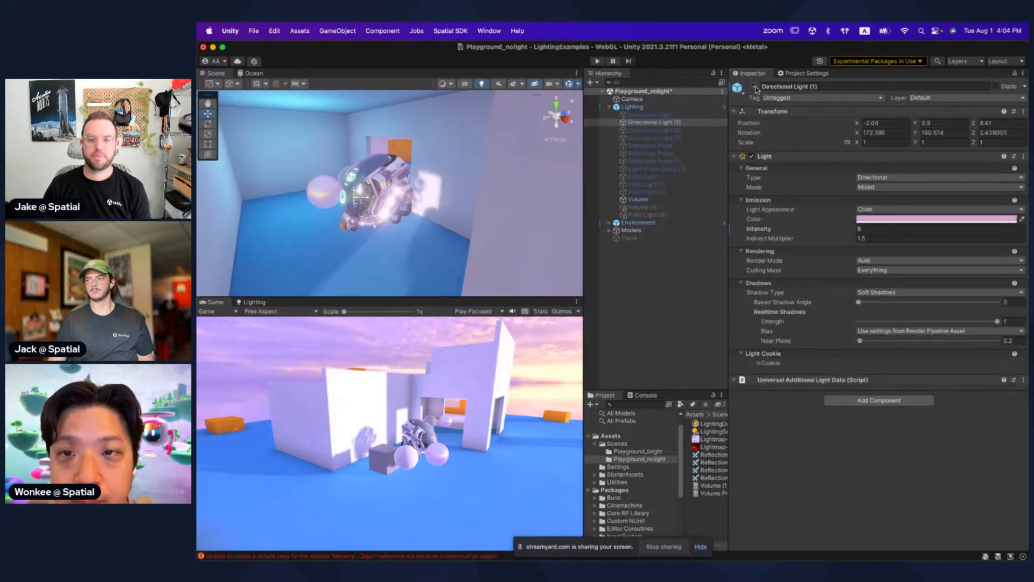
Step: Clear the scene's baked lighting data
click(792, 73)
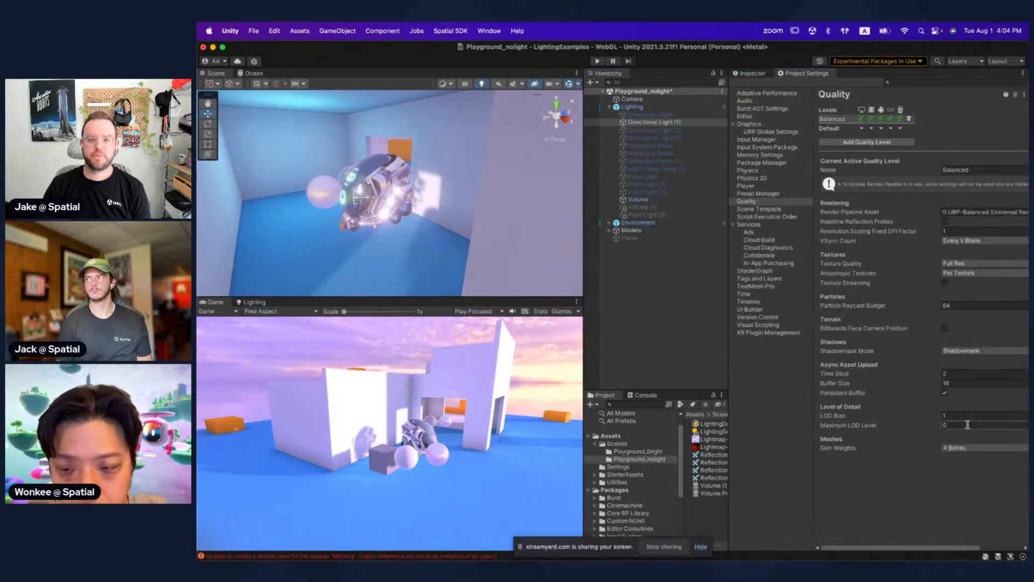
click(252, 305)
click(575, 485)
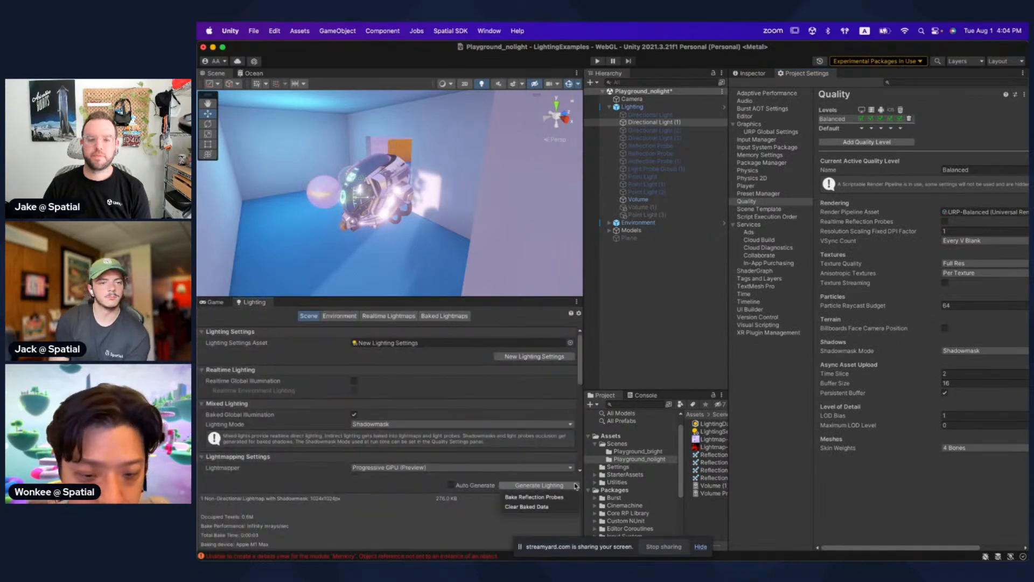
click(556, 506)
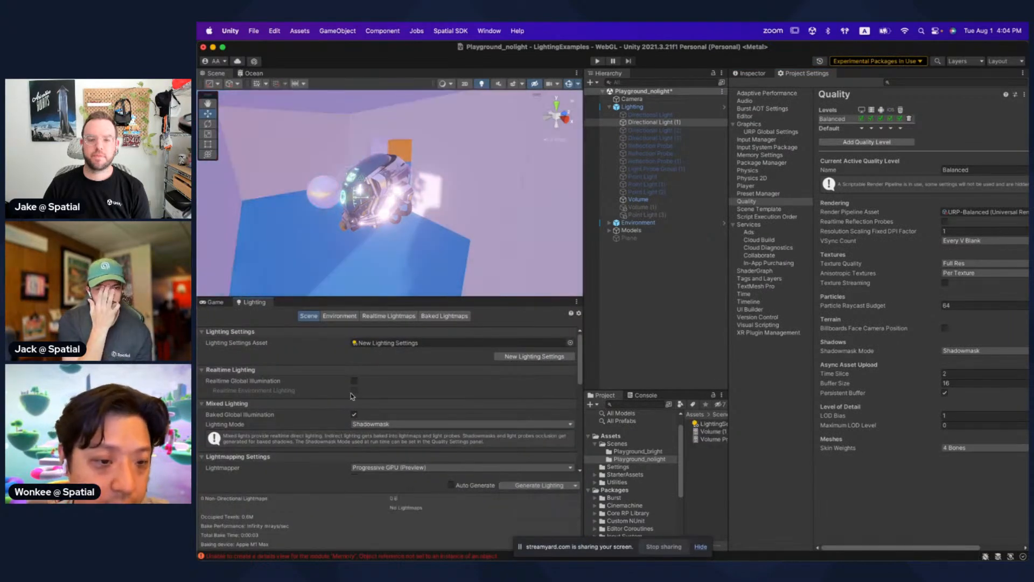
Step: Set the Environment Lighting source to Color
click(377, 424)
click(340, 316)
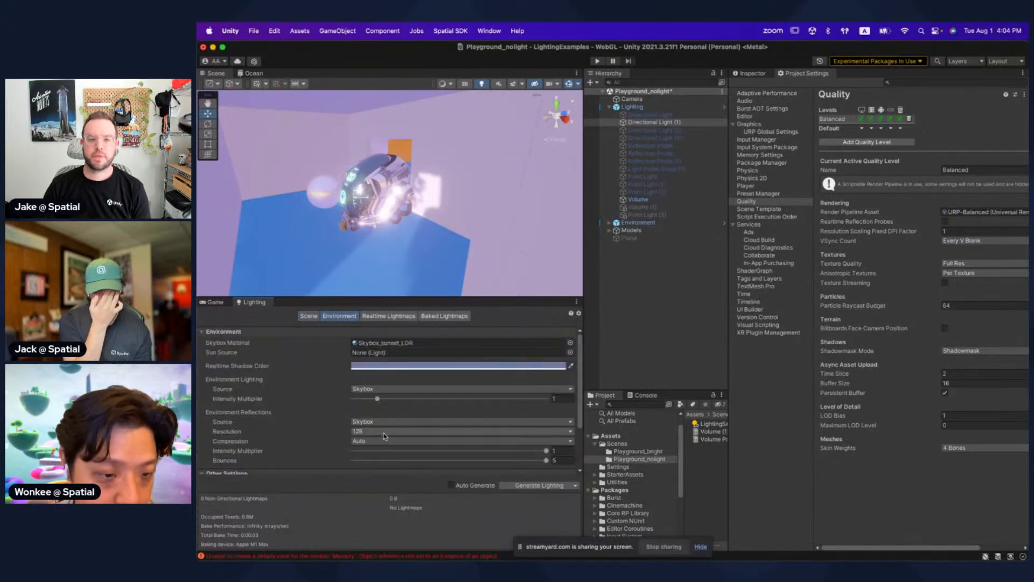
click(381, 389)
click(369, 410)
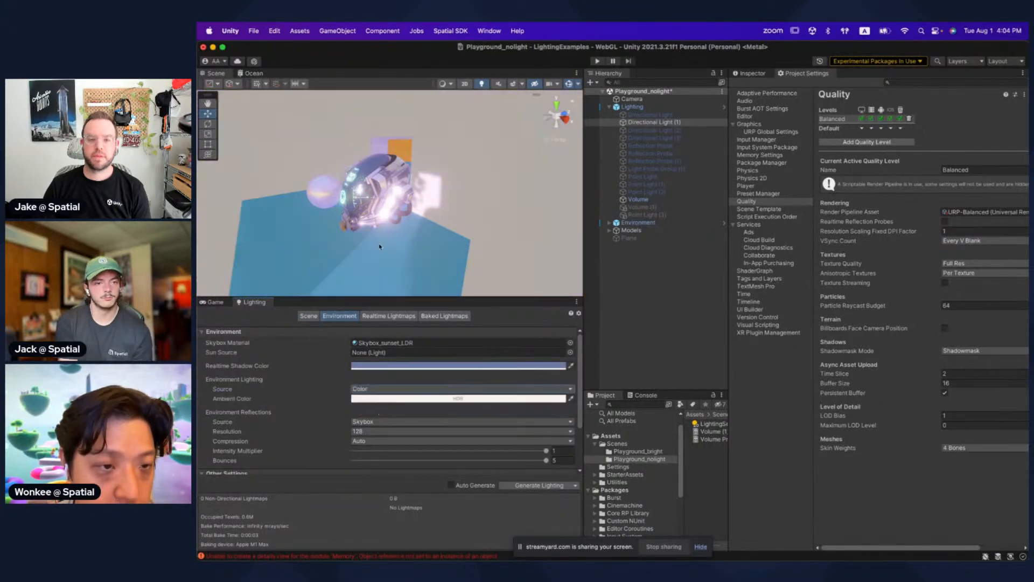
Step: Maximize the Scene view and examine how the flat ambient color affects the helmet model and the room's walls
right_drag(366, 183, 320, 164)
scroll(320, 164, up, 3)
key(shift+space)
right_drag(596, 300, 546, 264)
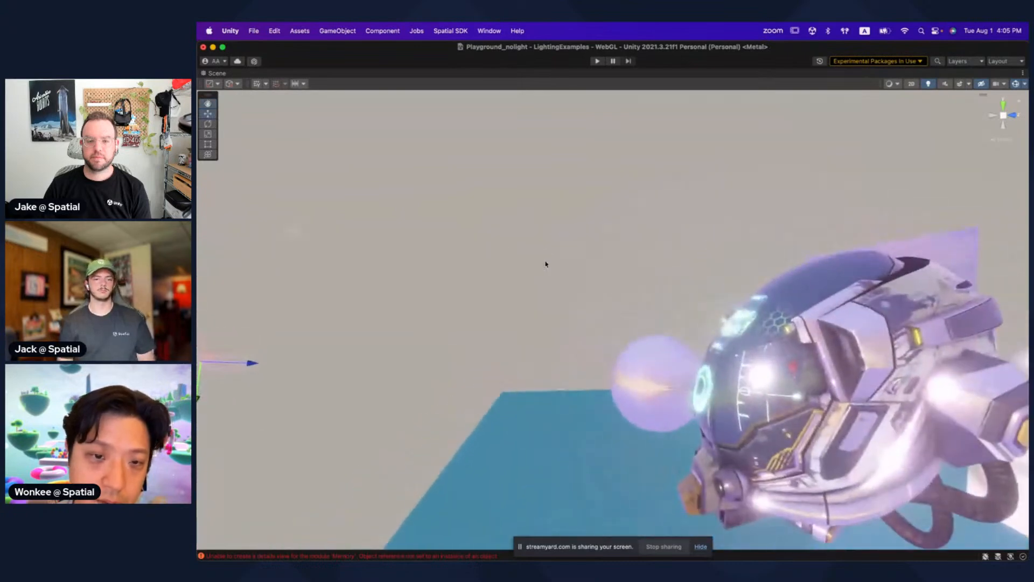
right_drag(516, 213, 486, 250)
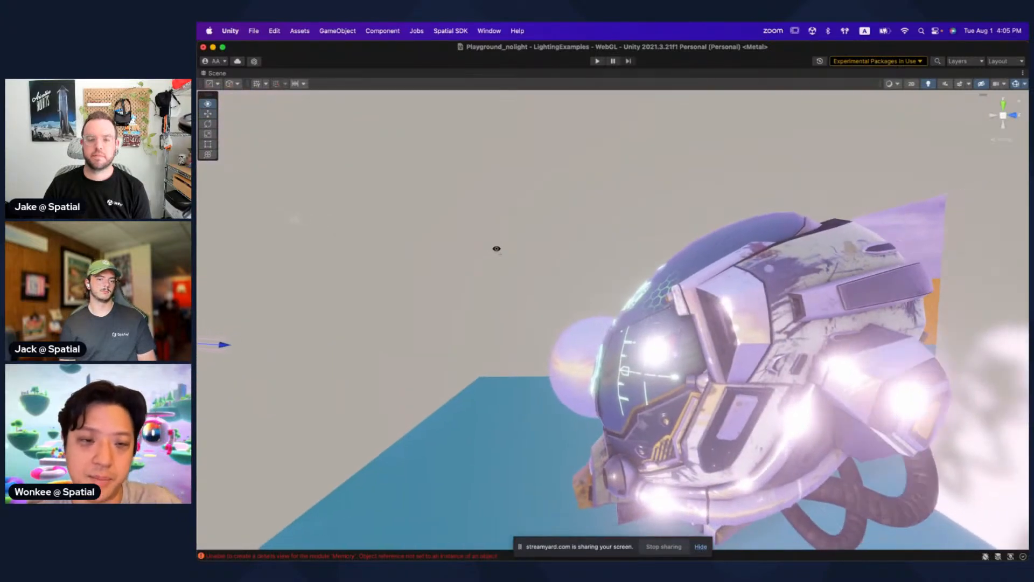
scroll(494, 247, down, 3)
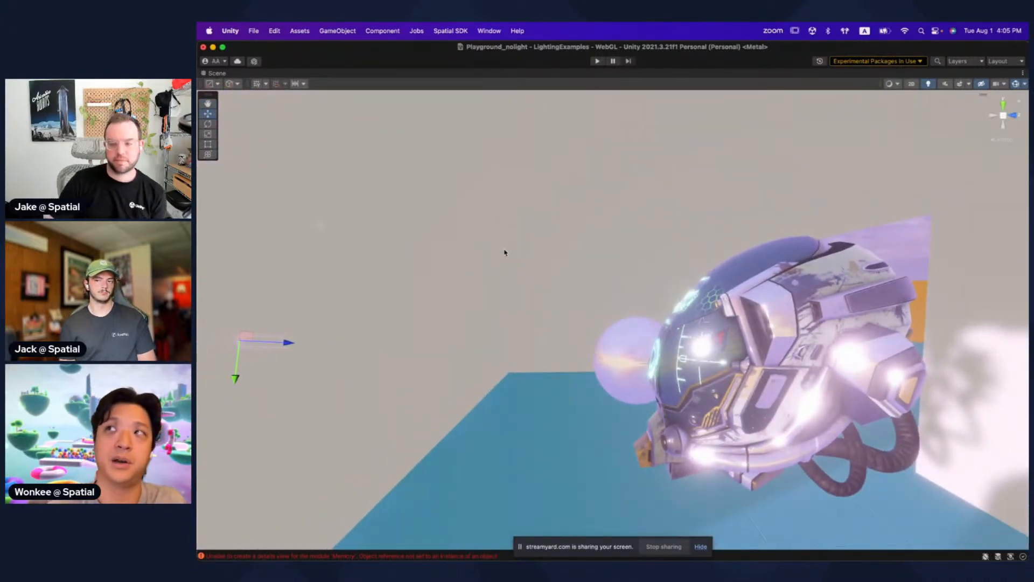
right_drag(505, 252, 579, 299)
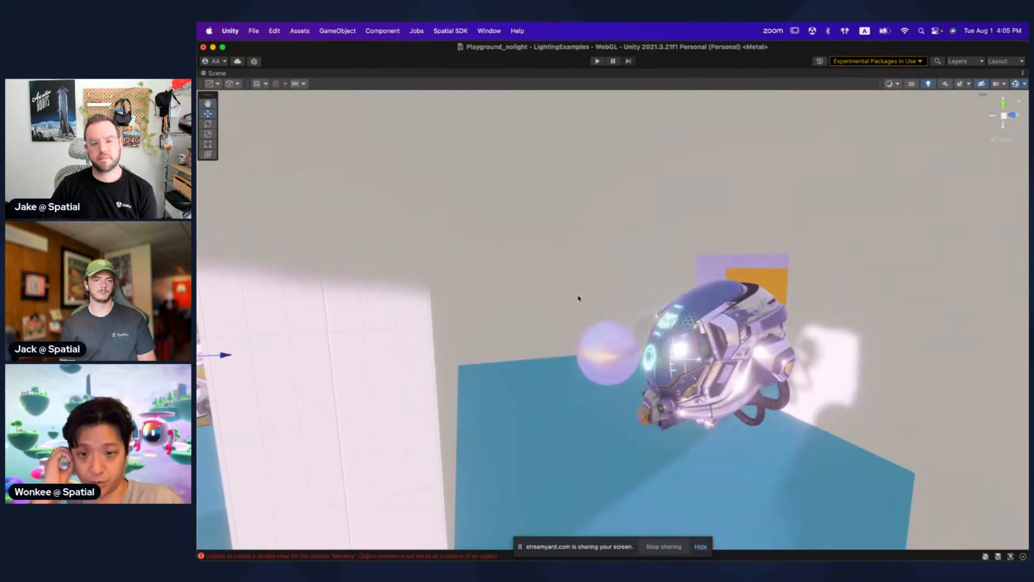
right_drag(579, 298, 521, 239)
Step: Switch briefly to Chrome, return to Unity and examine the helmet and surrounding walls from several angles
key(super+Tab)
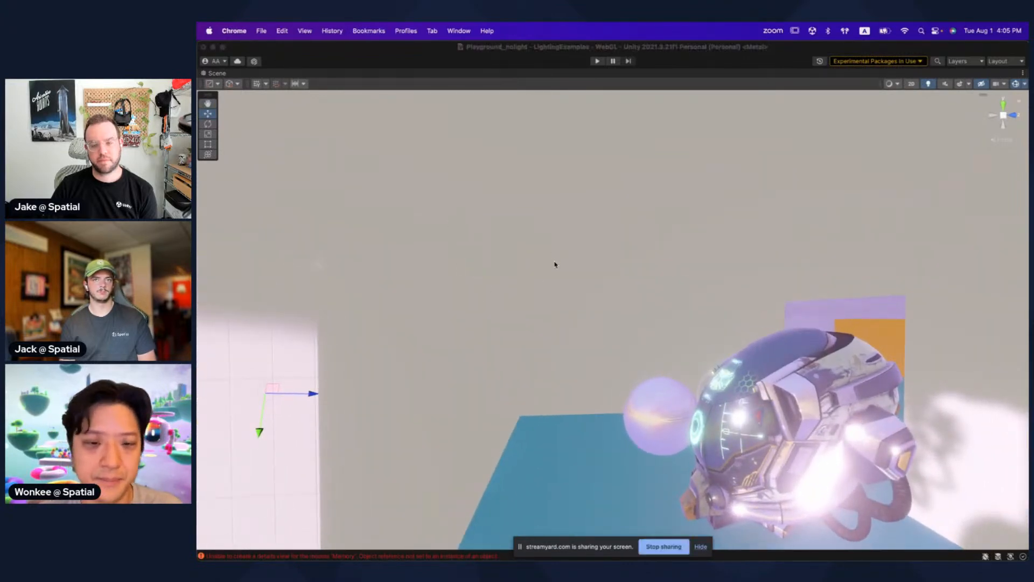
key(super+Tab)
key(super+Tab)
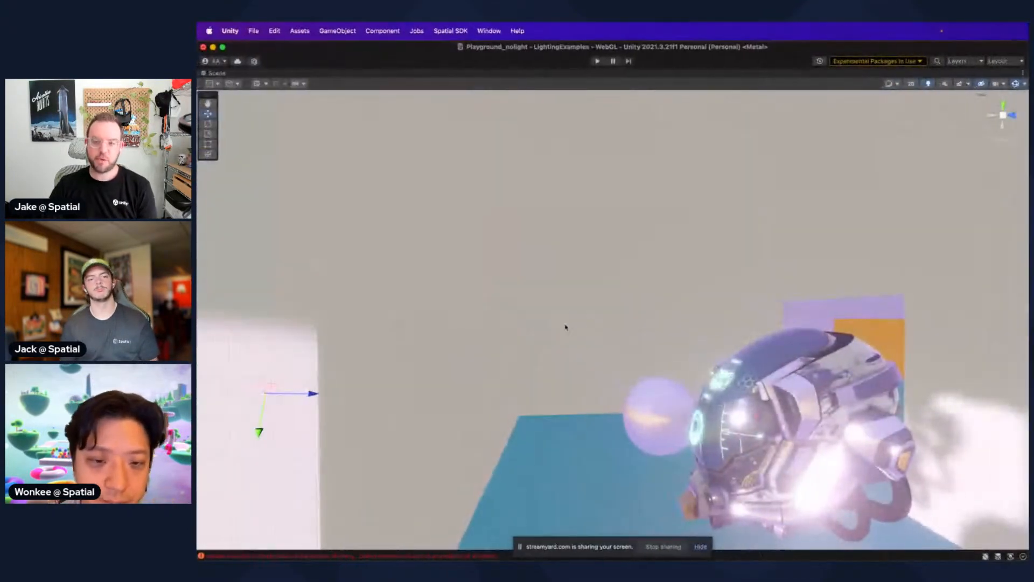
right_drag(565, 314, 666, 362)
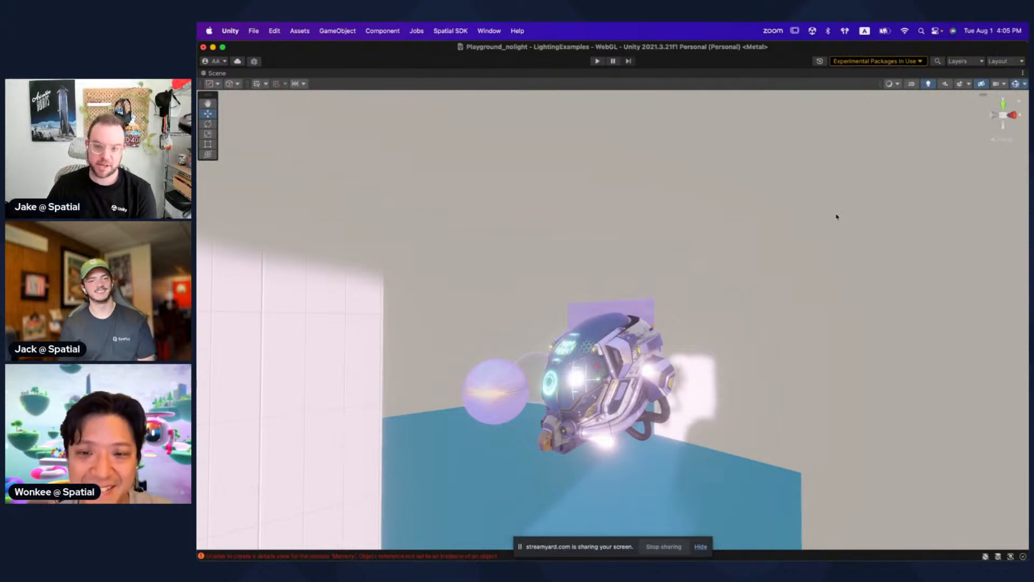
right_drag(836, 217, 703, 307)
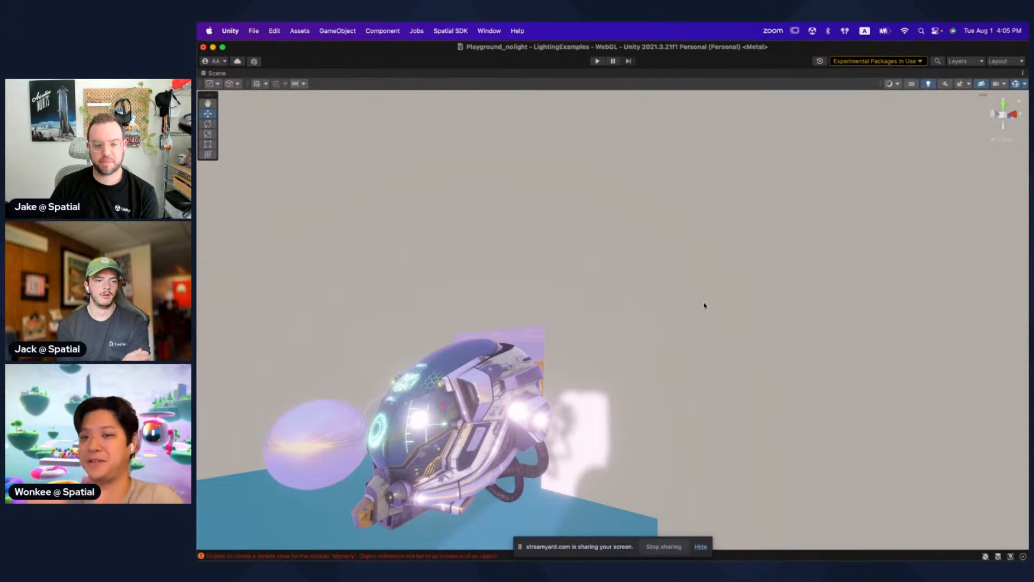
right_drag(704, 305, 610, 288)
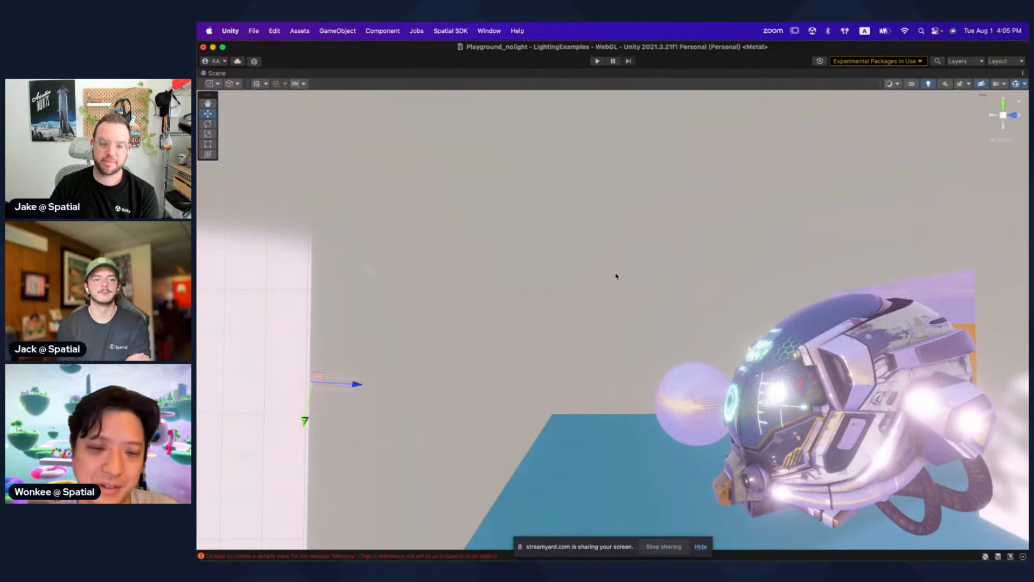
Step: Restore the full editor layout, check the environment tips slide in Chrome and return to the helmet in Unity
right_drag(631, 288, 586, 300)
key(shift+space)
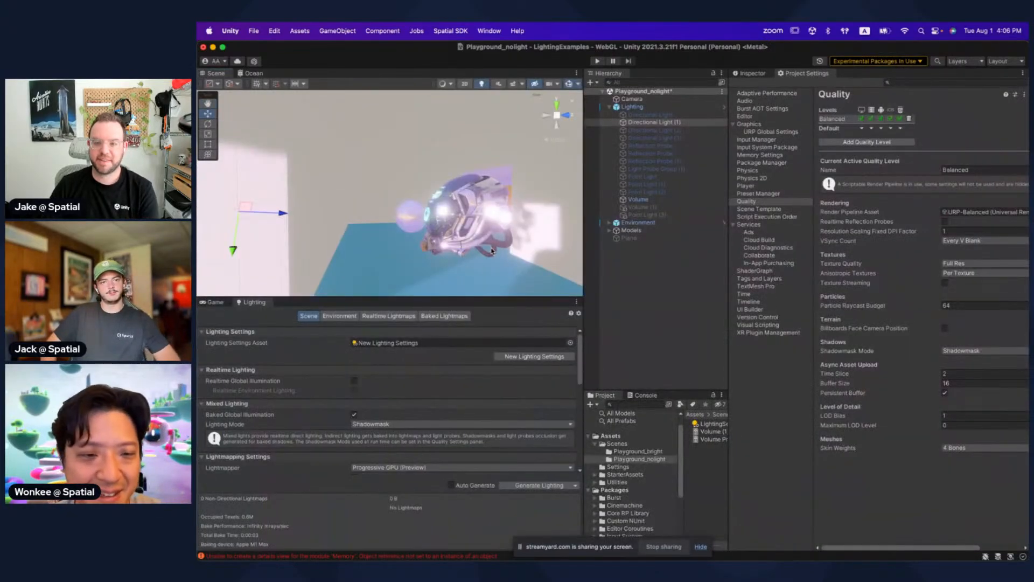
key(super+Tab)
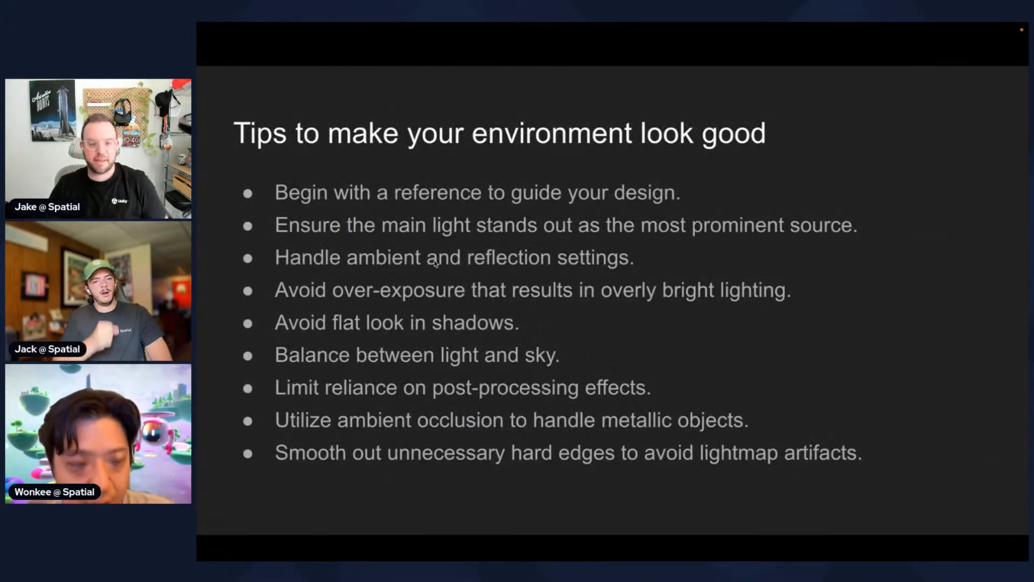
key(super+Tab)
mouse_move(476, 241)
right_down()
mouse_move(438, 224)
mouse_move(458, 240)
right_up()
Step: Set Direct Samples to 1 and both Indirect and Environment Samples to 8, and generate the scene's lighting
click(339, 316)
scroll(366, 379, down, 5)
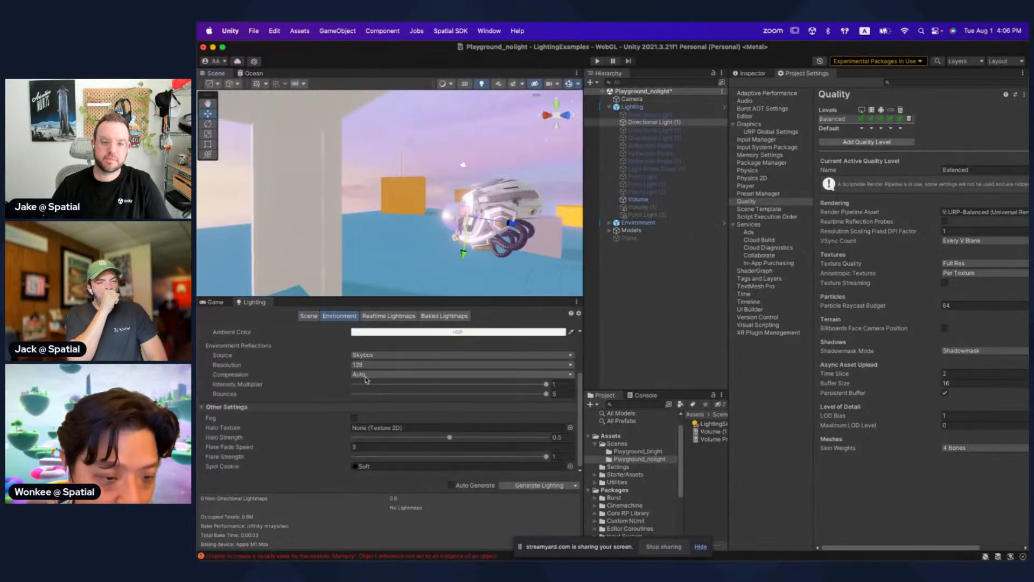
click(317, 315)
scroll(356, 361, down, 3)
click(370, 398)
text(1)
click(370, 408)
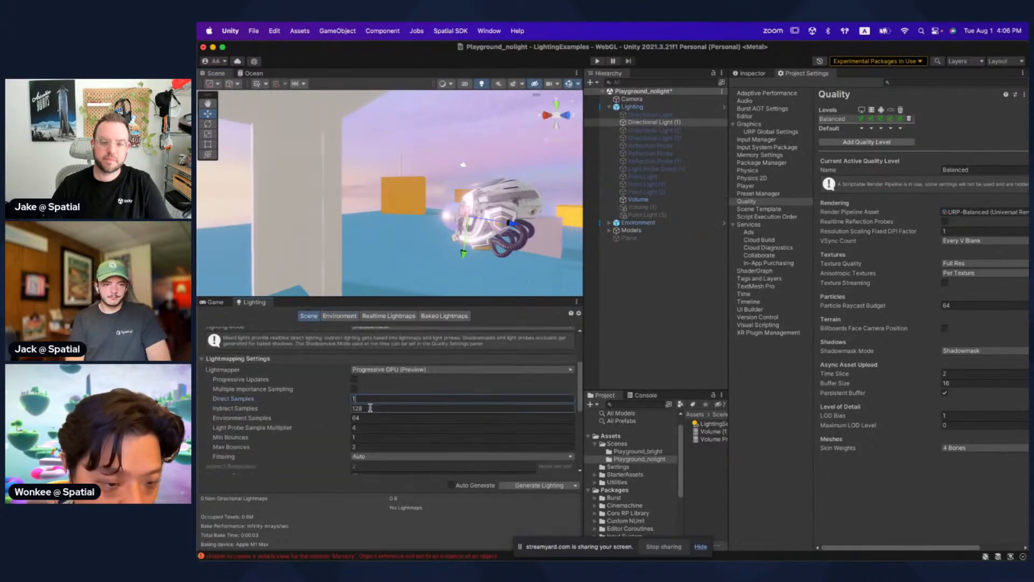
text(8)
click(377, 418)
text(1)
click(533, 485)
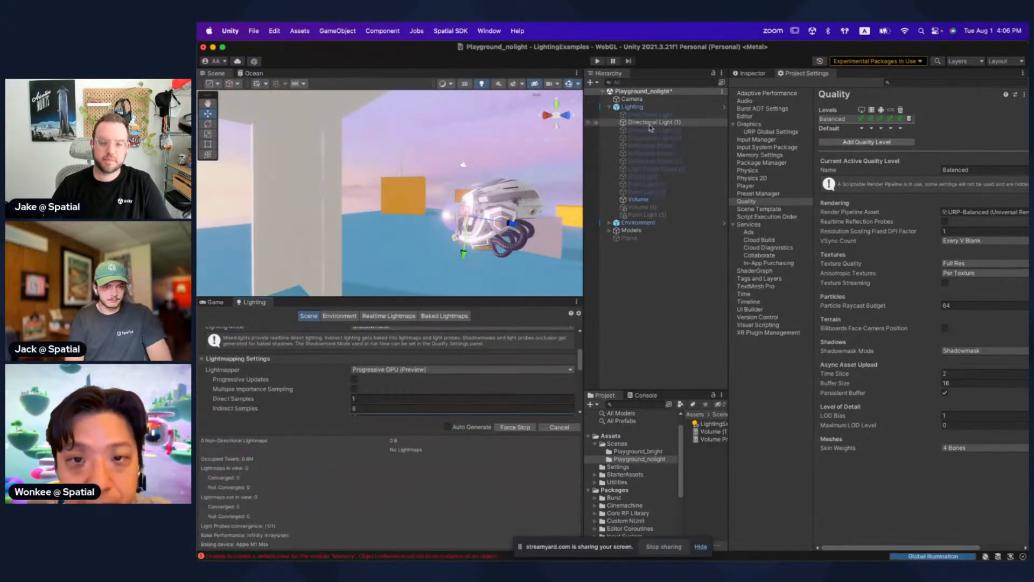
Step: Enable Directional Light (2) and Directional Light (3) in the Lighting group
click(667, 138)
shift+click(672, 131)
click(755, 76)
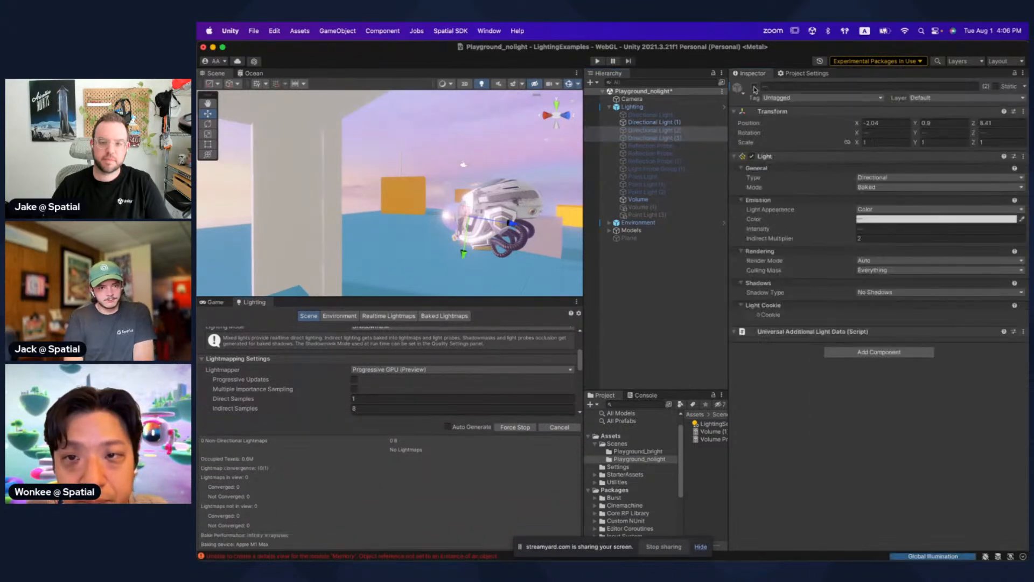
click(671, 169)
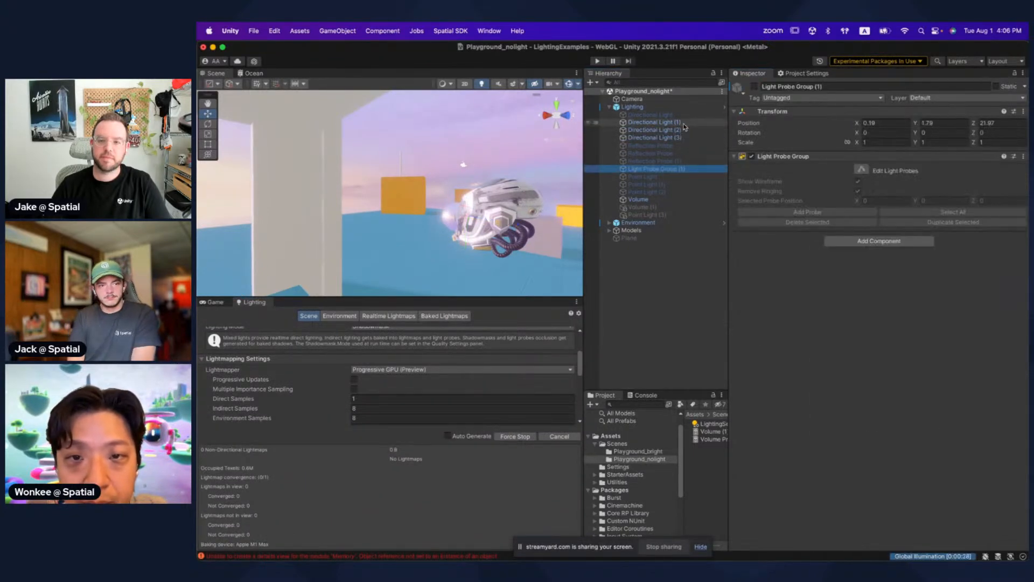
Step: Select Directional Light (1) and examine the baked result around the helmet and spheres in the maximized Scene view
click(684, 123)
right_drag(431, 202, 452, 197)
key(shift+space)
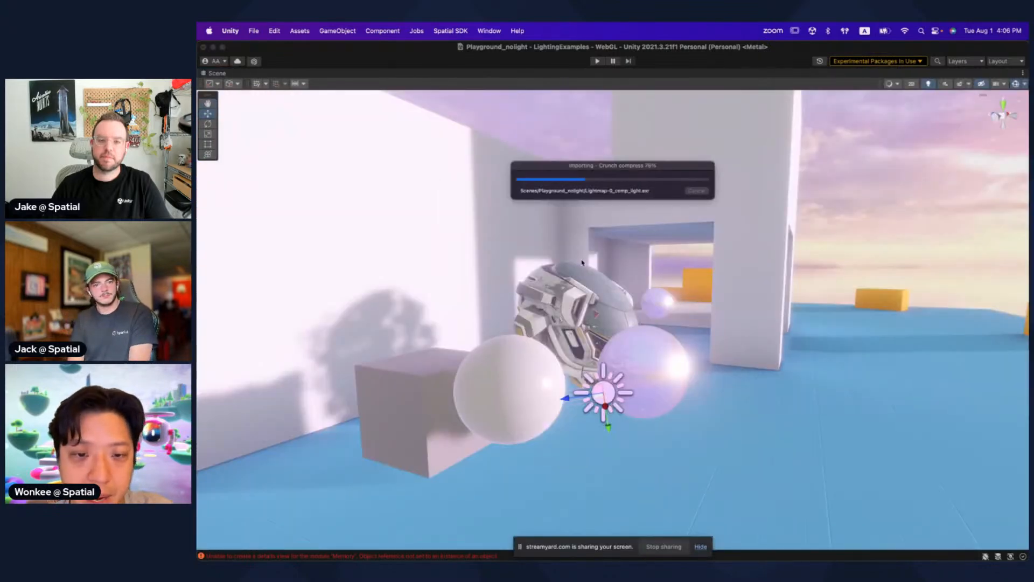
right_drag(463, 236, 542, 248)
key(shift+space)
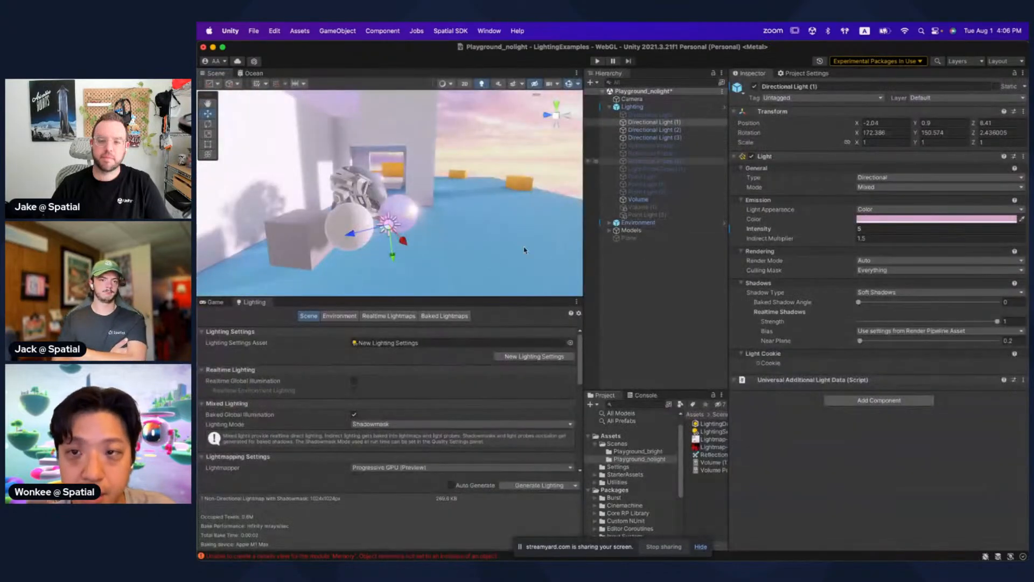
Step: Set the Exposure of the Skybox_sunset_LDR material to 1
click(339, 316)
double_click(385, 342)
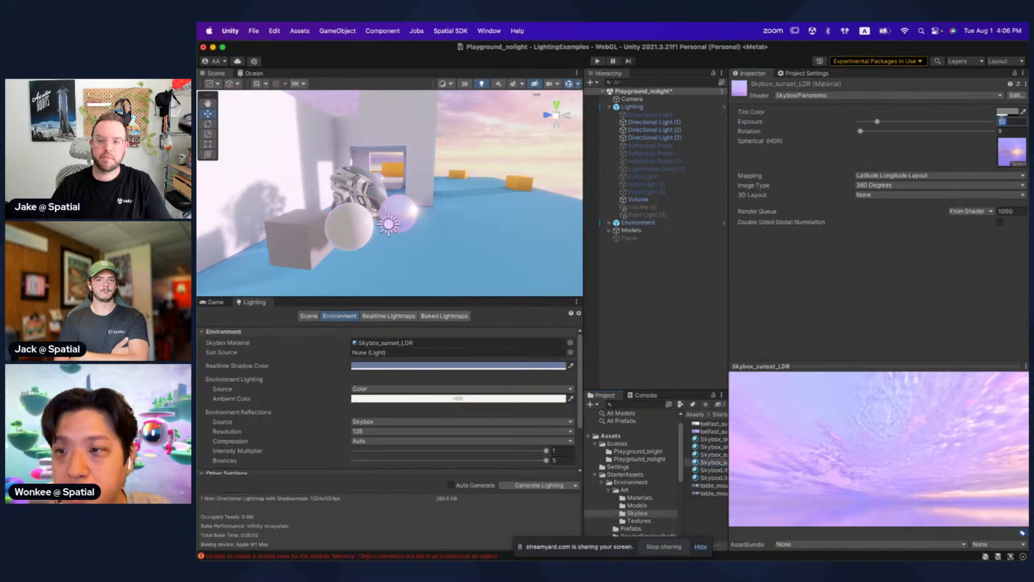
text(1)
right_drag(442, 164, 526, 164)
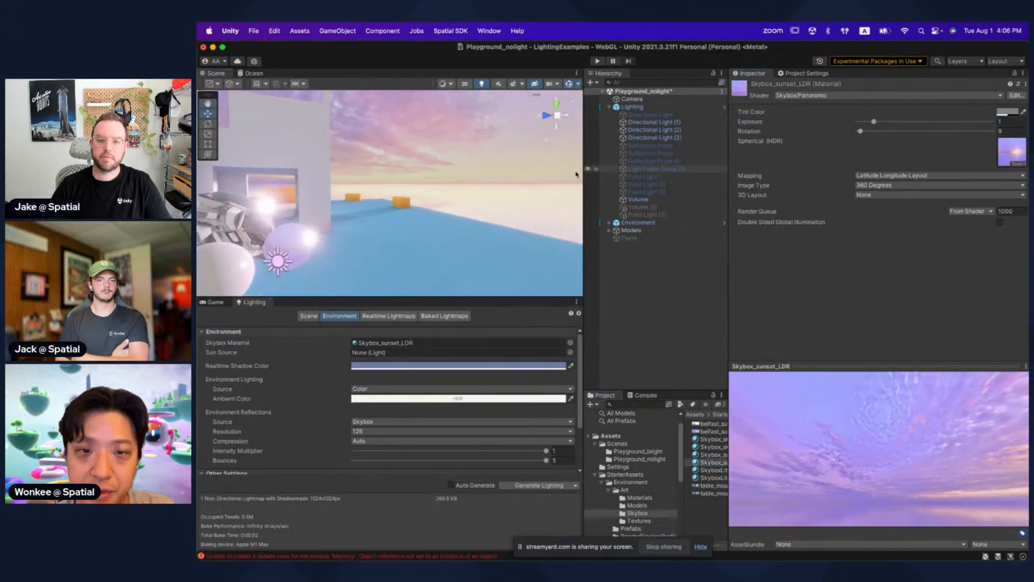
Step: Set the Lightmap Resolution to 6 texels per unit and generate the lighting again
click(310, 318)
scroll(368, 387, down, 5)
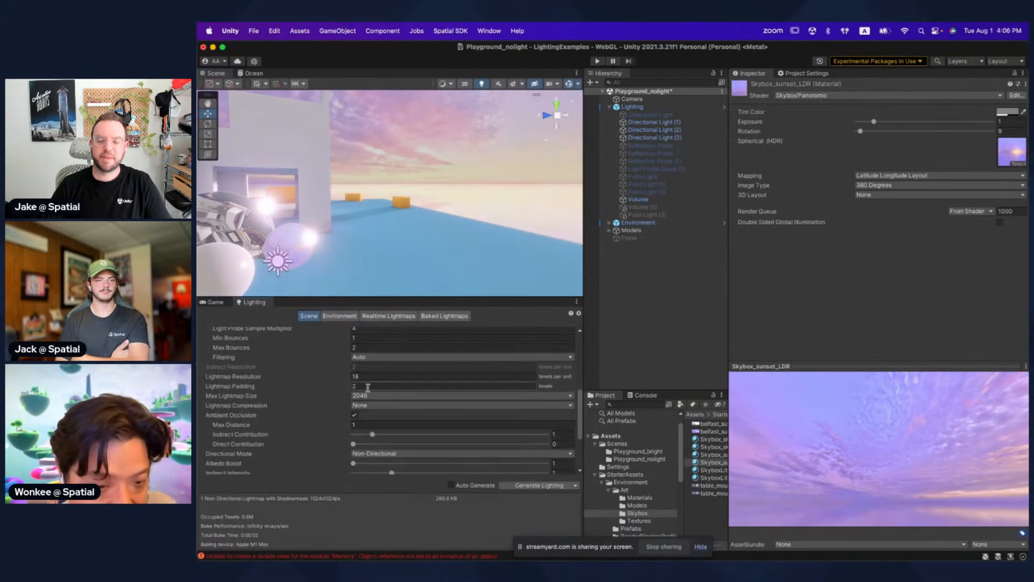
click(369, 377)
text(6)
click(515, 487)
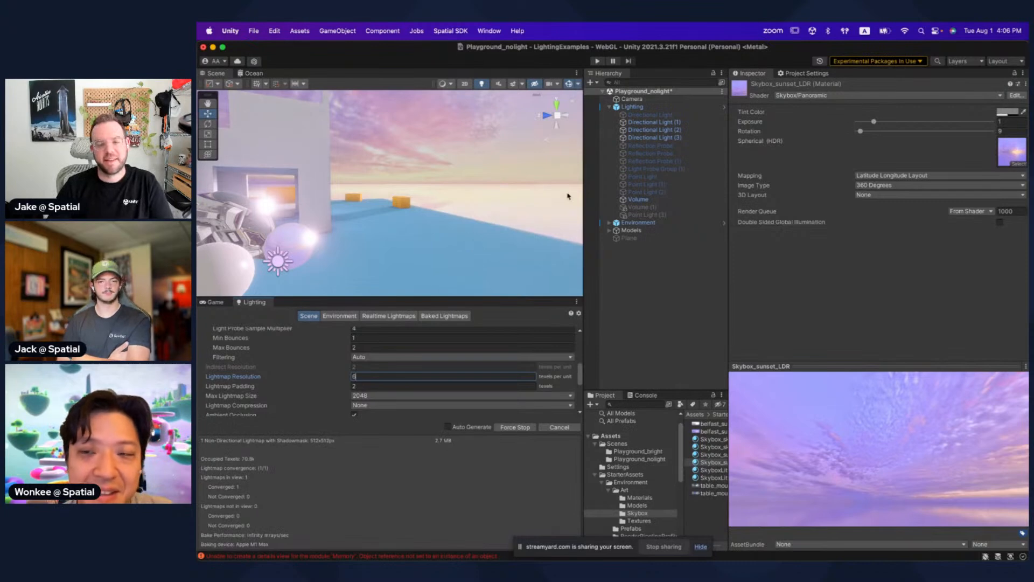
Step: Examine the balance between the sunset sky, the white building and the blue platform in the maximized Scene view
right_drag(409, 246, 501, 199)
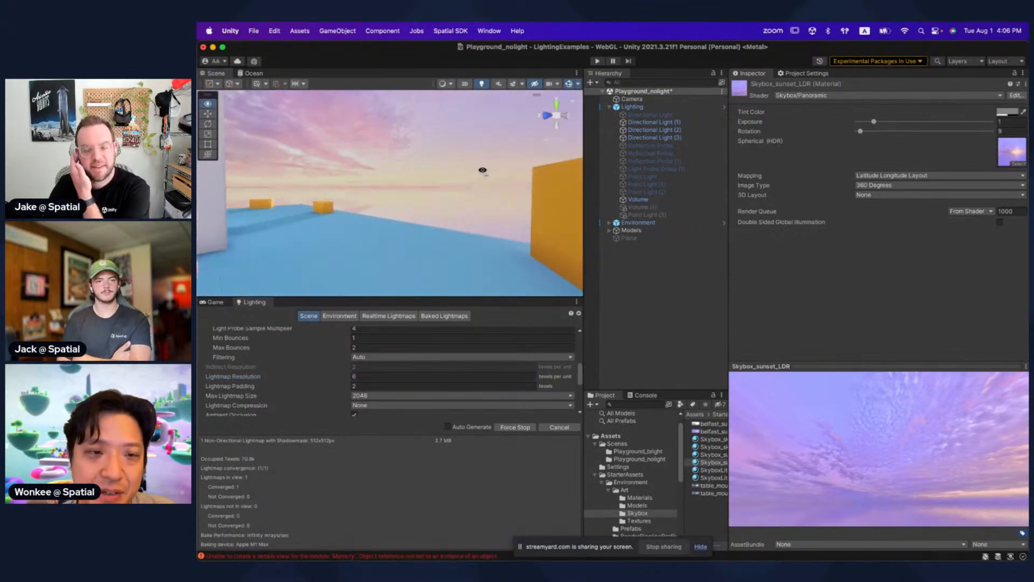
right_drag(385, 144, 345, 215)
key(shift+space)
right_drag(489, 199, 710, 255)
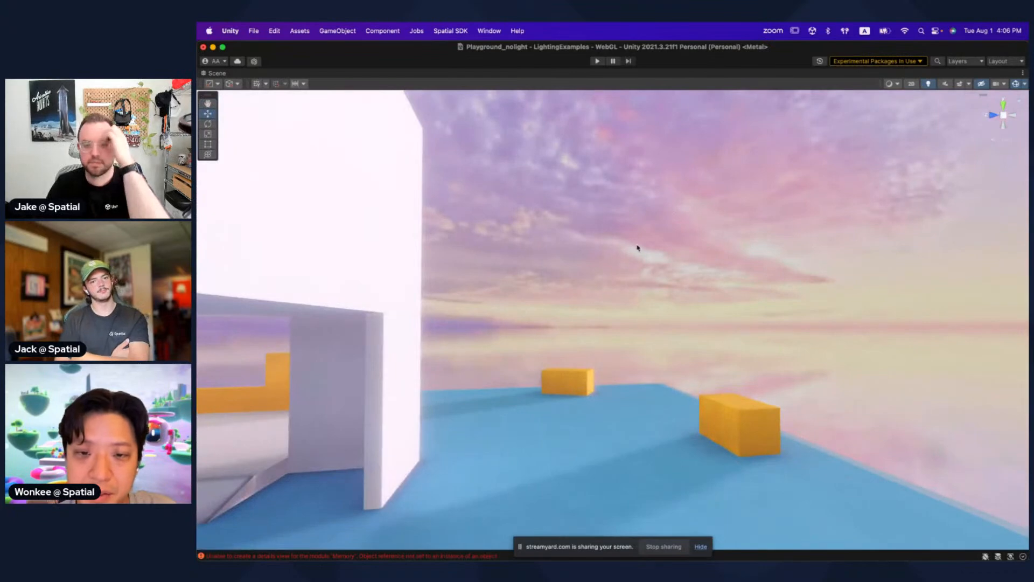
right_drag(637, 248, 275, 220)
right_drag(371, 227, 492, 244)
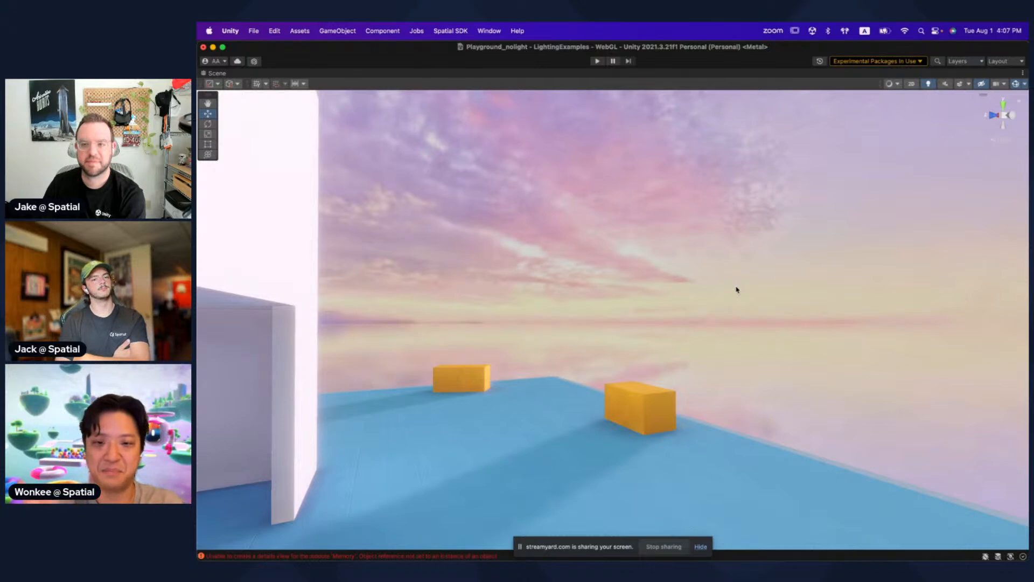
right_drag(720, 293, 659, 277)
key(shift+space)
Step: Set the Exposure of the Skybox_sunset_LDR material to 1.2 and generate the lighting
right_drag(478, 247, 416, 184)
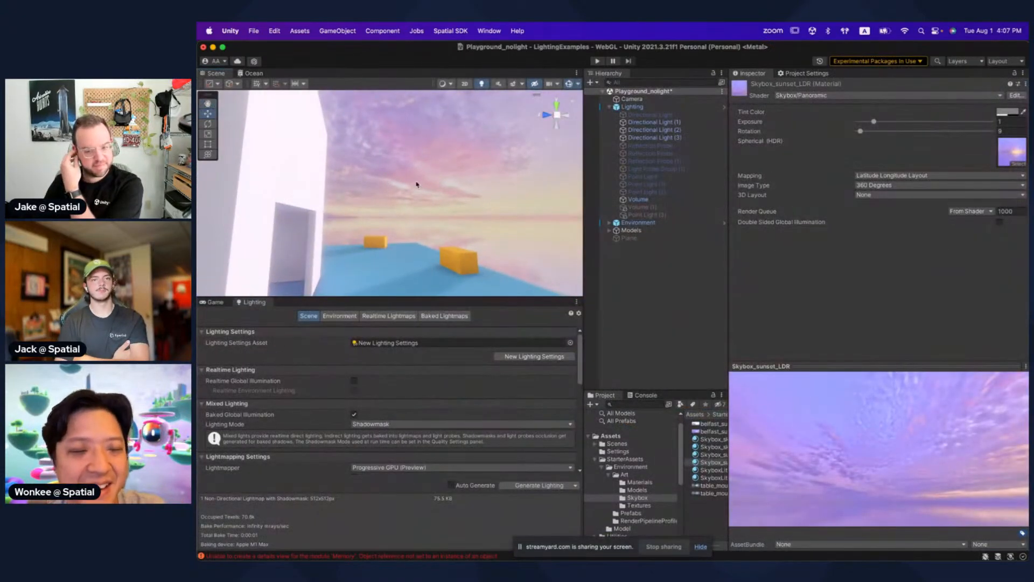
right_drag(497, 219, 501, 190)
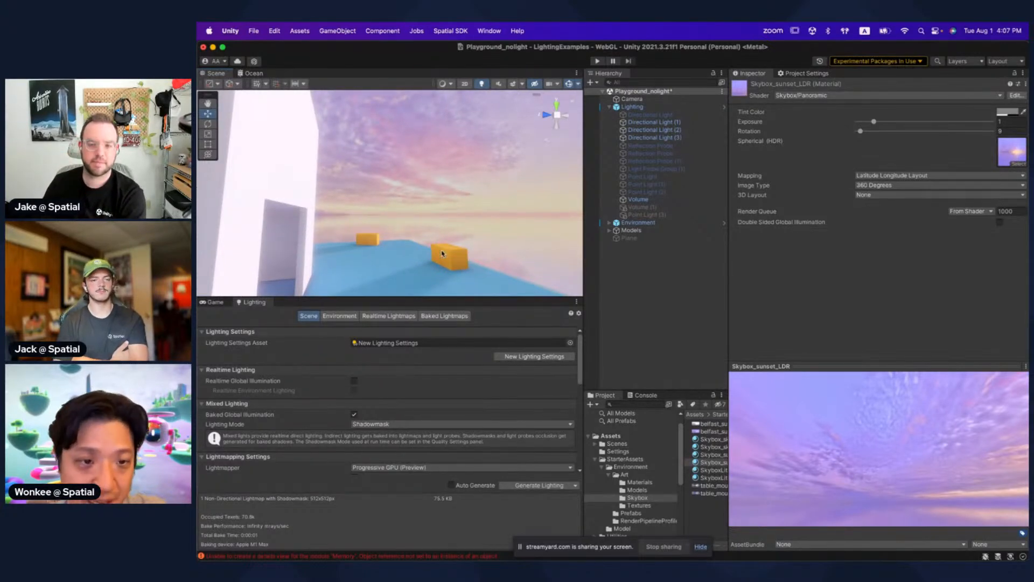
right_drag(442, 253, 402, 247)
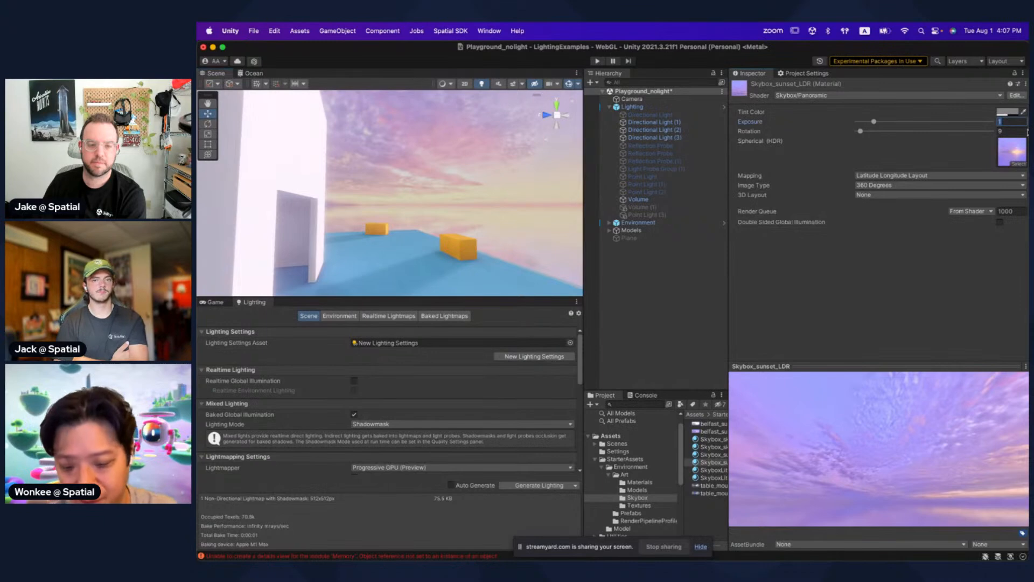
text(.2)
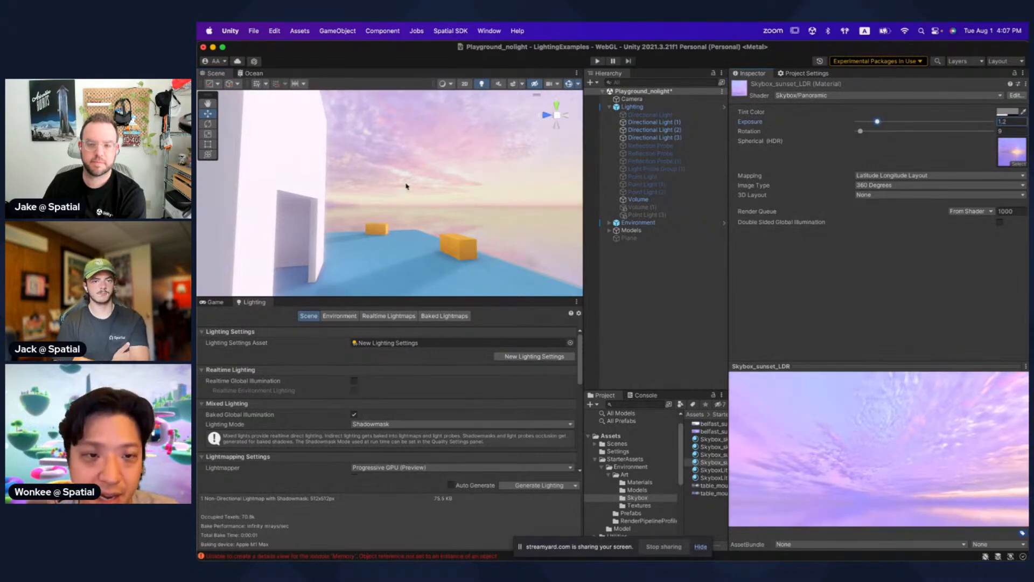
click(508, 486)
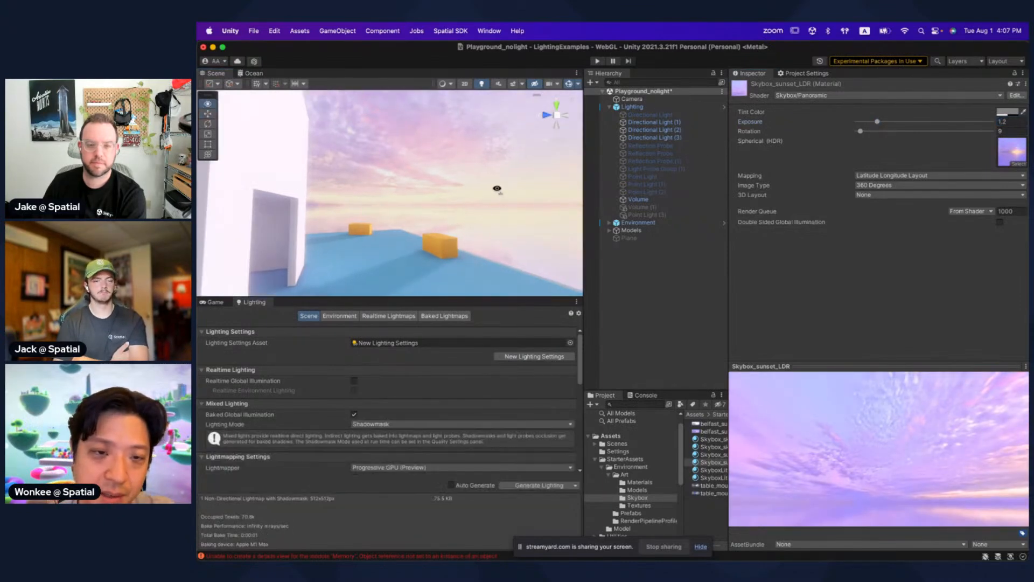
Step: Maximize the Scene view and examine the brighter sky against the building and platform, restoring the layout when done
key(shift+space)
right_drag(719, 267, 803, 283)
right_drag(743, 245, 617, 263)
right_drag(690, 246, 732, 255)
key(shift+space)
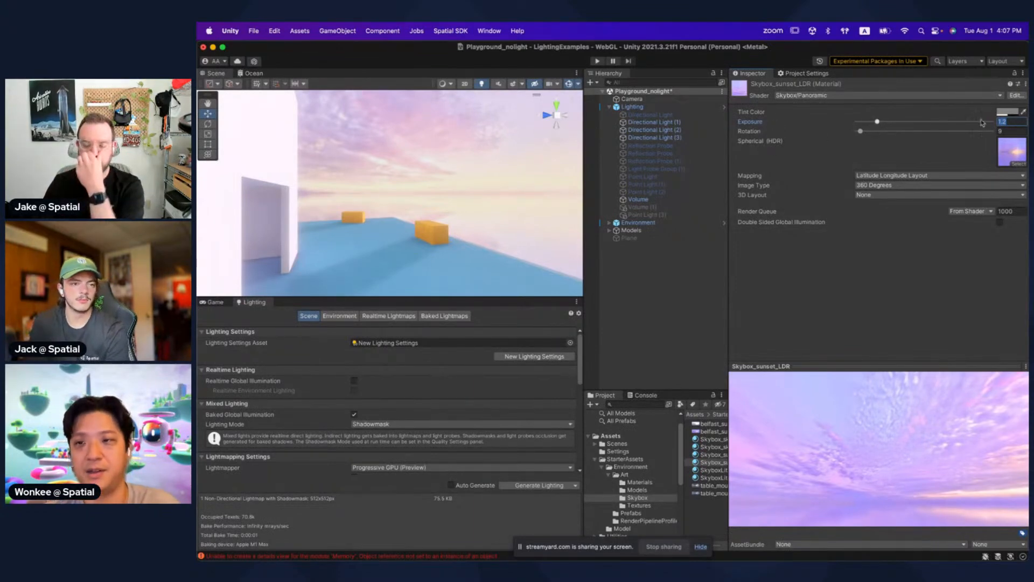
Step: Compare the sky's brightness by setting the skybox Exposure to 1 and back to 1.2
right_drag(446, 171, 434, 204)
right_drag(470, 222, 422, 201)
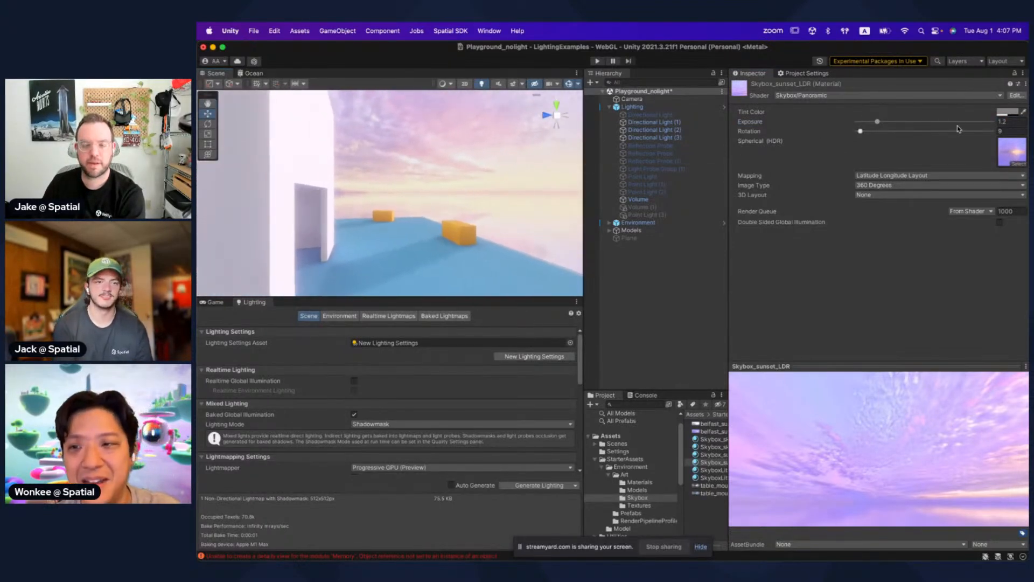
text(1)
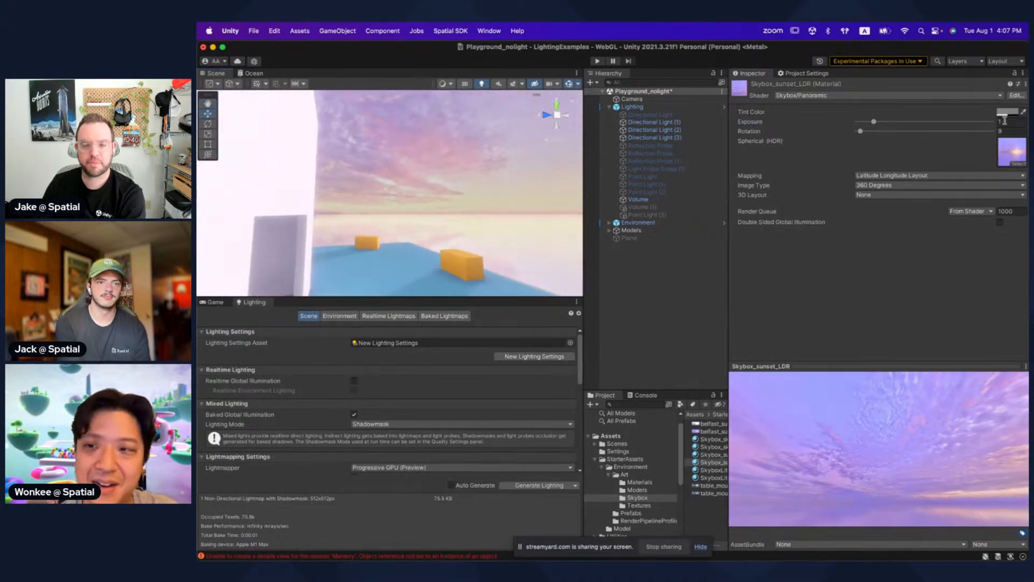
text(.2)
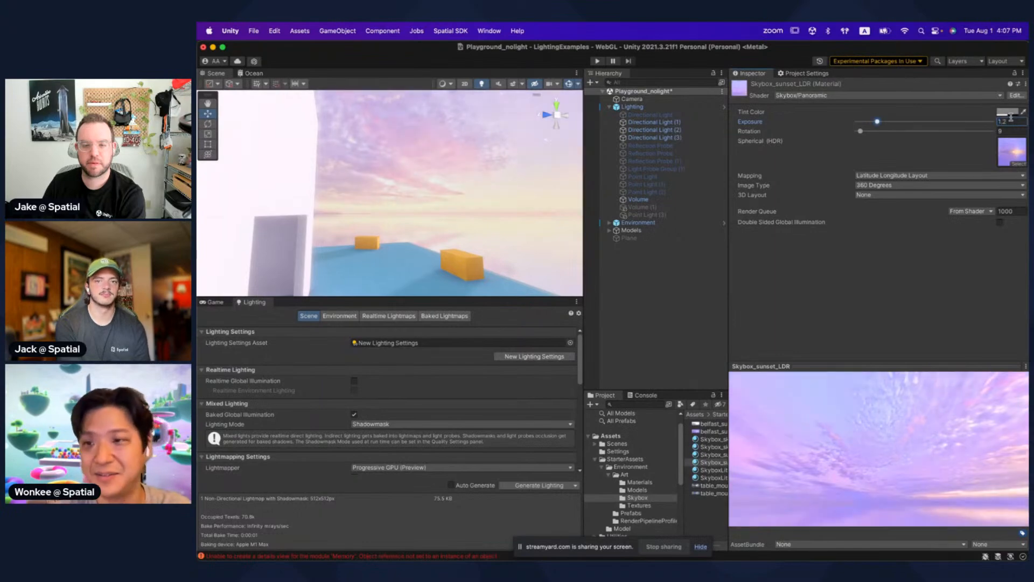
Step: Switch to the agora Unity project and examine the environment_agora_var3 scene from the water area into the marble corridor
mouse_move(1026, 328)
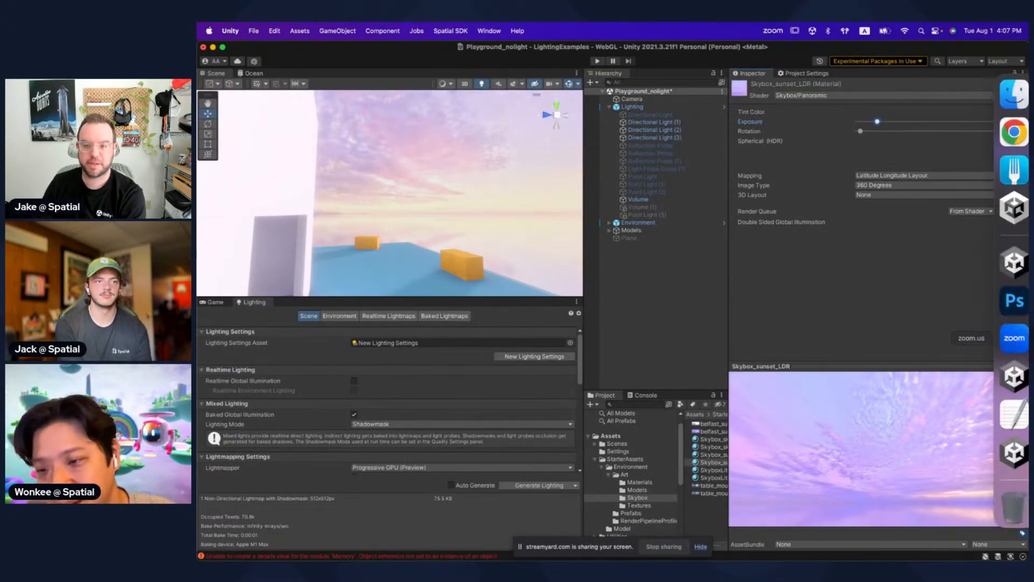
click(1008, 374)
alt+drag(468, 260, 446, 222)
key(shift+space)
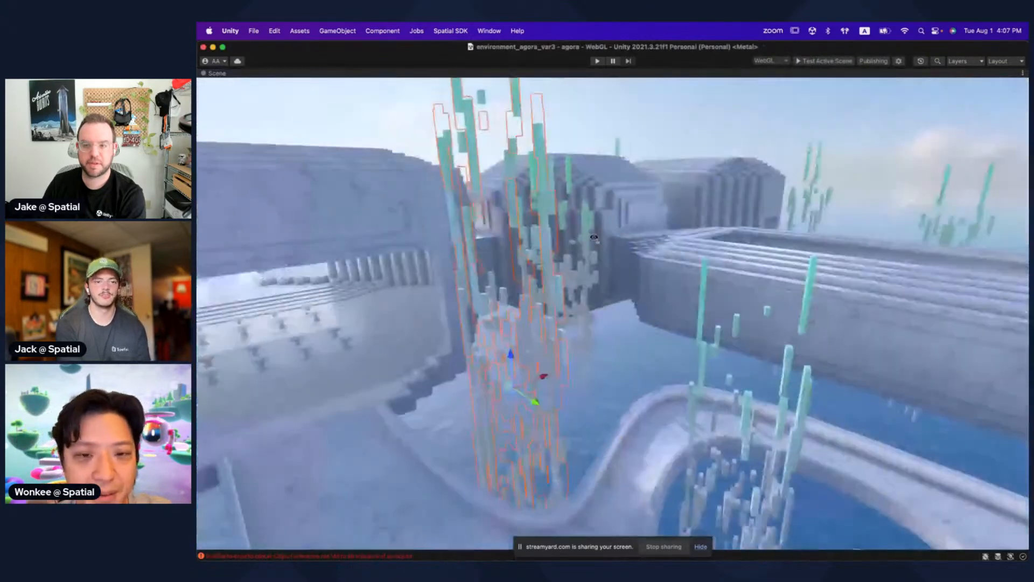
scroll(616, 233, up, 5)
alt+drag(616, 233, 582, 275)
key(w)
right_drag(582, 276, 801, 235)
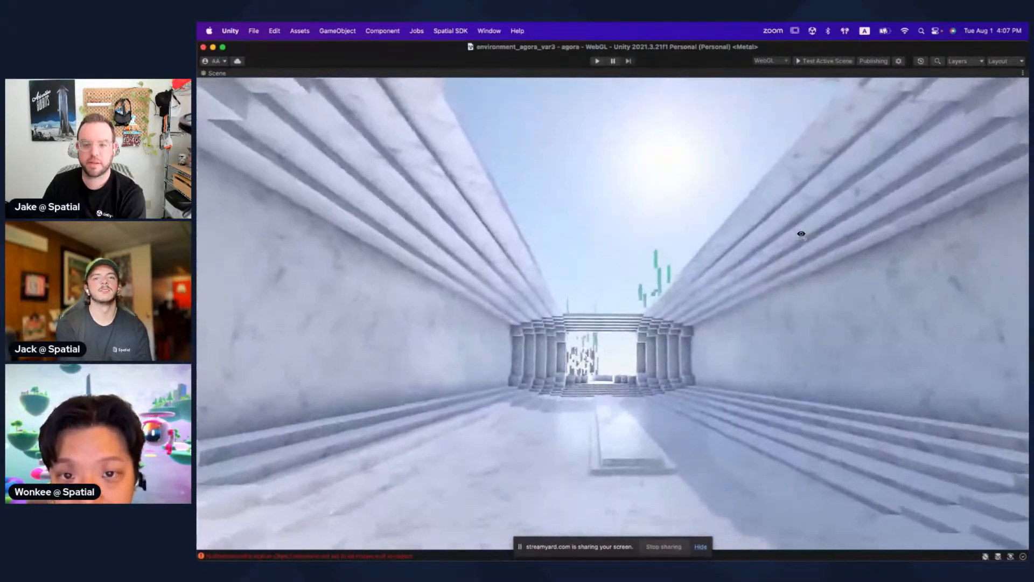
Step: Restore the editor layout and expand the Lights object in the scene's object tree
key(shift+space)
scroll(667, 196, down, 8)
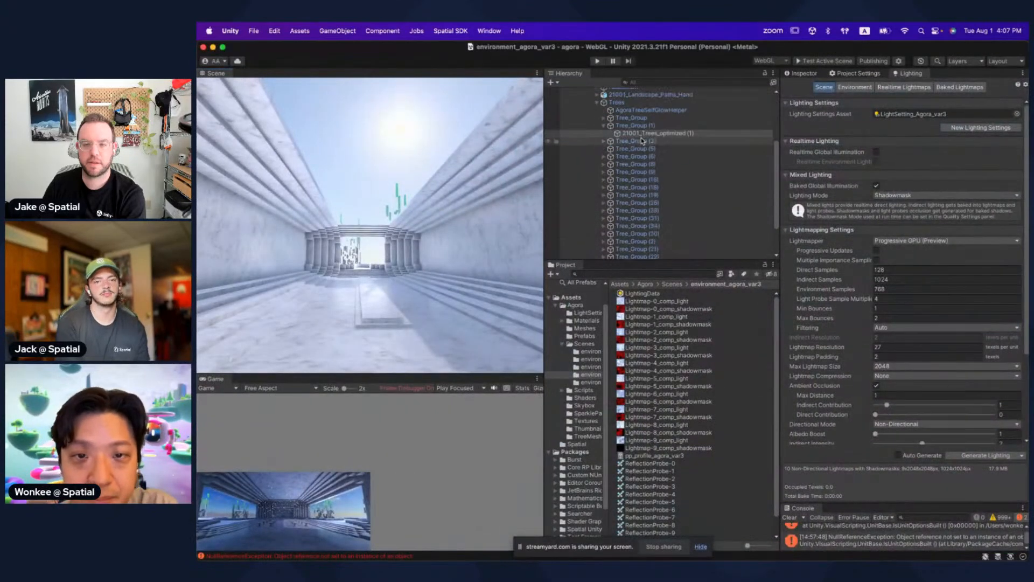
click(622, 255)
key(Right)
key(Right)
key(Right)
key(Right)
key(Right)
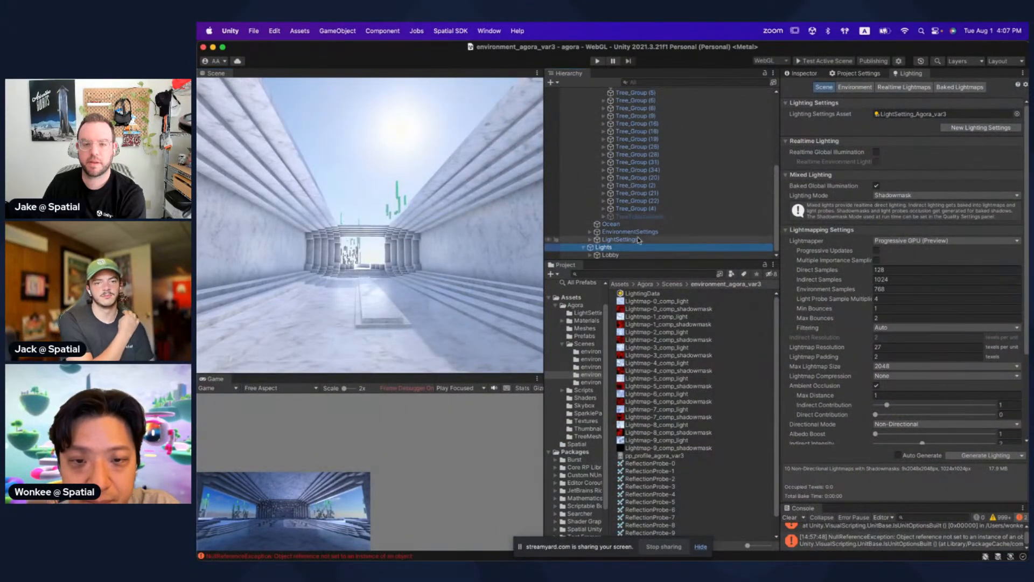
scroll(656, 227, down, 1)
scroll(656, 227, down, 1)
Step: Select the Bloom object nested under Directional Light (3) in Lights_var3
key(Down)
key(Down)
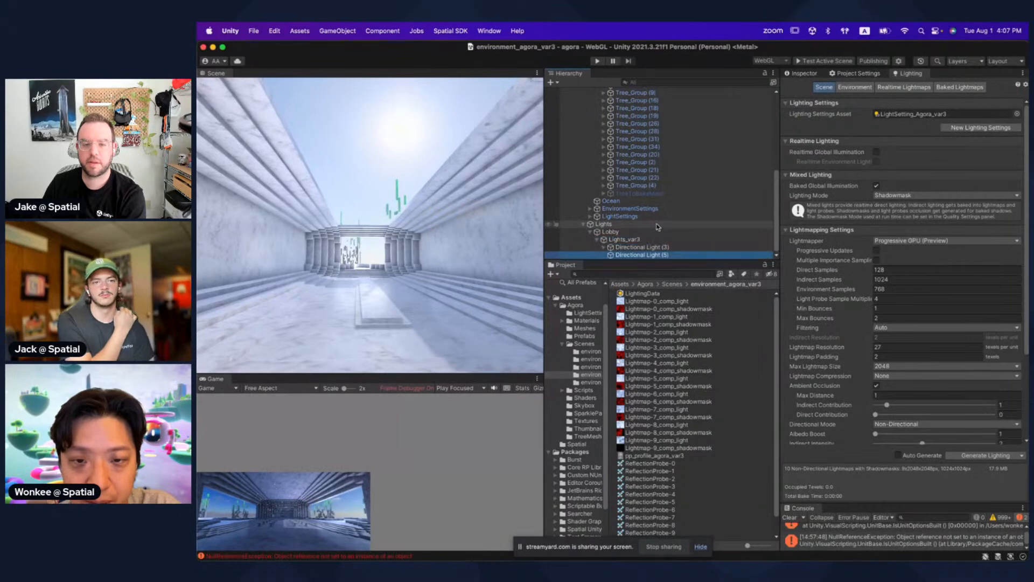
key(Up)
key(Right)
key(Right)
Step: Set the Bloom sphere's Z position to -1000
click(808, 73)
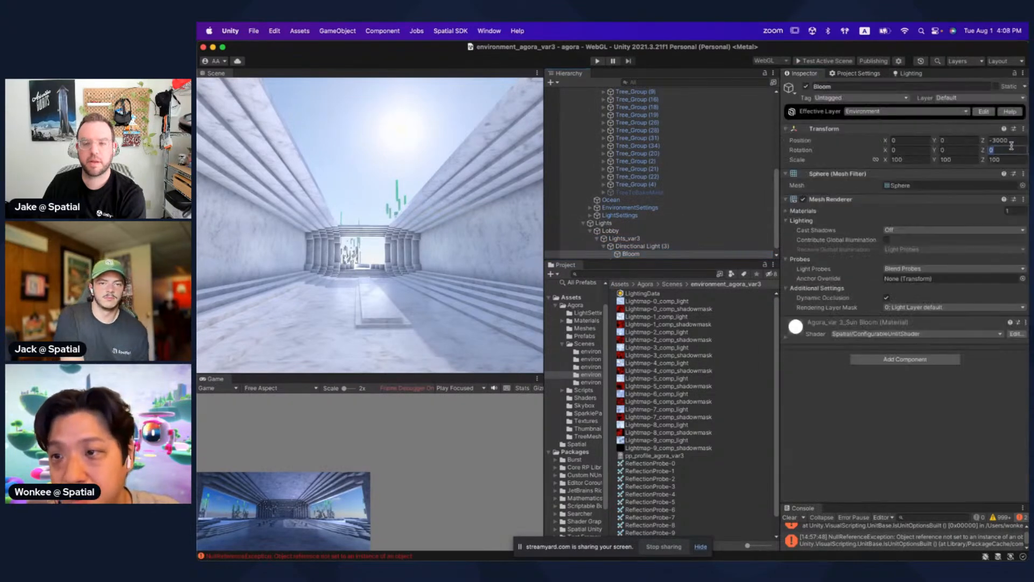
text(-1000)
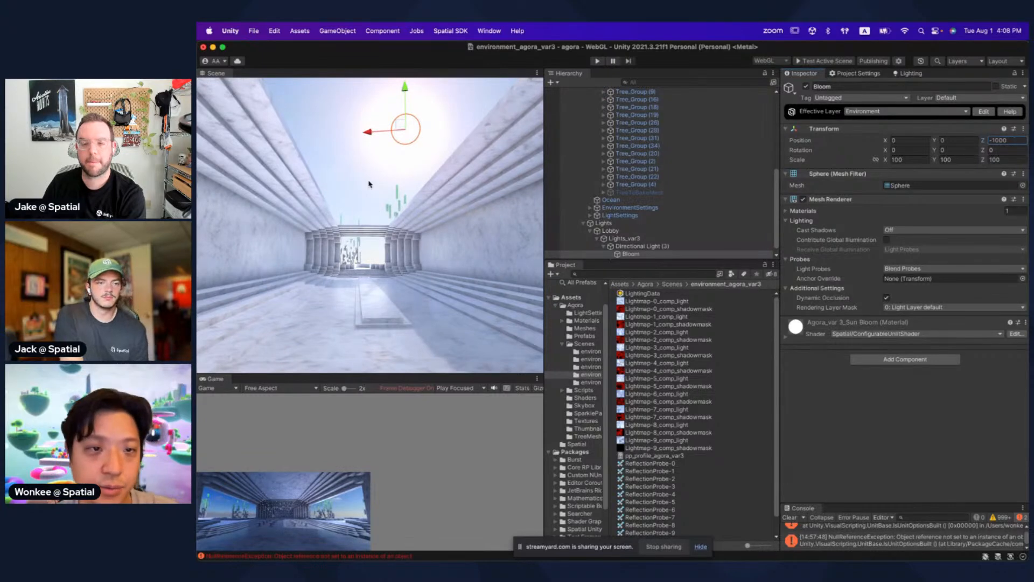
right_drag(368, 184, 374, 185)
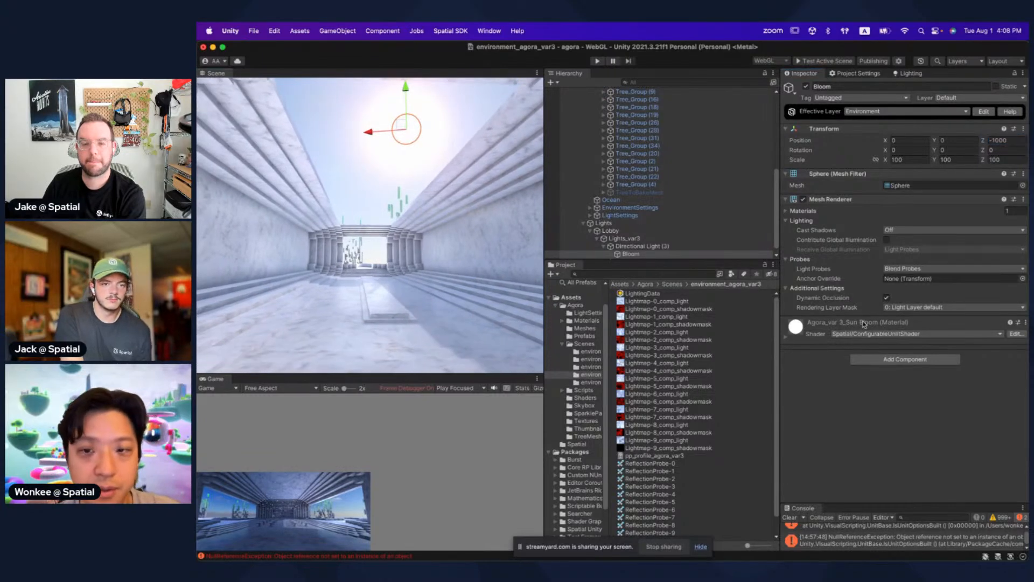
Step: Expand the Bloom object's Agora_var 3_Sun Bloom material and examine its color and color multiplier settings
click(836, 326)
scroll(824, 269, down, 5)
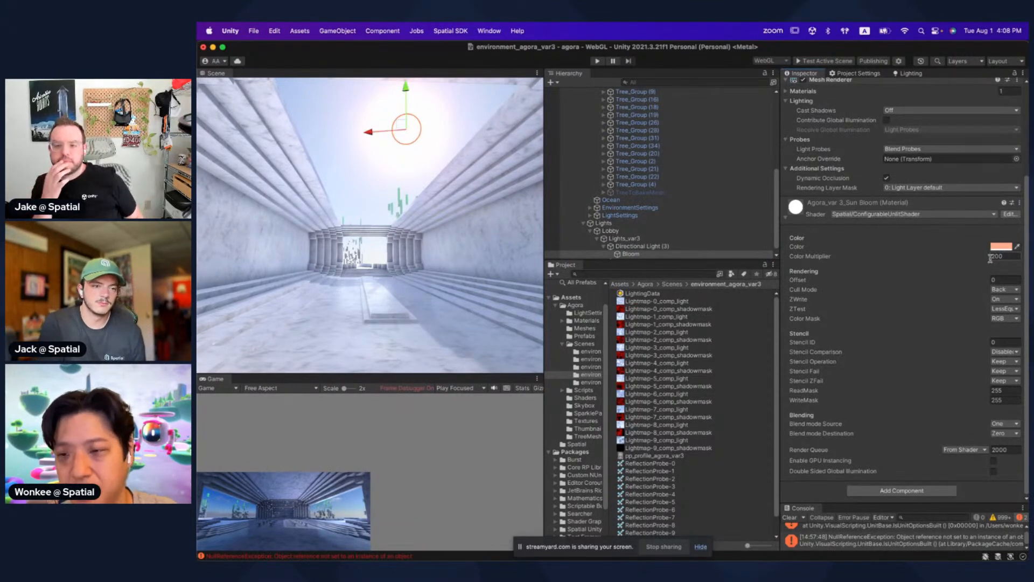
key(s)
right_drag(509, 206, 508, 209)
Step: Examine the sun's glow from the marble corridor and the outdoor walkways in an enlarged Scene view
key(shift+space)
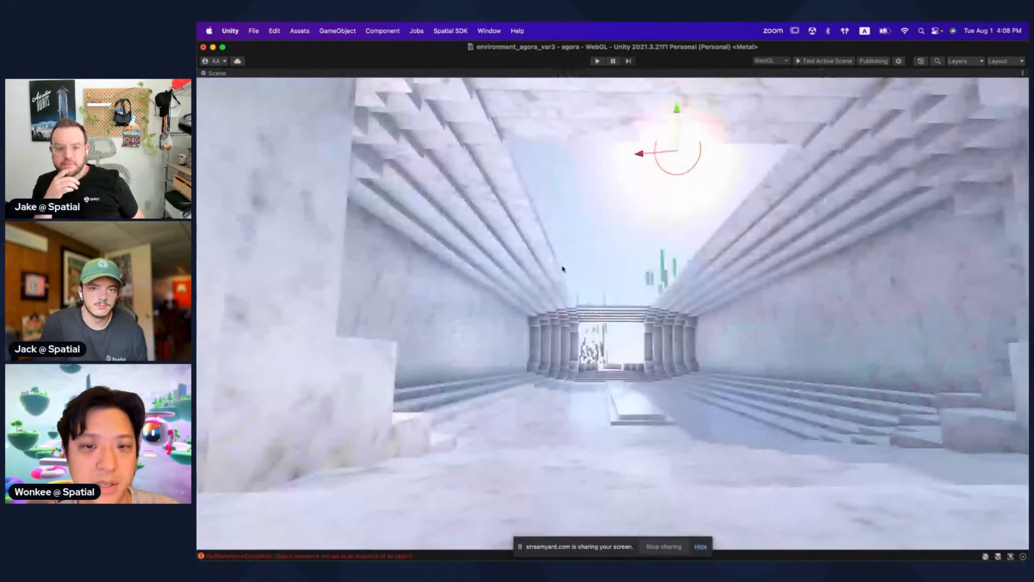
right_drag(562, 268, 625, 286)
click(599, 282)
right_drag(648, 228, 711, 167)
key(s)
key(w)
mouse_move(724, 122)
right_down()
mouse_move(722, 143)
mouse_move(731, 140)
right_up()
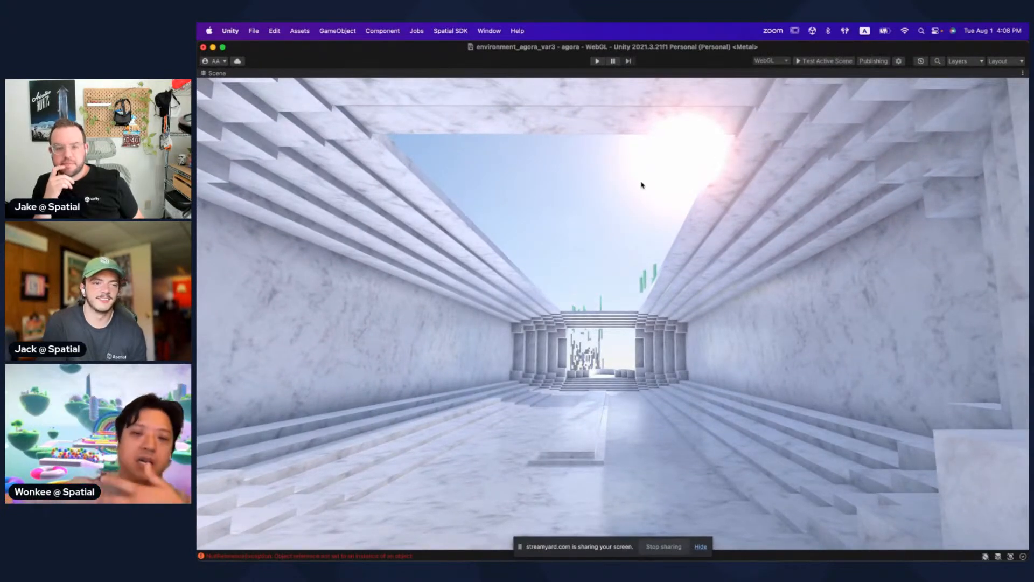
right_drag(640, 185, 626, 228)
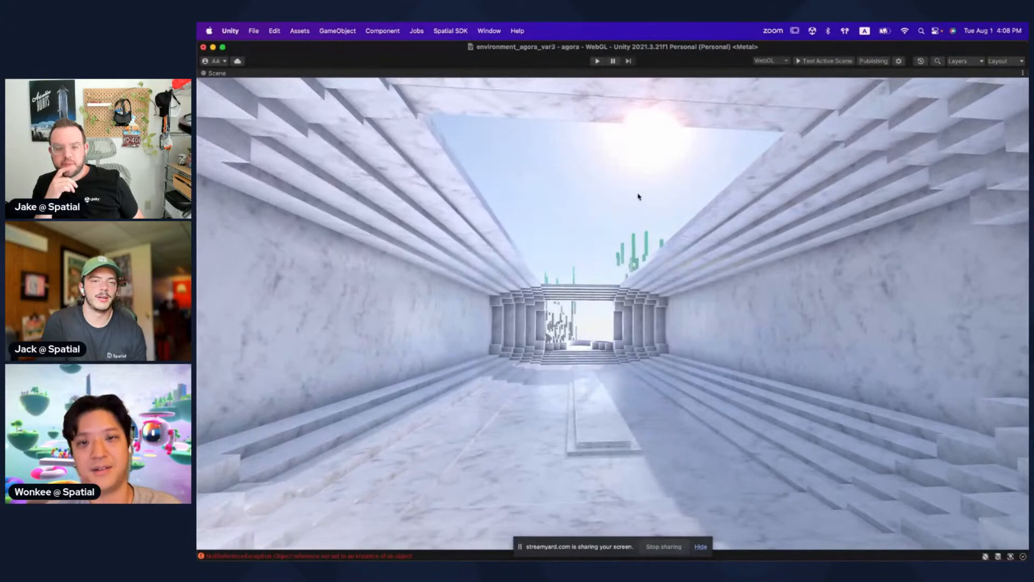
mouse_move(639, 196)
right_down()
mouse_move(636, 220)
mouse_move(632, 192)
mouse_move(649, 194)
right_up()
key(shift+space)
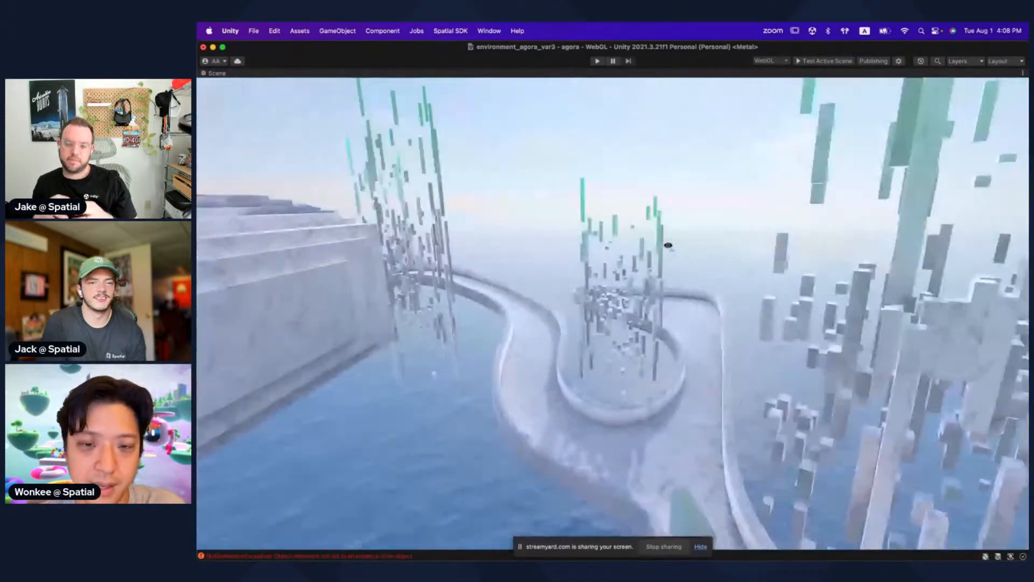
right_drag(668, 246, 487, 260)
key(shift+space)
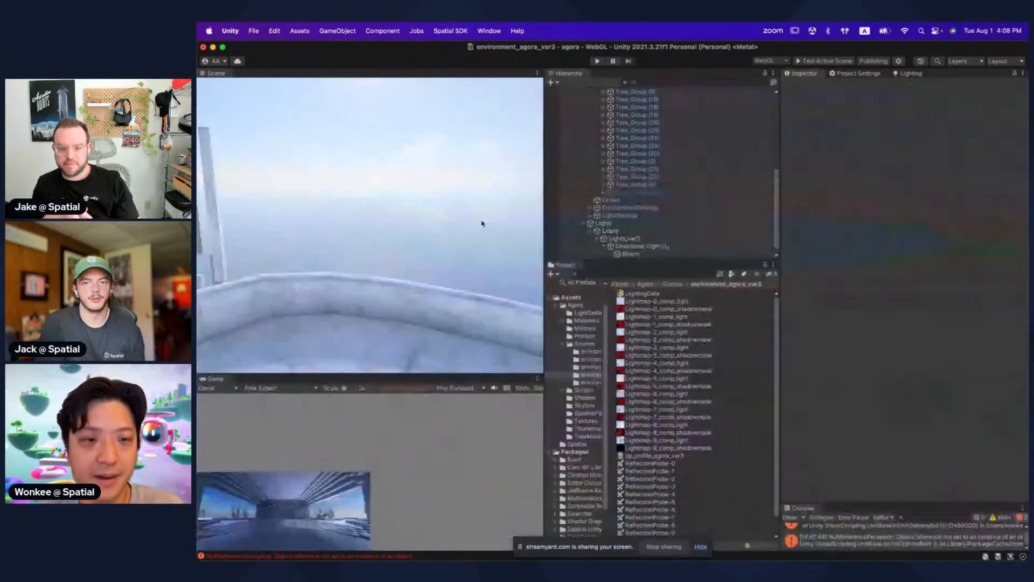
Step: Check the environment tips slide and switch to the LightingExamples Unity project
key(super+Tab)
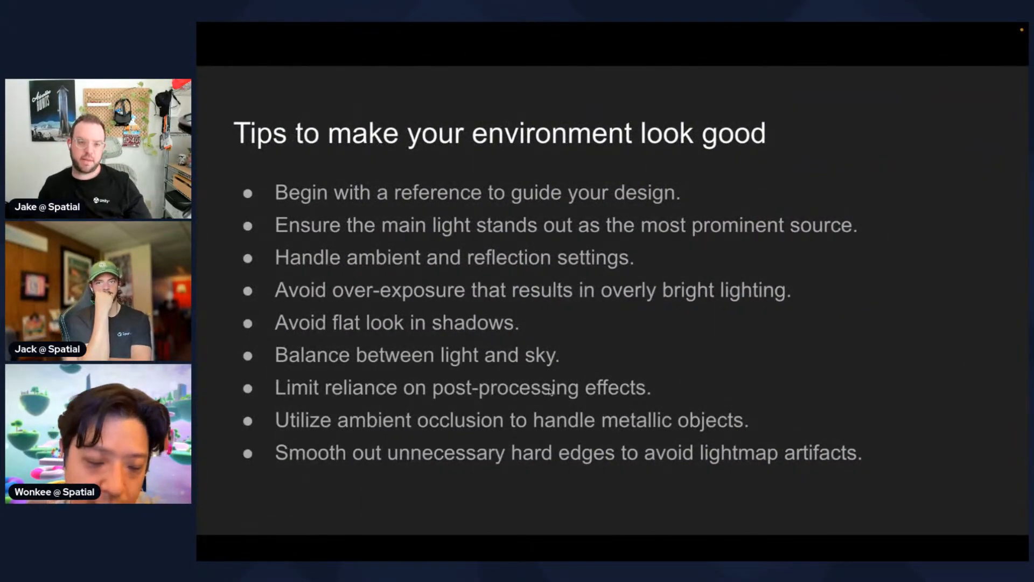
key(super+Tab)
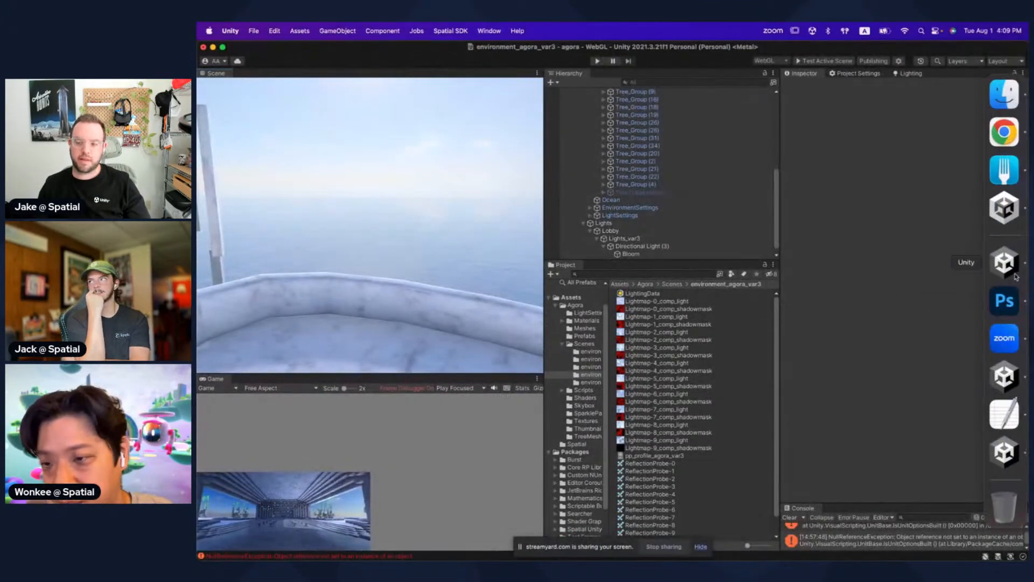
click(1003, 261)
Step: Select the Volume object under Lighting in Playground_nolight and bring up its post-processing overrides
right_drag(458, 237, 392, 252)
click(653, 107)
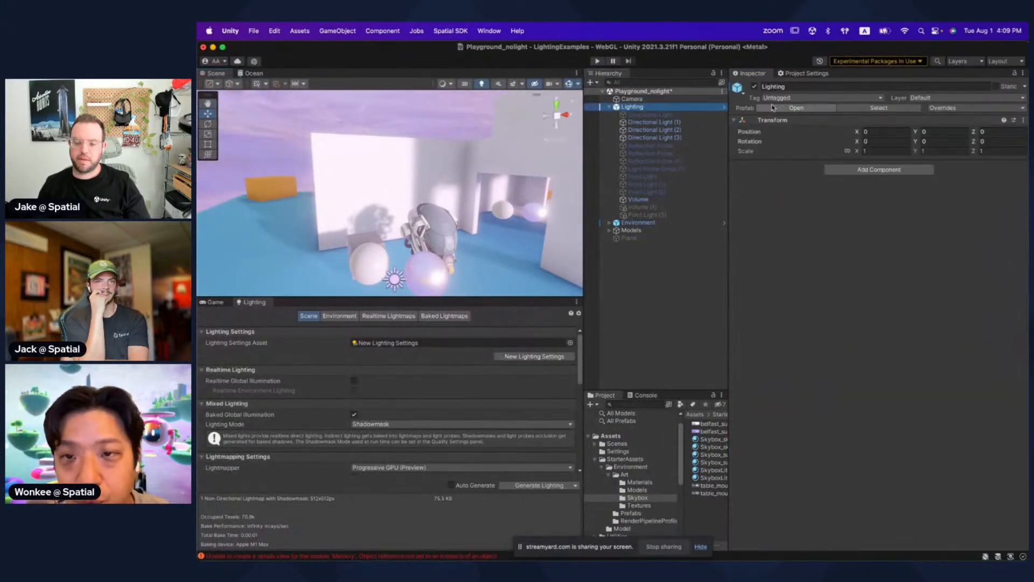
click(797, 73)
click(668, 200)
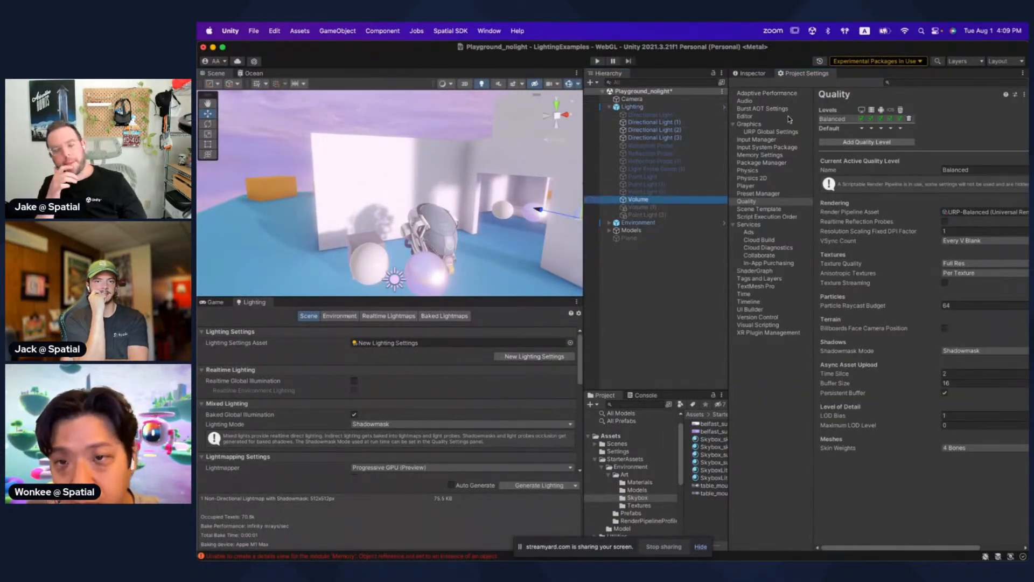
click(751, 73)
scroll(856, 306, down, 2)
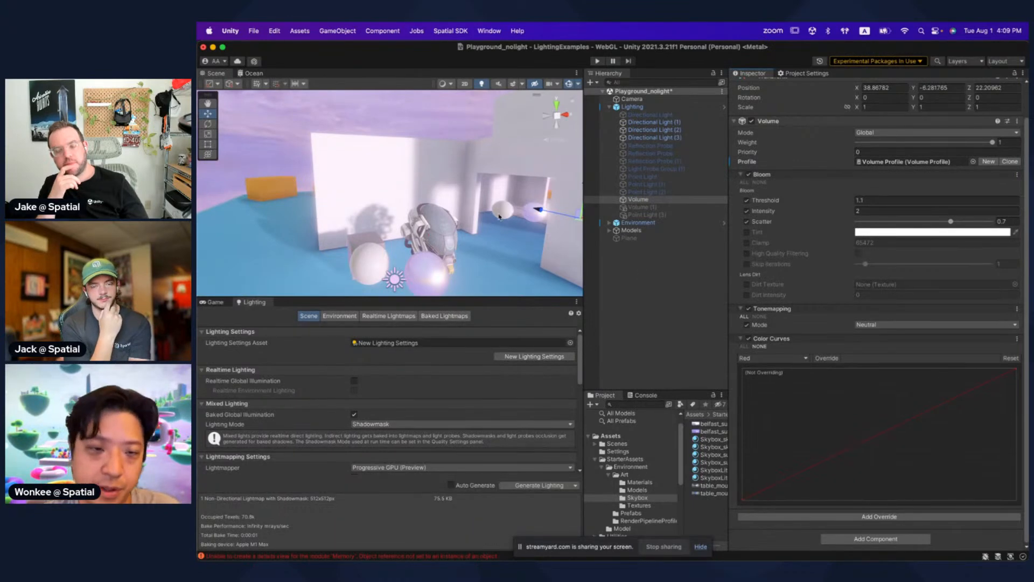
Step: Add a Color Adjustments override to the Volume with contrast 28 and post exposure -0.72
click(883, 516)
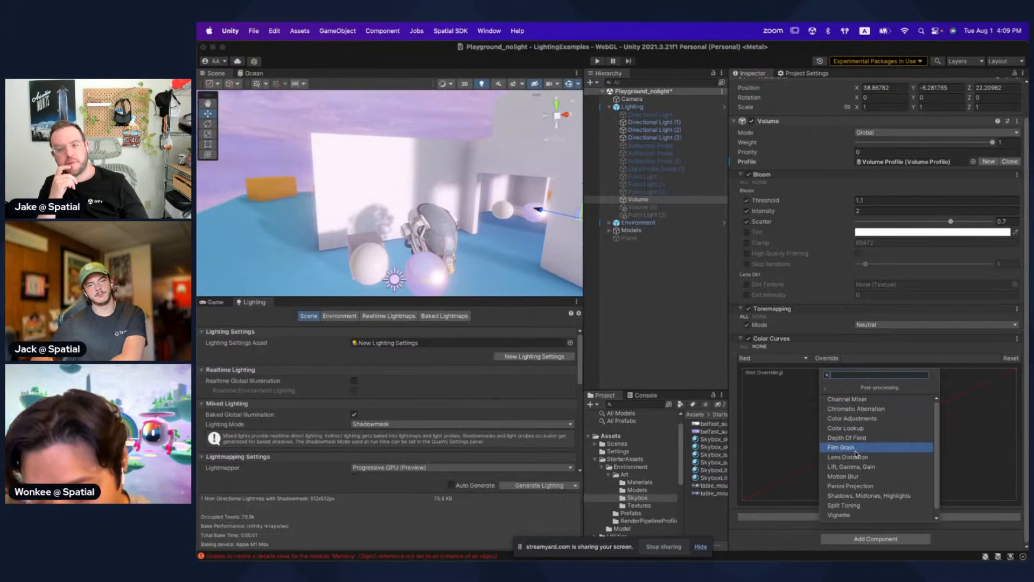
click(855, 419)
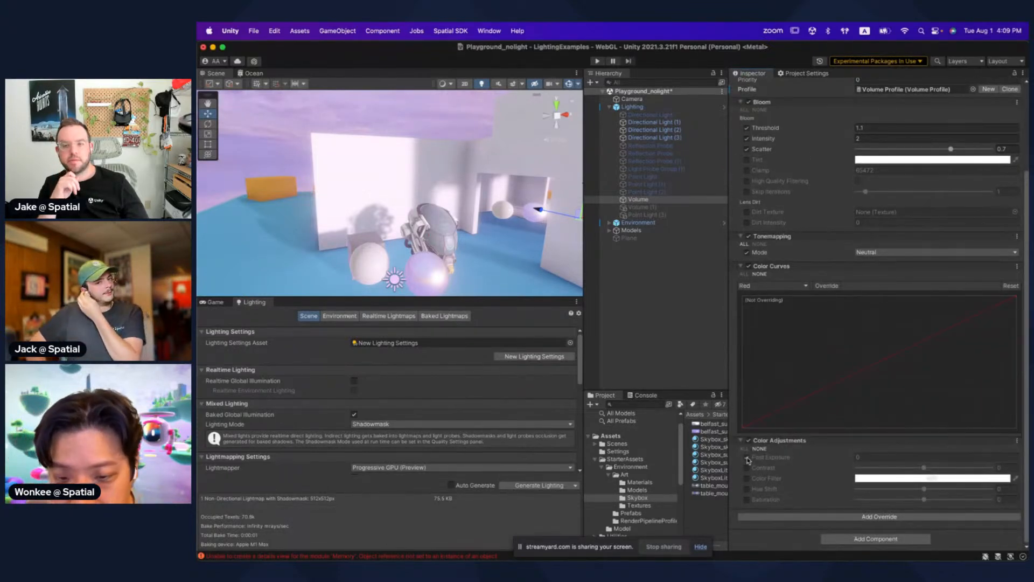
drag(935, 468, 941, 468)
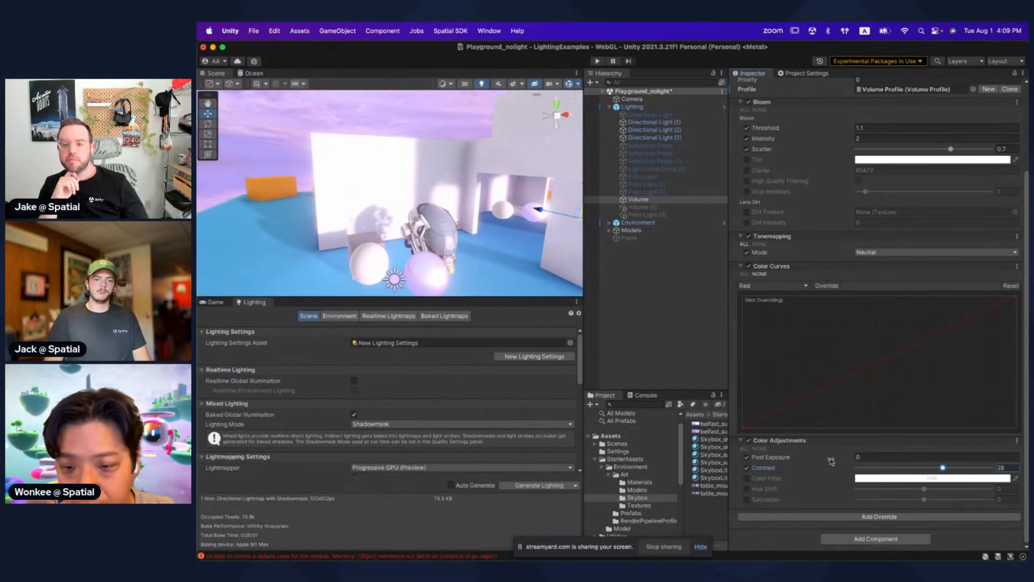
drag(831, 461, 818, 459)
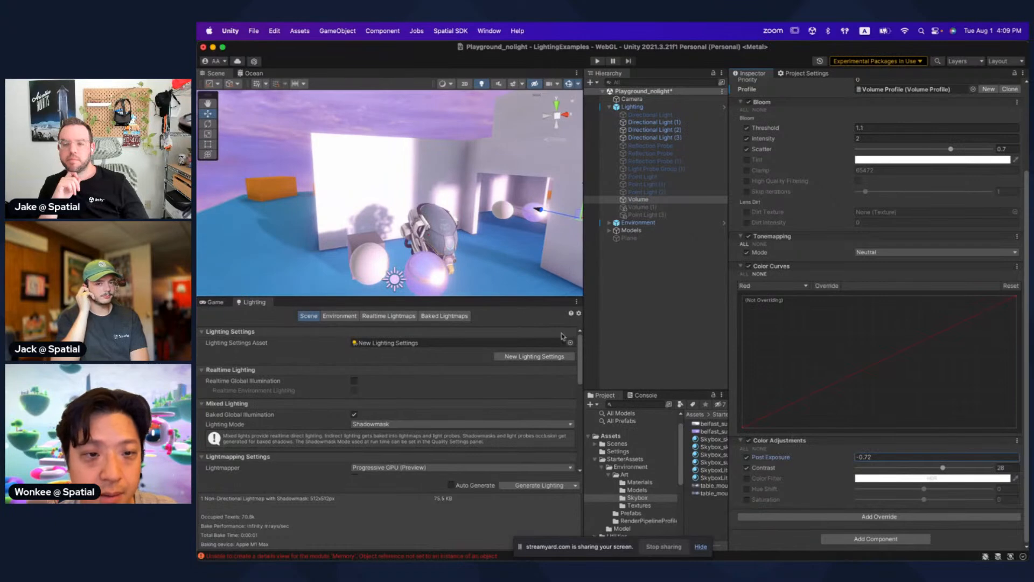
Step: Inspect the room and Directional Light (1) with the color grading applied, and disable the Volume's Color Adjustments override
alt+drag(501, 231, 624, 184)
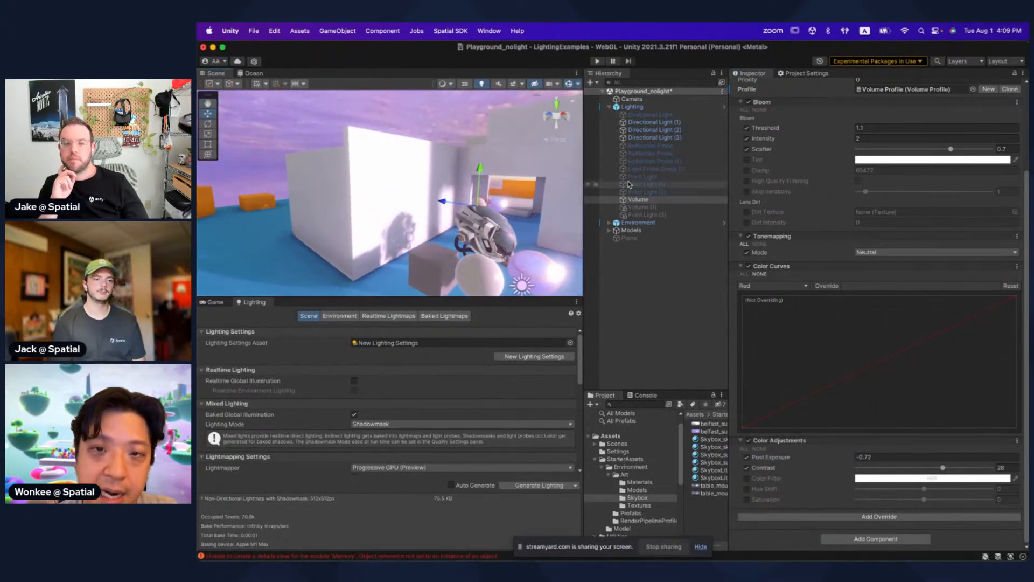
click(651, 122)
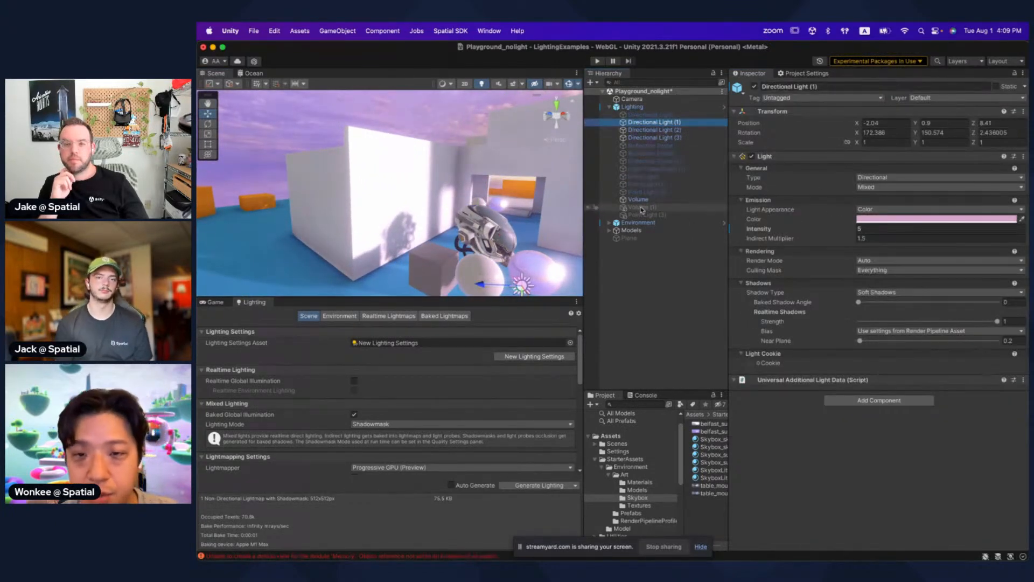
click(638, 199)
scroll(864, 396, down, 1)
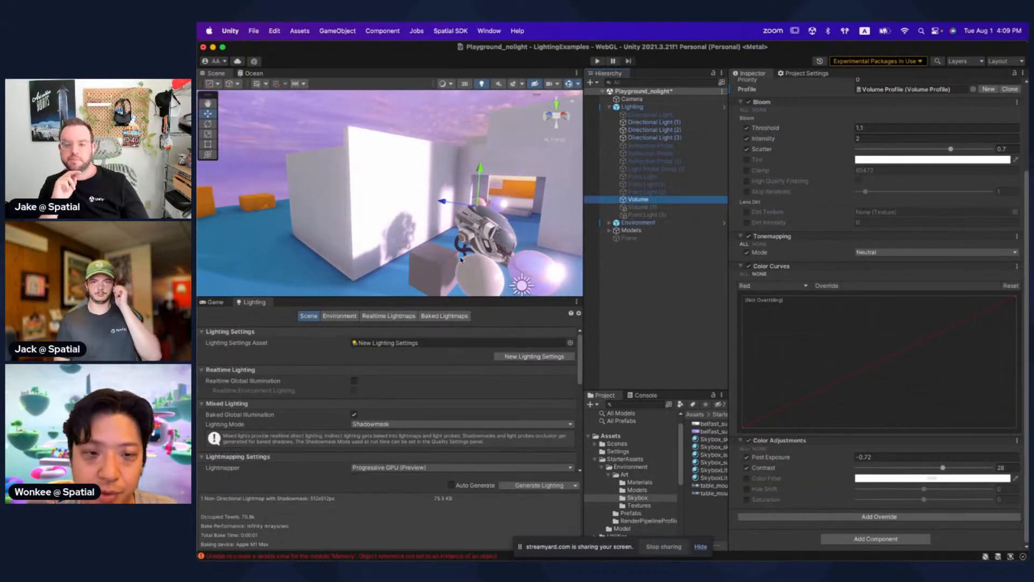
right_drag(422, 204, 442, 206)
click(748, 440)
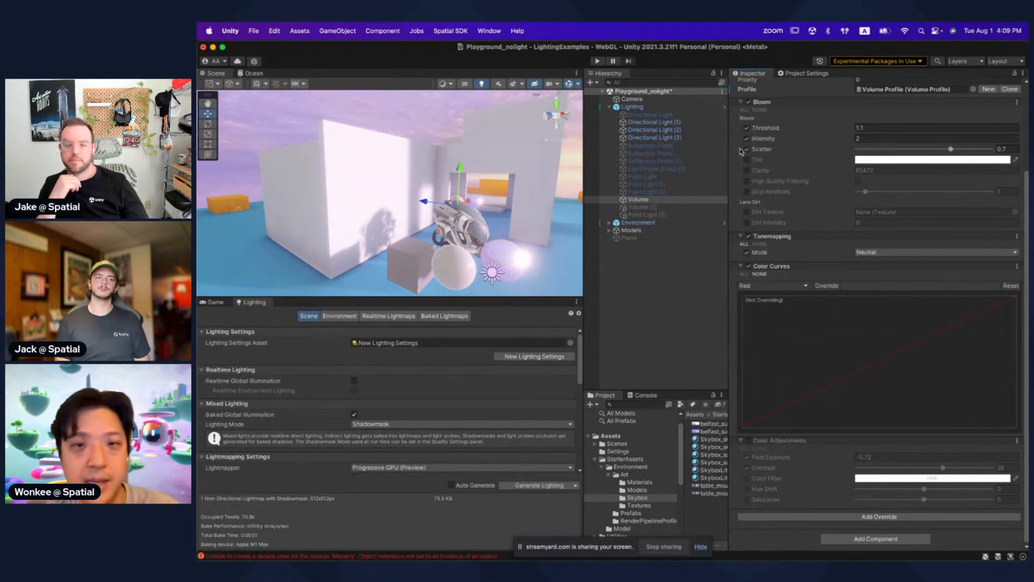
Step: Inspect Directional Light (2) and Directional Light (3) under Lighting and reselect the Volume object
click(654, 130)
click(695, 138)
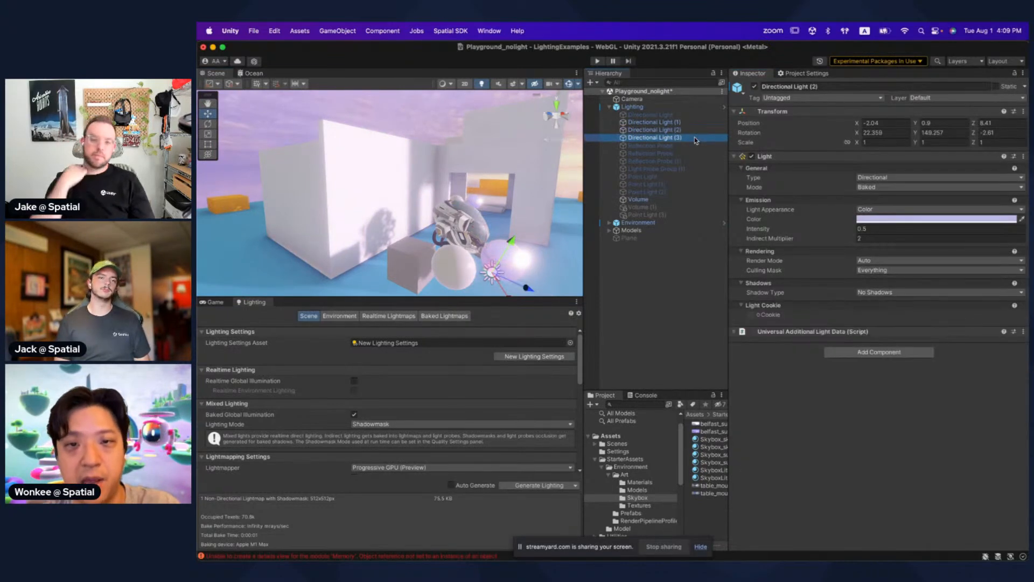
click(595, 199)
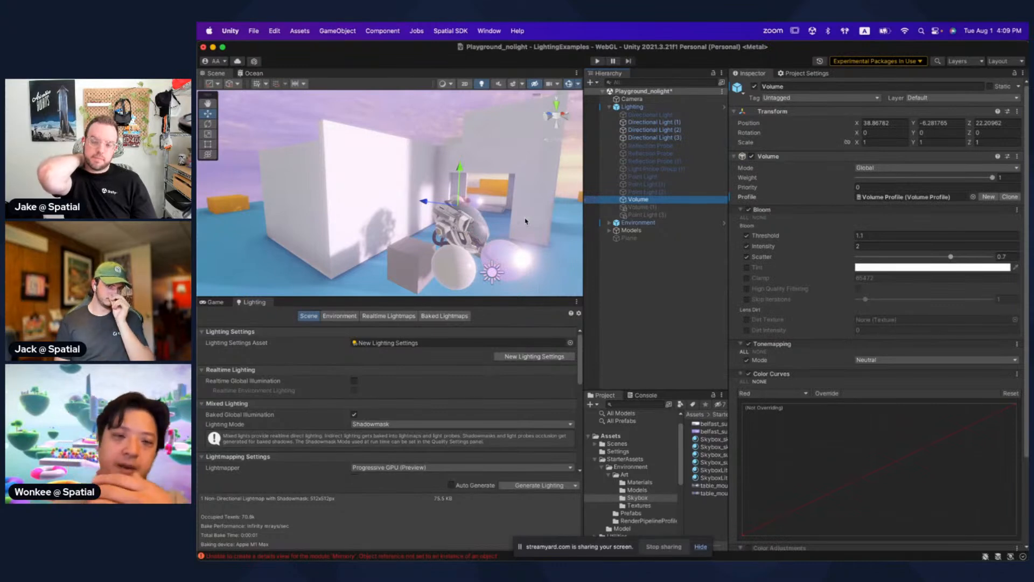
Step: Switch to the agora Unity project and examine the marble hall interior facing the outdoor walkway
mouse_move(1002, 538)
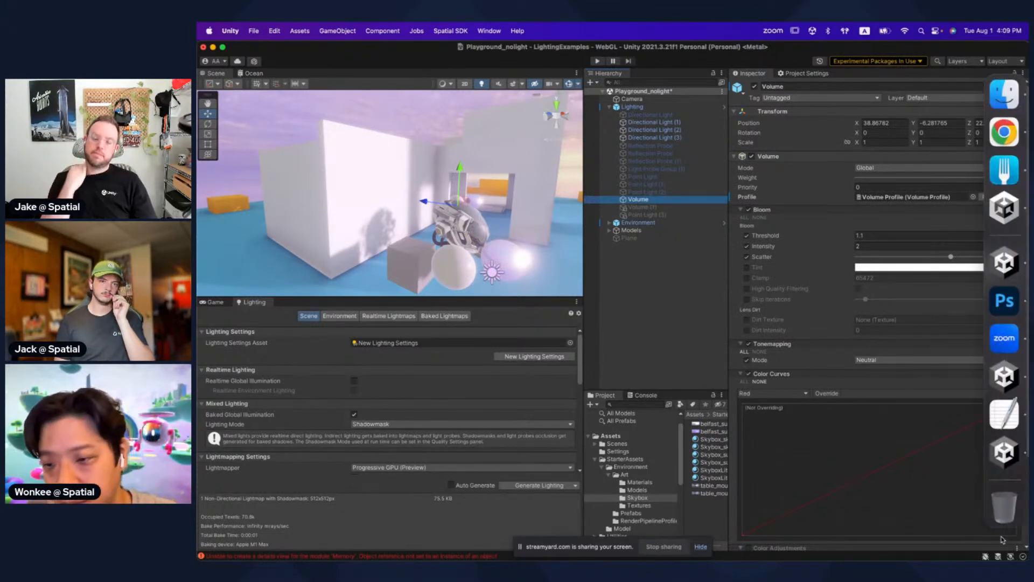
click(1014, 464)
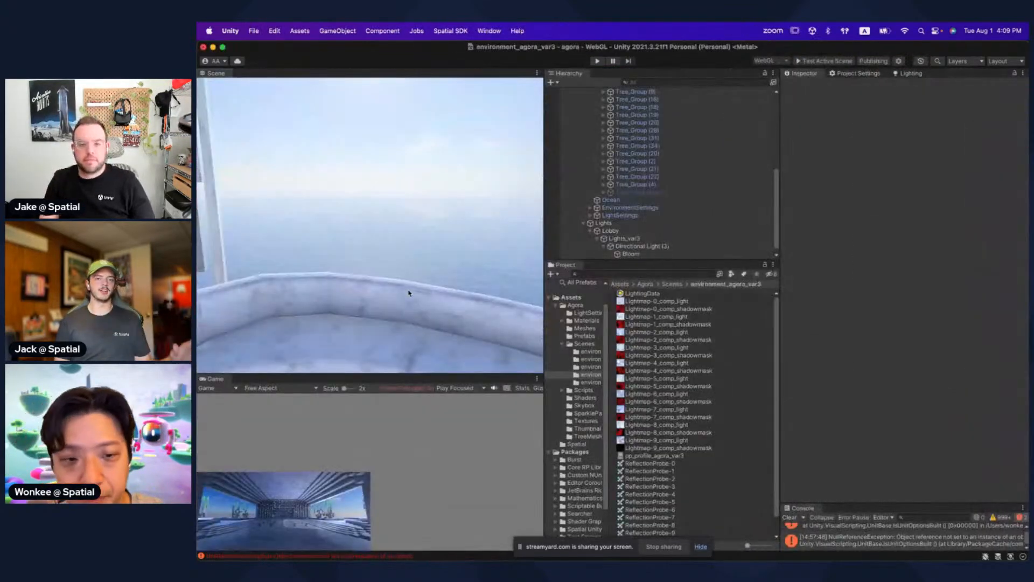
right_drag(455, 231, 399, 247)
key(shift+space)
right_drag(526, 314, 694, 310)
key(s)
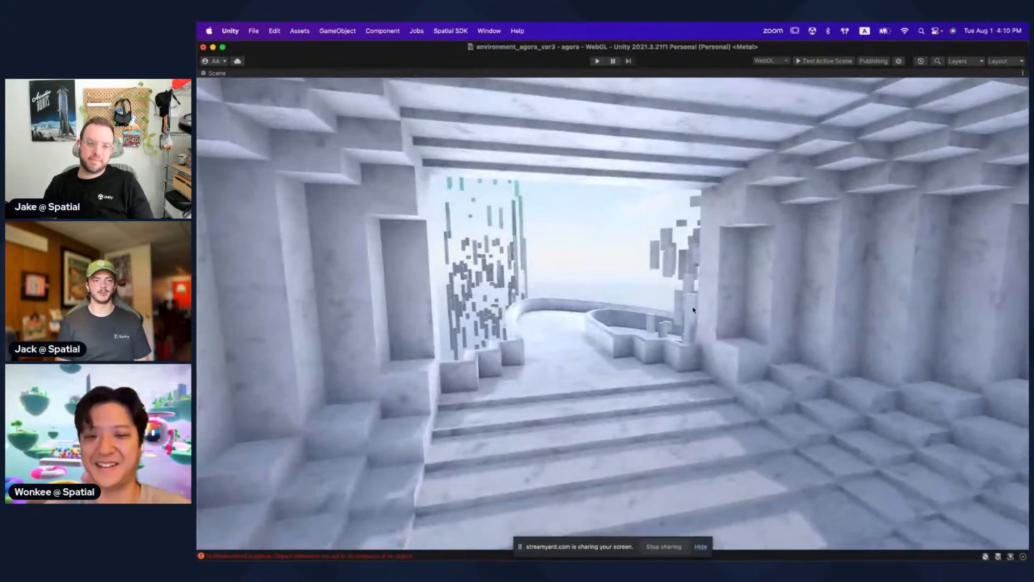
key(shift+space)
Step: Look through the object tree, inspecting Directional Light (3) and the Lights_var3 group
scroll(667, 217, up, 1)
scroll(661, 220, down, 1)
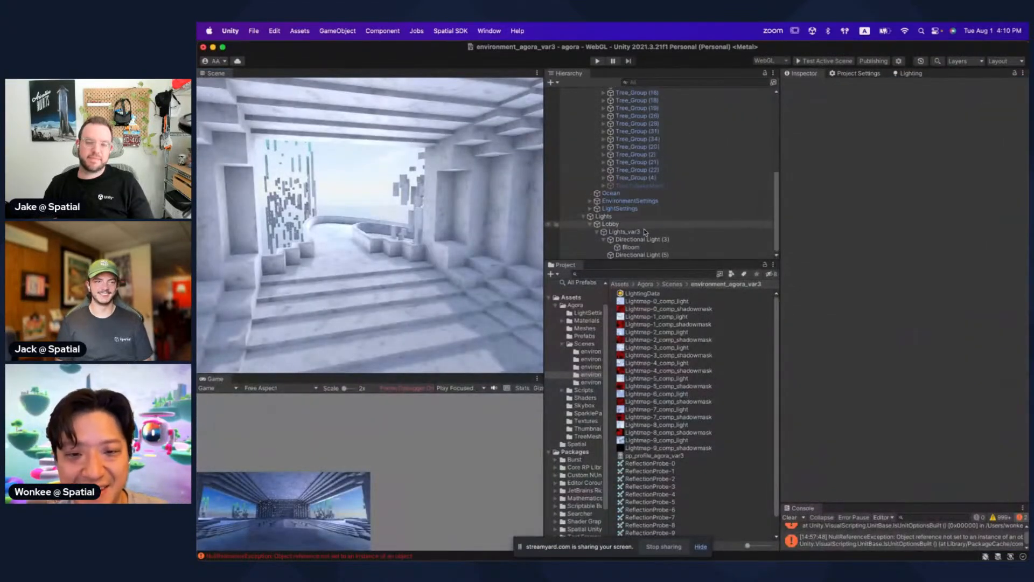
click(644, 231)
scroll(649, 216, up, 10)
scroll(652, 188, down, 10)
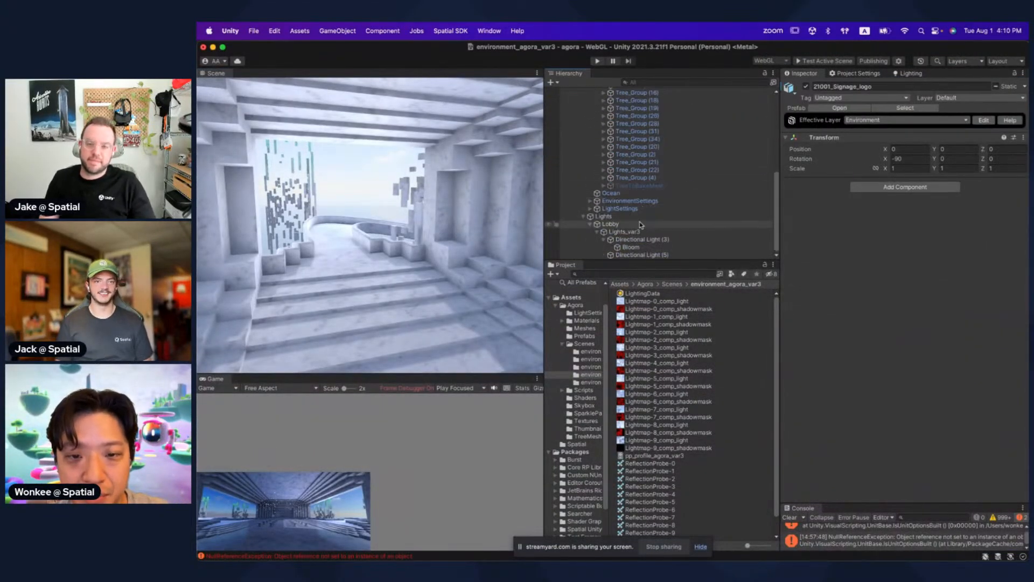
click(645, 241)
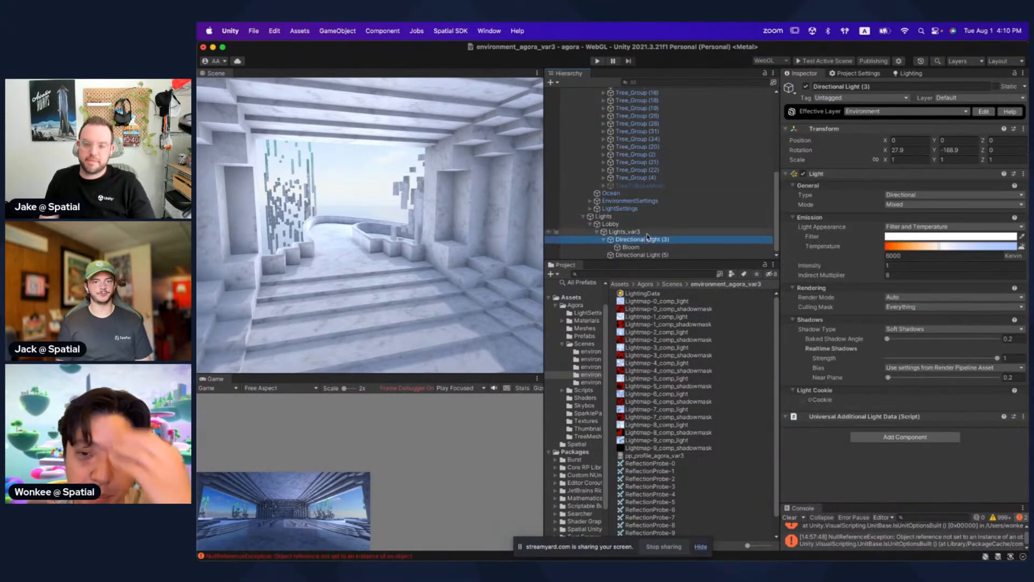
click(642, 231)
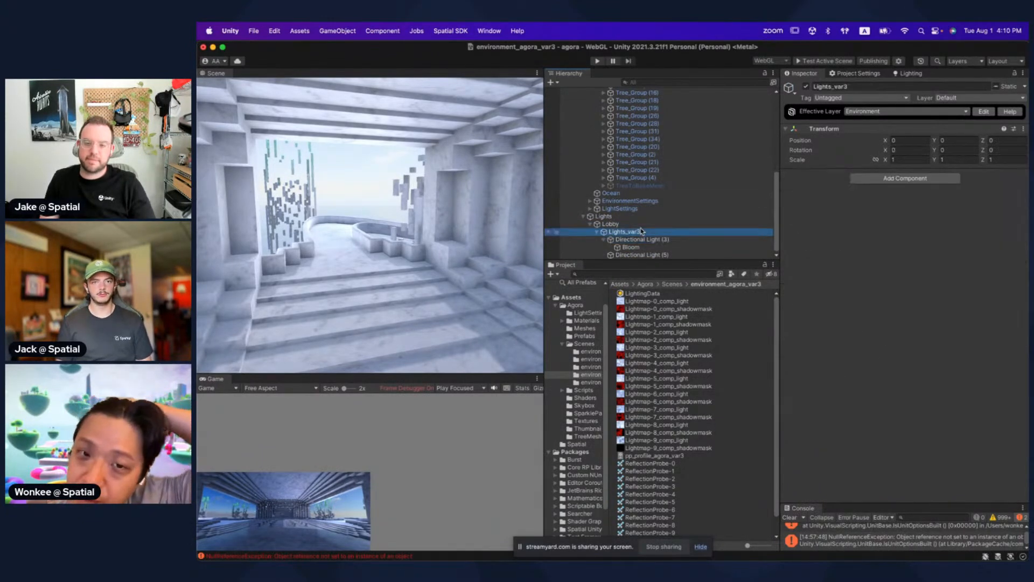
Step: Search the object tree for "volu", select PostProcessing Volume and expand its Bloom override
click(655, 201)
scroll(646, 206, up, 10)
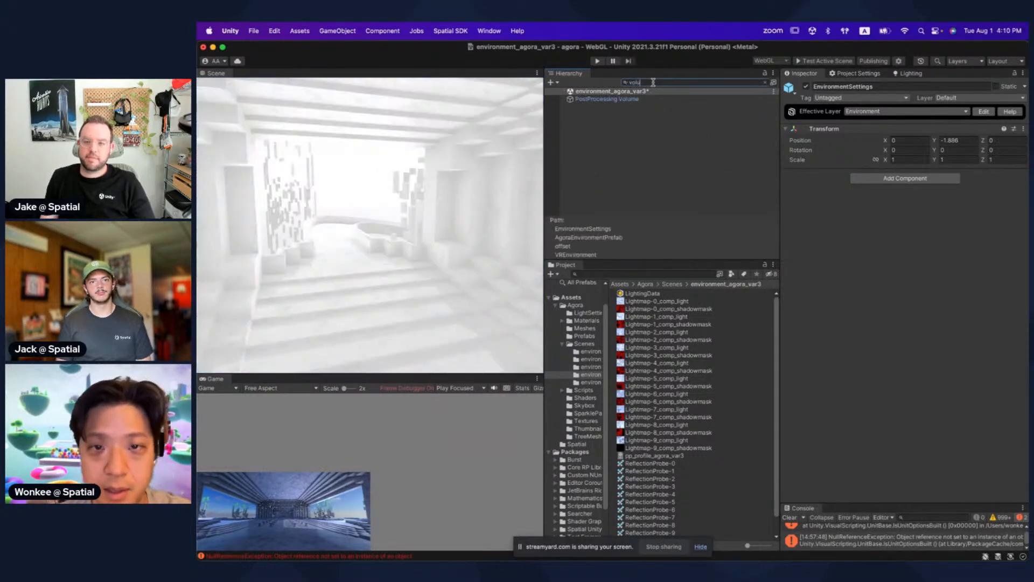
click(617, 99)
click(766, 84)
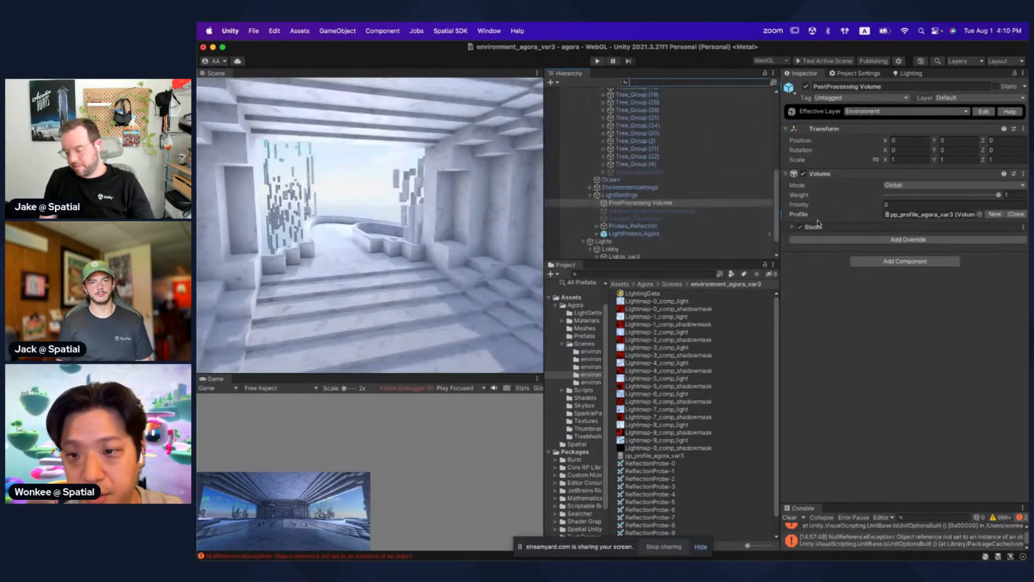
click(817, 227)
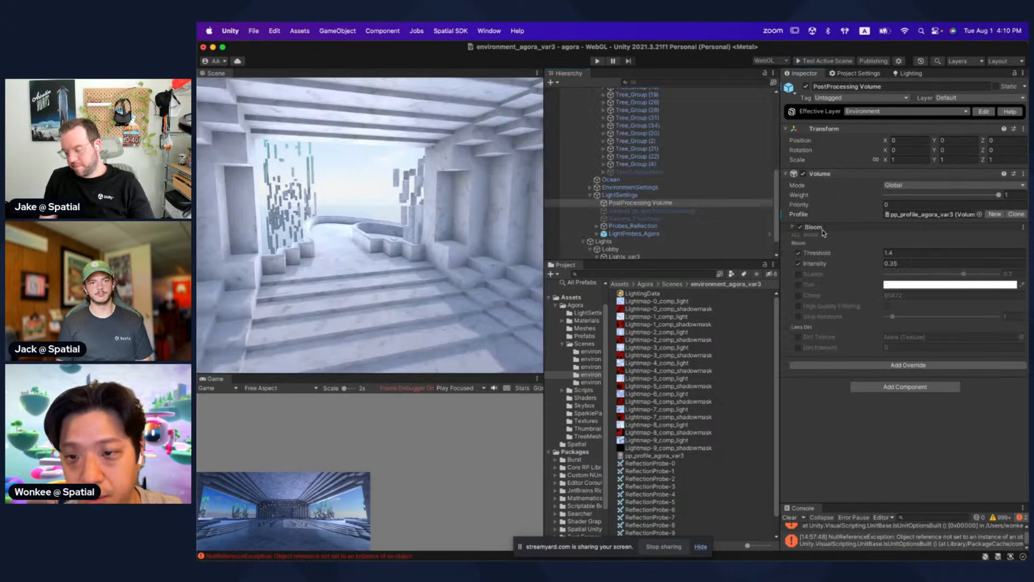
Step: Toggle the PostProcessing Volume off and on to compare the marble hall with and without bloom
click(806, 88)
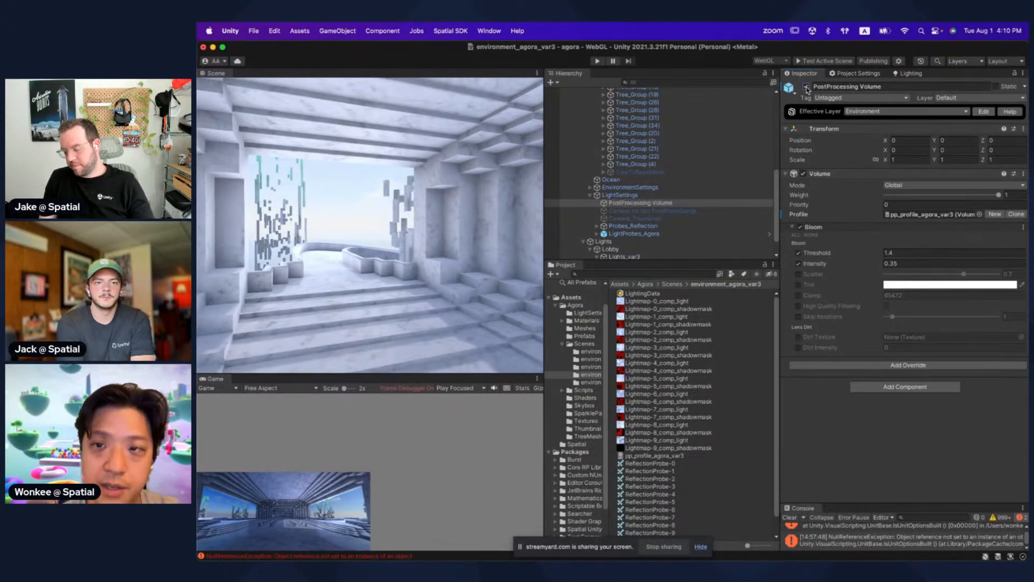
key(shift+space)
key(w)
right_drag(531, 275, 532, 276)
key(shift+space)
click(807, 87)
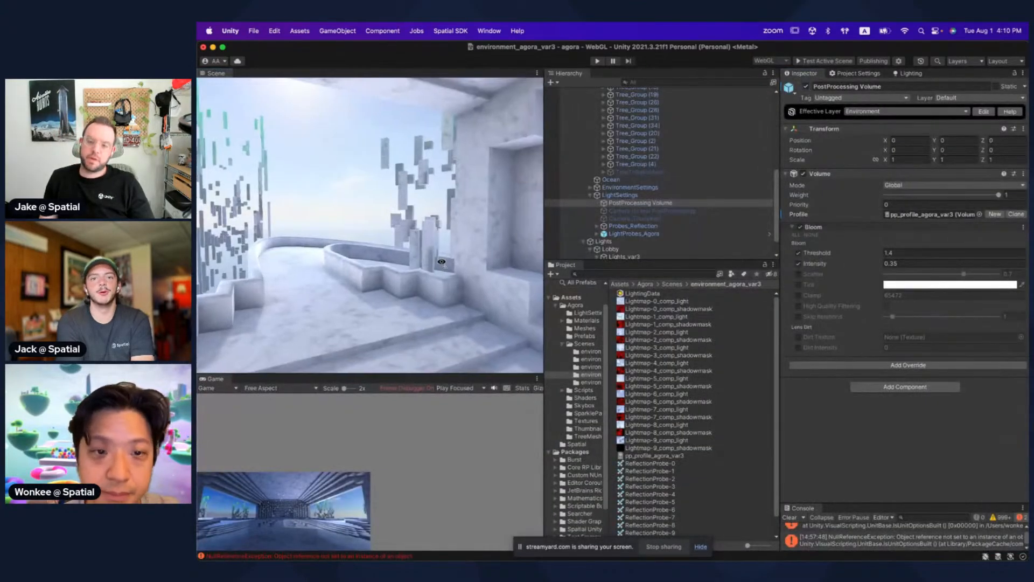
Step: Examine the agora's exterior, its walkways and block trees from outside with post-processing enabled
right_drag(485, 243, 517, 269)
key(shift+space)
key(w)
right_drag(540, 305, 744, 325)
key(shift+space)
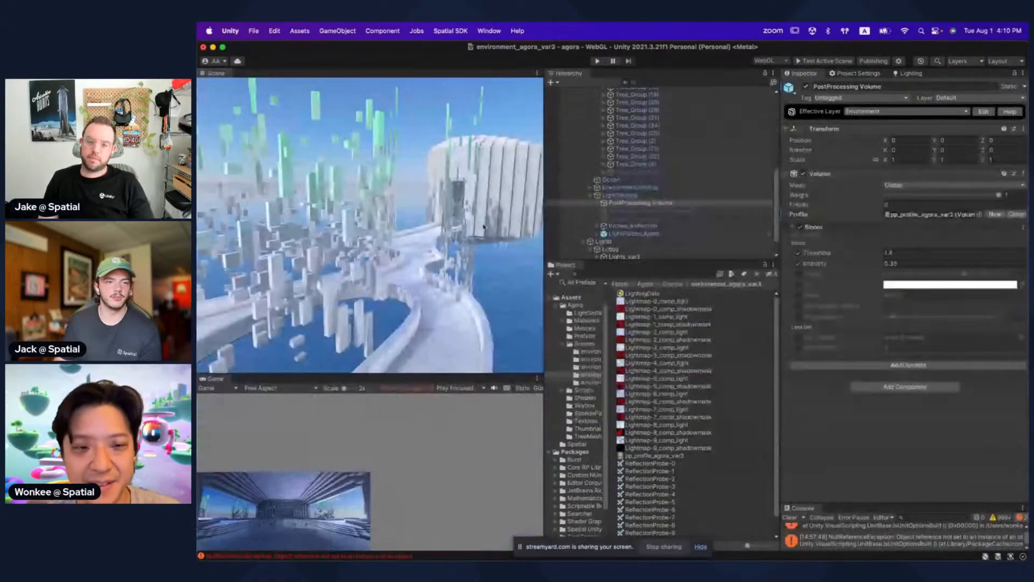
Step: Switch to Chrome
key(super+Tab)
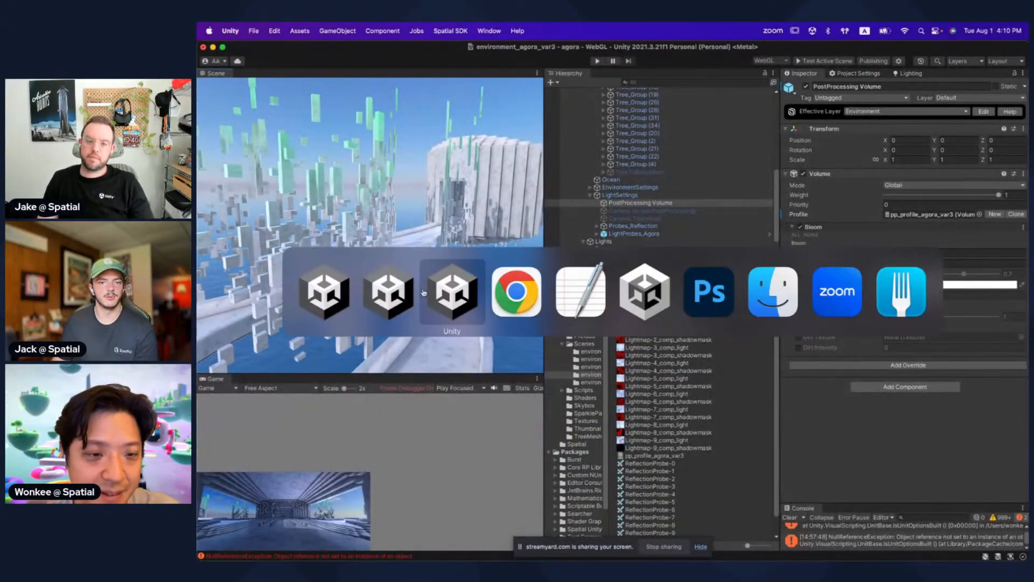
click(504, 295)
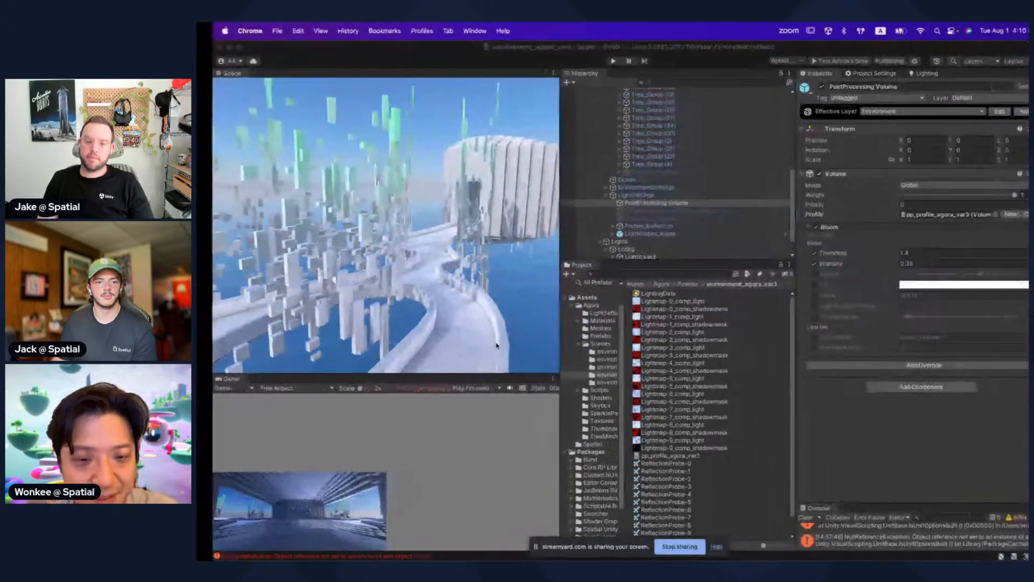